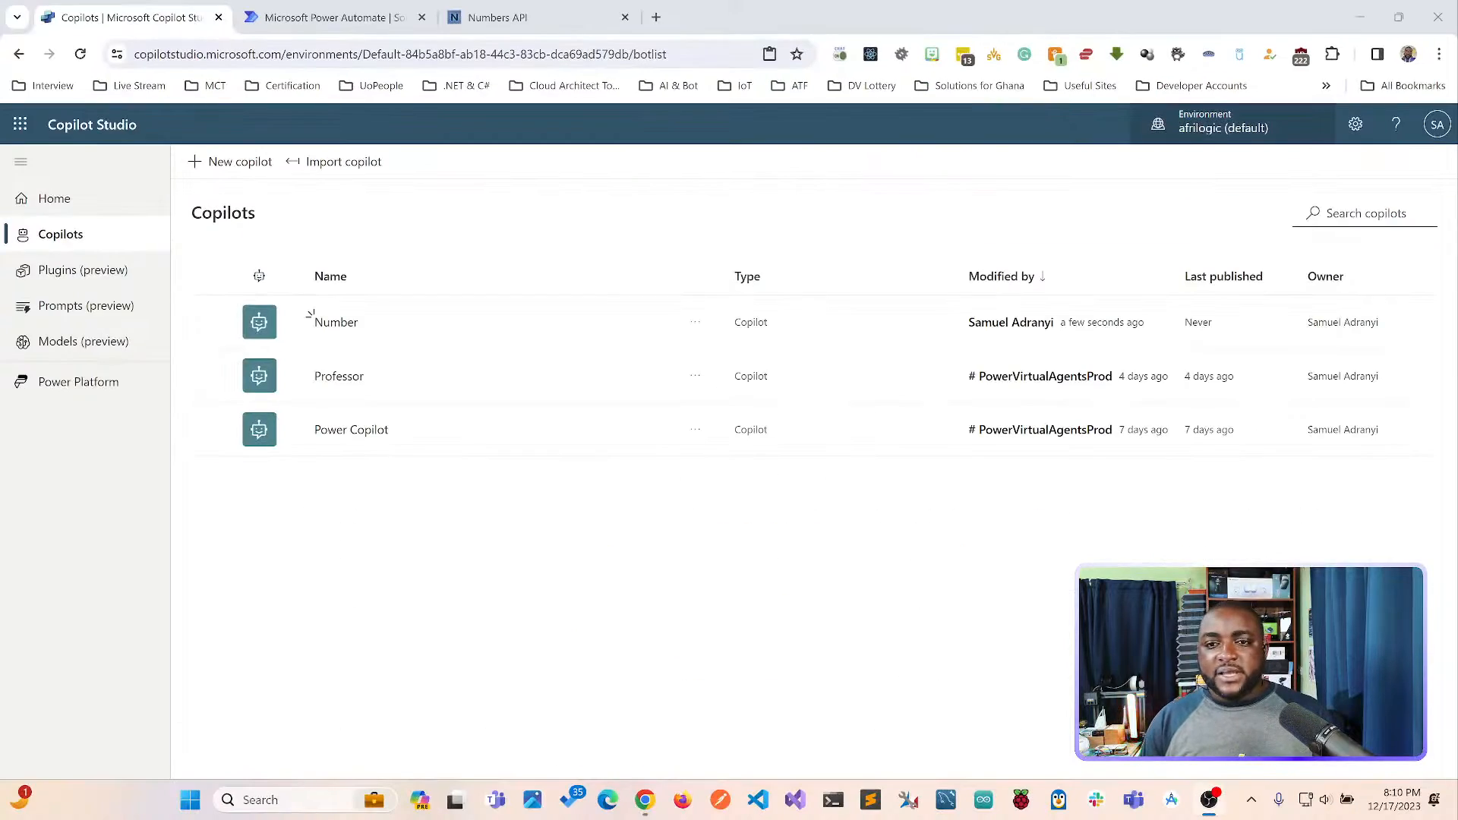
Switch to Power Automate and list the chatbots in the Default Solution, widening the object list.
{"action": "left_click", "coordinate": [334, 16]}
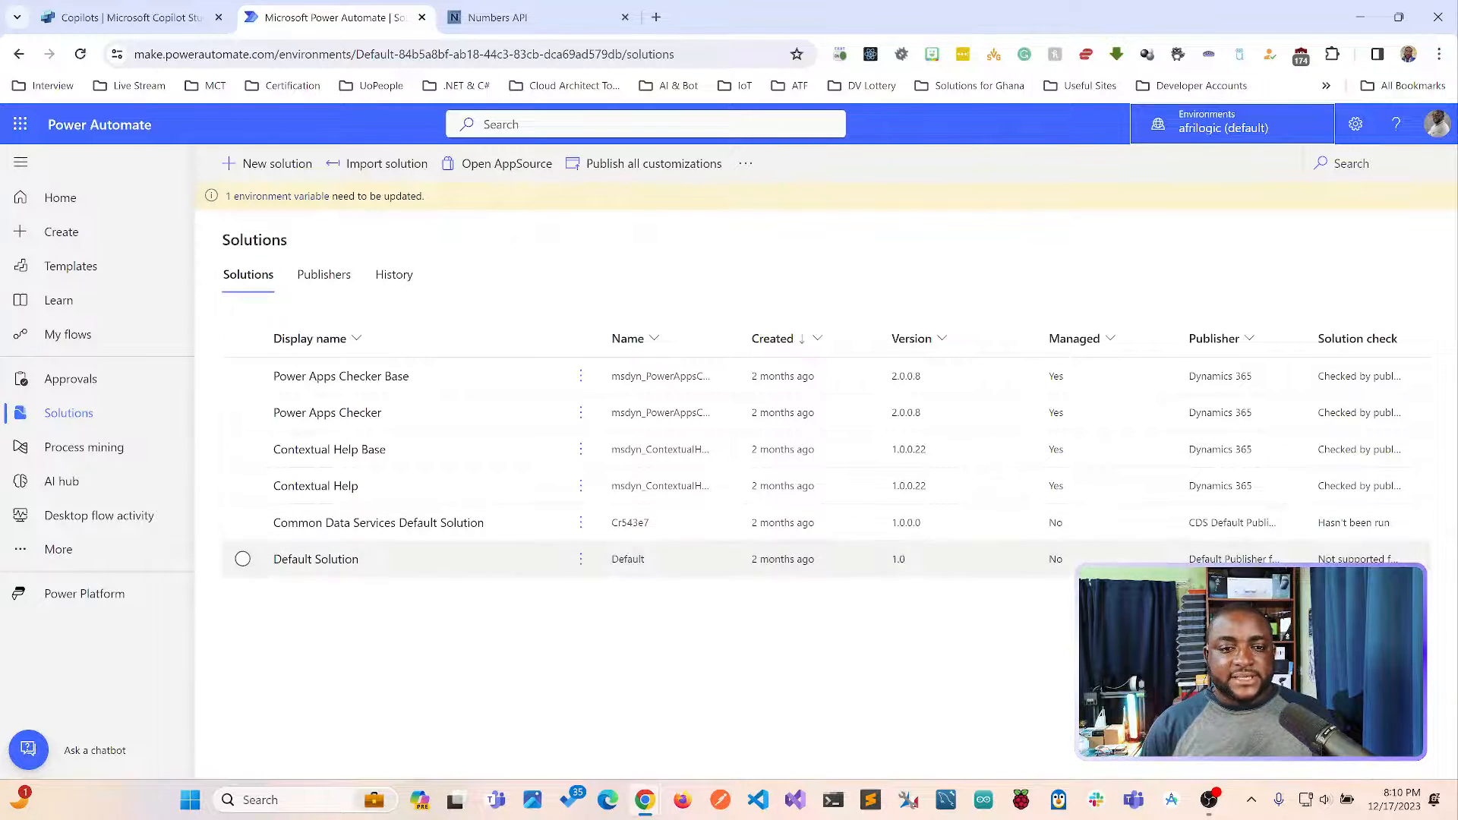
{"action": "left_click", "coordinate": [69, 413]}
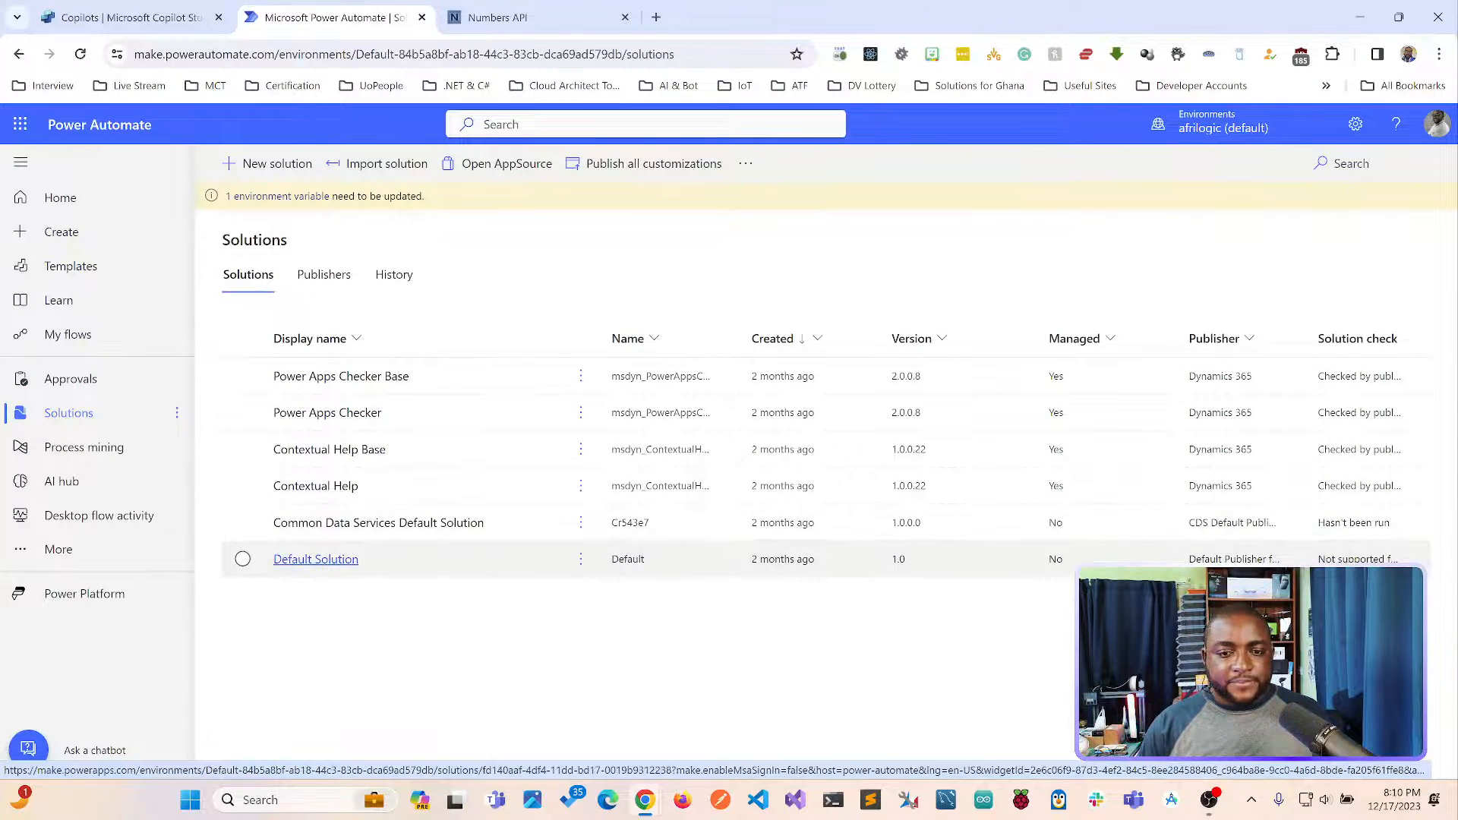
{"action": "left_click", "coordinate": [316, 559]}
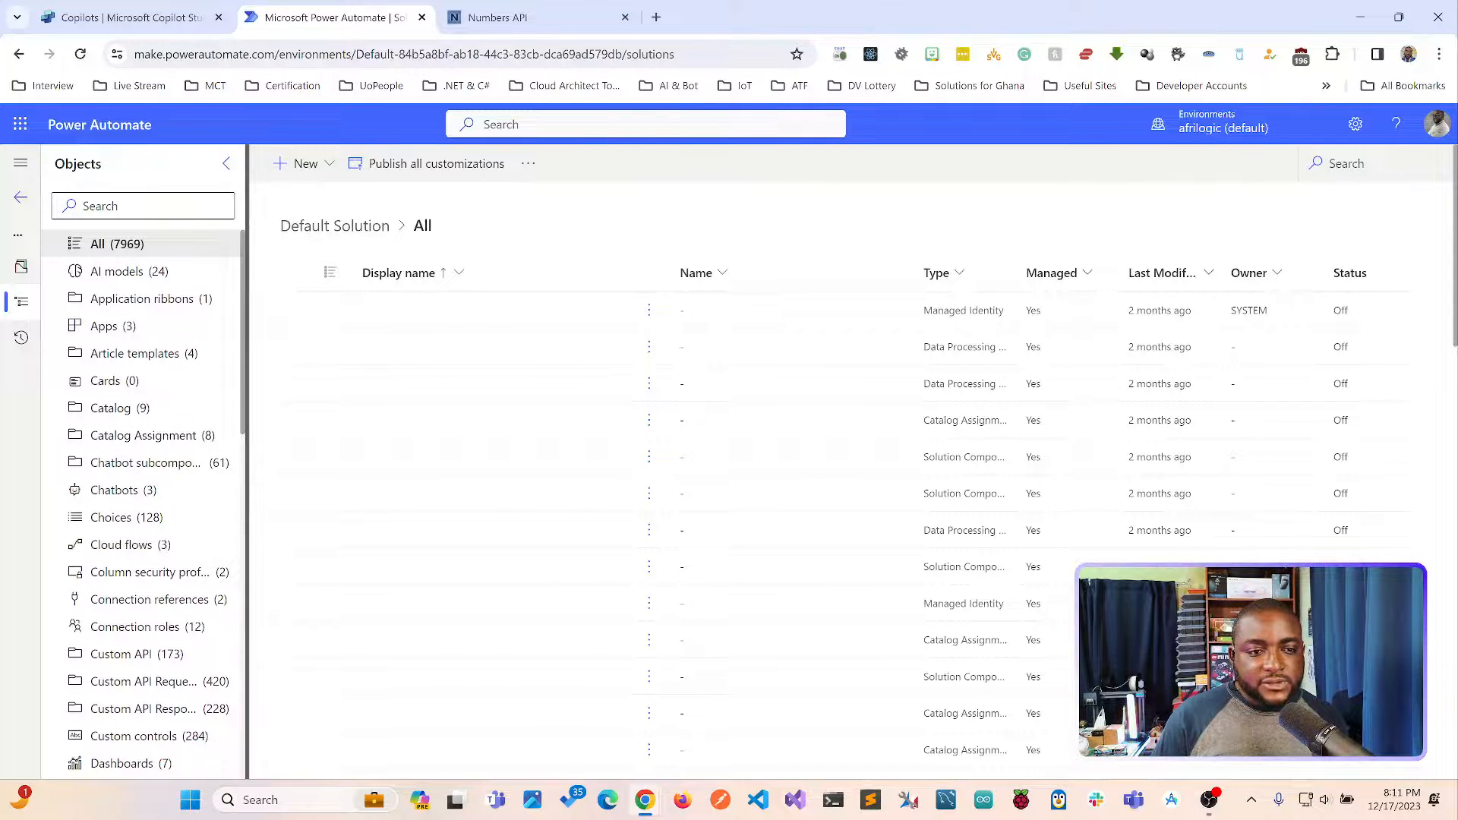
{"action": "left_click_drag", "start_coordinate": [261, 459], "coordinate": [341, 459]}
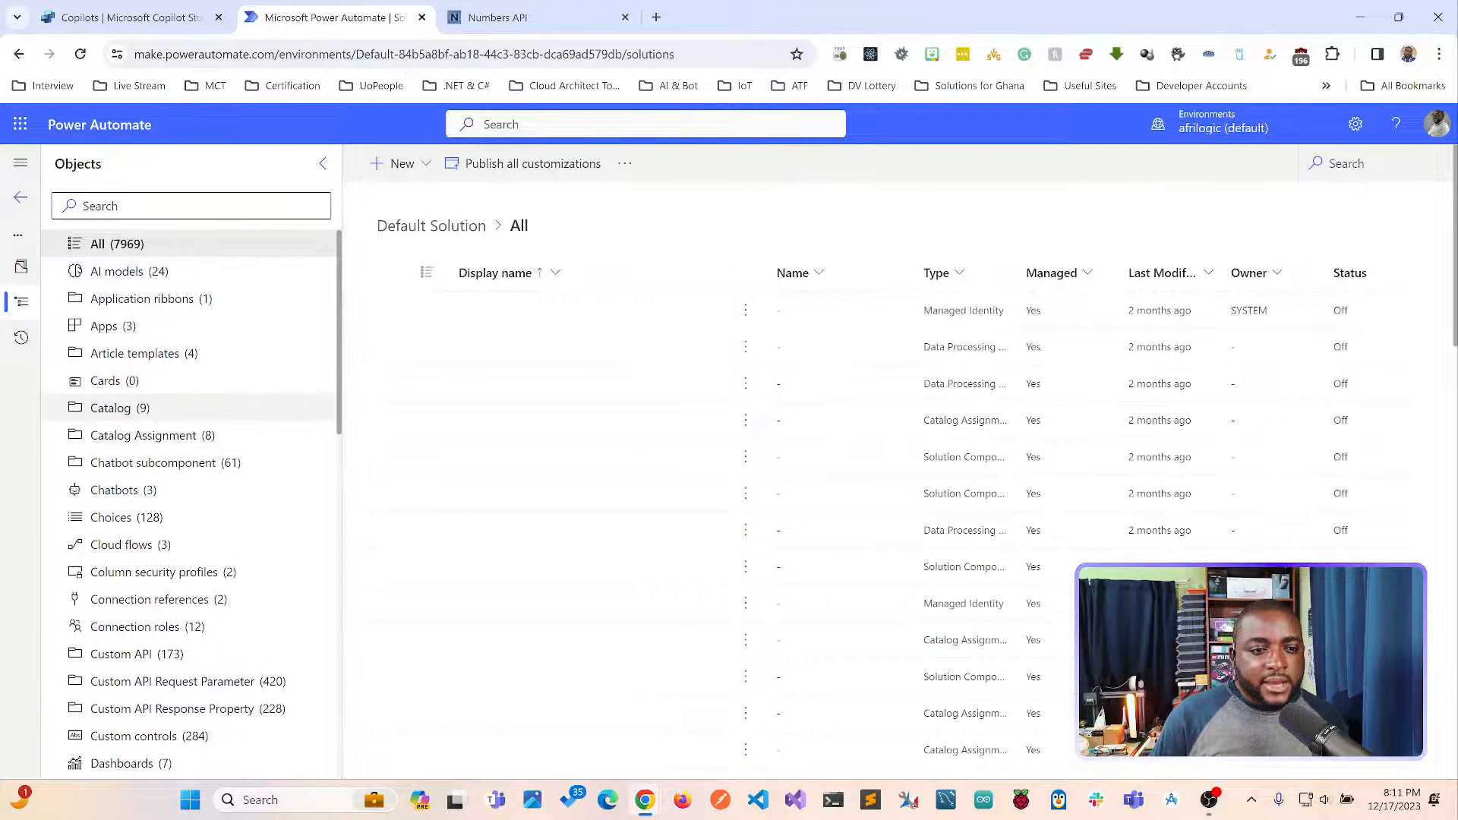
{"action": "left_click", "coordinate": [114, 489]}
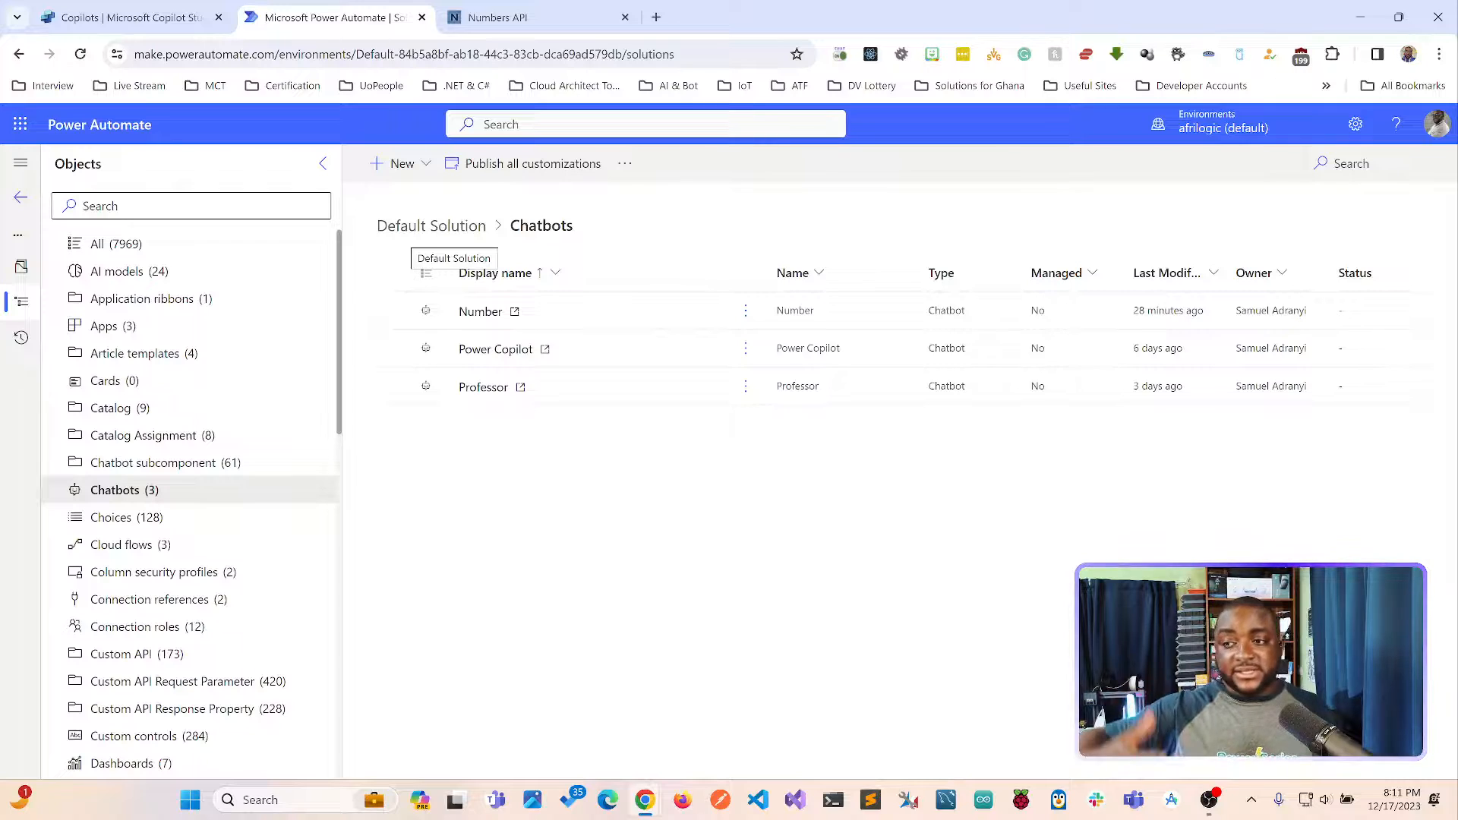
View the component types that can be added to the Default Solution, including the additional ones, and return to the solutions list.
{"action": "left_click", "coordinate": [397, 163]}
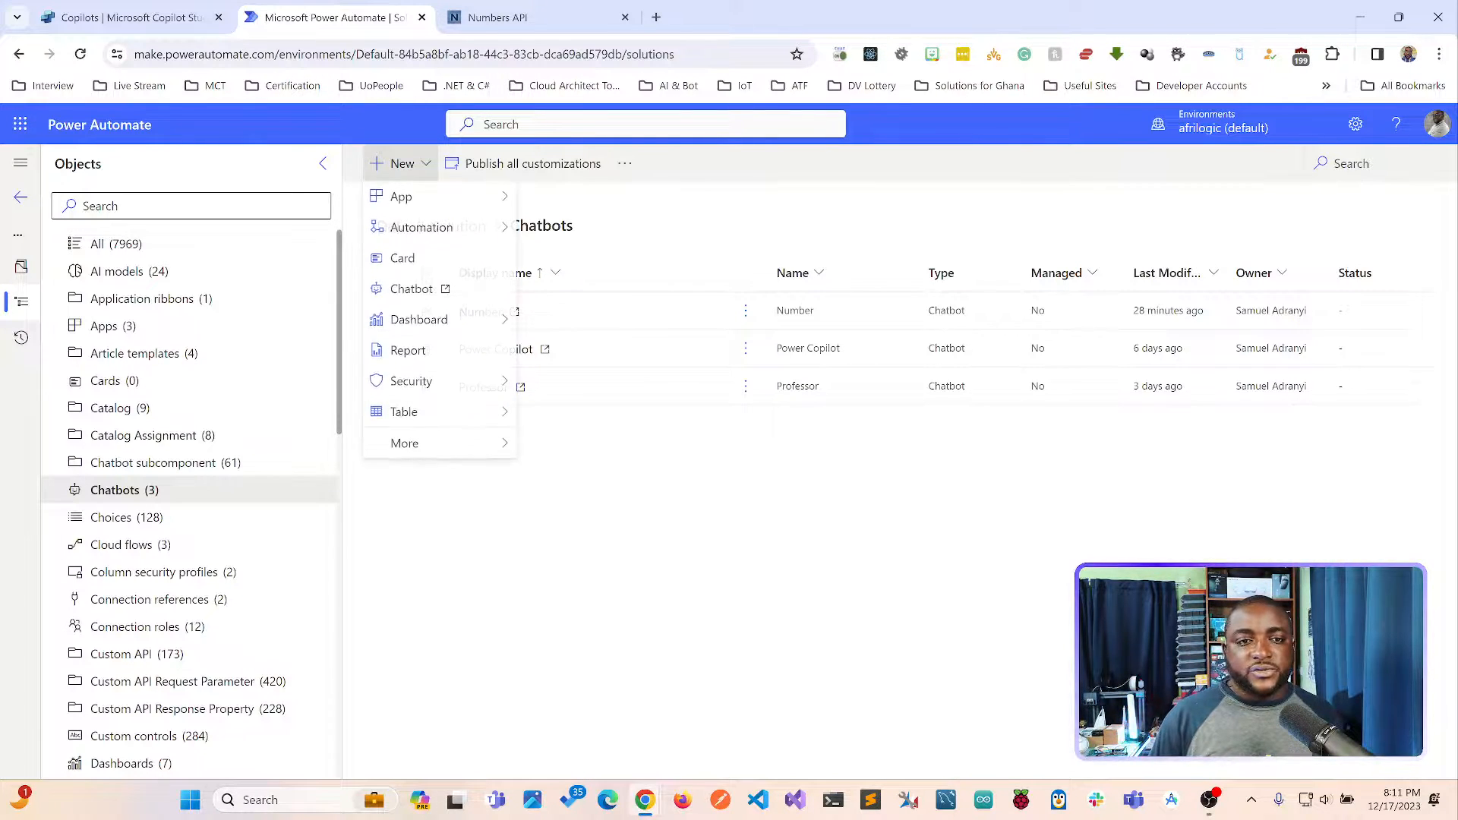
{"action": "mouse_move", "coordinate": [441, 445]}
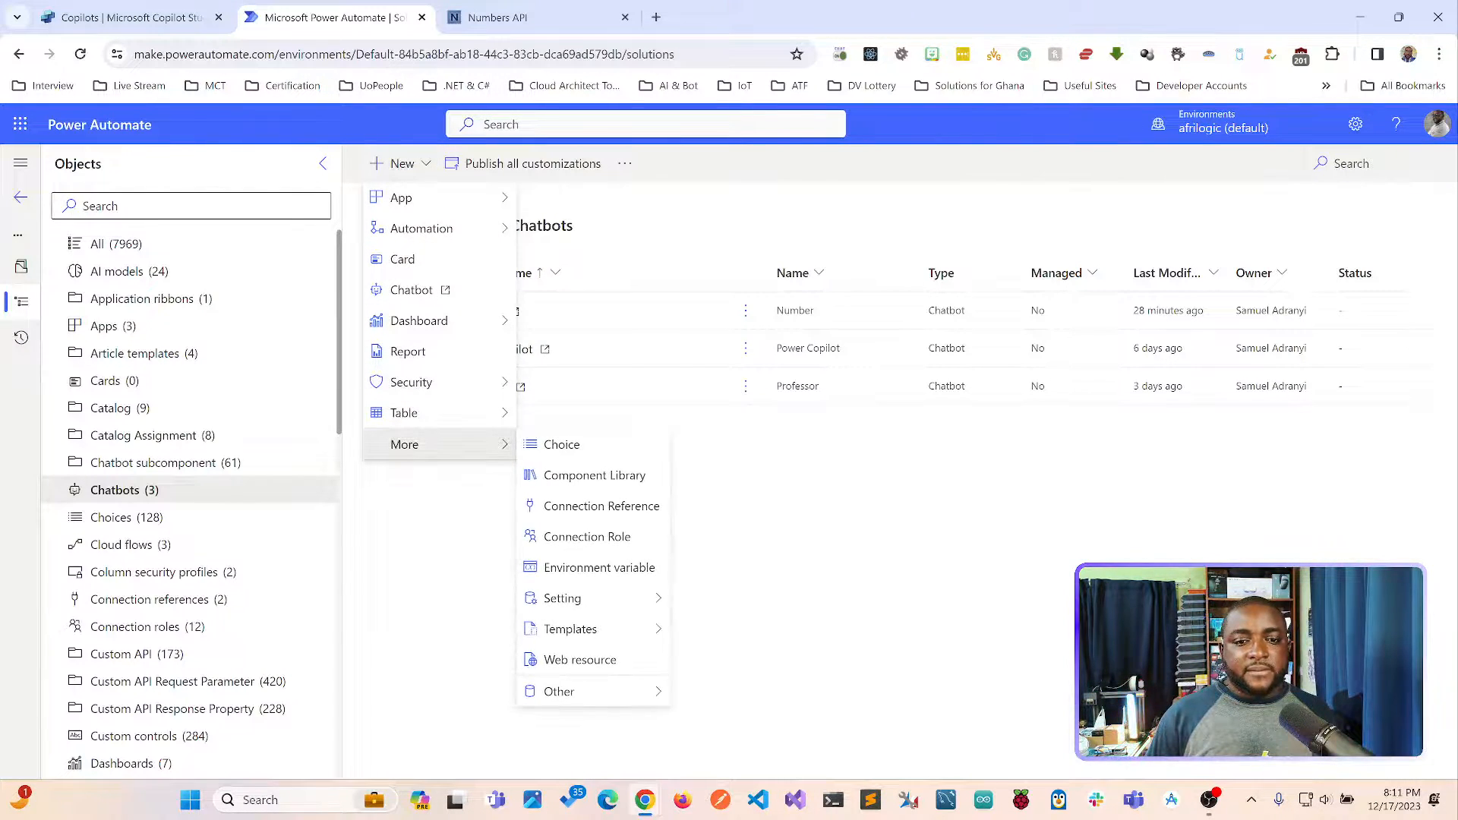
{"action": "mouse_move", "coordinate": [591, 599]}
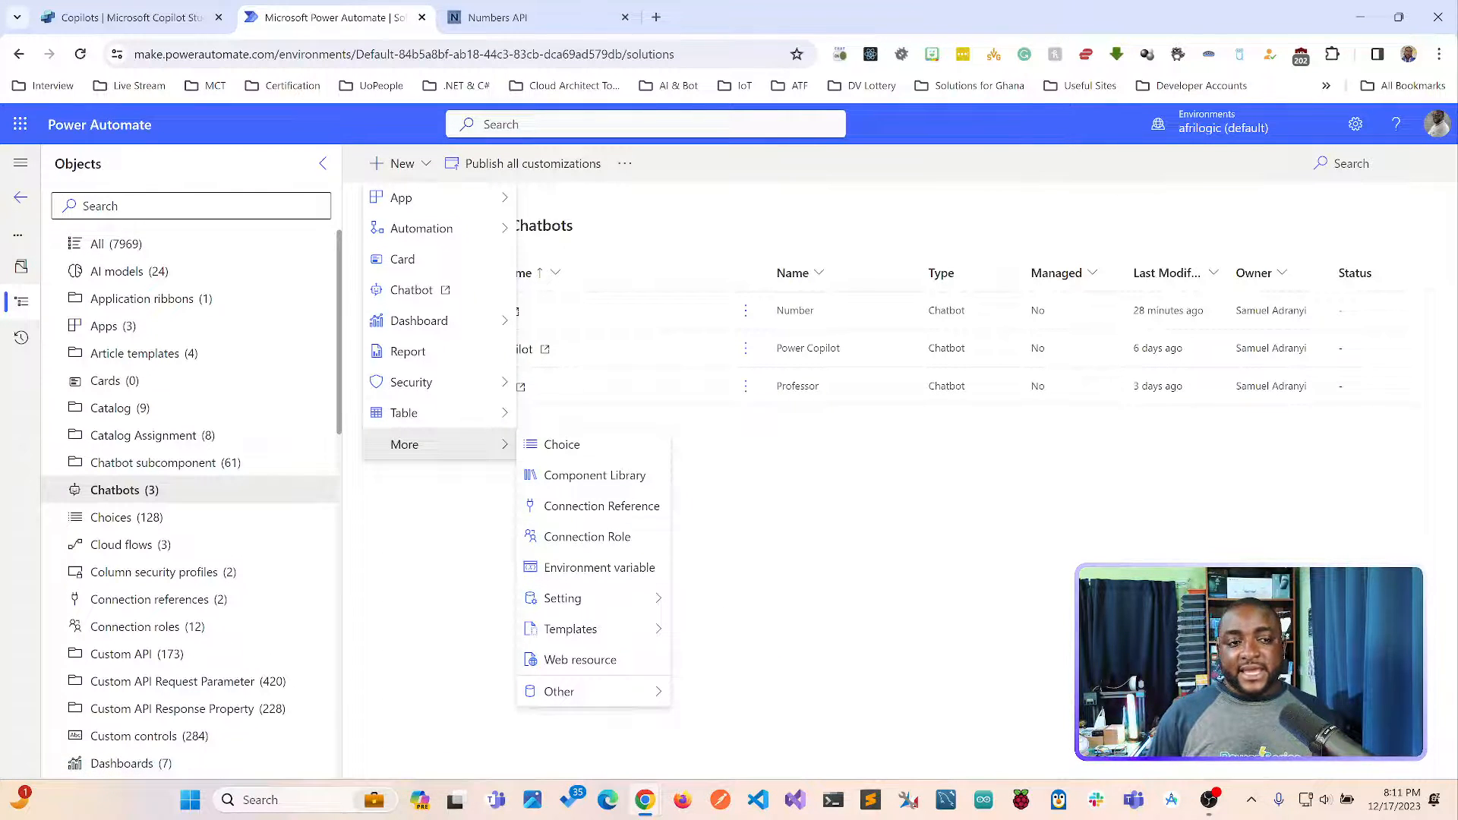
{"action": "left_click", "coordinate": [21, 198]}
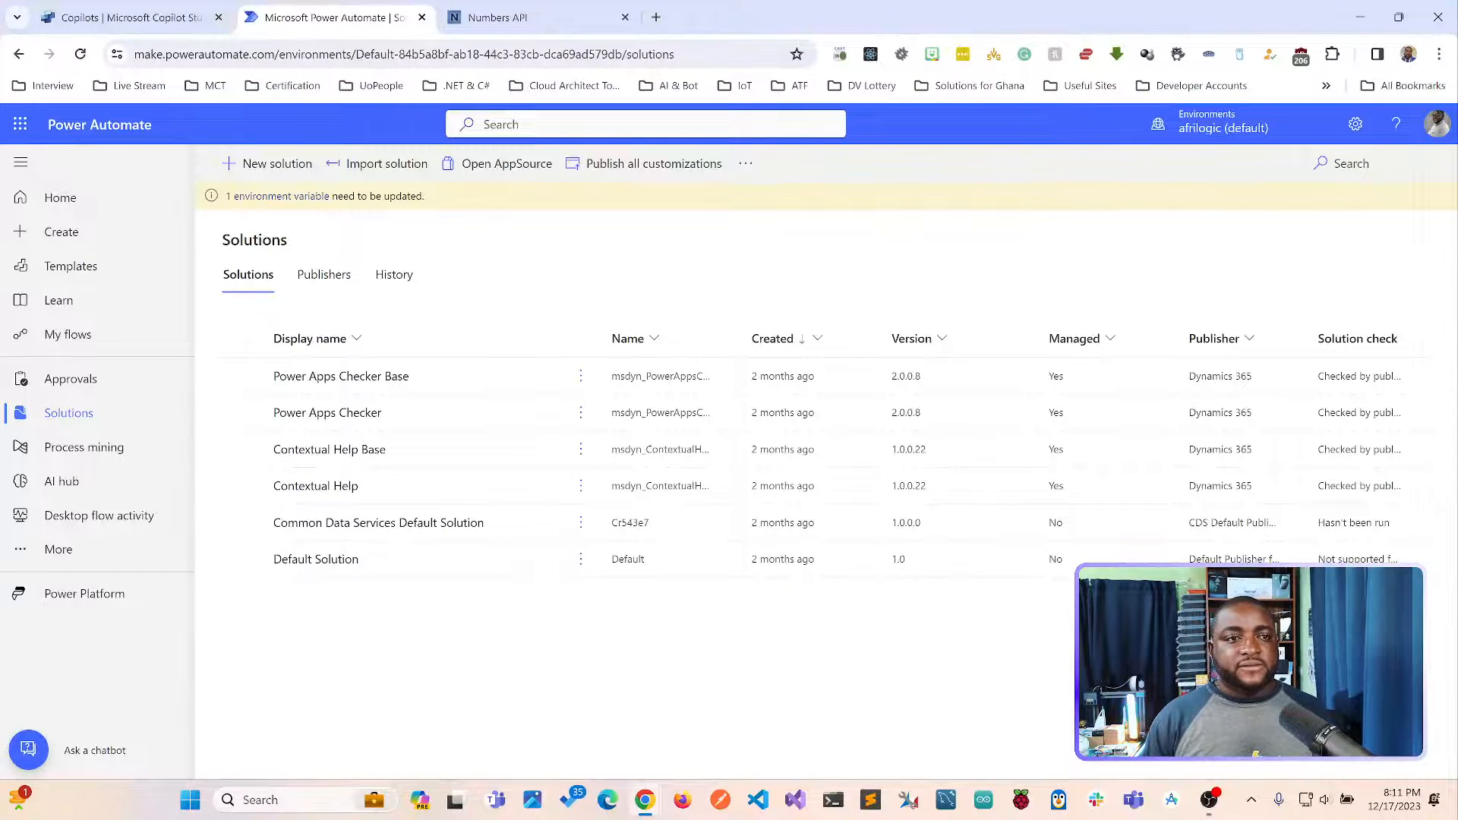
Switch to Copilot Studio and view the actions available for the Number copilot without choosing one.
{"action": "left_click", "coordinate": [129, 17]}
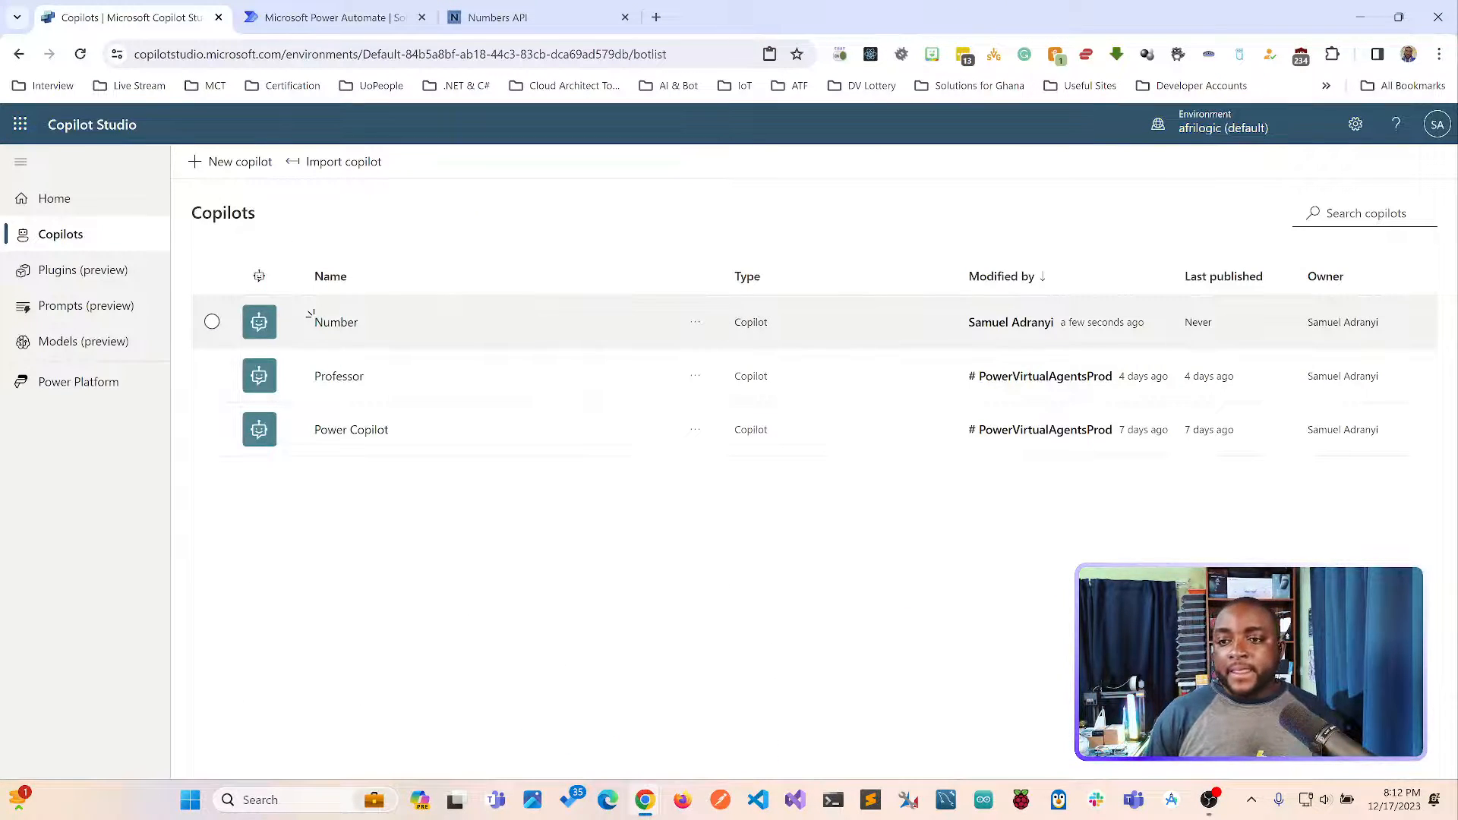
{"action": "left_click", "coordinate": [695, 322]}
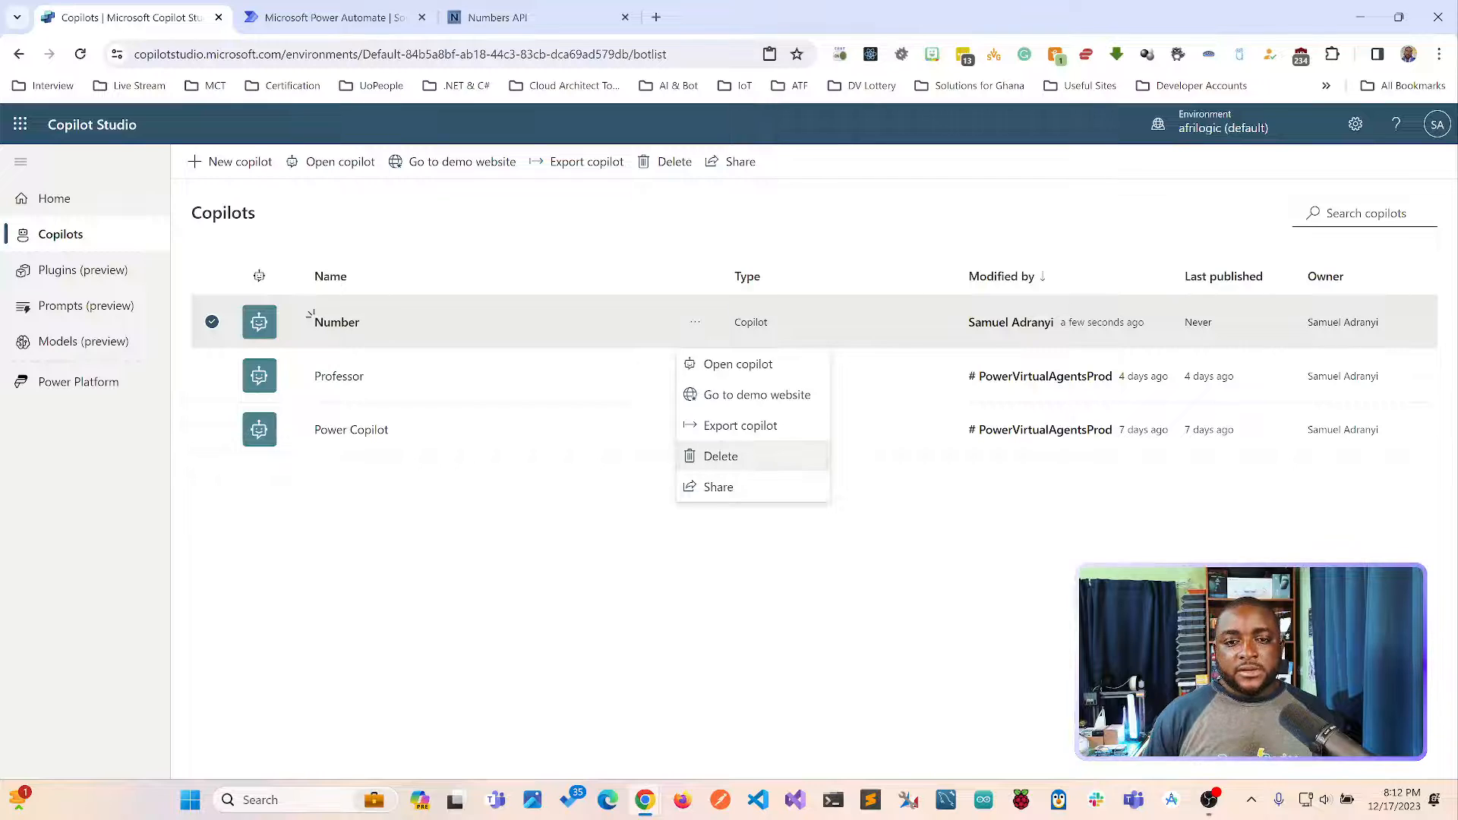
{"action": "left_click", "coordinate": [600, 509]}
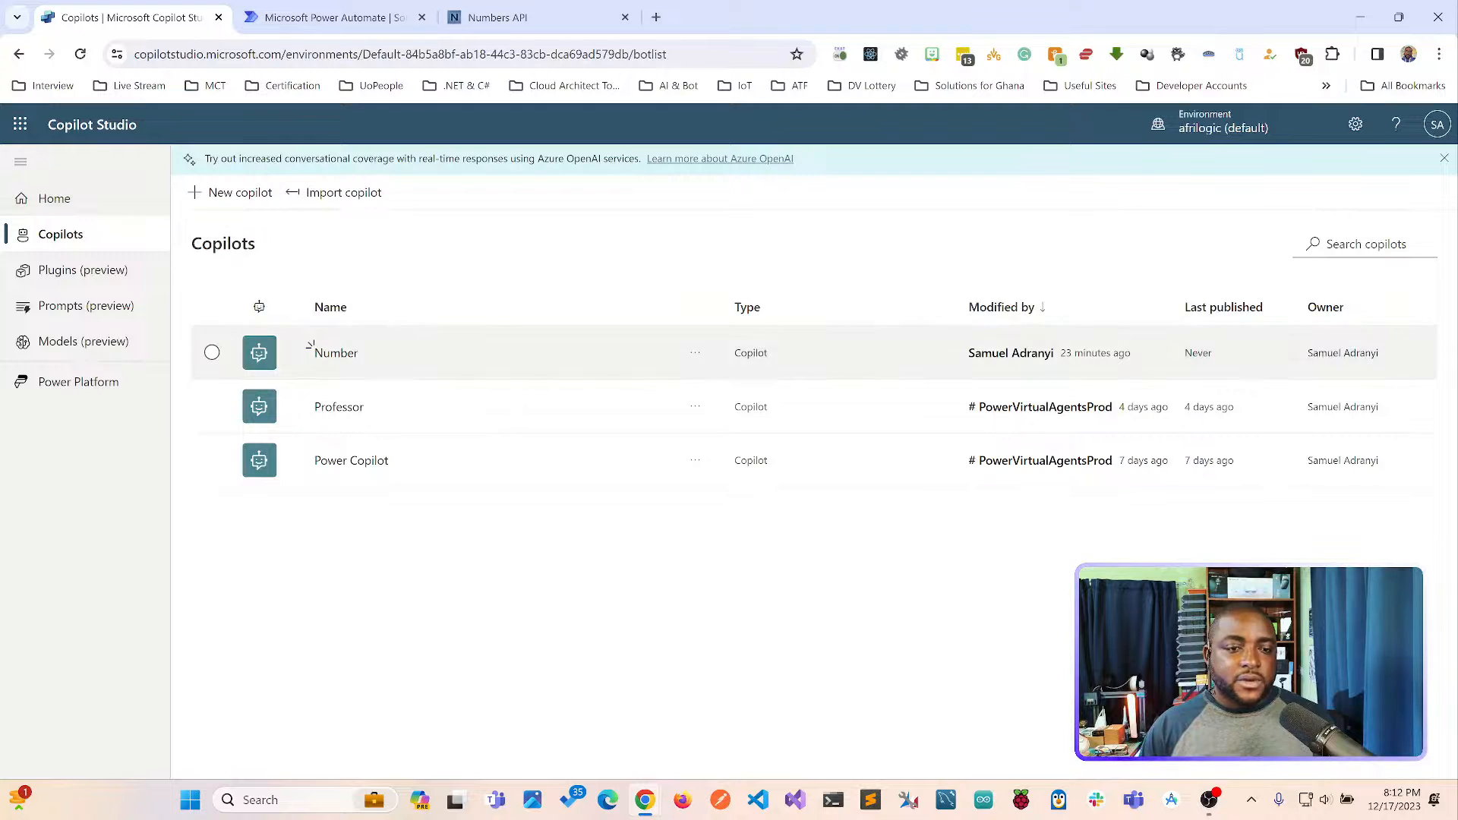
Create a new English copilot named "Super Numbers".
{"action": "left_click", "coordinate": [232, 192]}
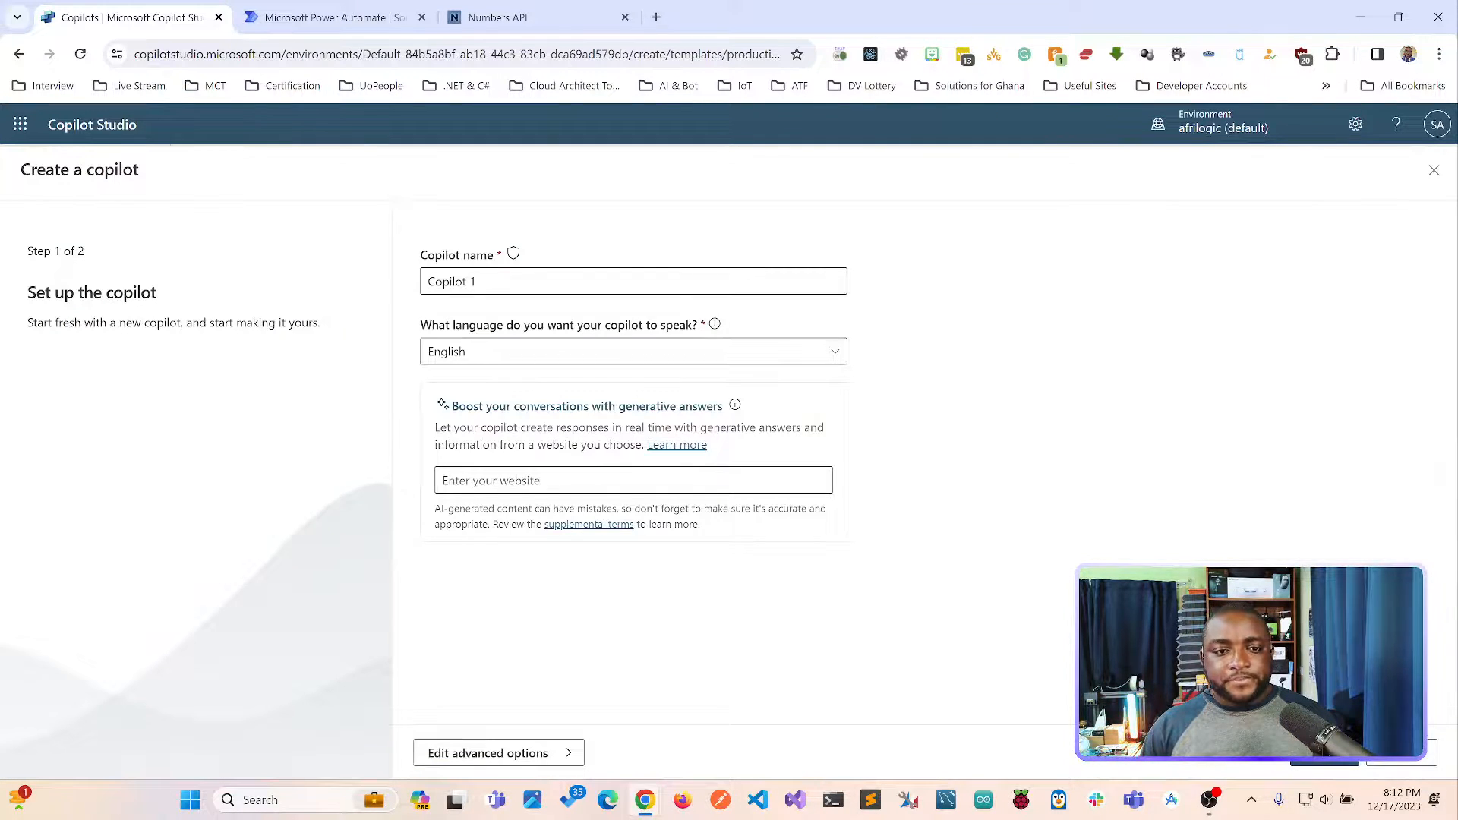
{"action": "triple_click", "coordinate": [498, 281]}
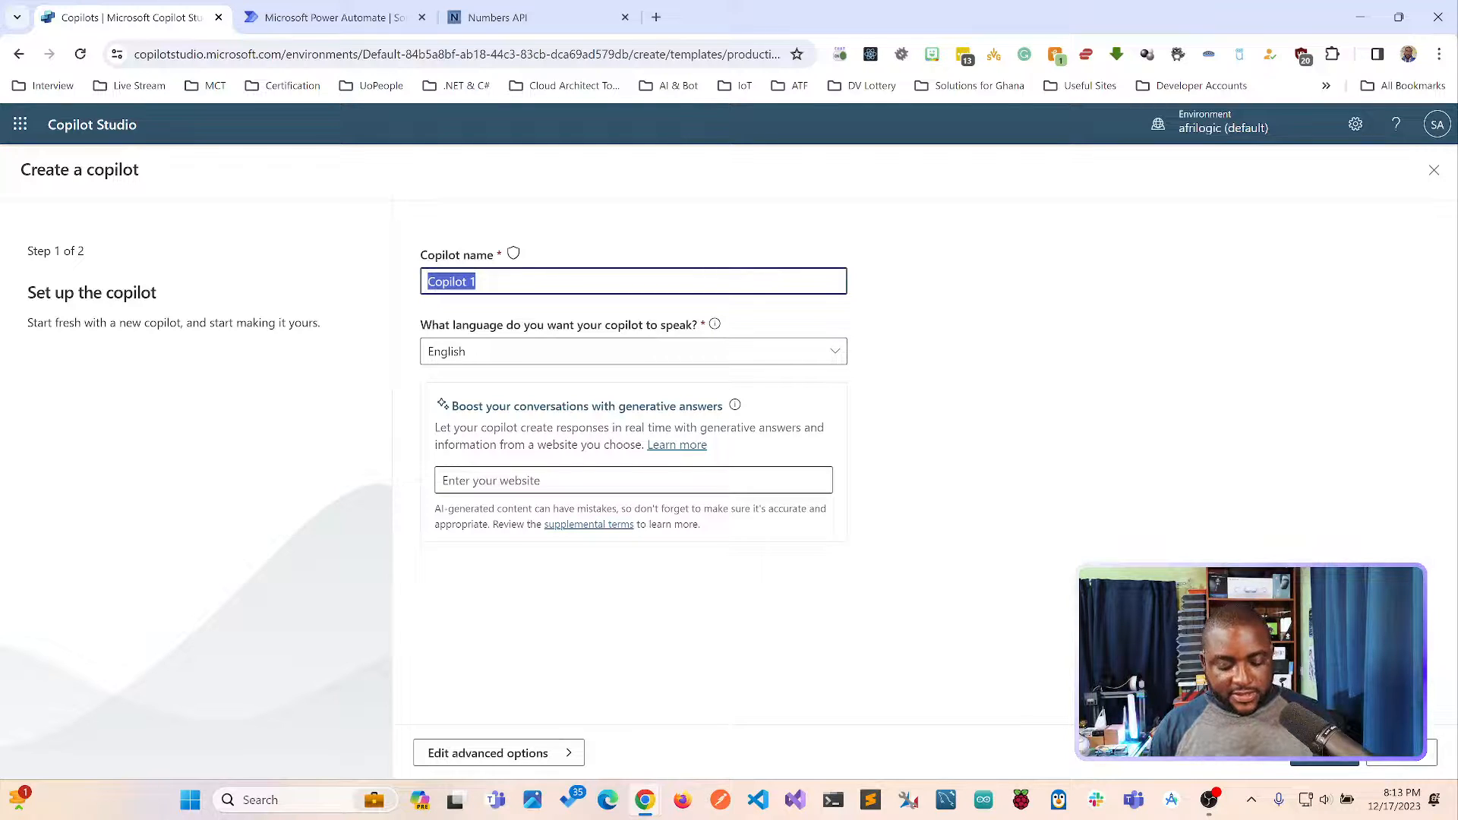
{"action": "type", "text": "Super "}
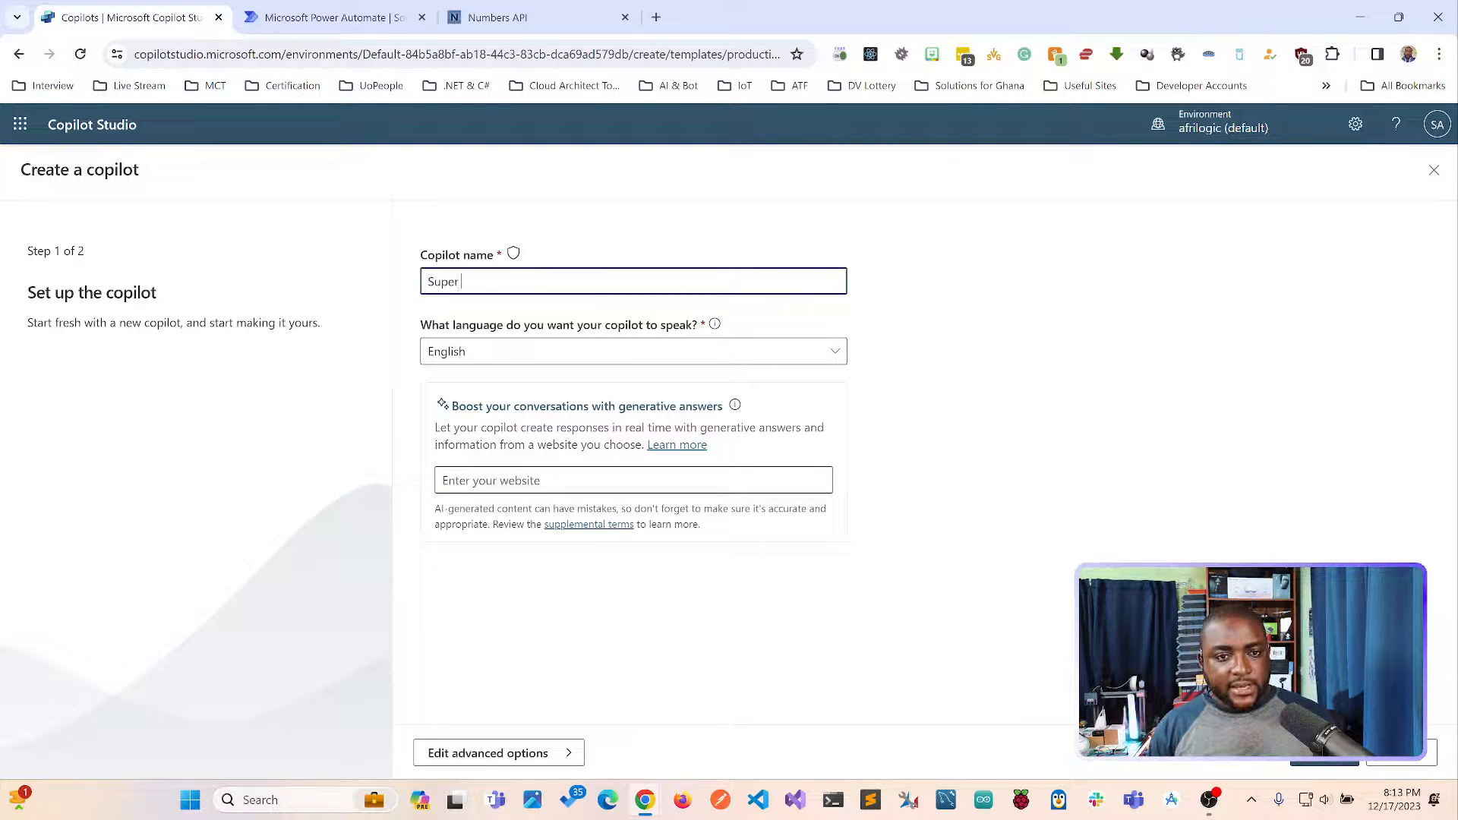
{"action": "type", "text": "Numbers"}
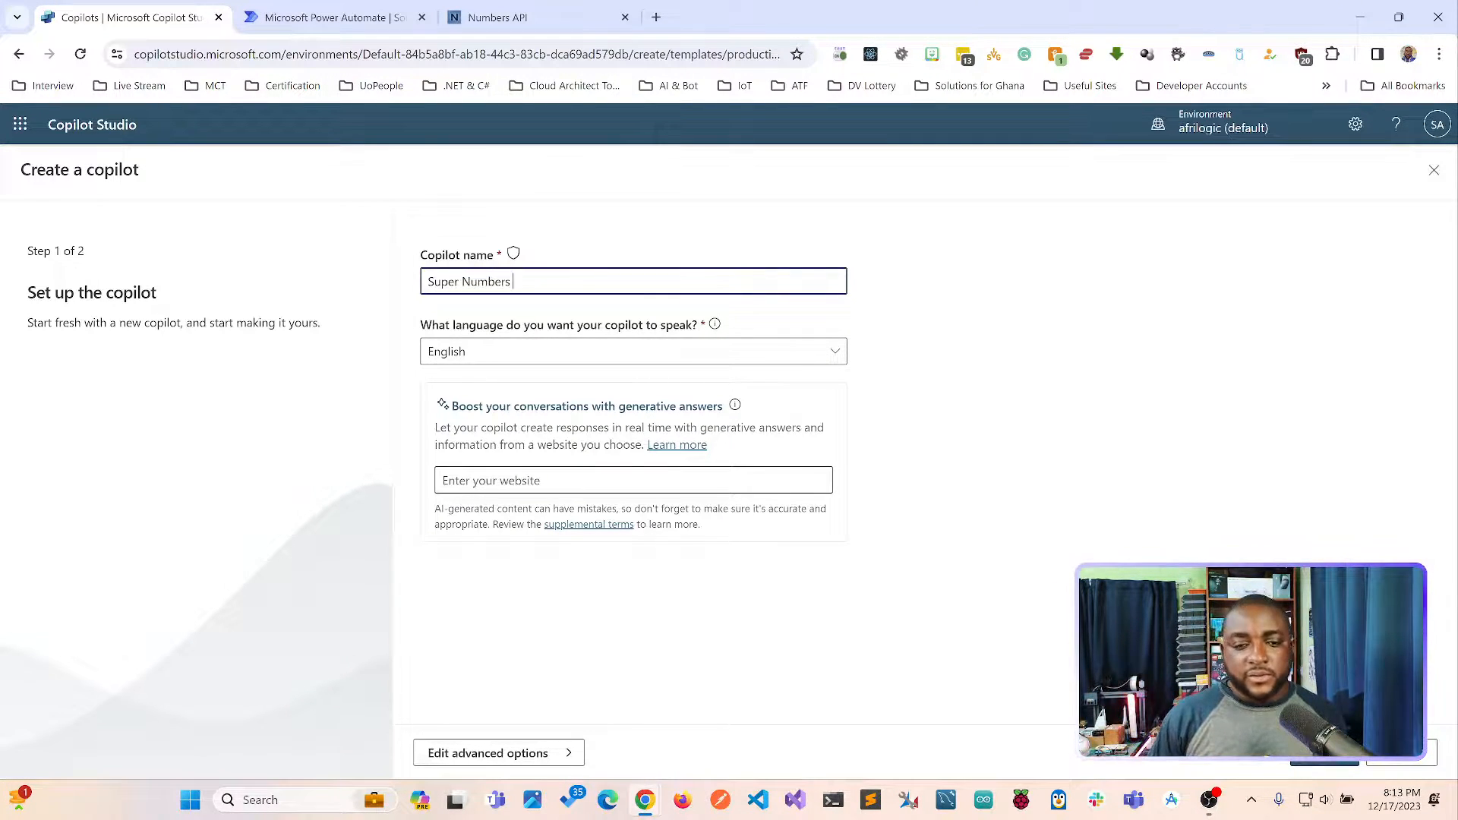
{"action": "key", "text": "Return"}
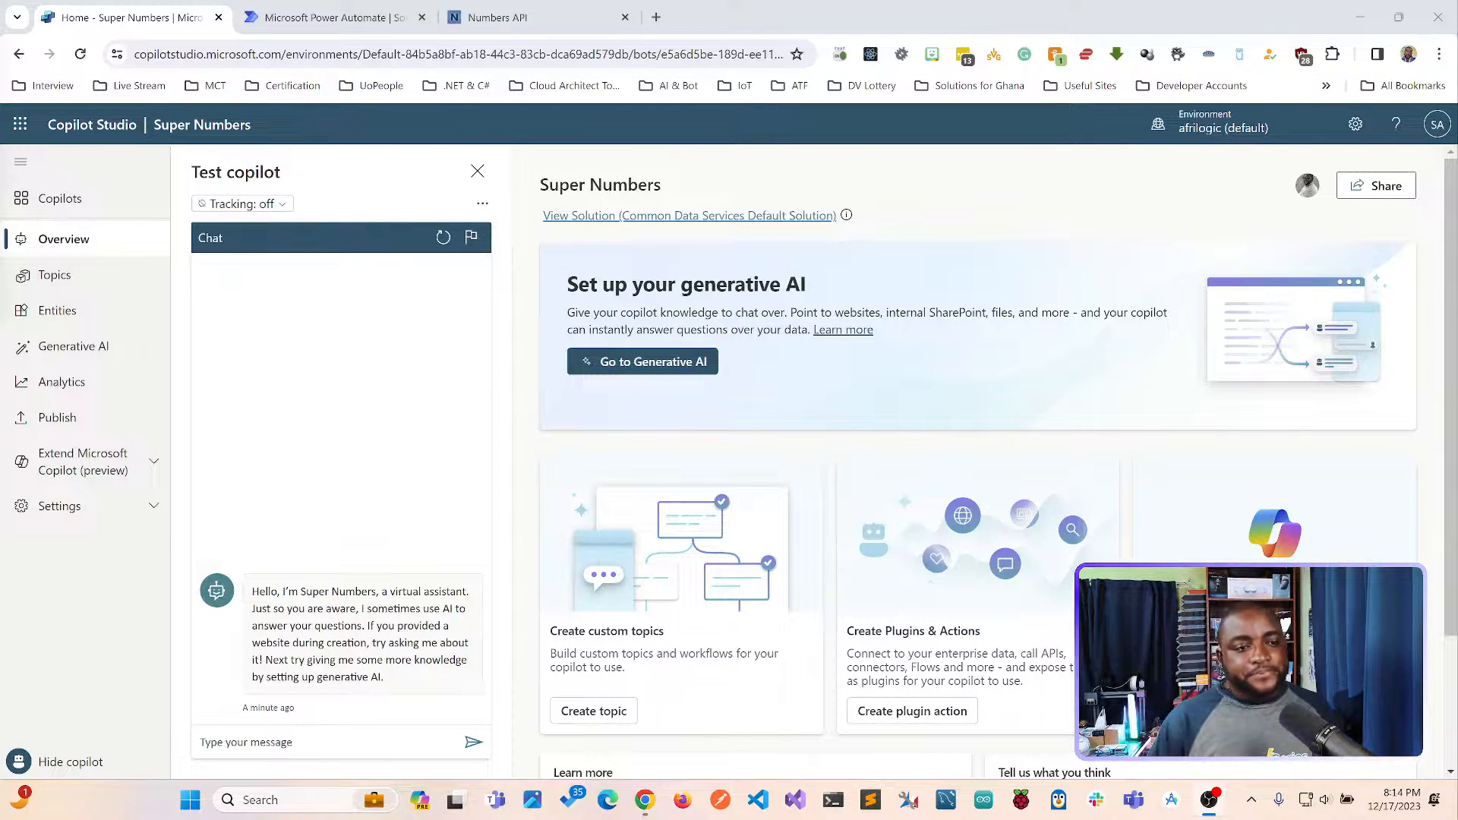
Open the copilot's topics, view the ways to add a topic, and look at the form for creating one from a description.
{"action": "left_click", "coordinate": [55, 275]}
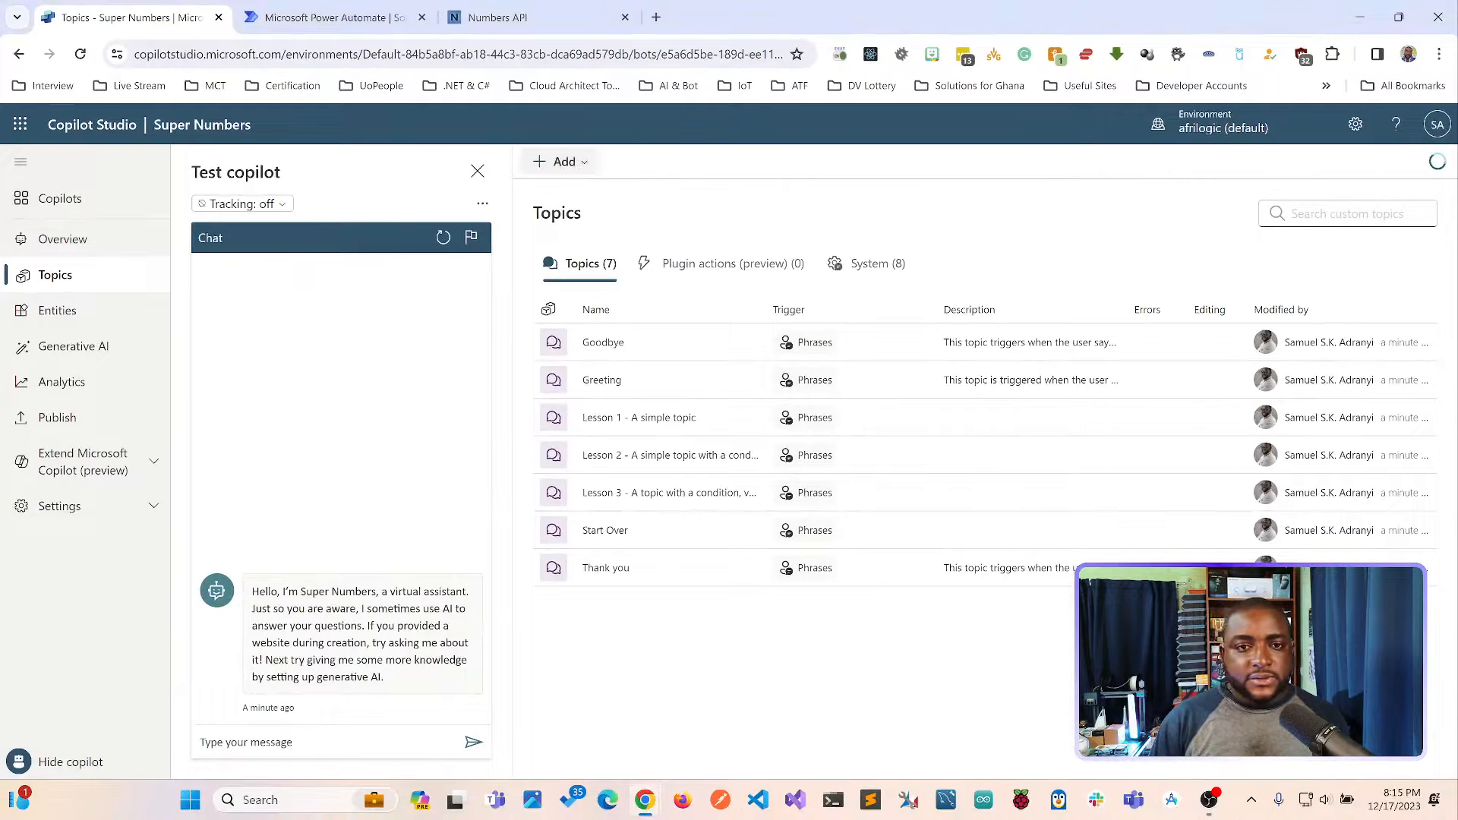
{"action": "left_click", "coordinate": [562, 162]}
{"action": "mouse_move", "coordinate": [566, 193]}
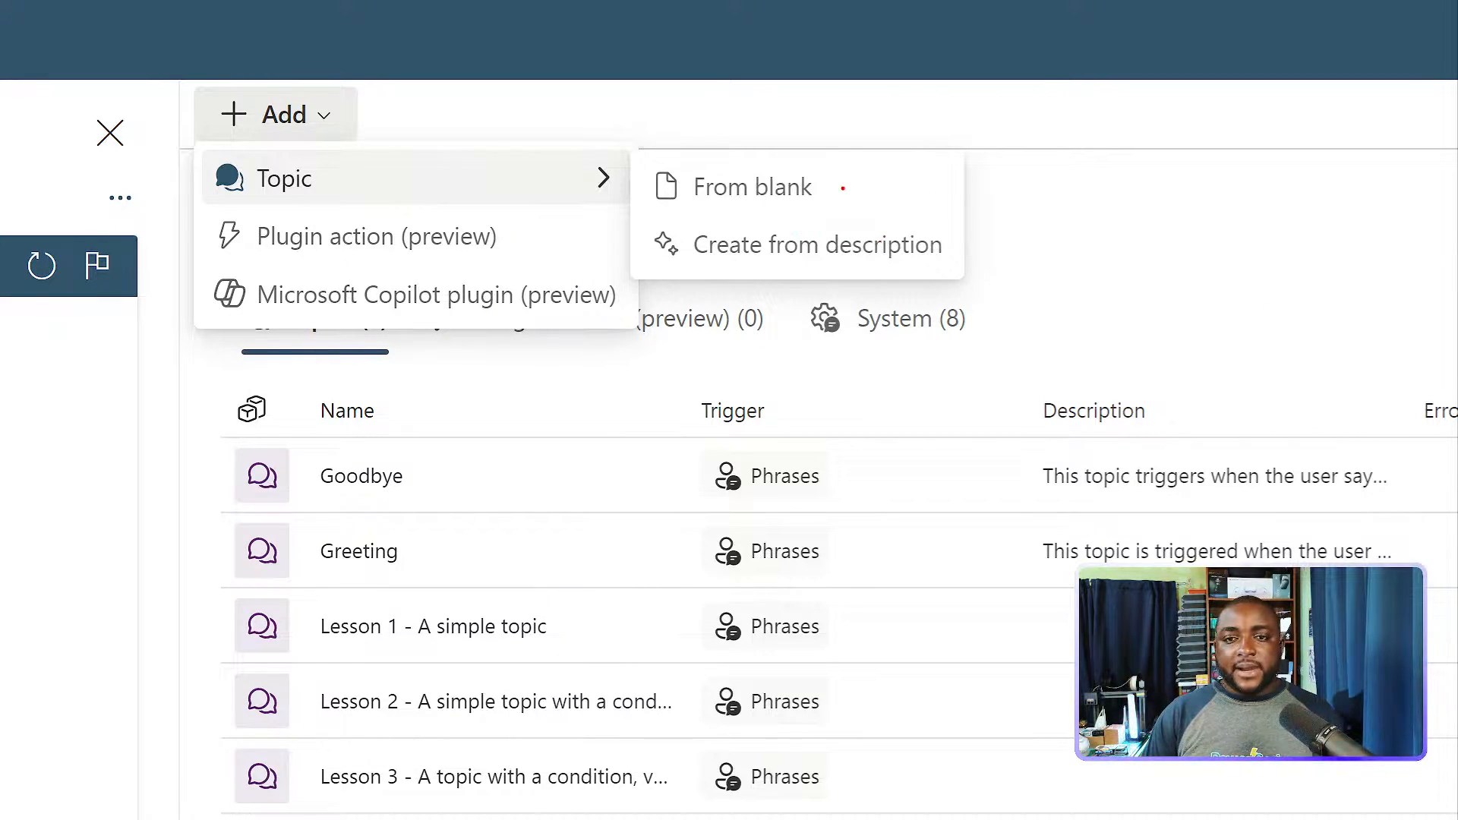
{"action": "left_click_drag", "start_coordinate": [843, 188], "coordinate": [987, 197]}
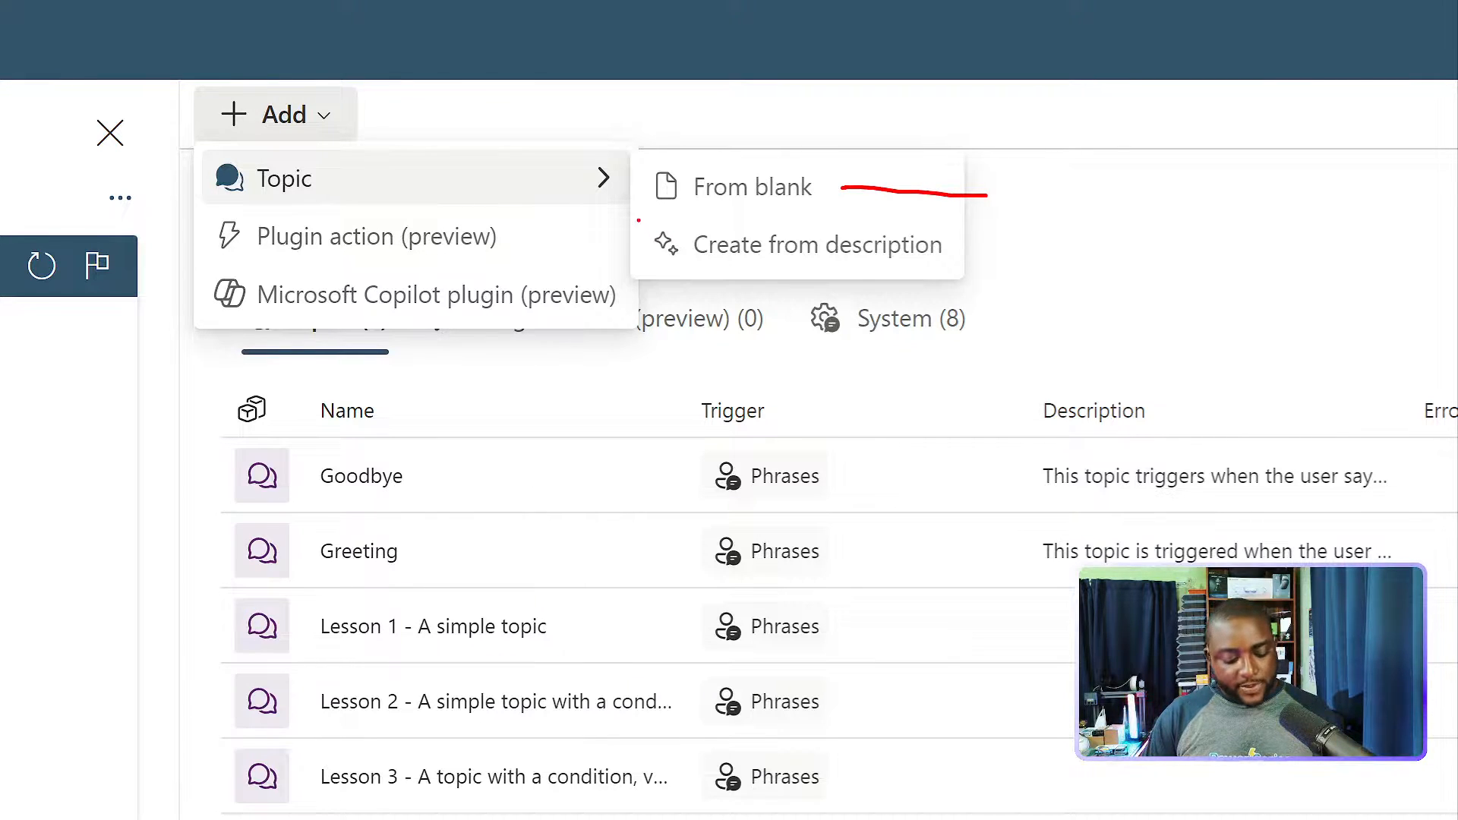
{"action": "mouse_move", "coordinate": [638, 220]}
{"action": "left_mouse_down"}
{"action": "mouse_move", "coordinate": [651, 260]}
{"action": "mouse_move", "coordinate": [961, 273]}
{"action": "left_mouse_up"}
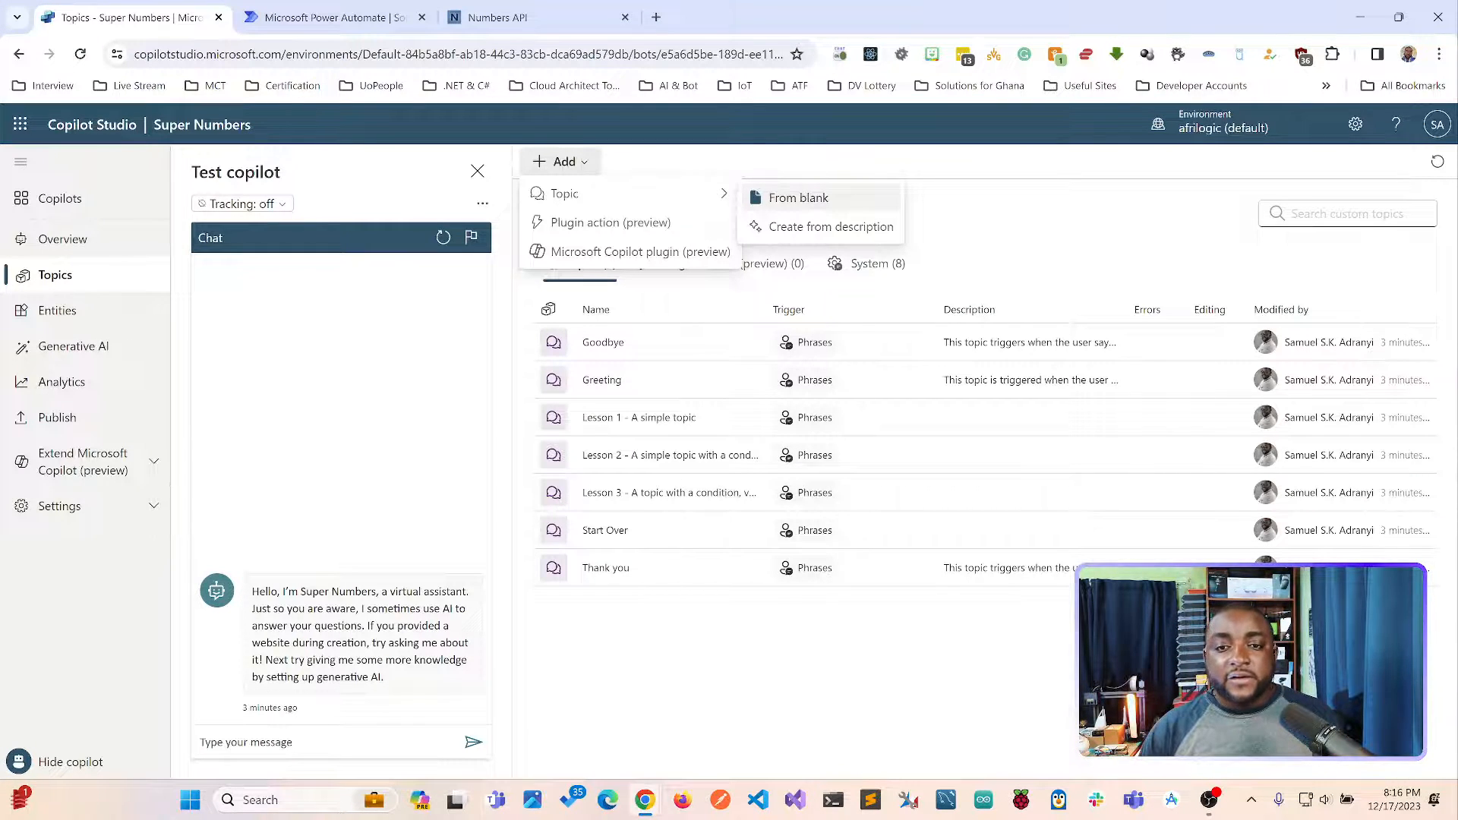
{"action": "left_click", "coordinate": [831, 226]}
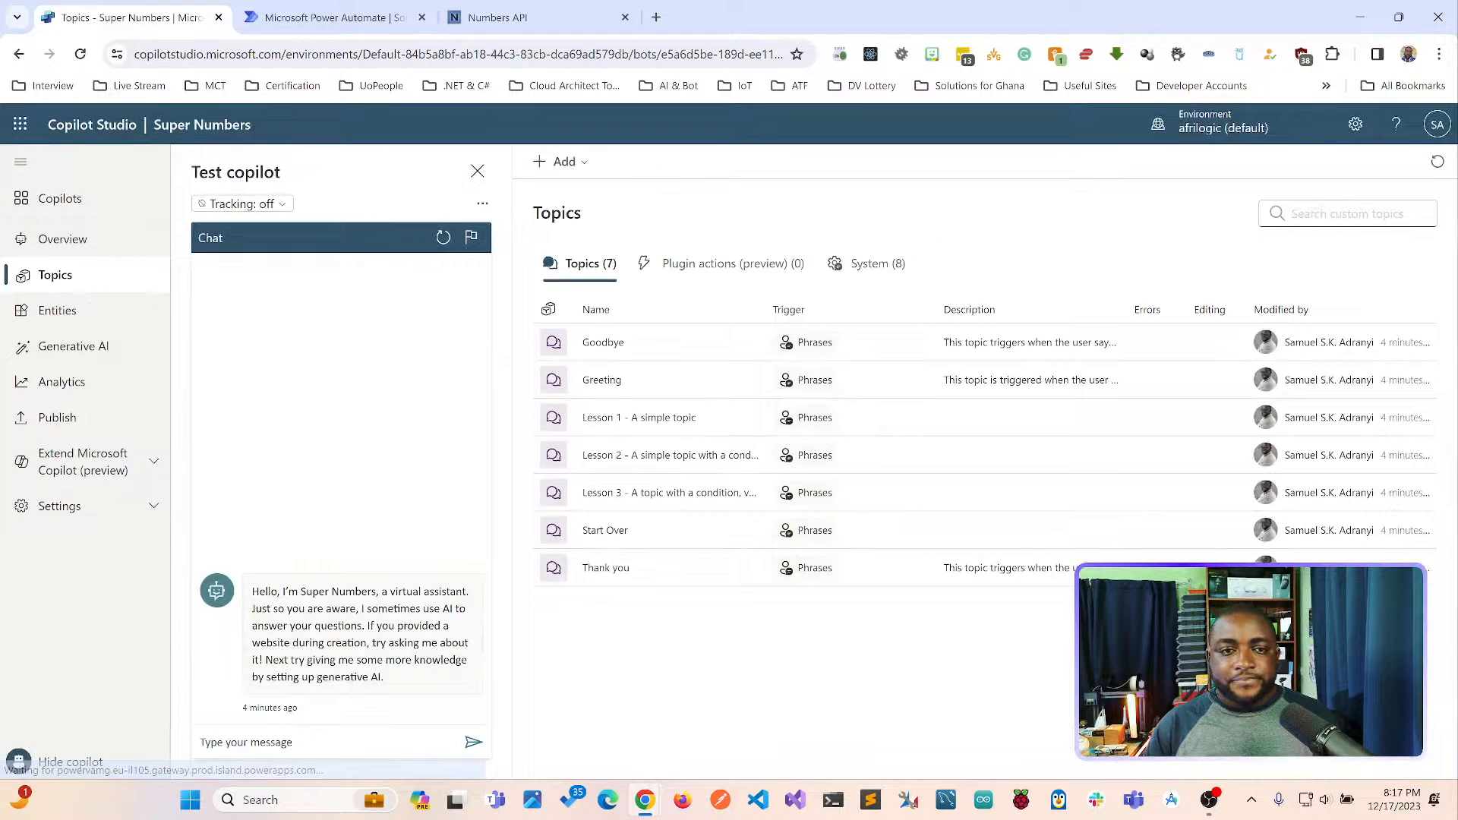
{"action": "left_click", "coordinate": [1145, 223]}
Add a new topic to the Super Numbers copilot from blank.
{"action": "left_click", "coordinate": [560, 161]}
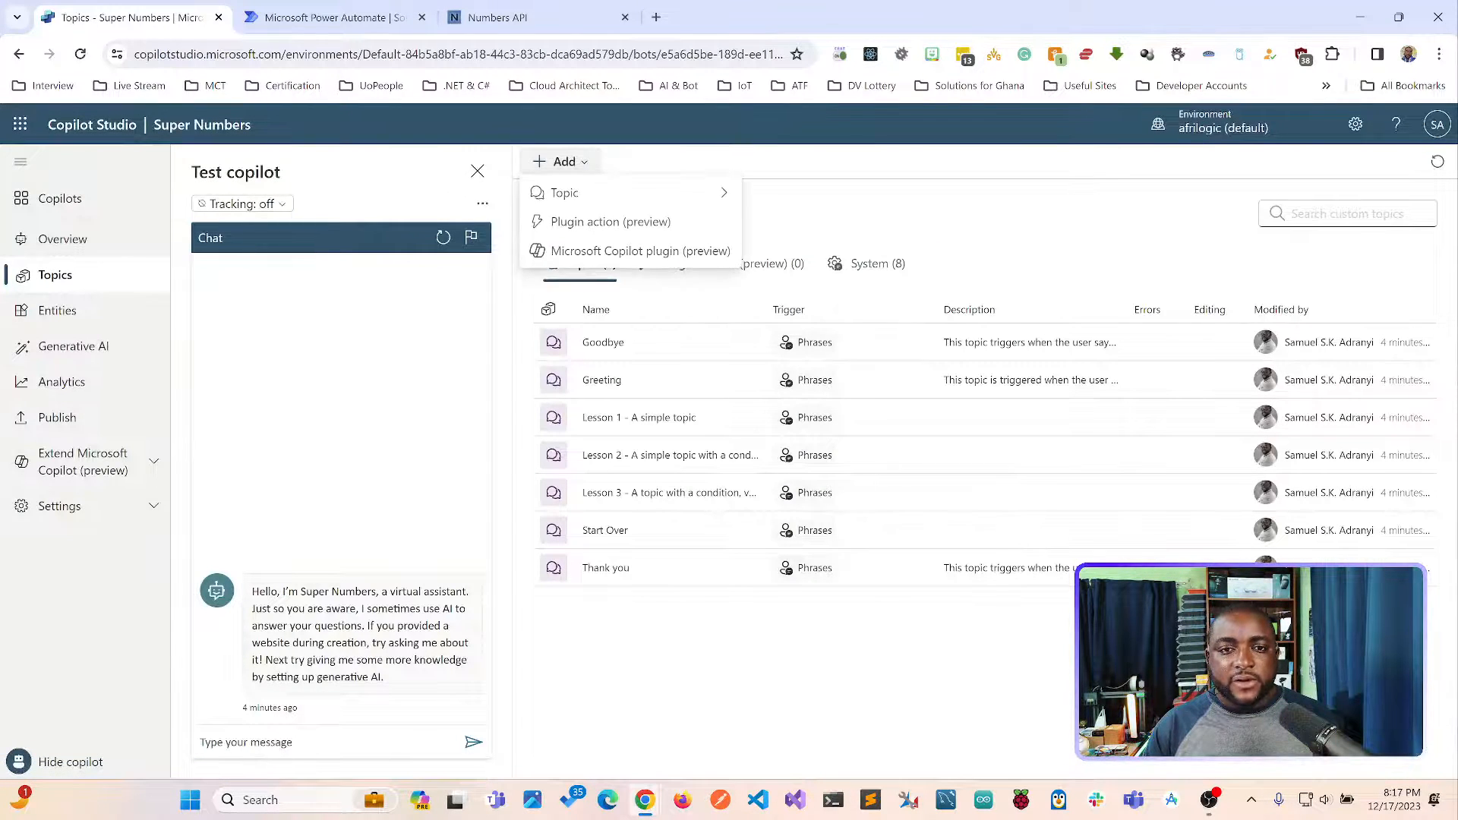
{"action": "mouse_move", "coordinate": [607, 194]}
{"action": "left_click", "coordinate": [798, 197]}
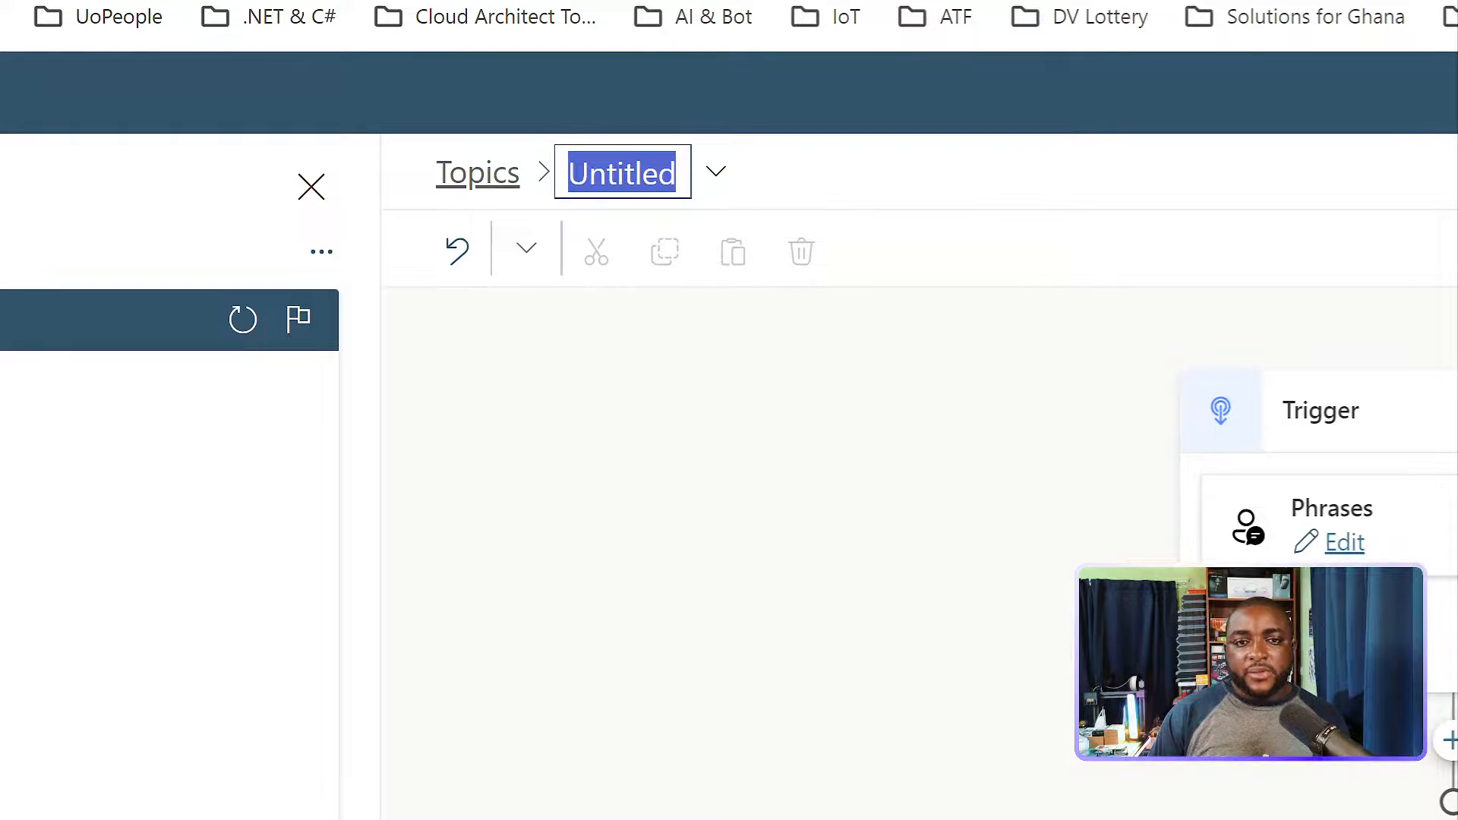
{"action": "mouse_move", "coordinate": [547, 207]}
{"action": "left_mouse_down"}
{"action": "mouse_move", "coordinate": [668, 180]}
{"action": "mouse_move", "coordinate": [681, 139]}
{"action": "left_mouse_up"}
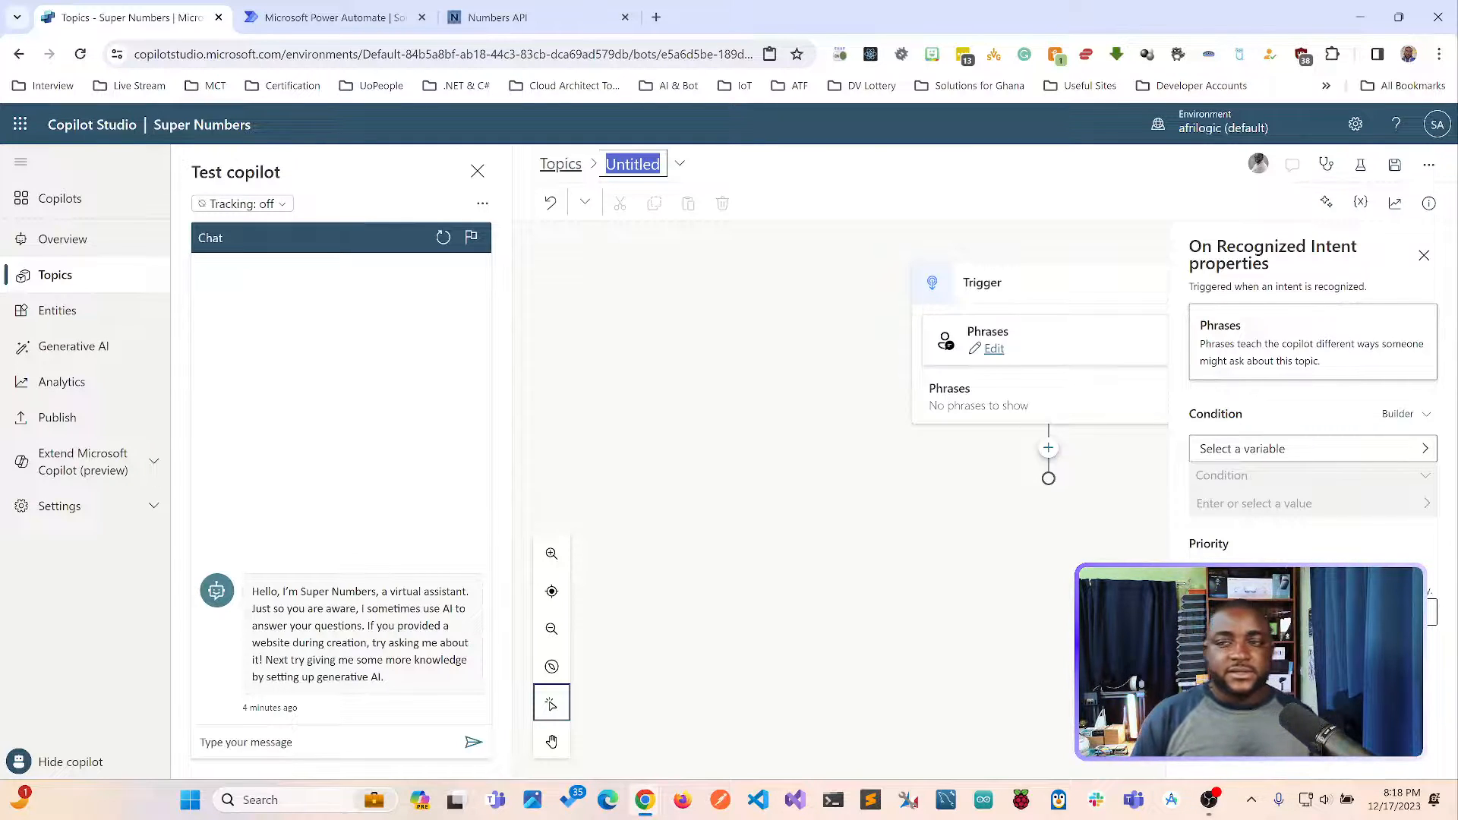
{"action": "type", "text": "H"}
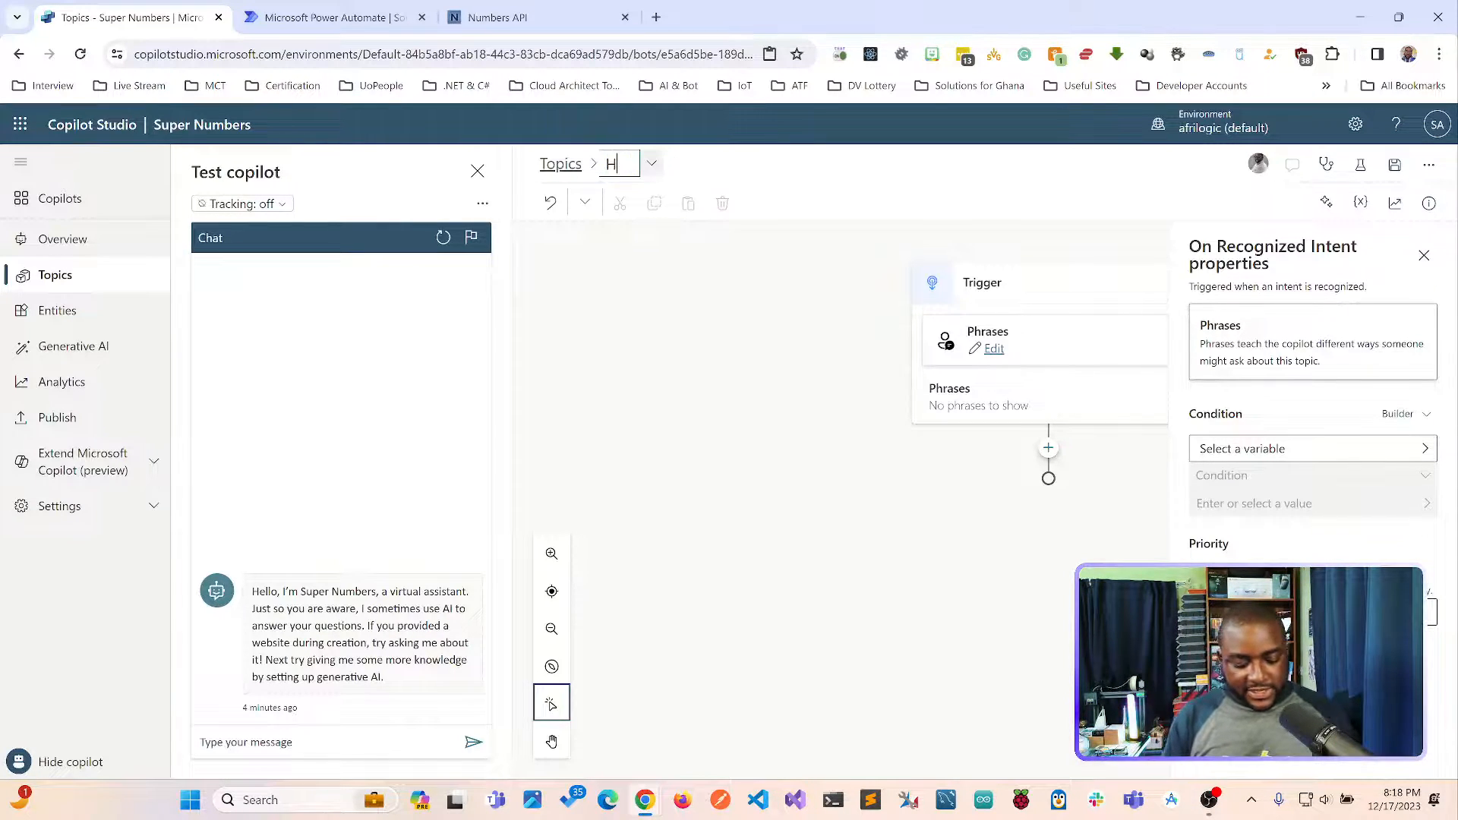
{"action": "type", "text": "ello"}
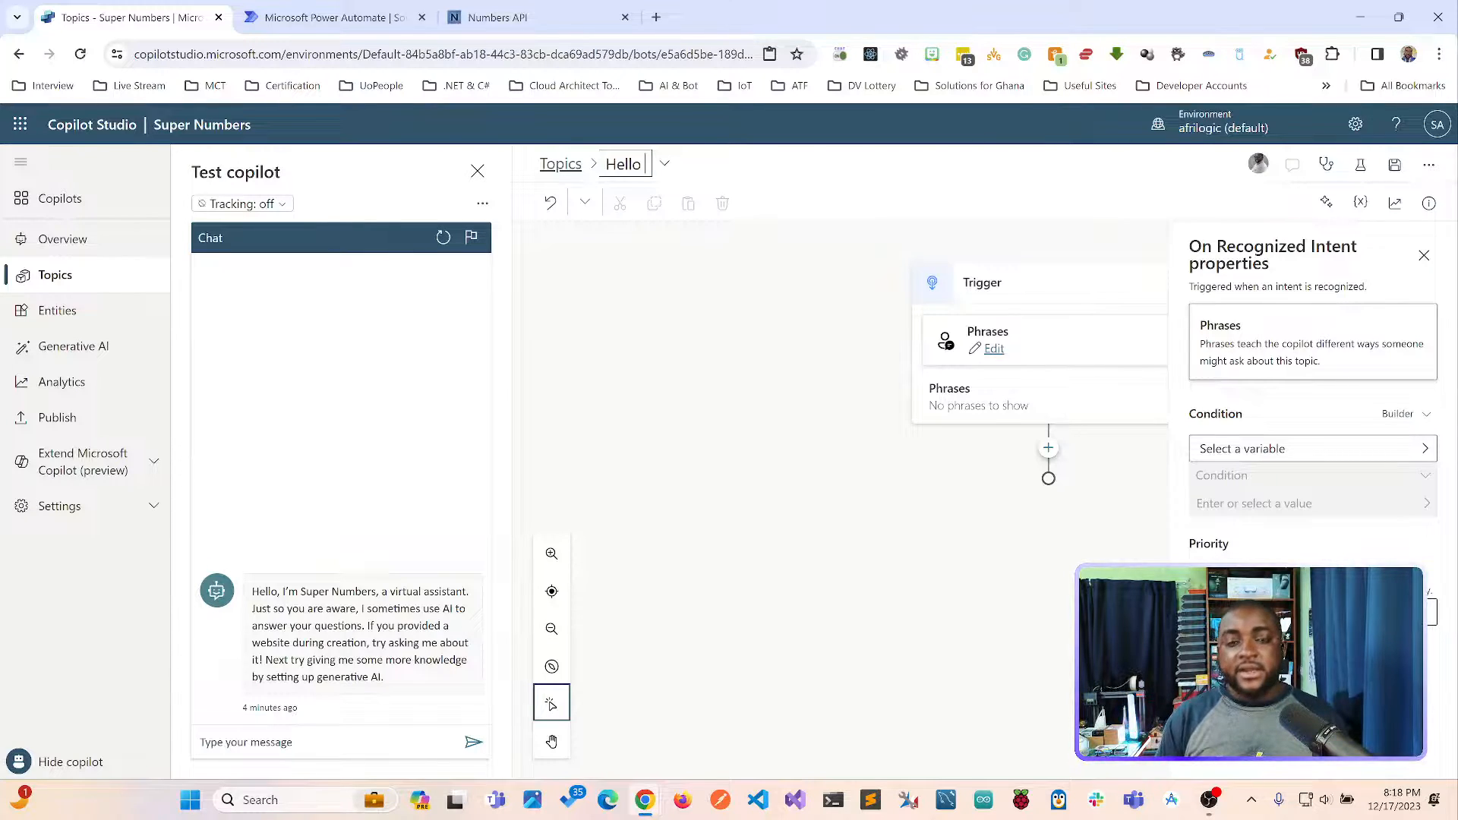
{"action": "key", "text": "BackSpace"}
{"action": "key", "text": "BackSpace"}
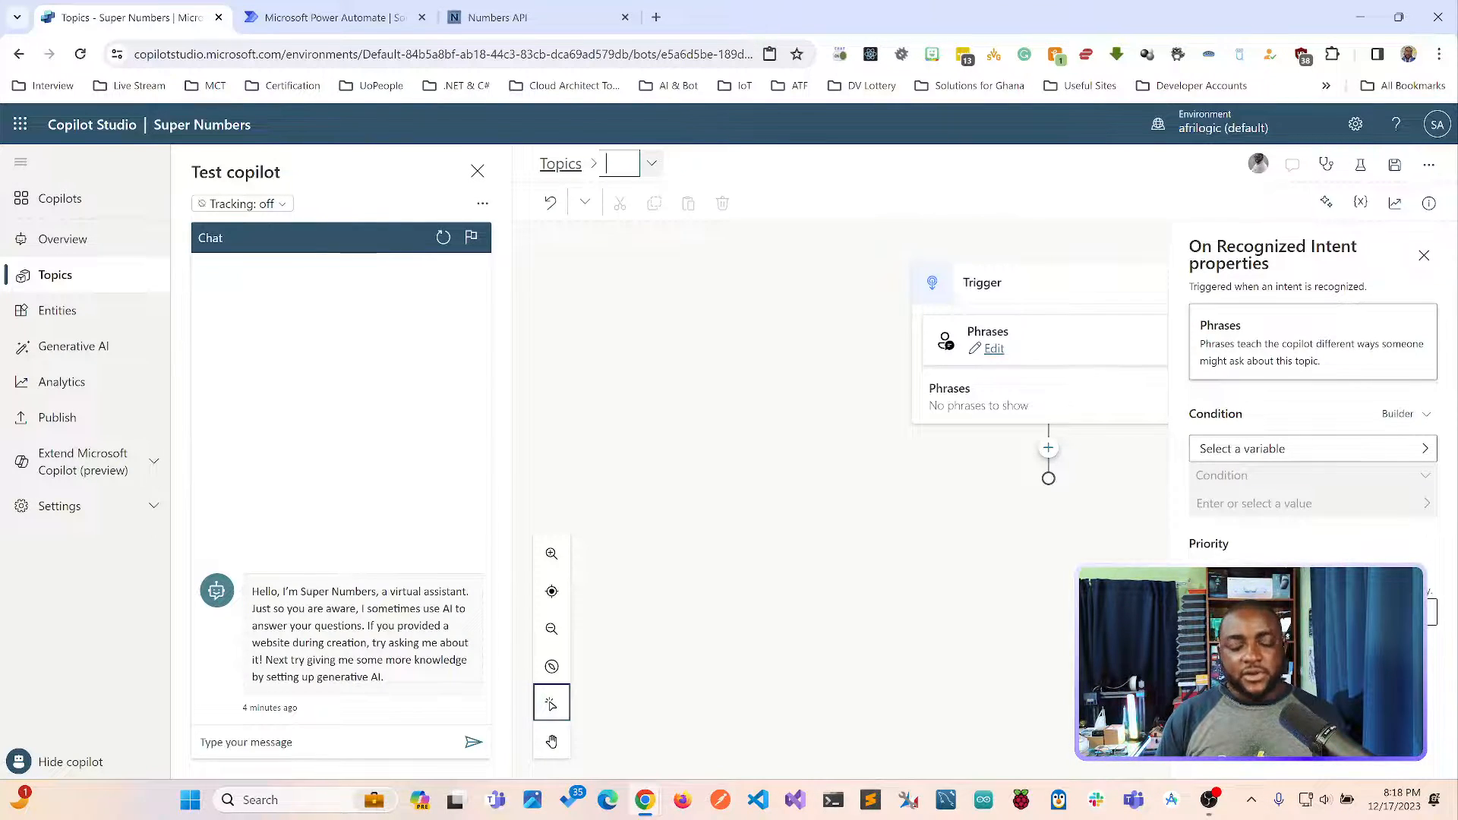
Name the blank topic "Personal Greeting" and close its properties pane.
{"action": "type", "text": "Persoa"}
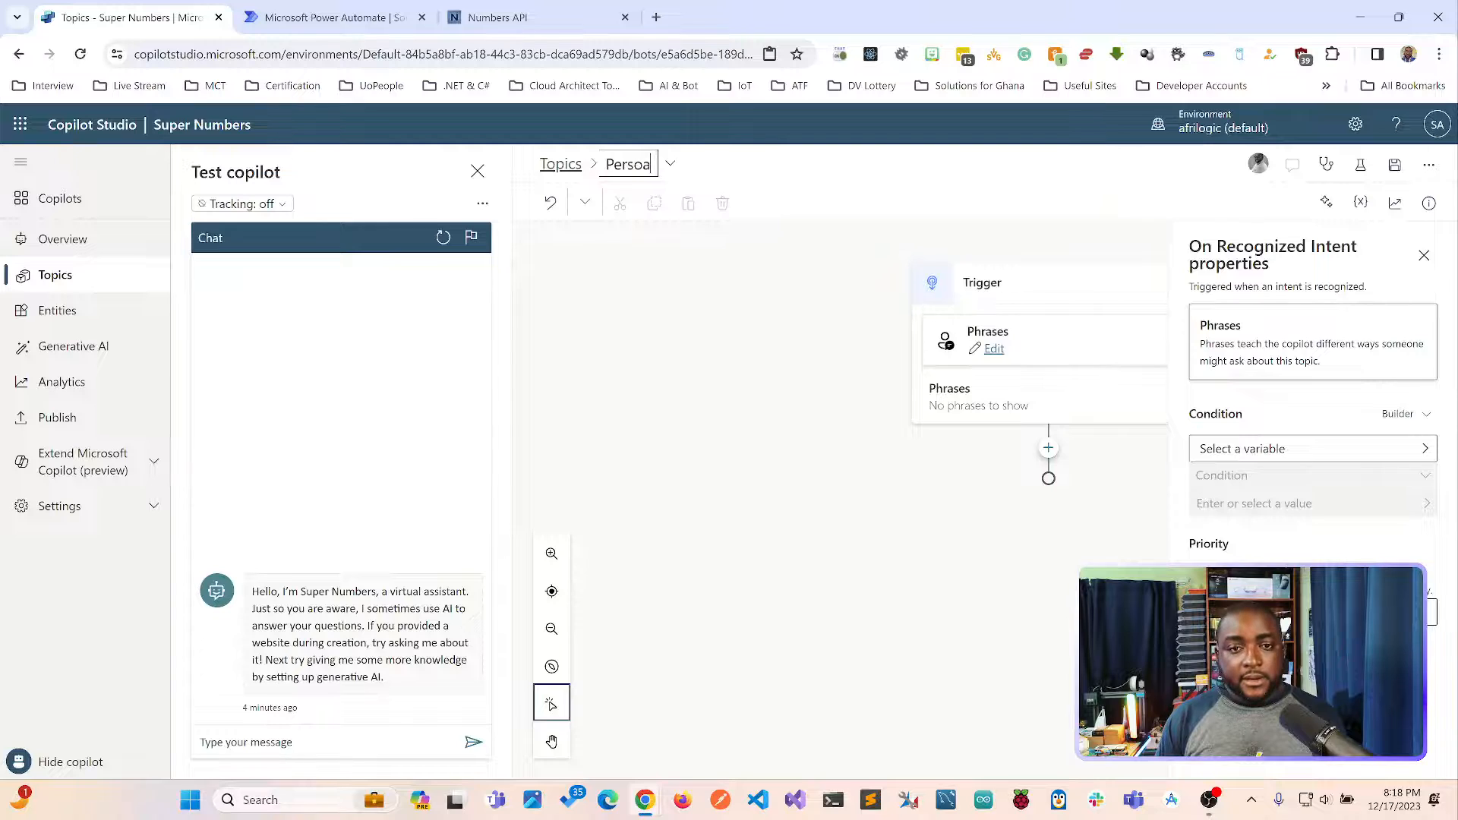
{"action": "key", "text": "BackSpace"}
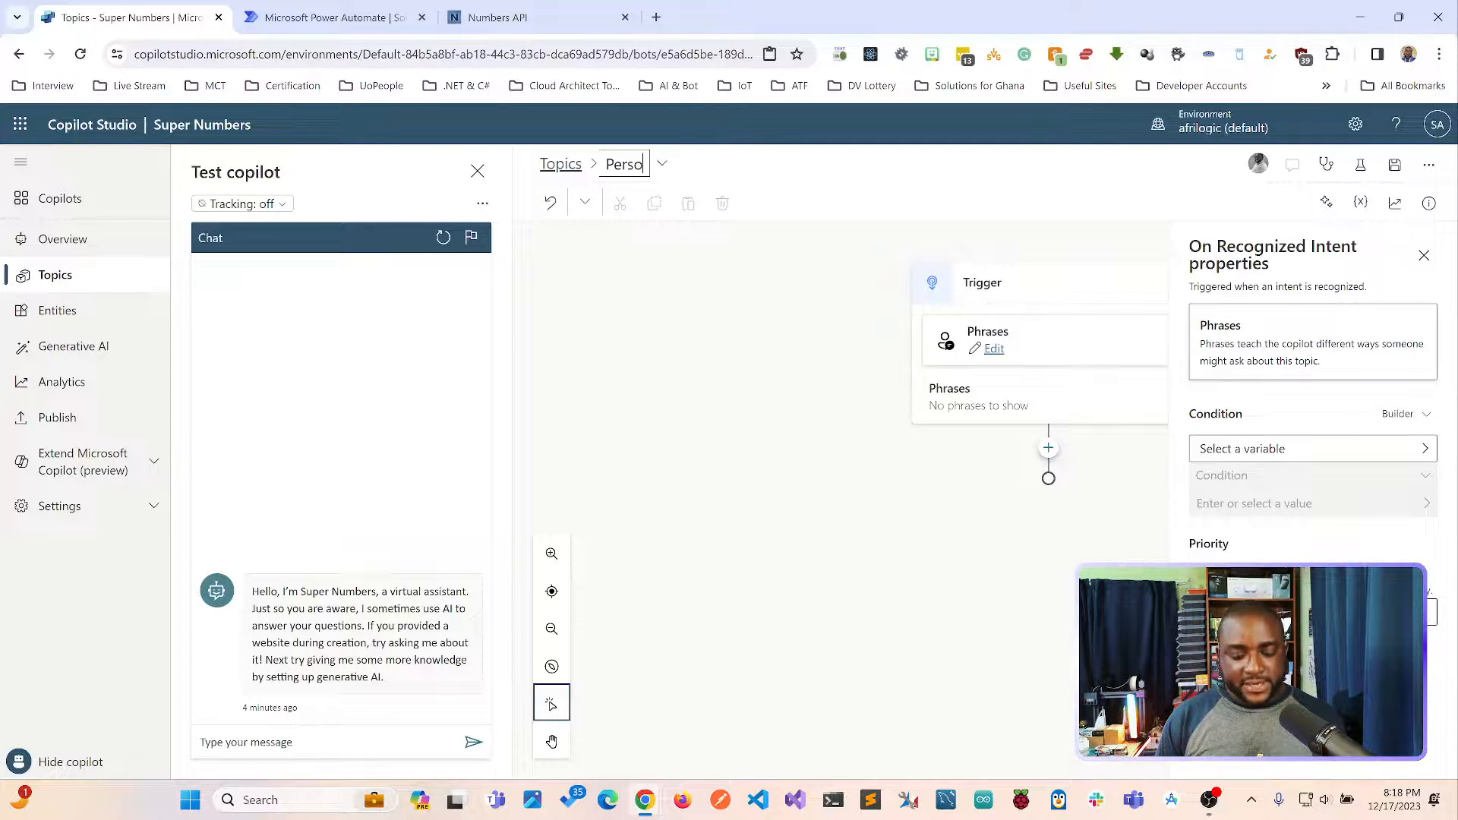
{"action": "type", "text": "nal Greeting"}
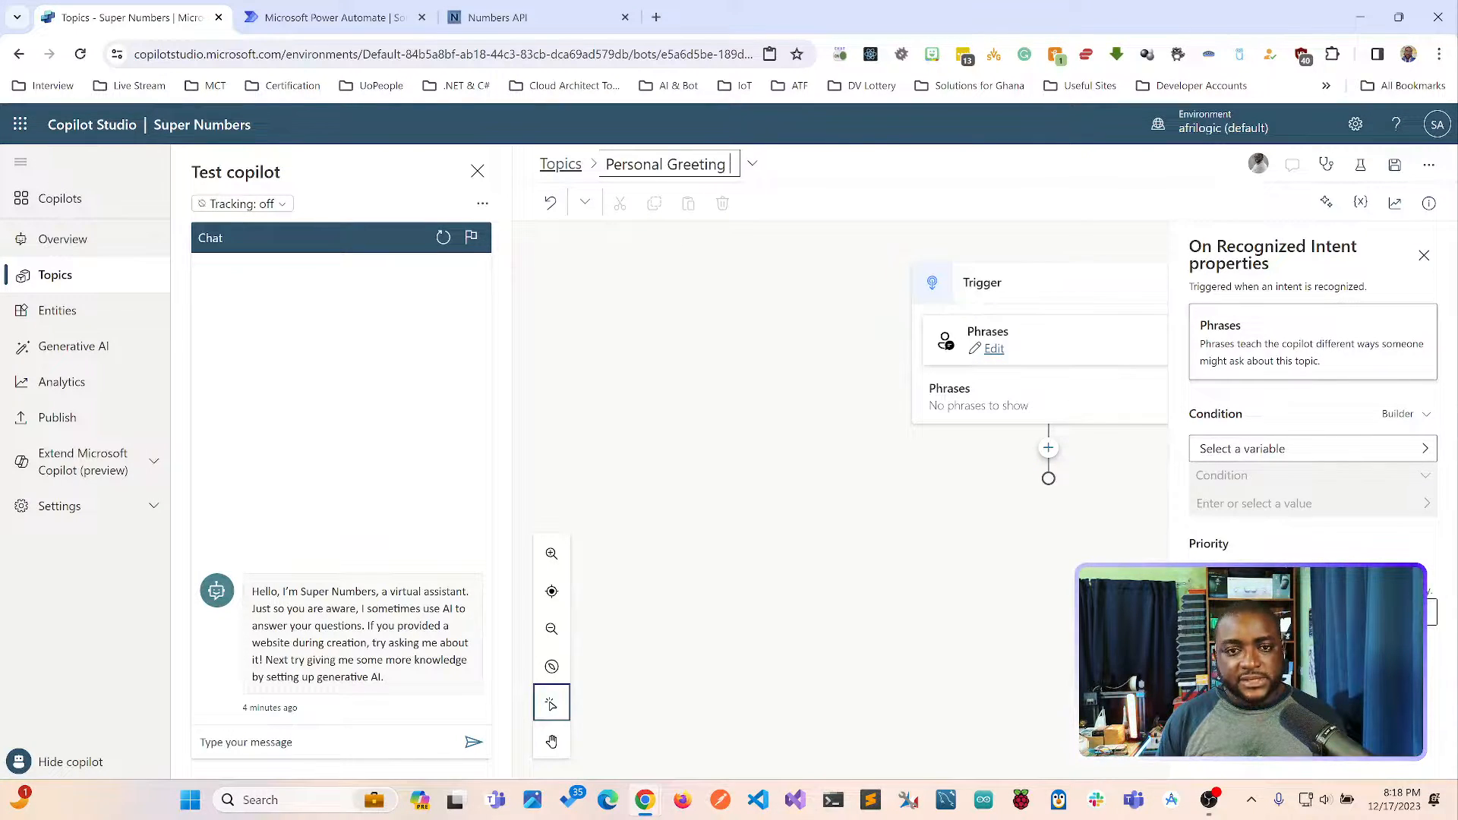
{"action": "key", "text": "BackSpace"}
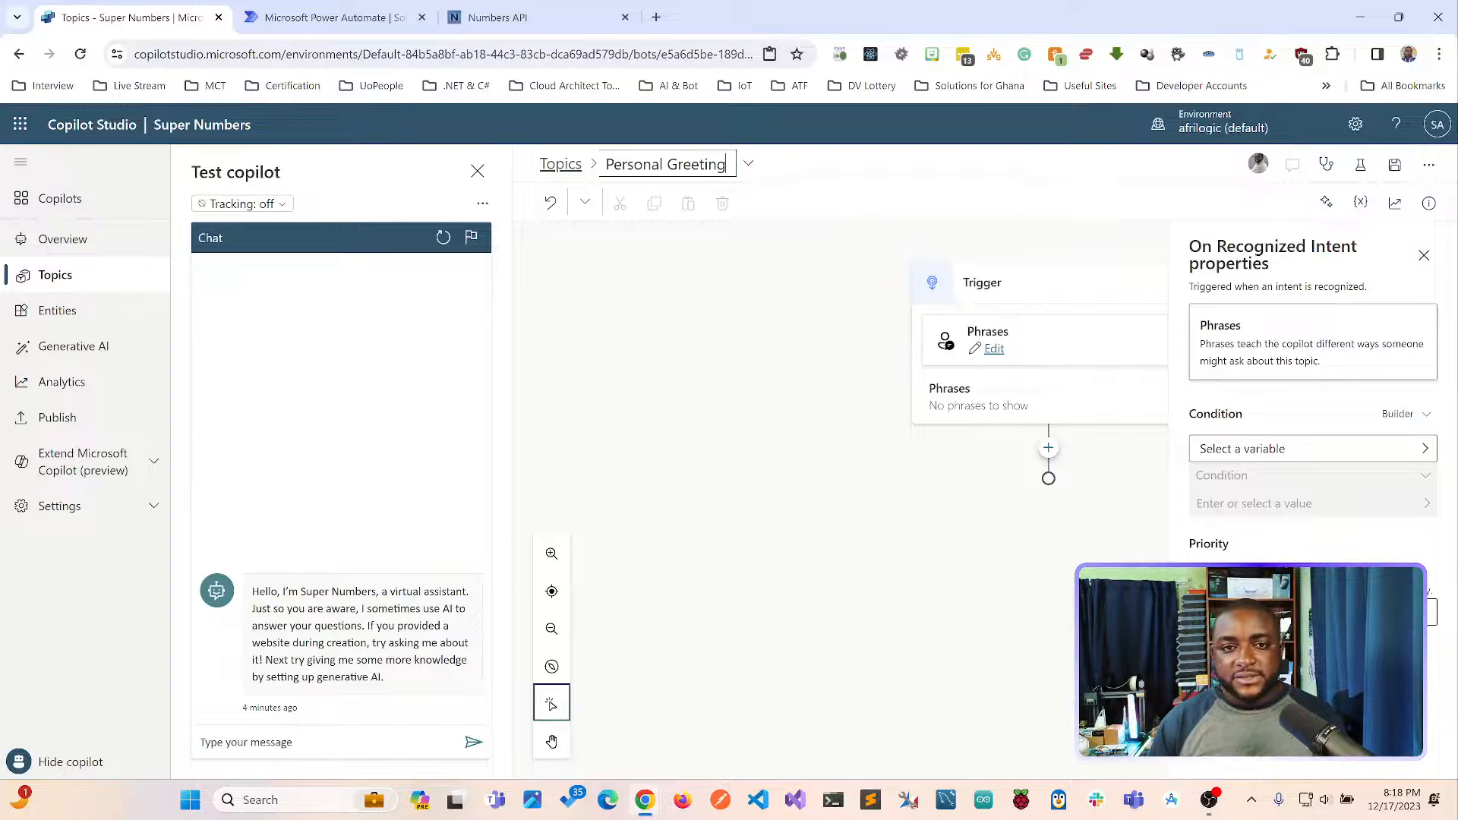
{"action": "key", "text": "Return"}
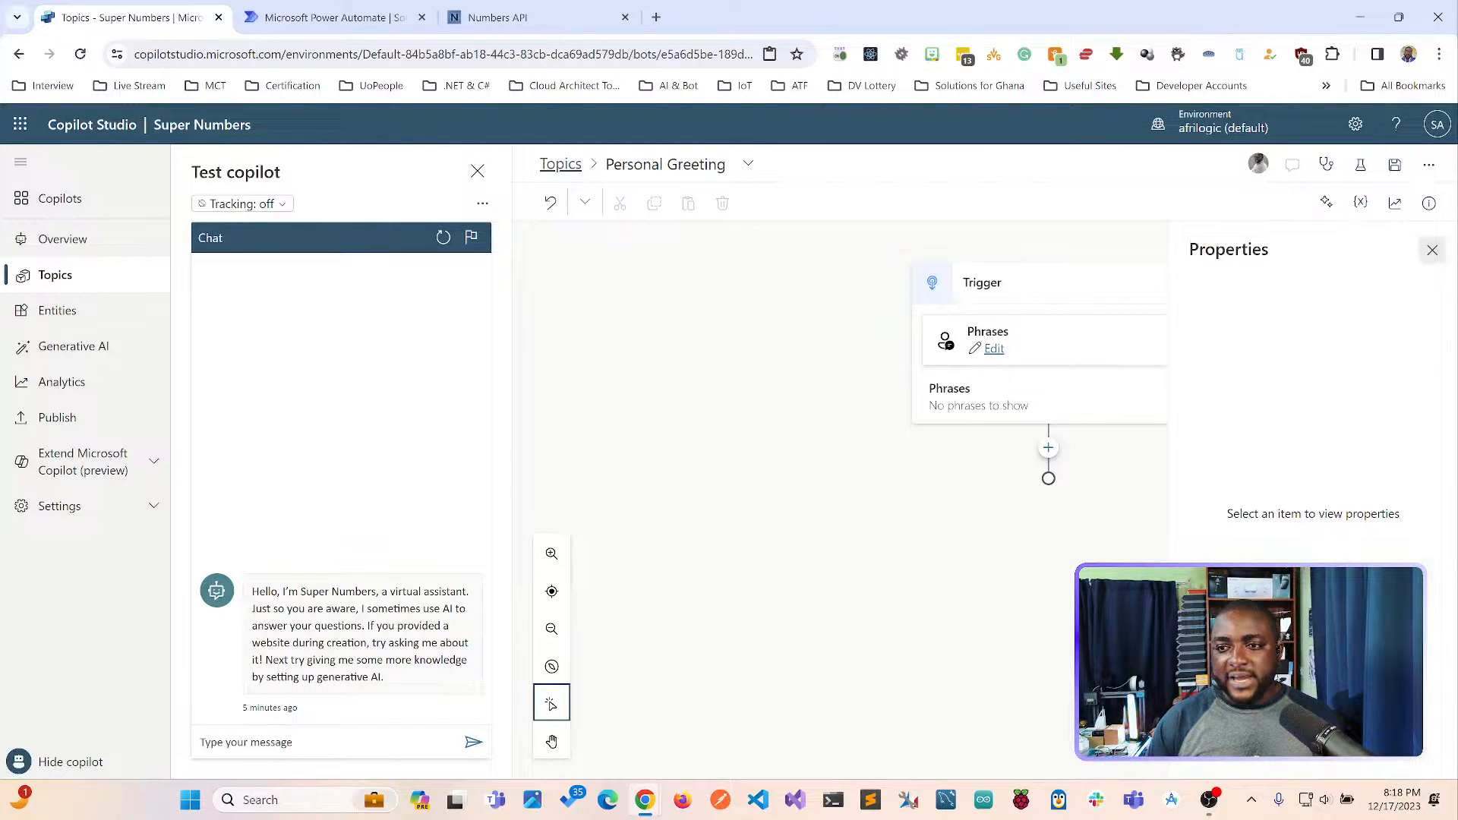
{"action": "left_click", "coordinate": [1432, 249]}
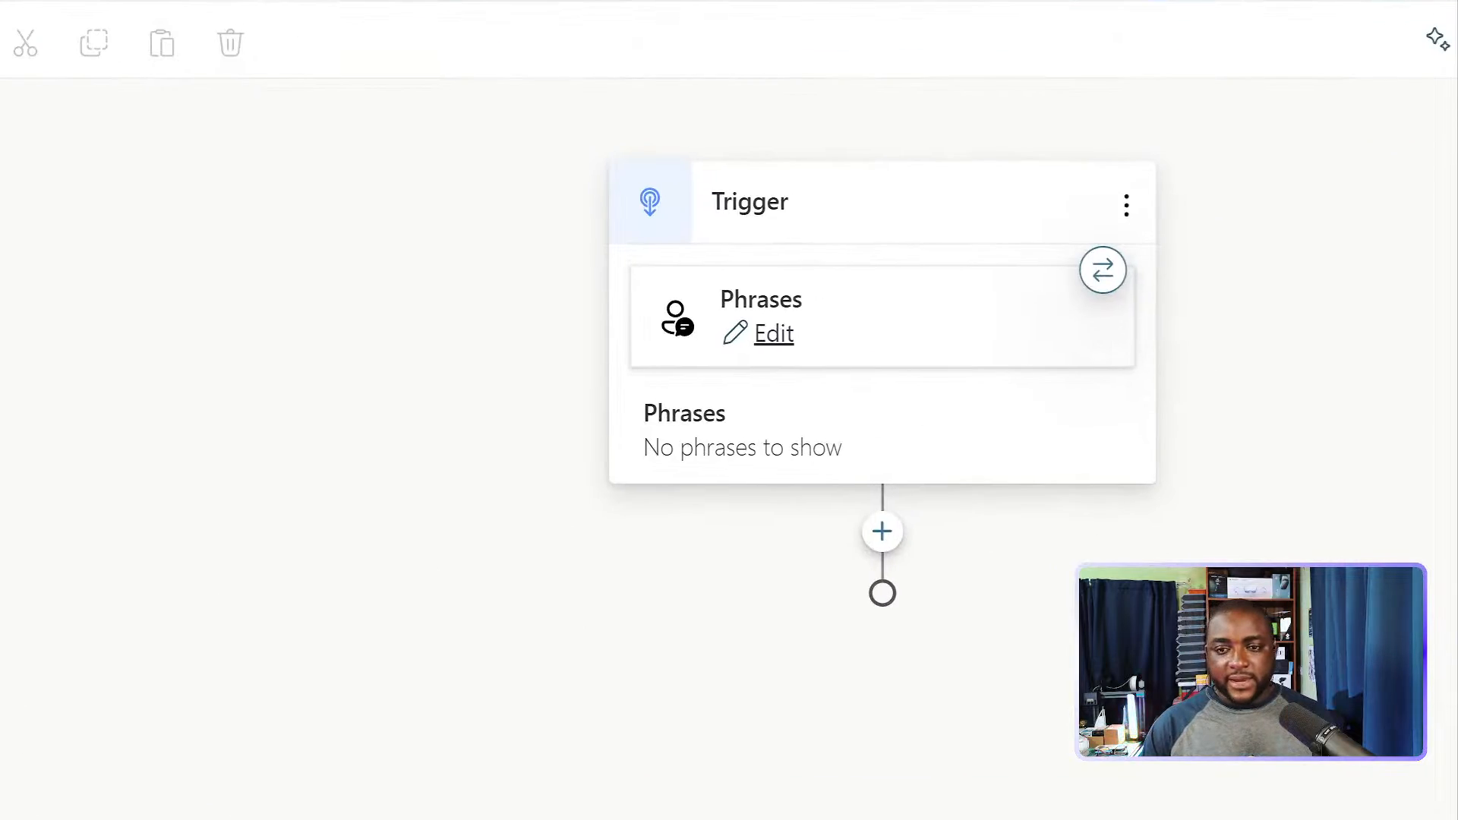
{"action": "mouse_move", "coordinate": [716, 365]}
{"action": "left_mouse_down"}
{"action": "mouse_move", "coordinate": [847, 308]}
{"action": "mouse_move", "coordinate": [620, 298]}
{"action": "left_mouse_up"}
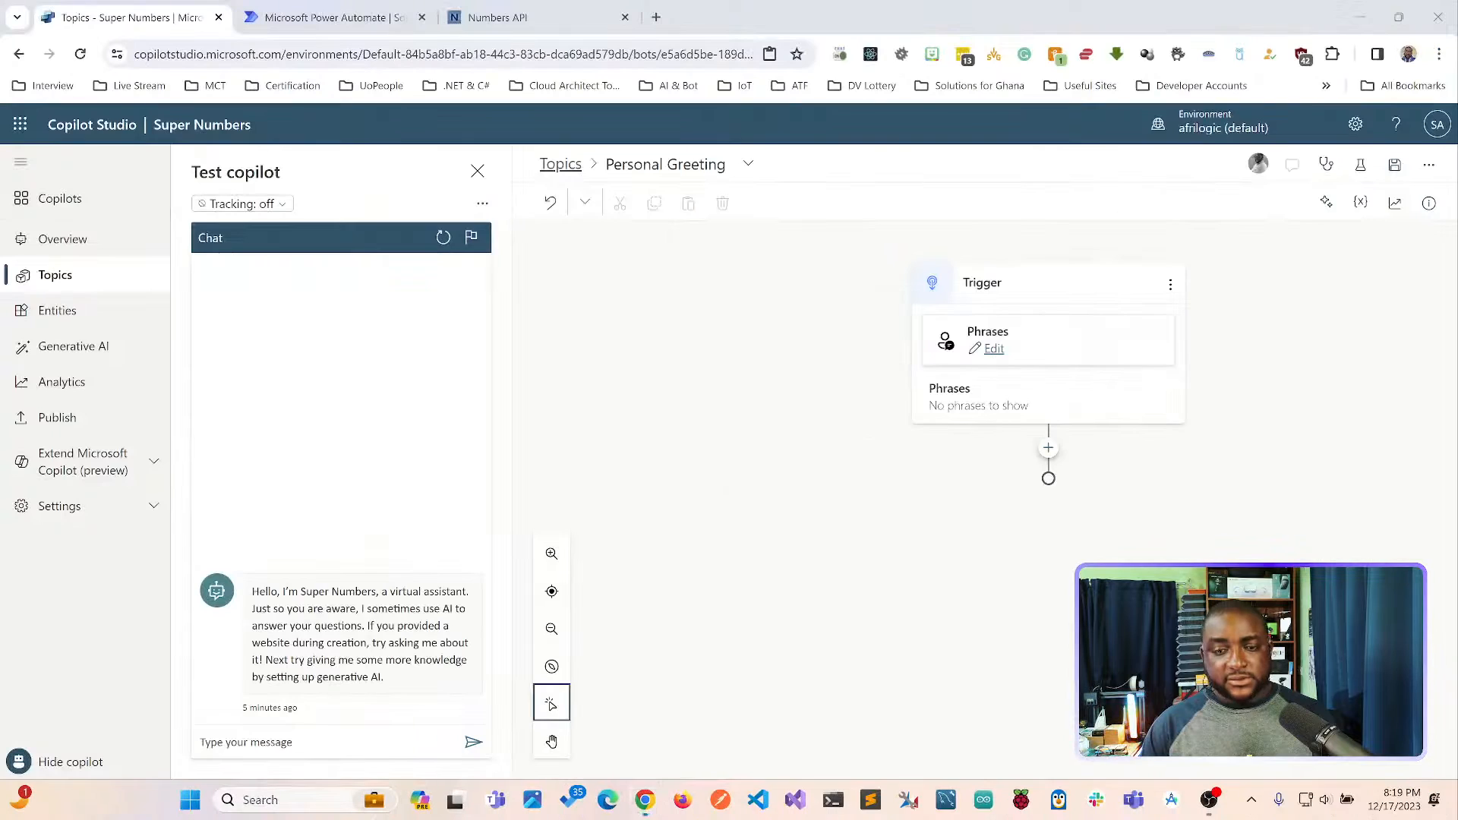
Open the trigger's phrases for editing and add the phrases "Welcome", "Hello" and "Akwaaba".
{"action": "left_click", "coordinate": [994, 348]}
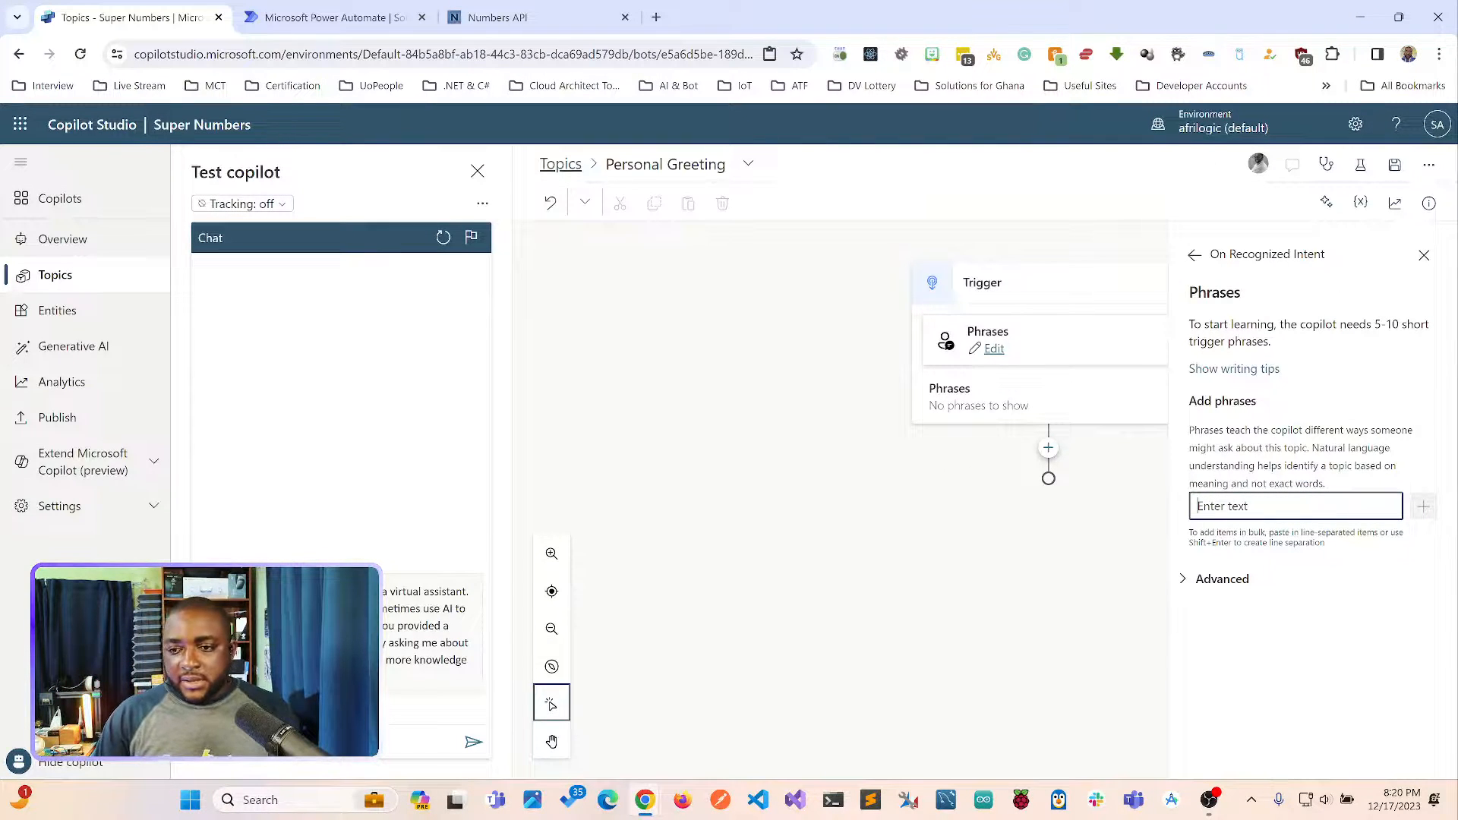
{"action": "type", "text": "Welcome"}
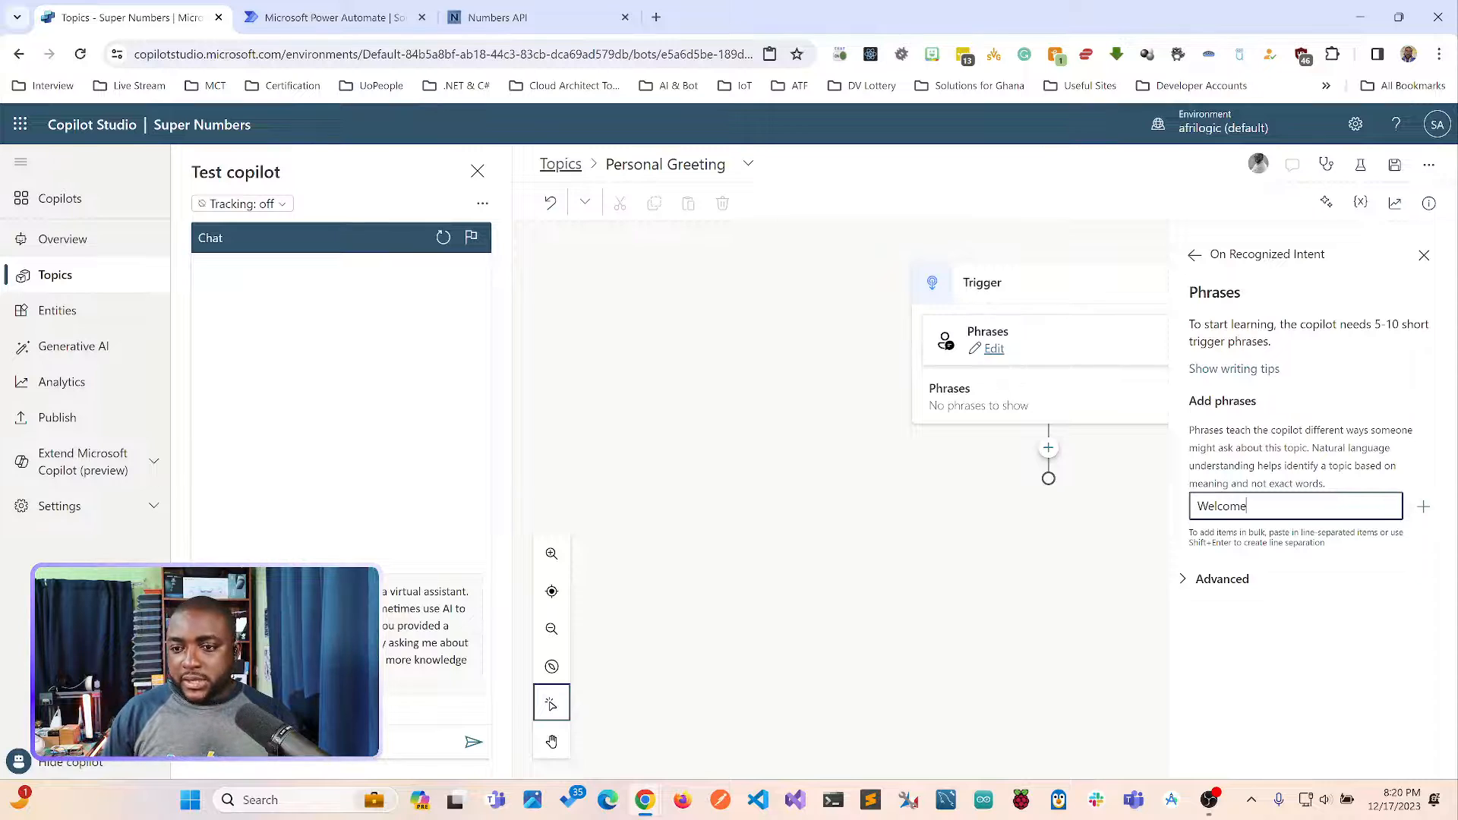
{"action": "key", "text": "Return"}
{"action": "type", "text": "Hell"}
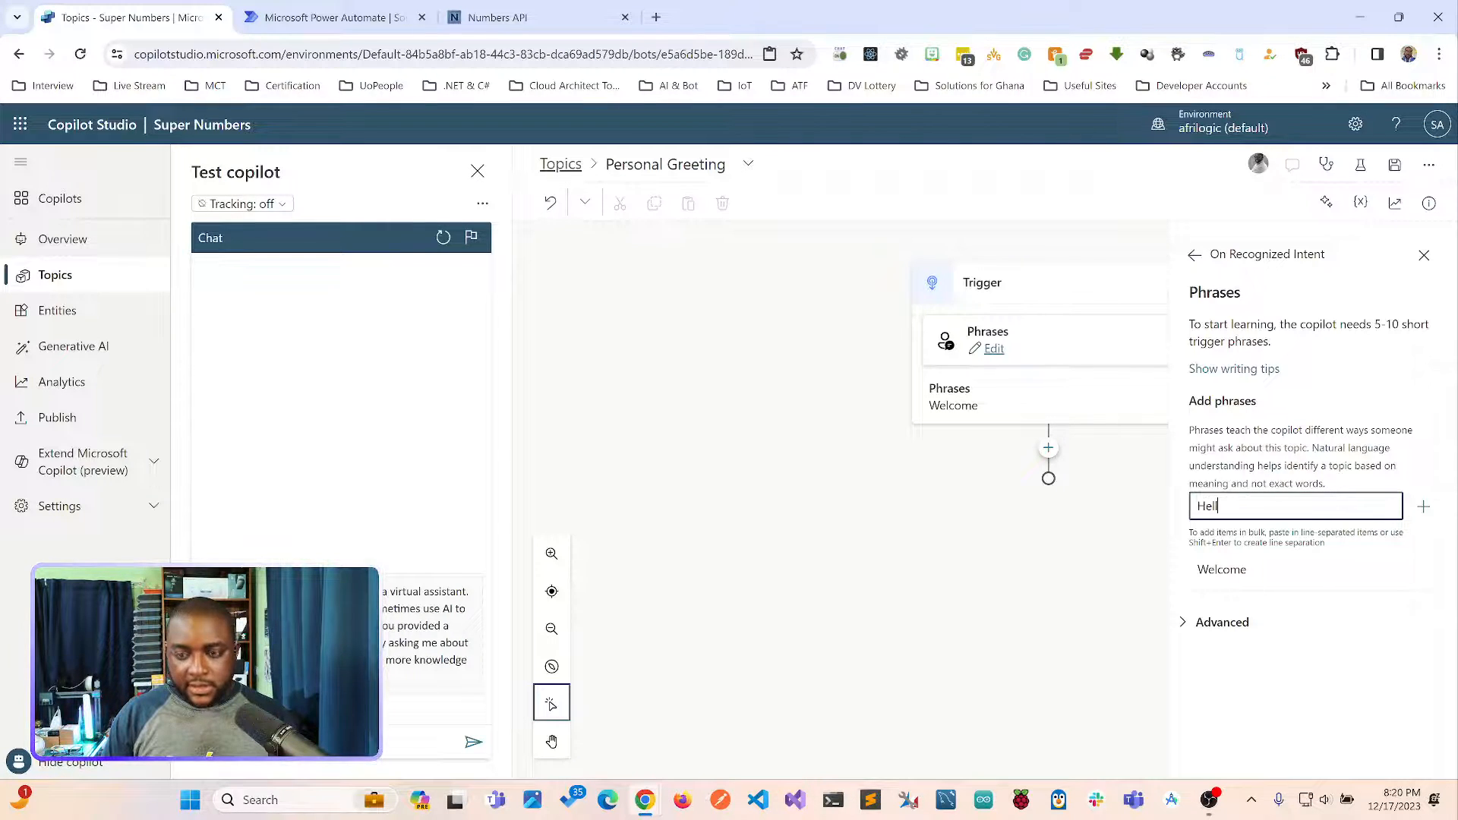
{"action": "type", "text": "o"}
{"action": "key", "text": "Return"}
{"action": "type", "text": "Akwa"}
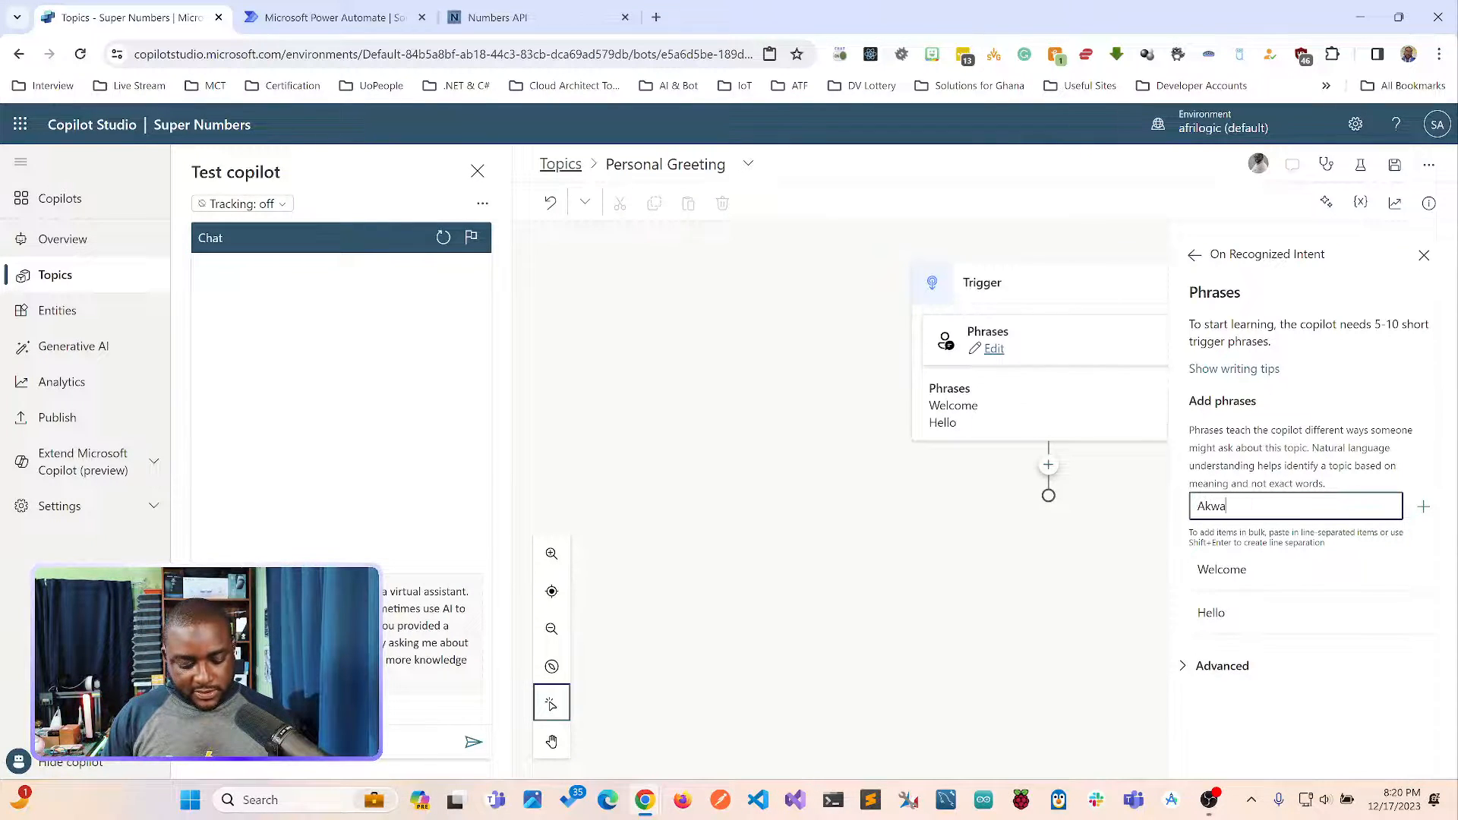
{"action": "type", "text": "aba"}
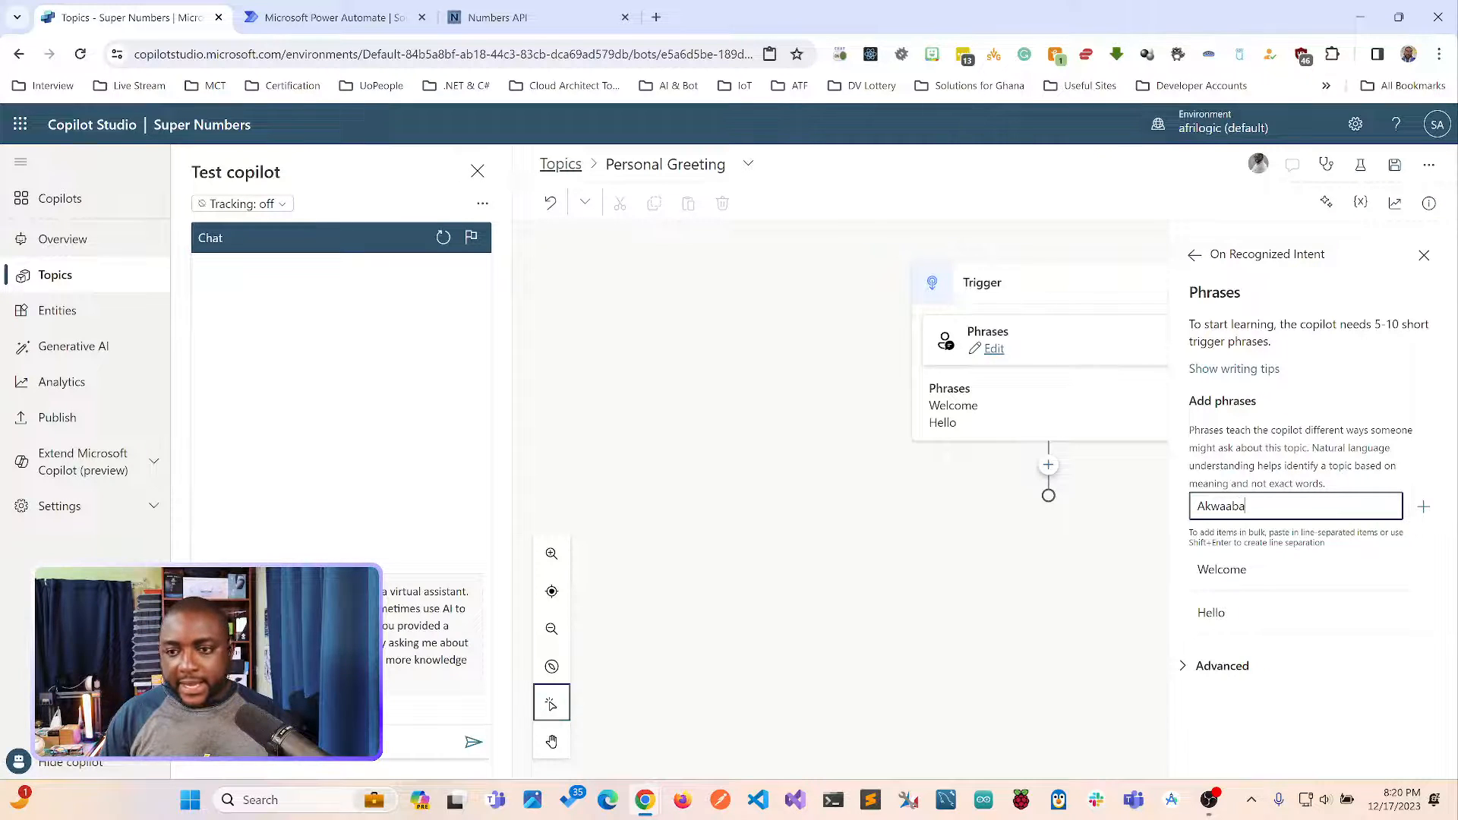
{"action": "key", "text": "Return"}
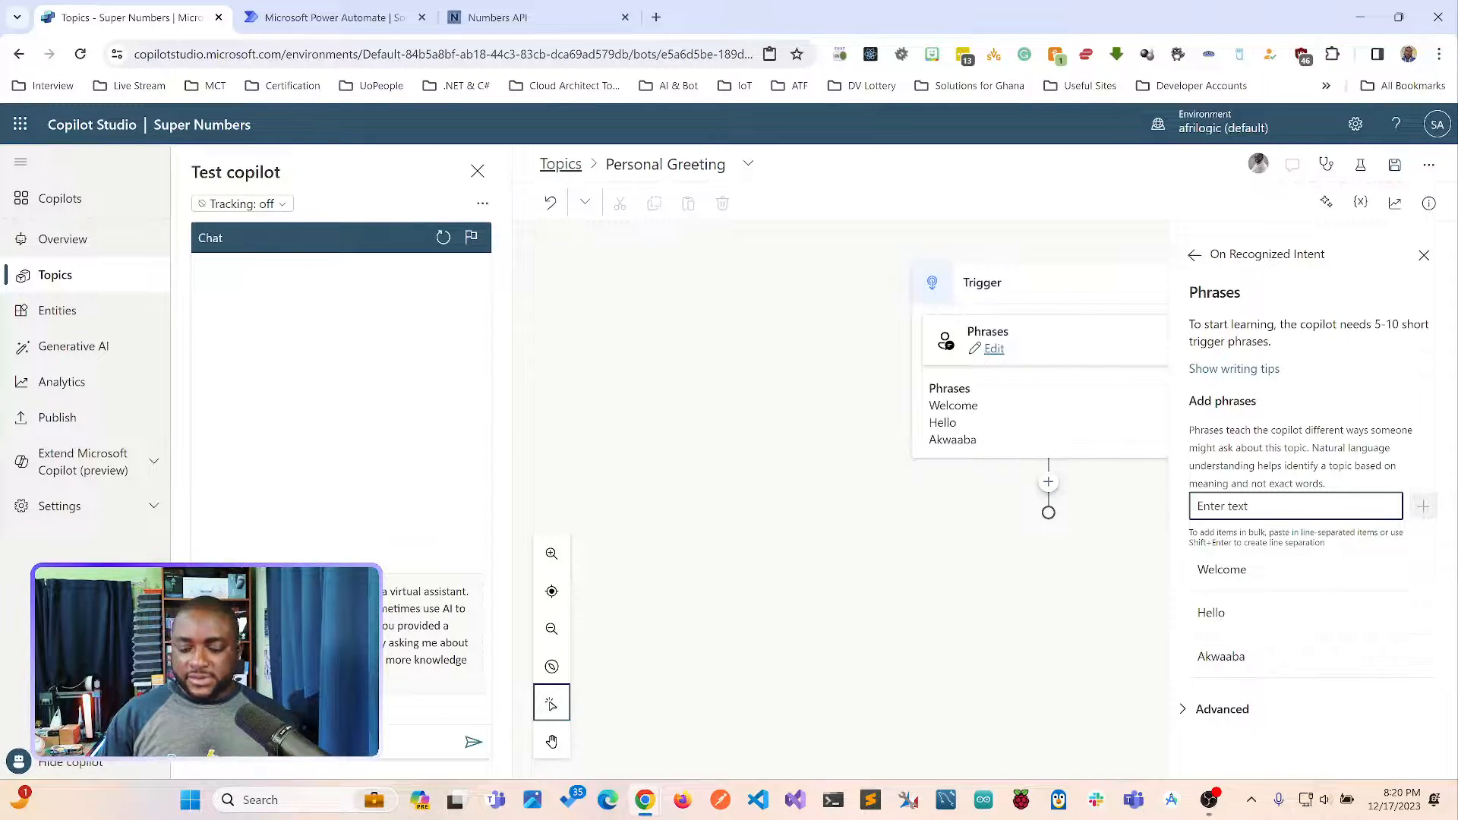
Add the further trigger phrases "Ola", "Yo" and "Hey Budd".
{"action": "type", "text": "Ola"}
{"action": "key", "text": "Return"}
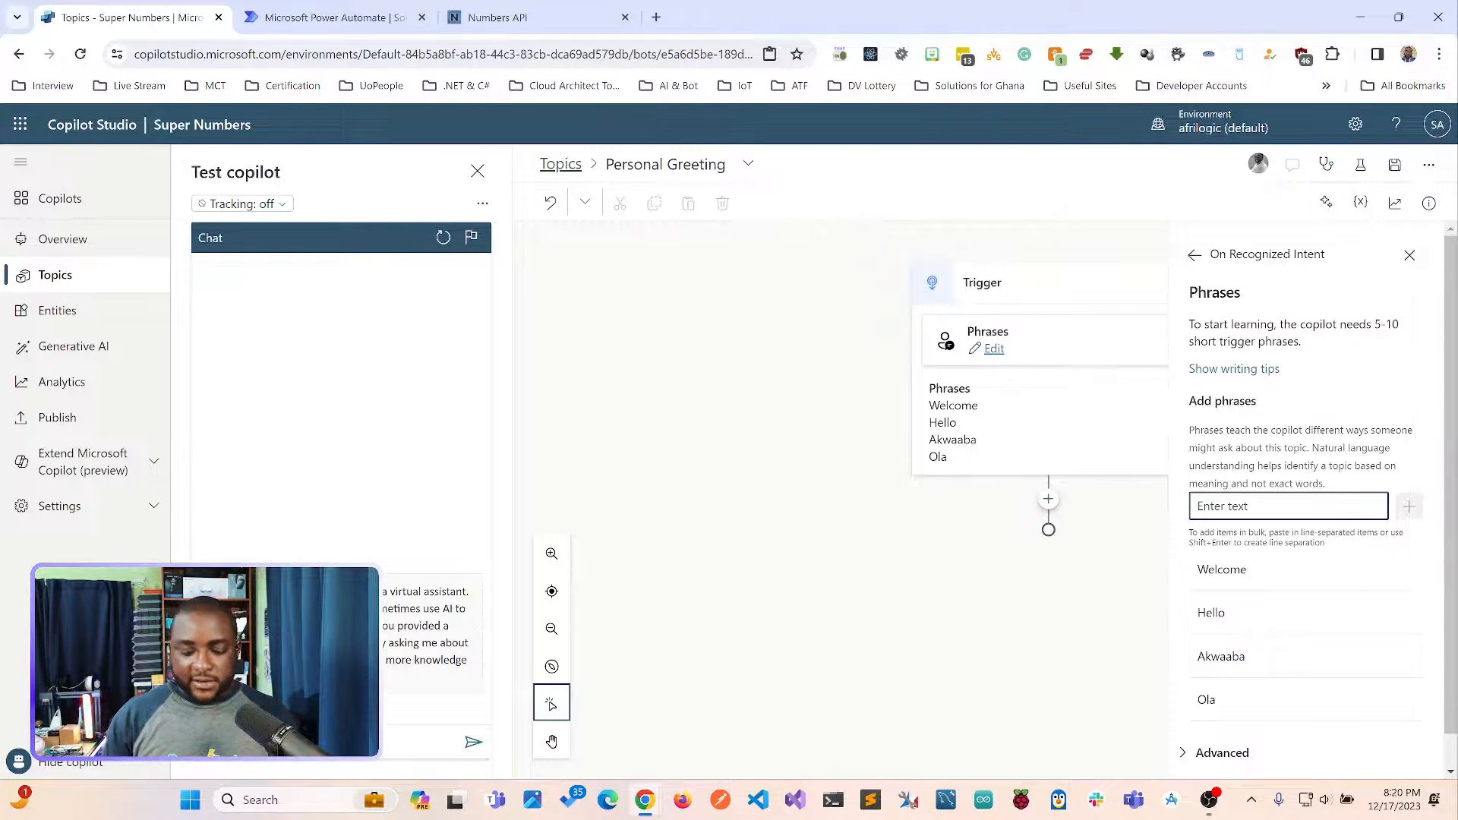
{"action": "type", "text": "Yo"}
{"action": "key", "text": "Return"}
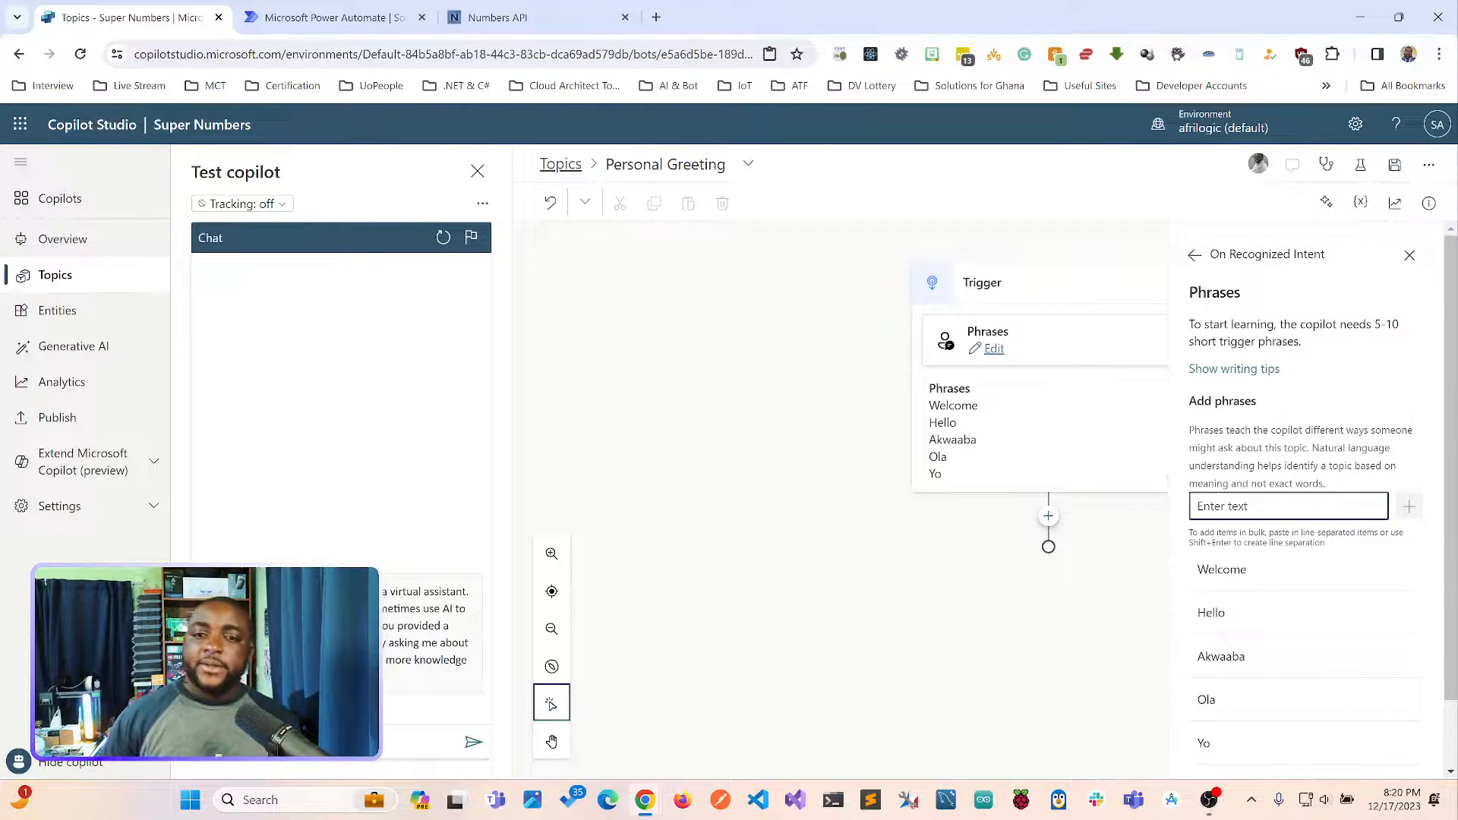
{"action": "type", "text": "Hey"}
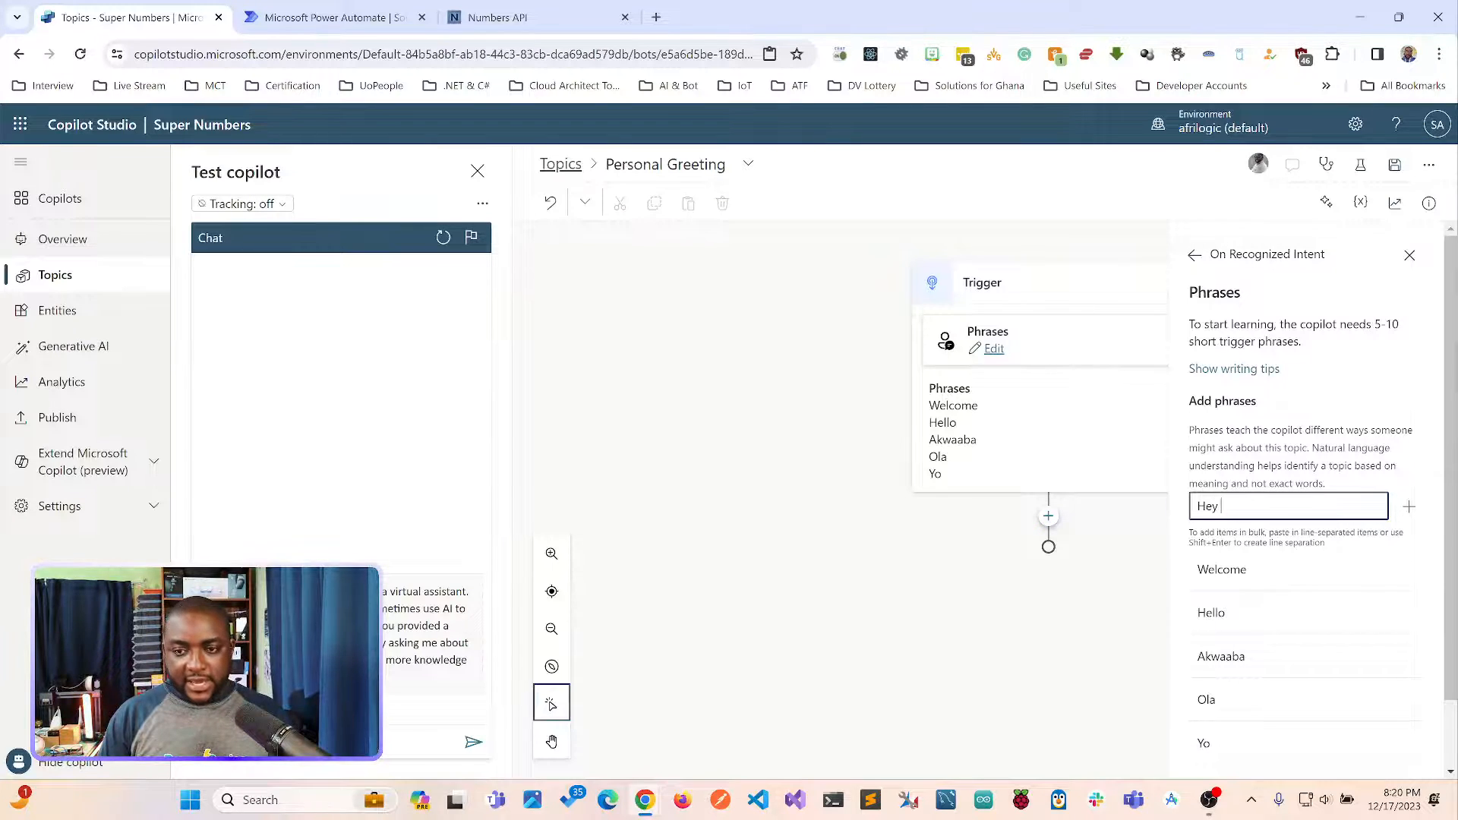
{"action": "type", "text": " Buddy"}
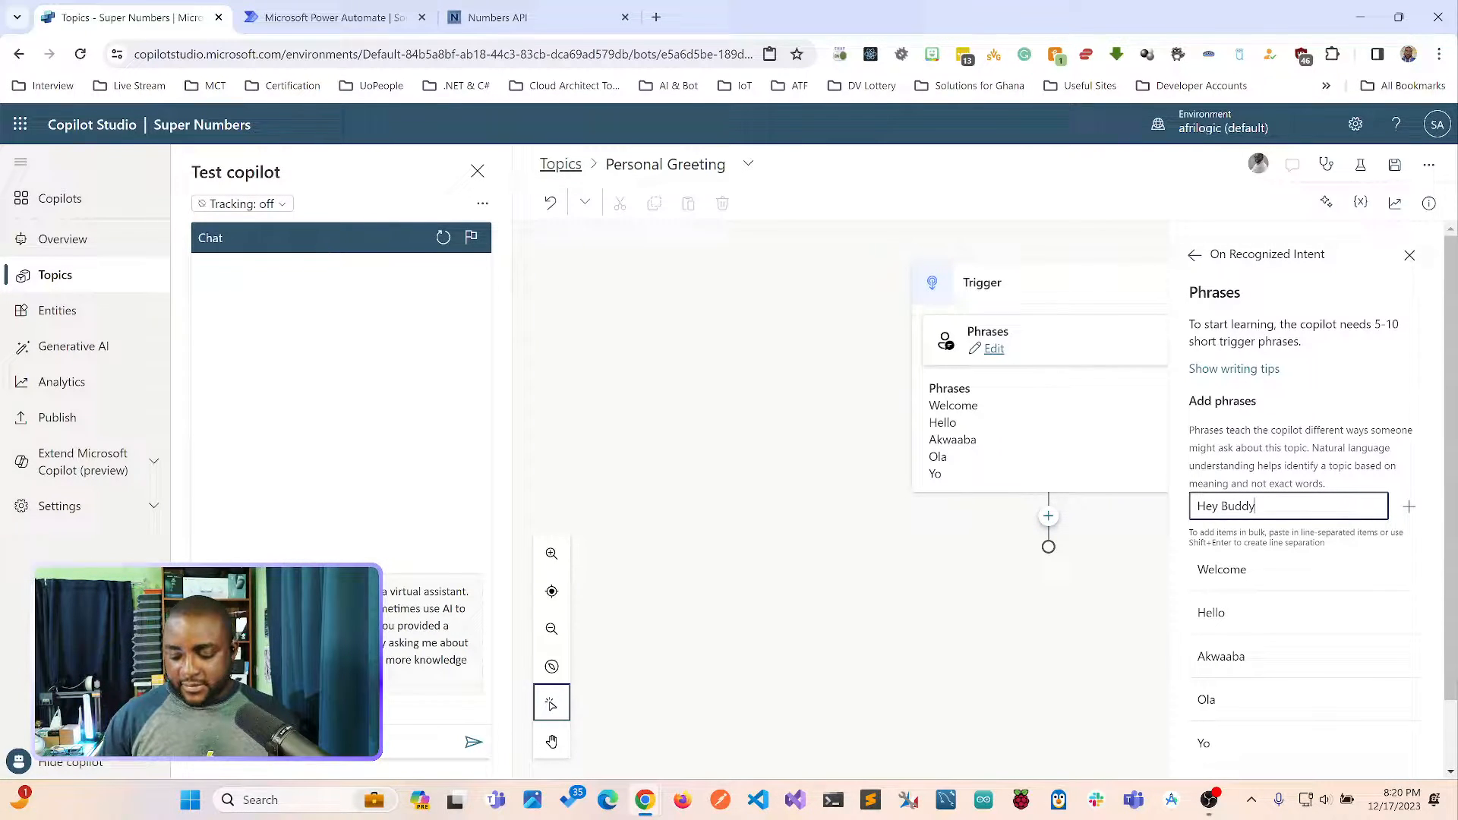
{"action": "key", "text": "Return"}
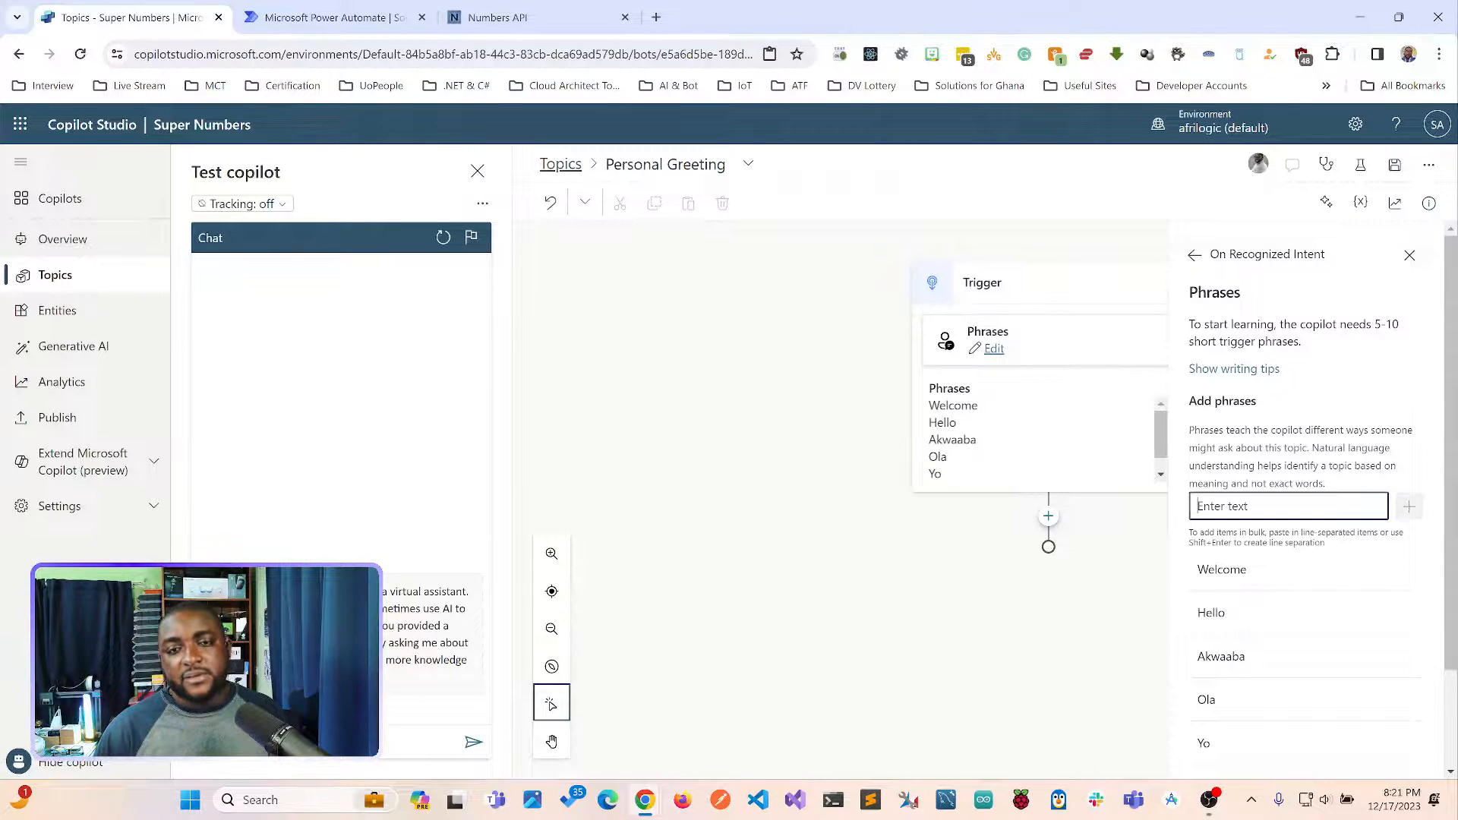
Rename the Personal Greeting topic as "Numbers".
{"action": "left_click", "coordinate": [665, 164]}
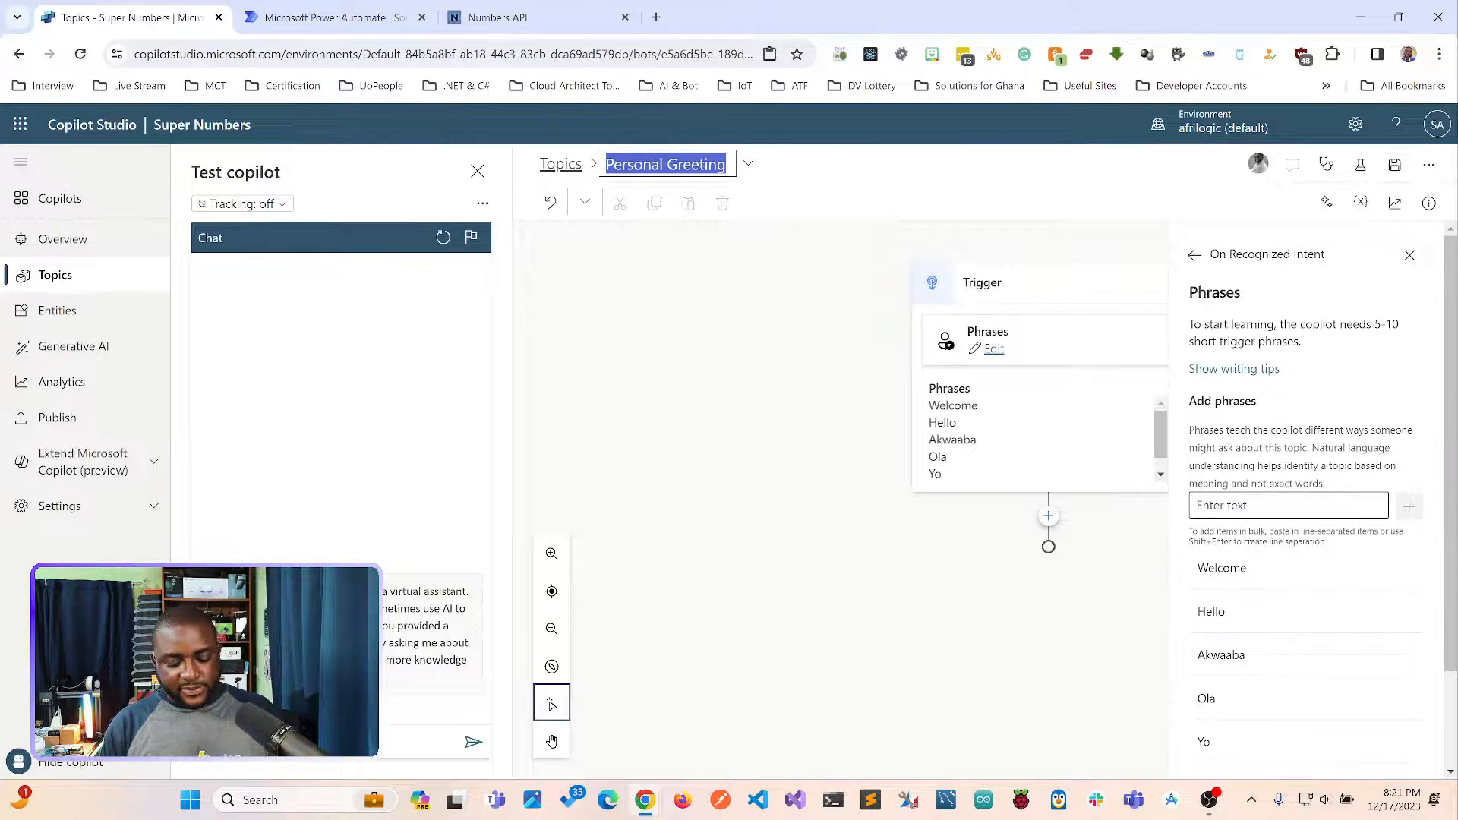
{"action": "type", "text": "NUmbers"}
{"action": "key", "text": "BackSpace"}
{"action": "key", "text": "BackSpace"}
{"action": "key", "text": "BackSpace"}
{"action": "key", "text": "BackSpace"}
{"action": "key", "text": "BackSpace"}
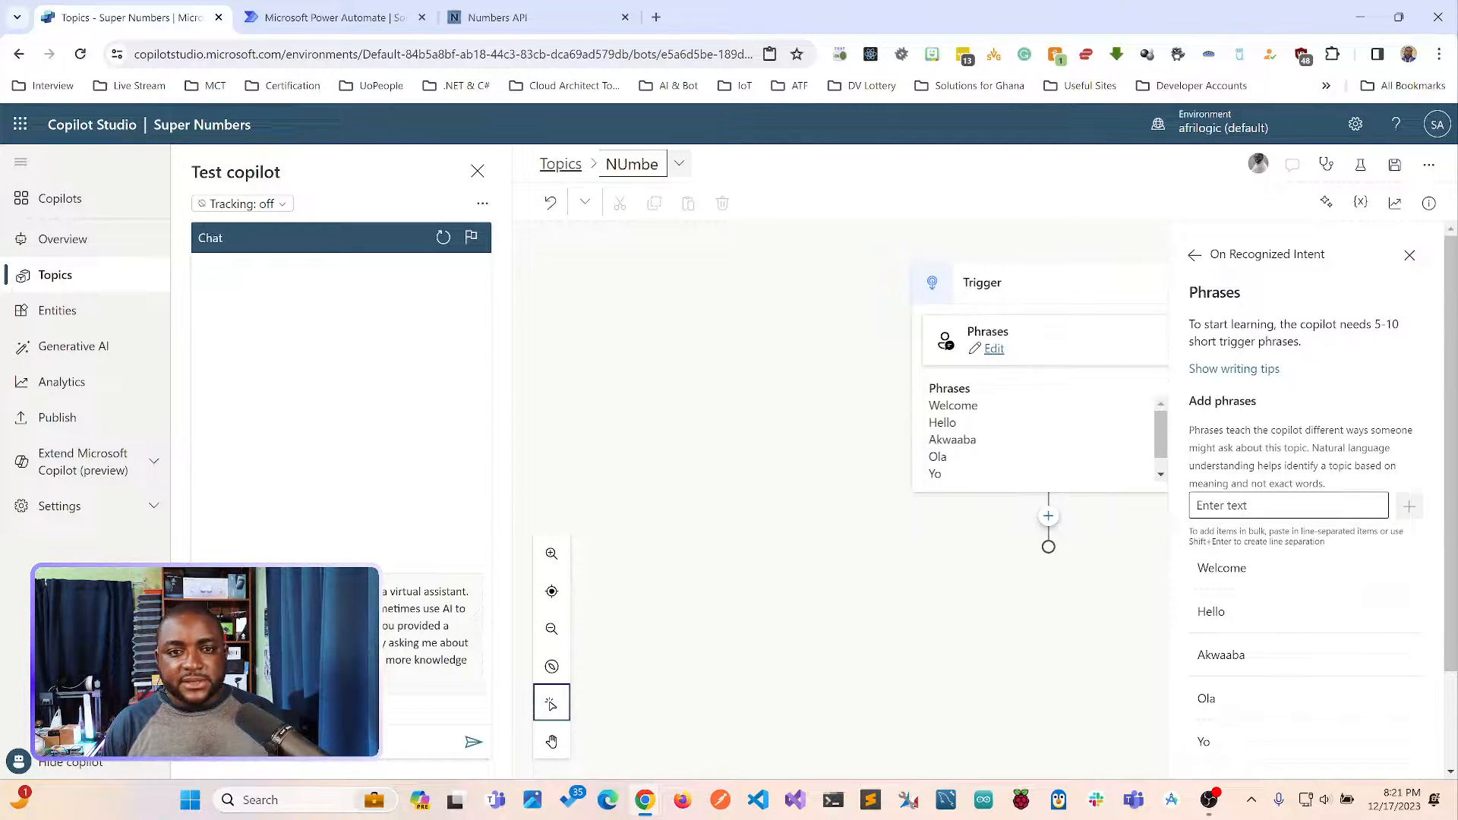
{"action": "type", "text": "Numbers"}
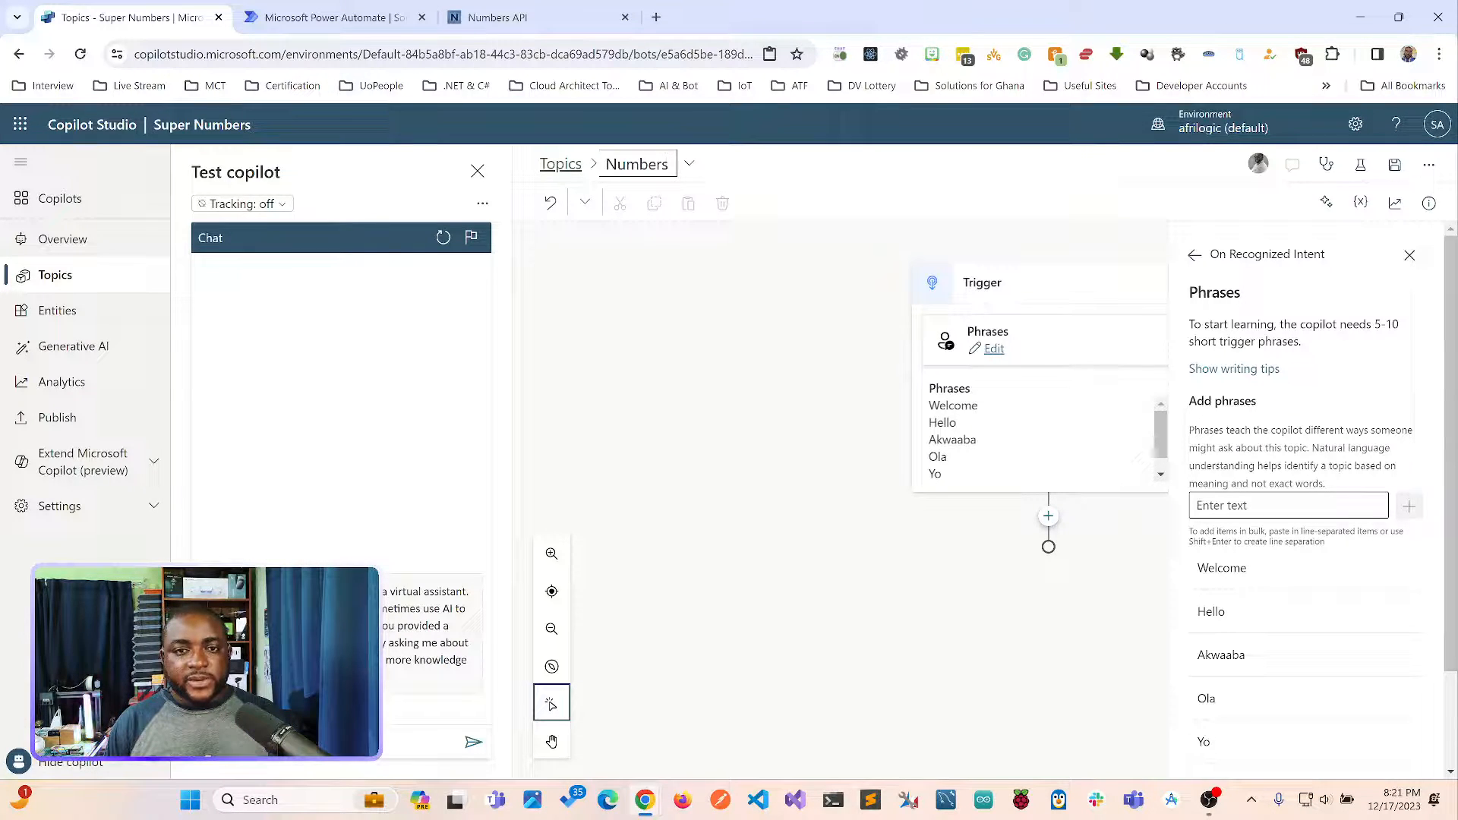
{"action": "key", "text": "Return"}
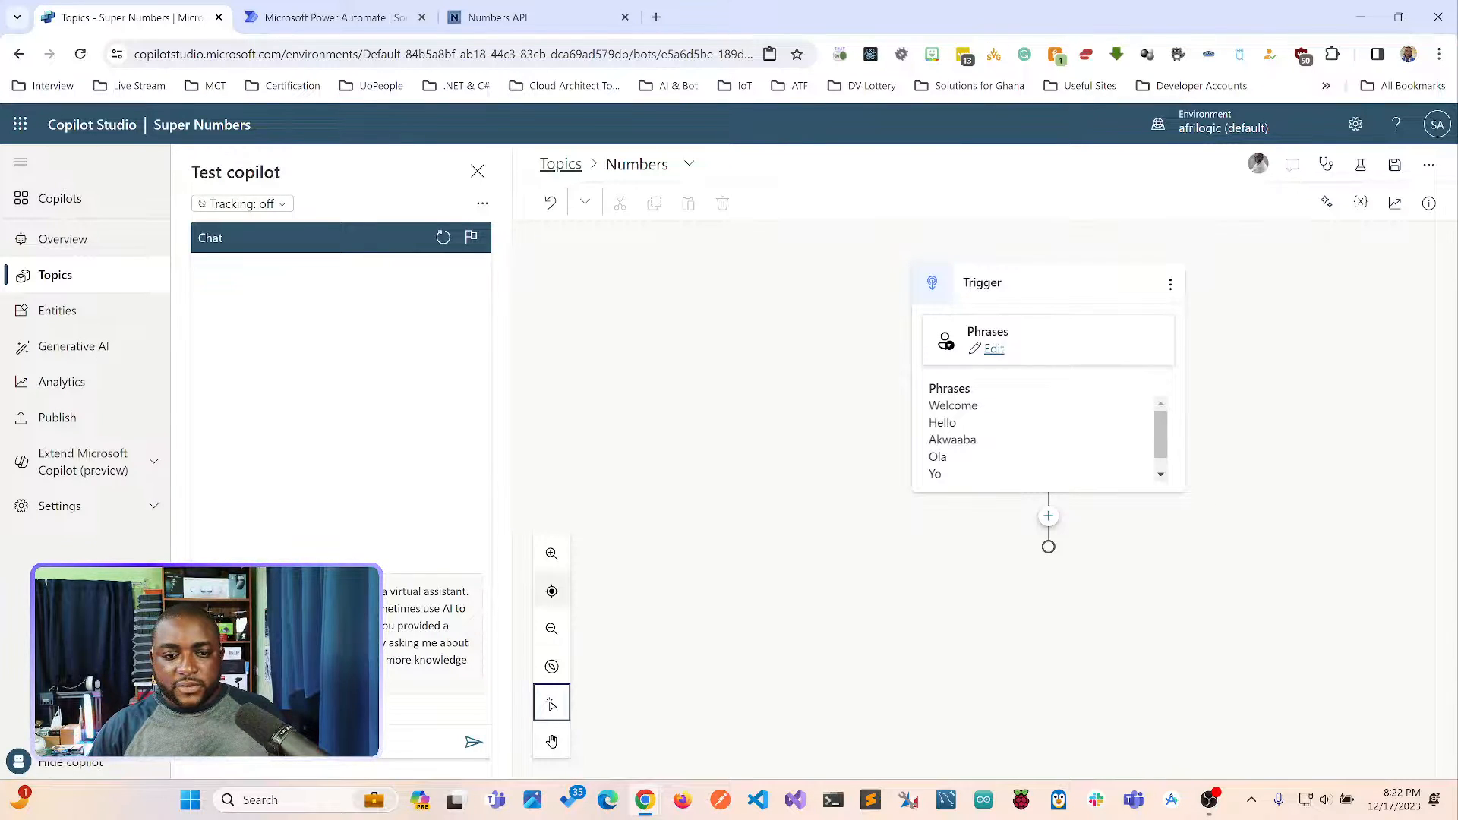
Examine the node types that can be added below the trigger, from sending a message to variable management.
{"action": "left_click", "coordinate": [1048, 516]}
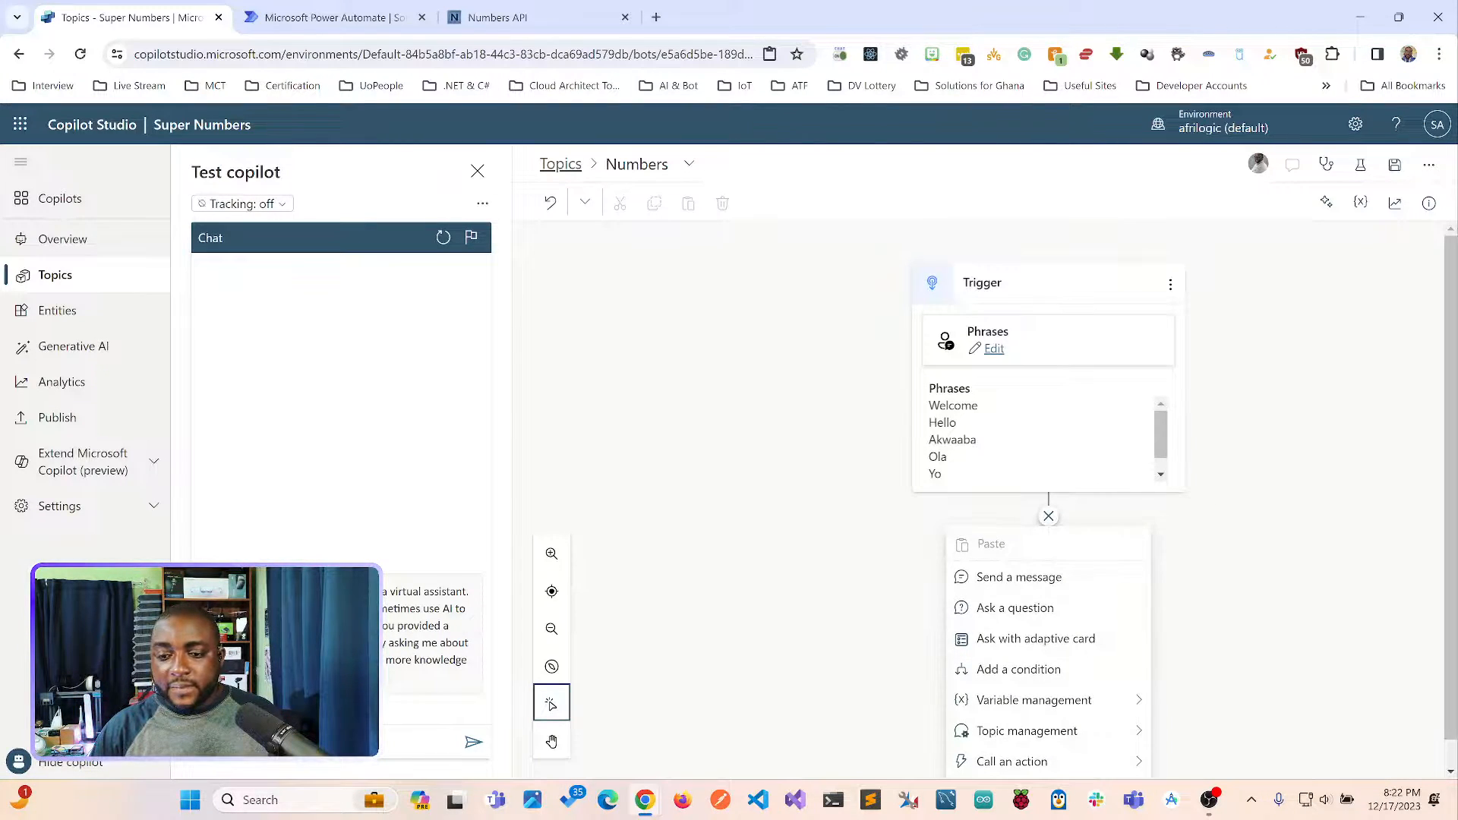
{"action": "scroll", "coordinate": [1048, 563], "scroll_direction": "down", "scroll_amount": 1}
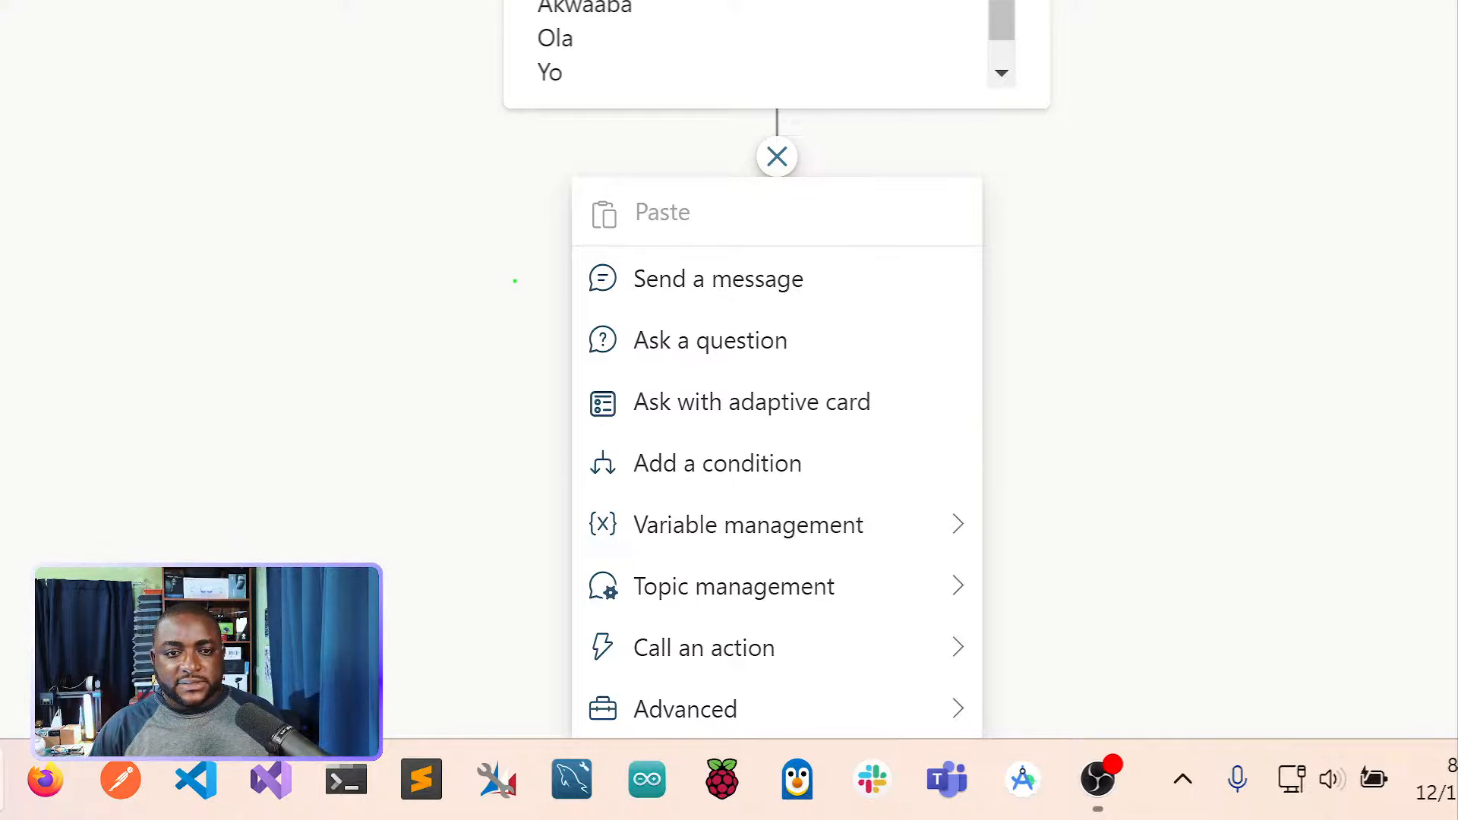
{"action": "left_click_drag", "start_coordinate": [529, 281], "coordinate": [573, 279]}
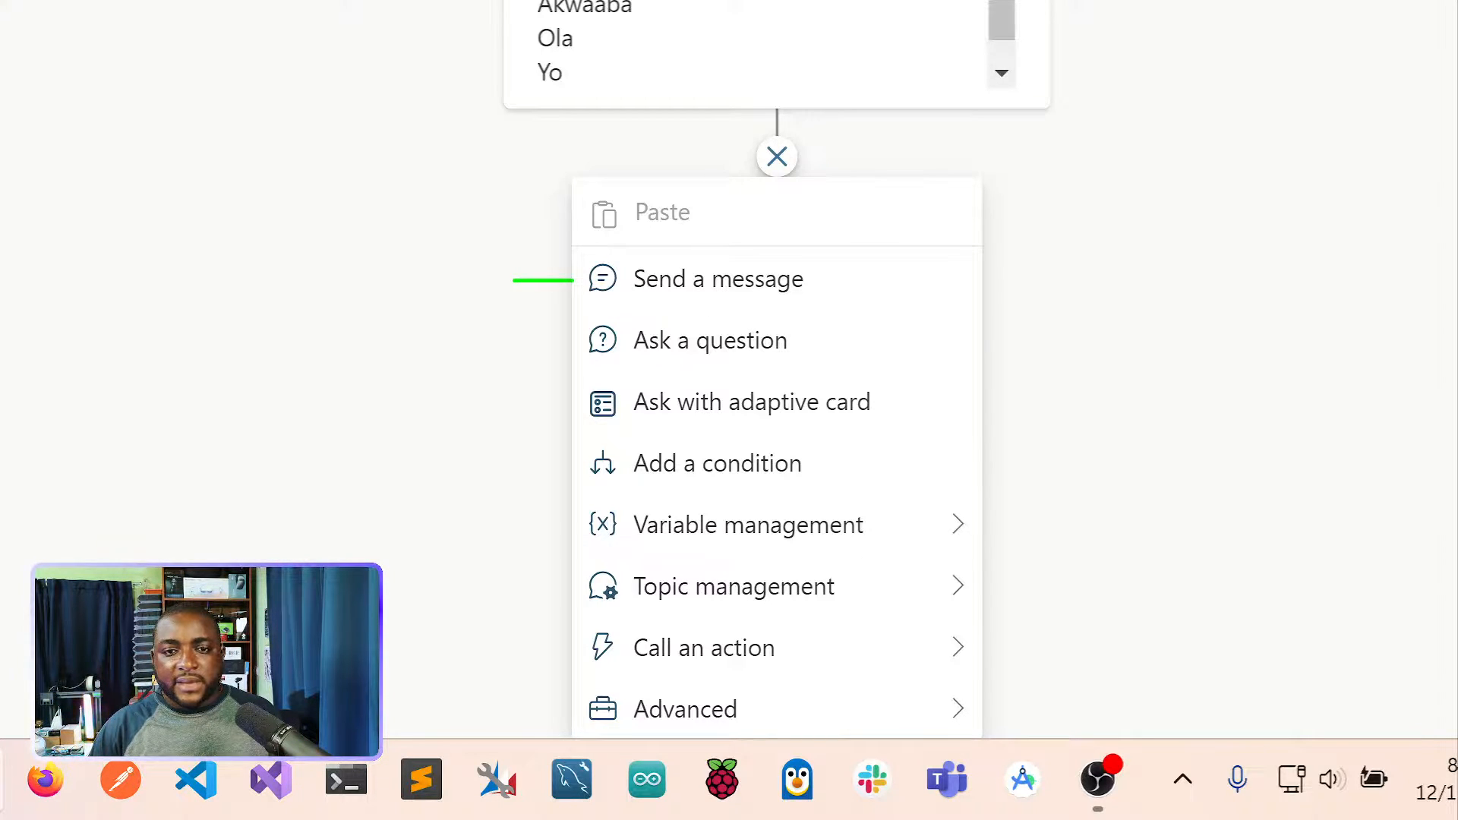
{"action": "mouse_move", "coordinate": [505, 343]}
{"action": "left_mouse_down"}
{"action": "mouse_move", "coordinate": [568, 344]}
{"action": "mouse_move", "coordinate": [504, 344]}
{"action": "left_mouse_up"}
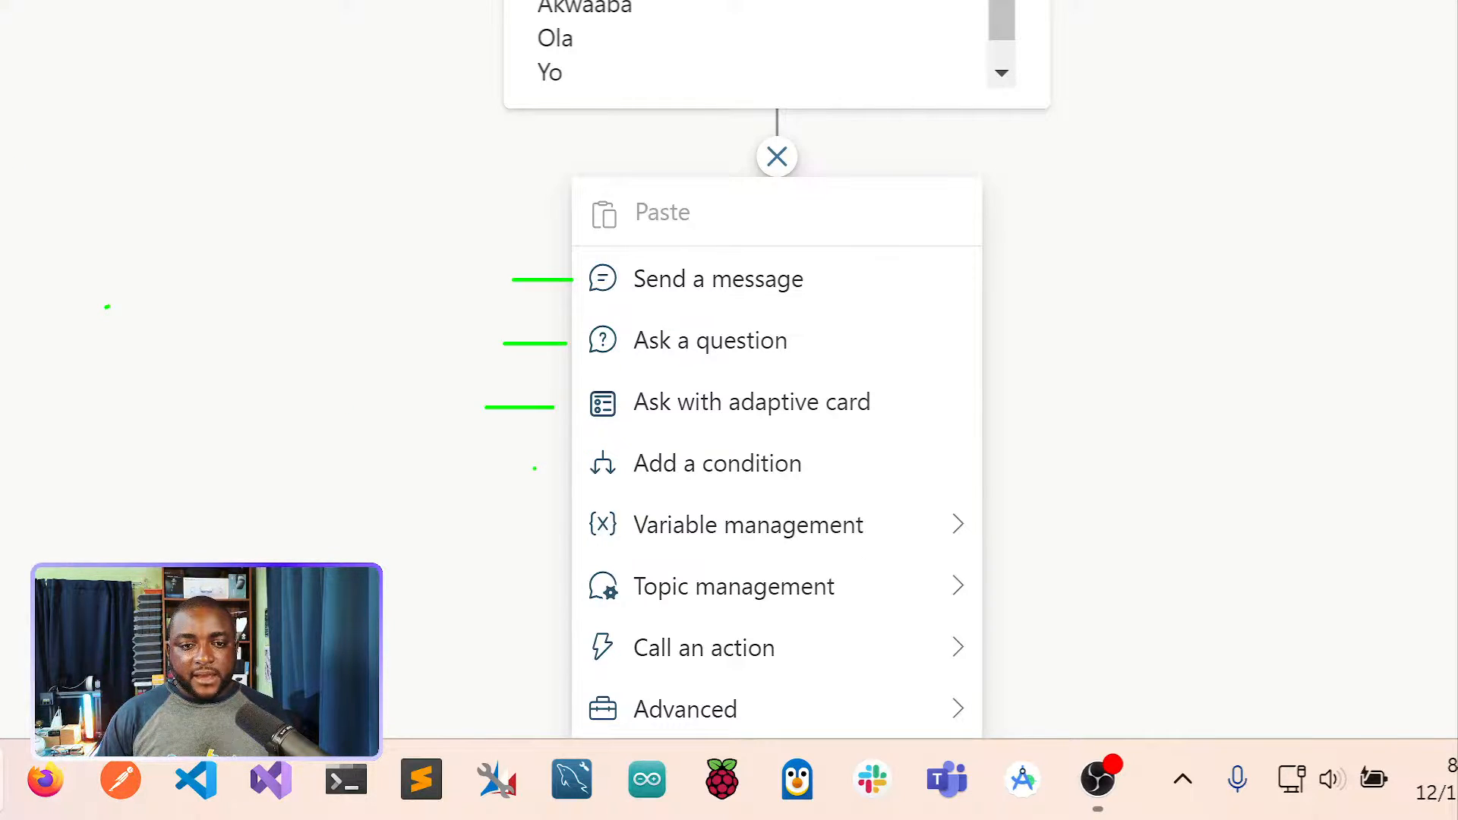
{"action": "left_click_drag", "start_coordinate": [551, 465], "coordinate": [498, 464]}
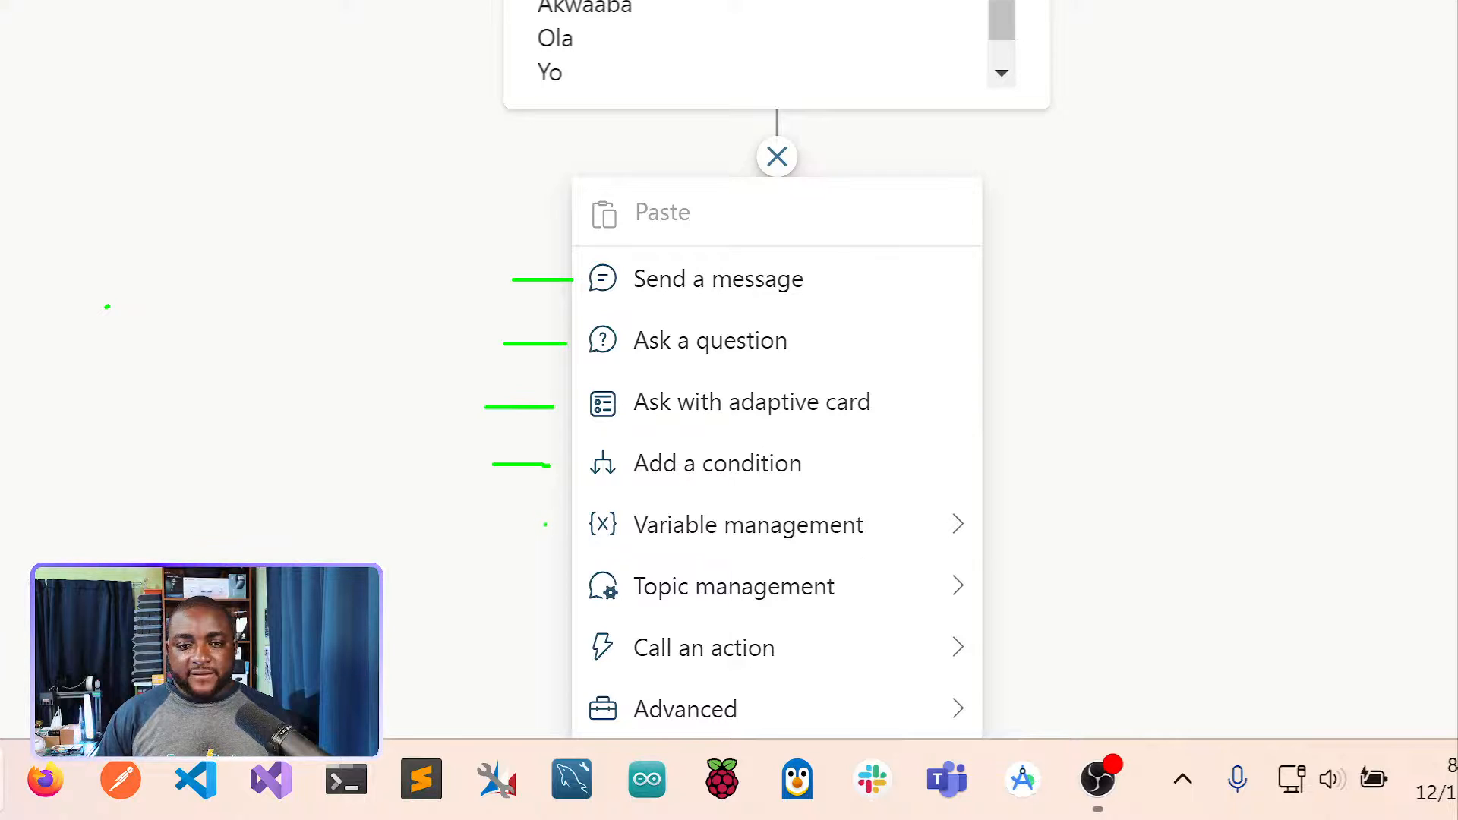
{"action": "left_click_drag", "start_coordinate": [547, 524], "coordinate": [470, 527]}
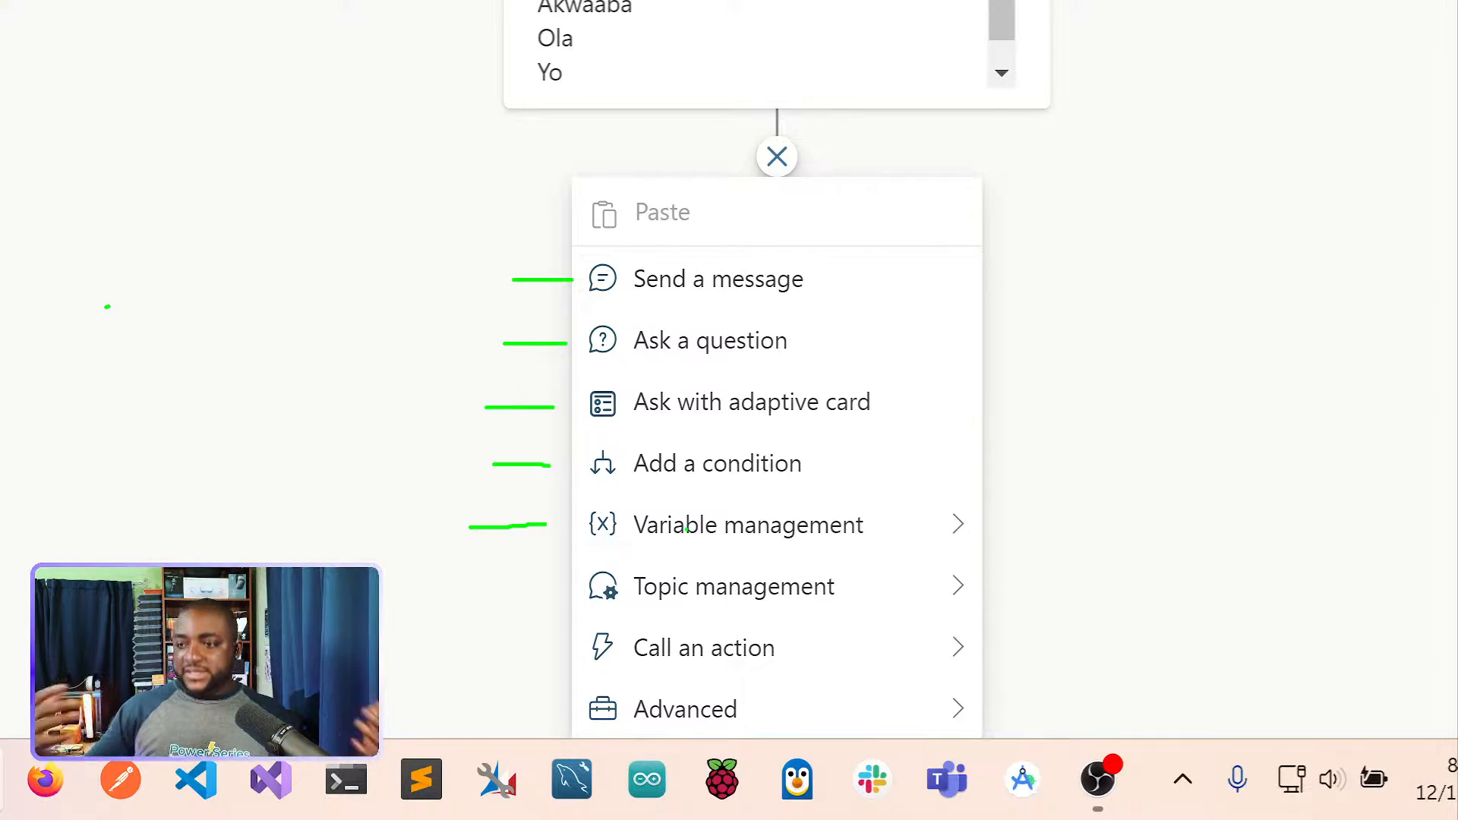
{"action": "key", "text": "Escape"}
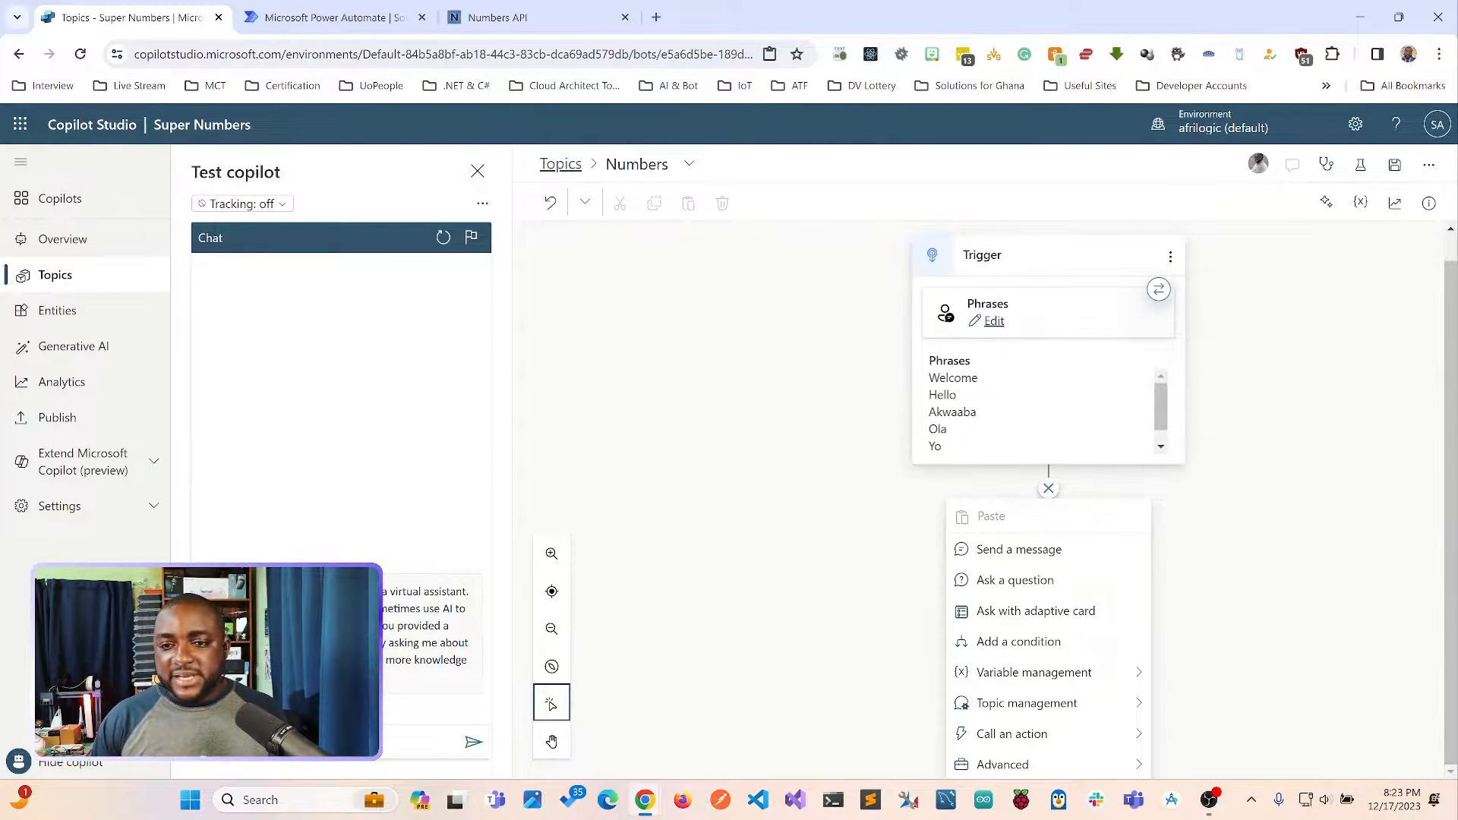
Reopen the trigger's phrases and add the phrase "Let's Play the Numbers Game".
{"action": "left_click", "coordinate": [994, 321]}
{"action": "left_click", "coordinate": [992, 349]}
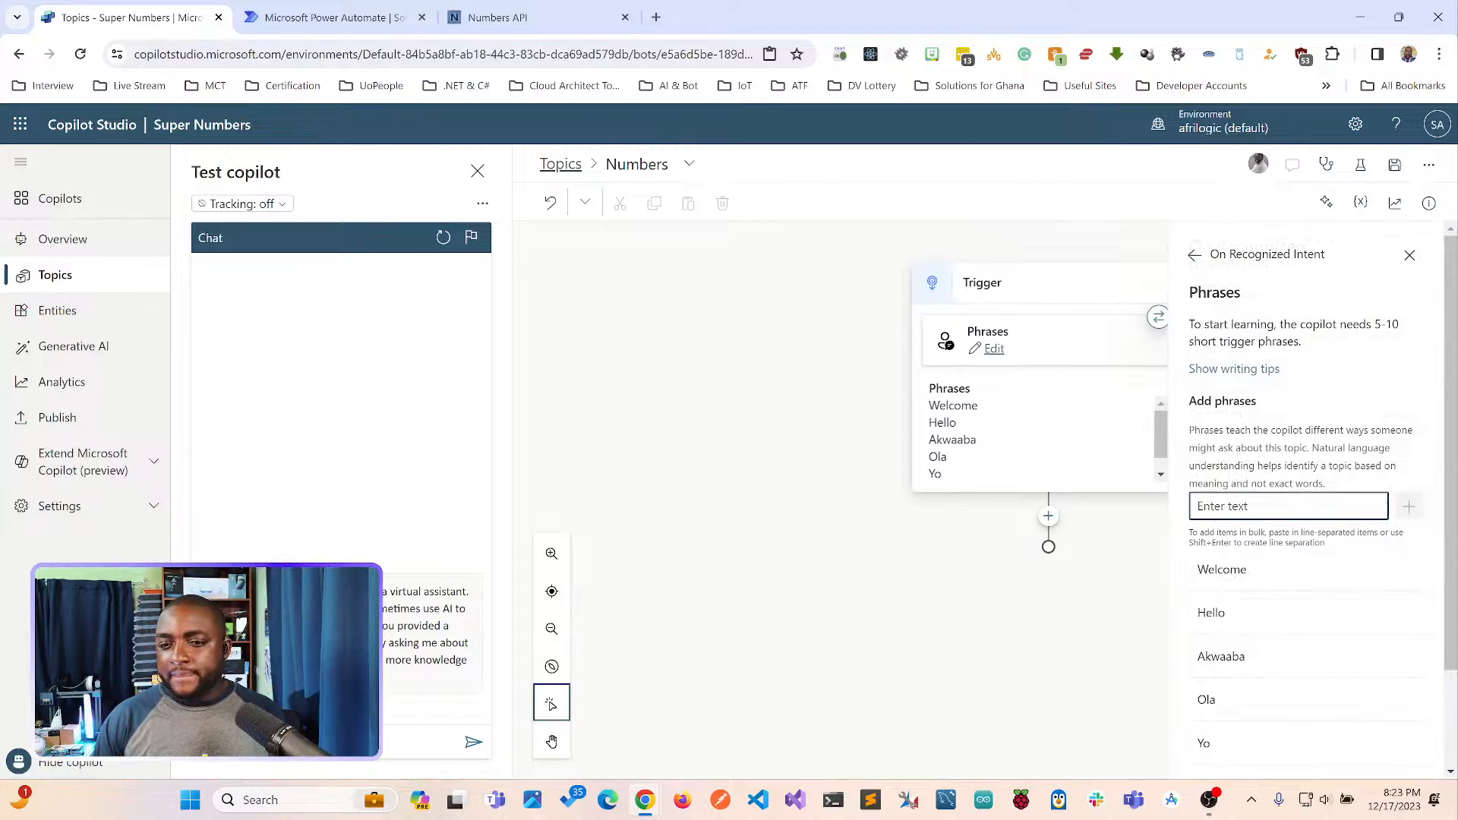
{"action": "type", "text": "Number"}
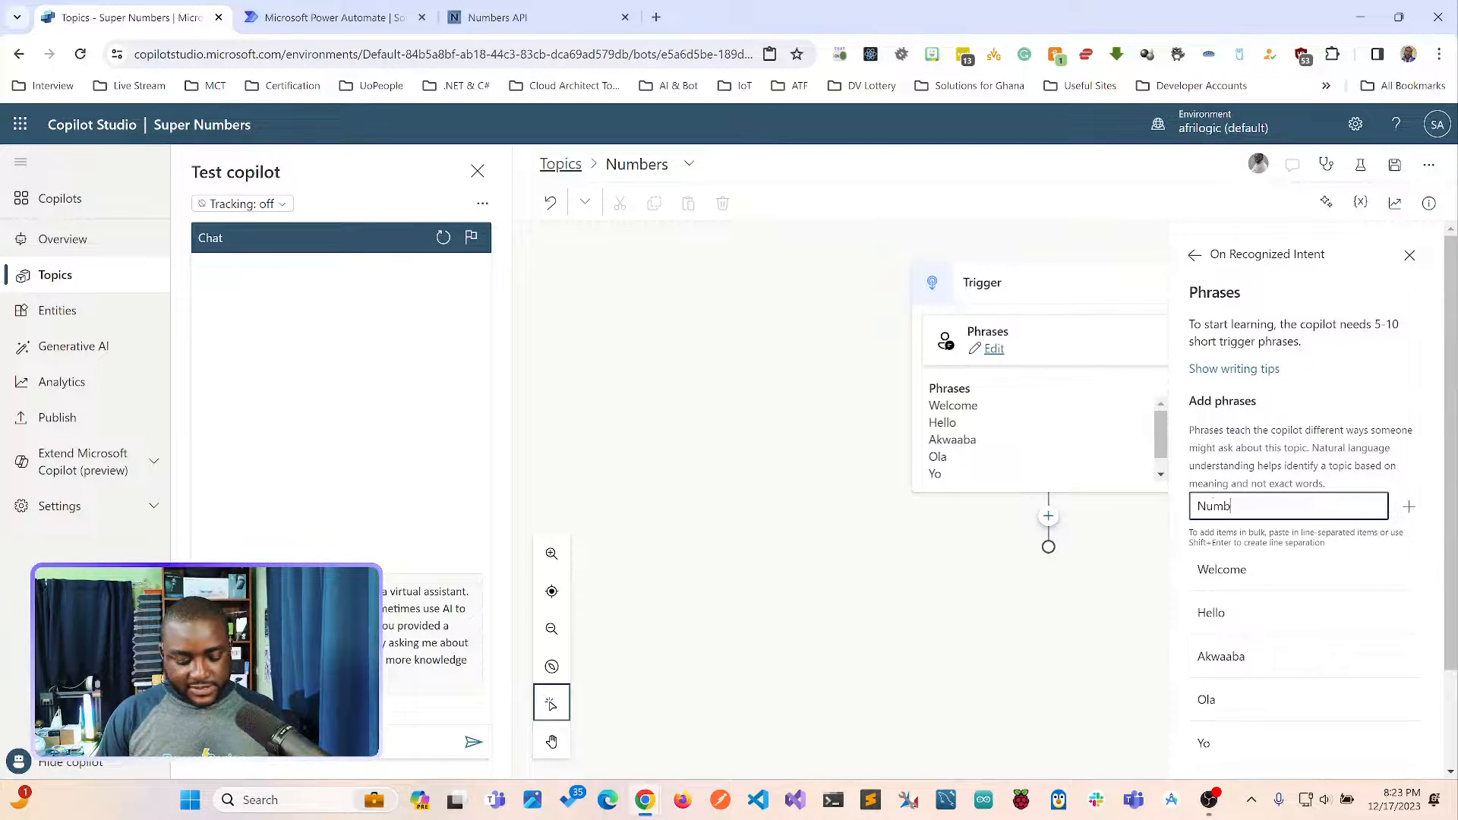
{"action": "key", "text": "BackSpace"}
{"action": "key", "text": "BackSpace"}
{"action": "key", "text": "BackSpace"}
{"action": "key", "text": "BackSpace"}
{"action": "key", "text": "BackSpace"}
{"action": "key", "text": "BackSpace"}
{"action": "type", "text": "Lets"}
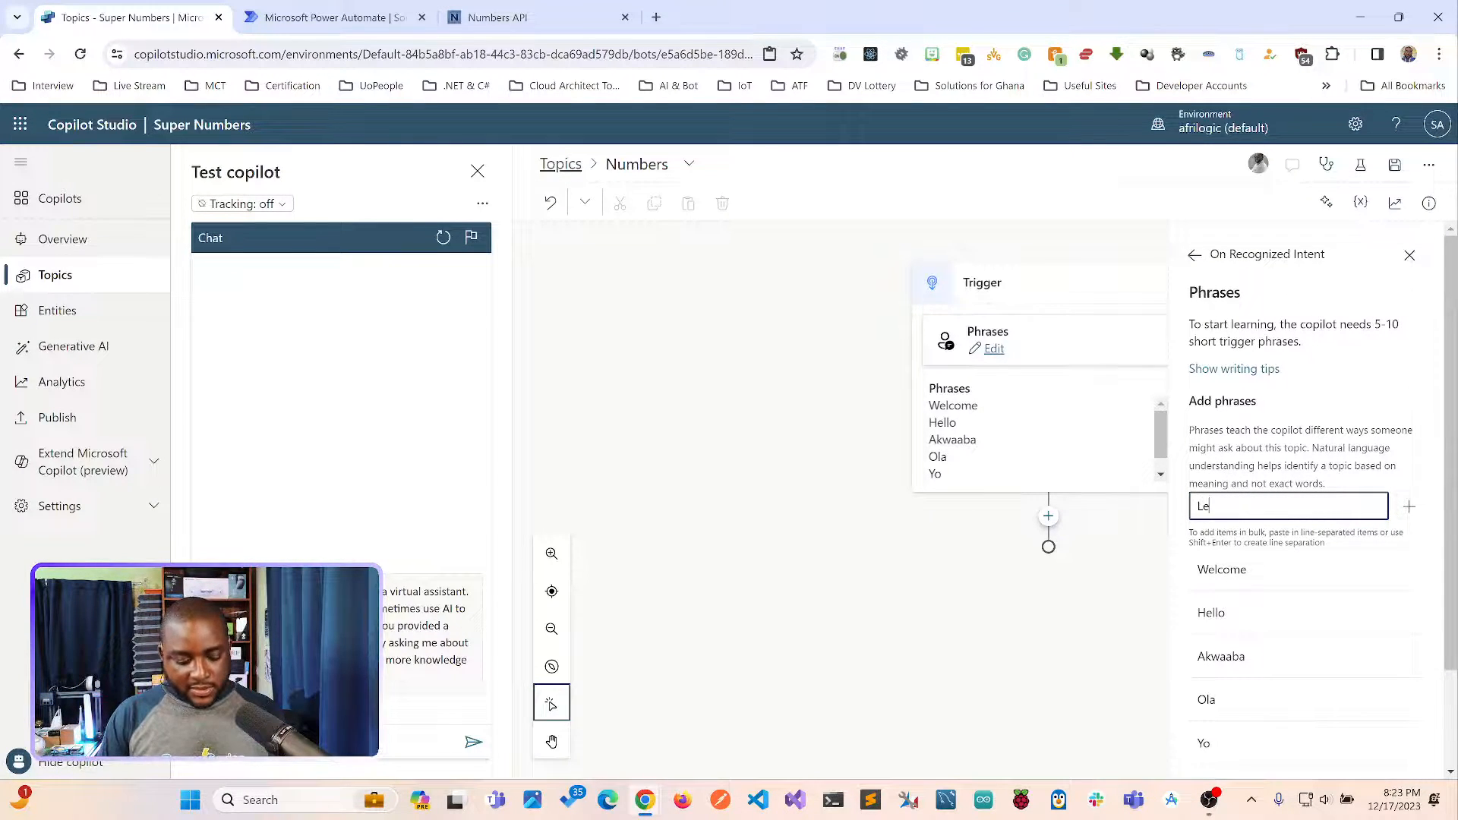
{"action": "key", "text": "BackSpace"}
{"action": "key", "text": "BackSpace"}
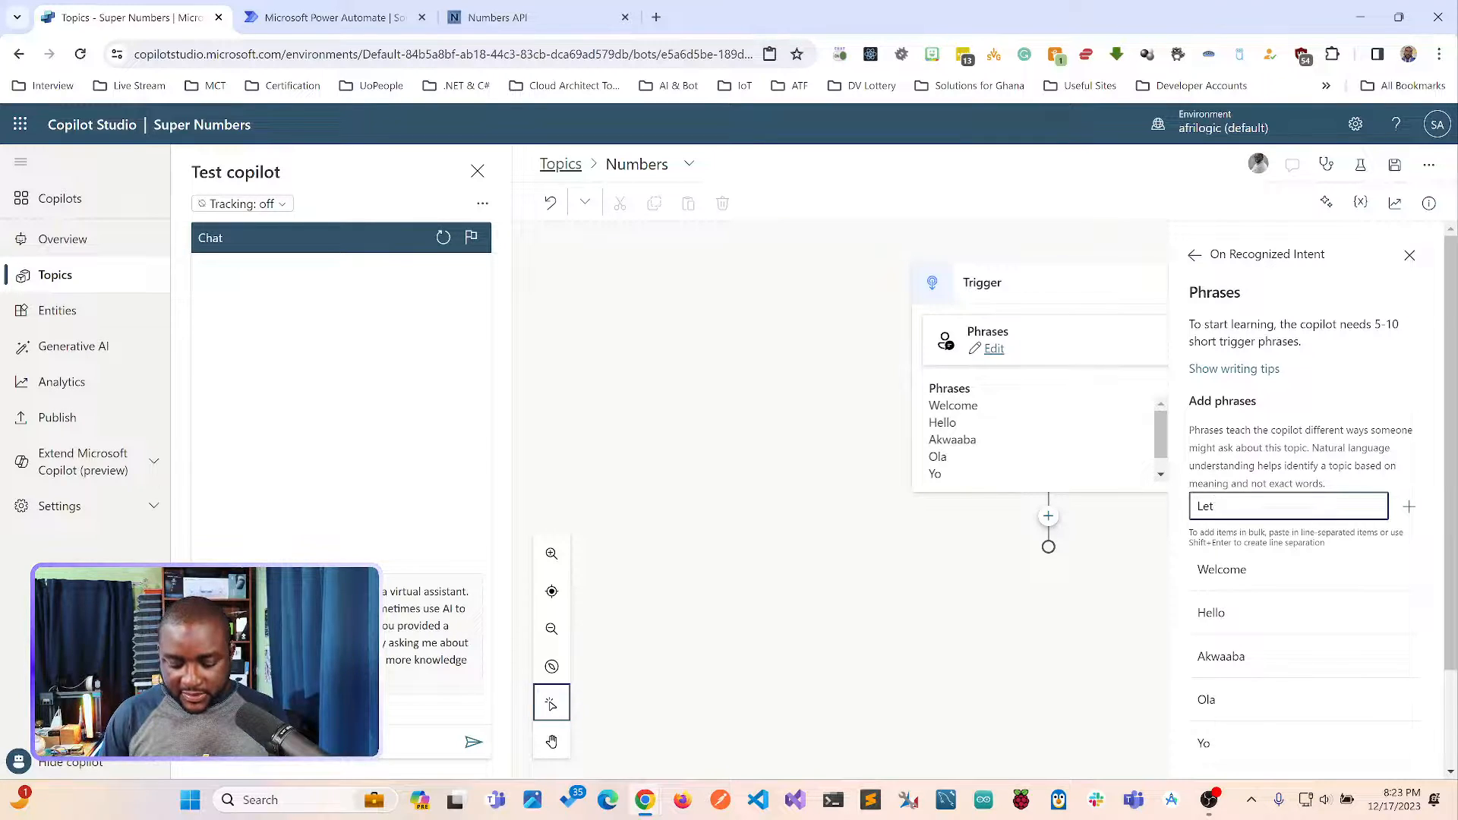
{"action": "type", "text": "'s "}
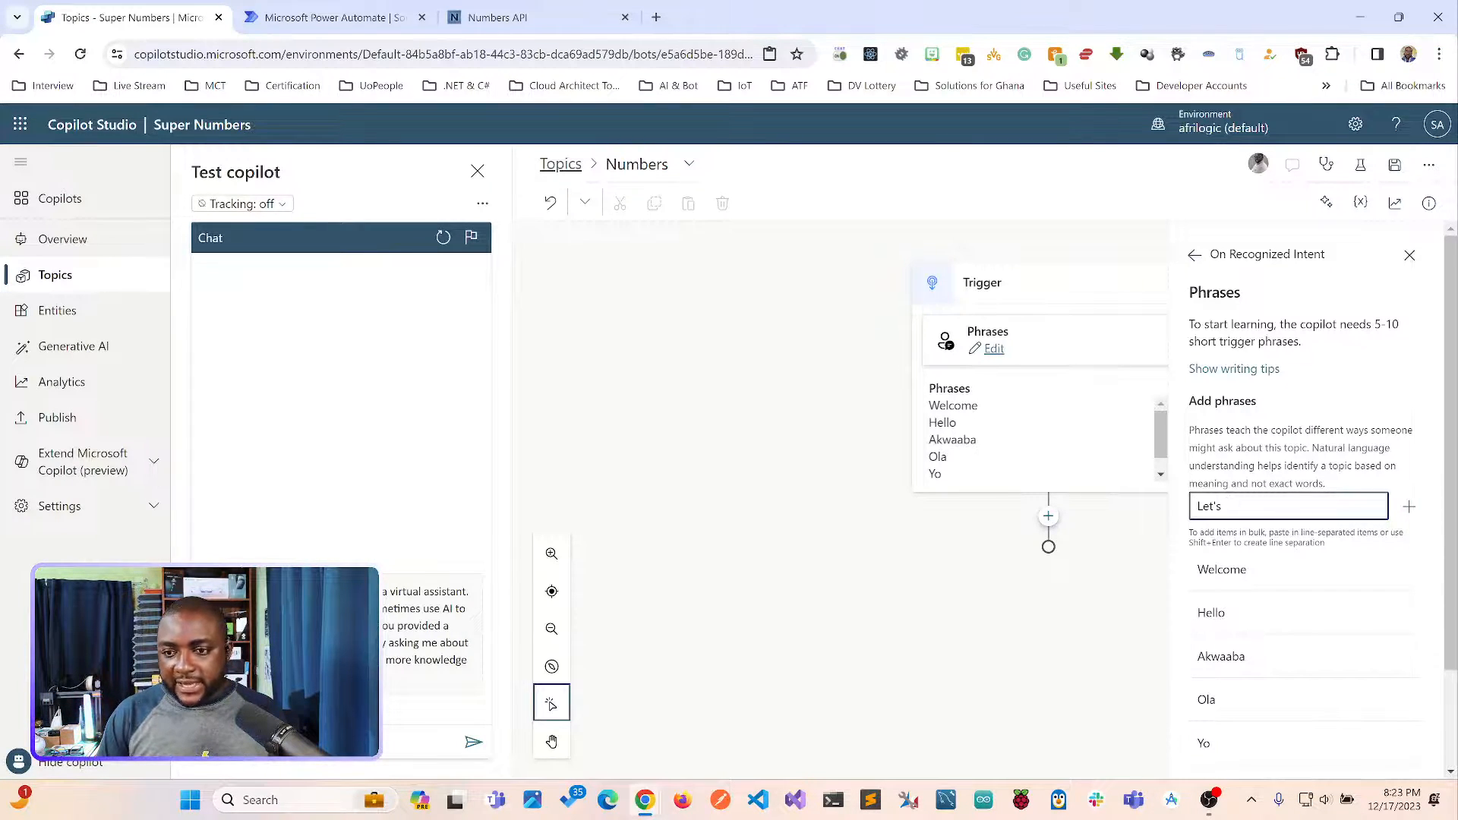
{"action": "type", "text": "Play the"}
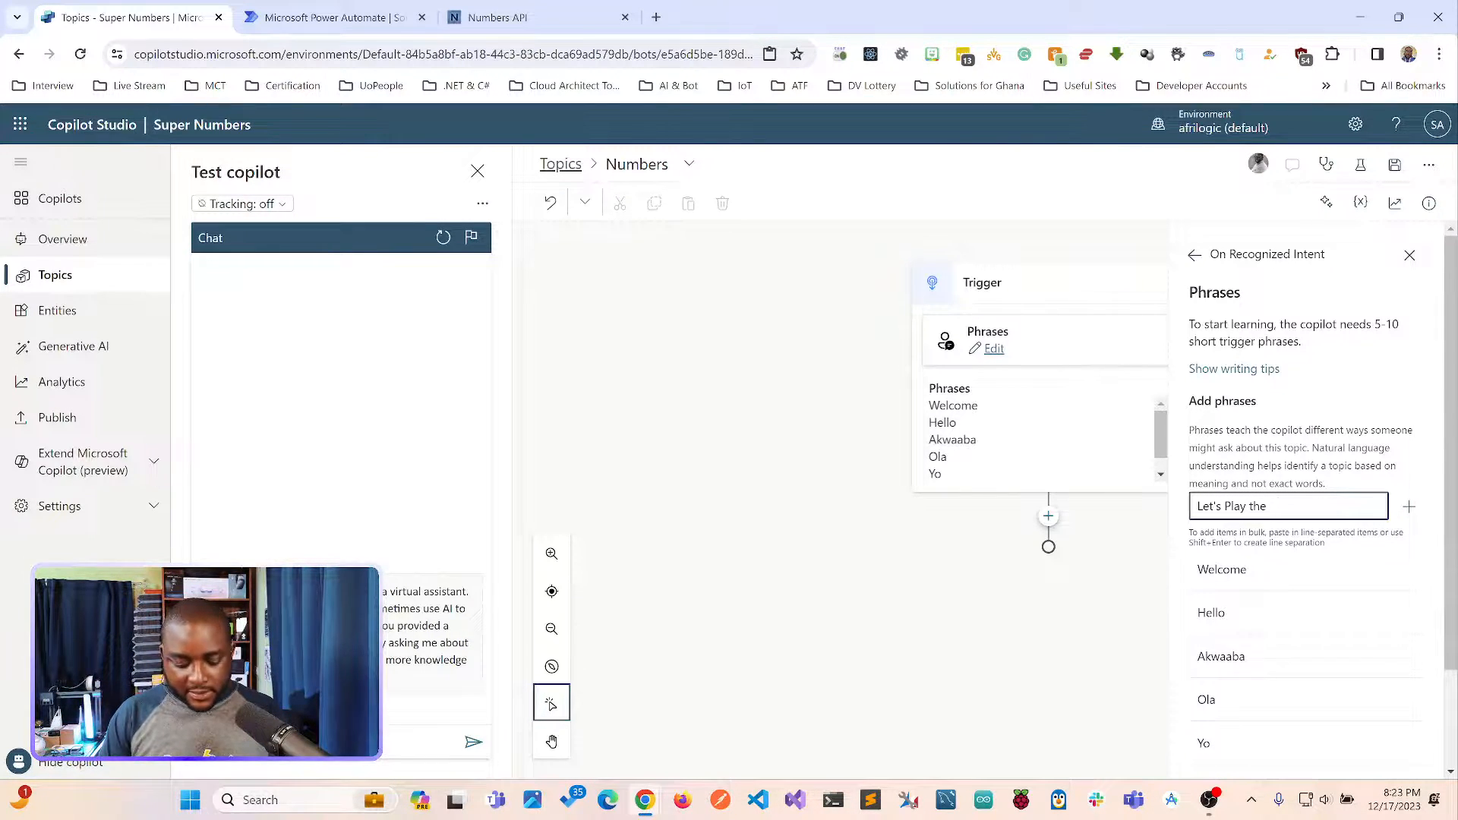
{"action": "type", "text": " Numbers Gam"}
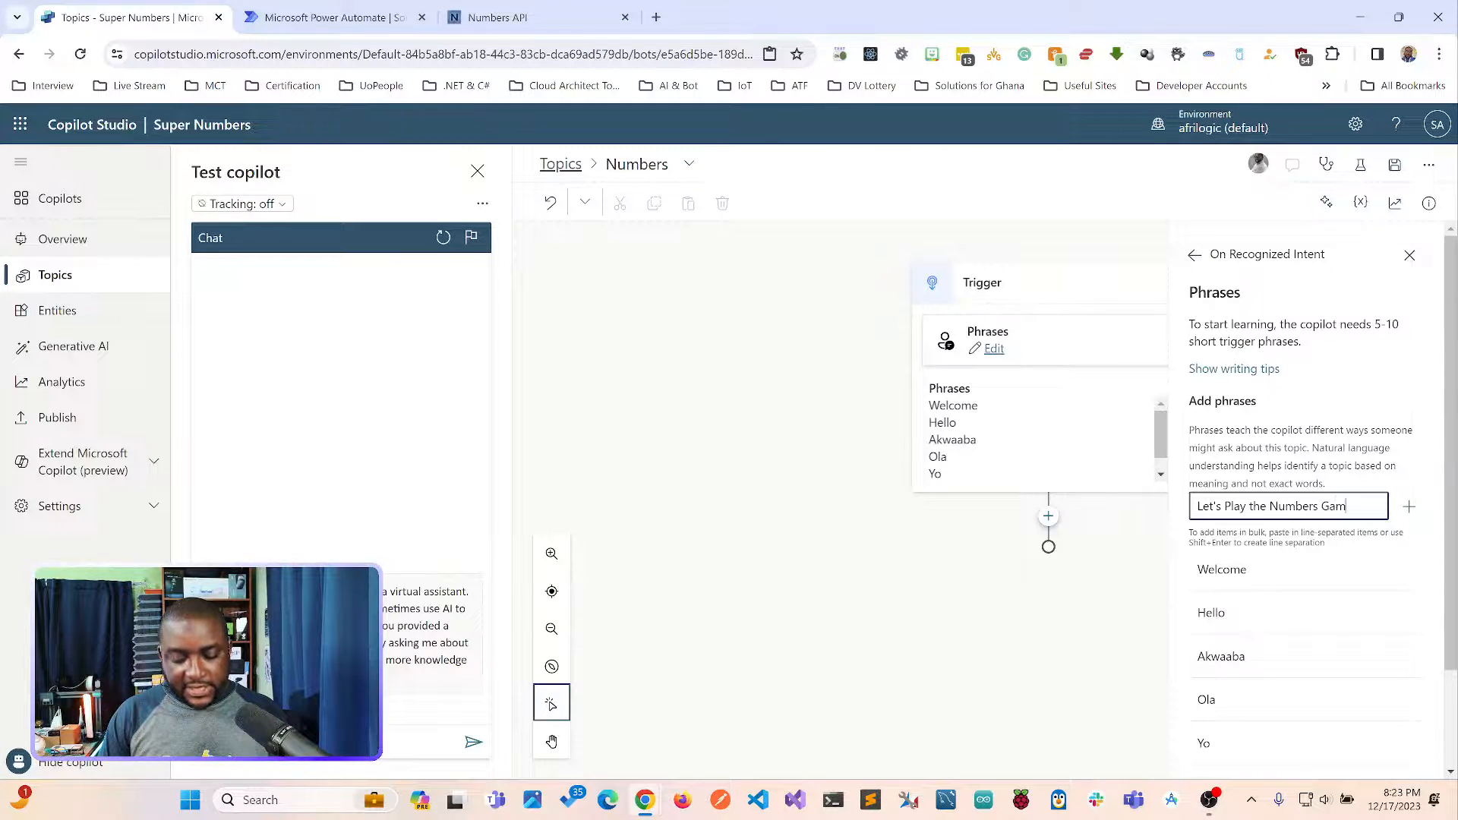
{"action": "type", "text": "e"}
{"action": "key", "text": "Return"}
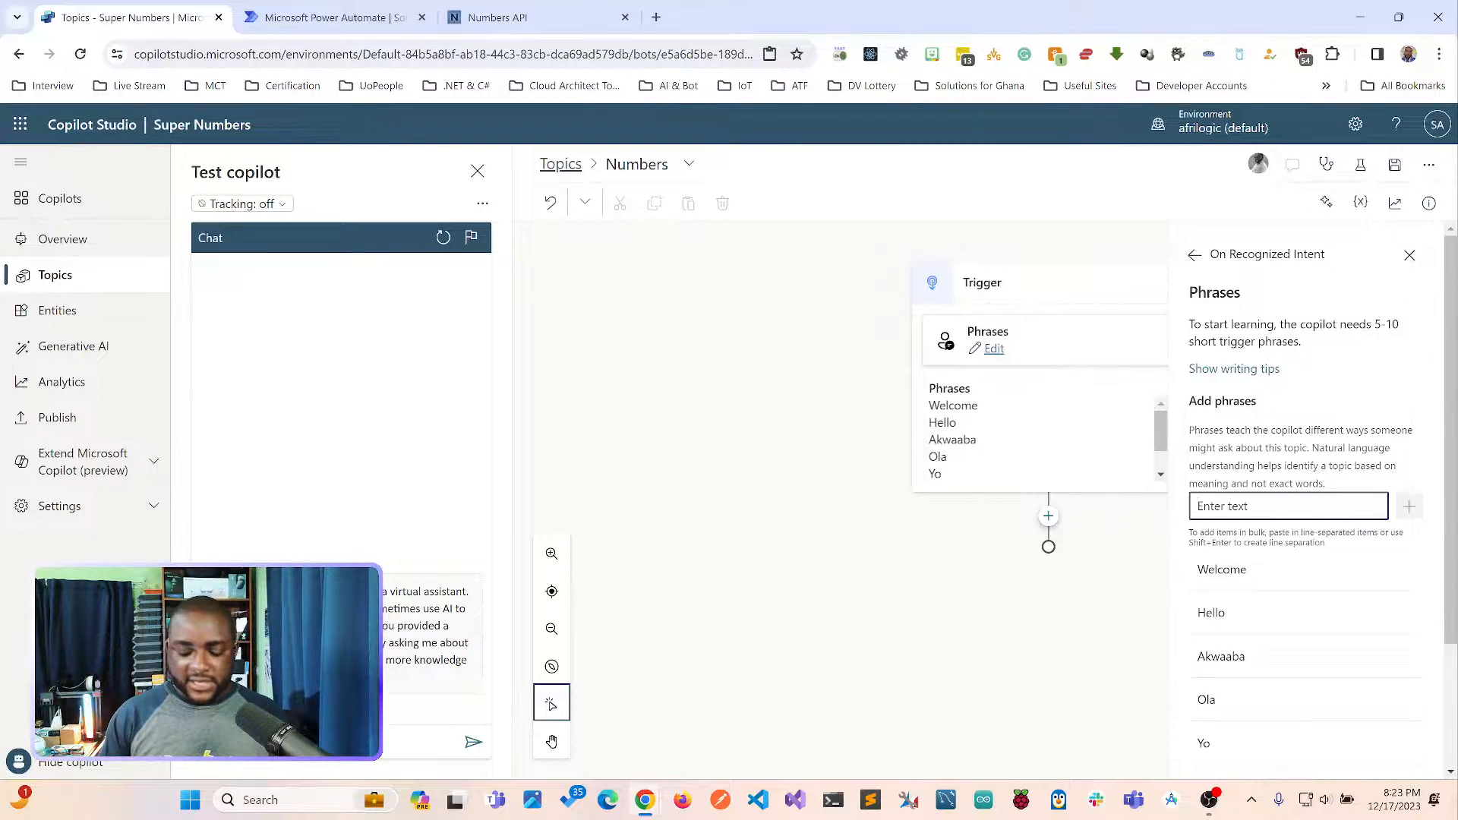
Add "Numbers" as another trigger phrase and leave the phrase editor.
{"action": "type", "text": "Numbers"}
{"action": "key", "text": "Return"}
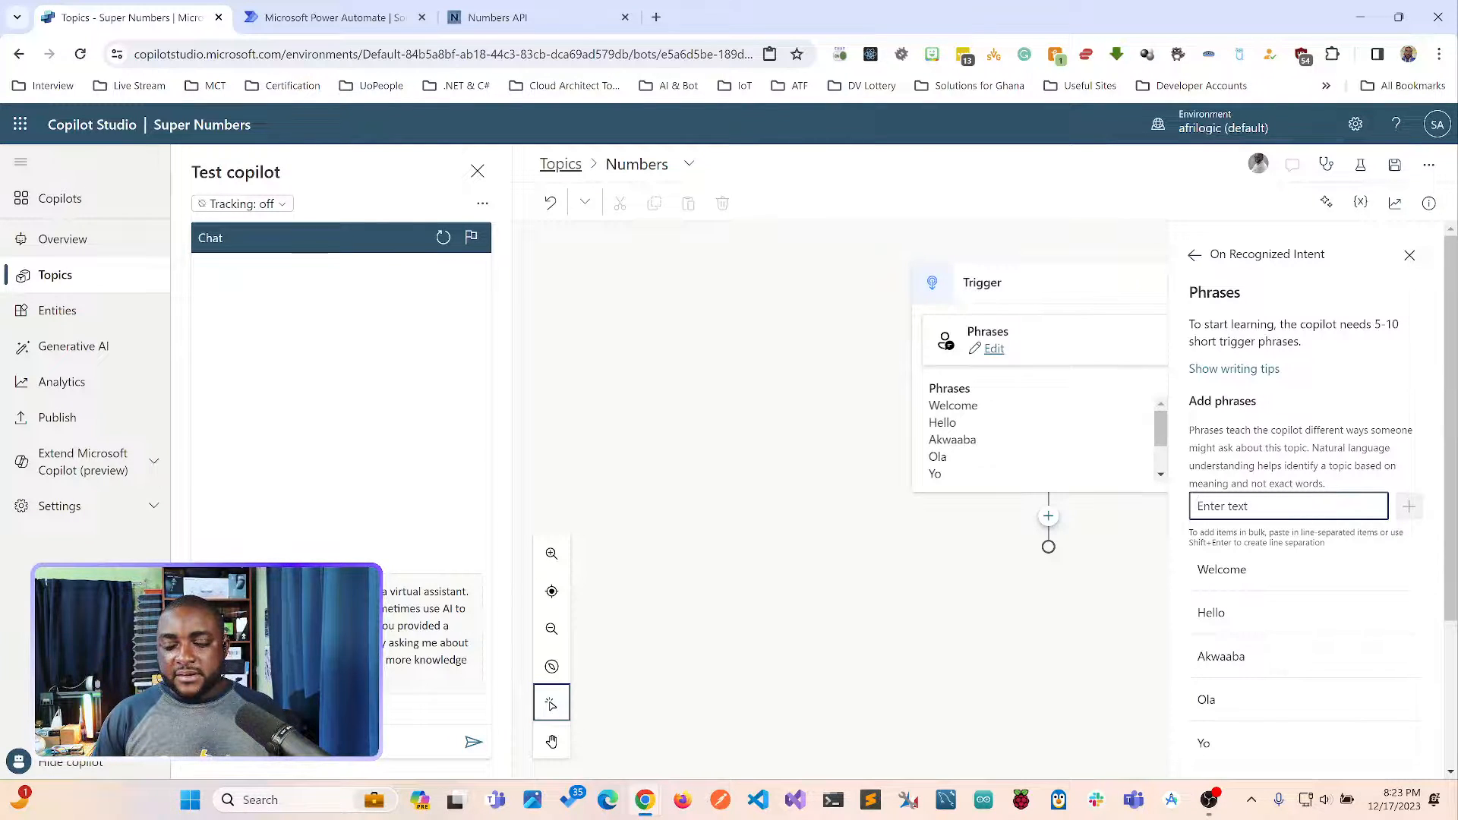
{"action": "mouse_move", "coordinate": [1160, 428]}
{"action": "left_mouse_down"}
{"action": "mouse_move", "coordinate": [1160, 451]}
{"action": "mouse_move", "coordinate": [1160, 427]}
{"action": "left_mouse_up"}
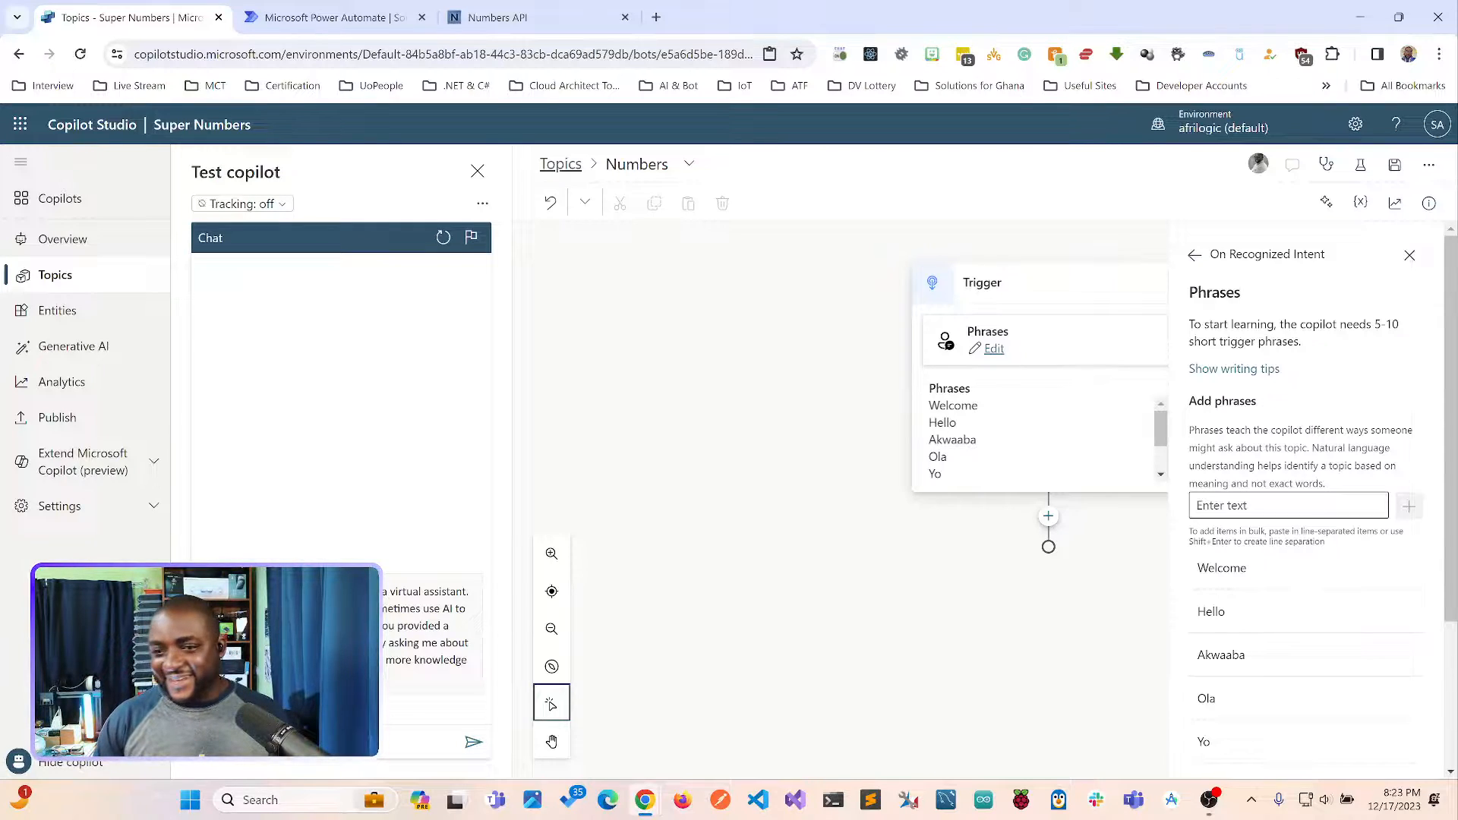
{"action": "left_click", "coordinate": [1105, 585]}
Add a message node below the trigger and begin its text with "Hello there, welcome to the Number Magic portal".
{"action": "left_click", "coordinate": [1048, 516]}
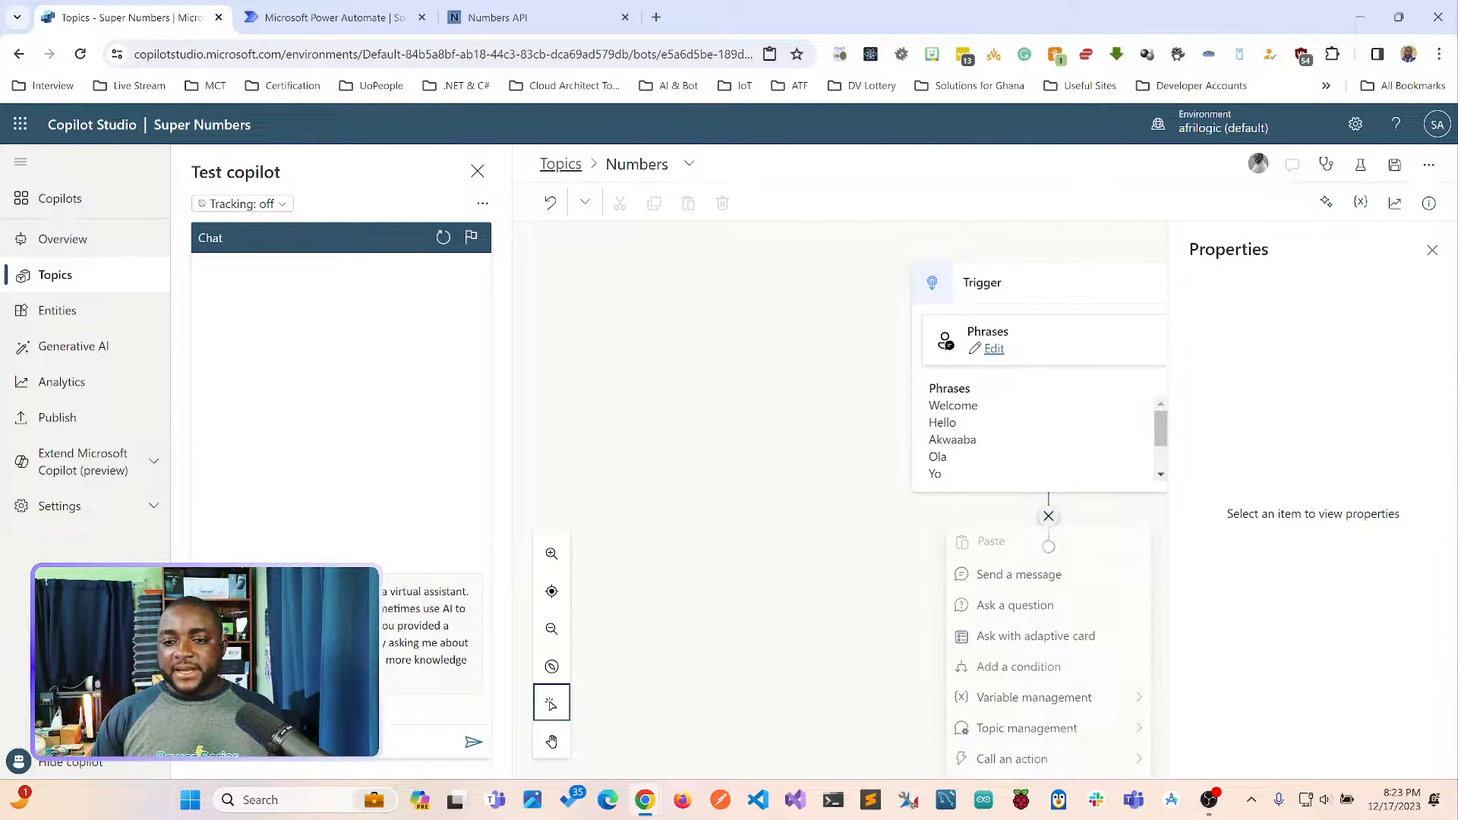
{"action": "left_click", "coordinate": [1018, 575]}
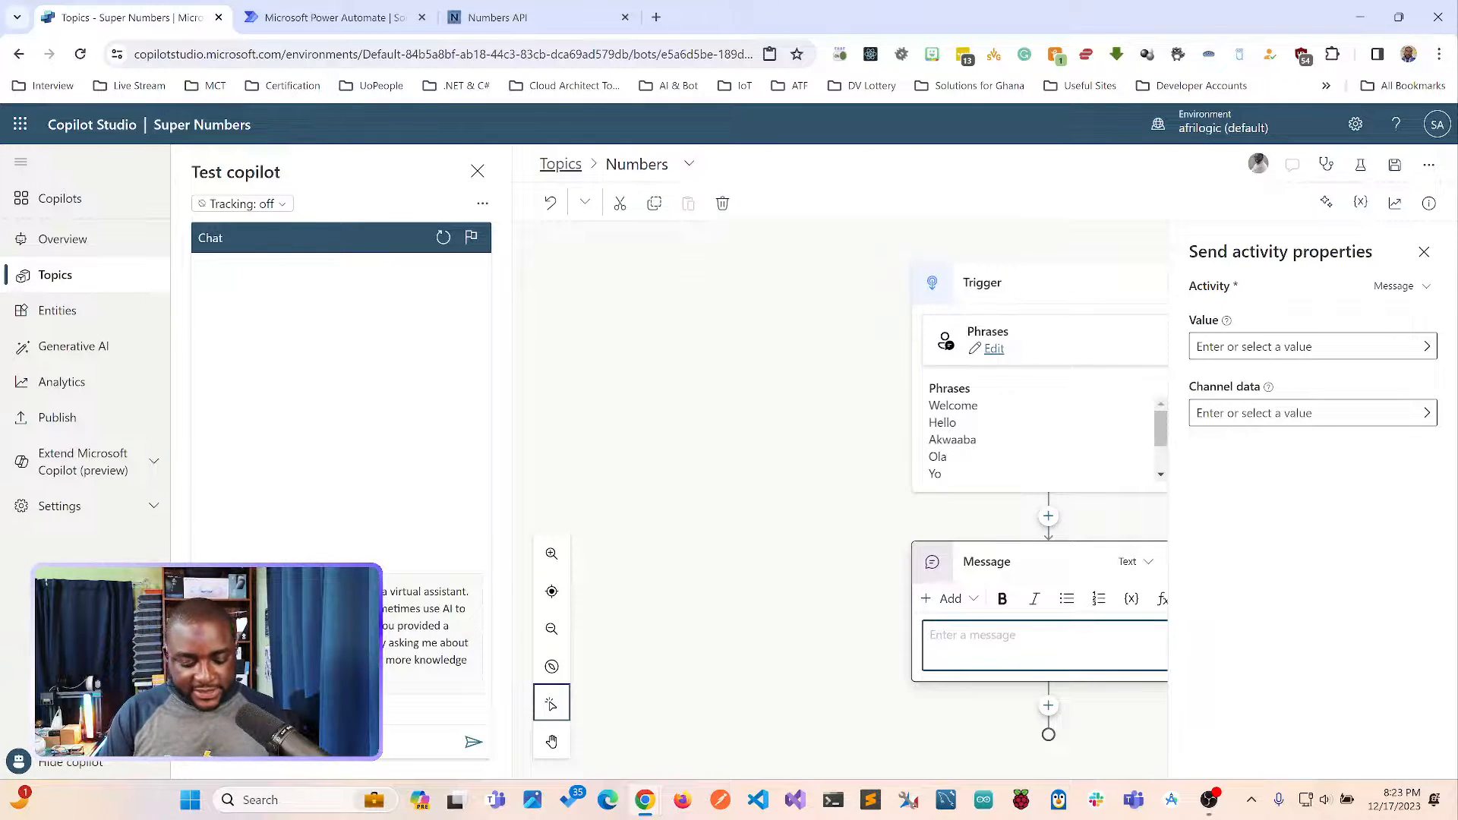
{"action": "type", "text": "Hello There"}
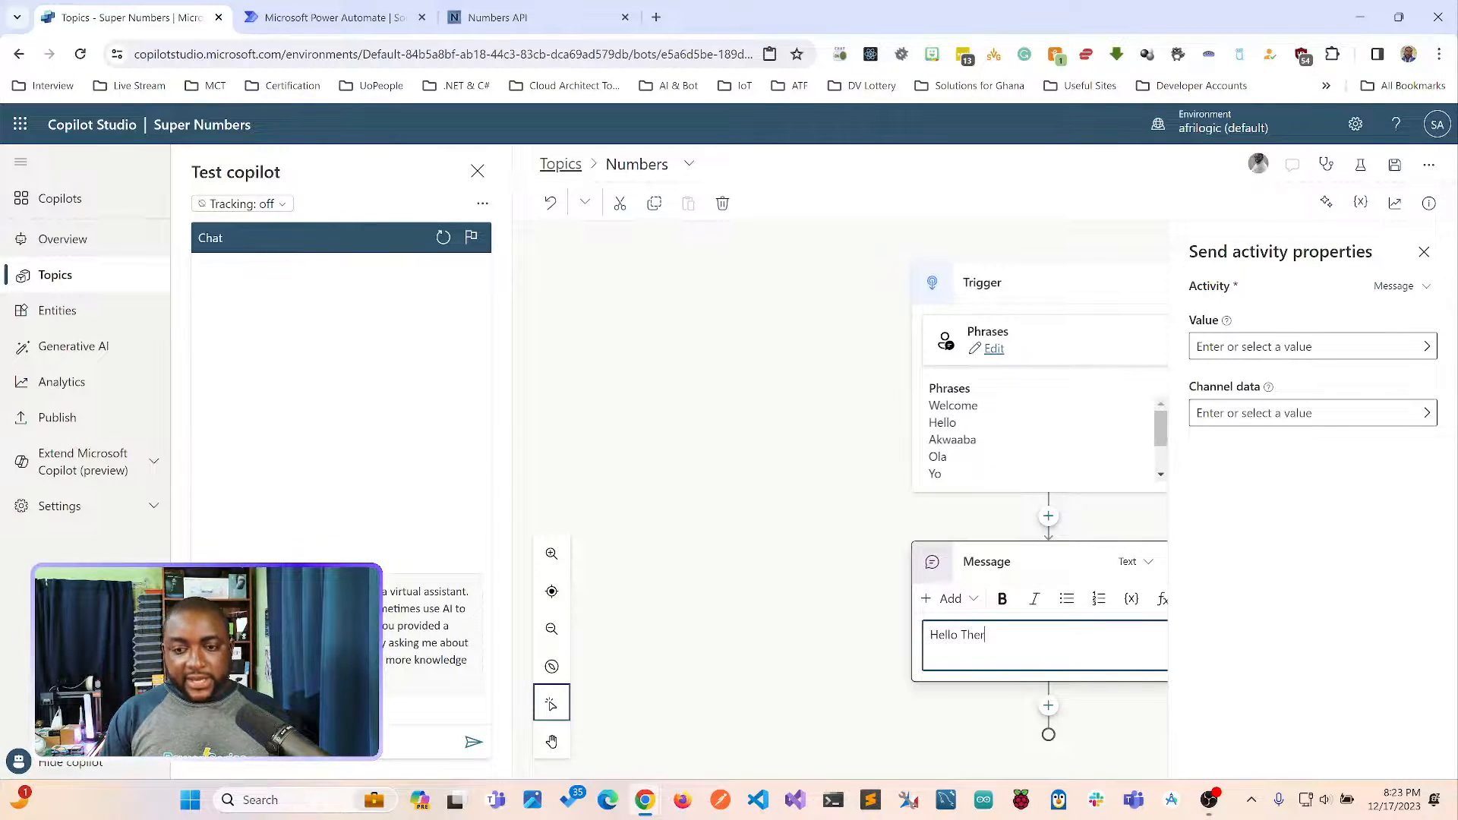
{"action": "key", "text": "BackSpace"}
{"action": "key", "text": "BackSpace"}
{"action": "key", "text": "BackSpace"}
{"action": "key", "text": "BackSpace"}
{"action": "key", "text": "BackSpace"}
{"action": "type", "text": "ther"}
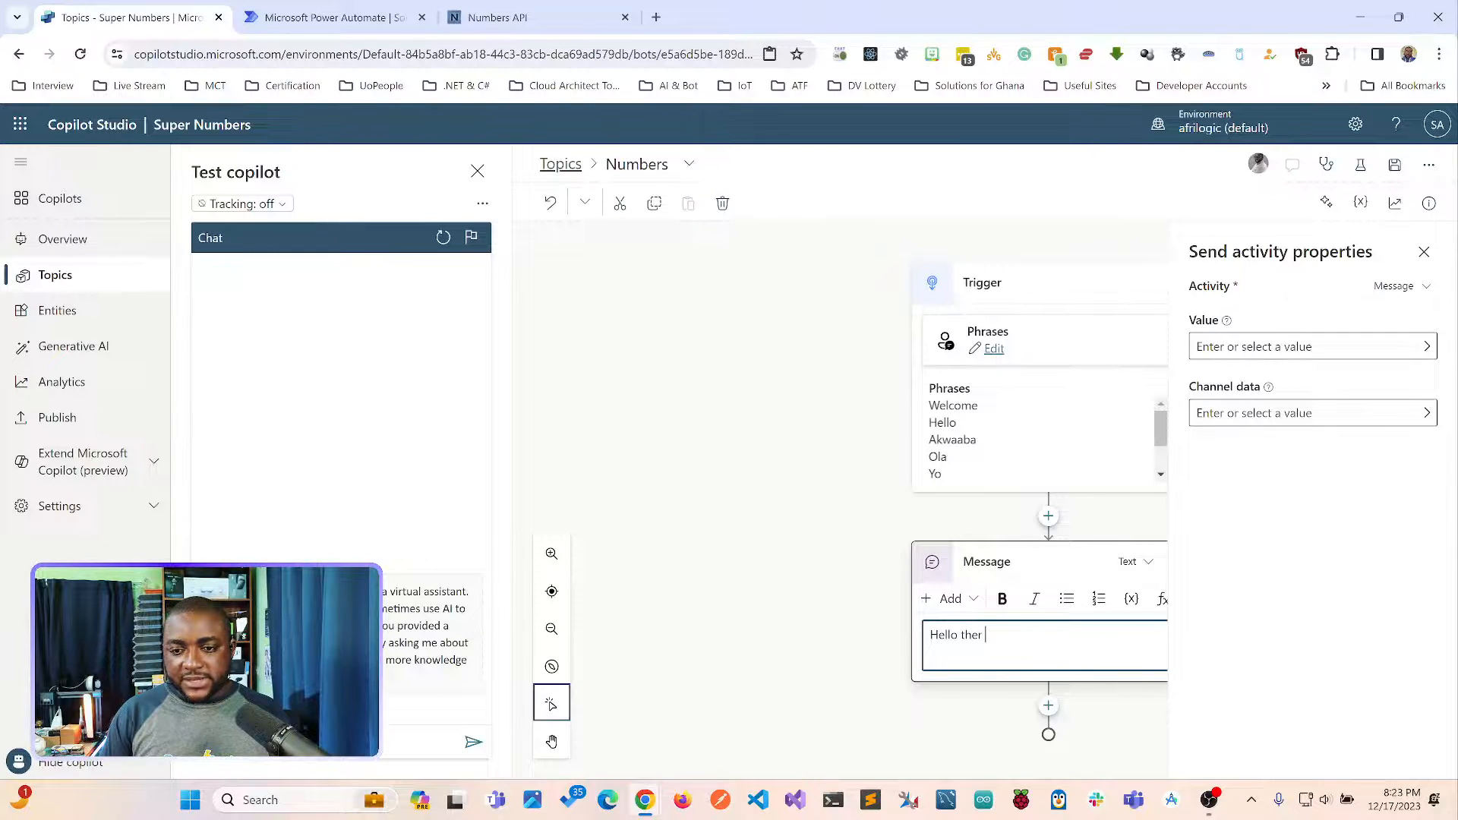
{"action": "type", "text": "e, we"}
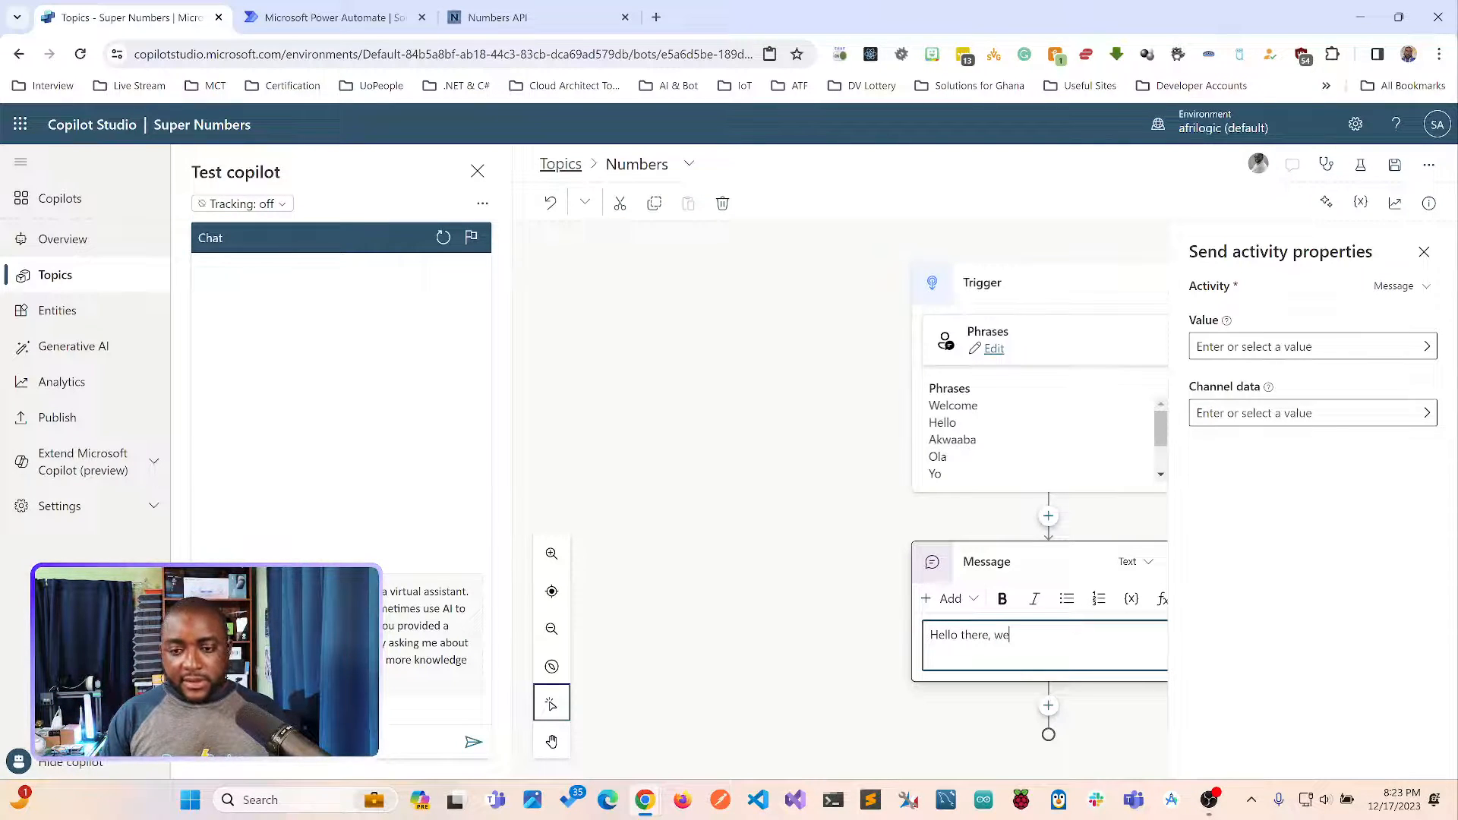
{"action": "type", "text": "lcome to t"}
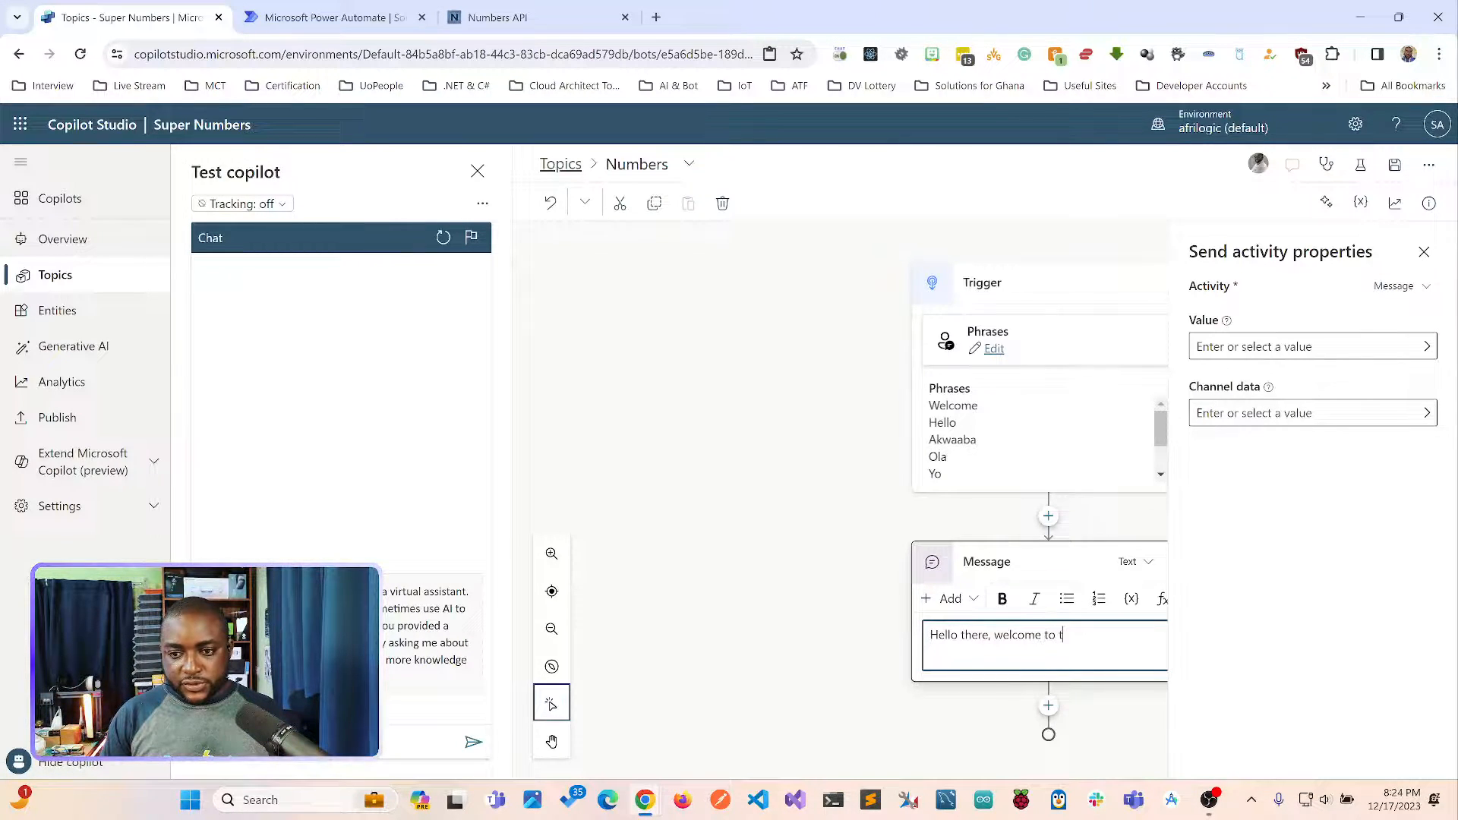
{"action": "type", "text": "he Number"}
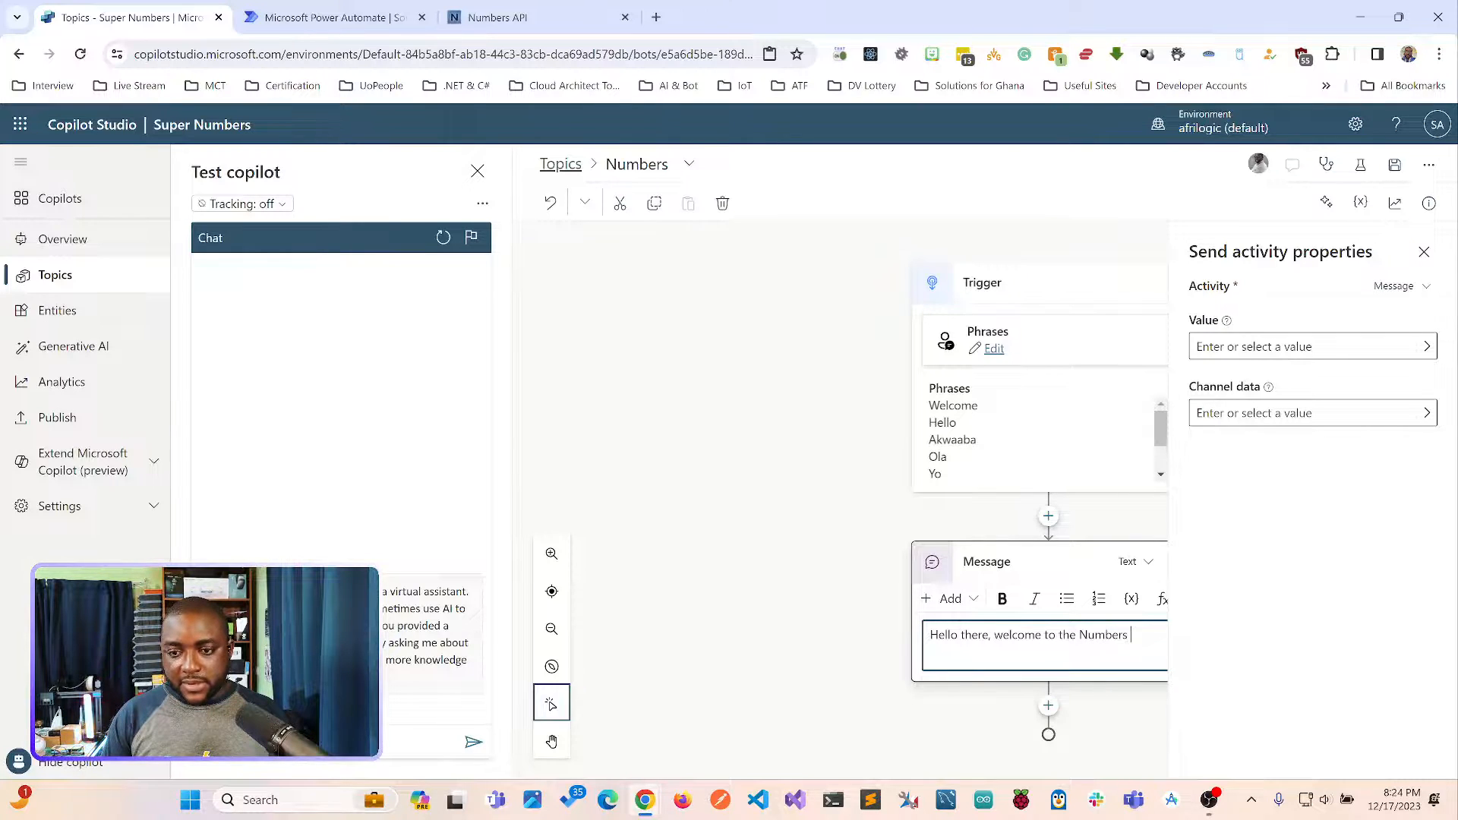
{"action": "type", "text": "s "}
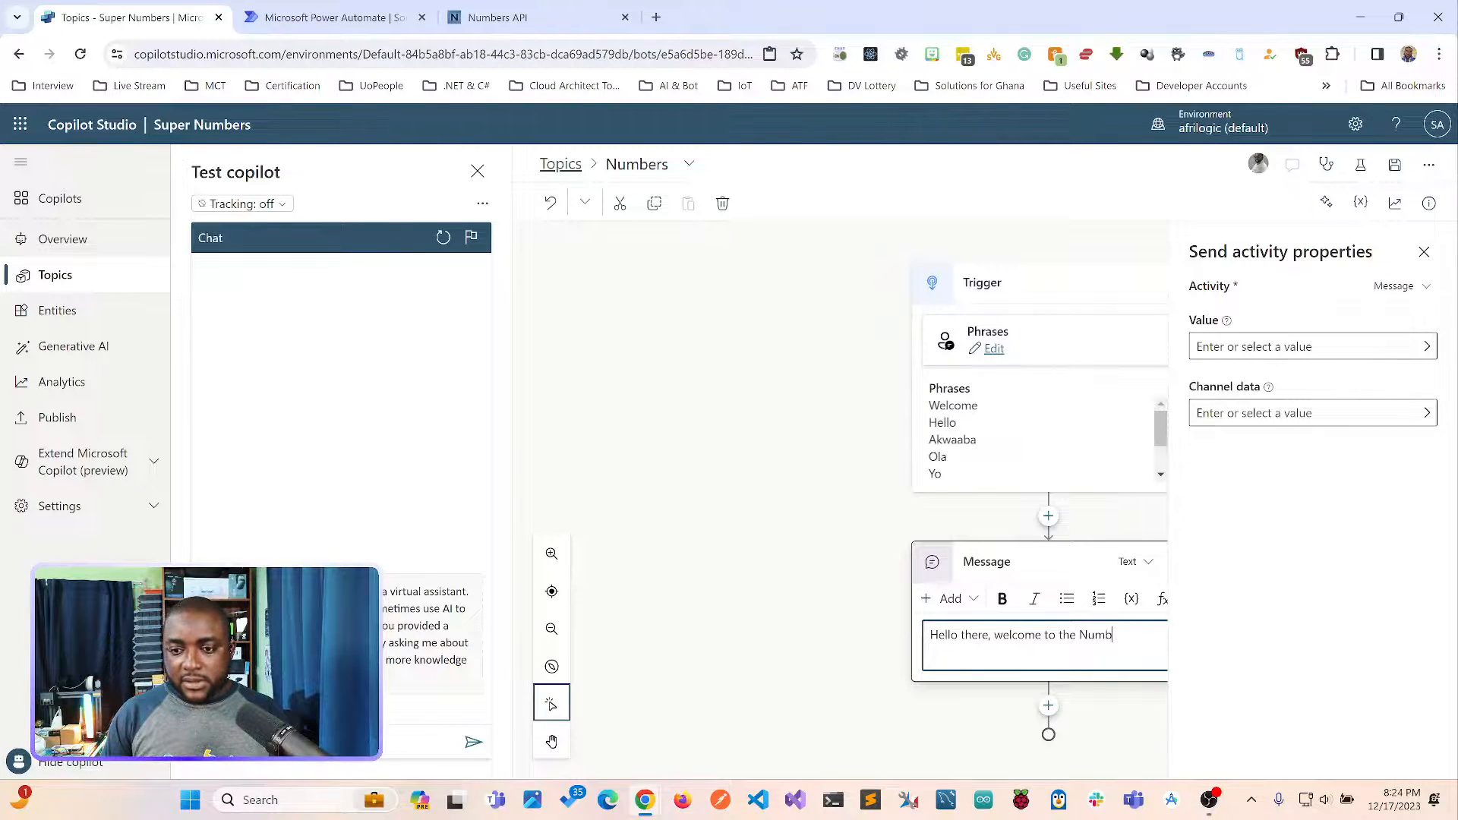
{"action": "type", "text": "mb"}
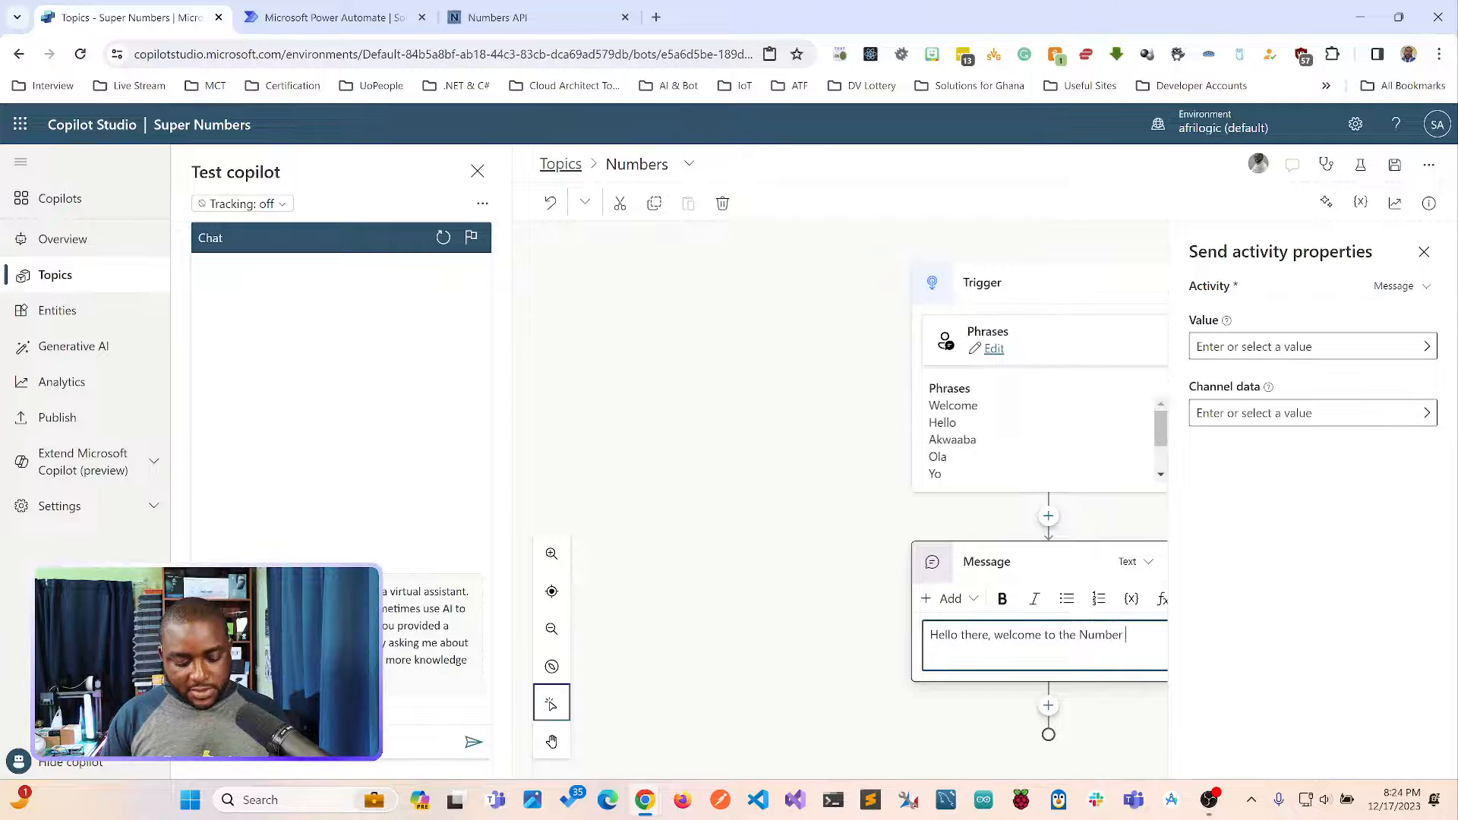
{"action": "type", "text": " MAgic"}
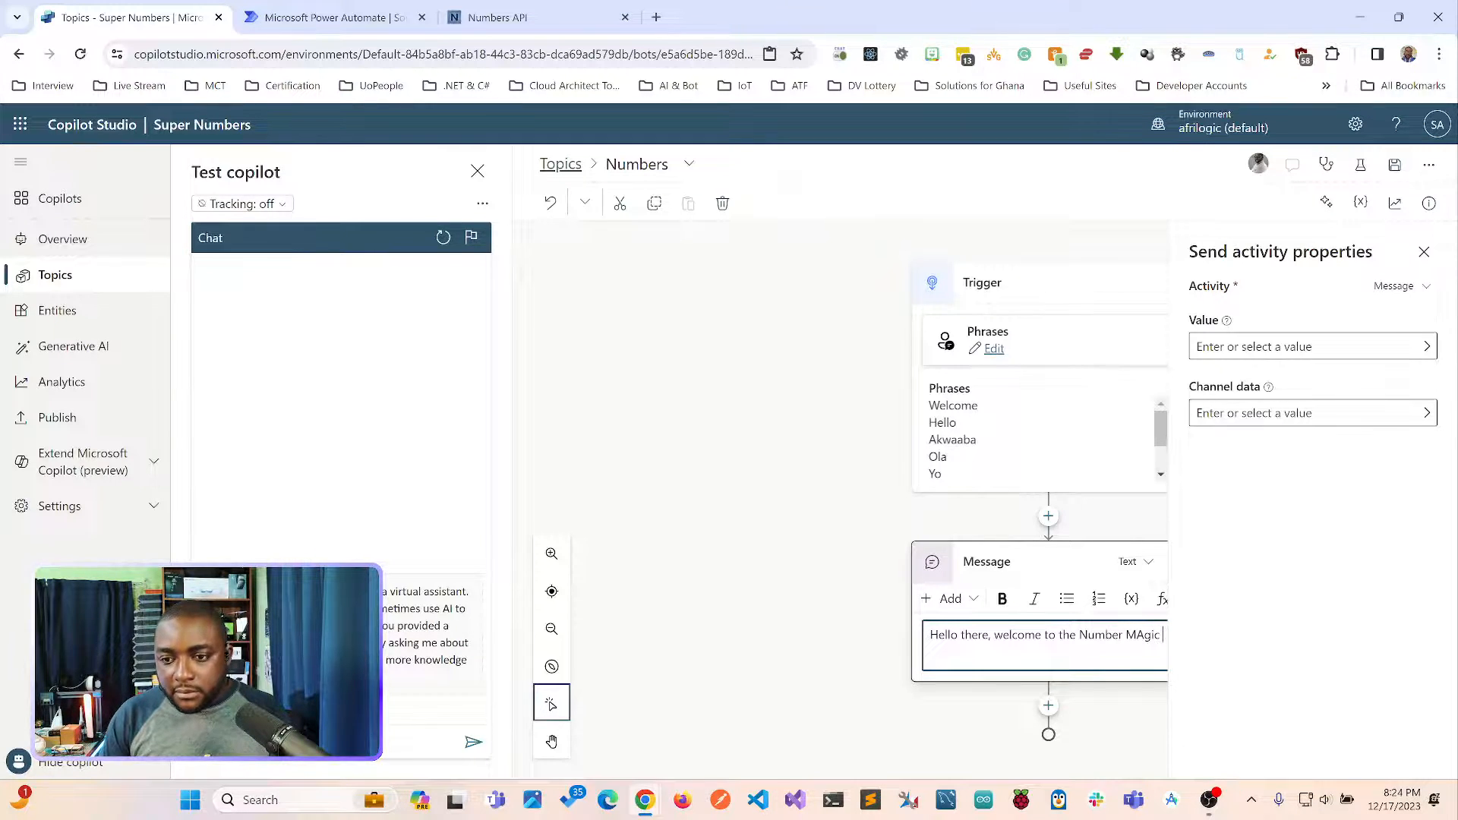
{"action": "key", "text": "BackSpace"}
{"action": "key", "text": "BackSpace"}
{"action": "key", "text": "BackSpace"}
{"action": "type", "text": "agic "}
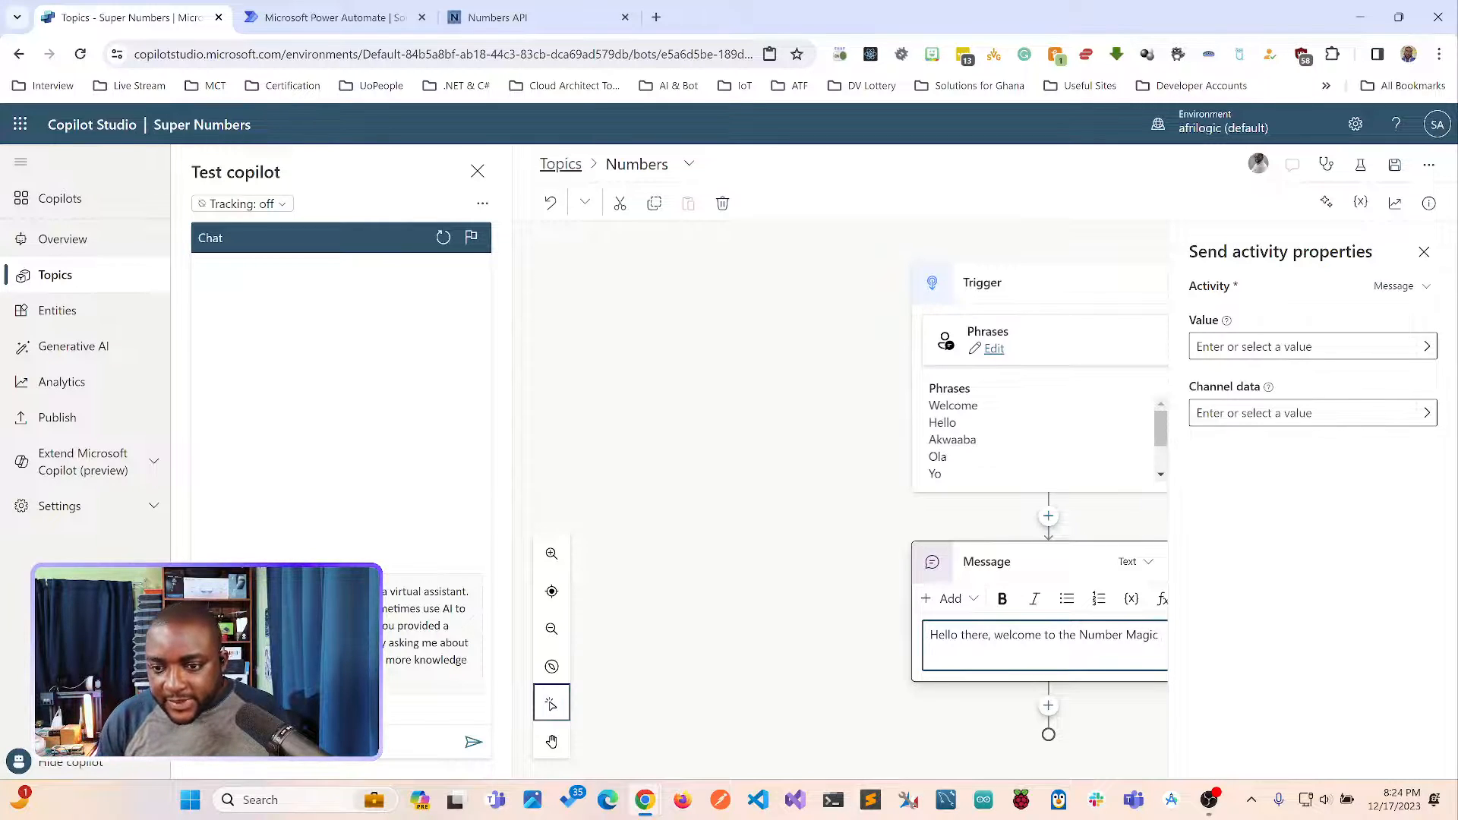
{"action": "type", "text": "portal"}
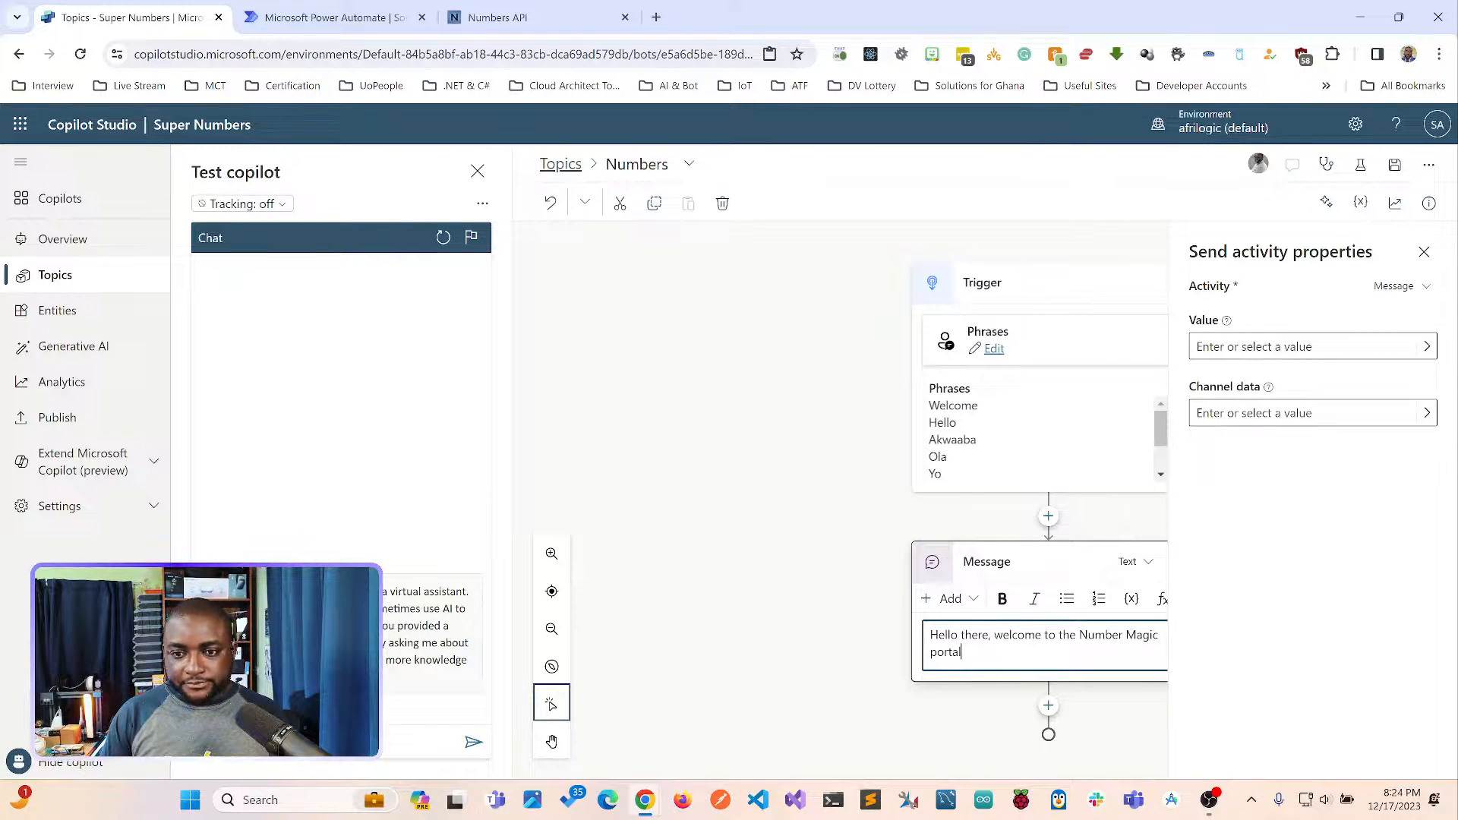
{"action": "type", "text": ", Pick"}
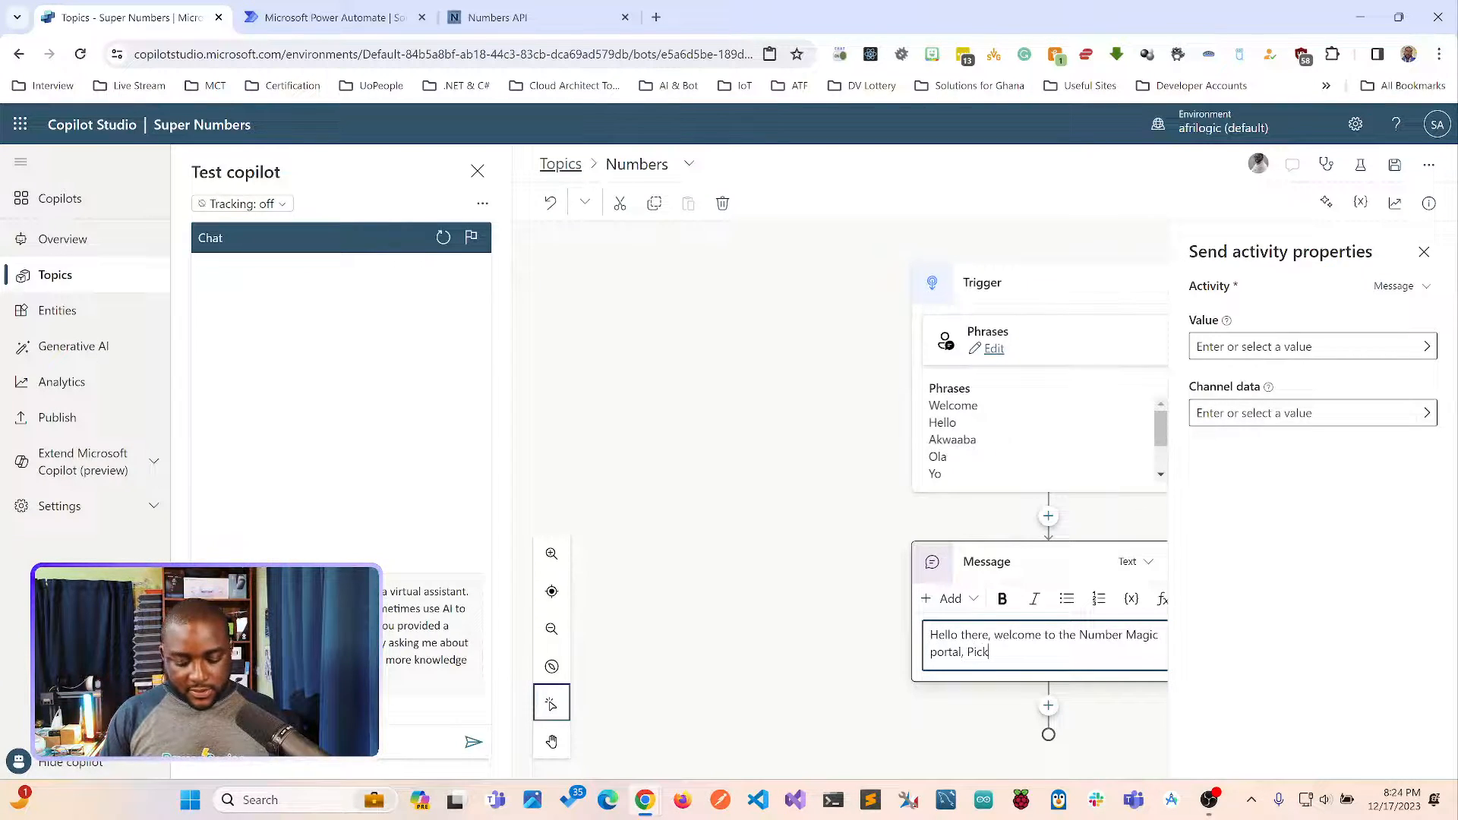
{"action": "type", "text": " any nu"}
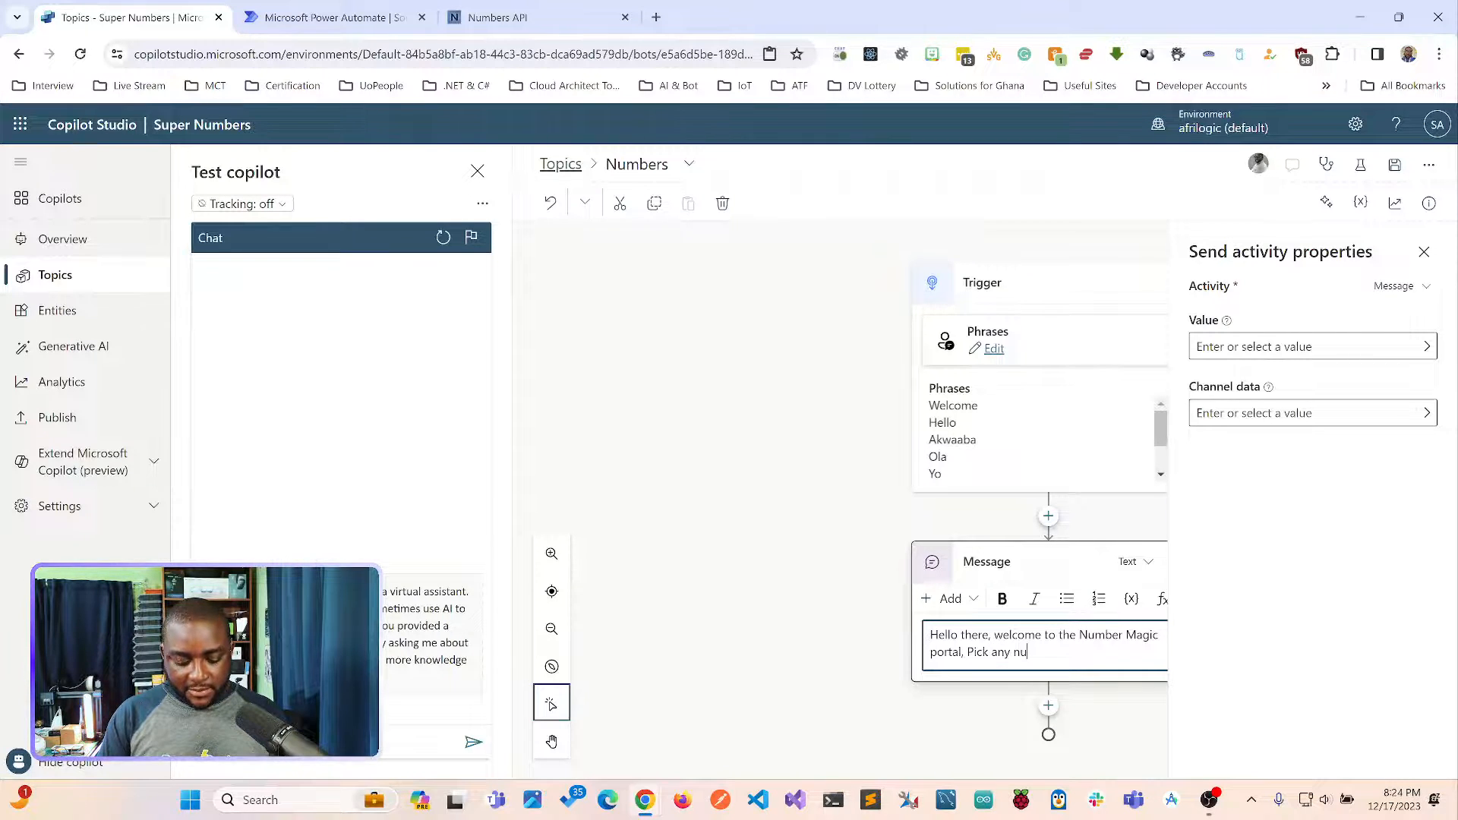
{"action": "type", "text": "mber and I wi"}
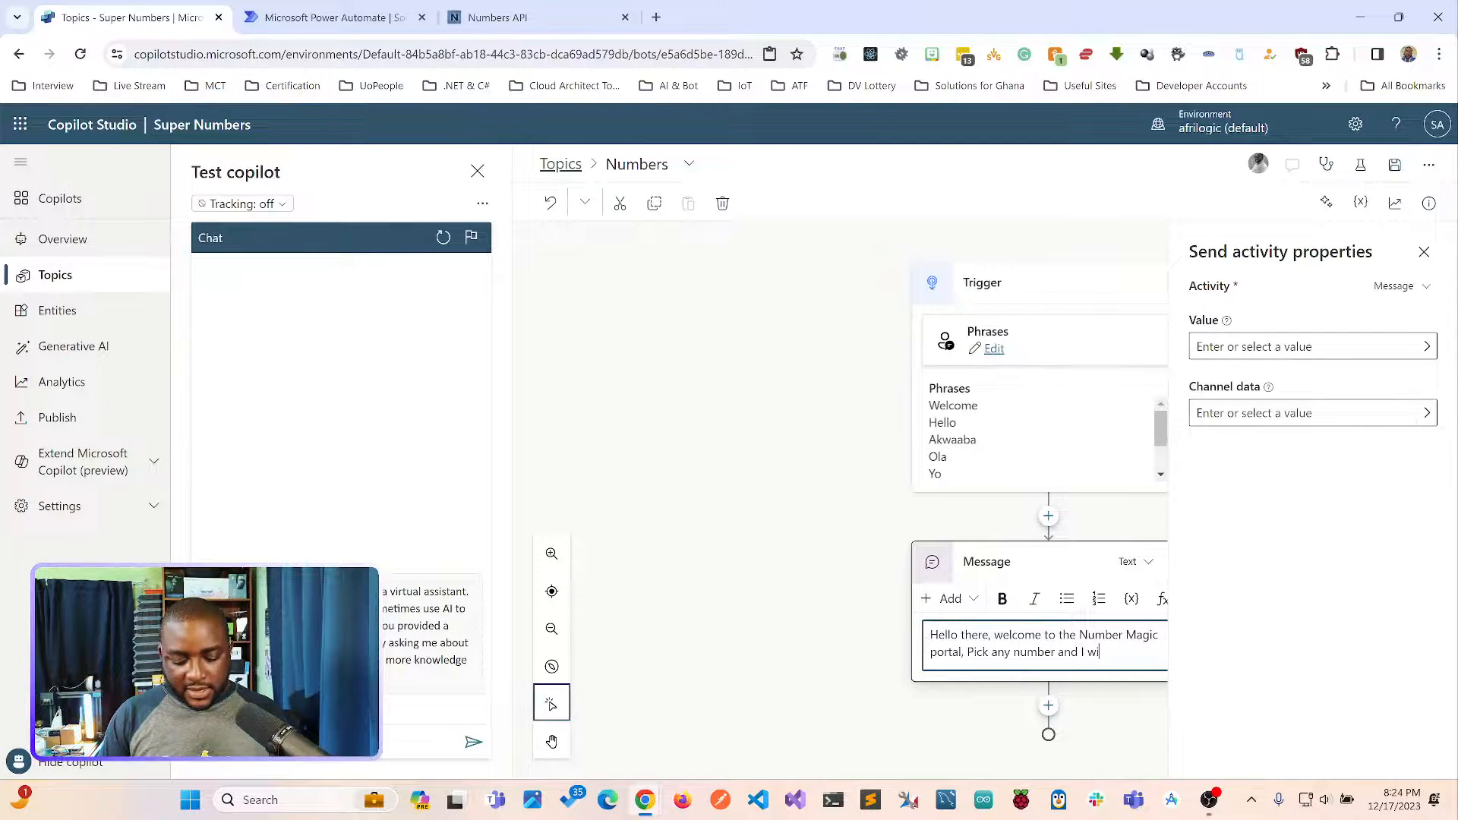
{"action": "type", "text": "ll tell you"}
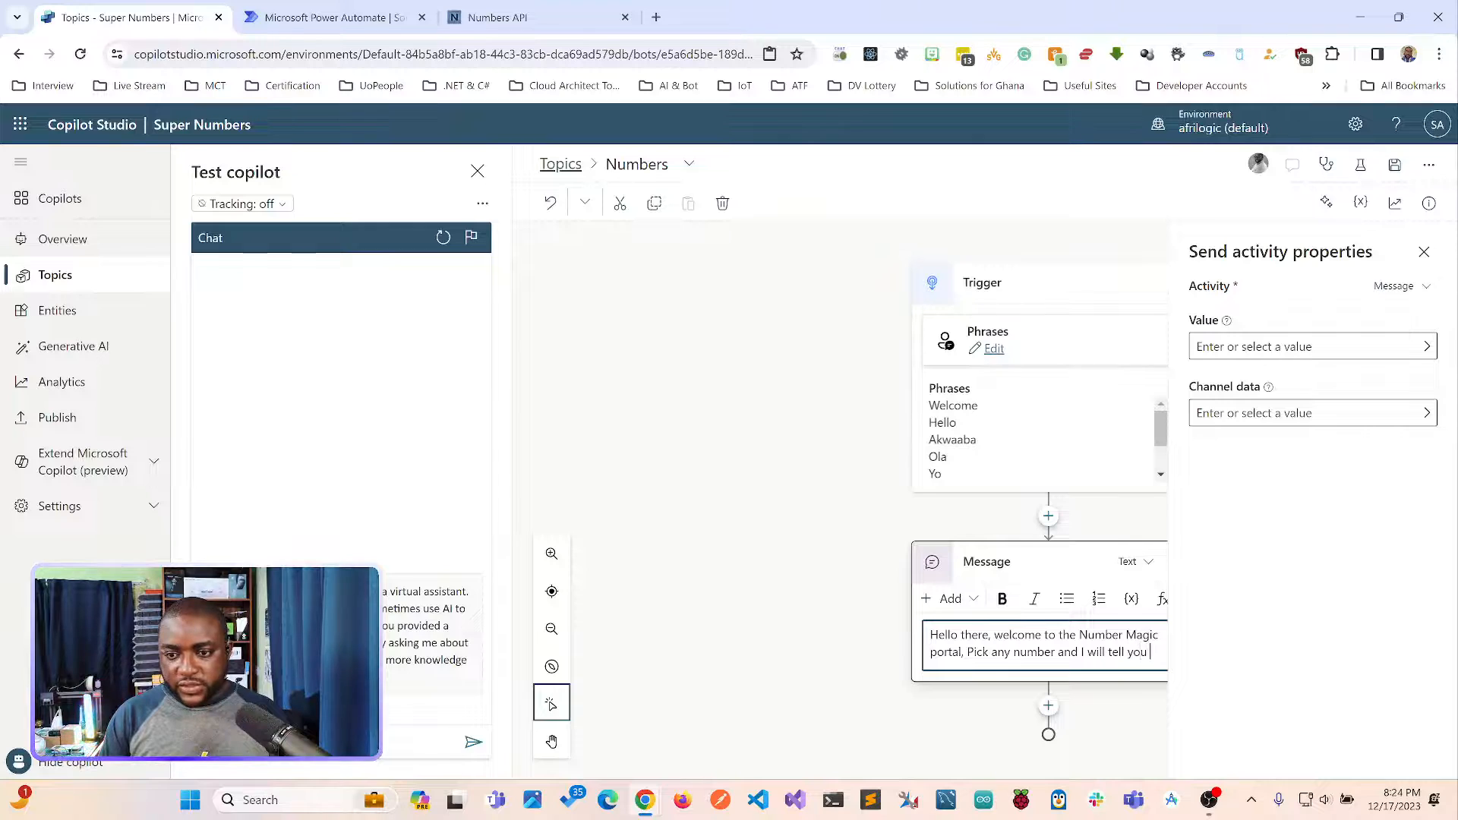
{"action": "type", "text": " a secret"}
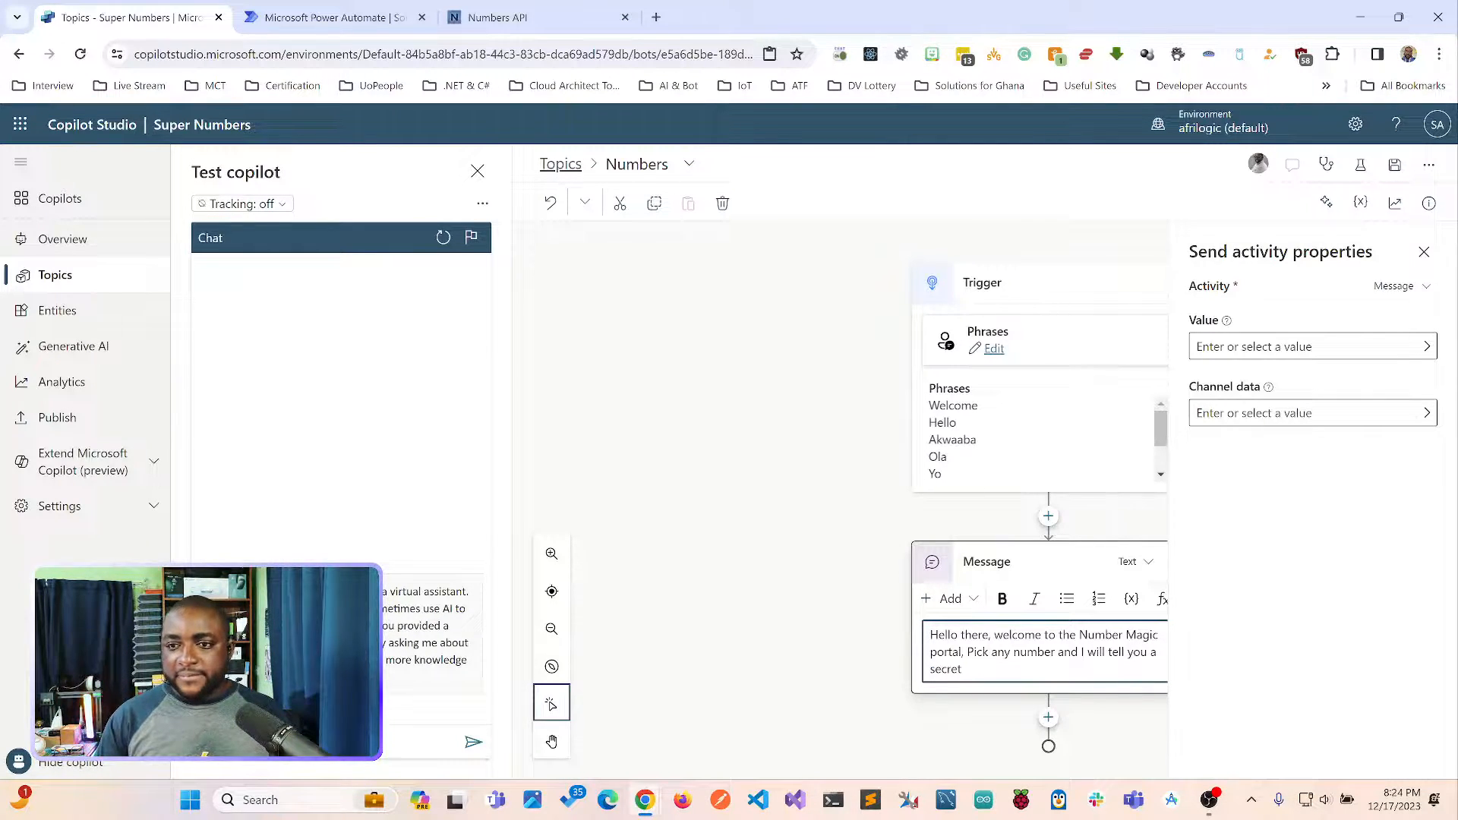
Complete the greeting with ", Pick any number and I will tell you a secret" and close the message's properties.
{"action": "left_click", "coordinate": [1424, 251]}
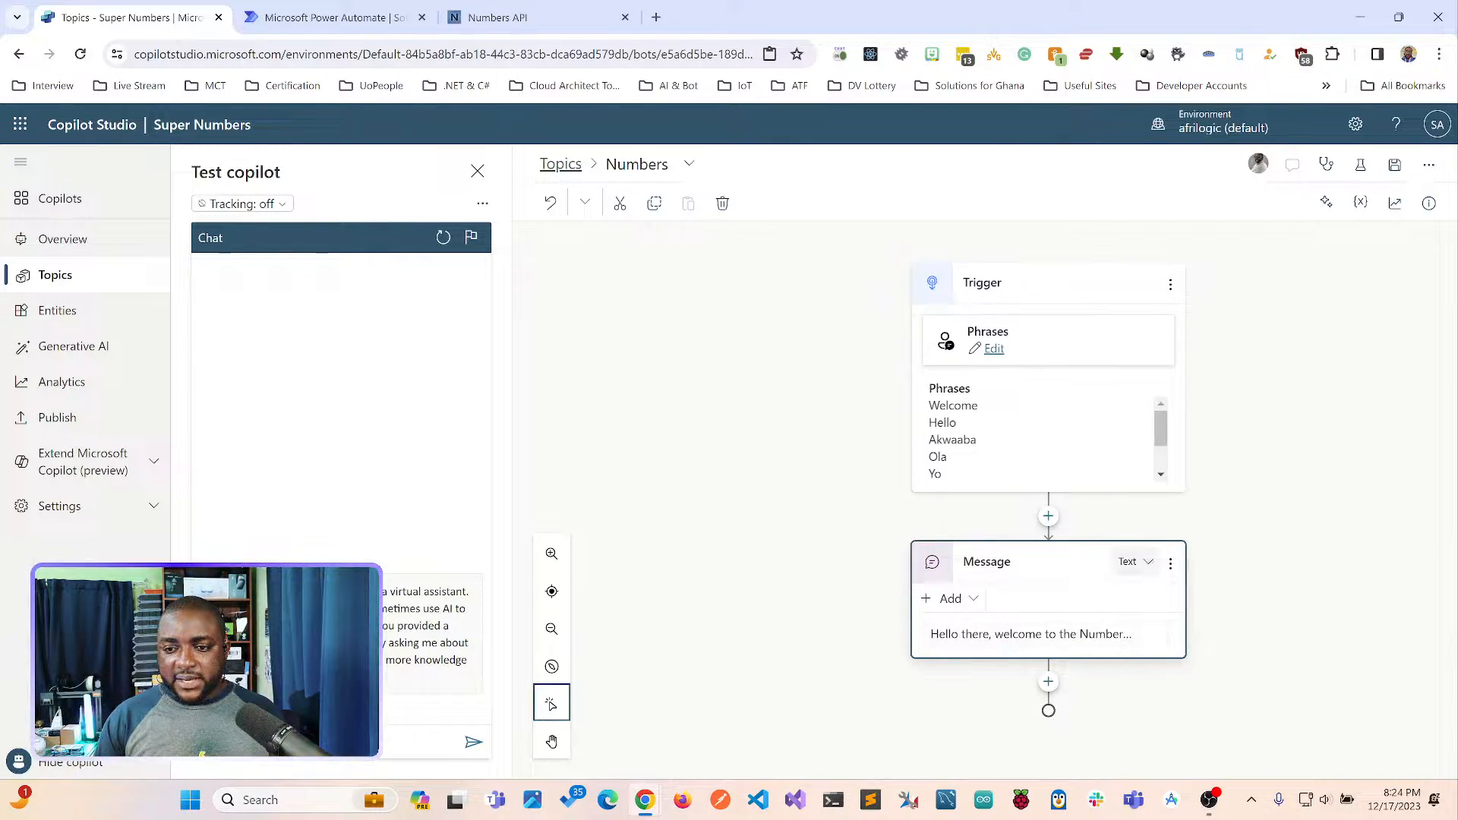
Examine the greeting message's text formatting options and the content types that can be added to it.
{"action": "left_click", "coordinate": [1032, 634]}
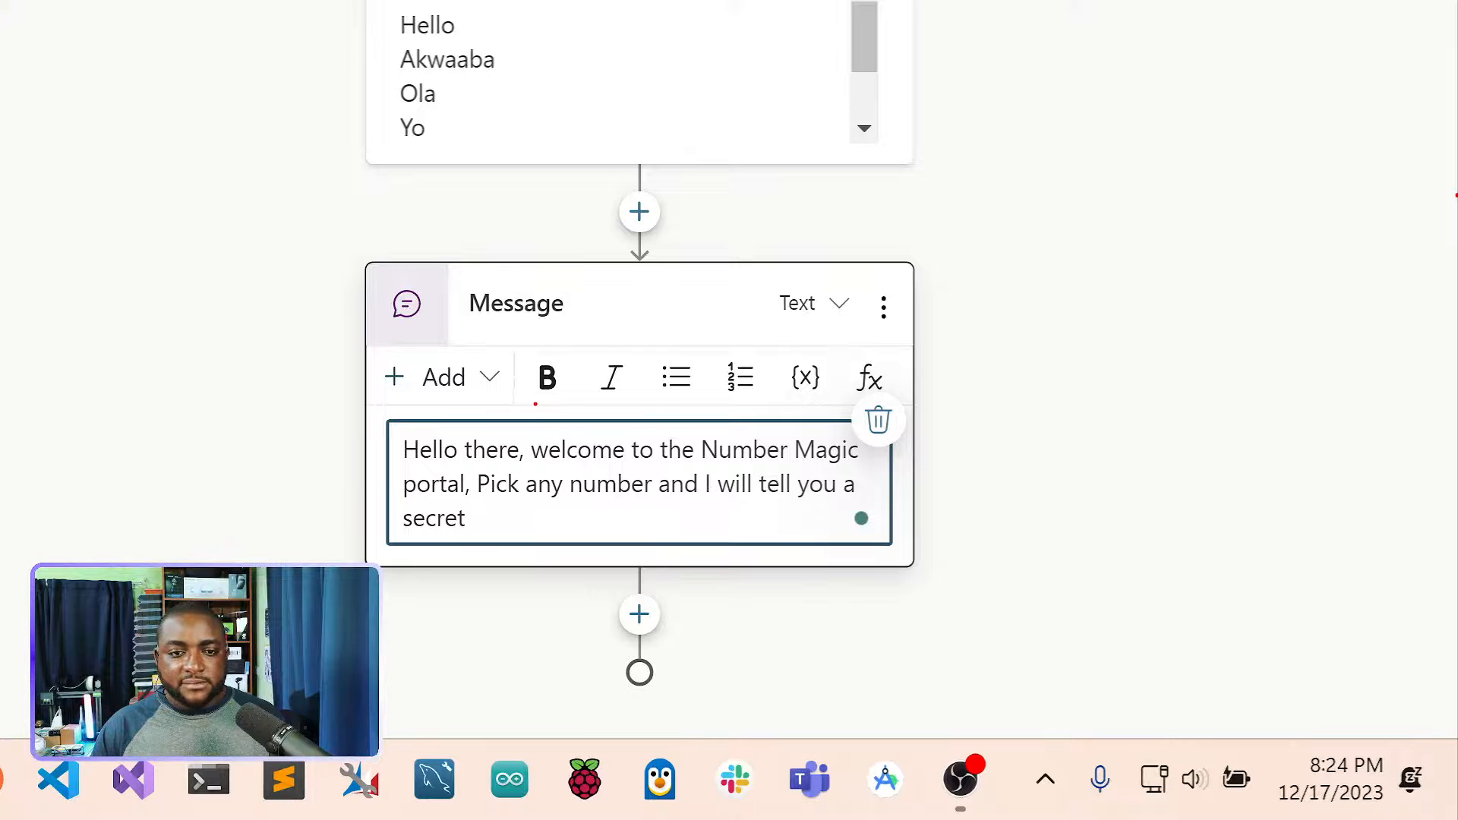
{"action": "left_click_drag", "start_coordinate": [539, 403], "coordinate": [703, 400]}
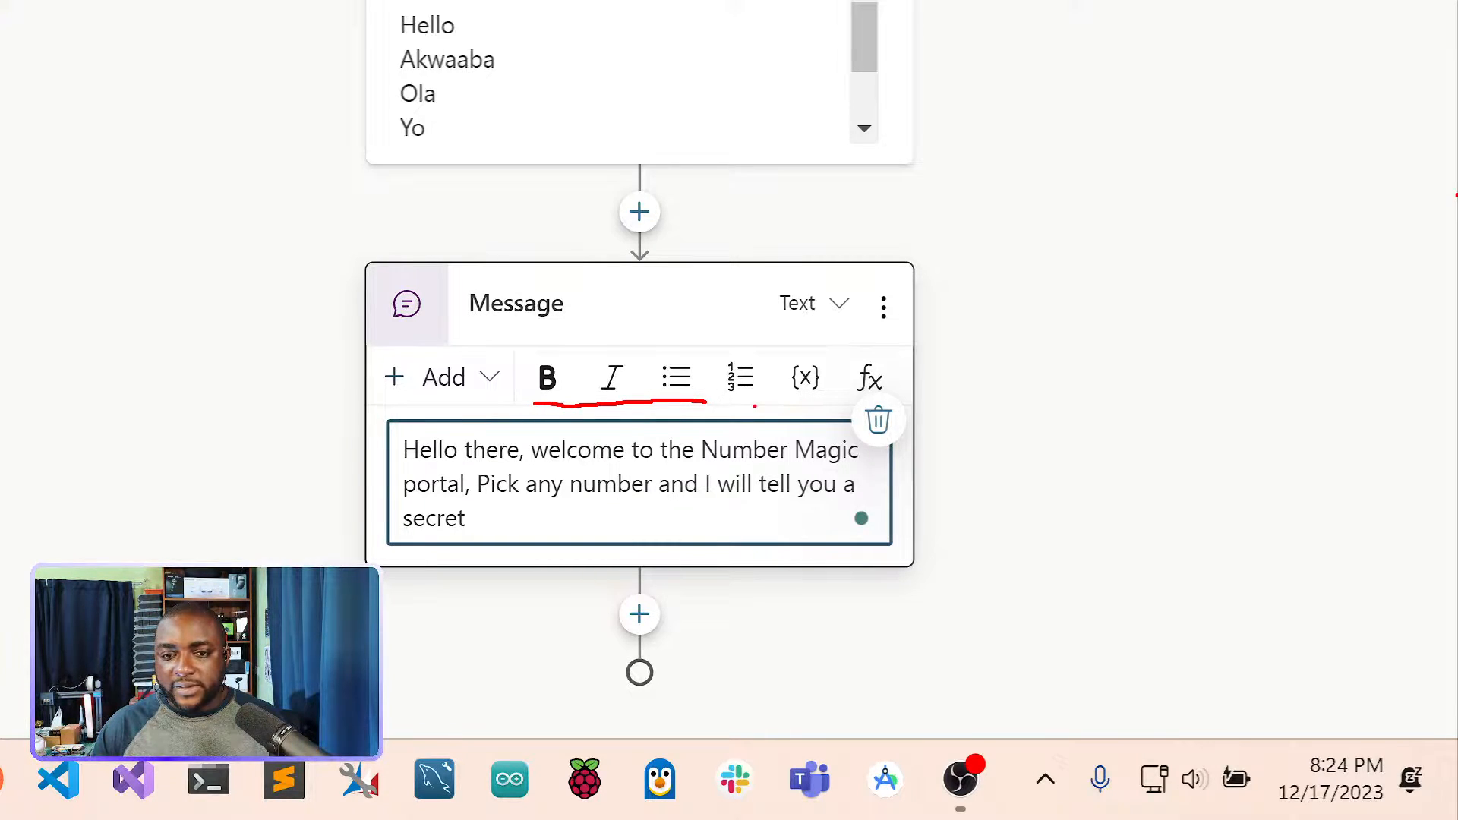
{"action": "left_click_drag", "start_coordinate": [755, 407], "coordinate": [839, 398]}
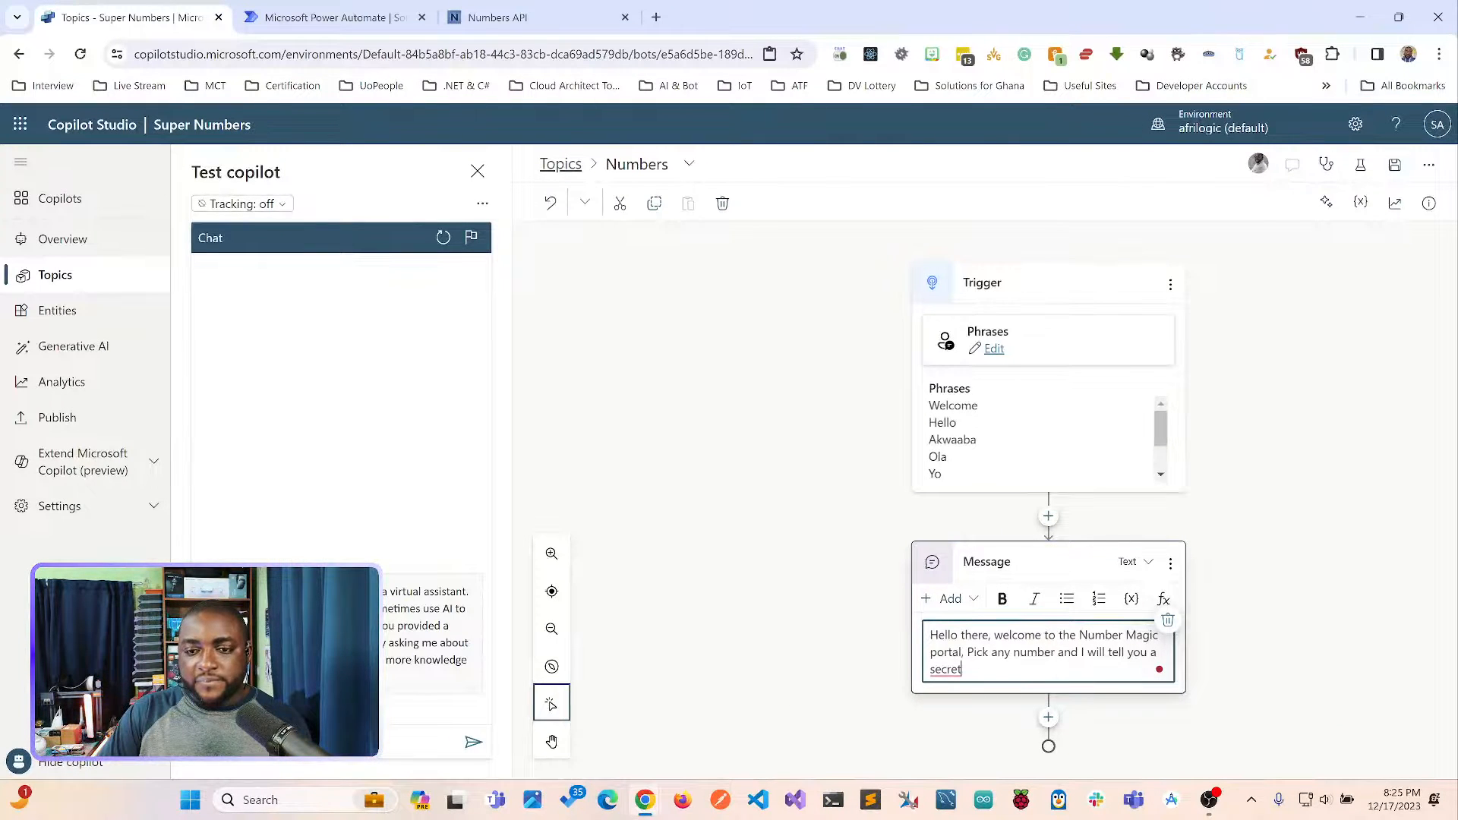
{"action": "left_click", "coordinate": [949, 598]}
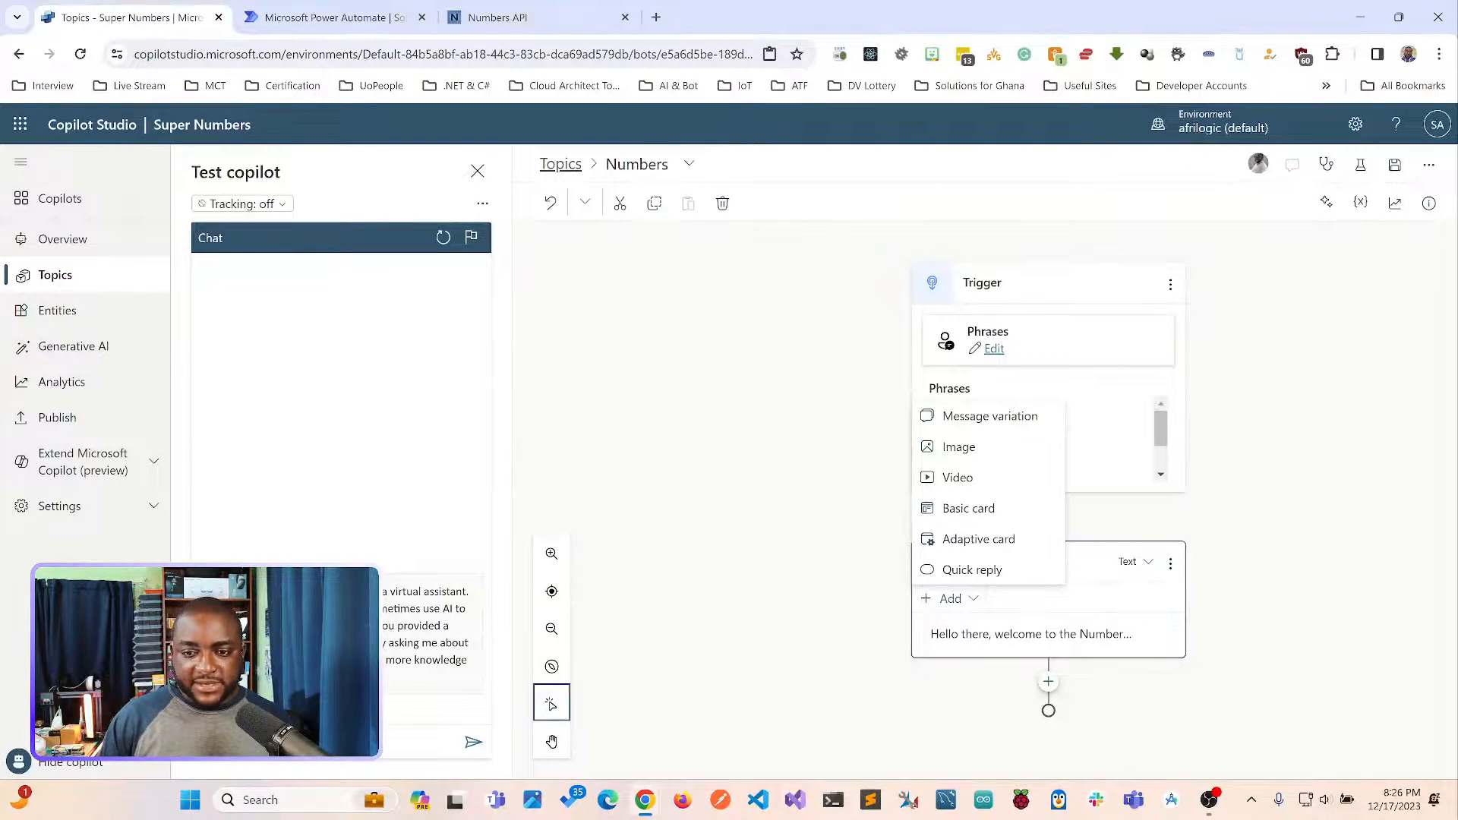
{"action": "left_click", "coordinate": [990, 415]}
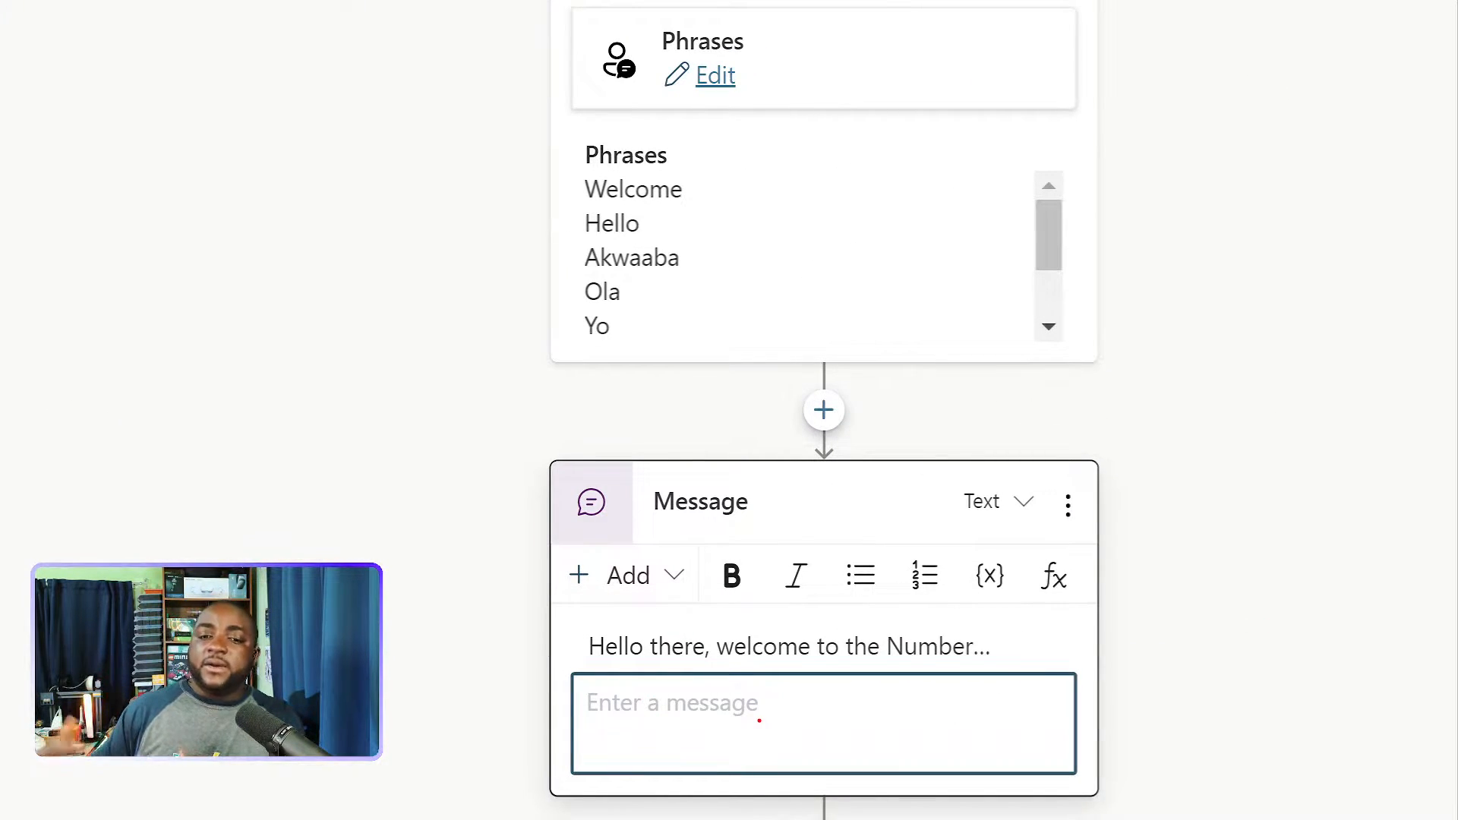
{"action": "key", "text": "Escape"}
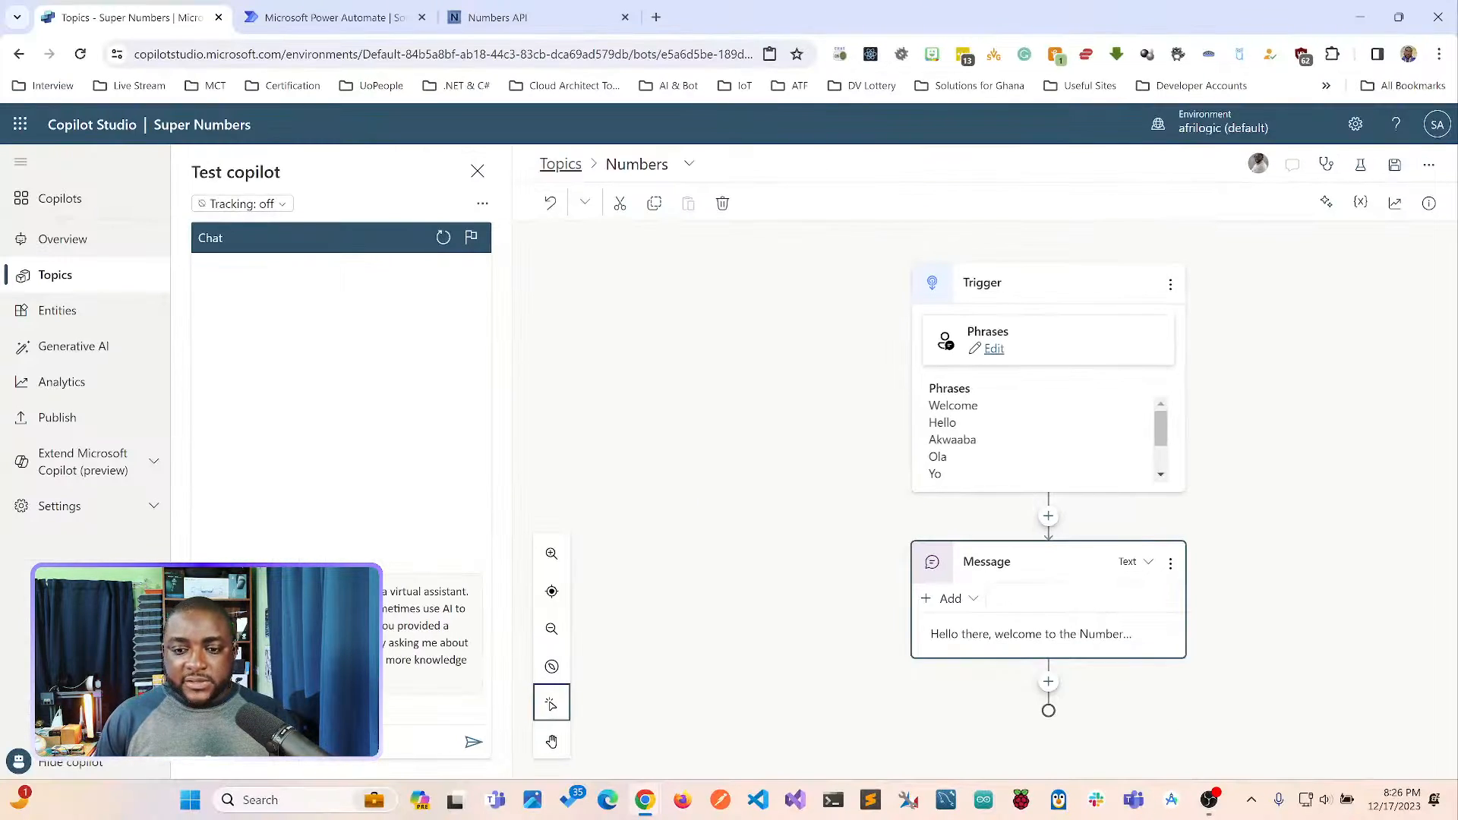
{"action": "left_click", "coordinate": [949, 598]}
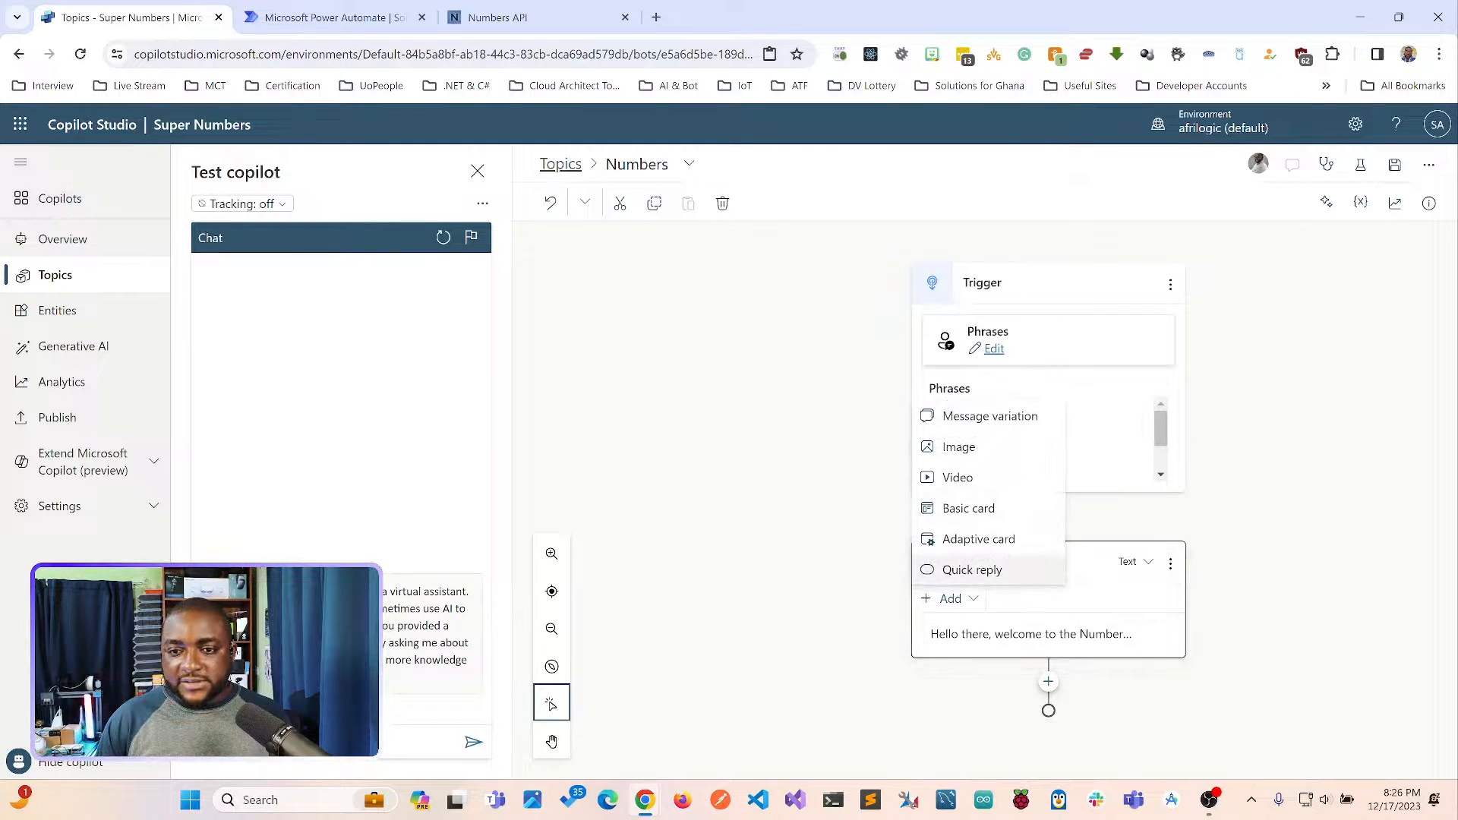
{"action": "left_click", "coordinate": [990, 415]}
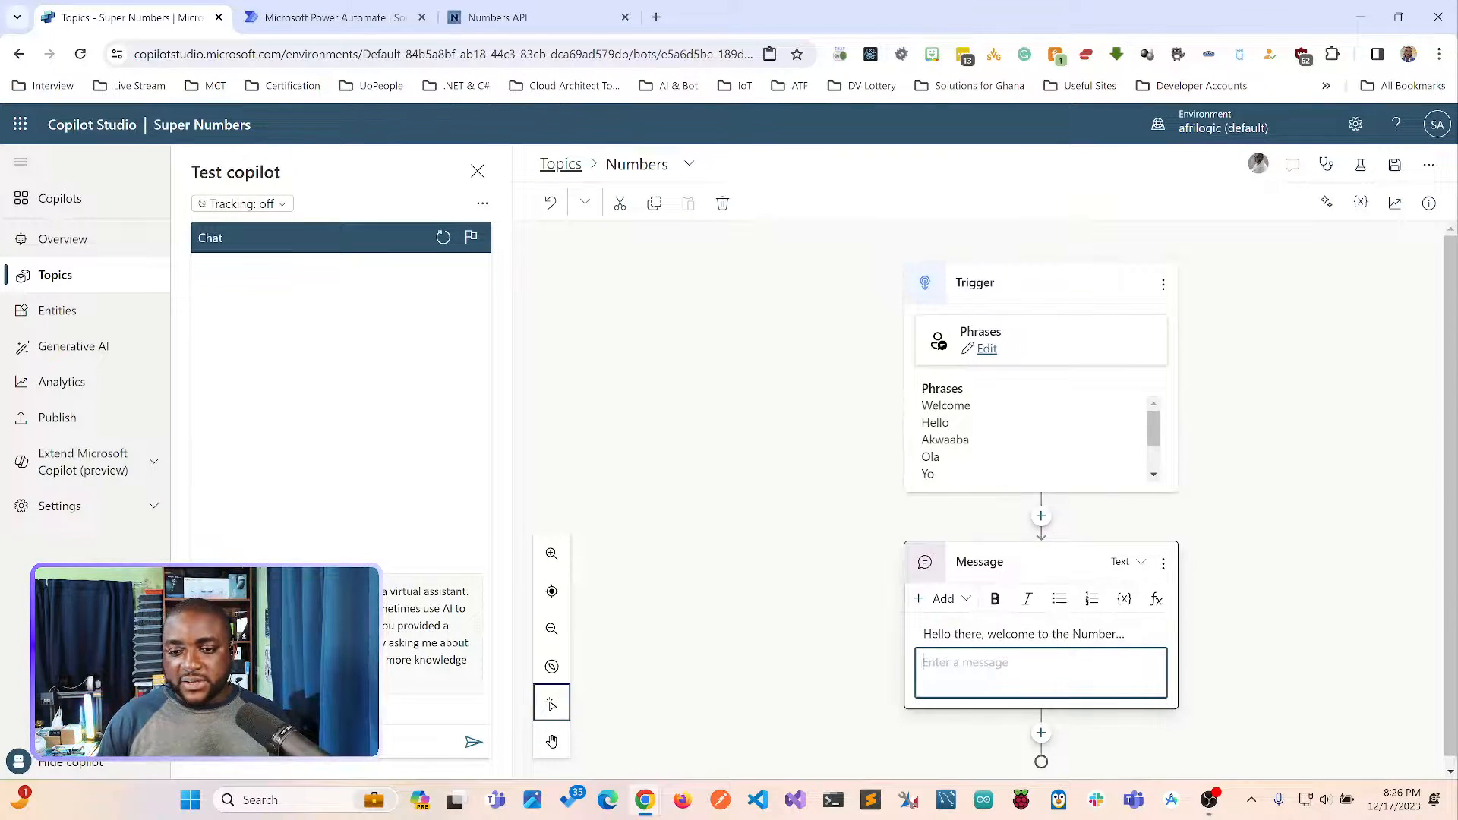
{"action": "key", "text": "Escape"}
{"action": "key", "text": "Escape"}
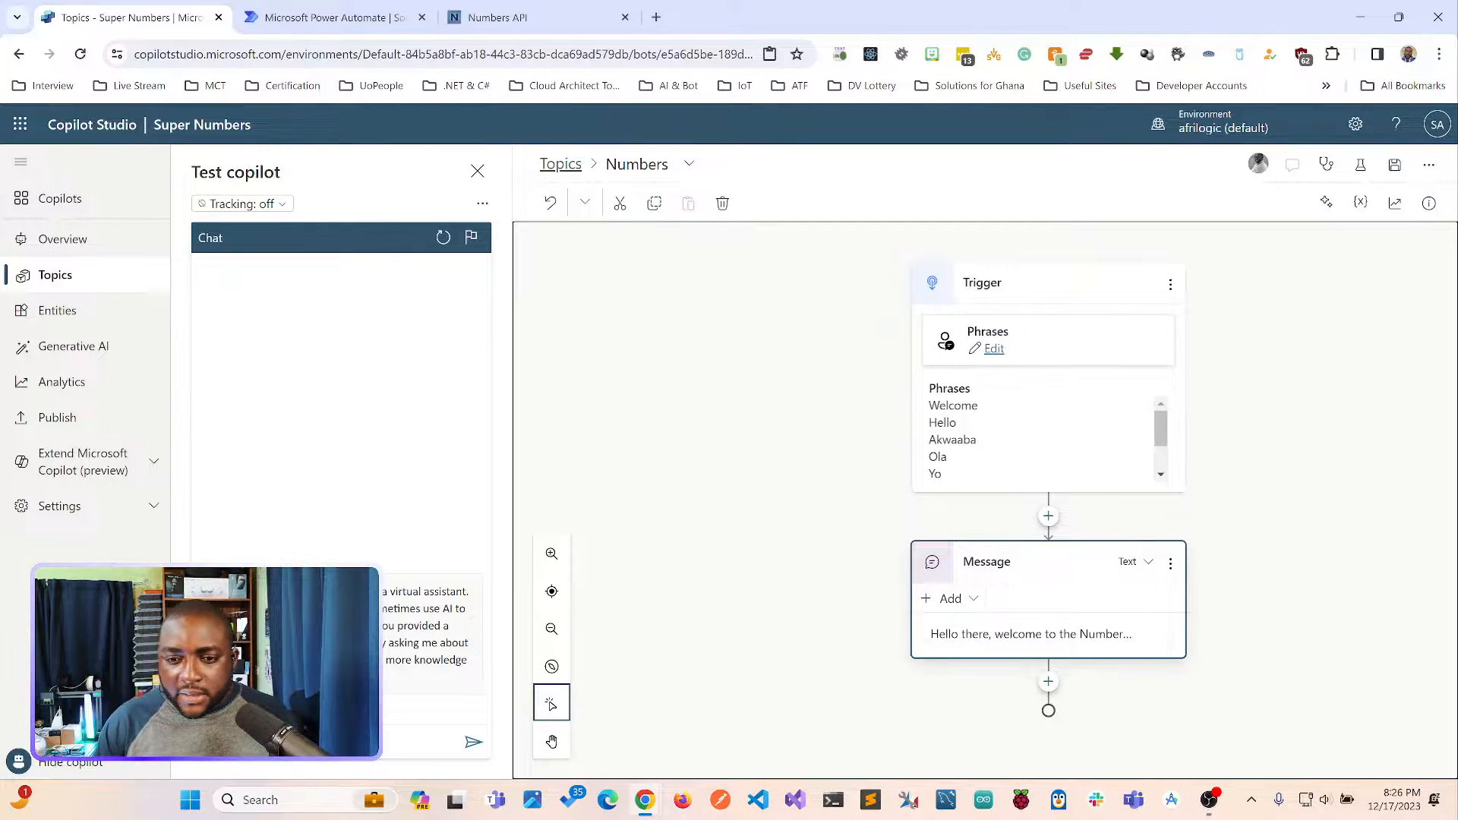
Add a message variation reading "Awesome! Let's Play some Numbers Game" to the greeting message and leave the message editor.
{"action": "left_click", "coordinate": [950, 599]}
{"action": "left_click", "coordinate": [990, 415]}
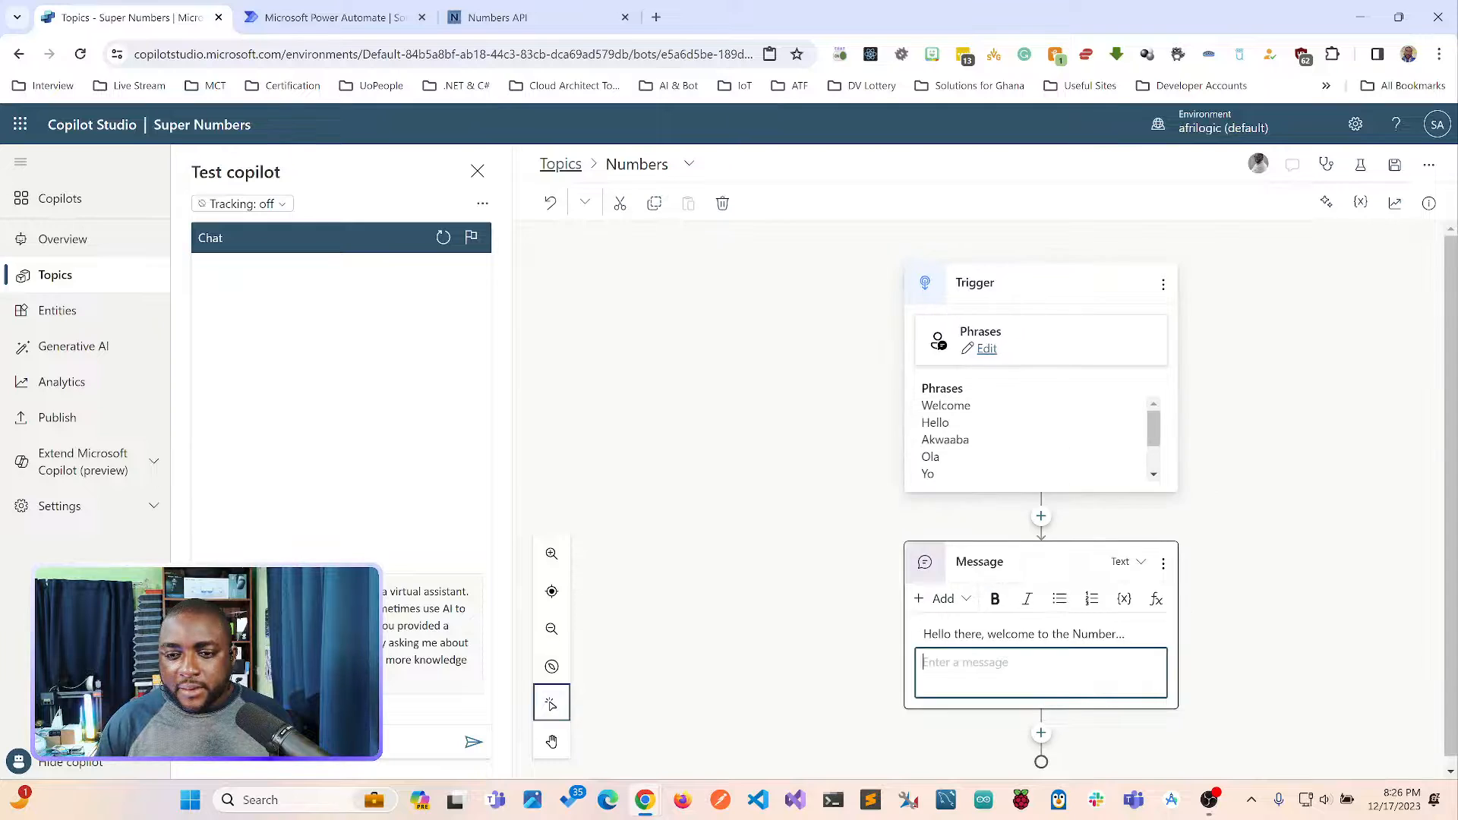
{"action": "type", "text": "A"}
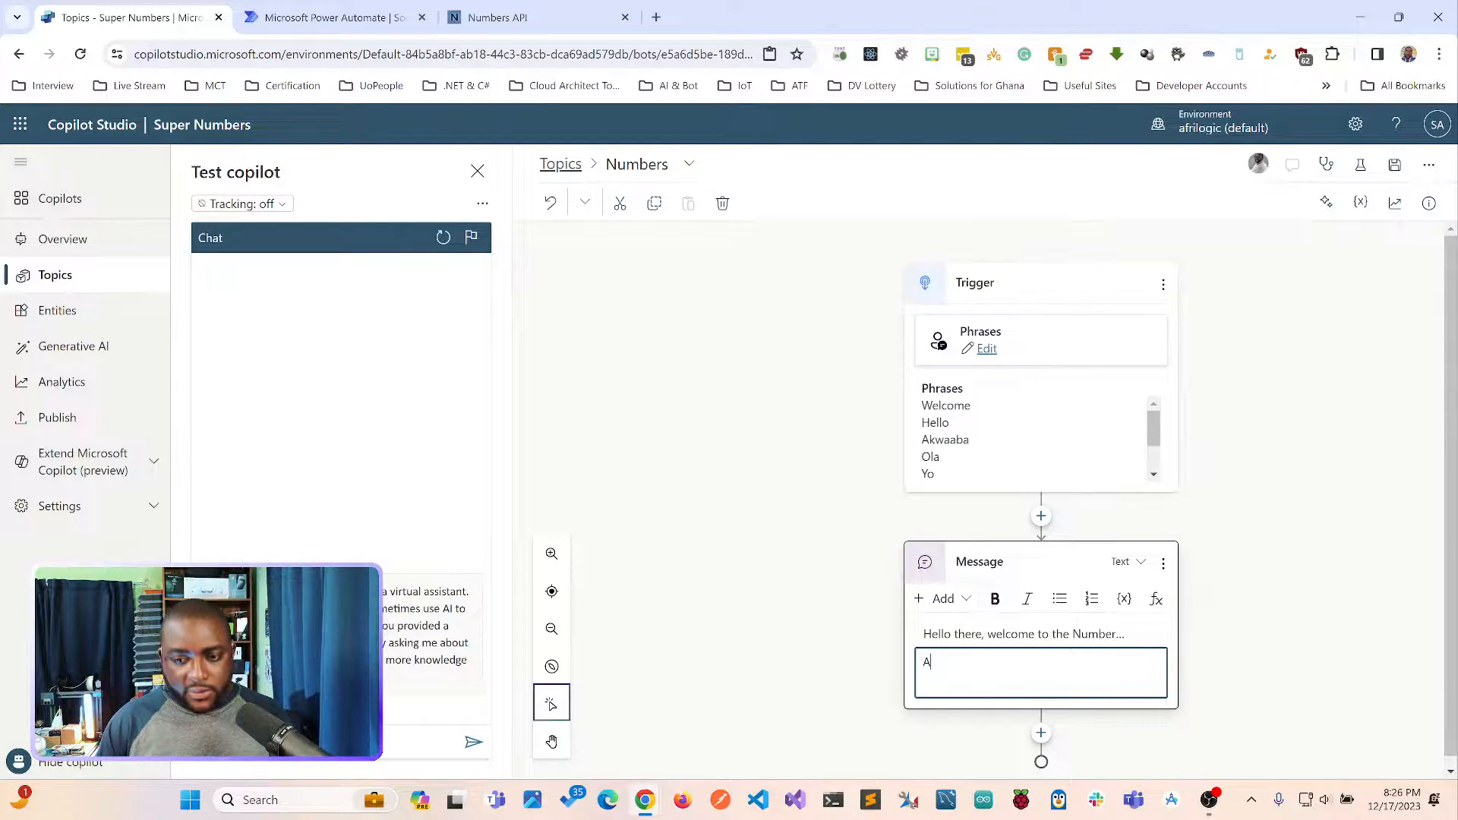
{"action": "type", "text": "wesome"}
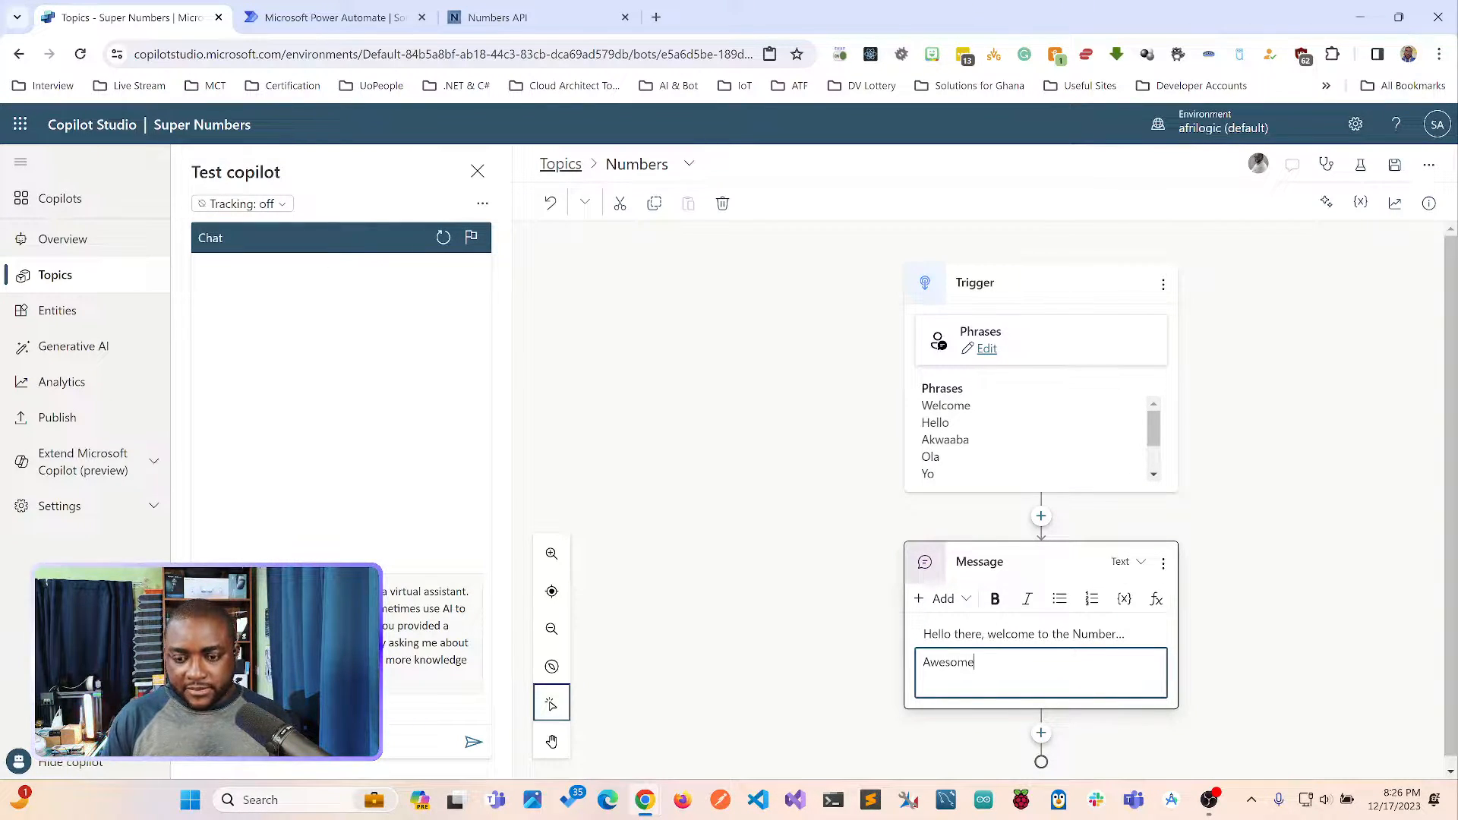
{"action": "type", "text": "! Let"}
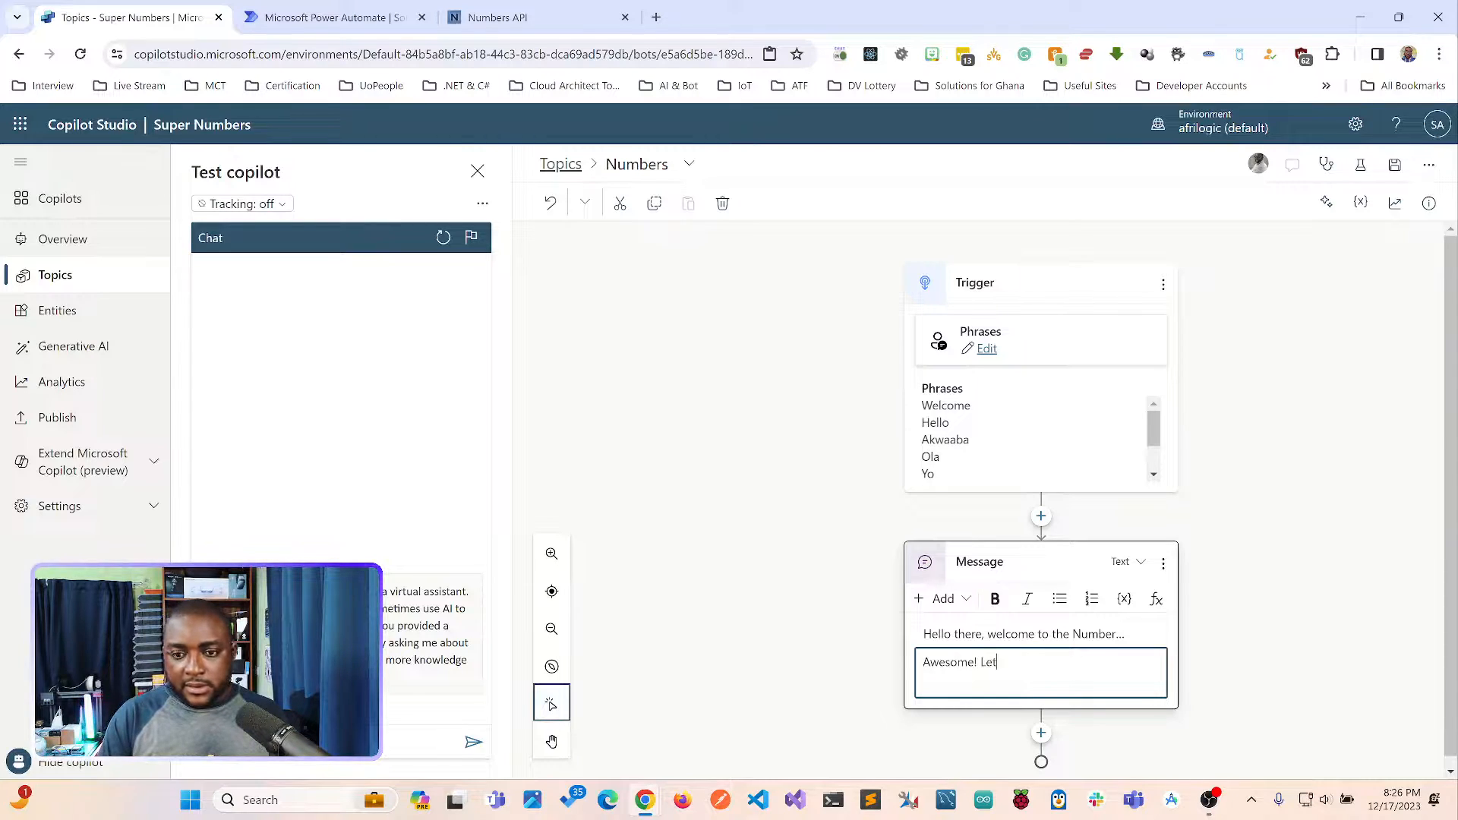
{"action": "type", "text": "'s Pl"}
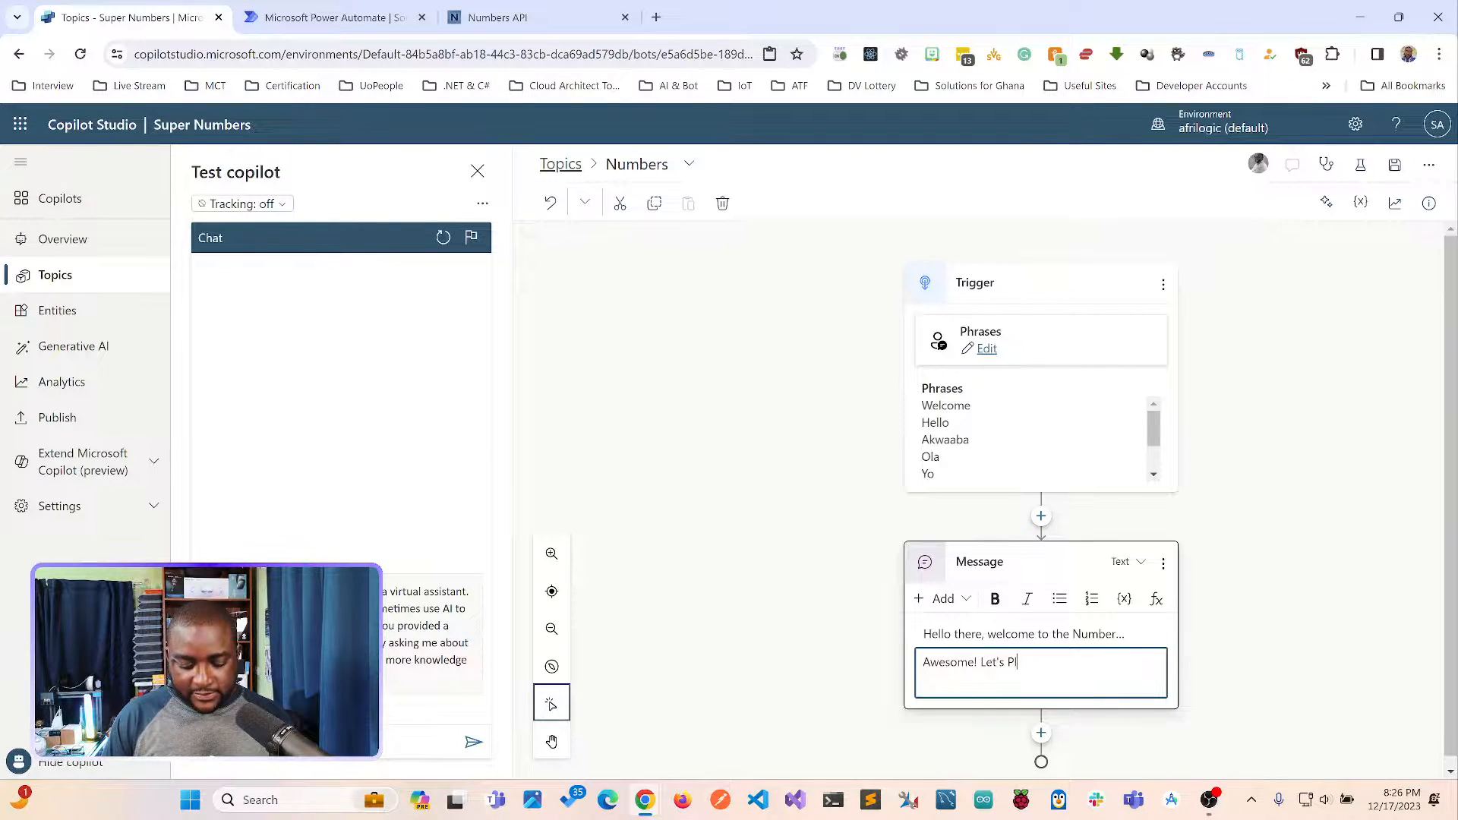
{"action": "type", "text": "ay some Numbe"}
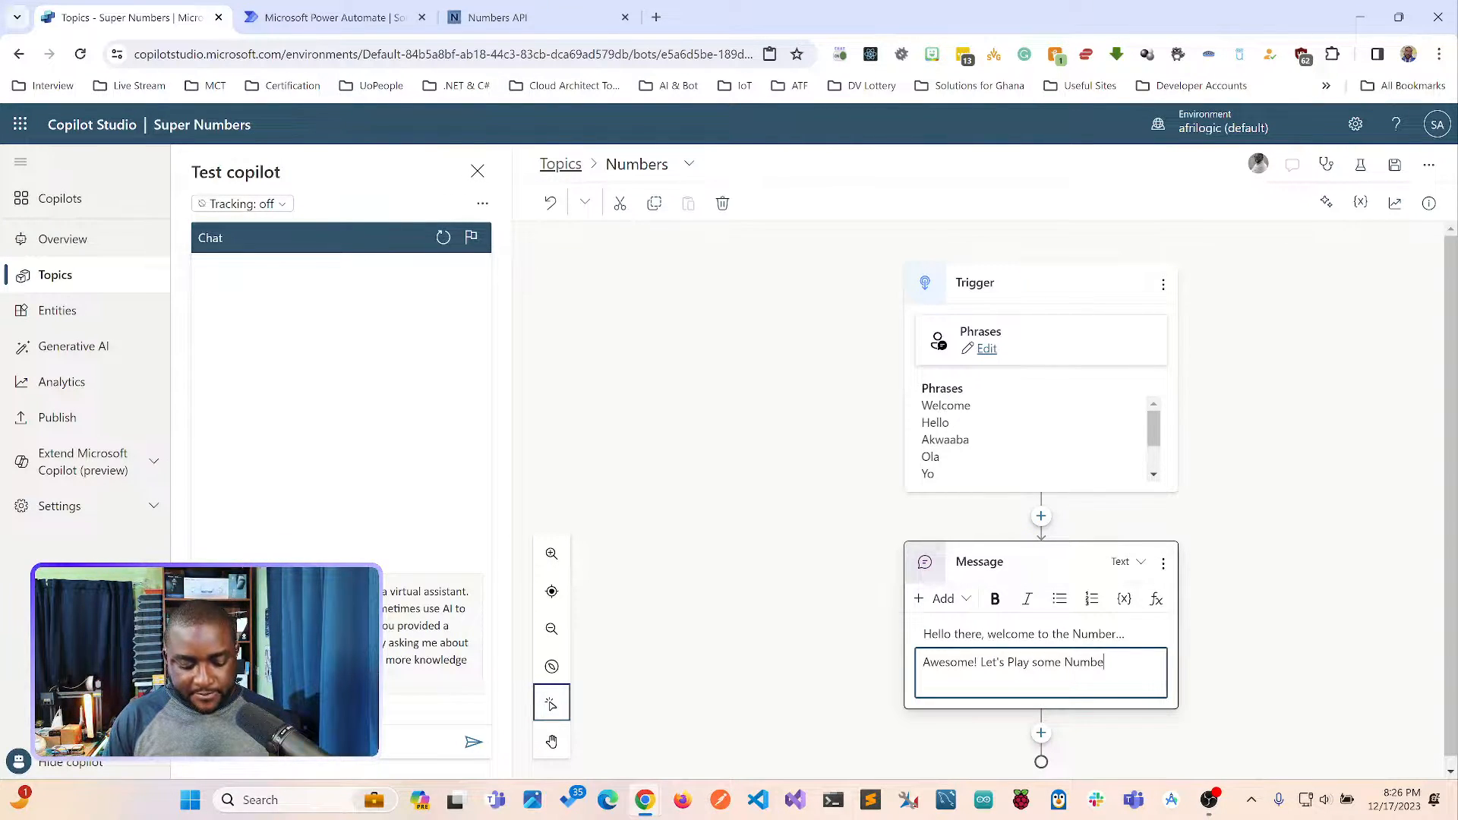
{"action": "type", "text": "rs Game"}
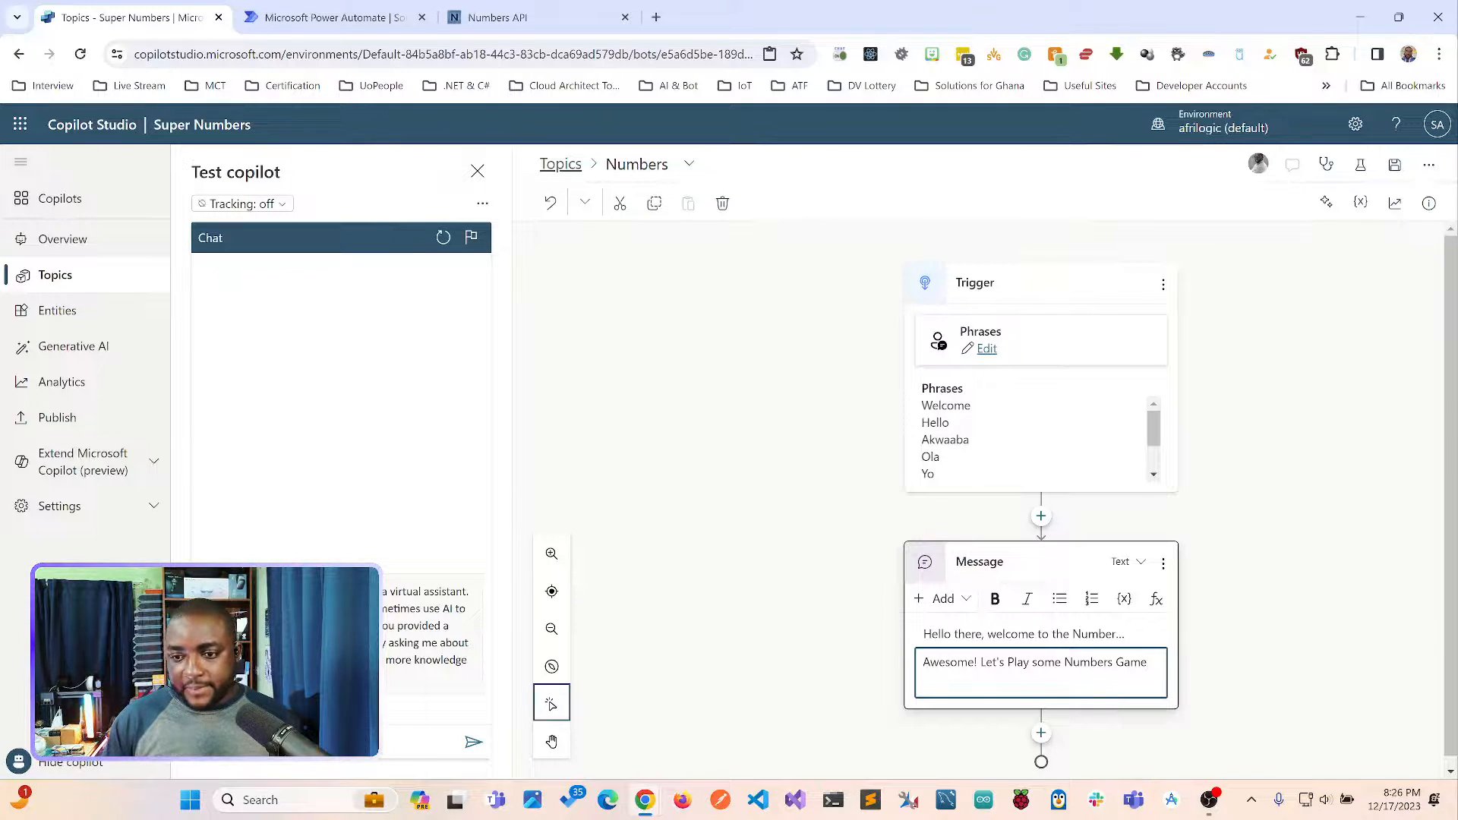
{"action": "left_click", "coordinate": [730, 342]}
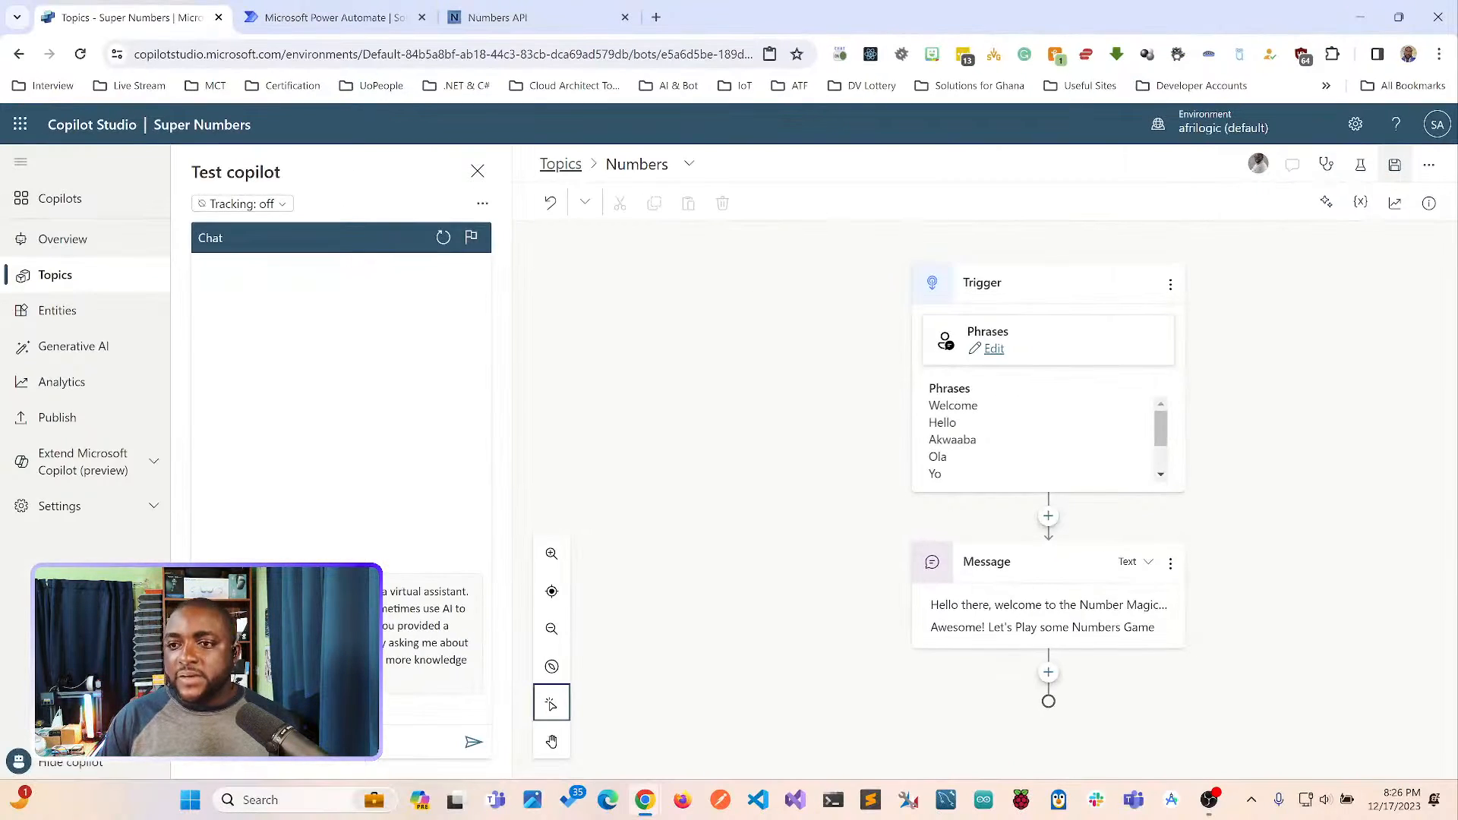
Save the Numbers topic and send "Numbers" to the copilot in the test chat.
{"action": "left_click", "coordinate": [1394, 165]}
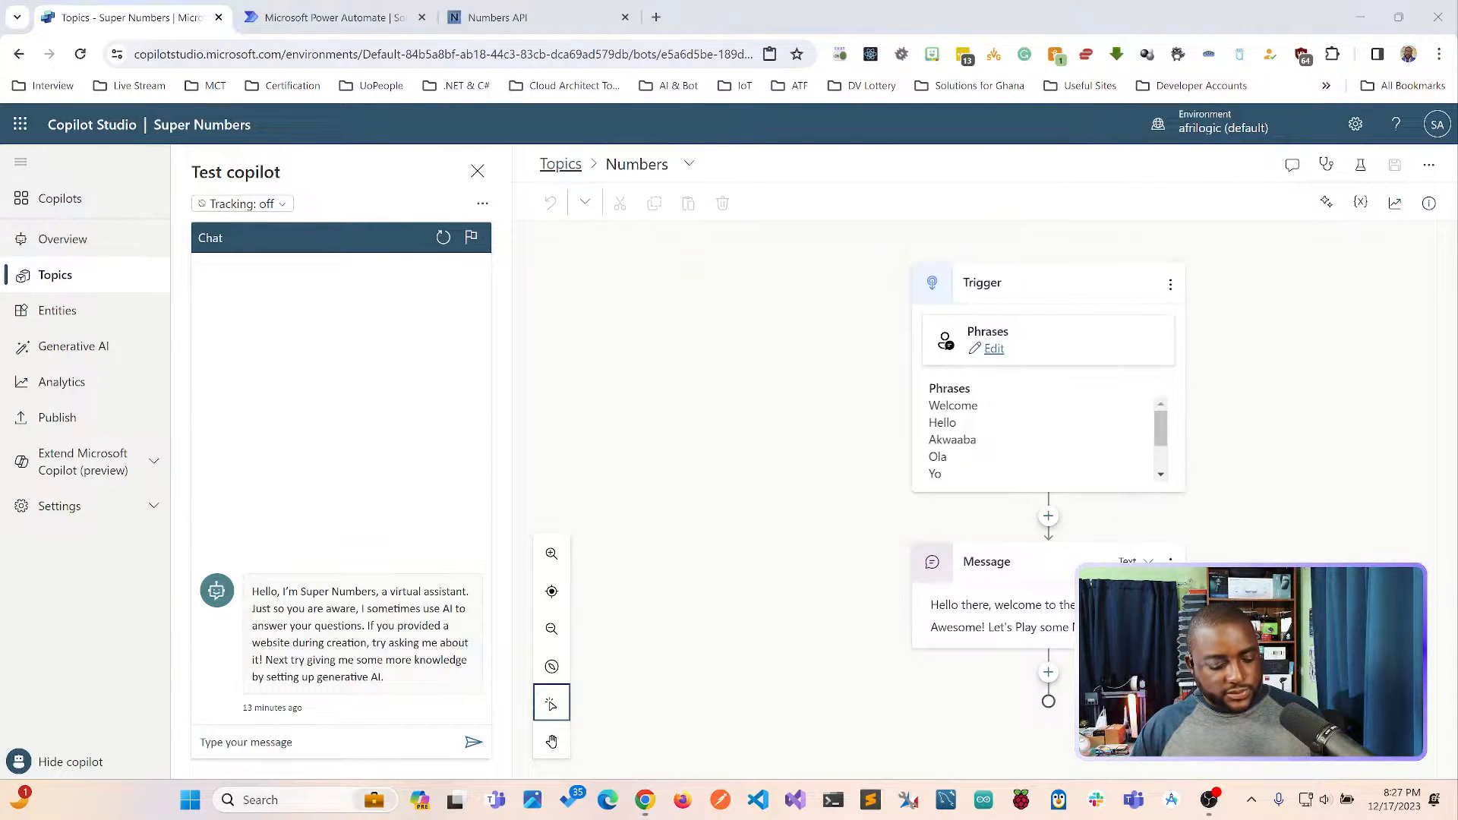
{"action": "left_click", "coordinate": [341, 410]}
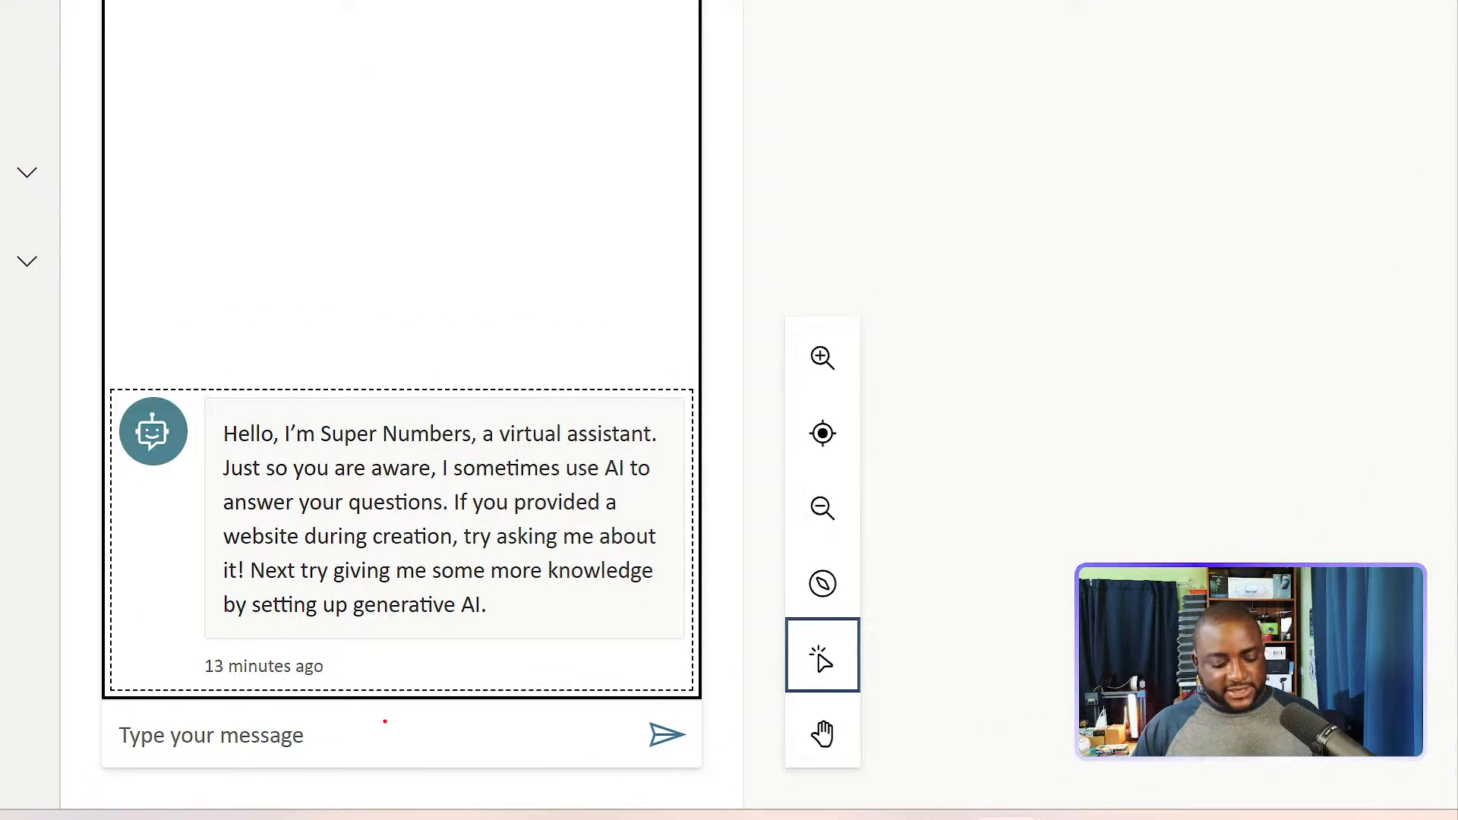
{"action": "left_click", "coordinate": [385, 721]}
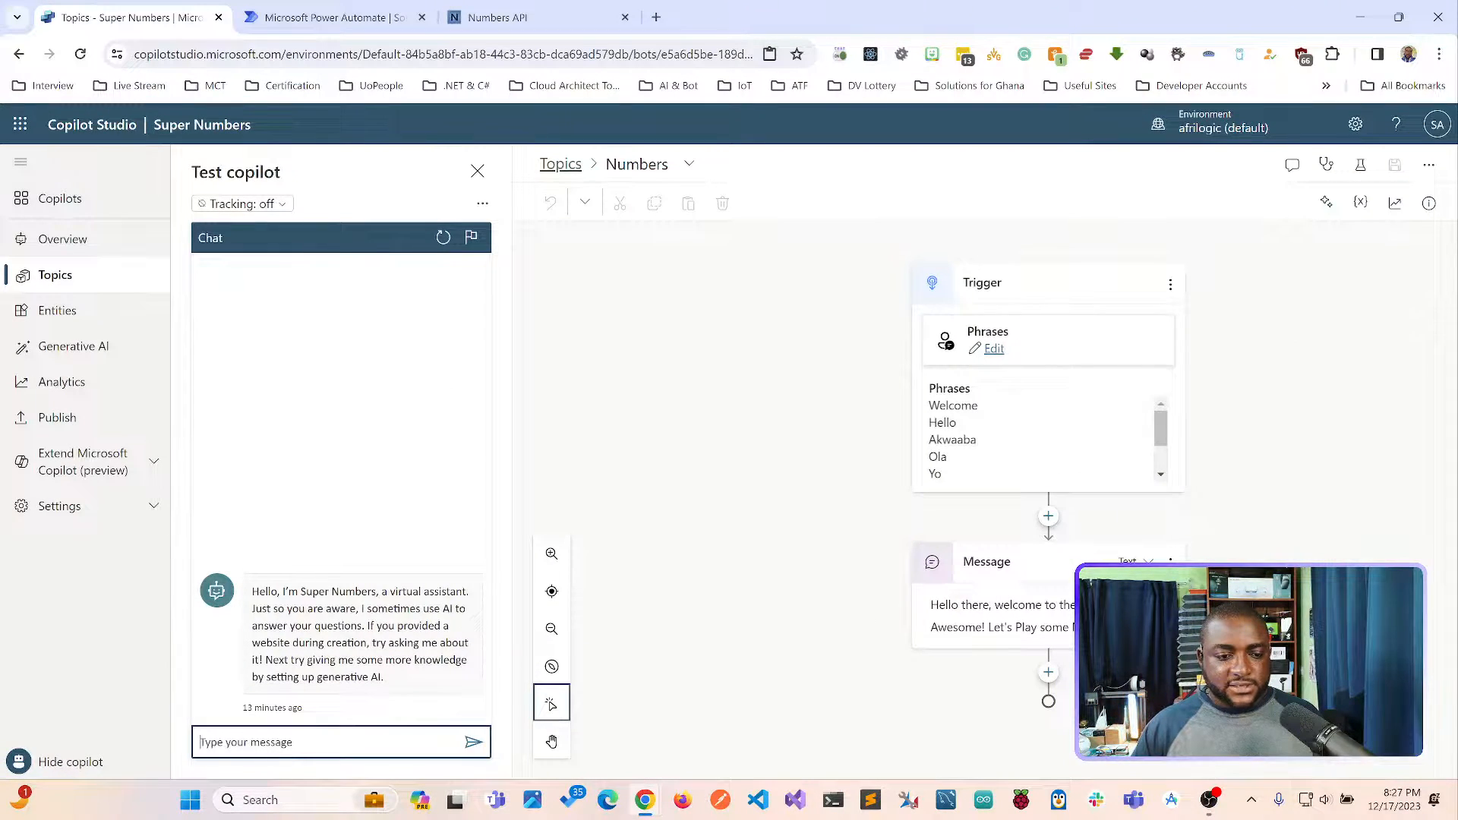
{"action": "type", "text": "Numbers"}
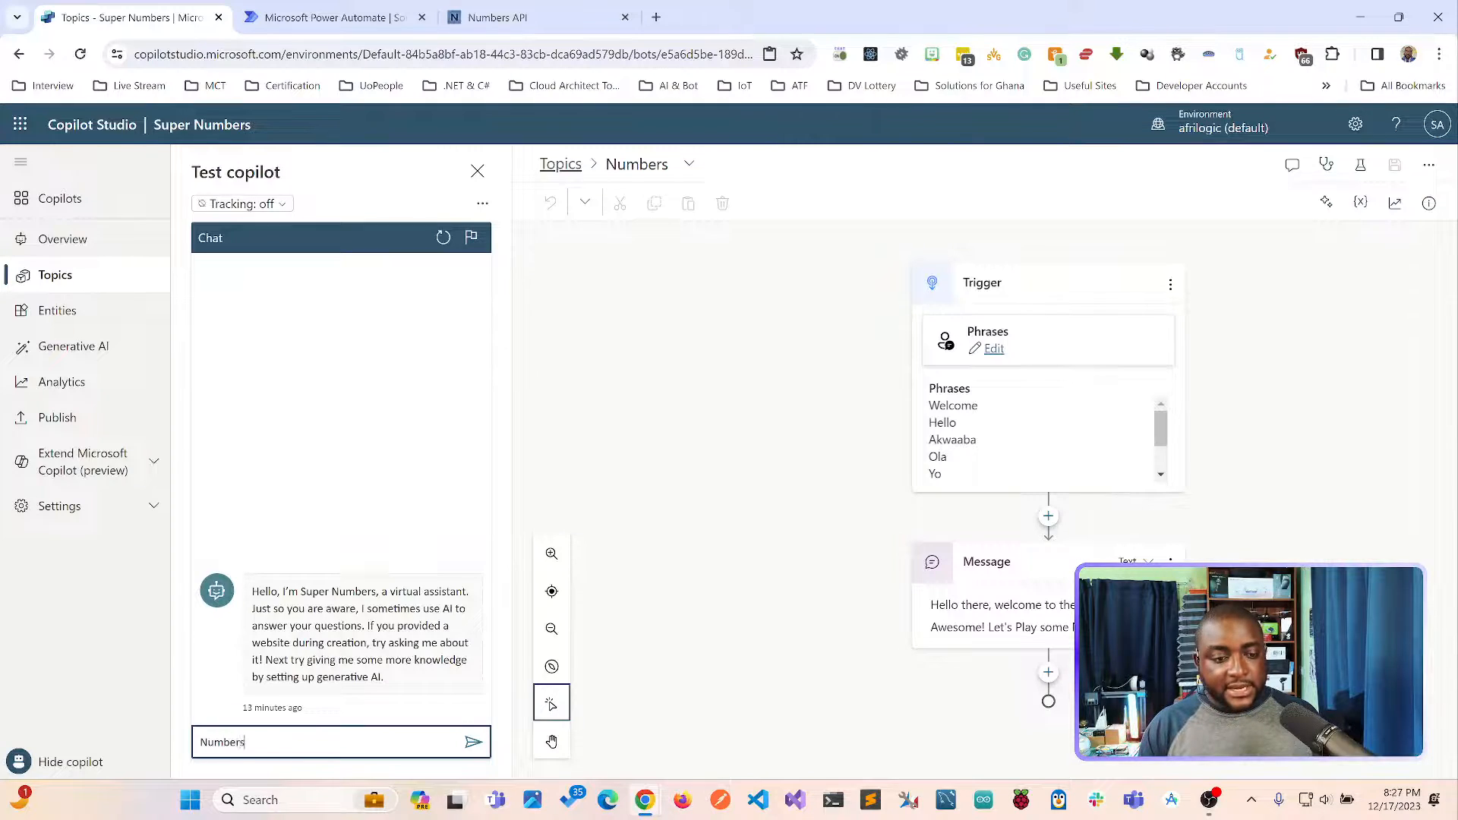
{"action": "key", "text": "Return"}
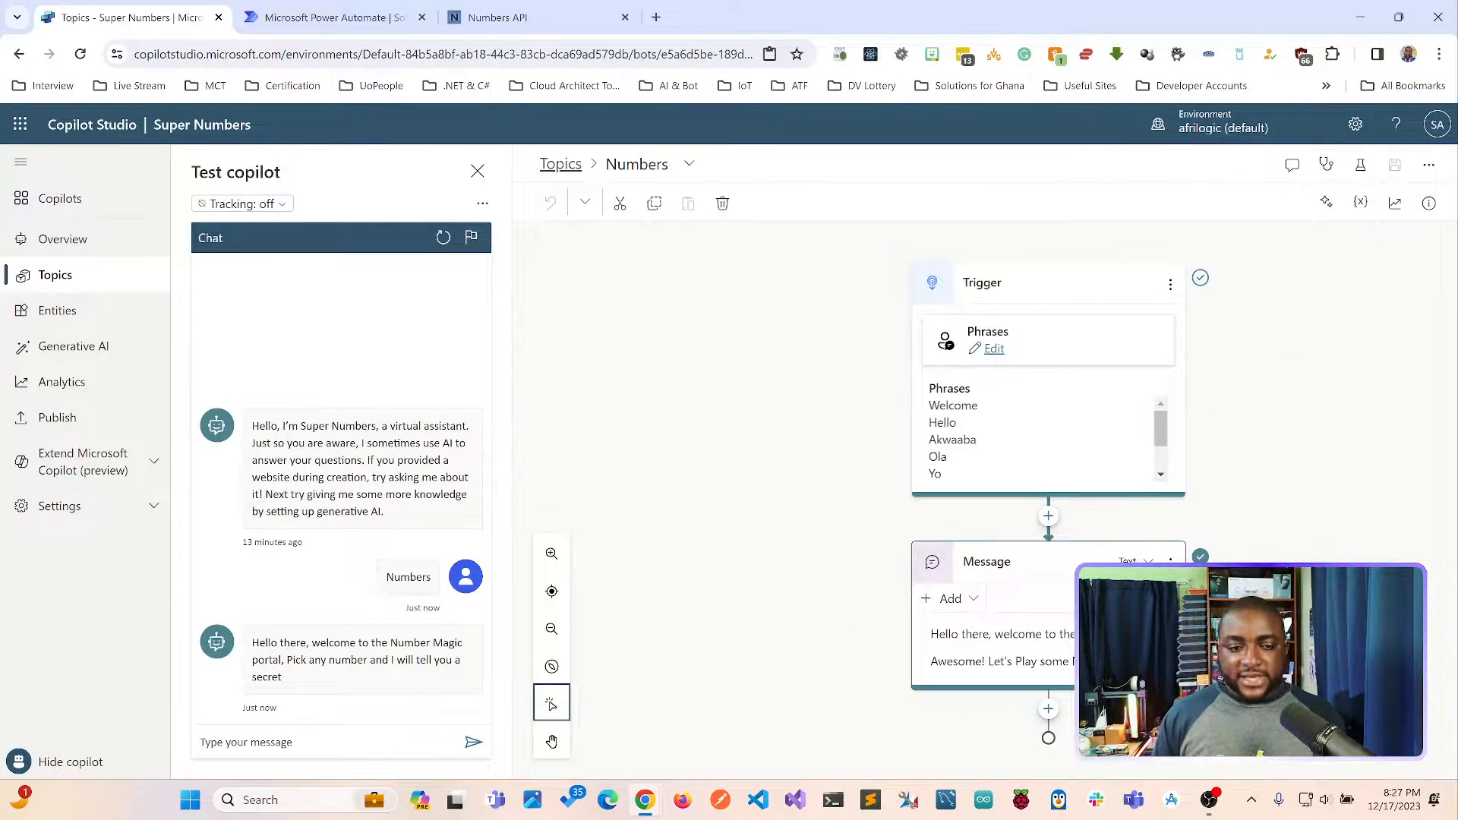
Test the trigger phrase "Akwaaba" in the test chat.
{"action": "left_click", "coordinate": [326, 742]}
{"action": "type", "text": "Ak"}
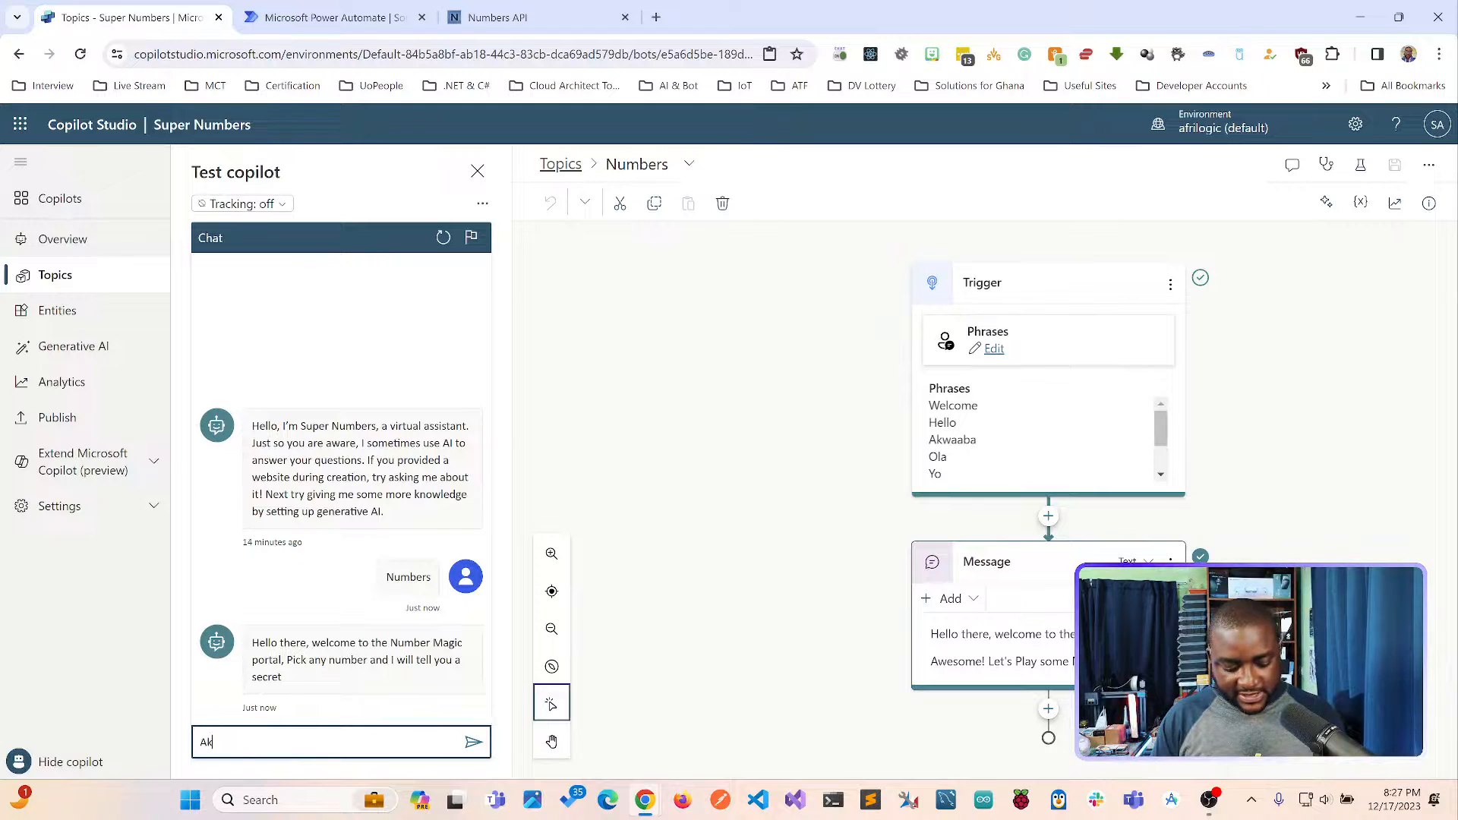
{"action": "type", "text": "waaba"}
{"action": "key", "text": "Return"}
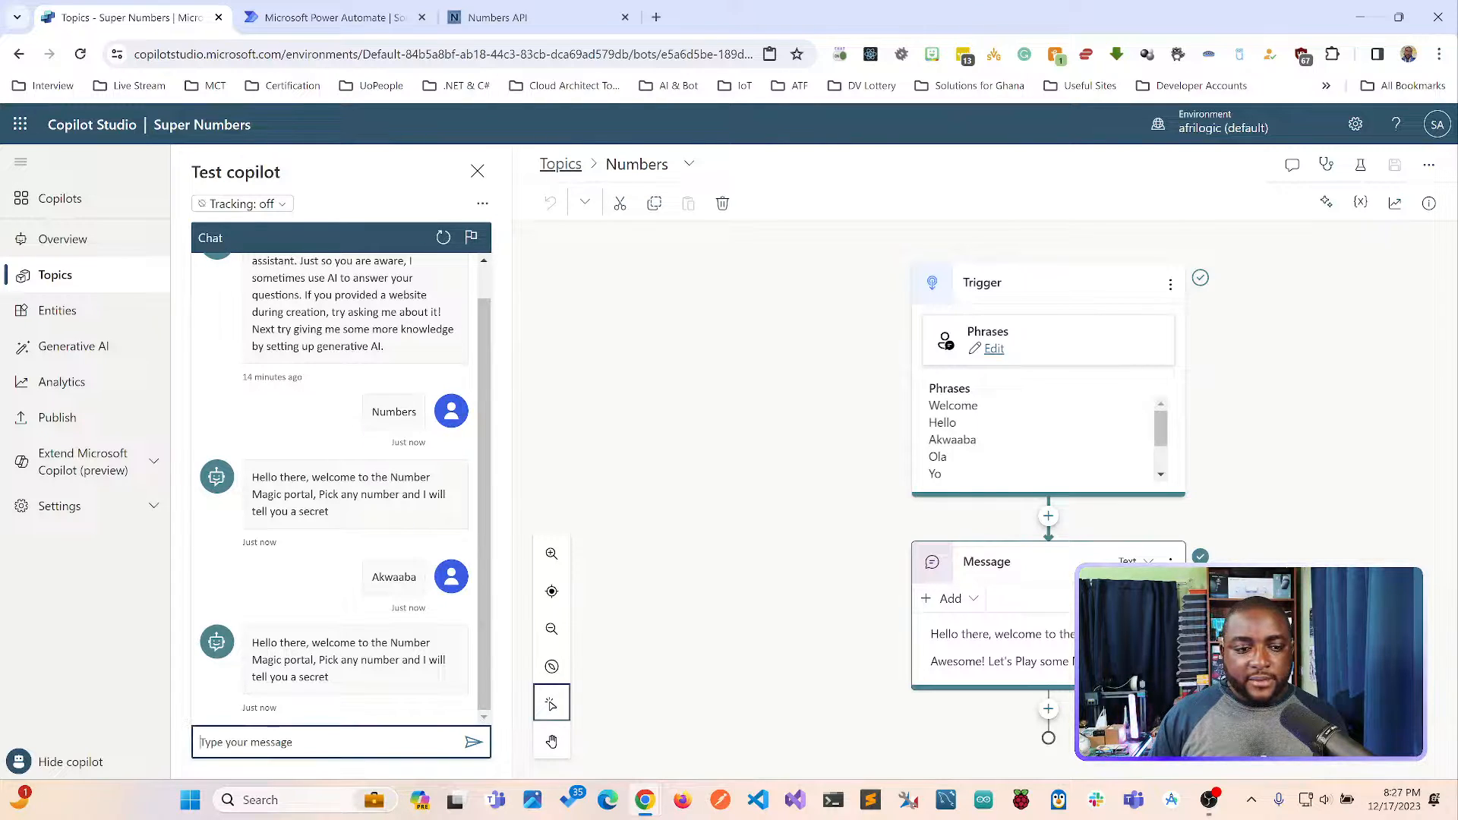
Send "Hello" and "yo" in the test chat to test these greetings.
{"action": "type", "text": "He"}
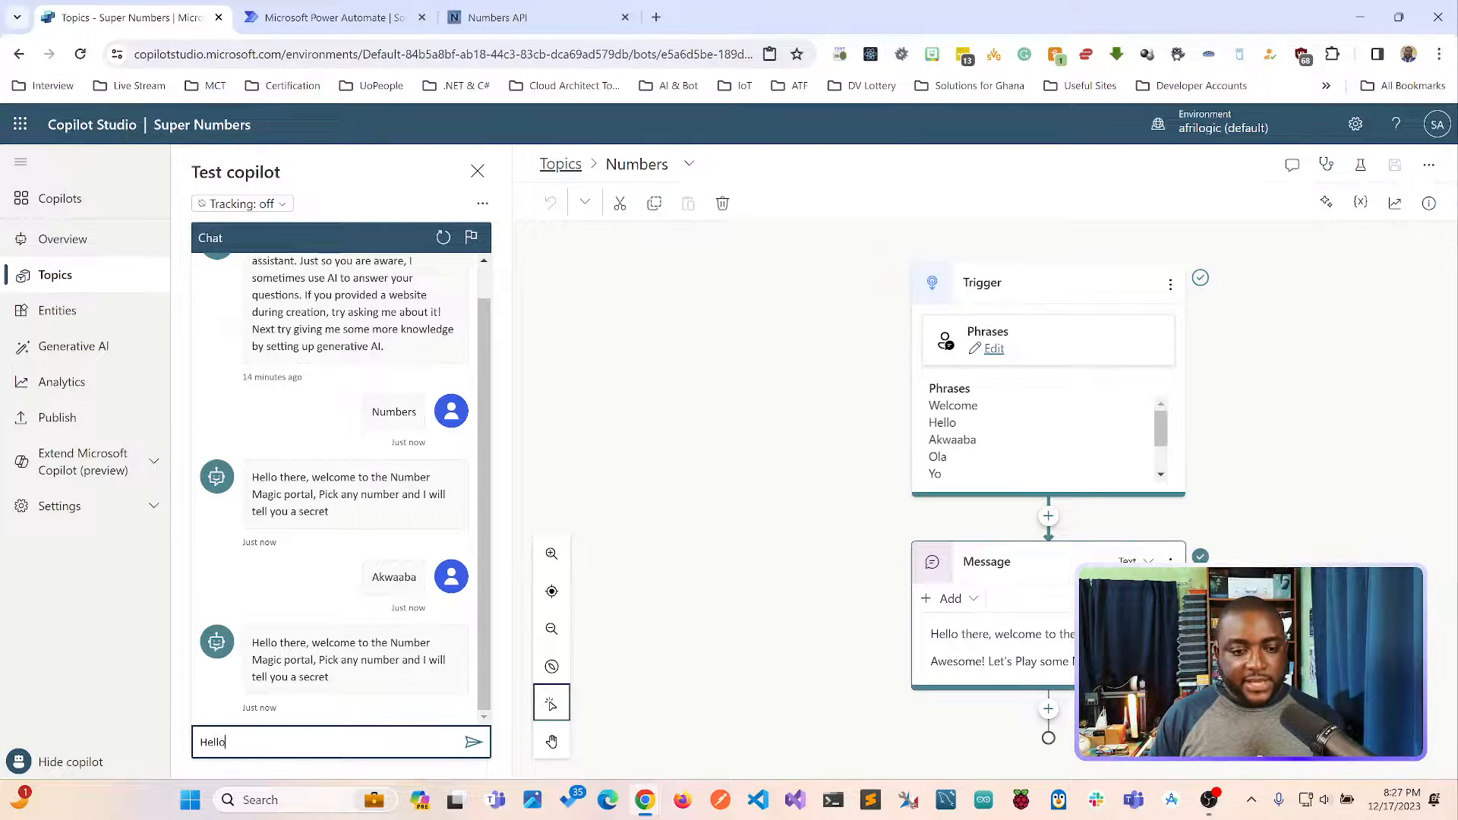
{"action": "type", "text": "llo"}
{"action": "key", "text": "Return"}
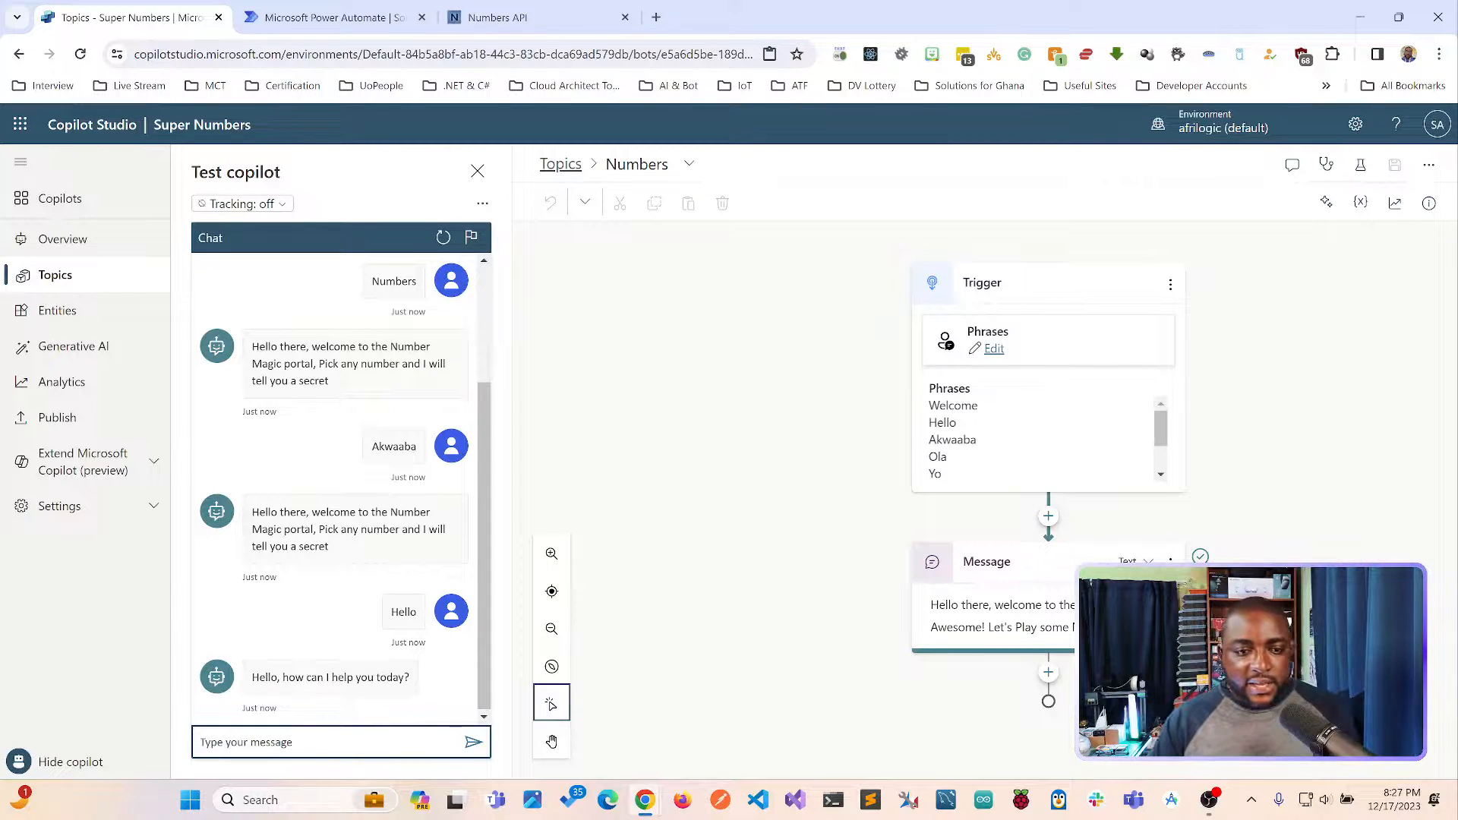
{"action": "left_click", "coordinate": [326, 742]}
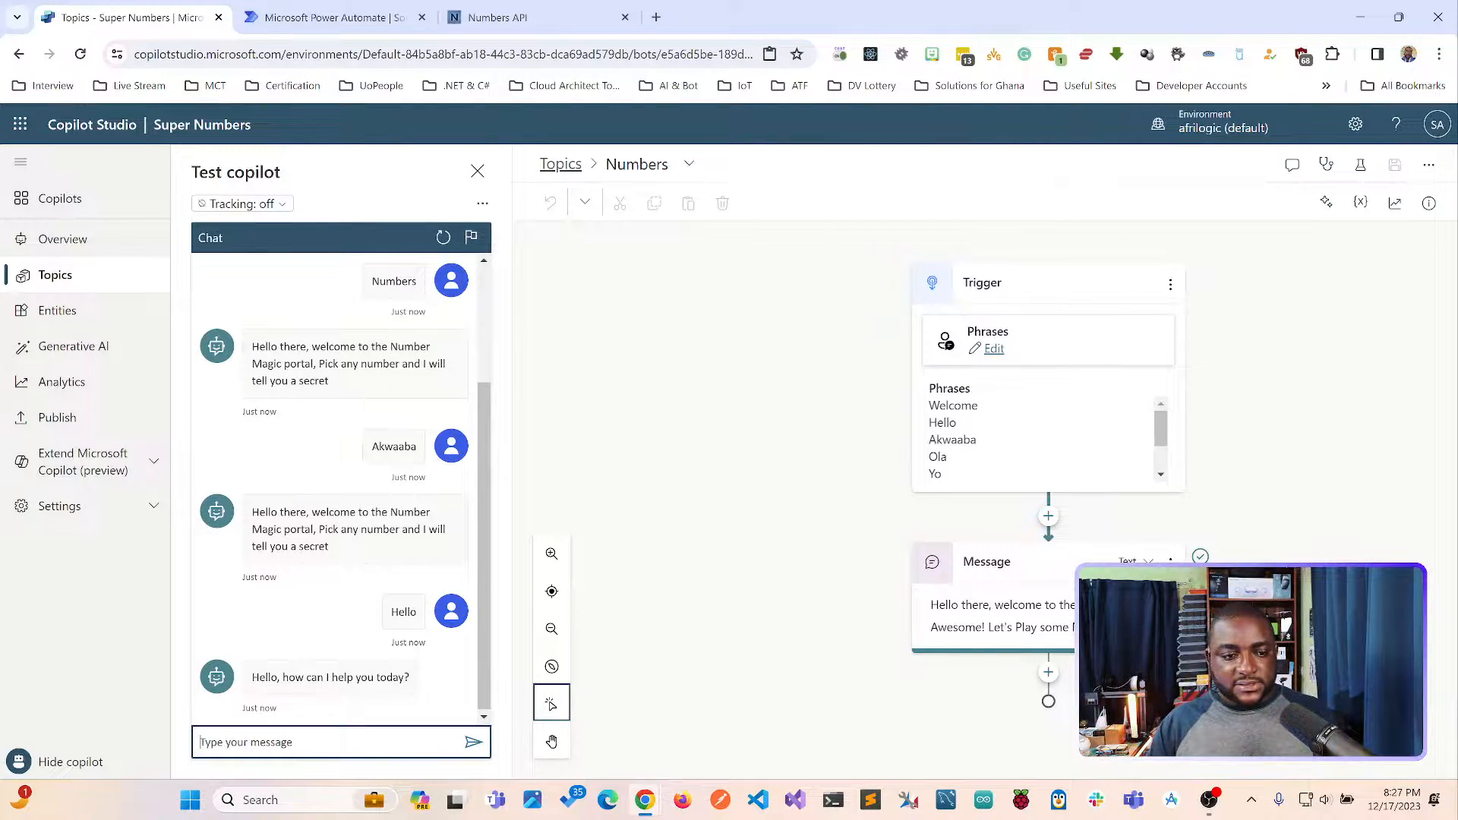
{"action": "type", "text": "yo"}
{"action": "key", "text": "Return"}
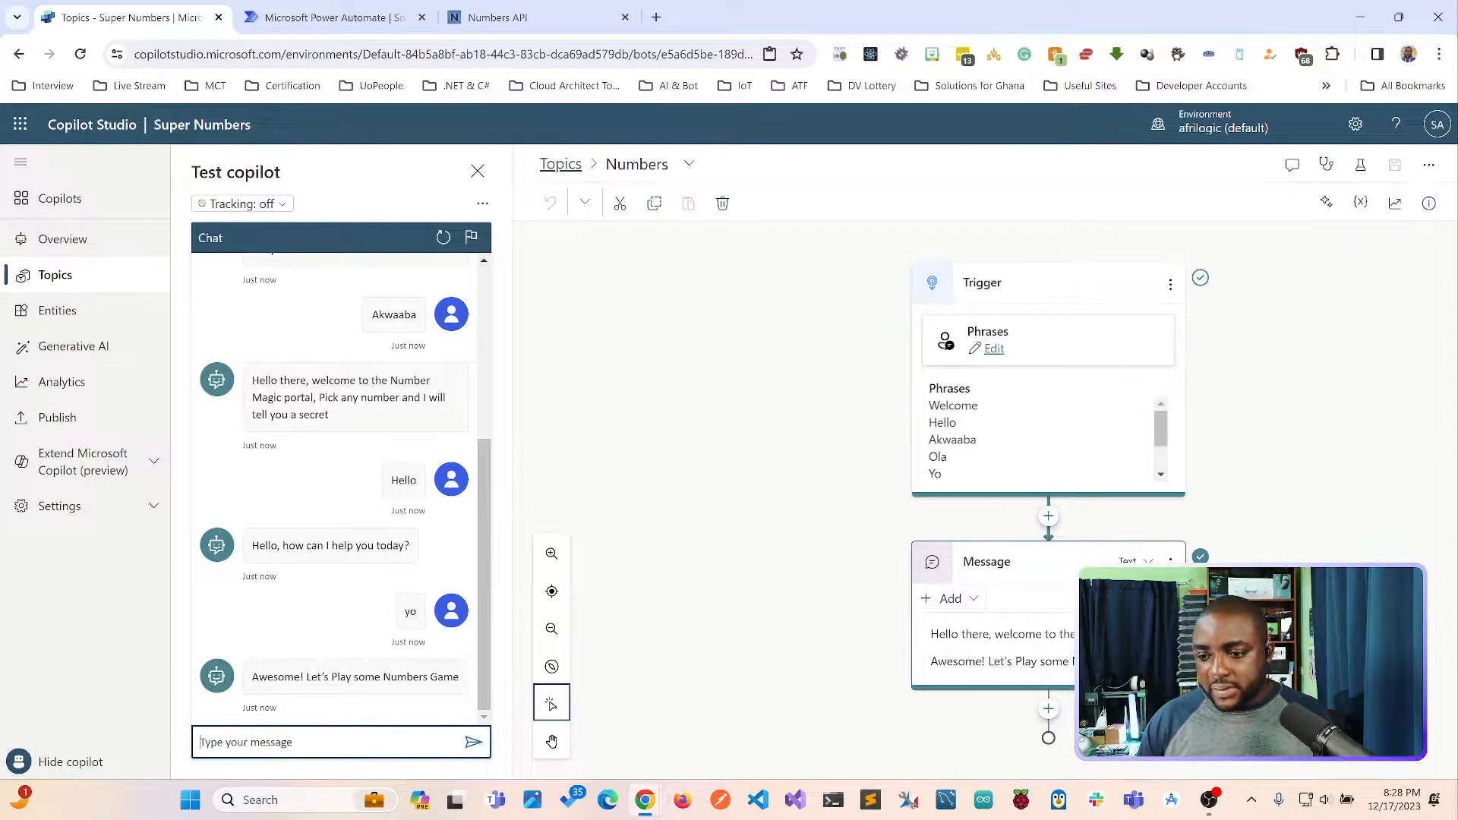
Add a question node below the greeting message that asks "What is your favourate Number?".
{"action": "left_click", "coordinate": [1048, 709]}
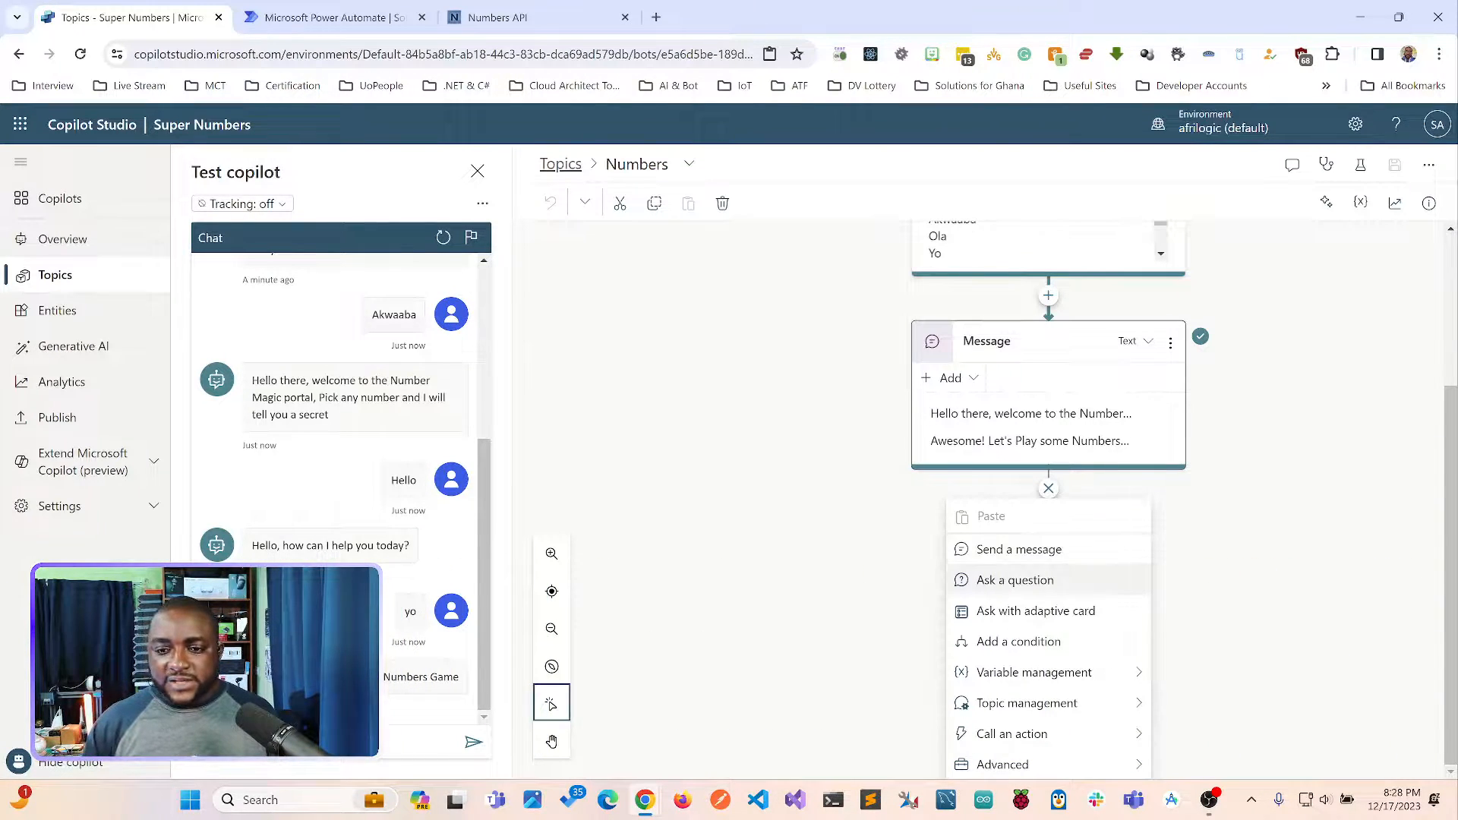
{"action": "left_click", "coordinate": [1016, 580]}
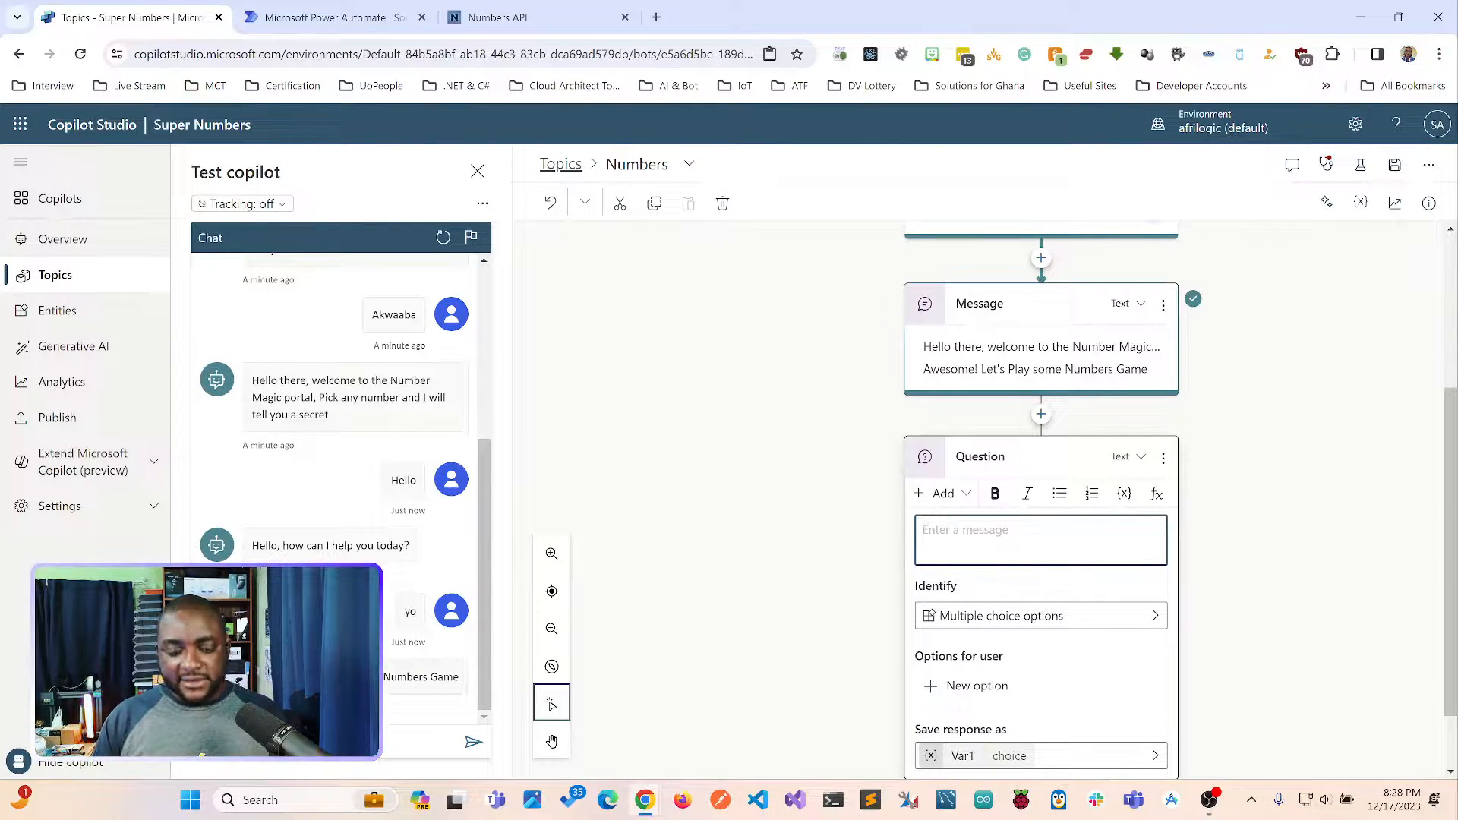
{"action": "type", "text": "Whats"}
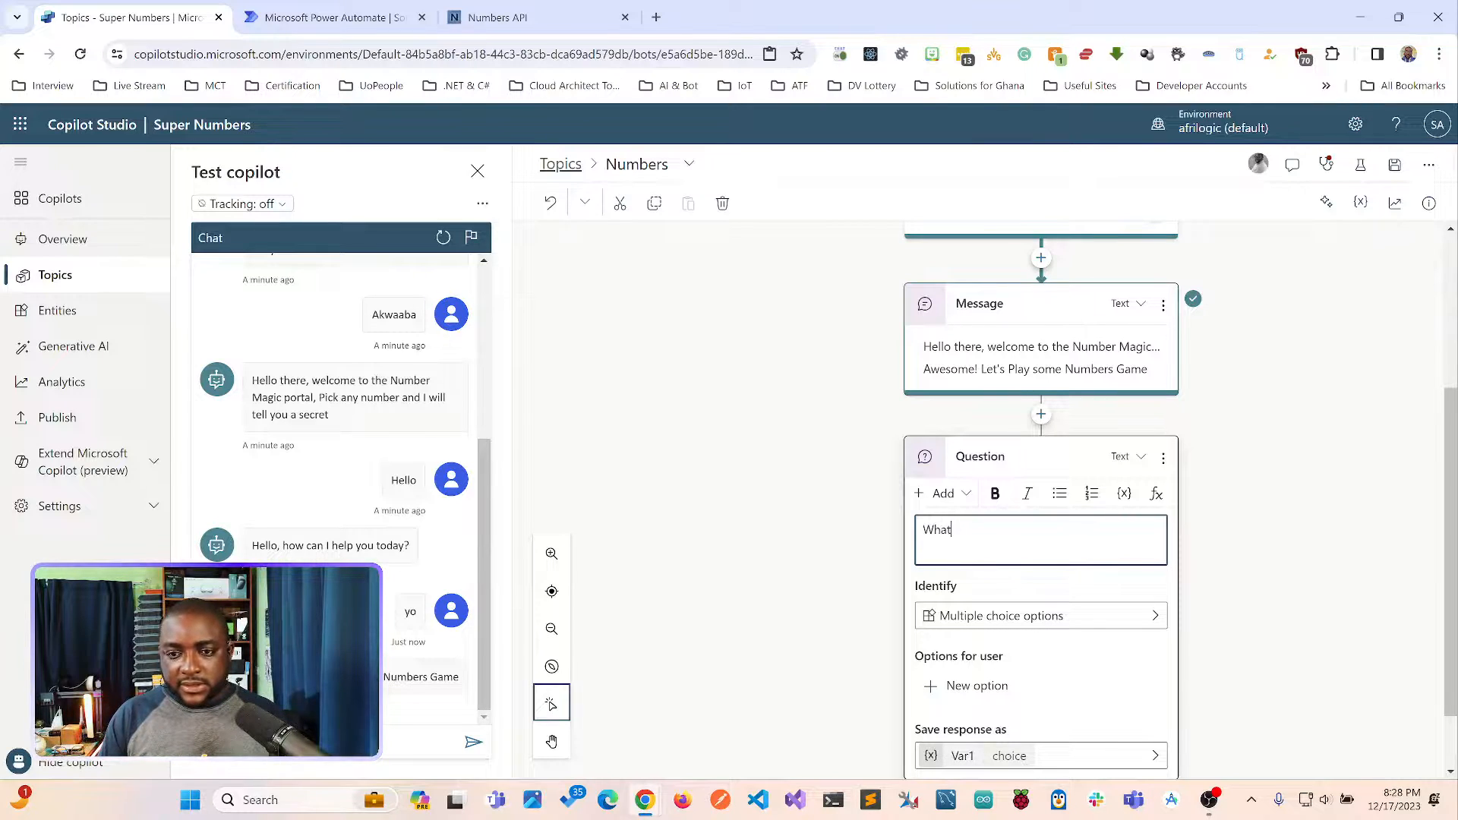
{"action": "key", "text": "BackSpace"}
{"action": "type", "text": "is yout"}
{"action": "key", "text": "BackSpace"}
{"action": "type", "text": "r"}
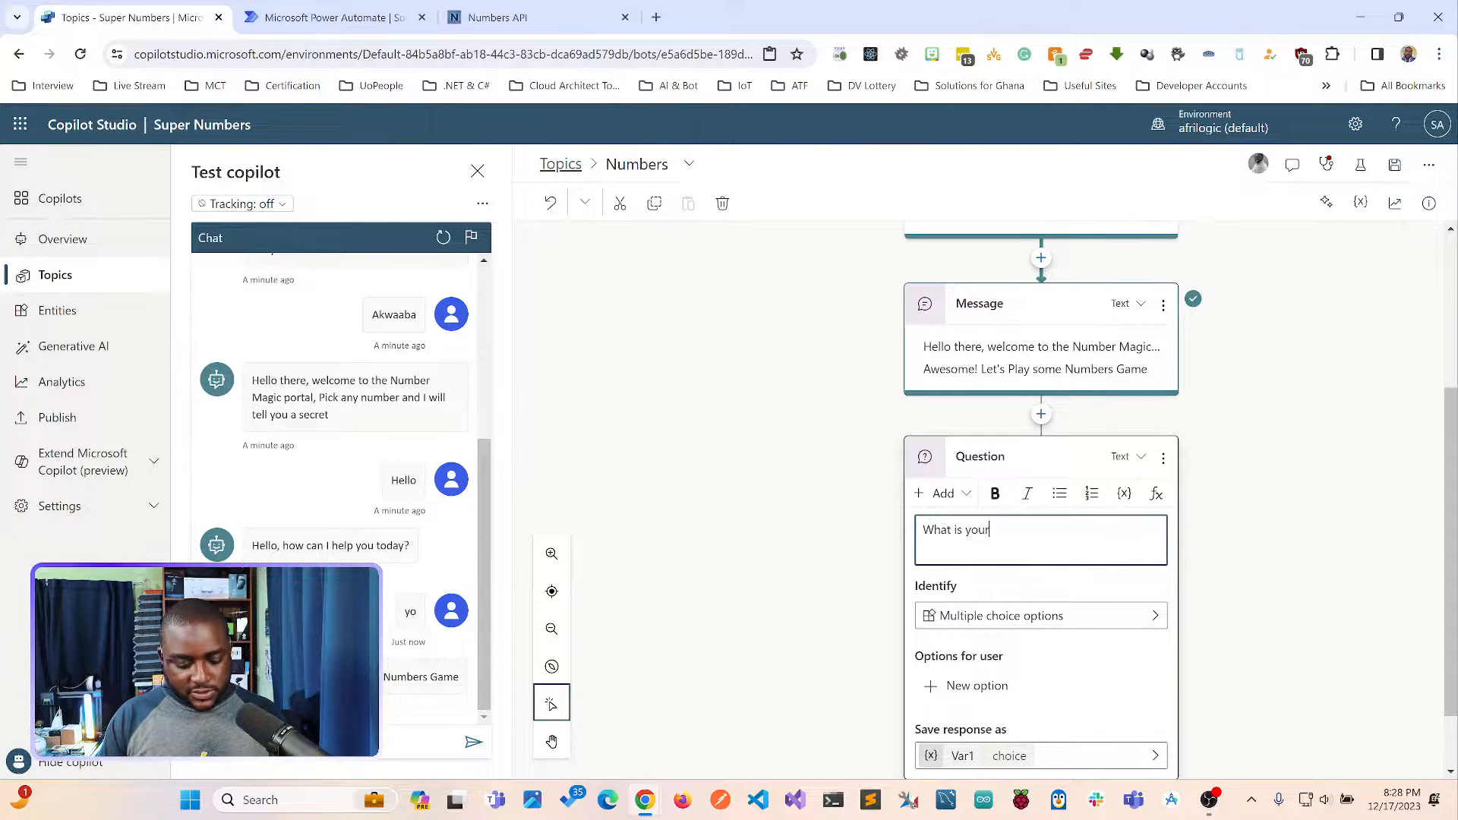
{"action": "type", "text": " favourate "}
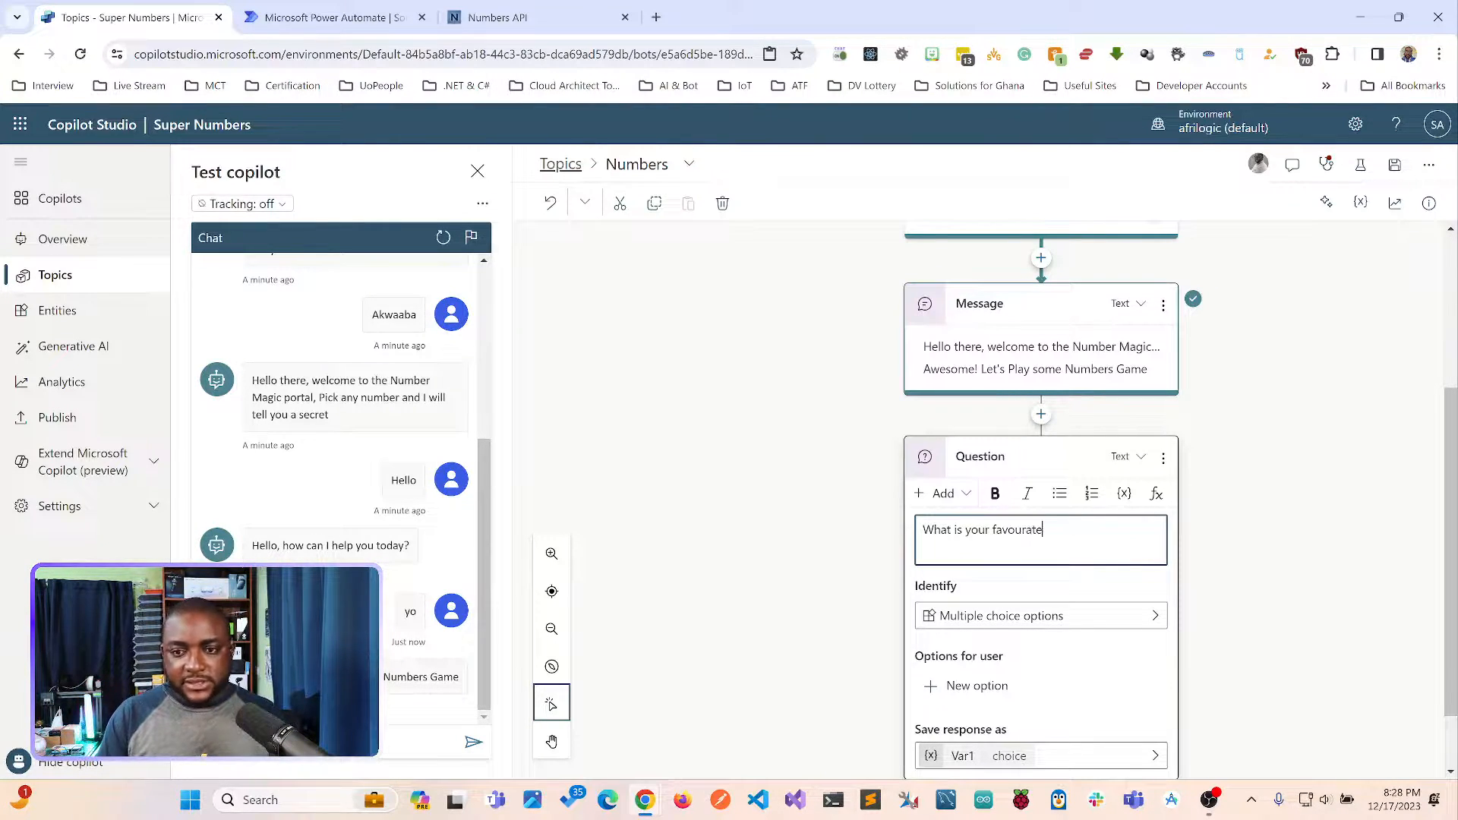
{"action": "type", "text": "Number?"}
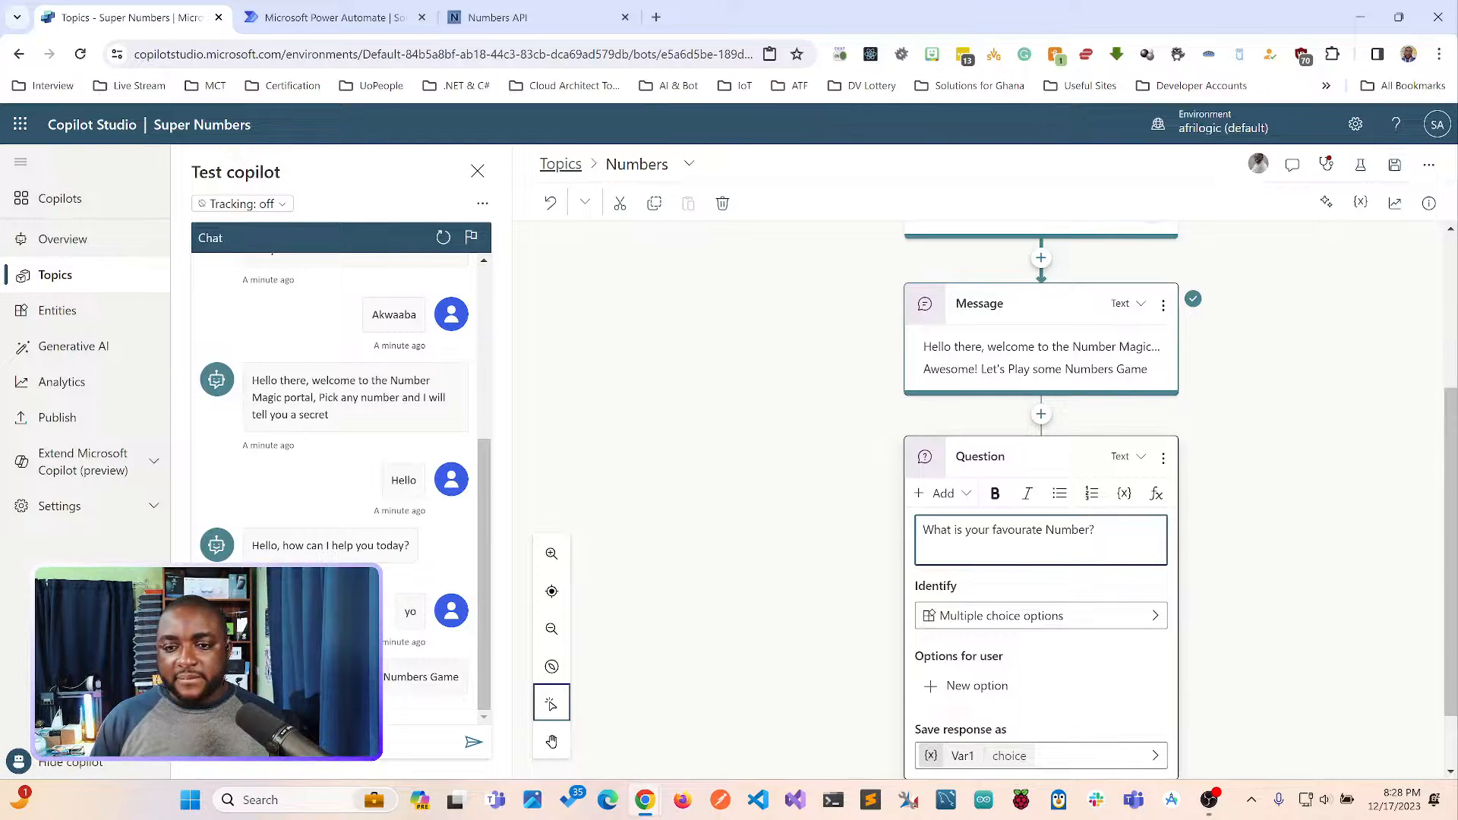
Review the content types that can be added to the question and select its full text.
{"action": "left_click", "coordinate": [943, 494]}
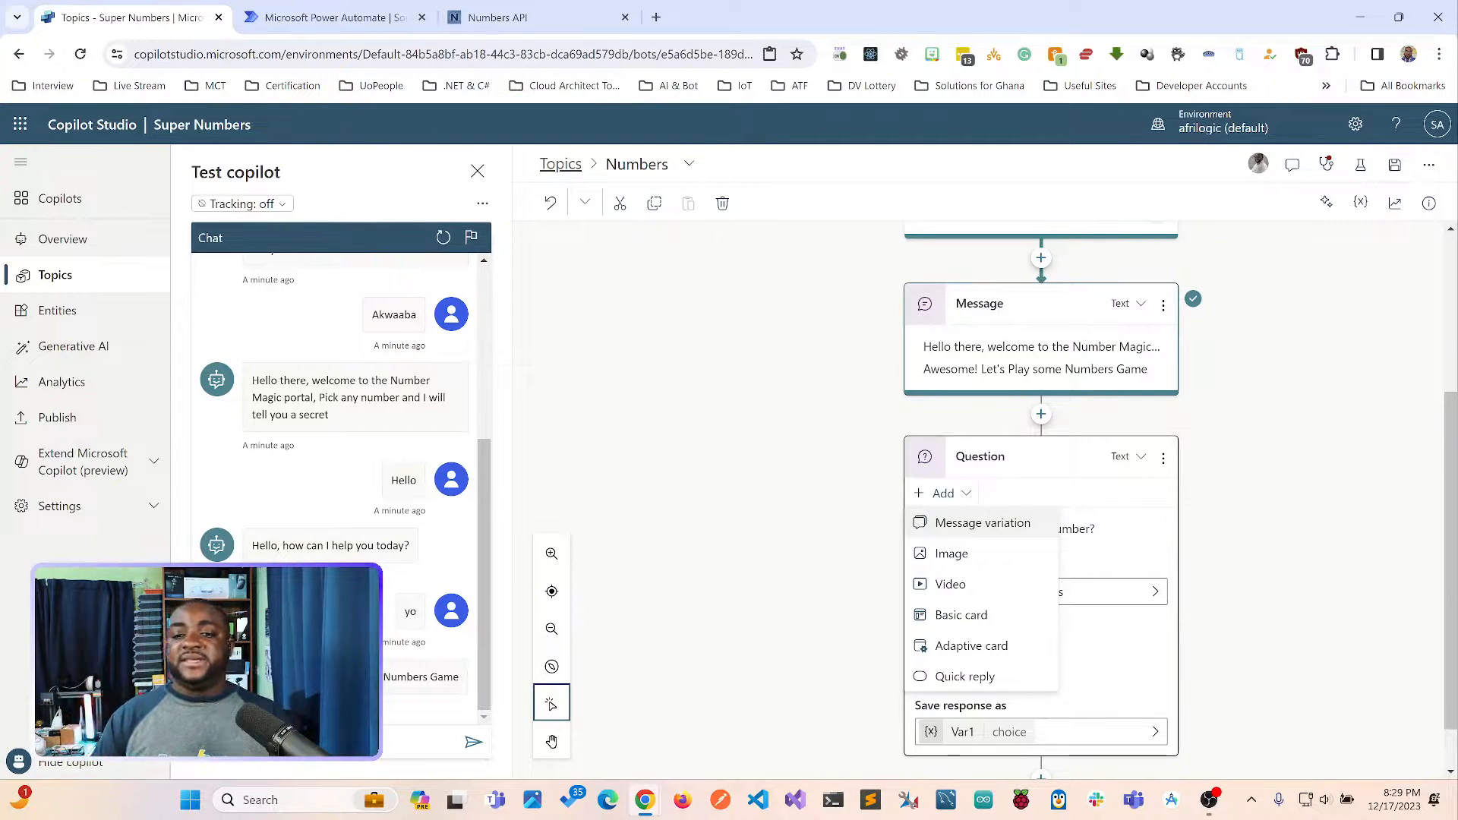
{"action": "left_click", "coordinate": [1105, 560]}
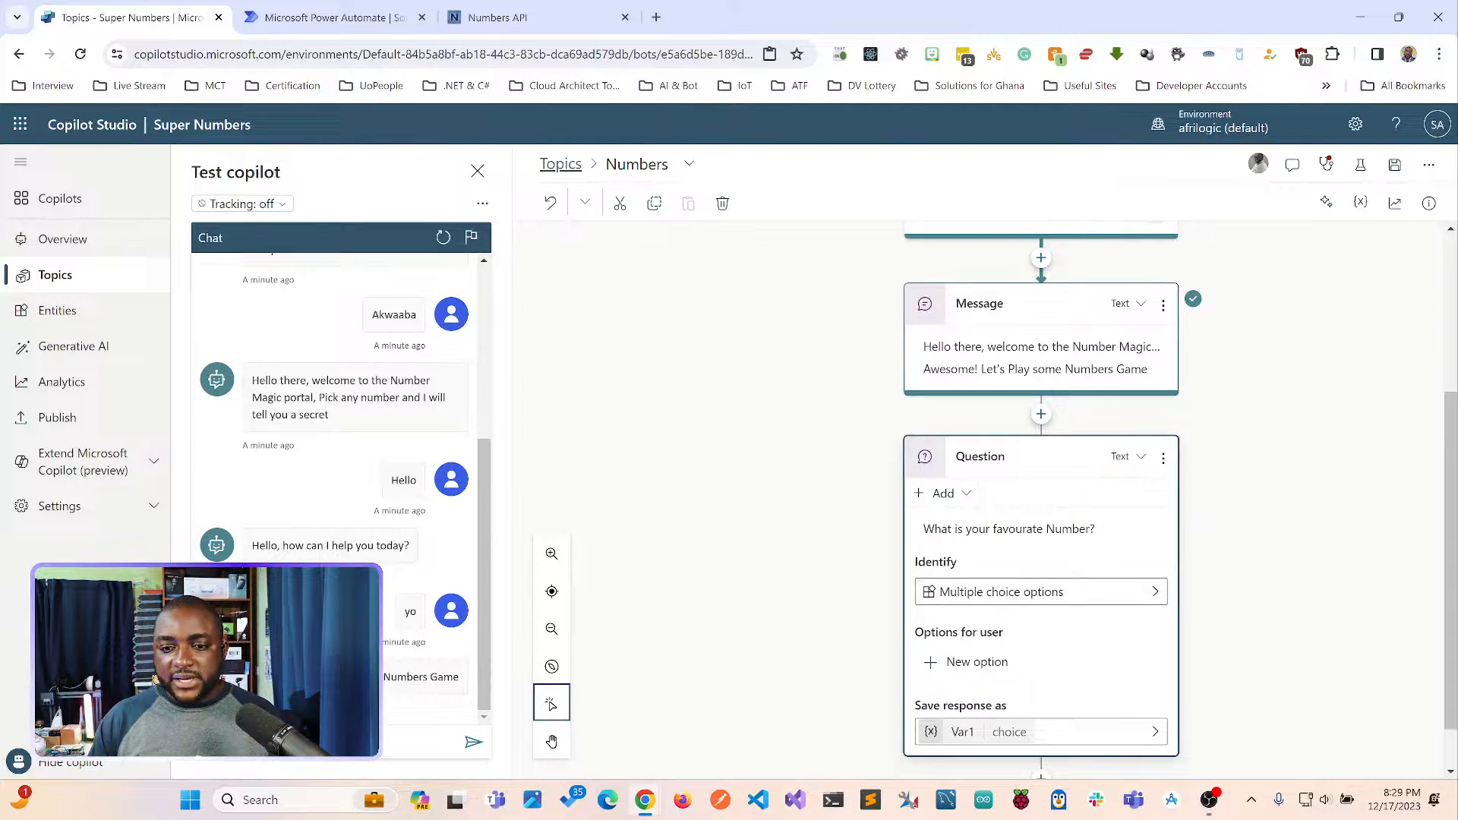
{"action": "left_click", "coordinate": [1096, 530]}
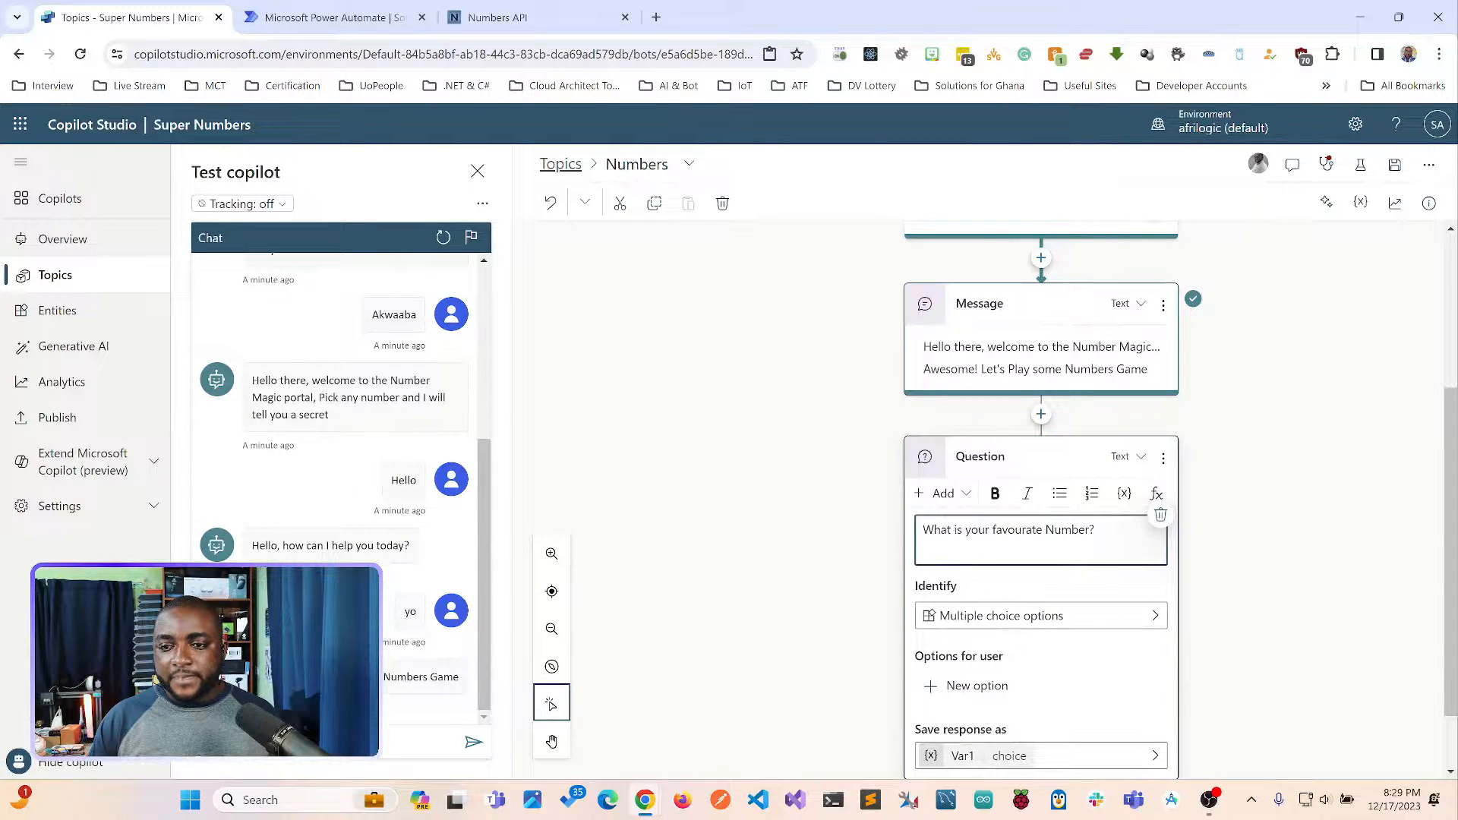
{"action": "left_click_drag", "start_coordinate": [1096, 529], "coordinate": [921, 529]}
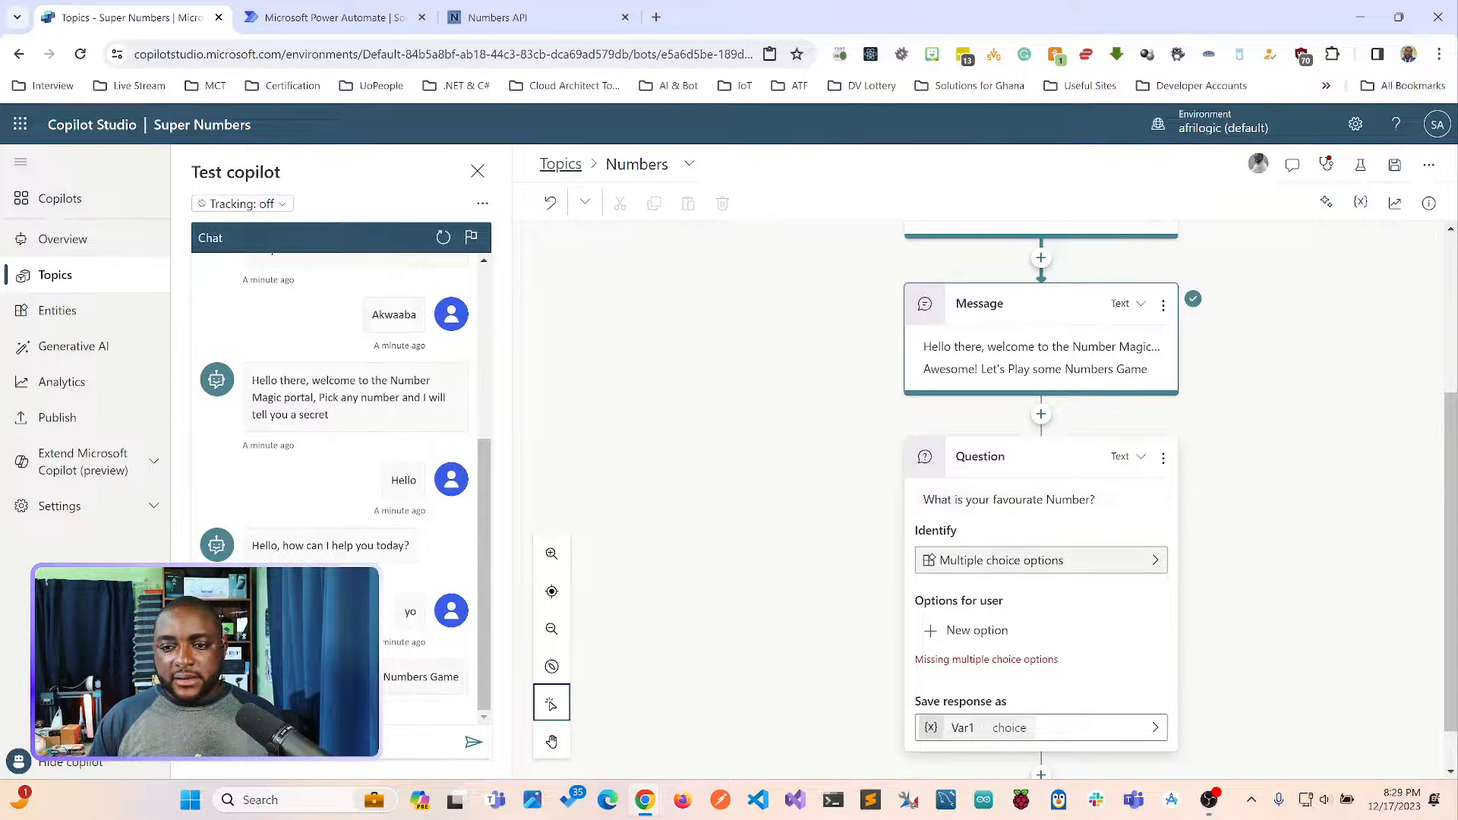
{"action": "left_click", "coordinate": [1096, 499]}
{"action": "left_click_drag", "start_coordinate": [1094, 502], "coordinate": [922, 502]}
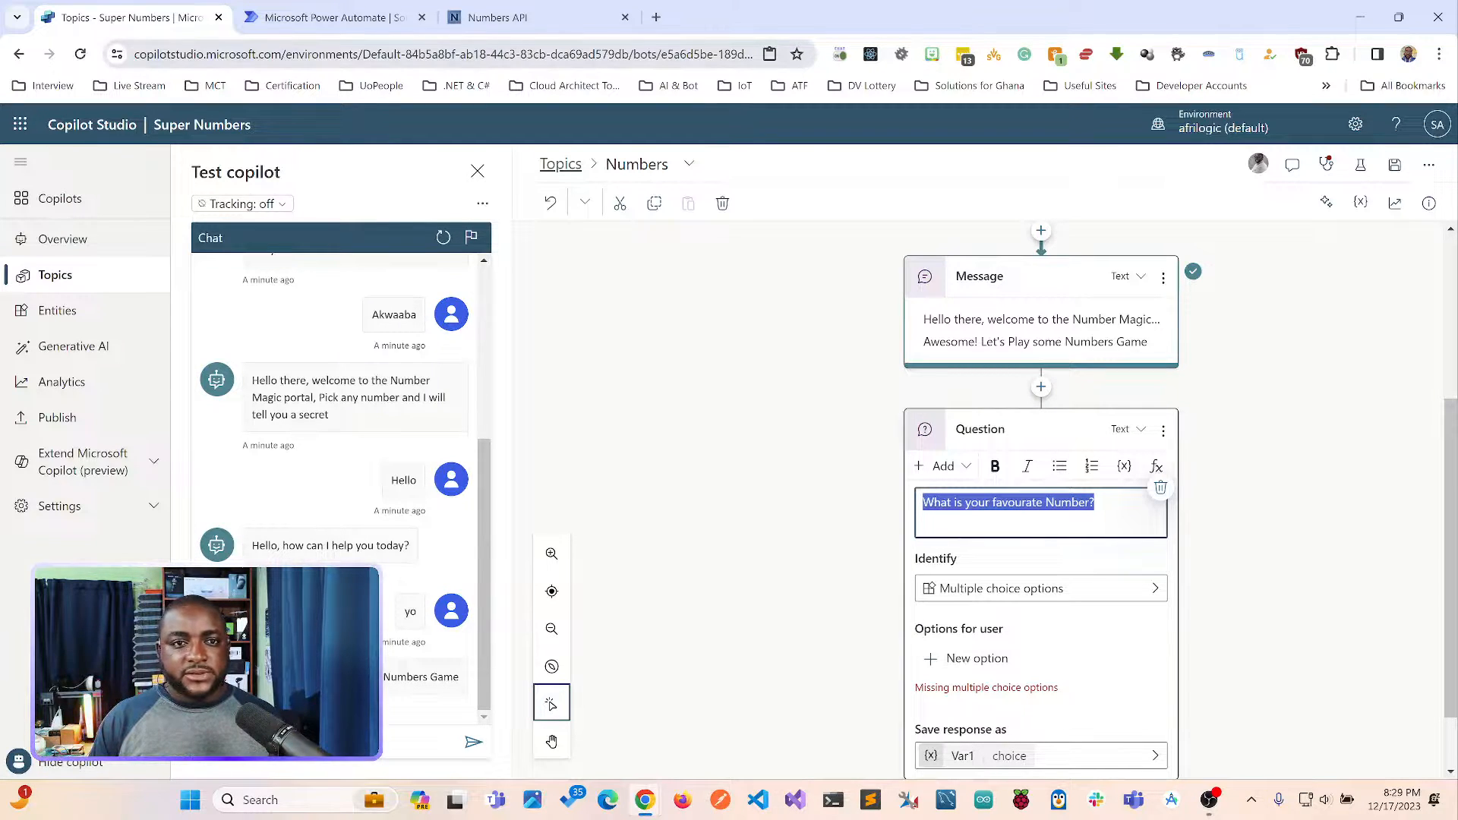
Open ChatGPT in a new browser tab and return to the Numbers topic in Copilot Studio.
{"action": "left_click", "coordinate": [656, 16]}
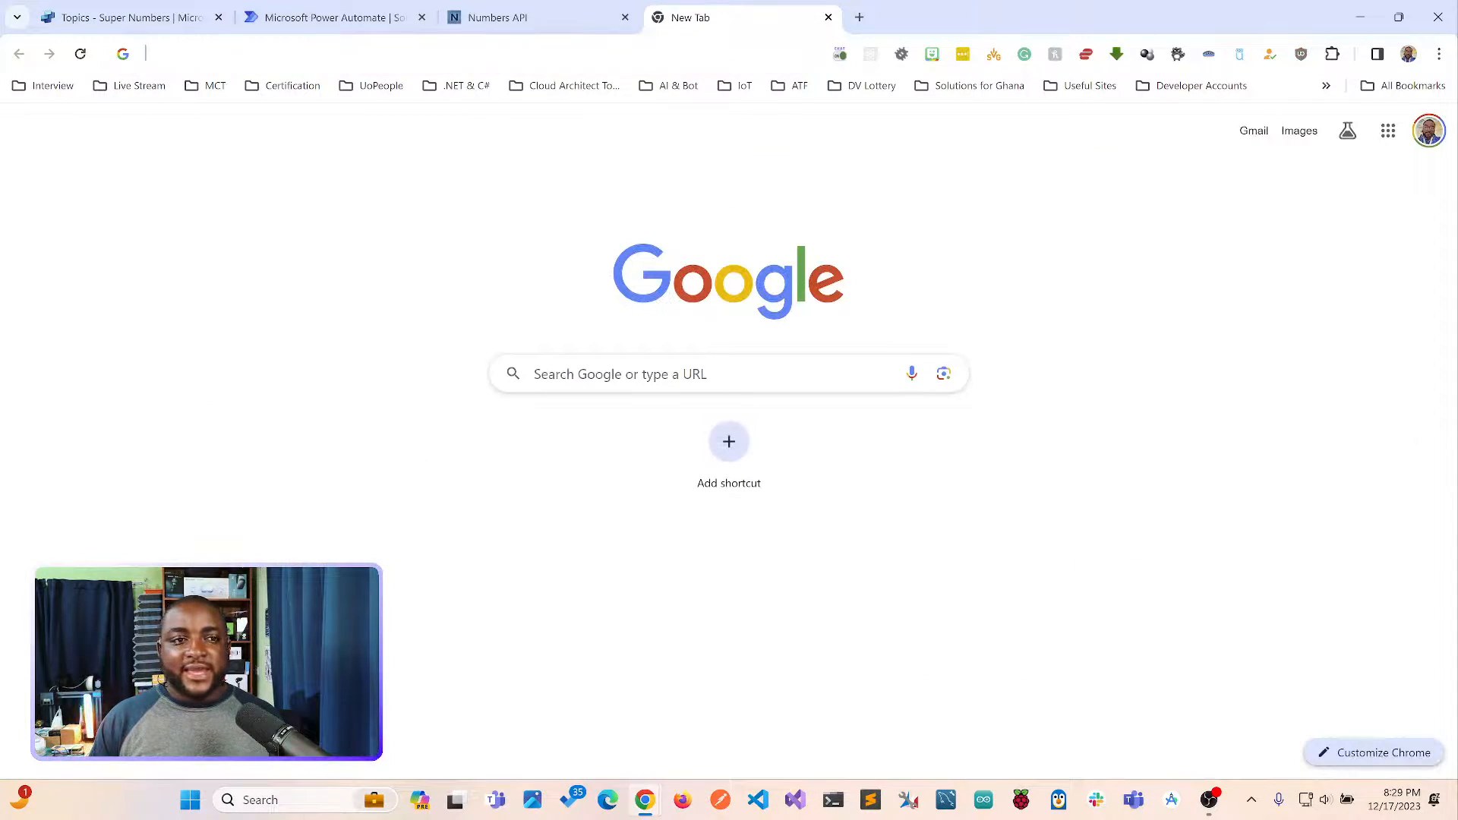
{"action": "type", "text": "co"}
{"action": "key", "text": "BackSpace"}
{"action": "key", "text": "BackSpace"}
{"action": "key", "text": "BackSpace"}
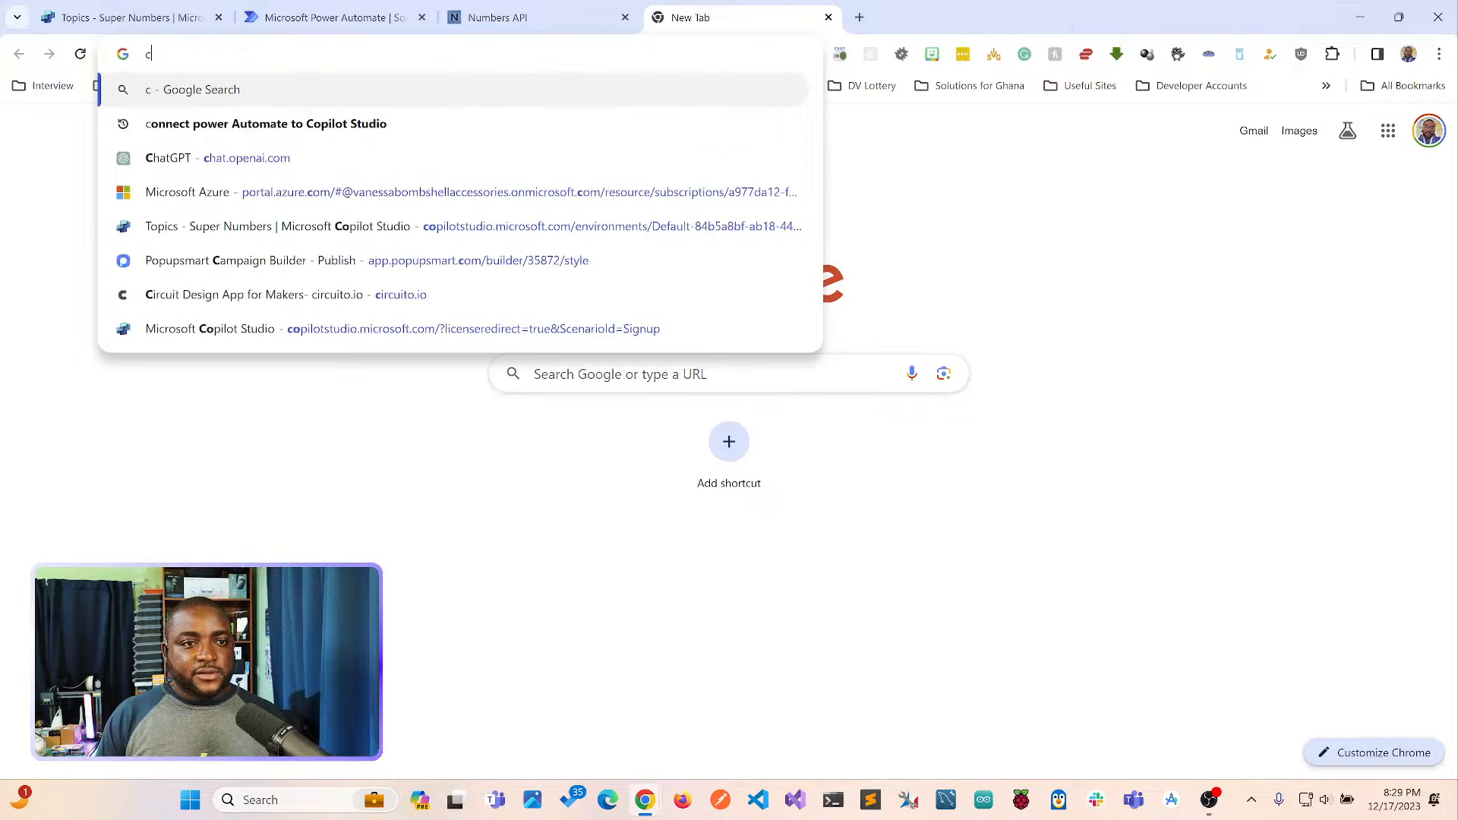
{"action": "type", "text": "chat"}
{"action": "key", "text": "Return"}
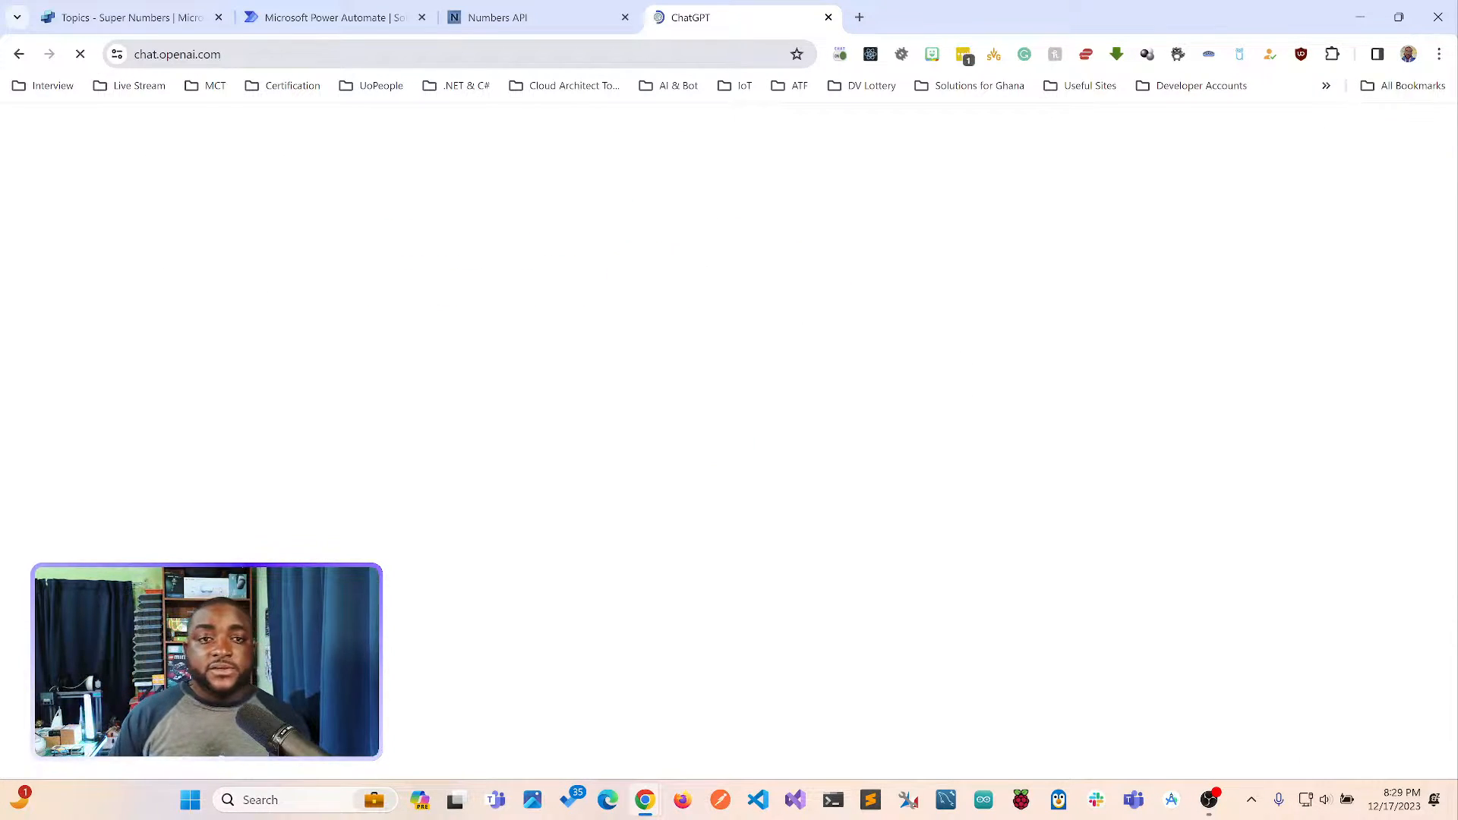
{"action": "left_click", "coordinate": [131, 17]}
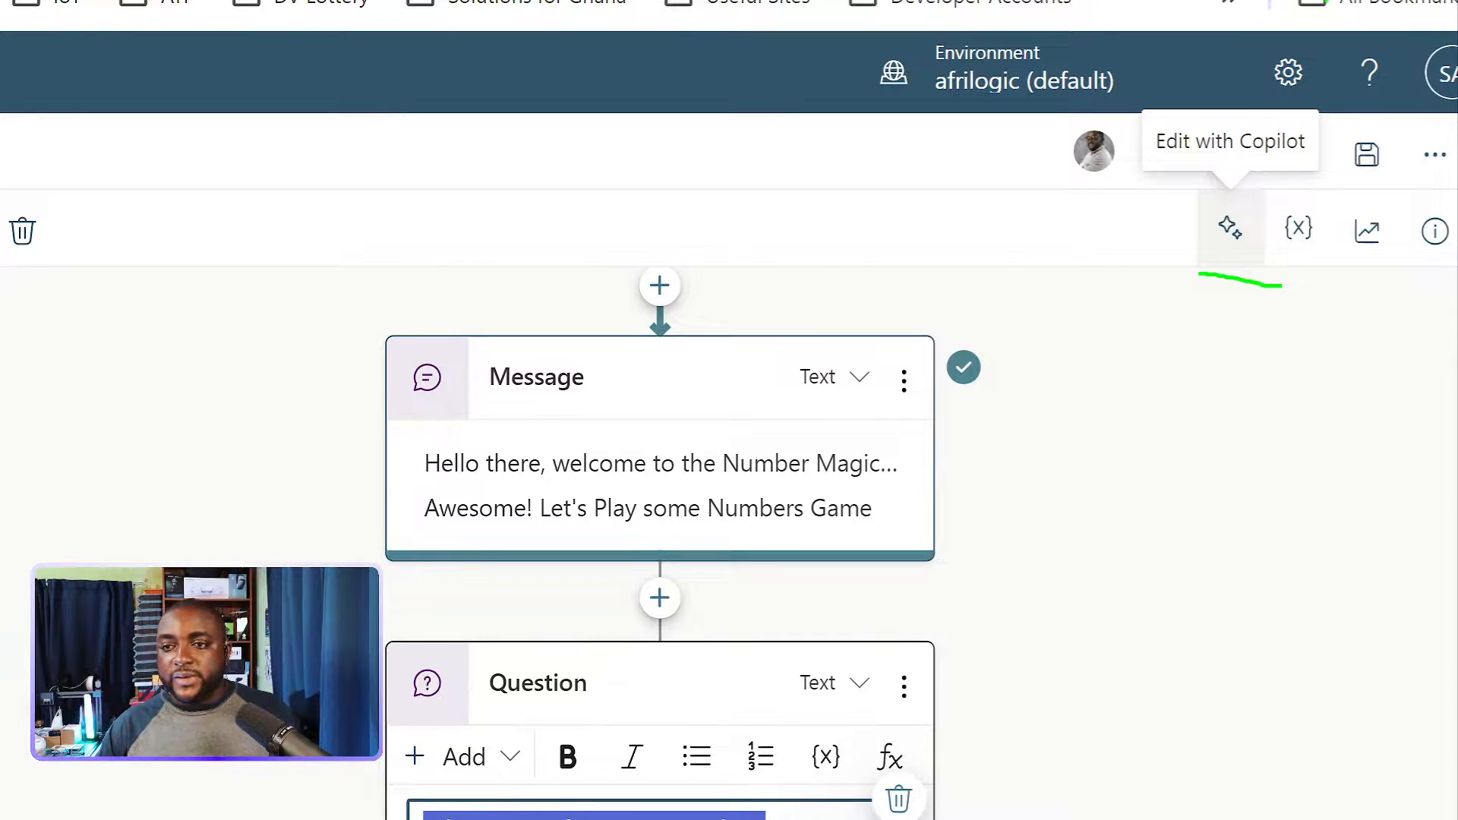
{"action": "left_click_drag", "start_coordinate": [1283, 267], "coordinate": [1416, 264]}
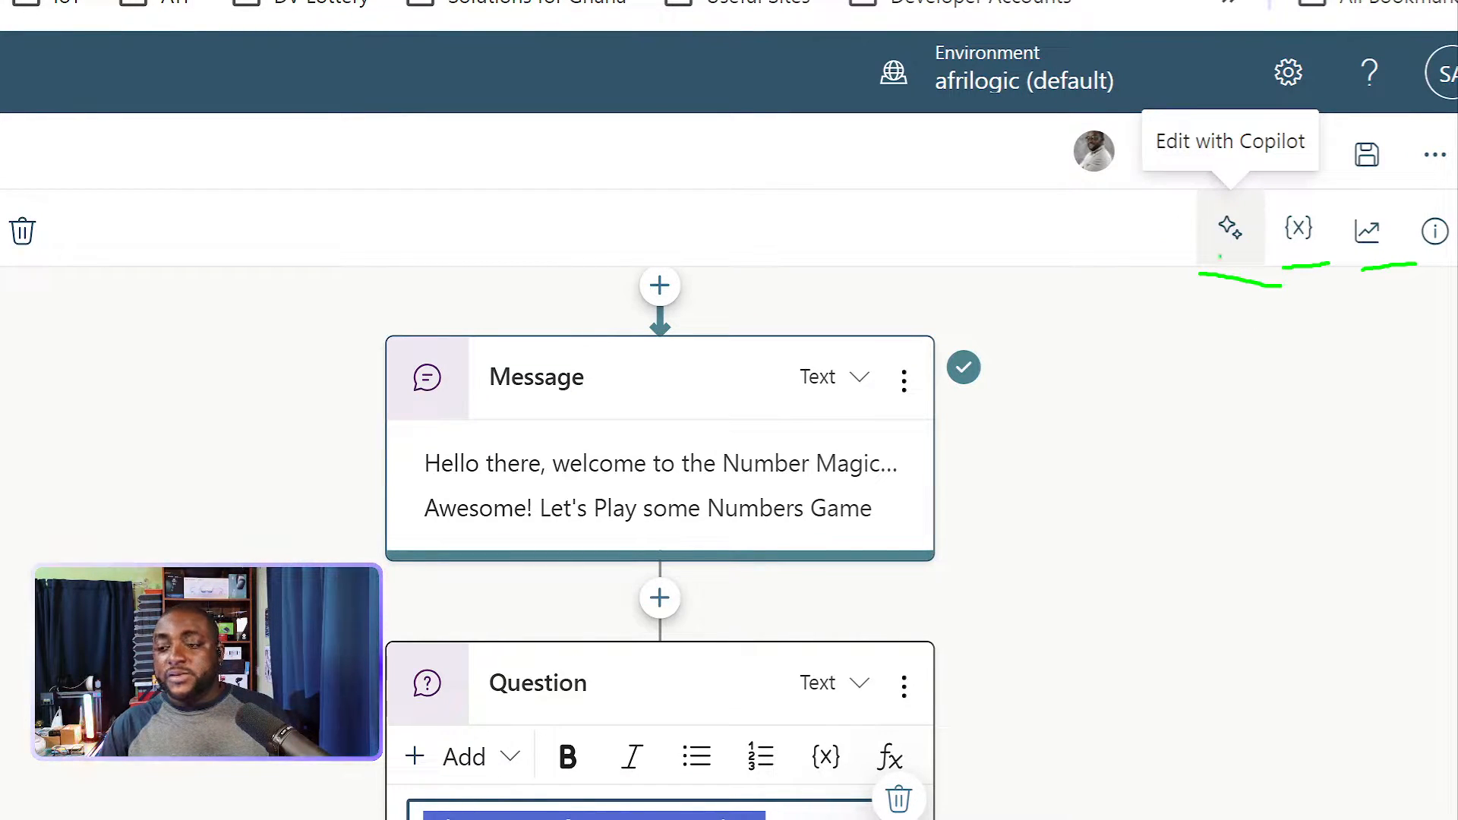
{"action": "key", "text": "Escape"}
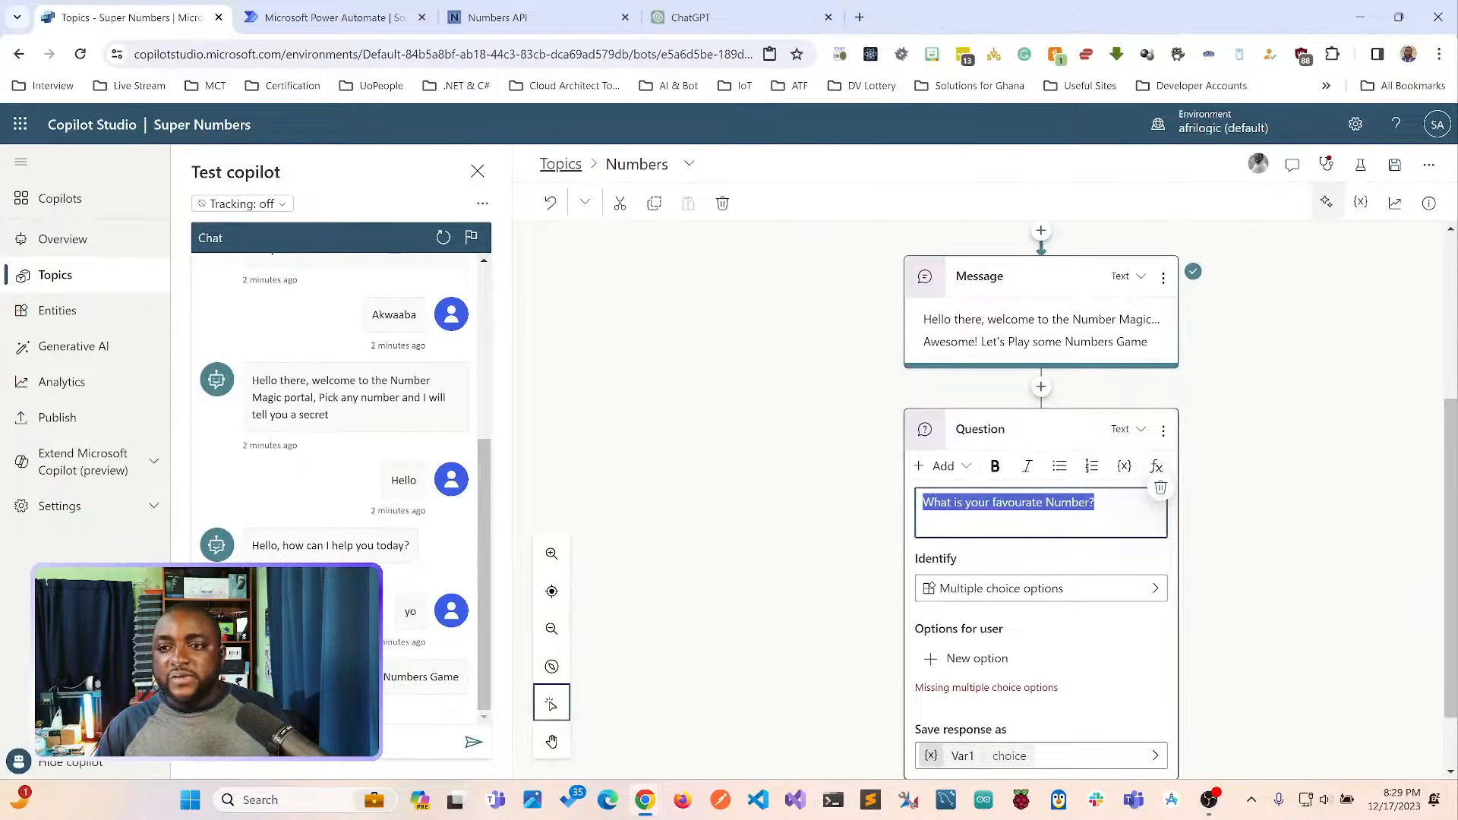
Write the Edit with Copilot prompt "Add a question to ask the person their favorite number and include 3 variations of the question" for the question node.
{"action": "left_click", "coordinate": [1326, 202]}
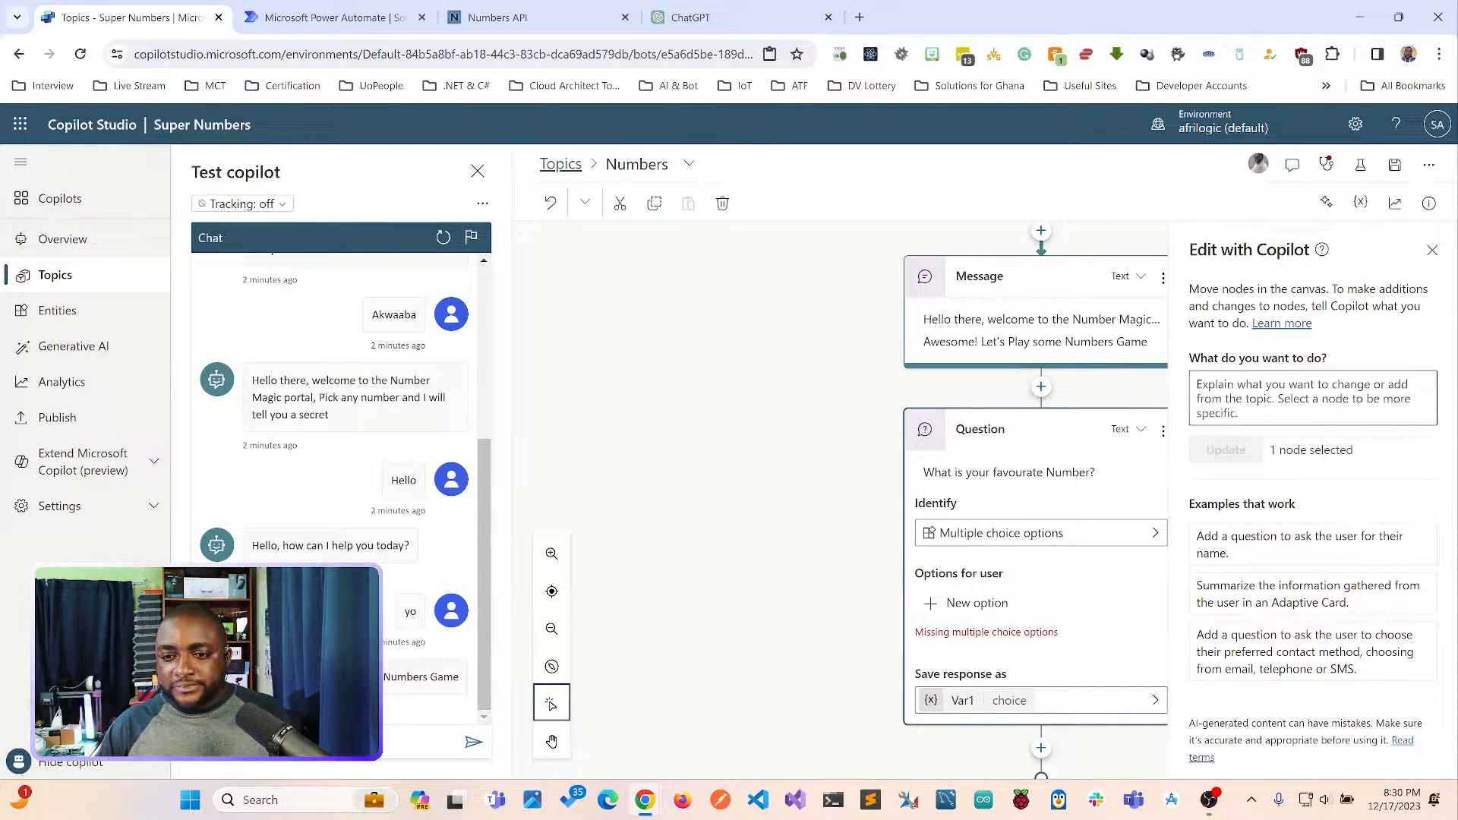
{"action": "left_click", "coordinate": [1312, 398]}
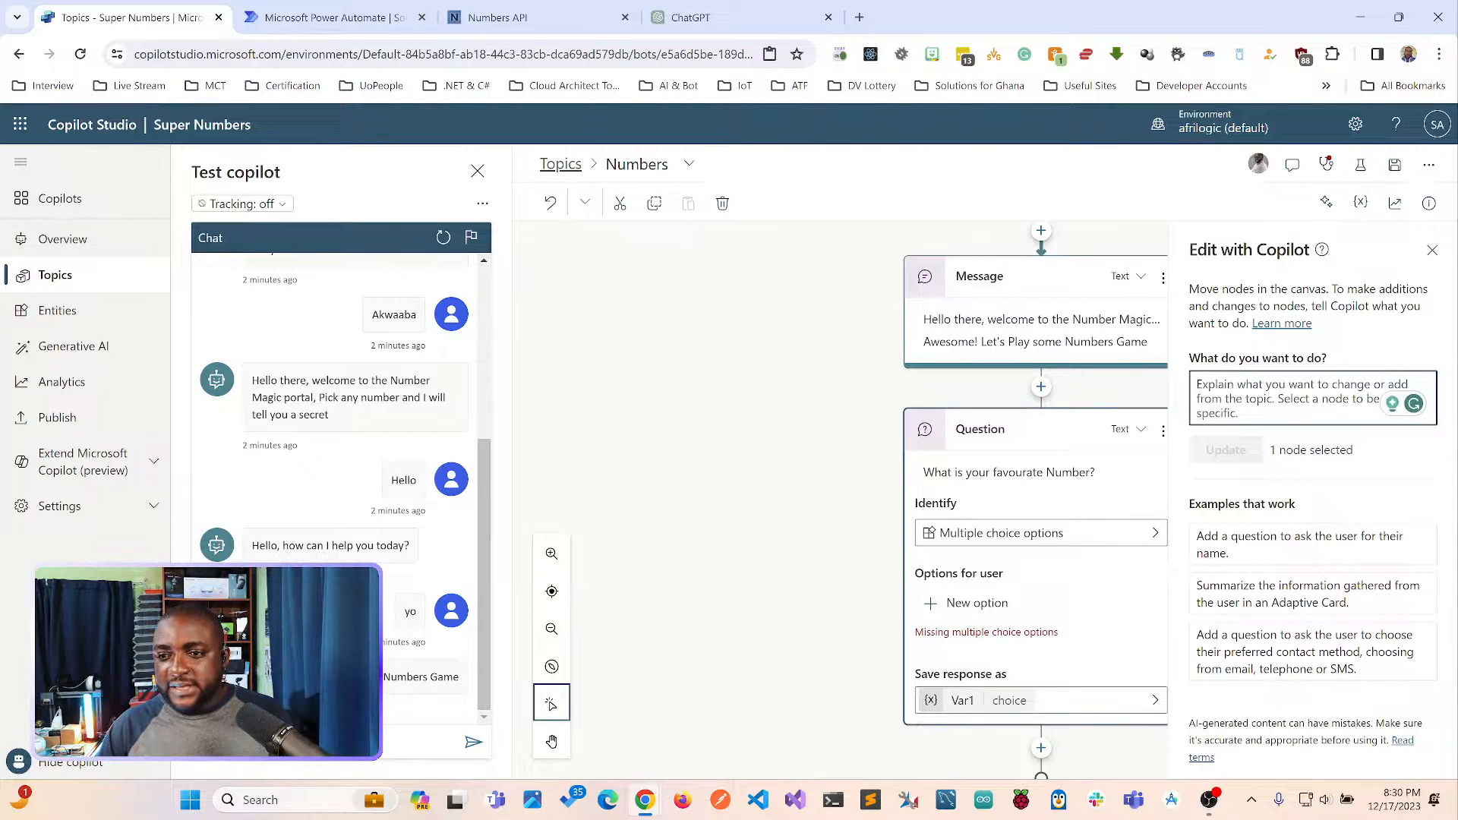
{"action": "type", "text": "As"}
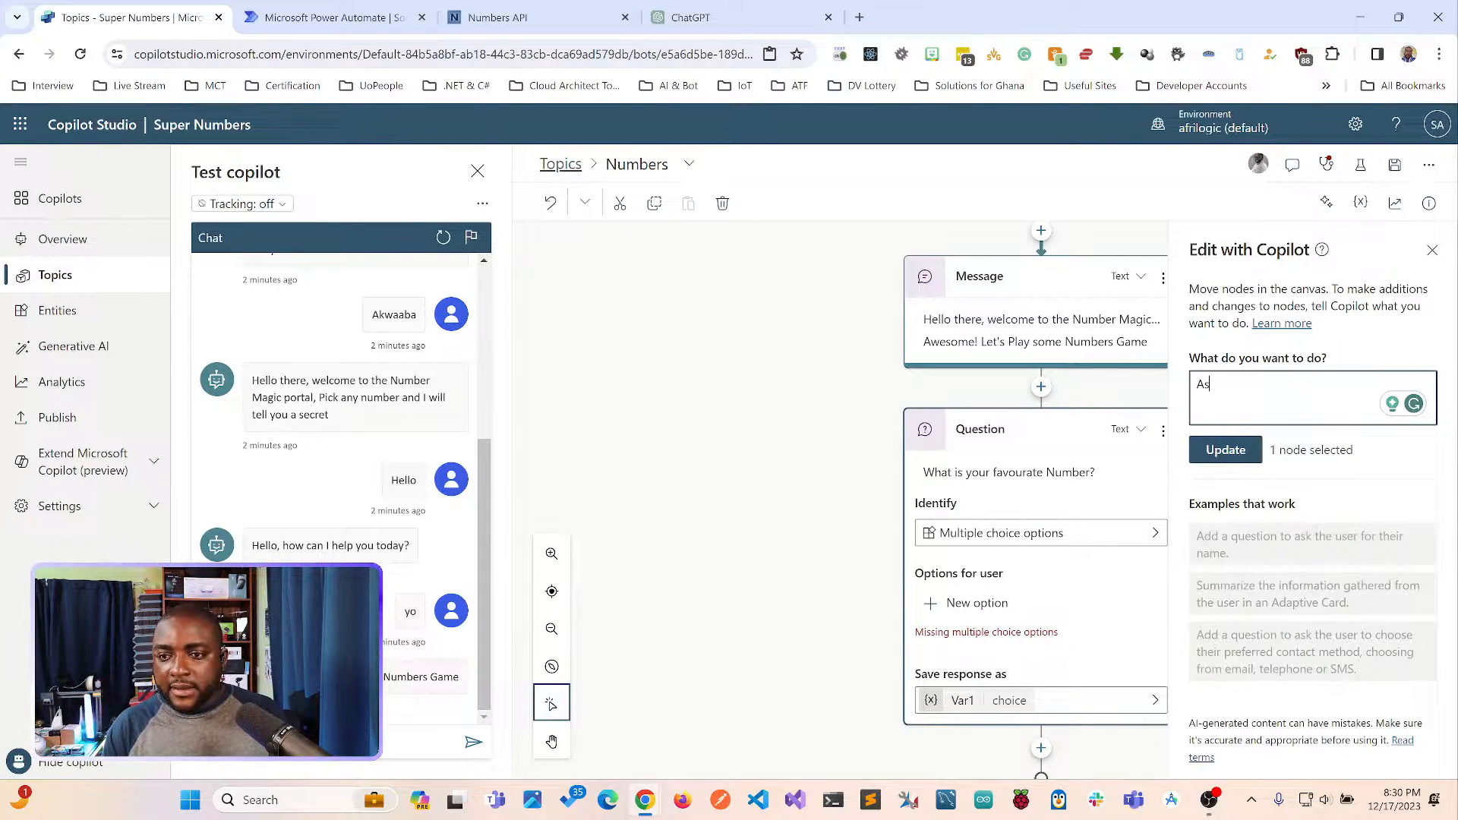
{"action": "key", "text": "BackSpace"}
{"action": "type", "text": "dd"}
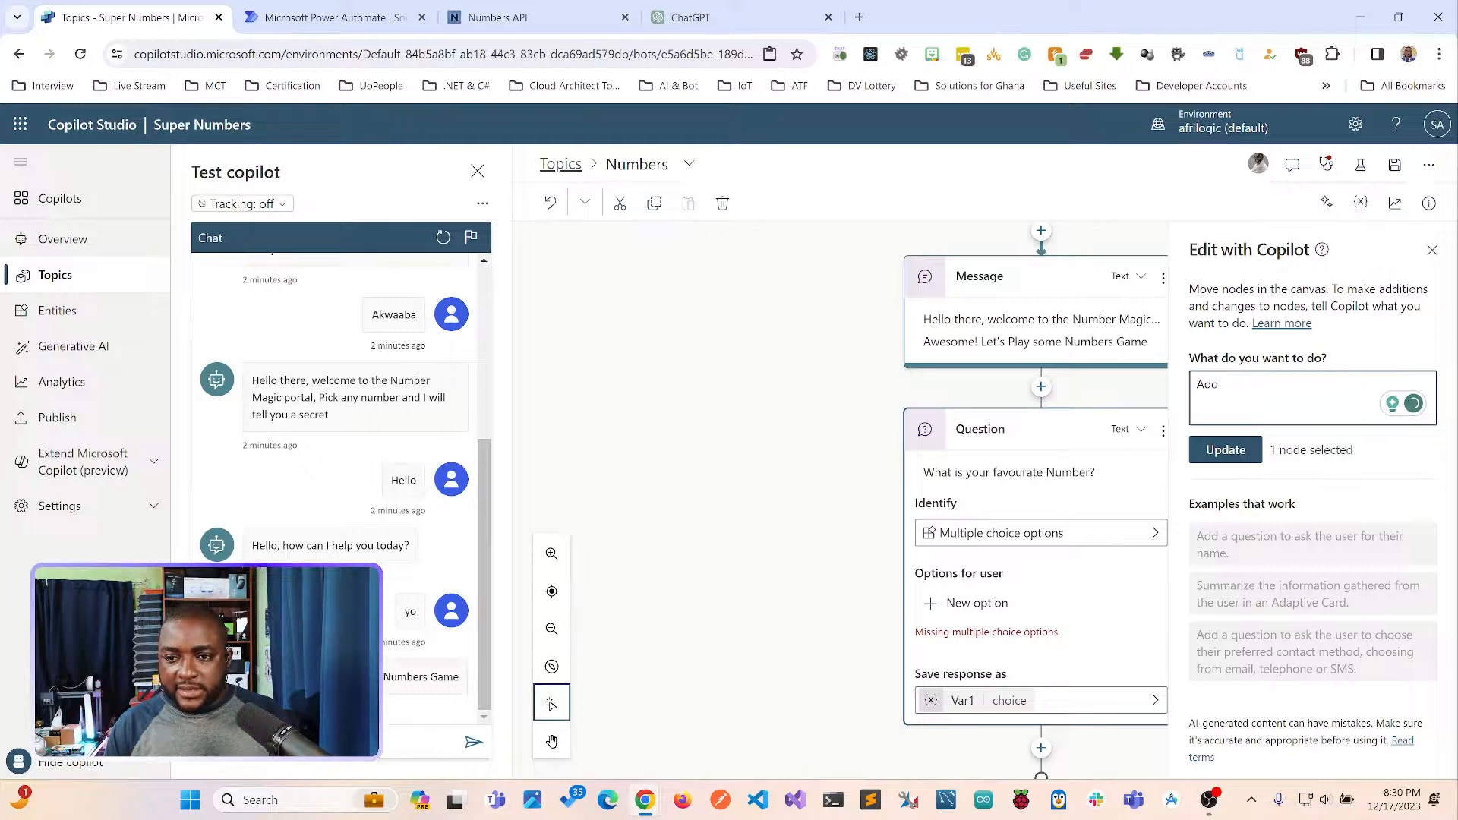
{"action": "type", "text": " a ques"}
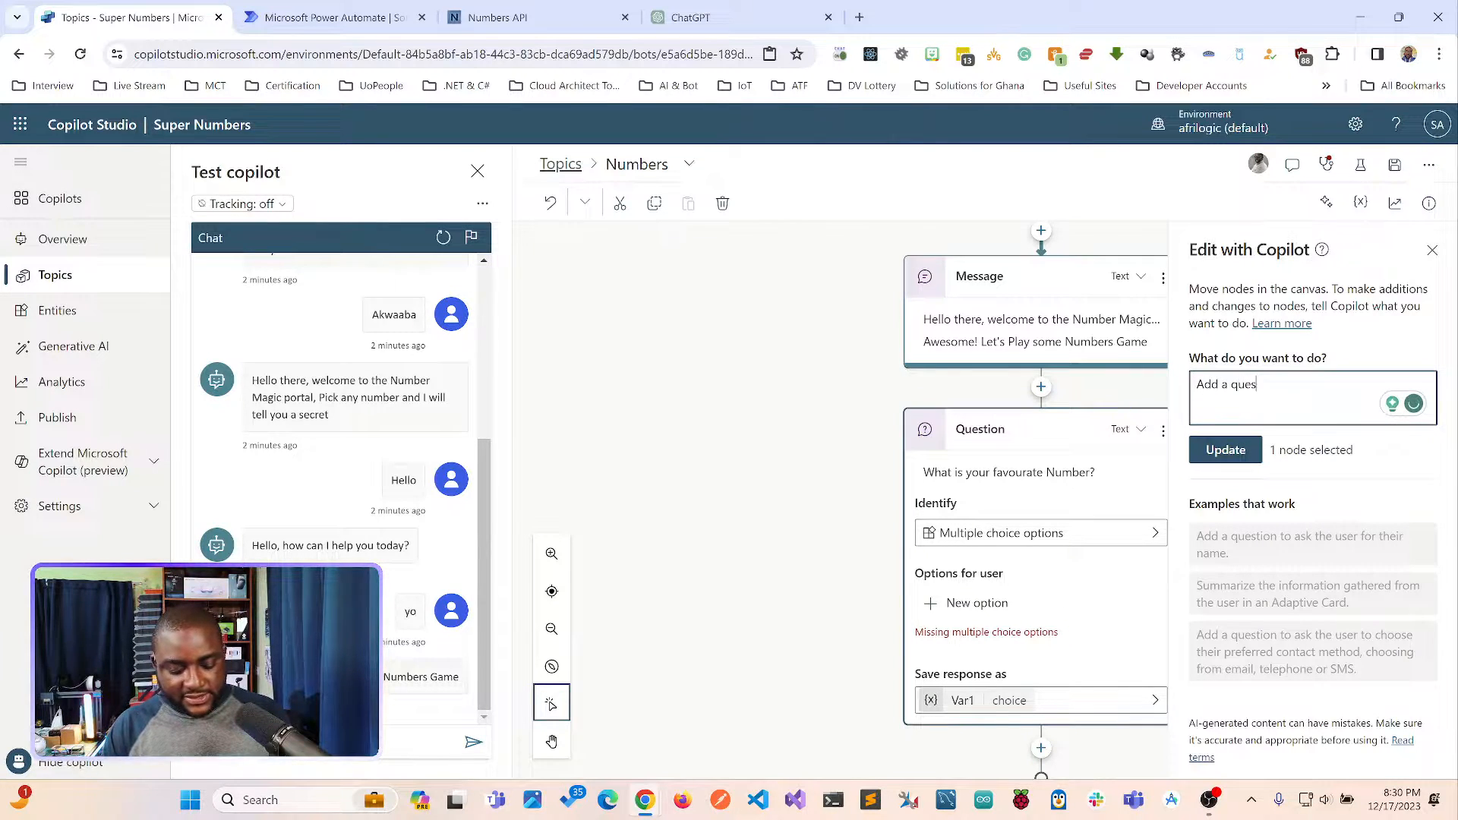
{"action": "type", "text": "tion to aske"}
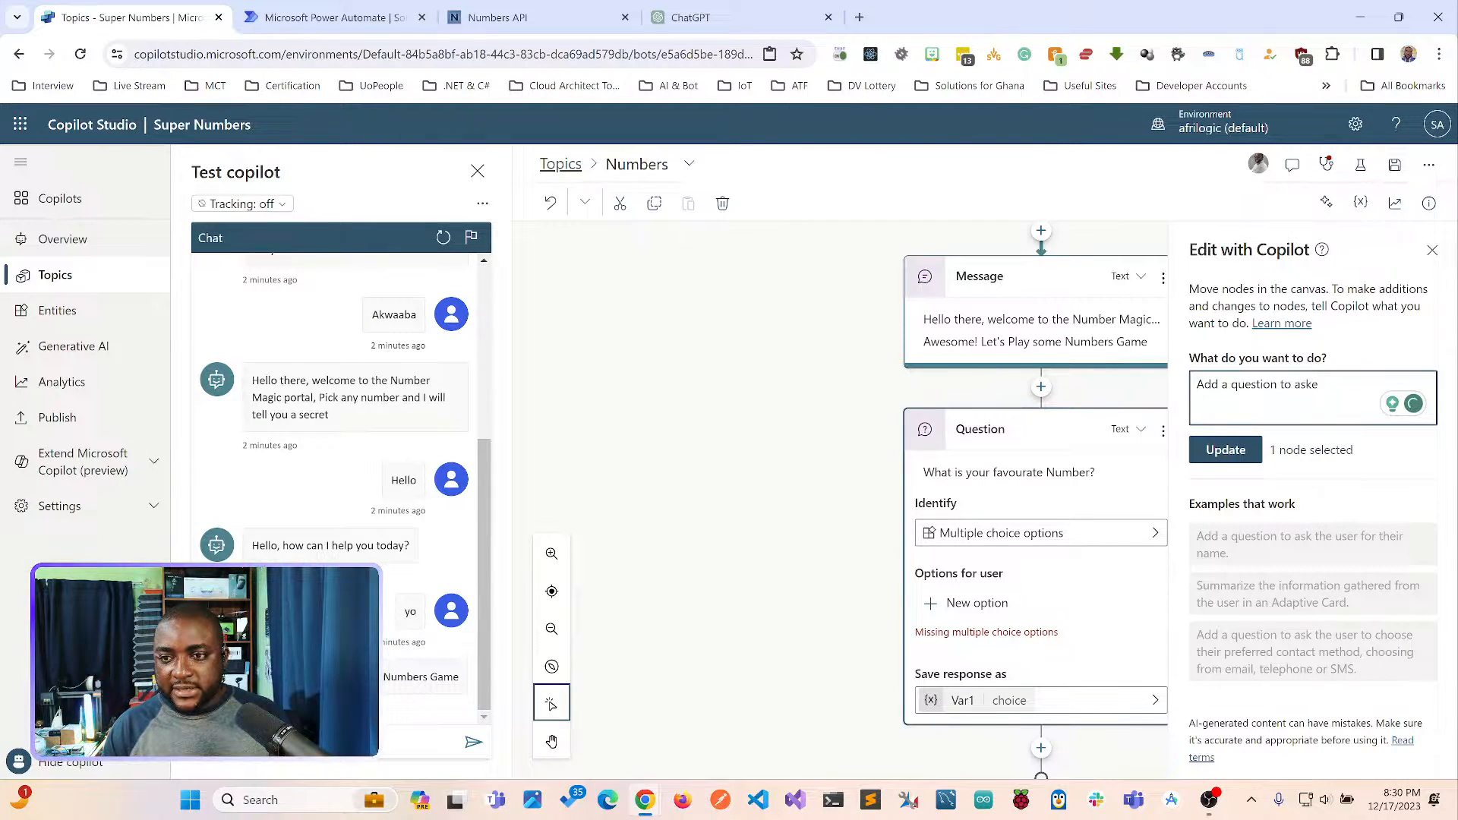
{"action": "key", "text": "BackSpace"}
{"action": "type", "text": "the person his/her"}
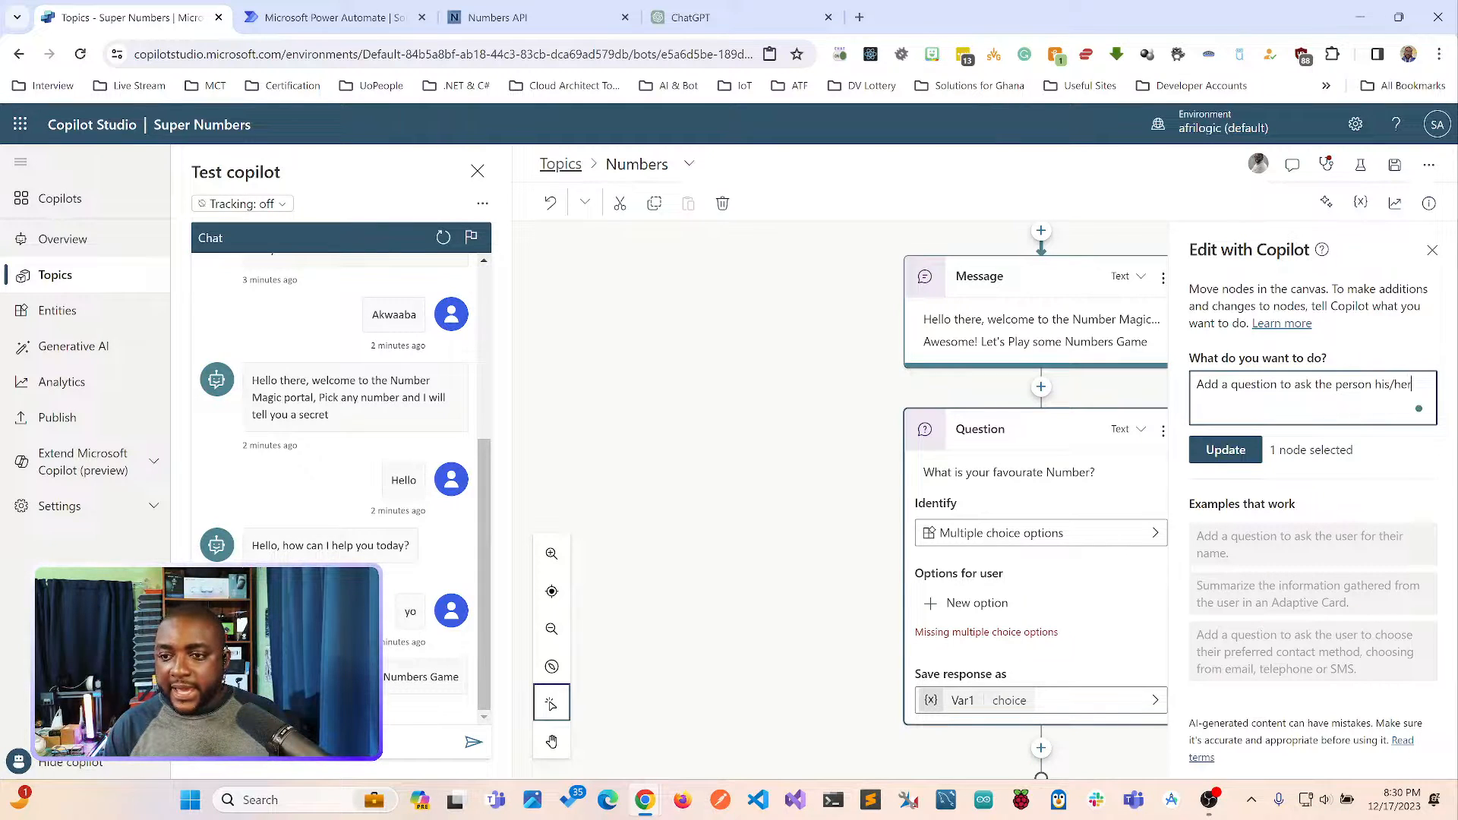
{"action": "key", "text": "BackSpace"}
{"action": "key", "text": "BackSpace"}
{"action": "key", "text": "BackSpace"}
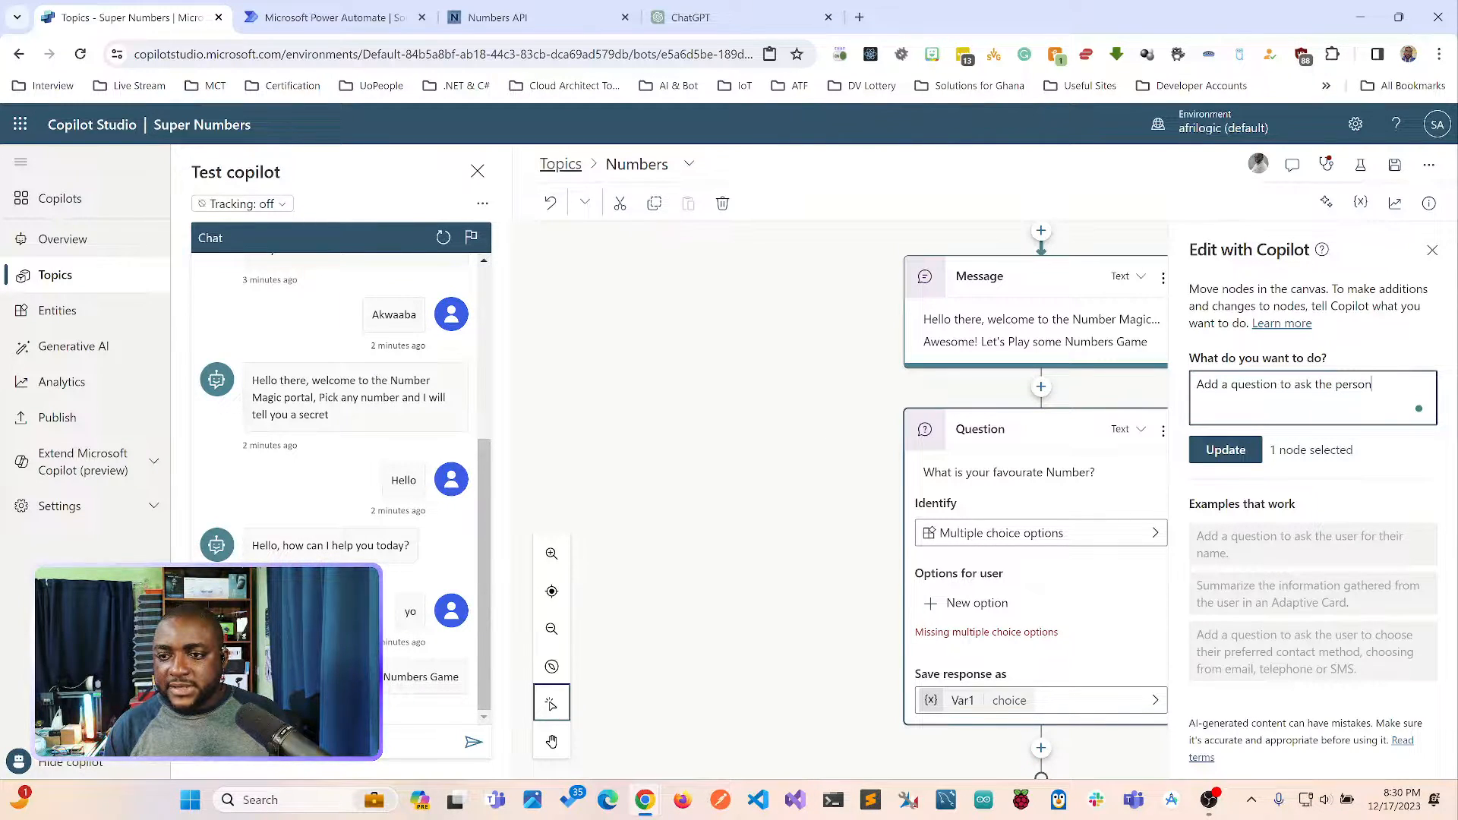
{"action": "type", "text": "t"}
{"action": "type", "text": "heir "}
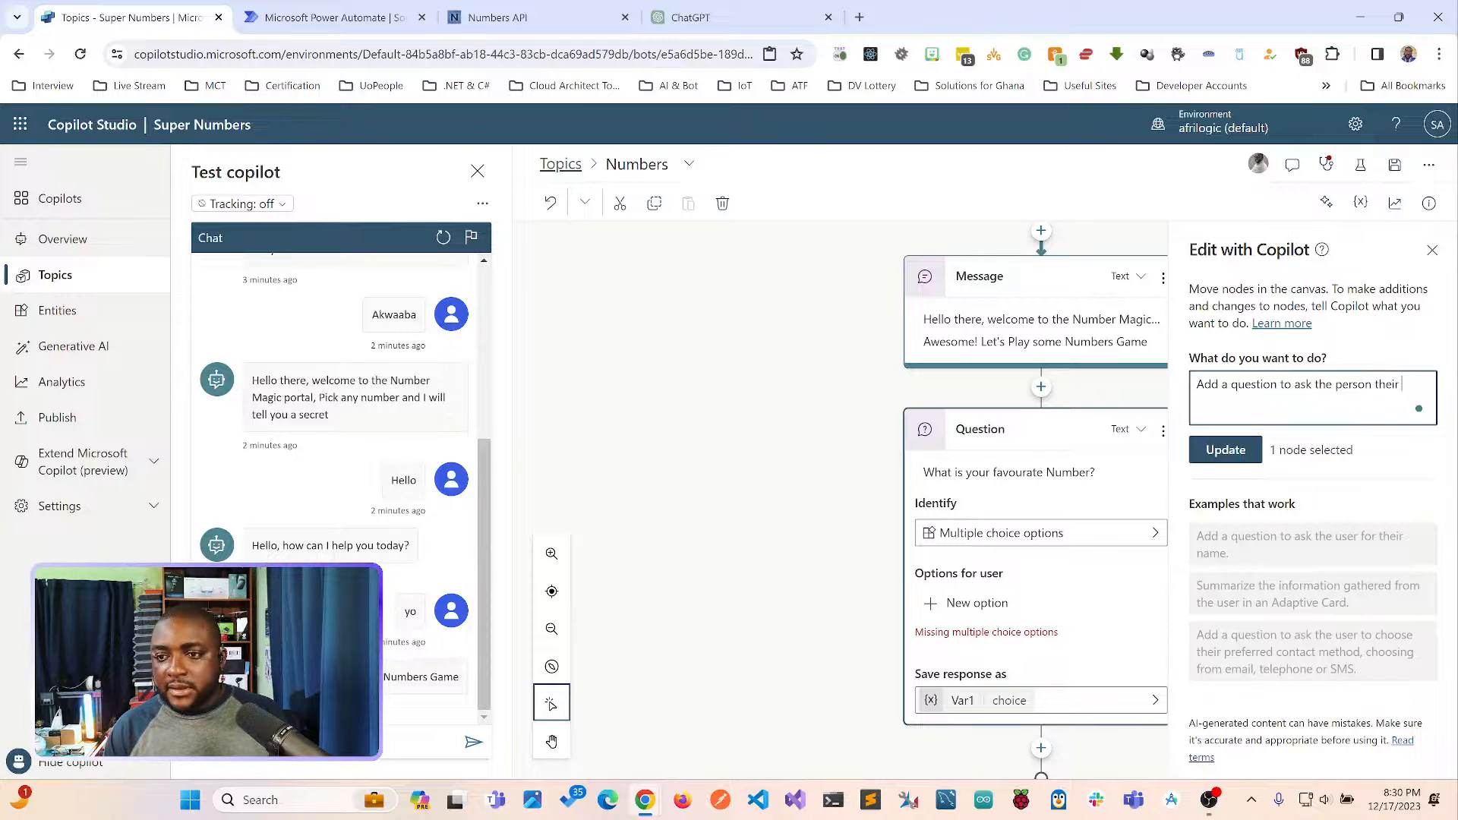
{"action": "type", "text": "favorite"}
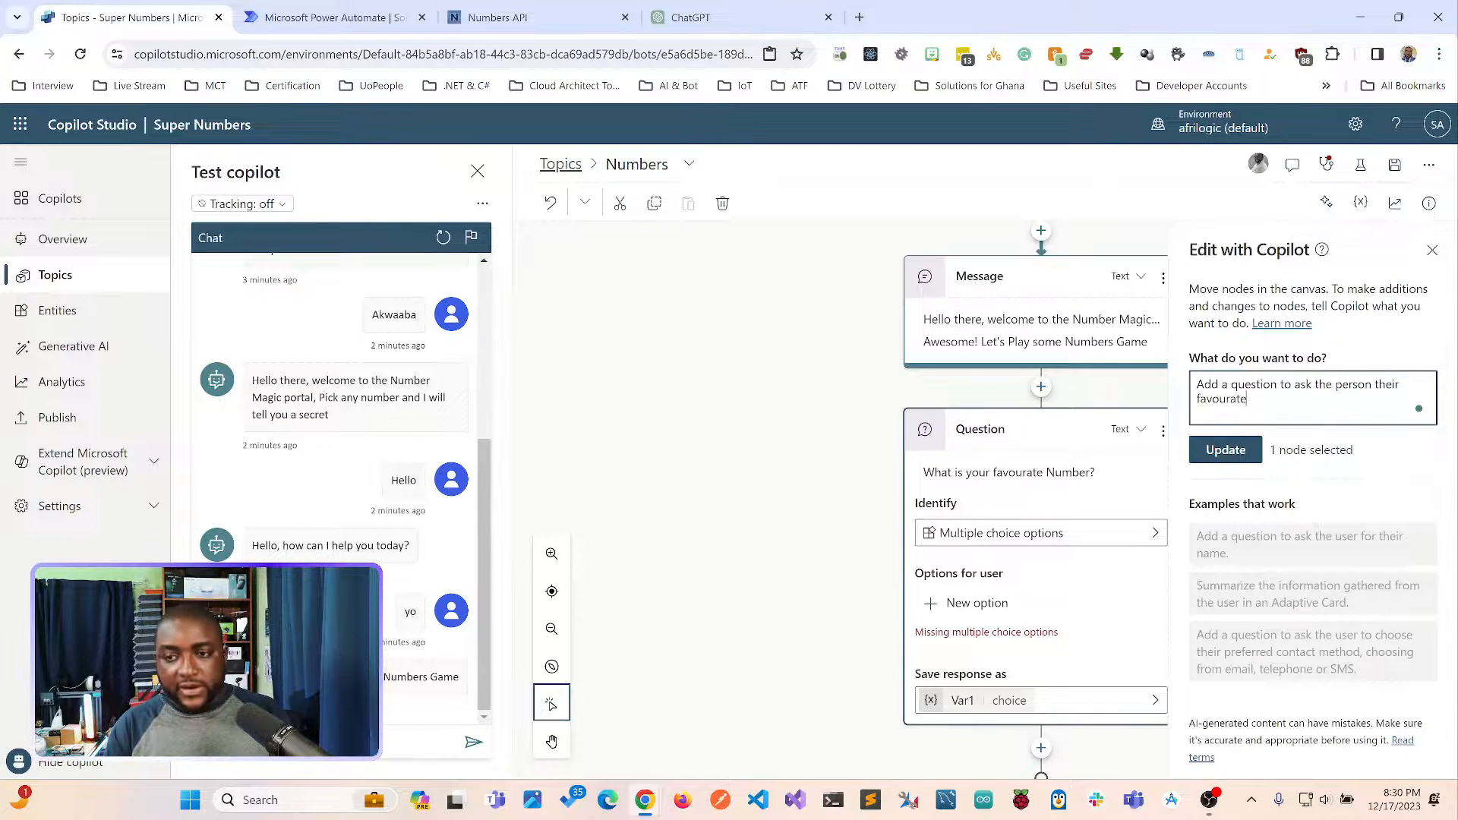
{"action": "type", "text": " number and io"}
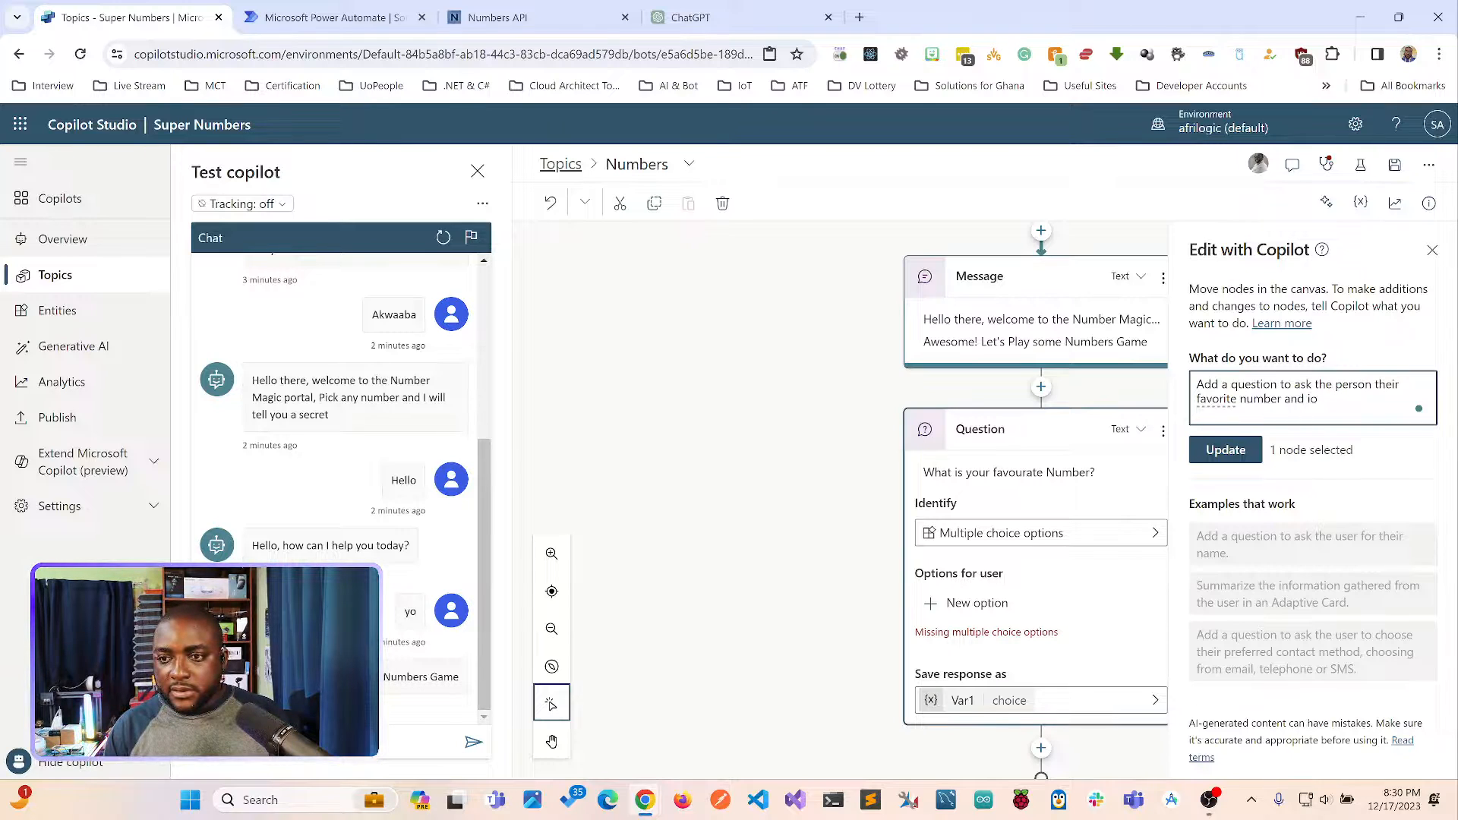
{"action": "key", "text": "BackSpace"}
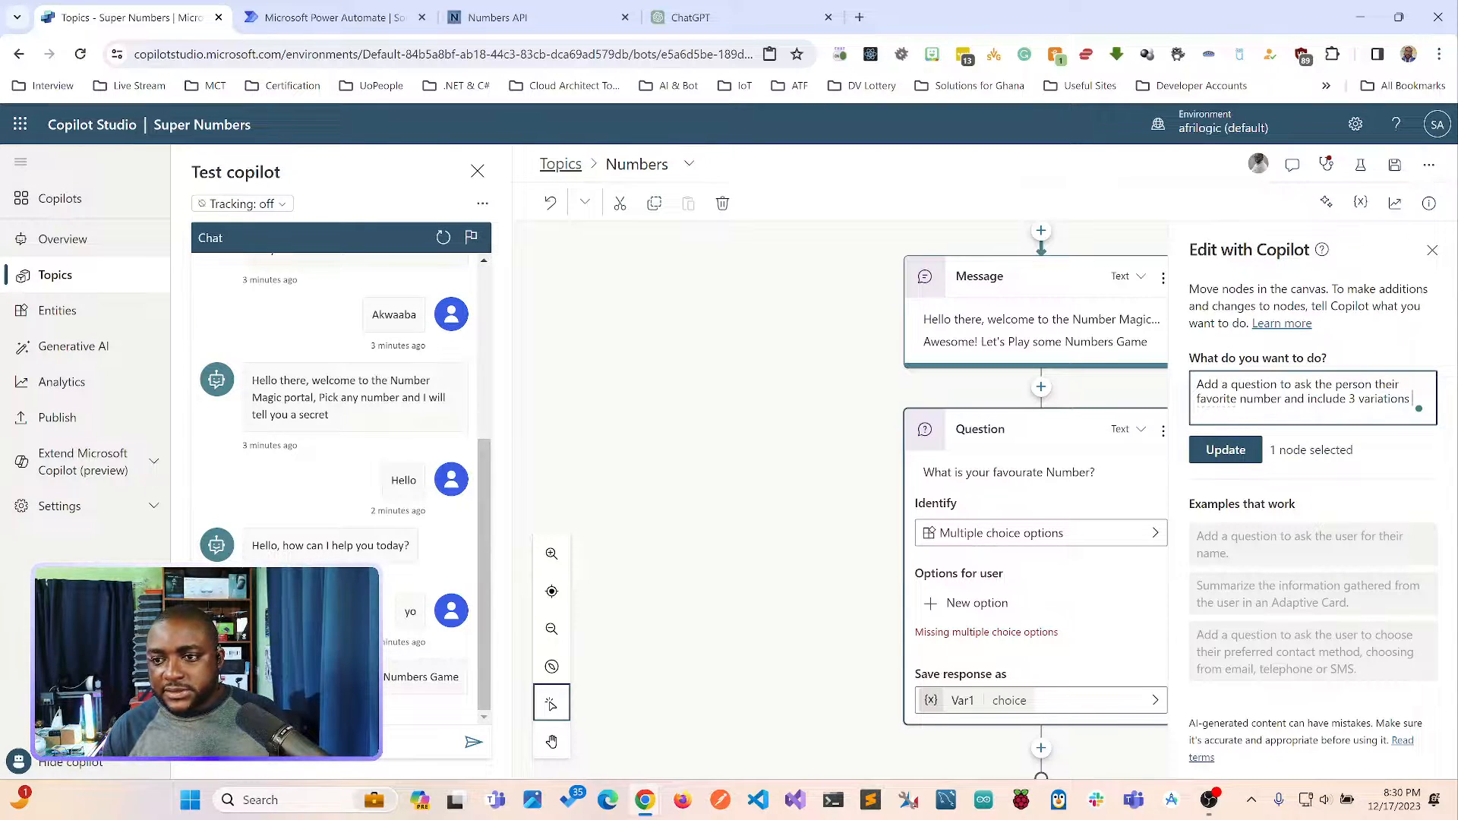
{"action": "type", "text": "e question"}
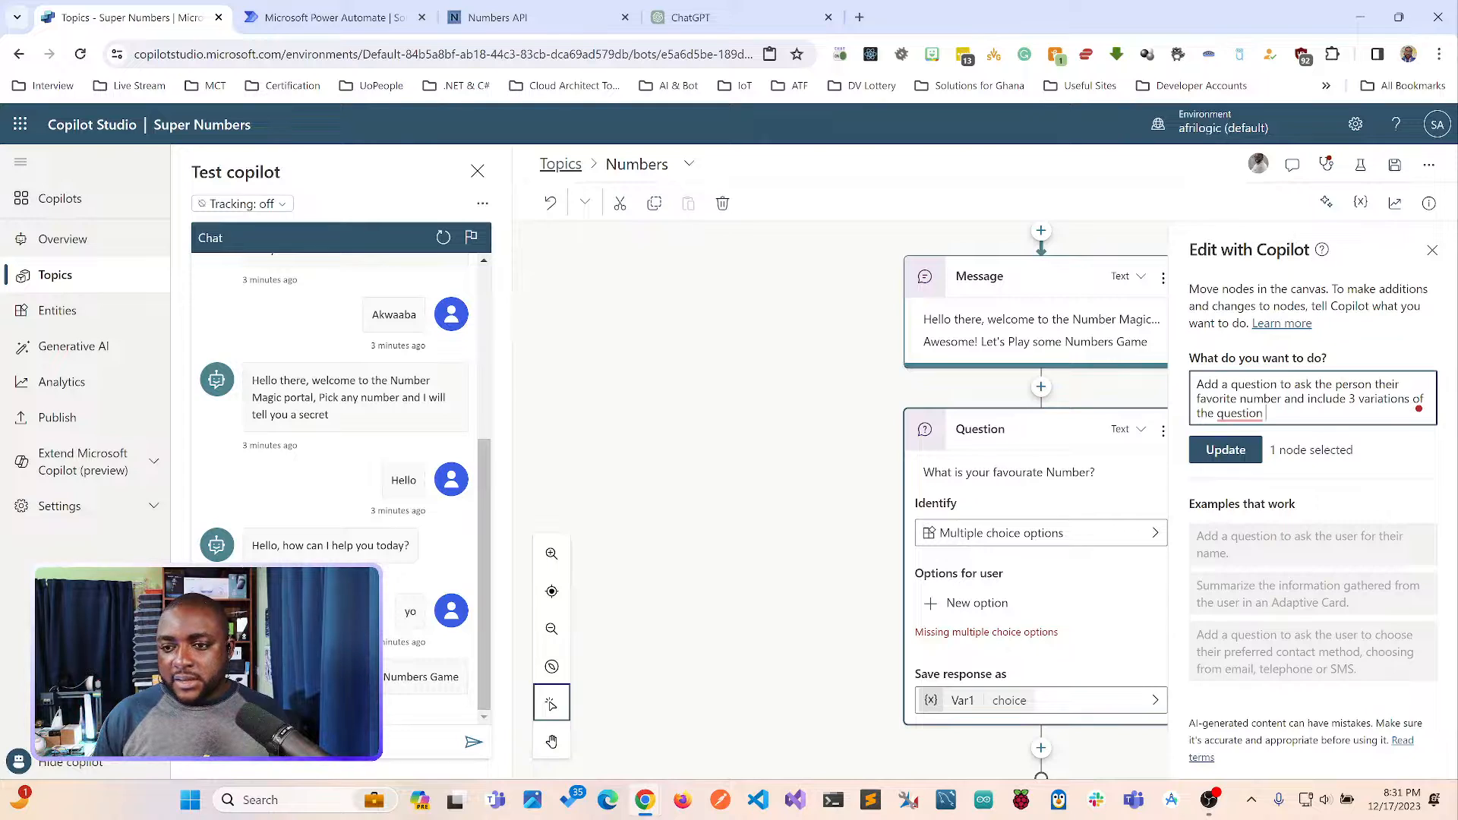
Accept the suggested period at the end of the Copilot prompt and apply the prompt to the question node.
{"action": "mouse_move", "coordinate": [1240, 414]}
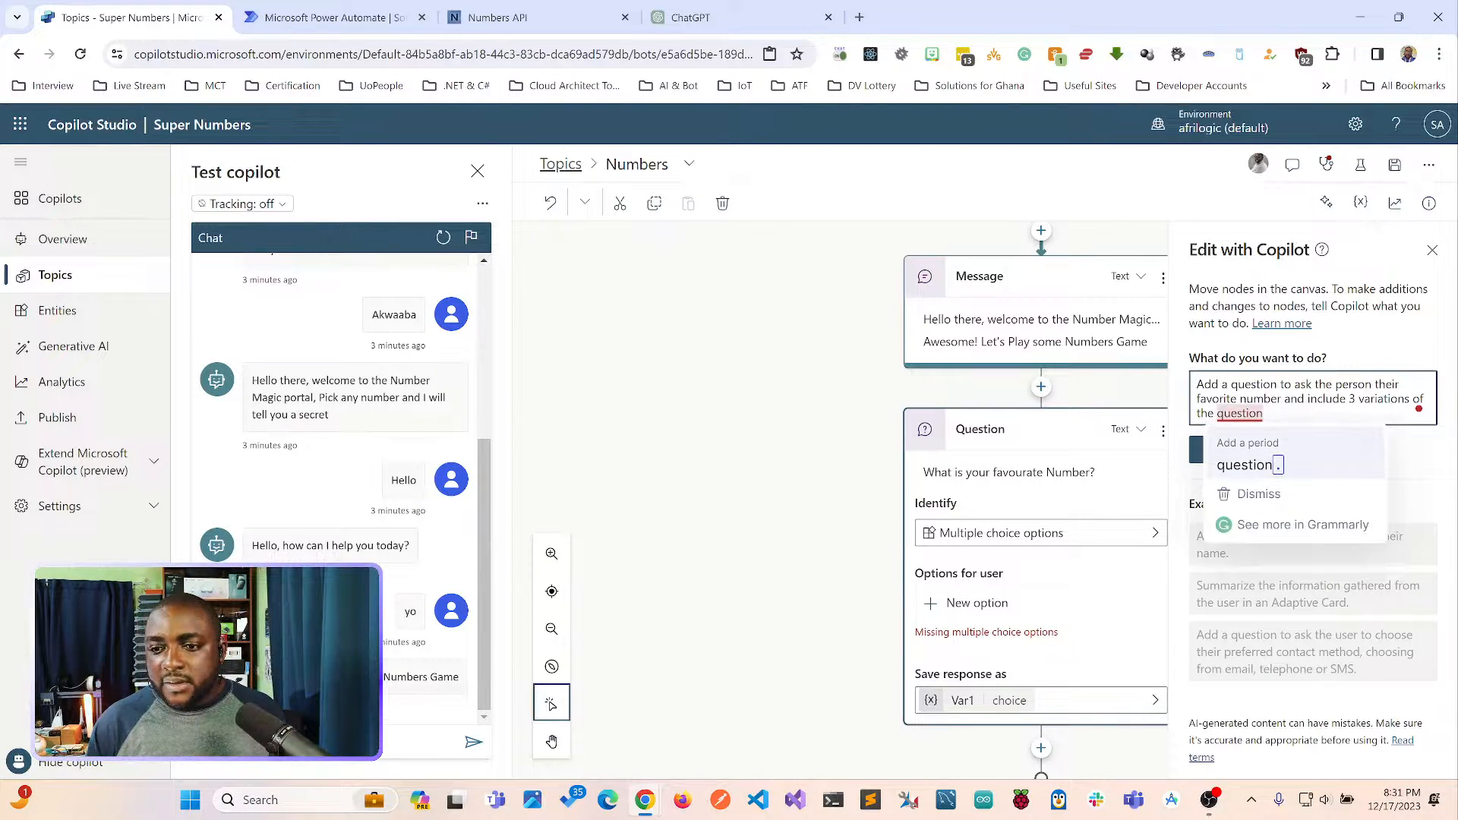
{"action": "left_click", "coordinate": [1249, 464]}
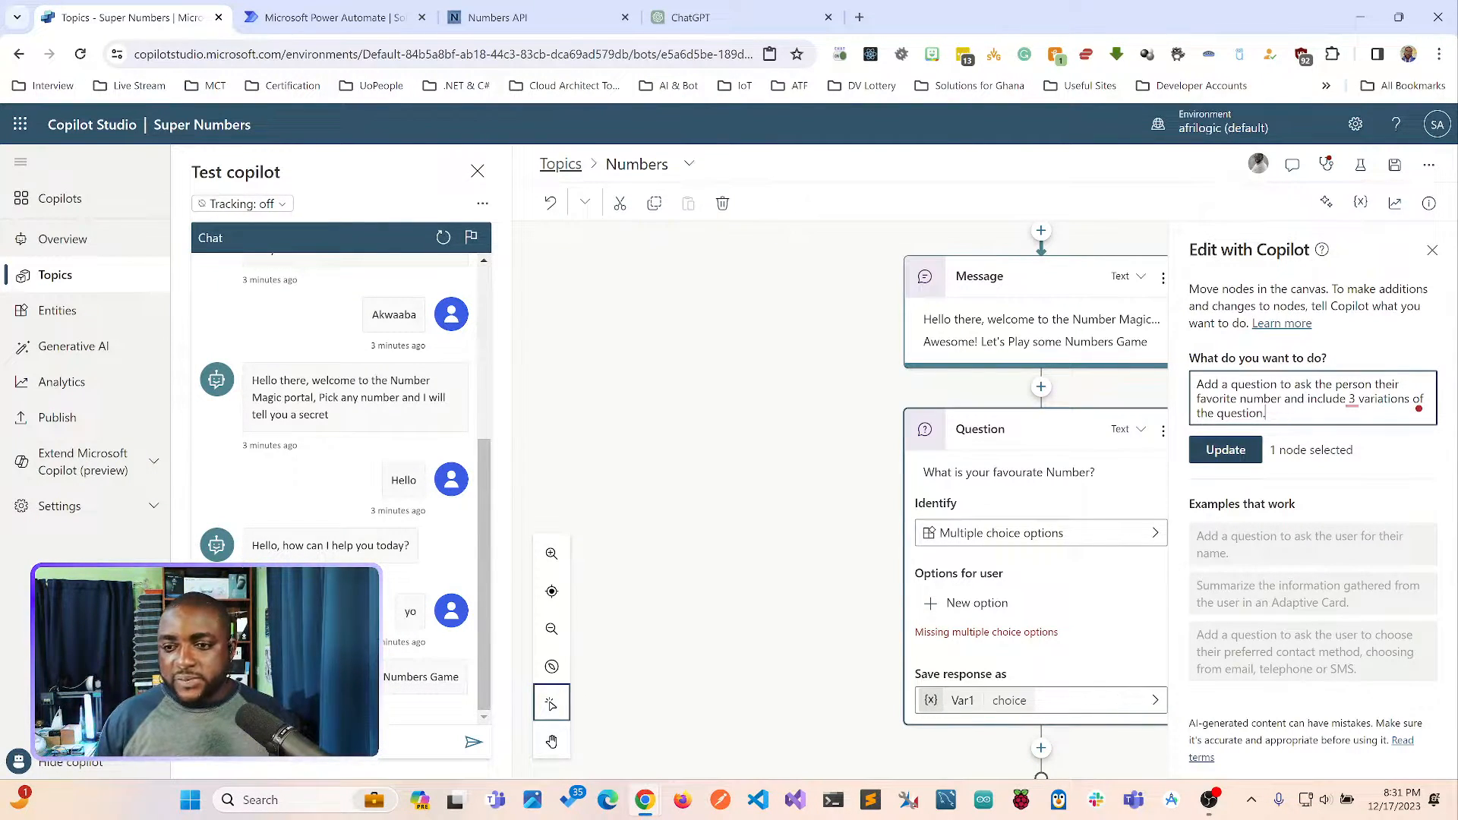
{"action": "left_click", "coordinate": [1225, 450]}
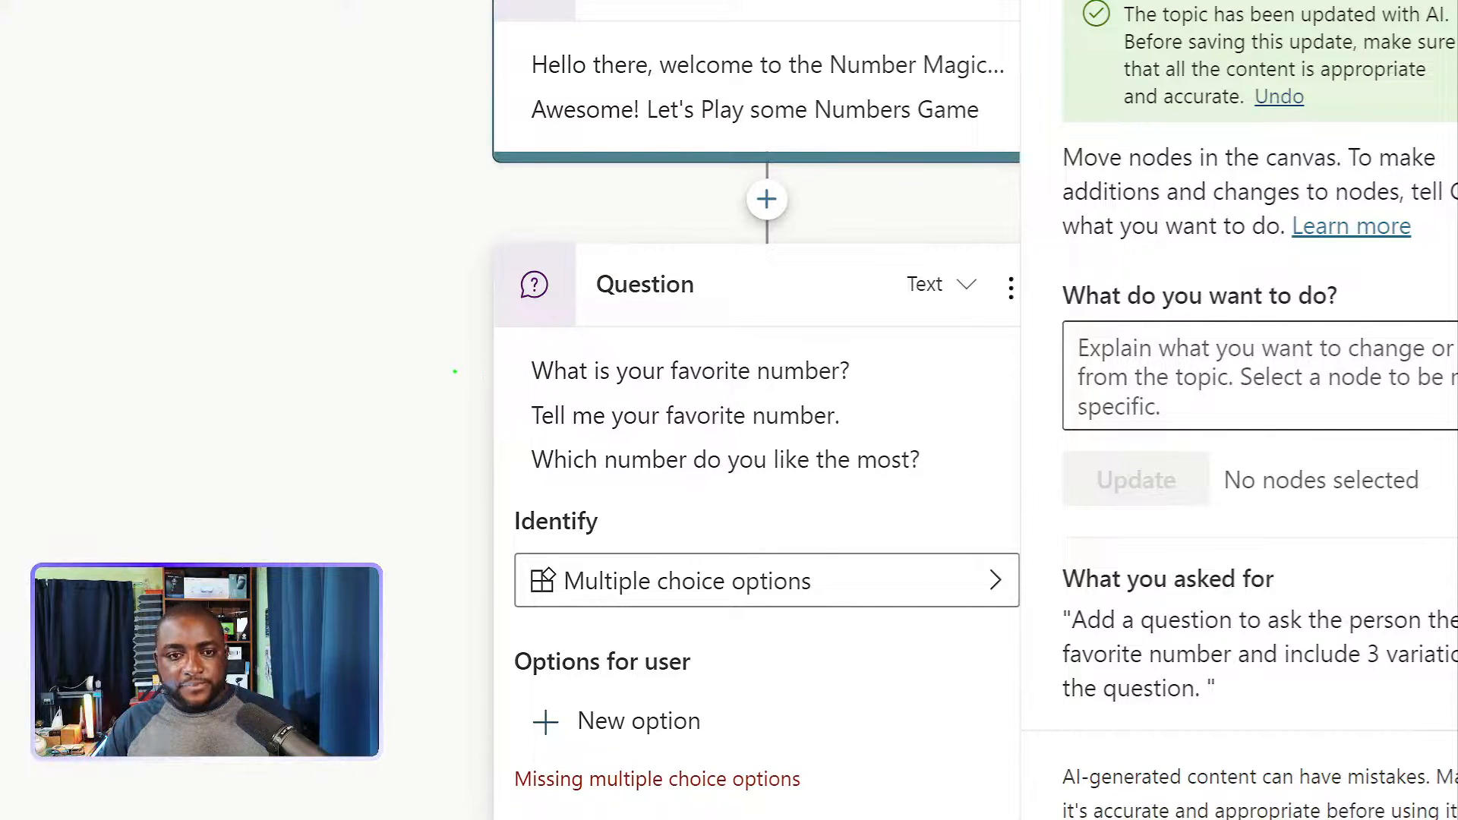
{"action": "left_click_drag", "start_coordinate": [455, 371], "coordinate": [518, 370]}
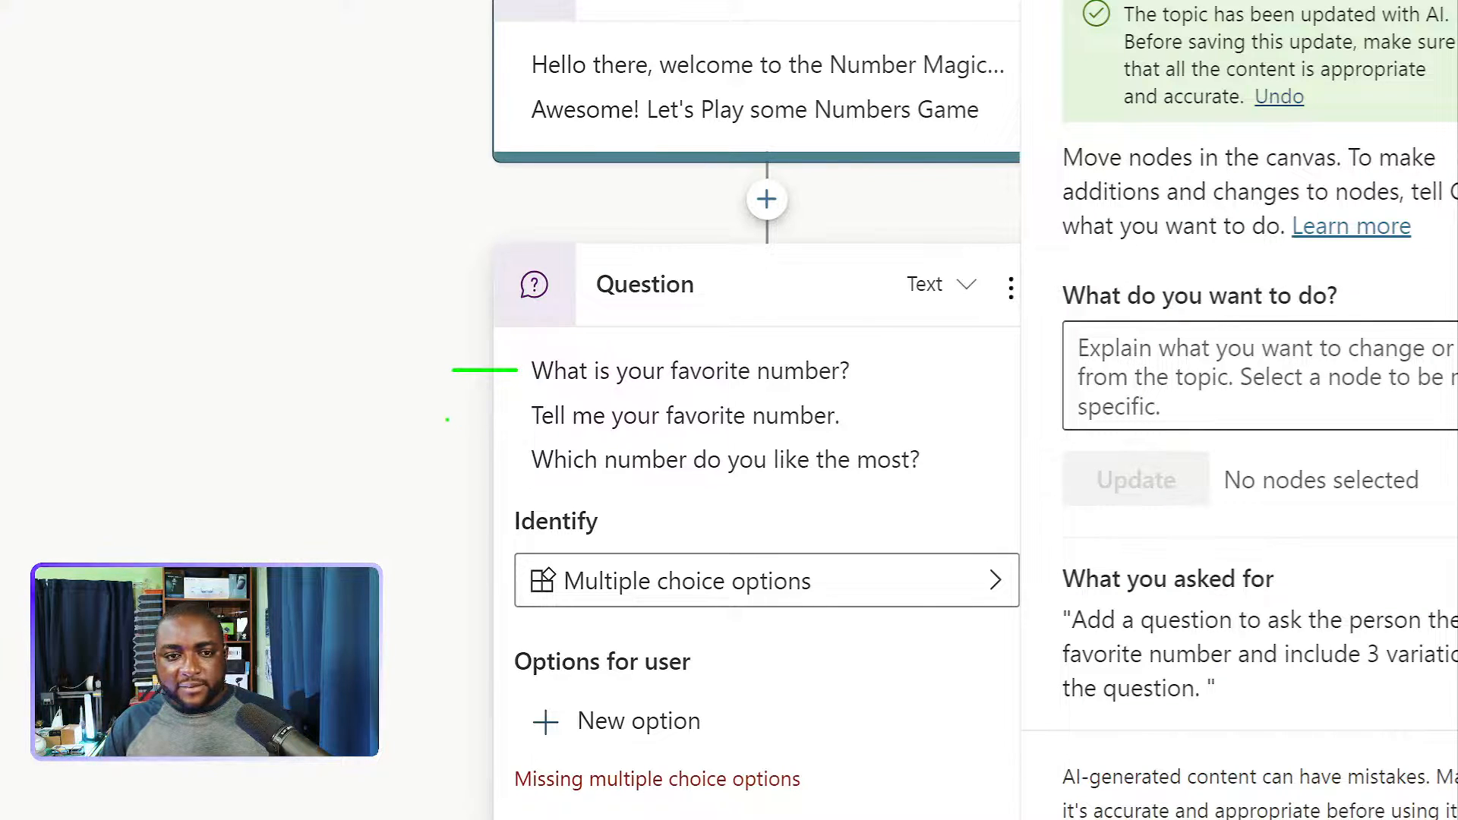
{"action": "mouse_move", "coordinate": [443, 416]}
{"action": "left_mouse_down"}
{"action": "mouse_move", "coordinate": [533, 435]}
{"action": "mouse_move", "coordinate": [518, 416]}
{"action": "left_mouse_up"}
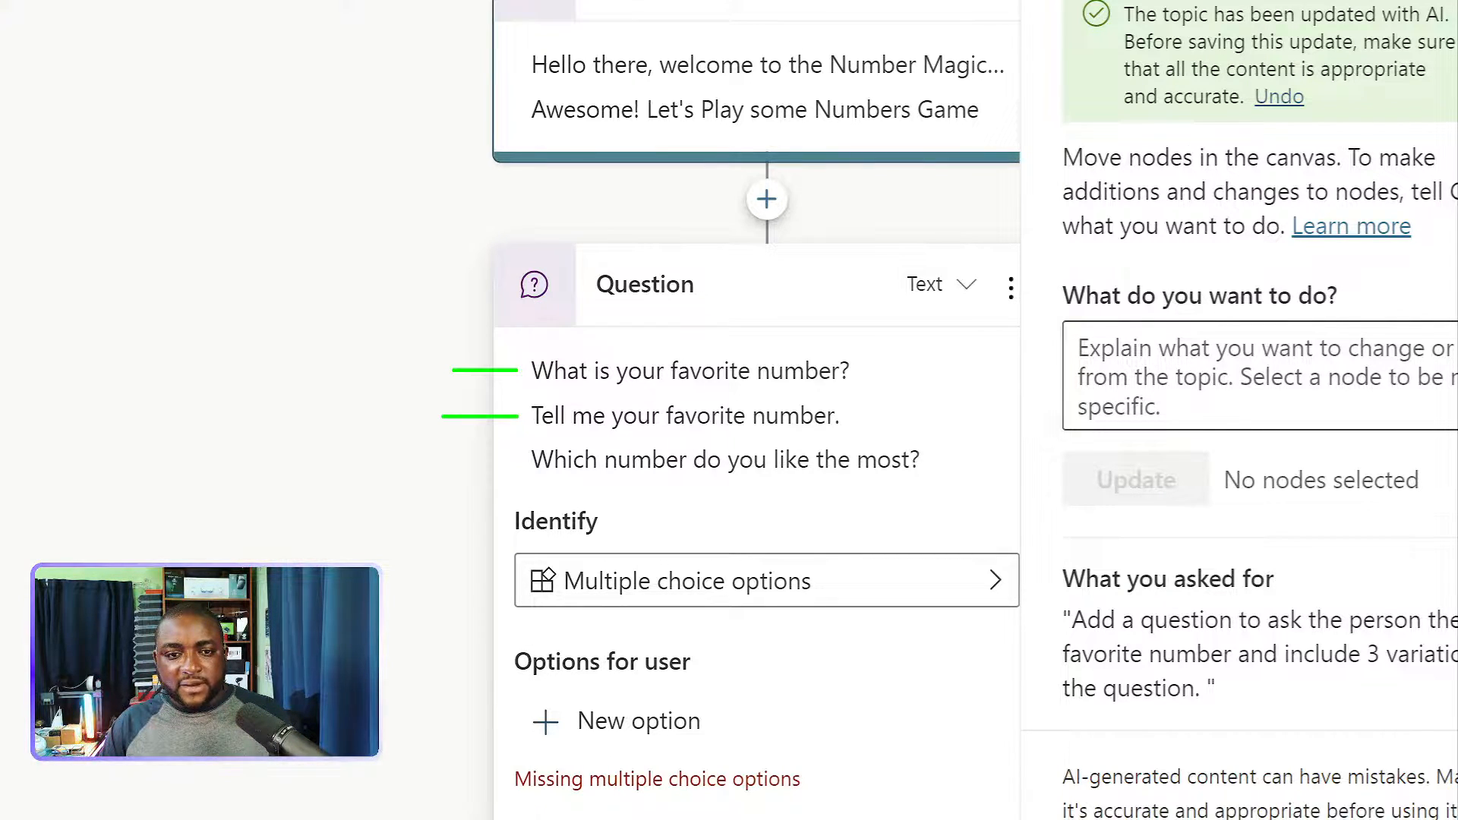
{"action": "left_click_drag", "start_coordinate": [438, 455], "coordinate": [503, 452]}
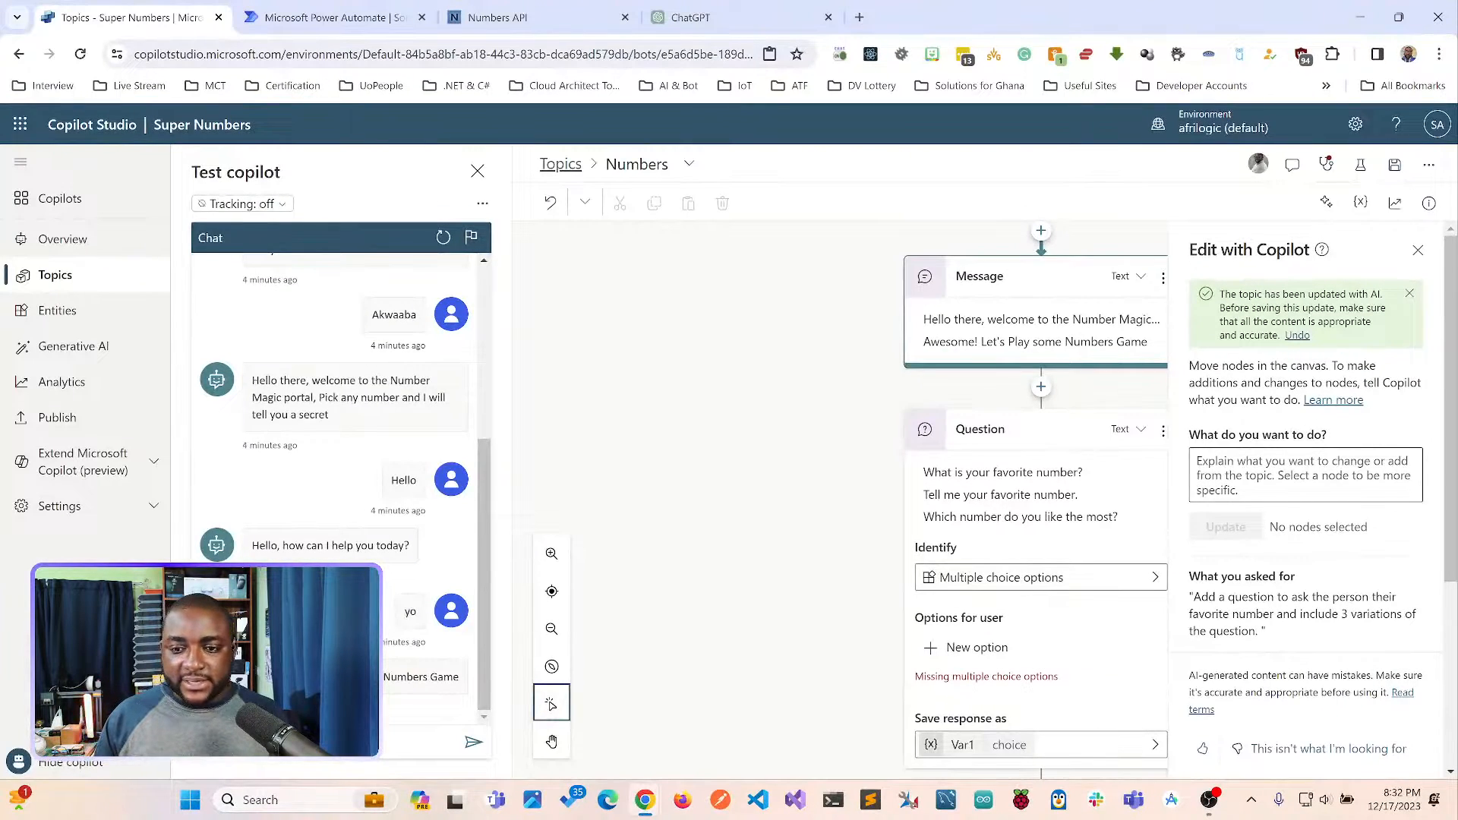
Review the kinds of information the question can identify and choose Multiple choice options.
{"action": "left_click", "coordinate": [607, 285]}
{"action": "left_click", "coordinate": [1040, 589]}
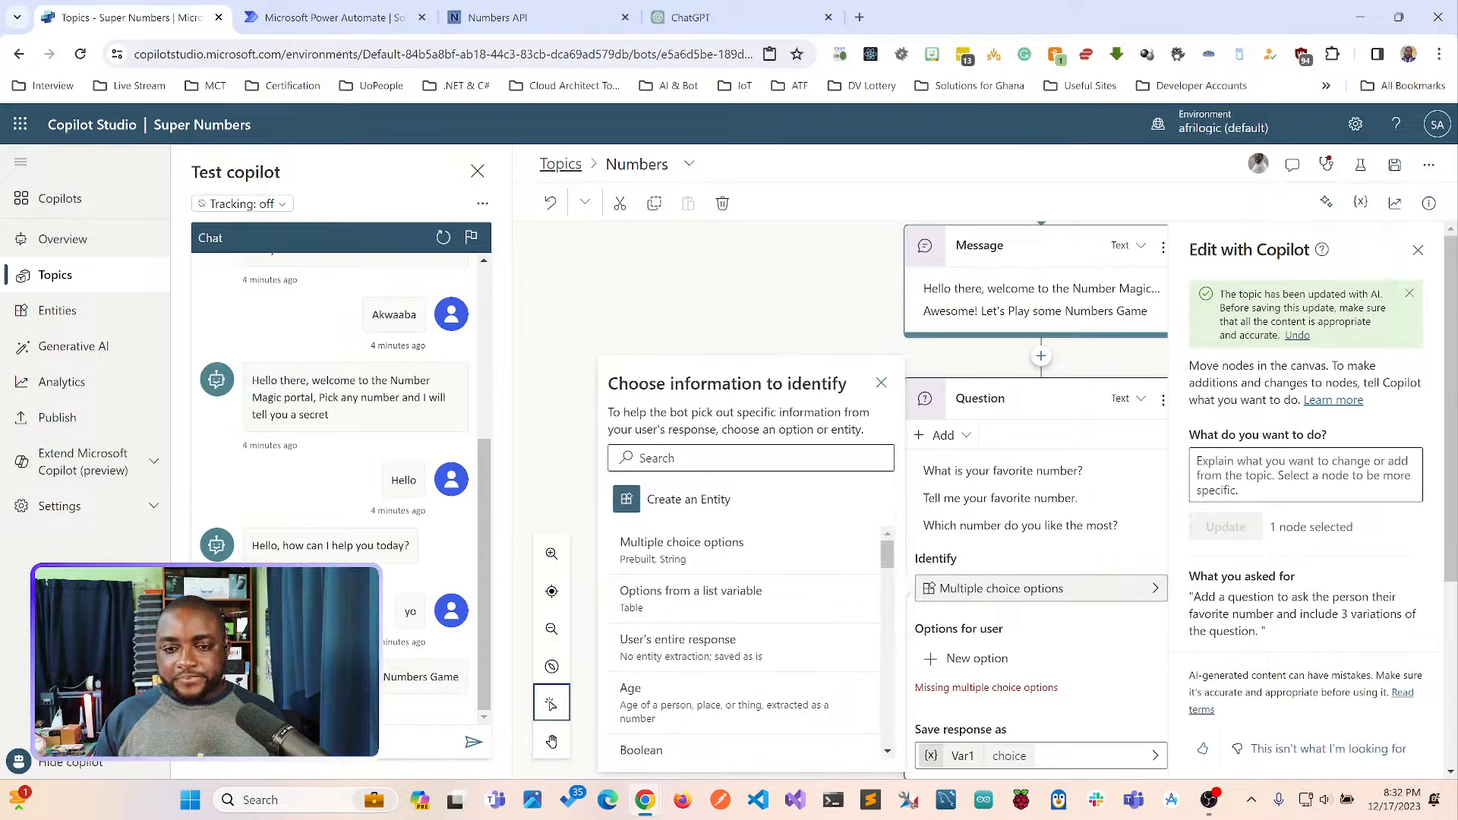
{"action": "left_click_drag", "start_coordinate": [887, 555], "coordinate": [887, 554]}
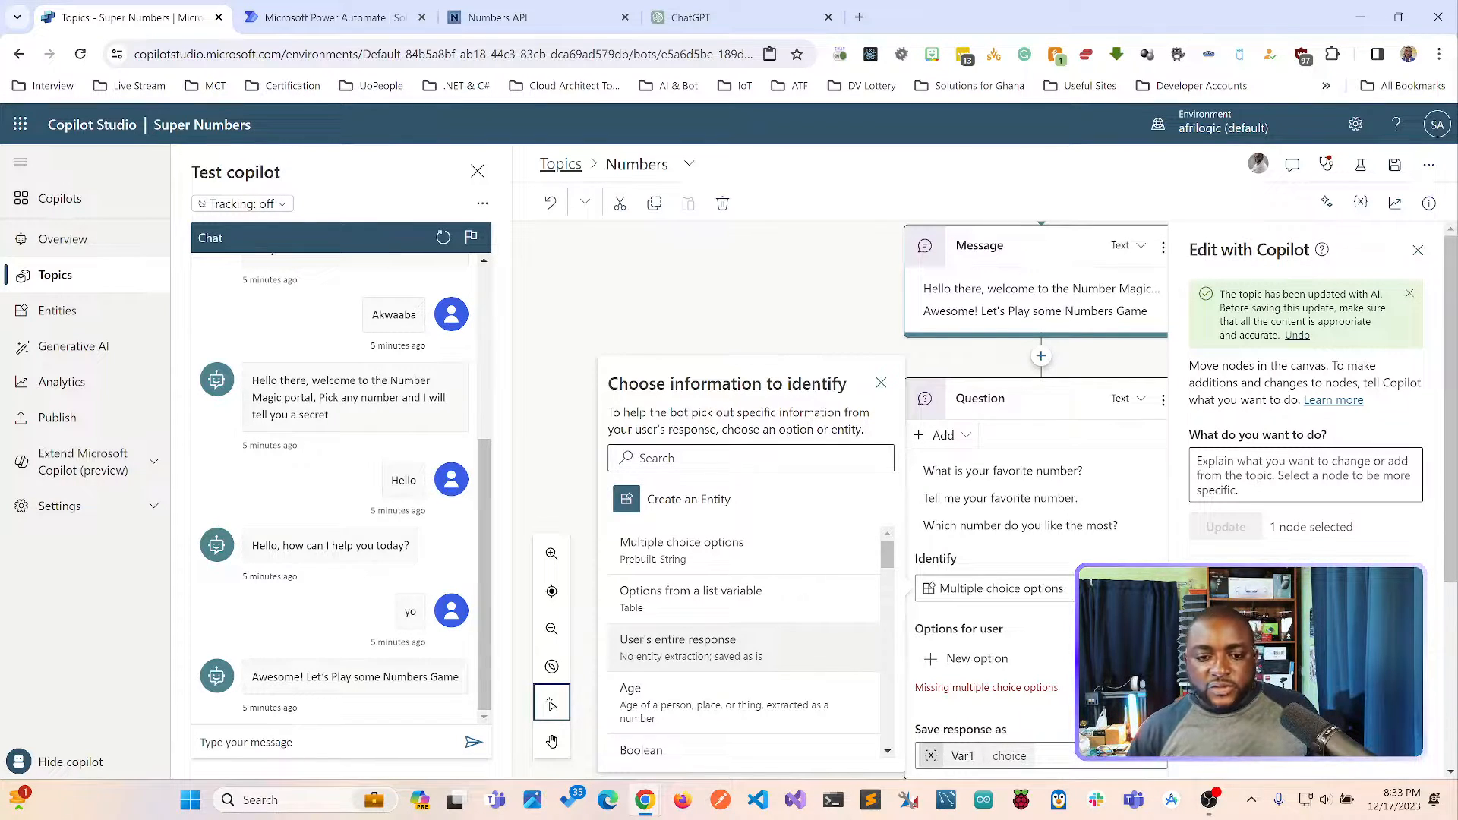
{"action": "scroll", "coordinate": [744, 642], "scroll_direction": "down", "scroll_amount": 1}
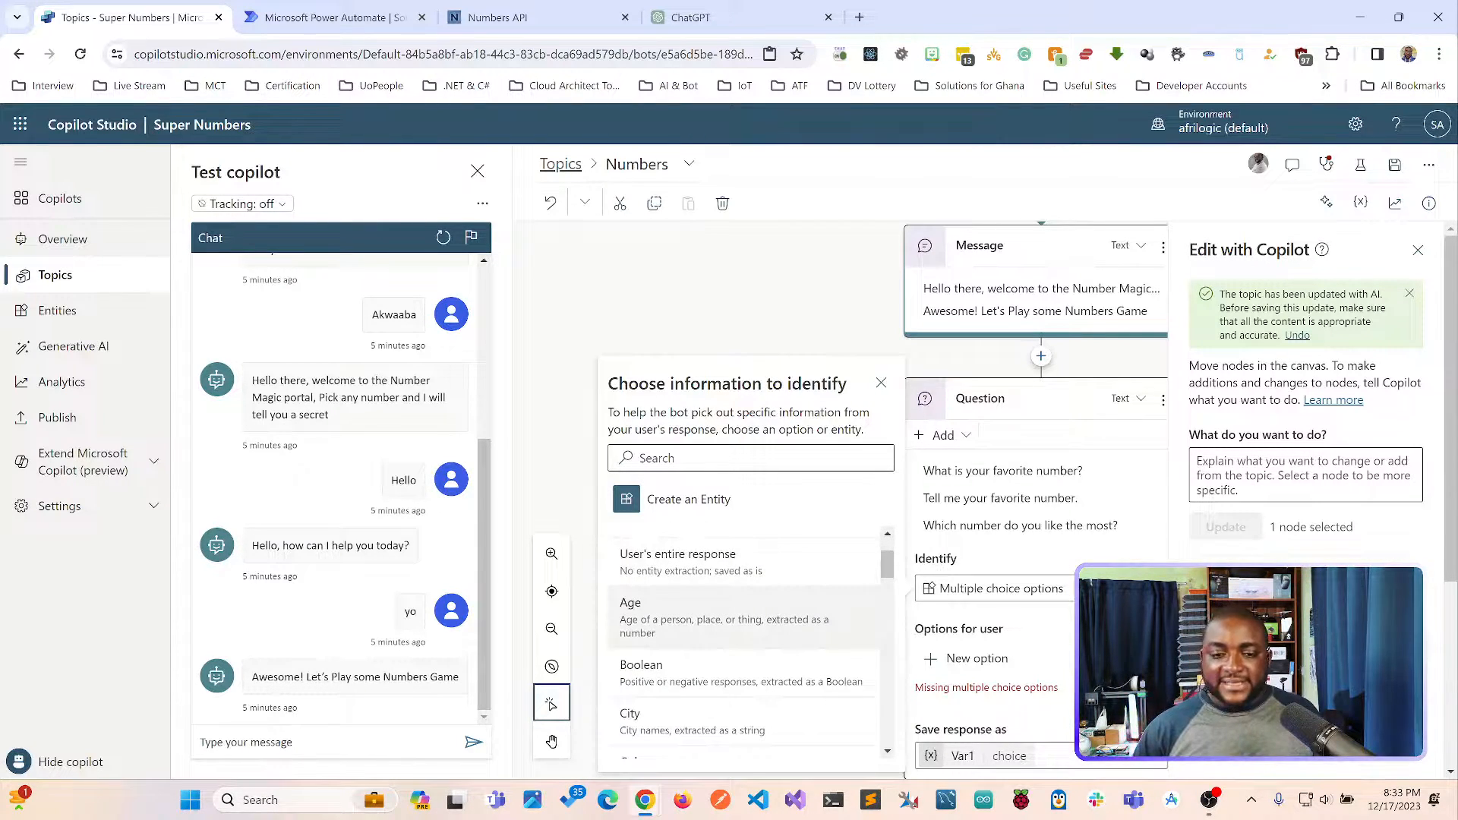
{"action": "scroll", "coordinate": [745, 641], "scroll_direction": "down", "scroll_amount": 2}
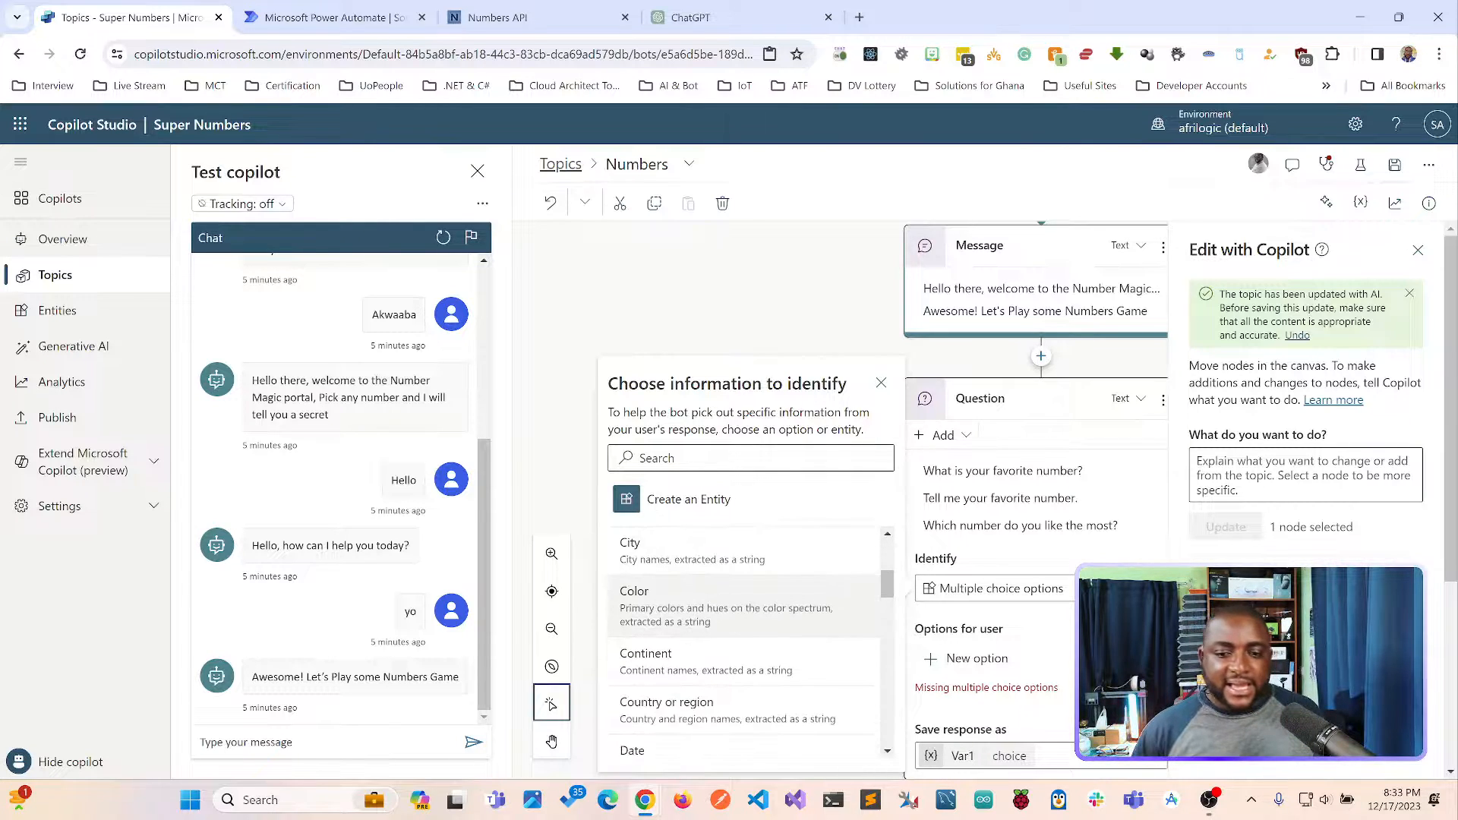
{"action": "scroll", "coordinate": [744, 631], "scroll_direction": "down", "scroll_amount": 1}
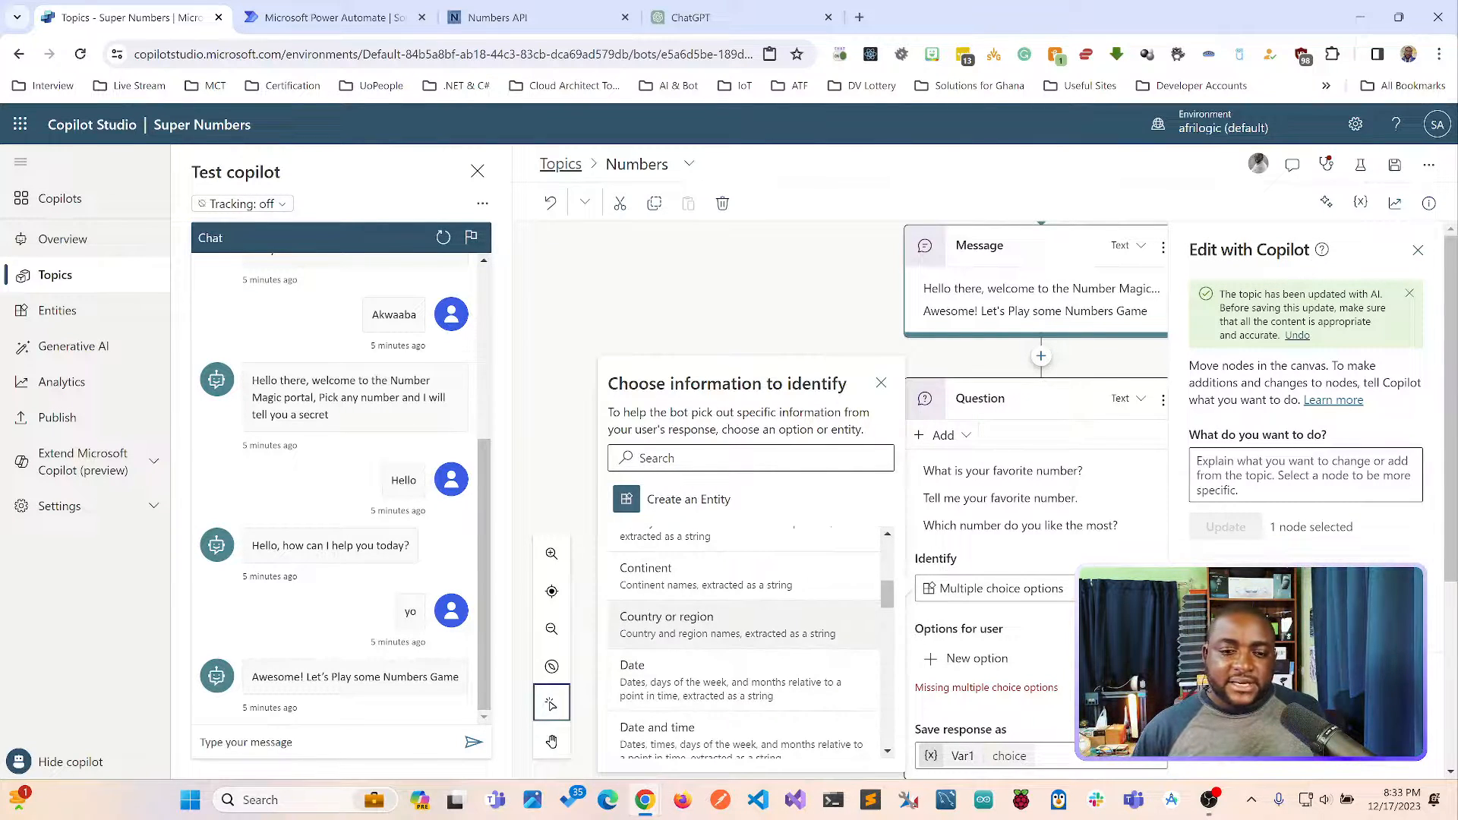
{"action": "scroll", "coordinate": [744, 638], "scroll_direction": "down", "scroll_amount": 1}
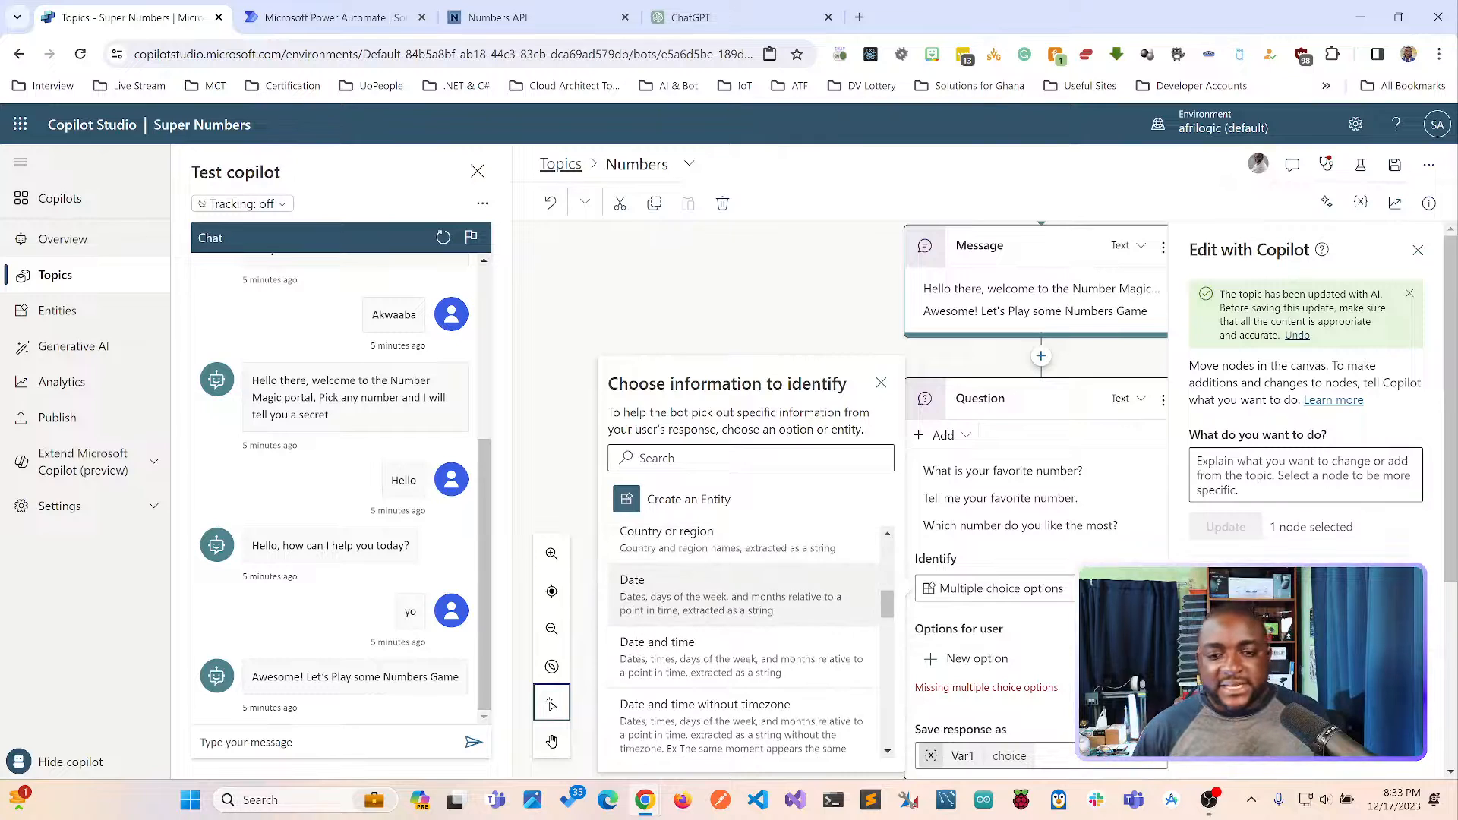
{"action": "scroll", "coordinate": [744, 638], "scroll_direction": "down", "scroll_amount": 1}
{"action": "scroll", "coordinate": [744, 641], "scroll_direction": "up", "scroll_amount": 10}
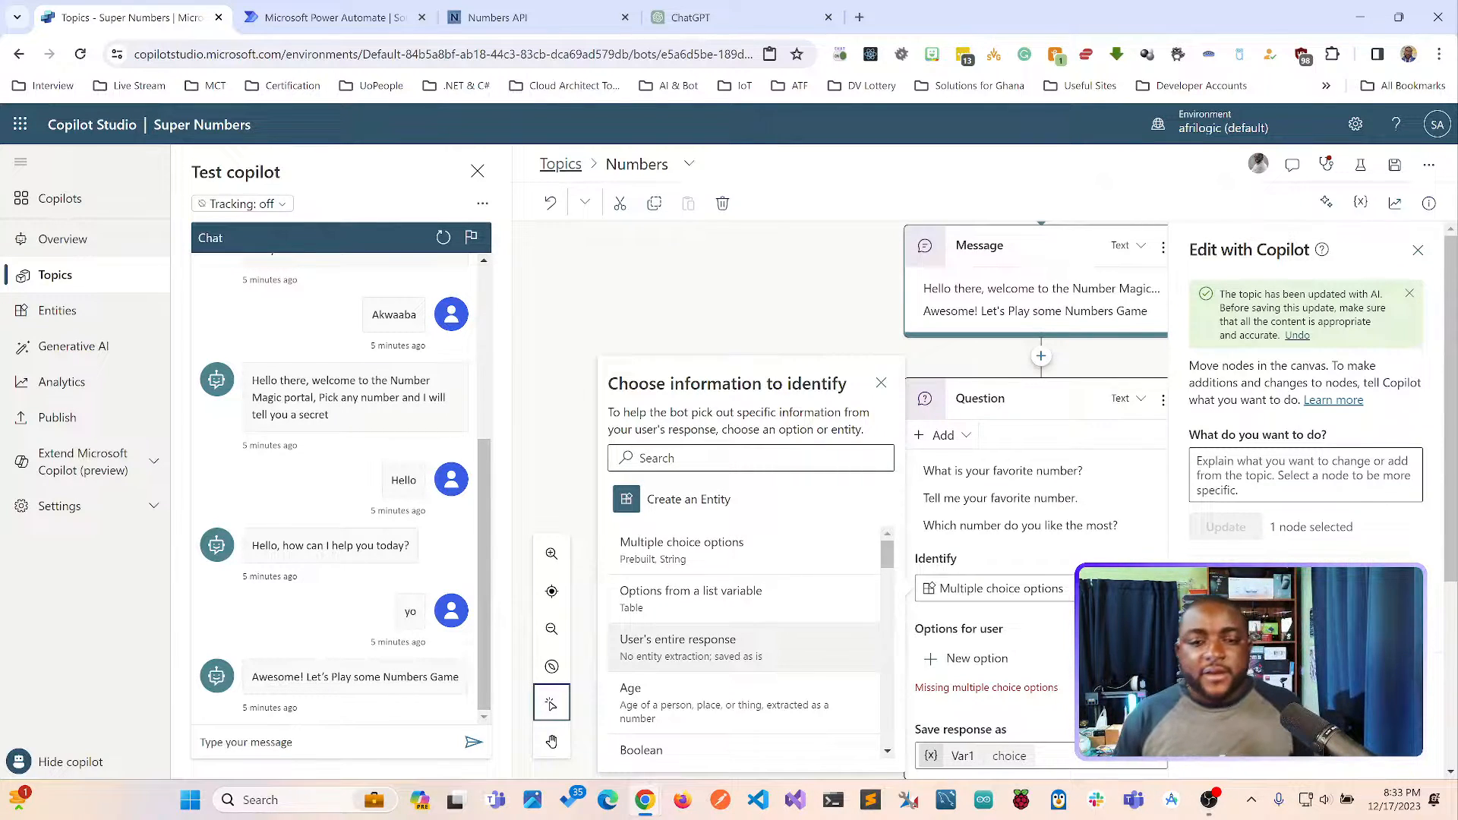
{"action": "left_click", "coordinate": [744, 551]}
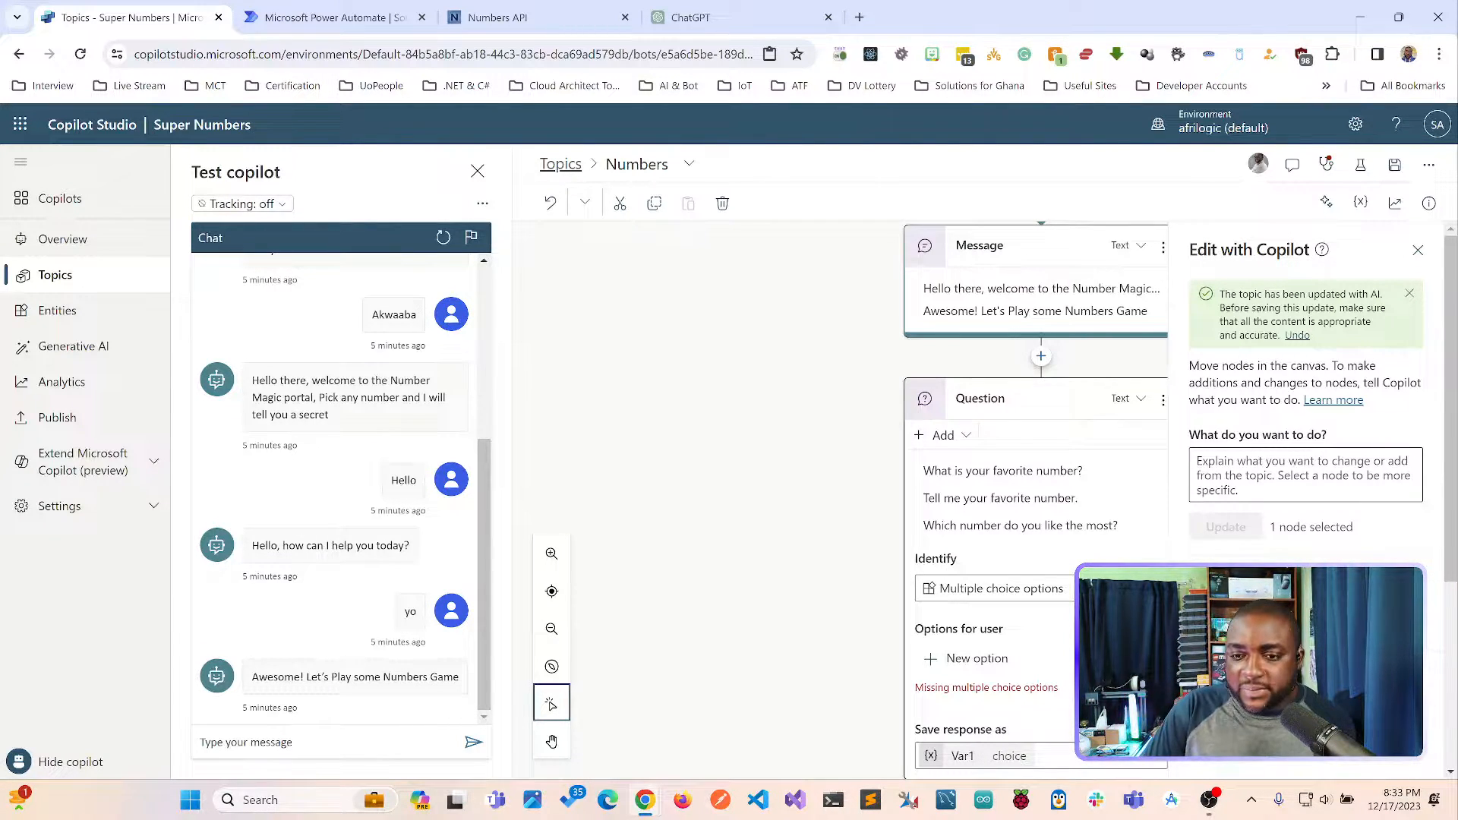
{"action": "scroll", "coordinate": [1026, 524], "scroll_direction": "down", "scroll_amount": 1}
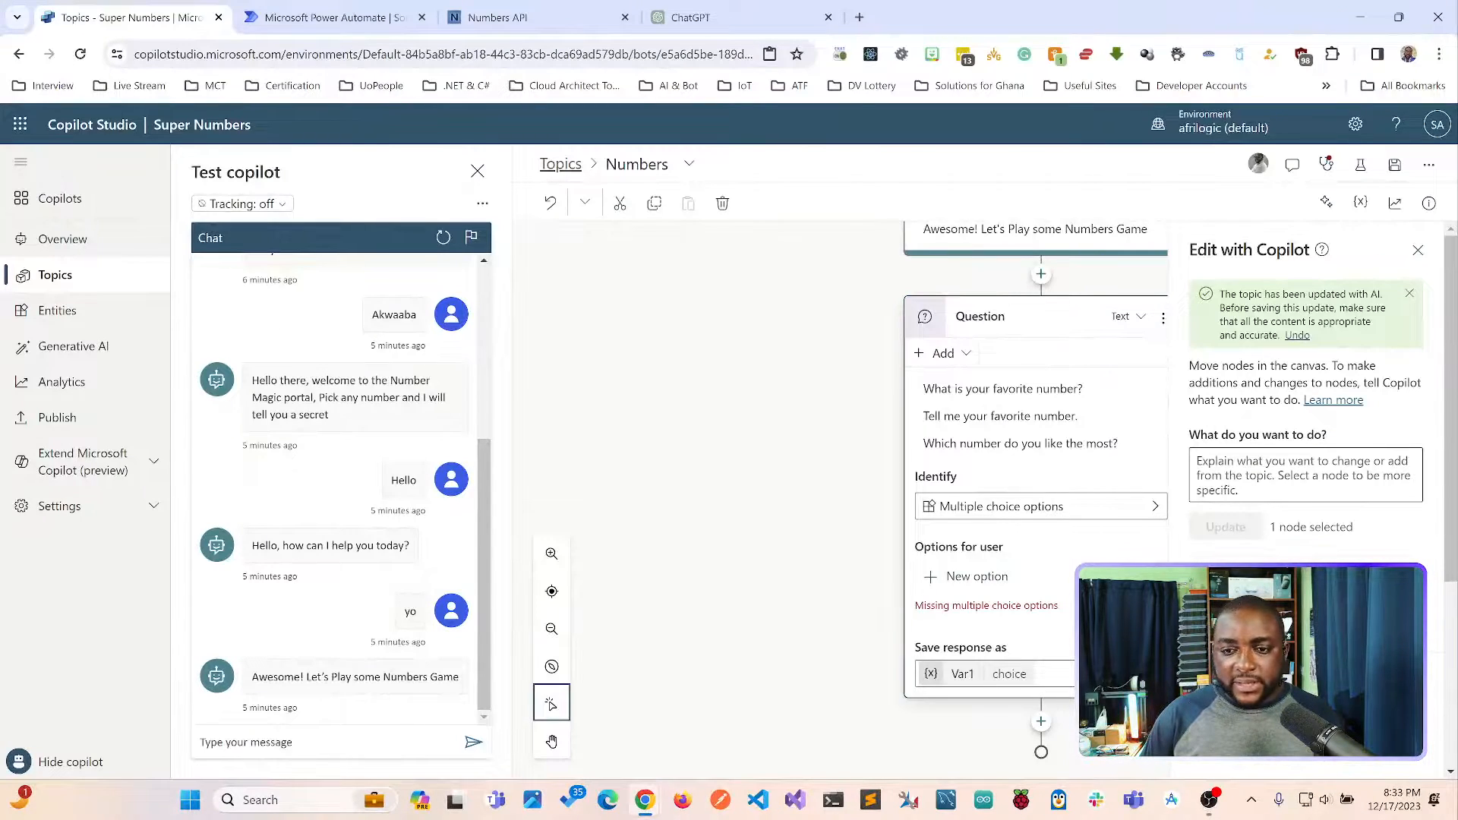
{"action": "left_click", "coordinate": [975, 576]}
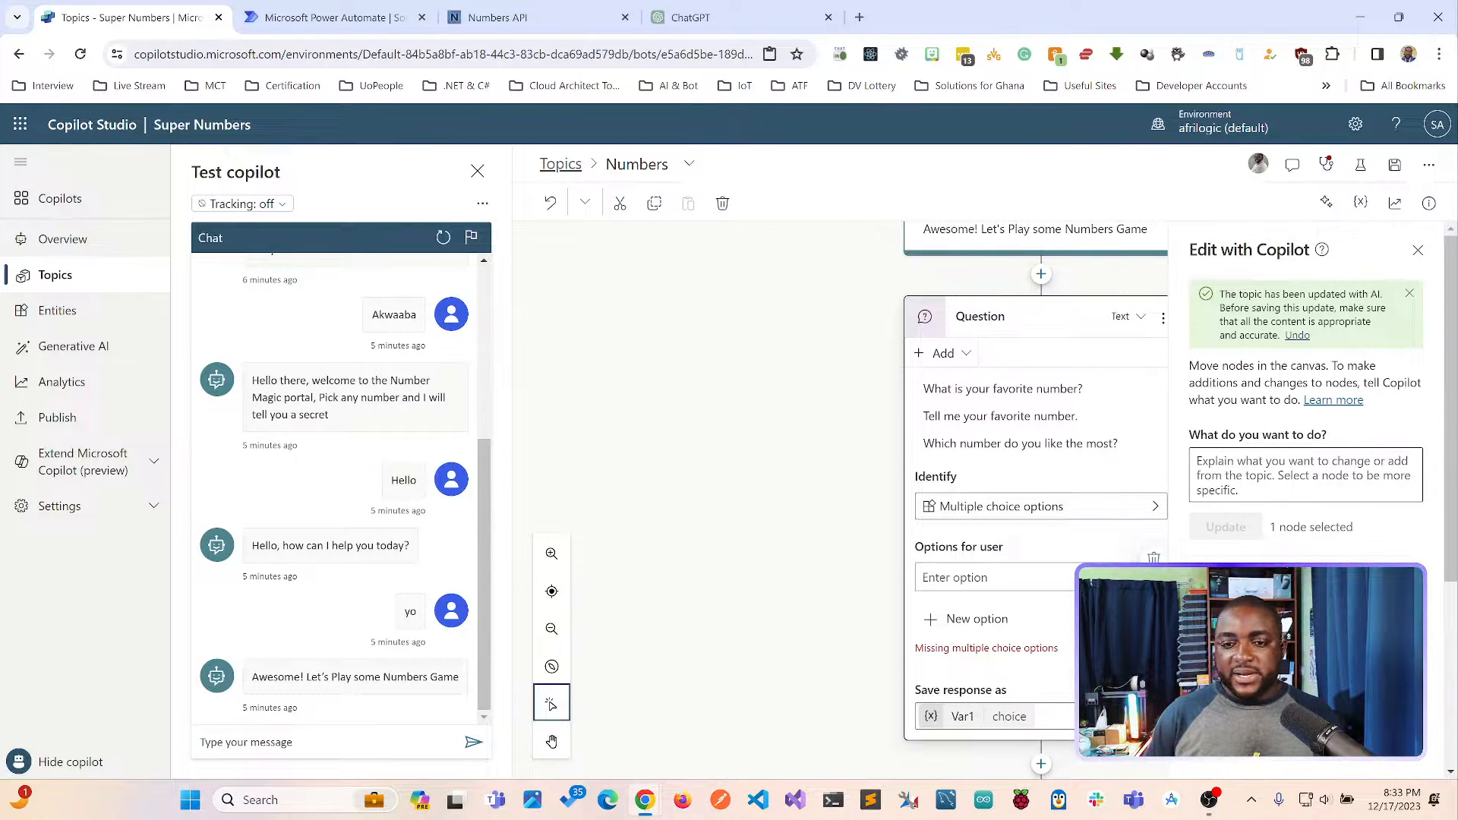
{"action": "left_click", "coordinate": [1327, 165]}
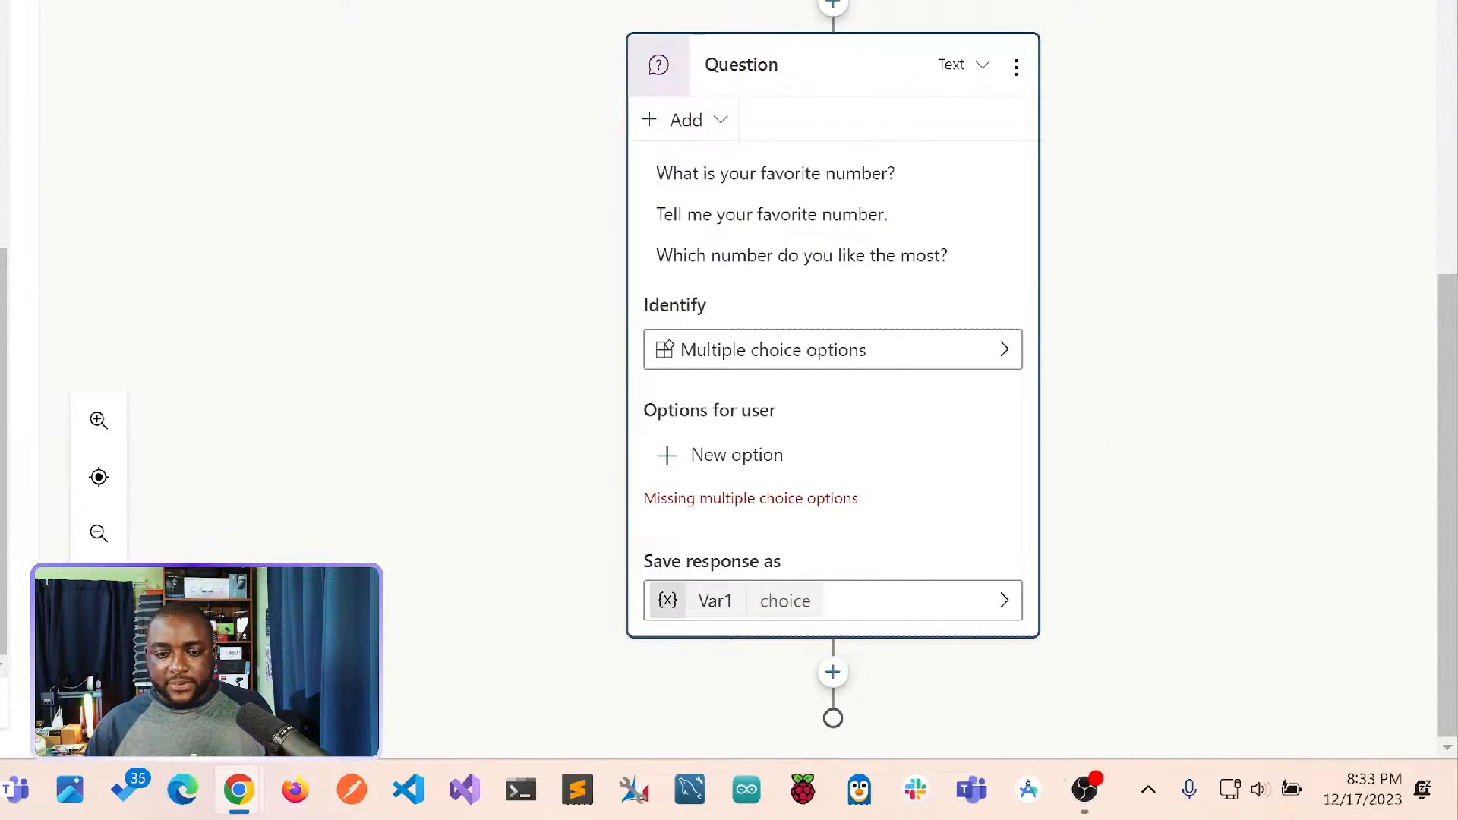
{"action": "left_click_drag", "start_coordinate": [878, 483], "coordinate": [929, 452]}
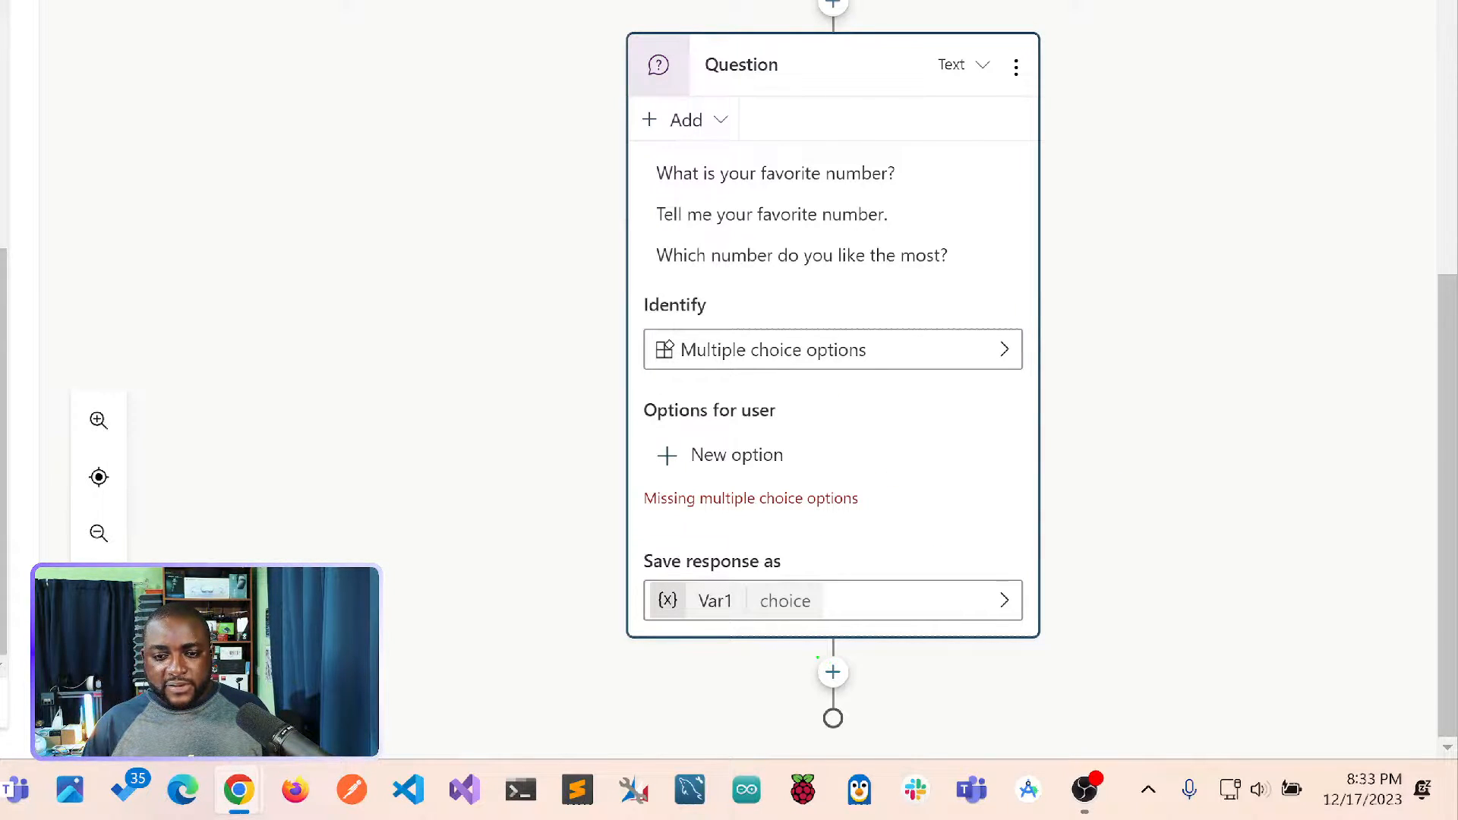
{"action": "mouse_move", "coordinate": [729, 675]}
{"action": "left_mouse_down"}
{"action": "mouse_move", "coordinate": [790, 683]}
{"action": "mouse_move", "coordinate": [808, 742]}
{"action": "mouse_move", "coordinate": [806, 728]}
{"action": "left_mouse_up"}
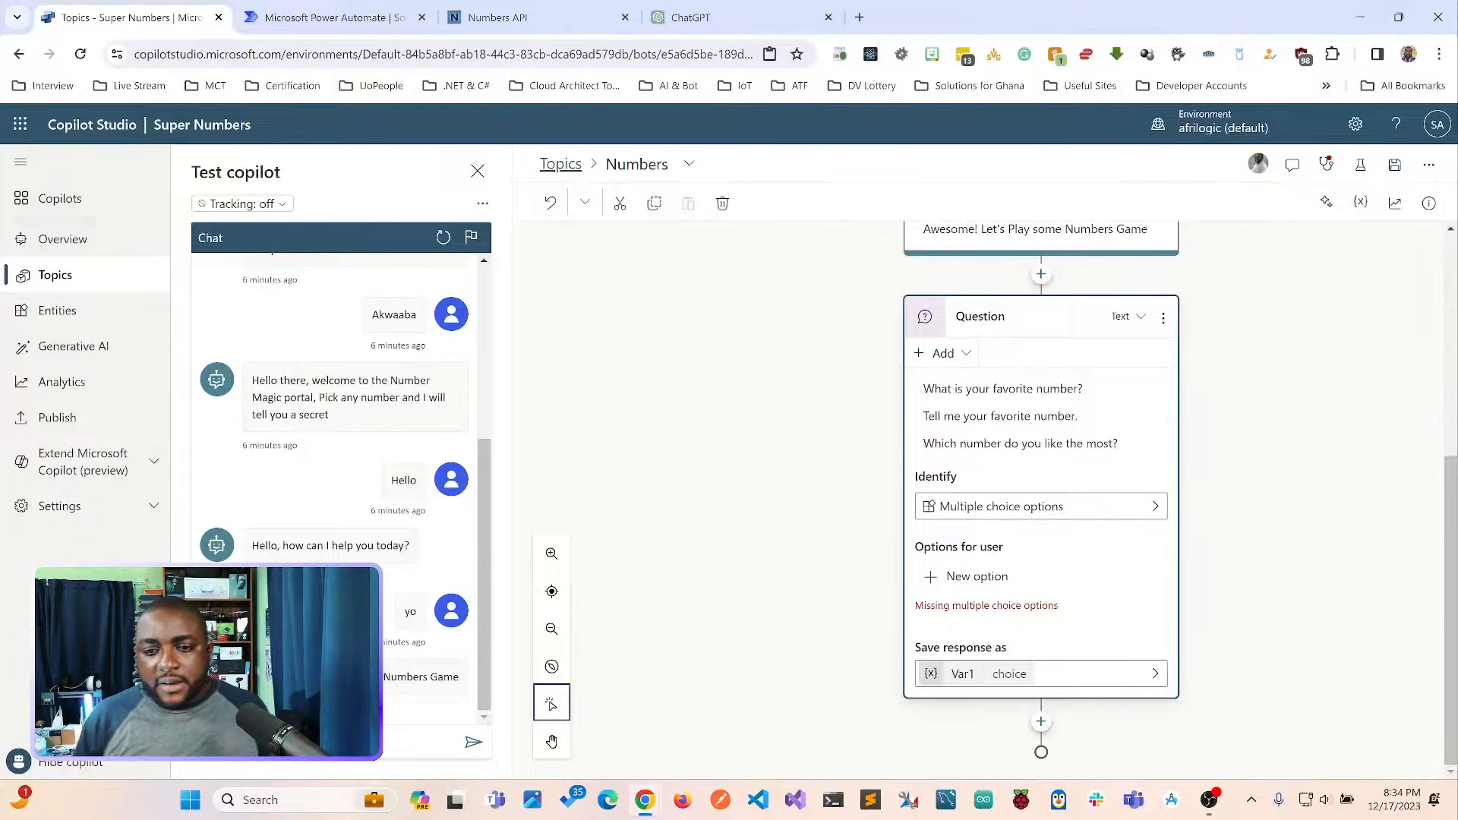
Add 10 and 4 as the multiple choice options for the favorite number question.
{"action": "left_click", "coordinate": [976, 577]}
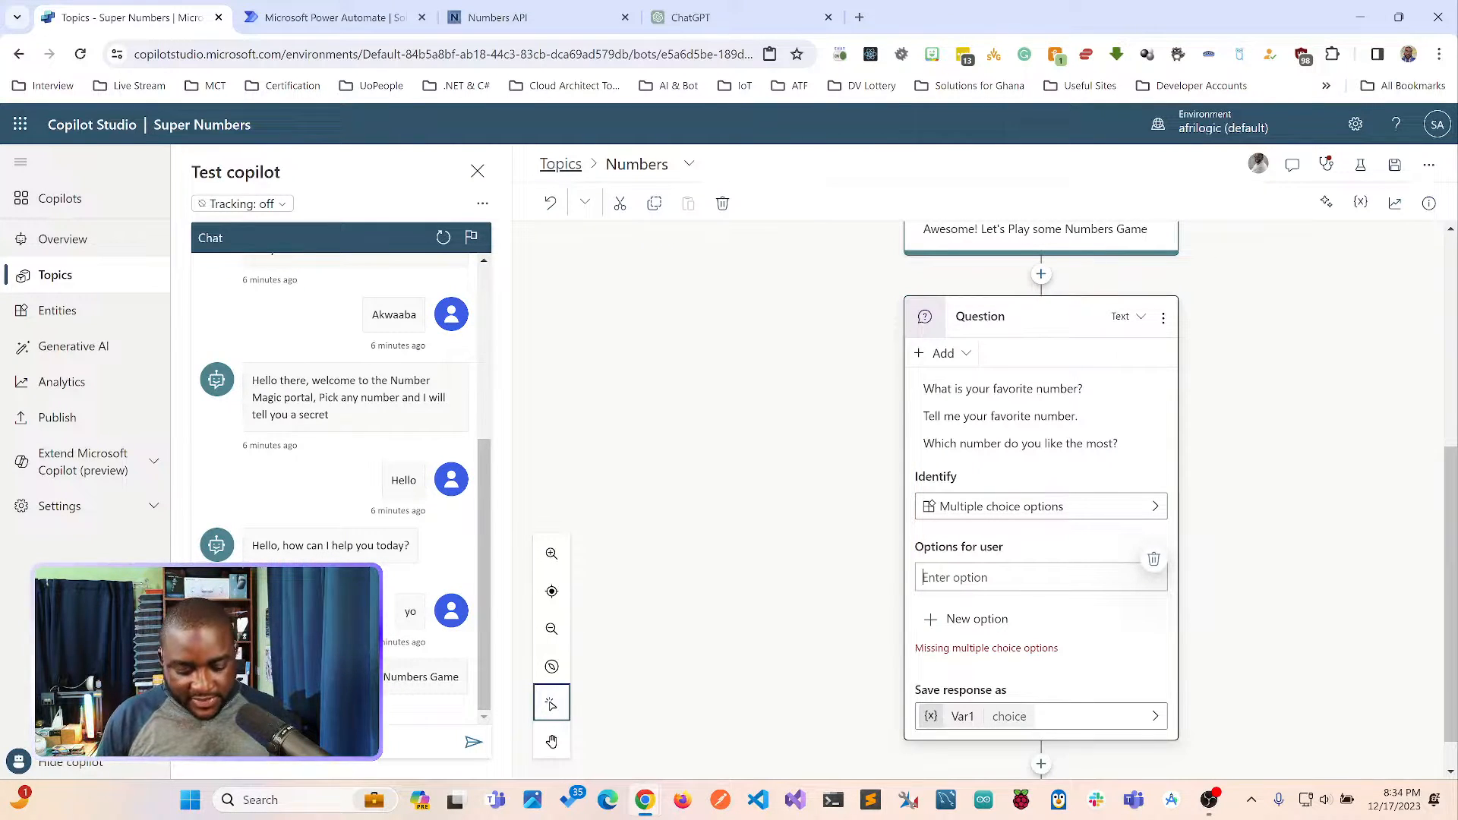
{"action": "type", "text": "10"}
{"action": "key", "text": "Return"}
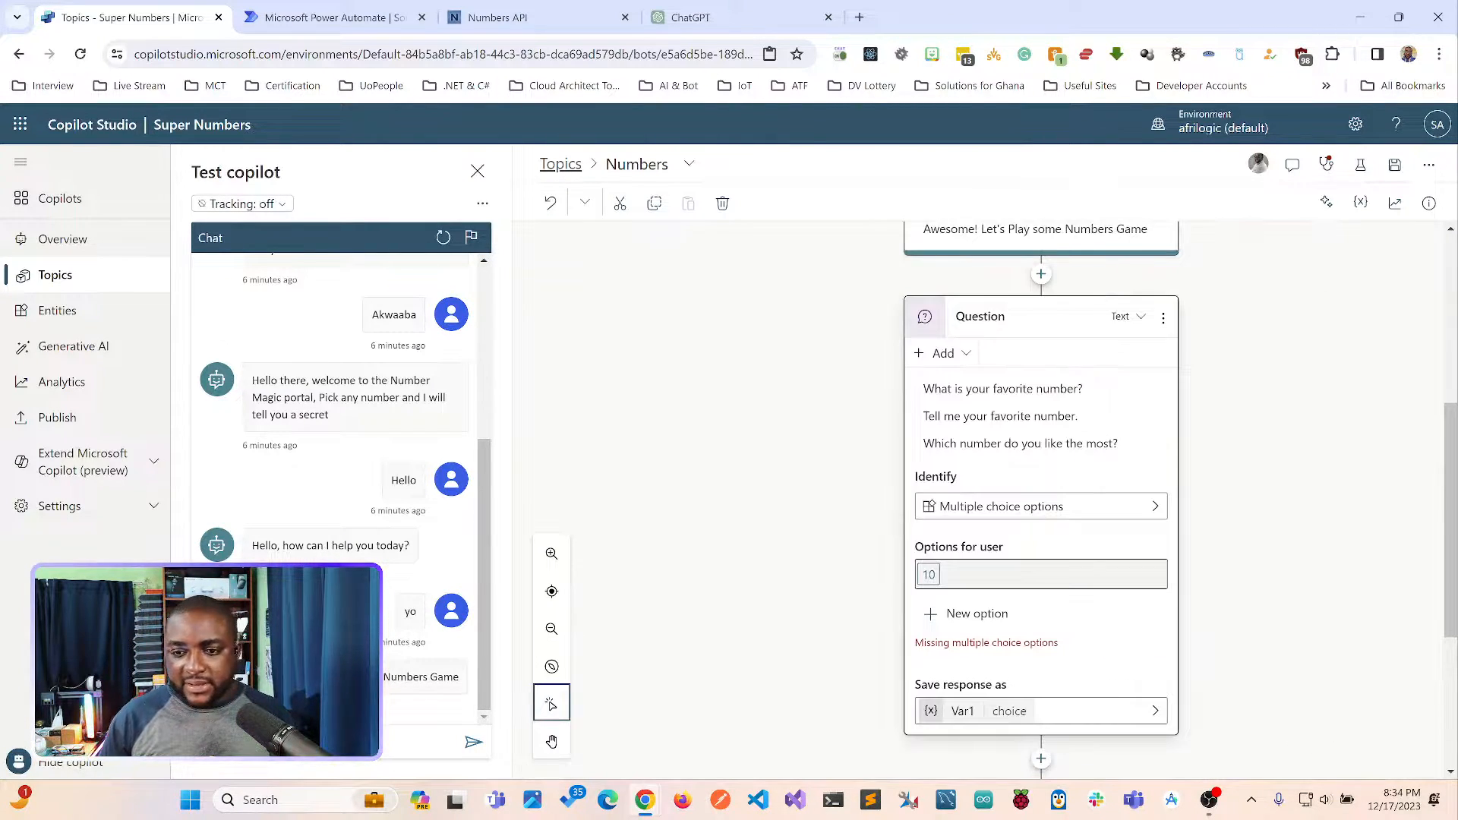
{"action": "left_click", "coordinate": [978, 613]}
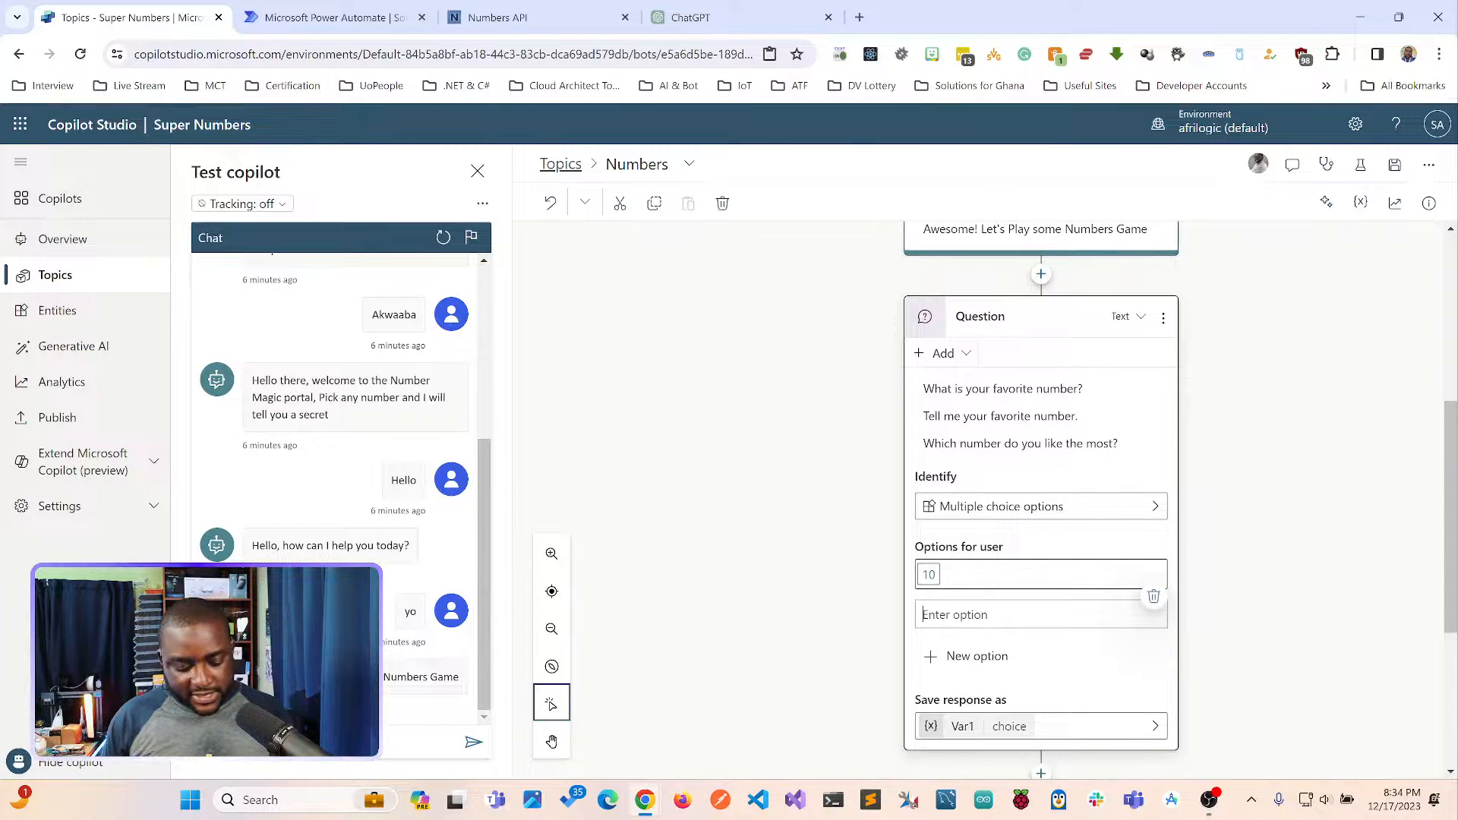
{"action": "type", "text": "4"}
{"action": "key", "text": "Return"}
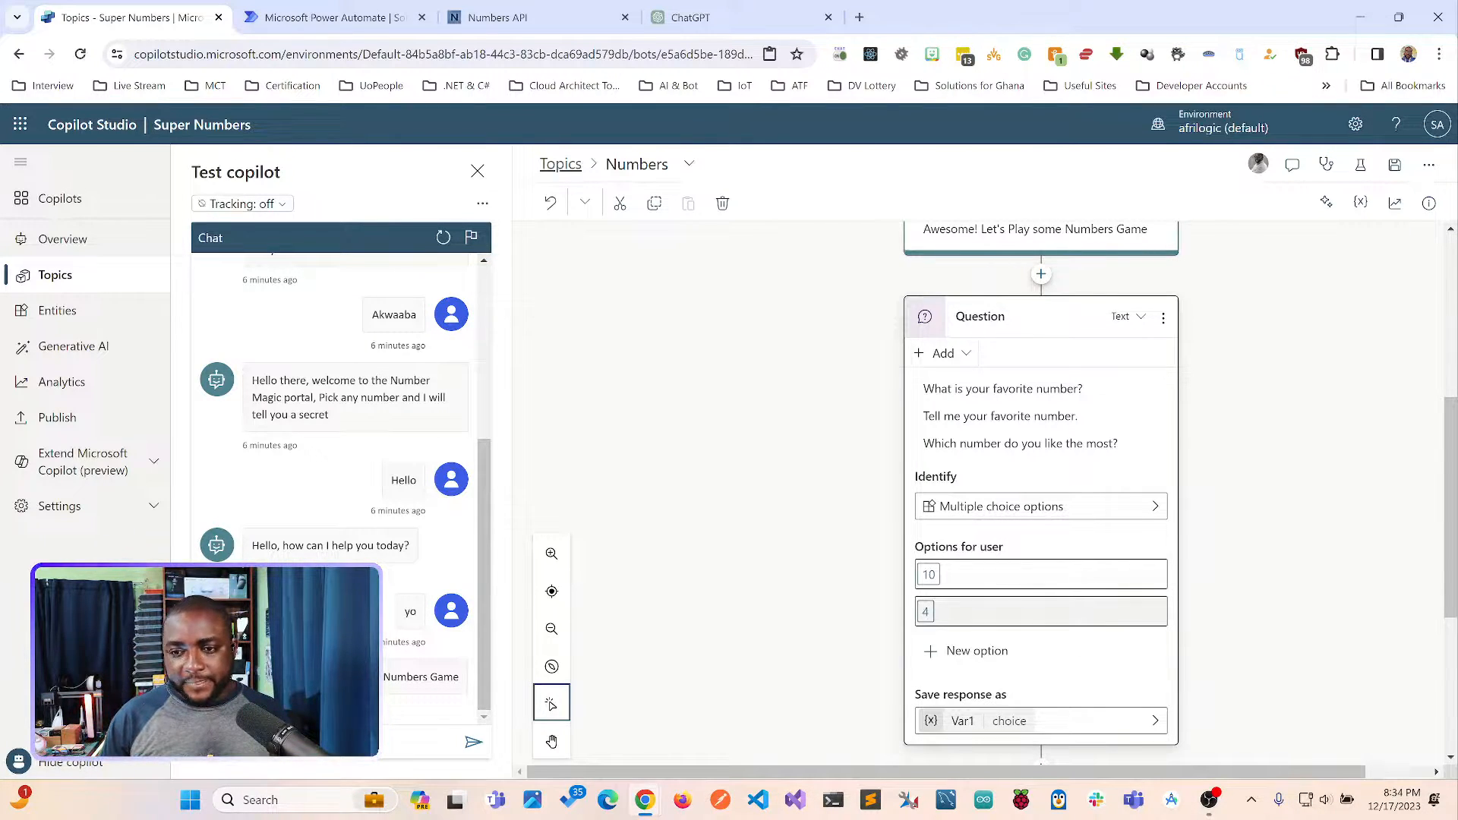
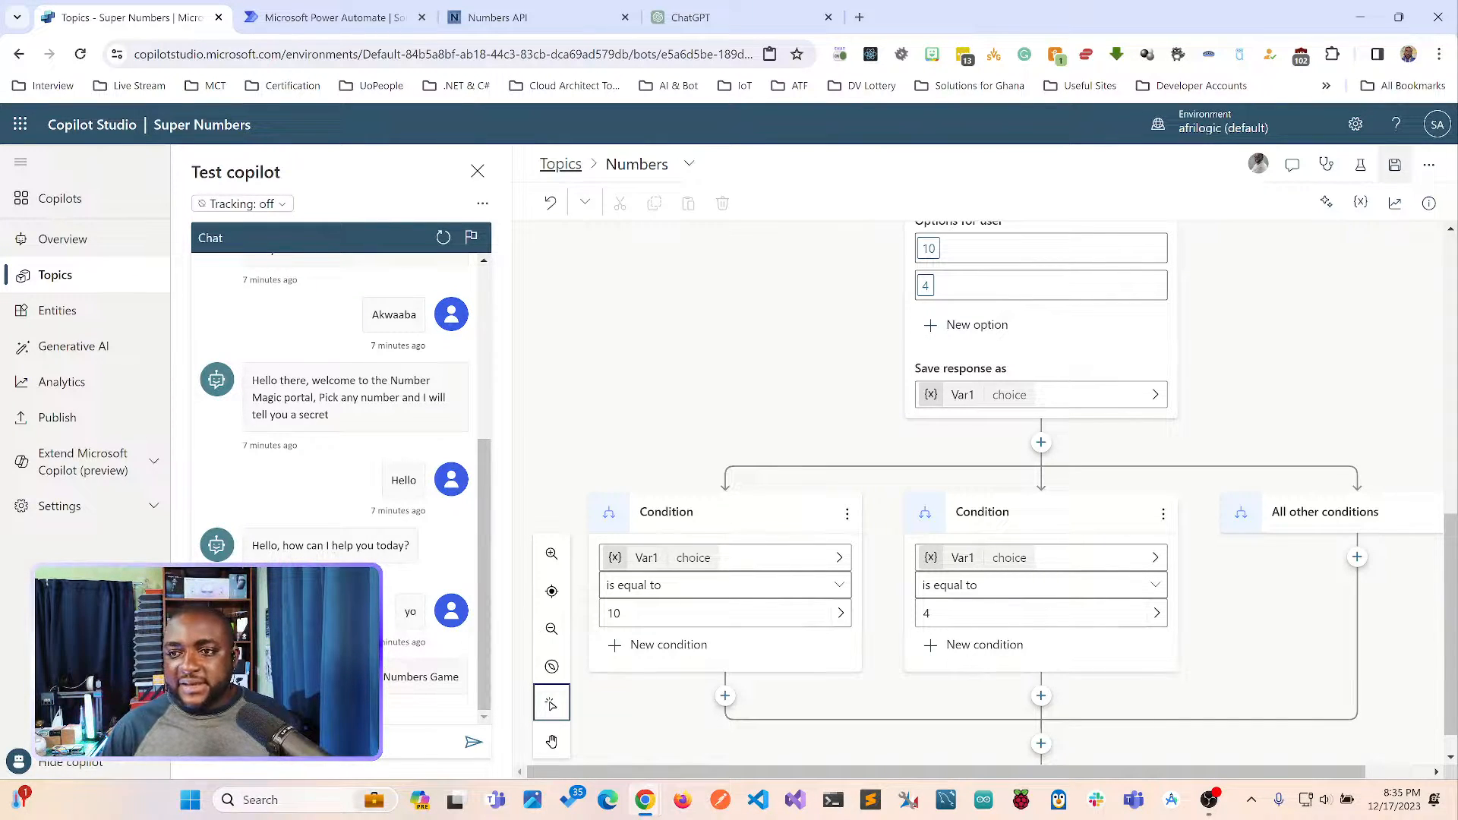
Save the Numbers topic and add the message "Yaay, 10 is a perfect Number" under the condition for 10.
{"action": "left_click", "coordinate": [1395, 165]}
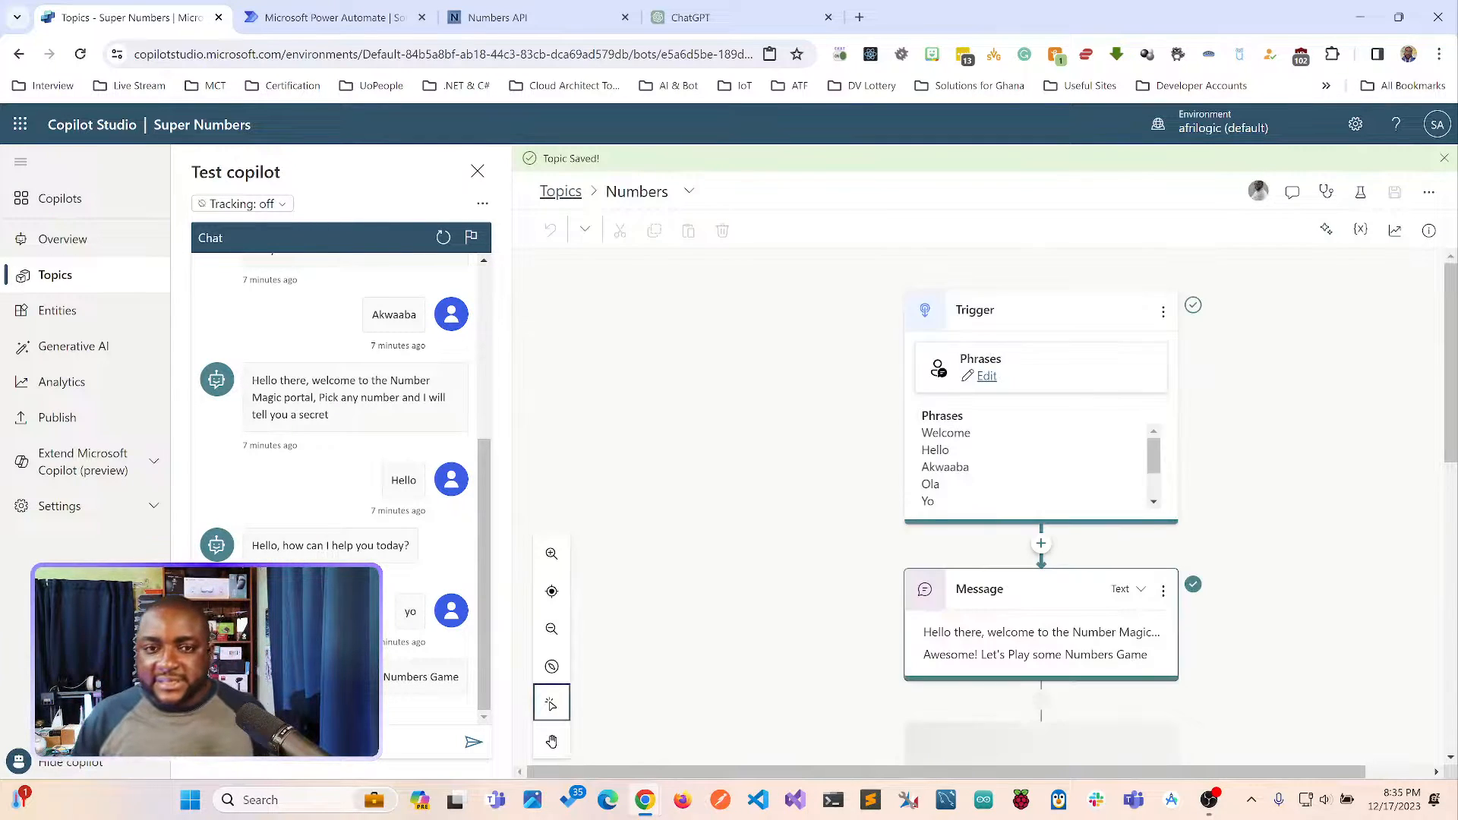
{"action": "scroll", "coordinate": [1040, 501], "scroll_direction": "down", "scroll_amount": 10}
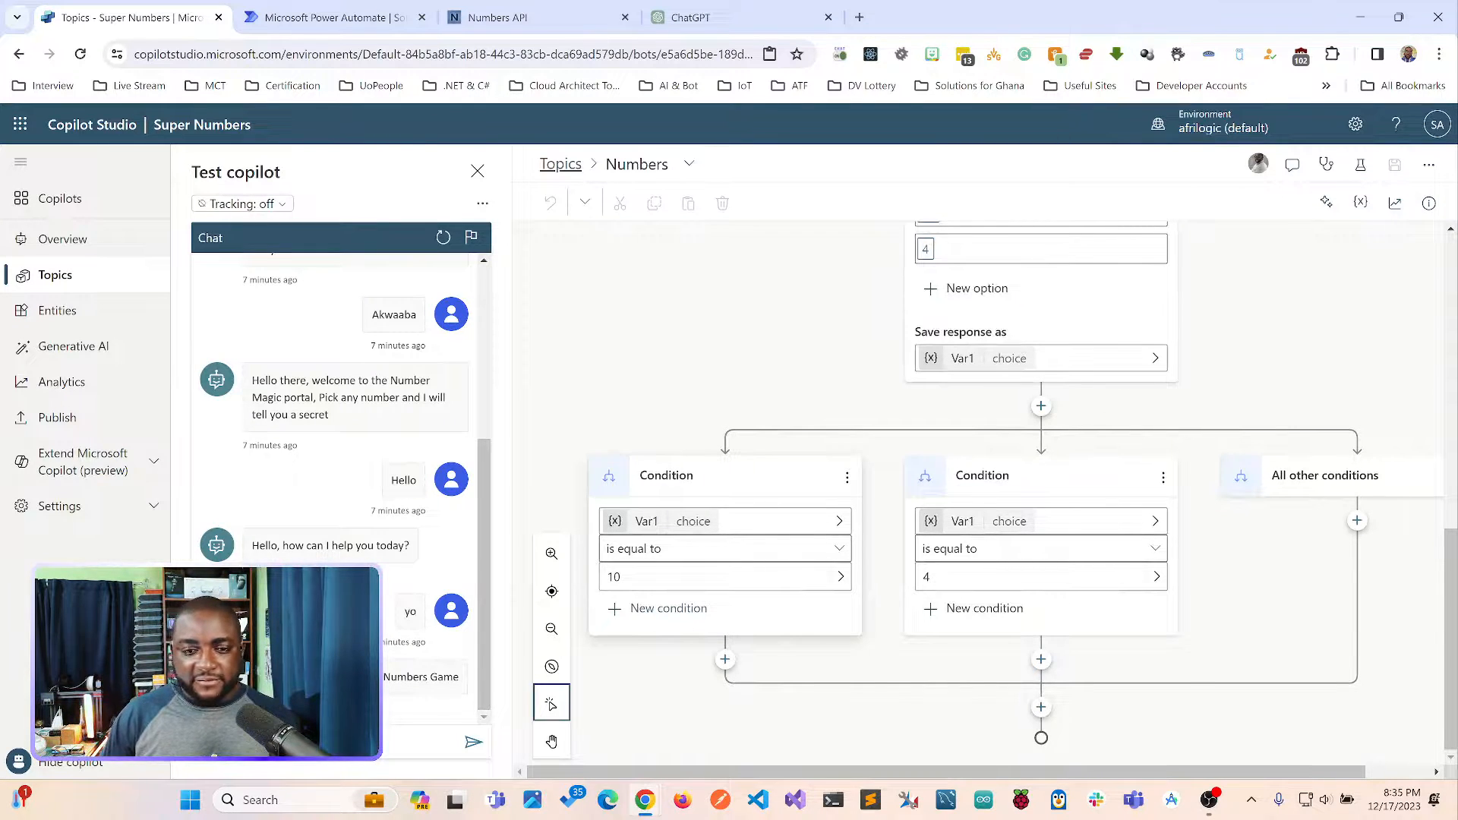
{"action": "left_click", "coordinate": [767, 617]}
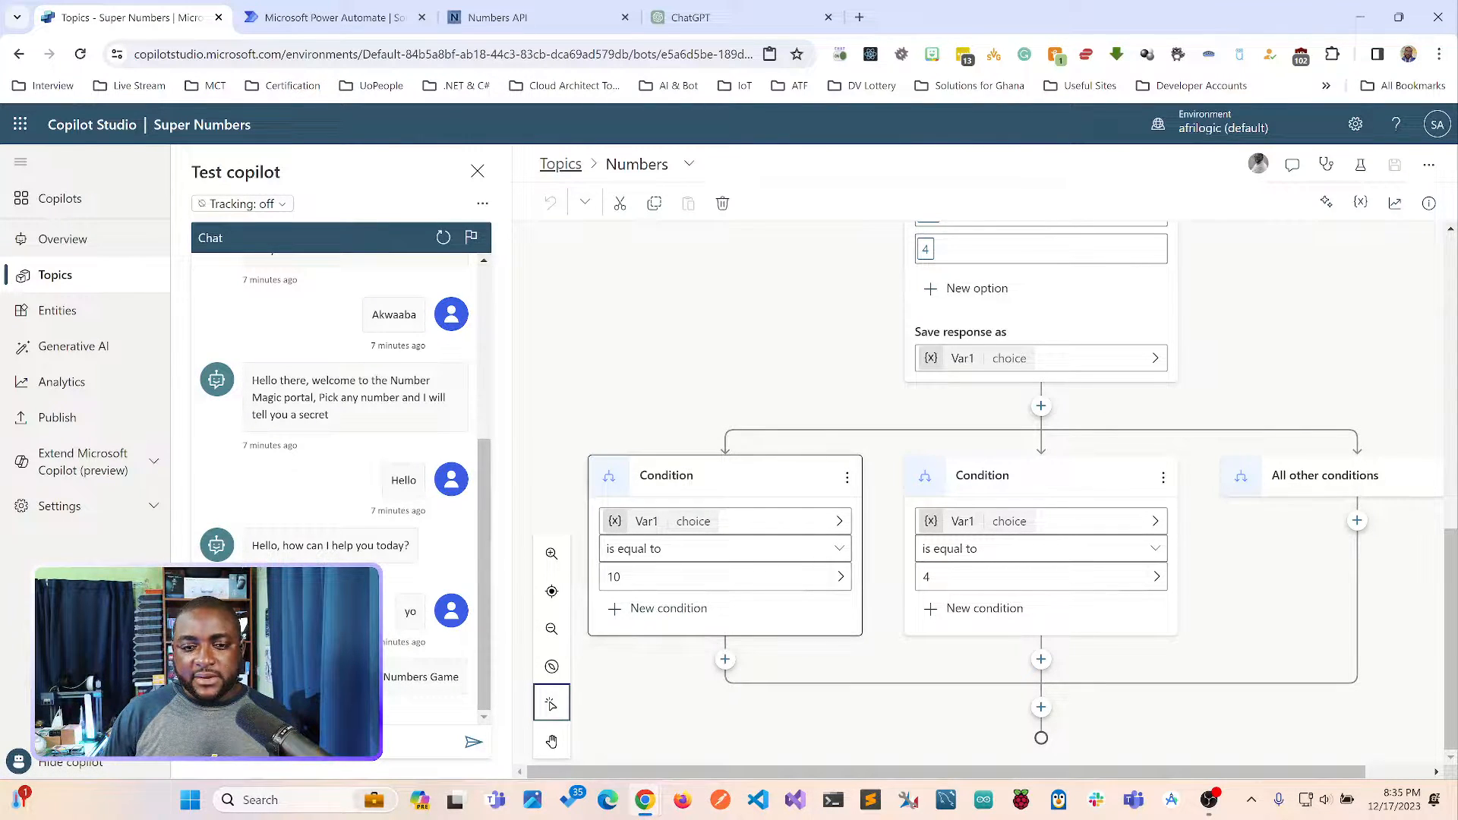
{"action": "left_click", "coordinate": [726, 659]}
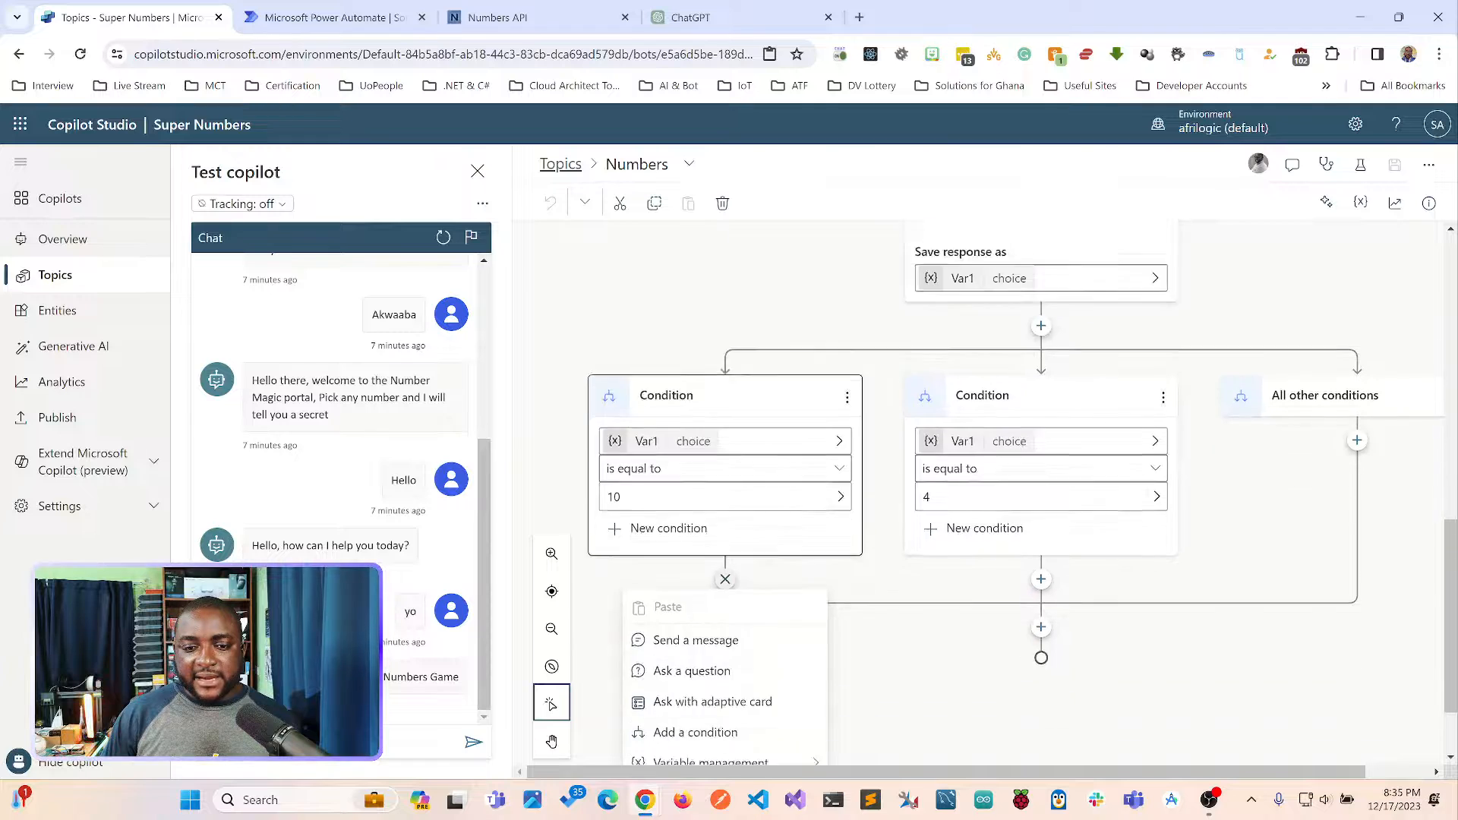
{"action": "left_click", "coordinate": [695, 535]}
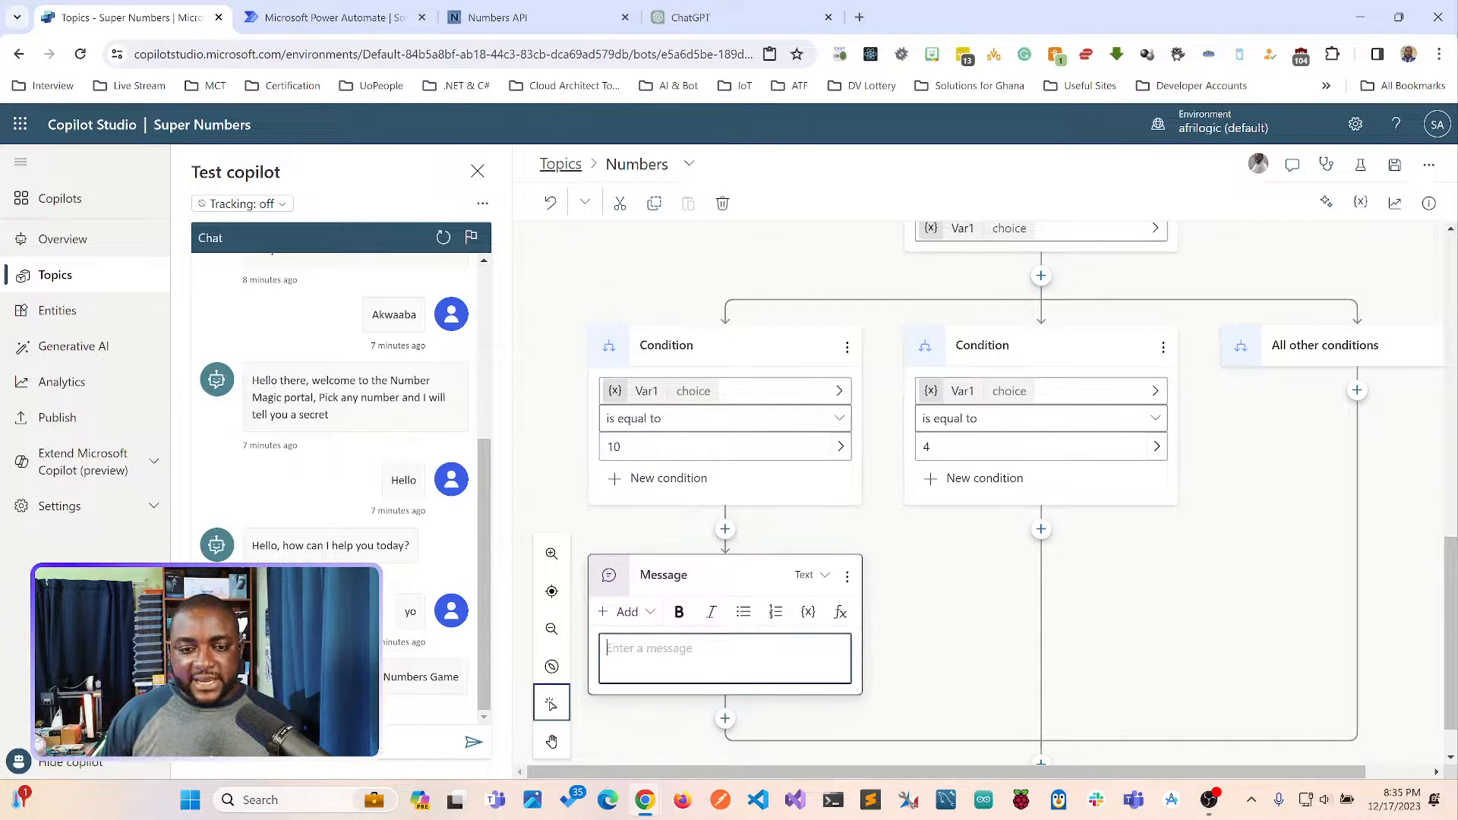
{"action": "type", "text": "Yaay, 10 is a perfect Number"}
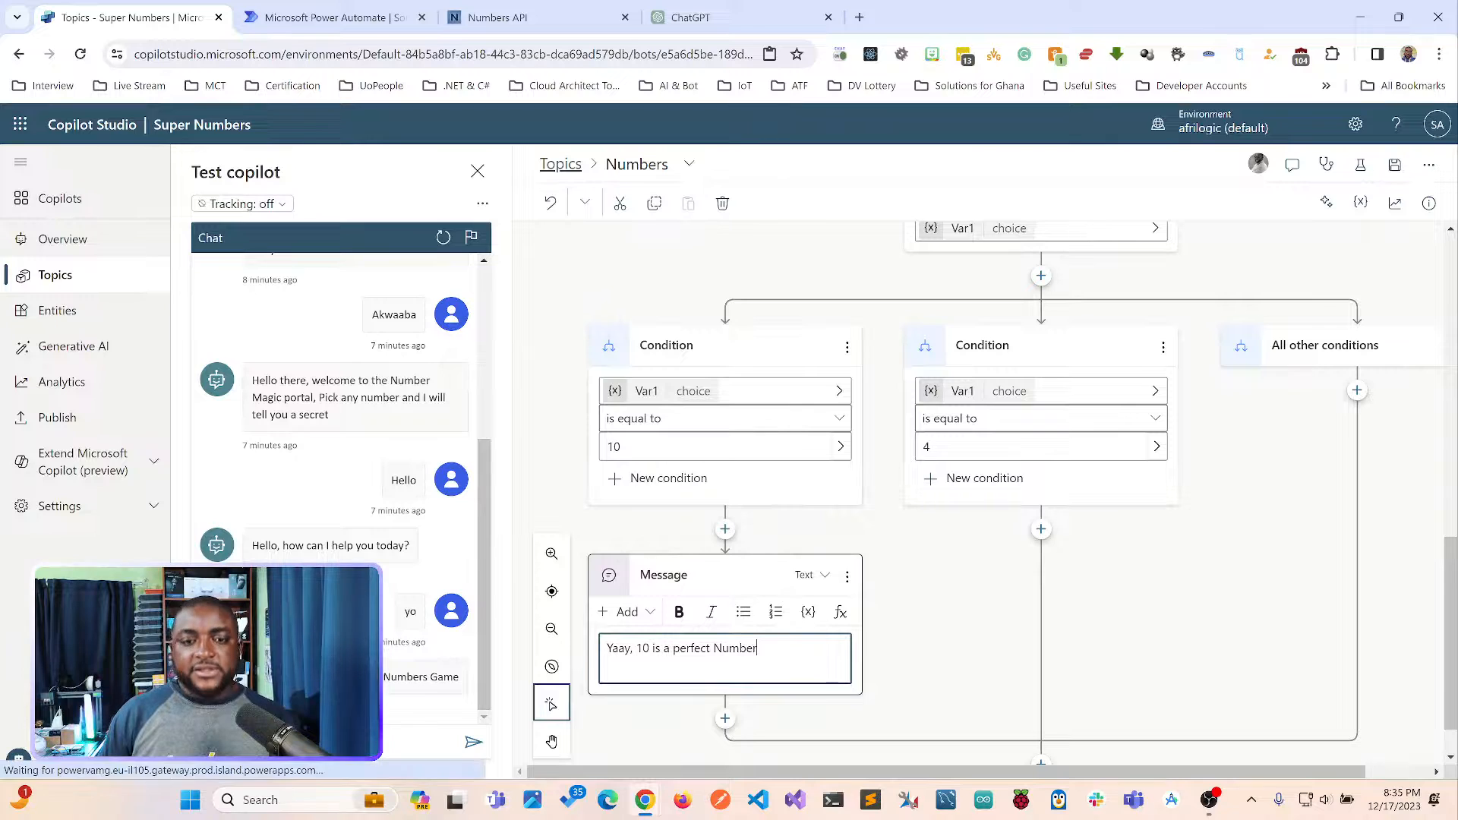
{"action": "key", "text": "Escape"}
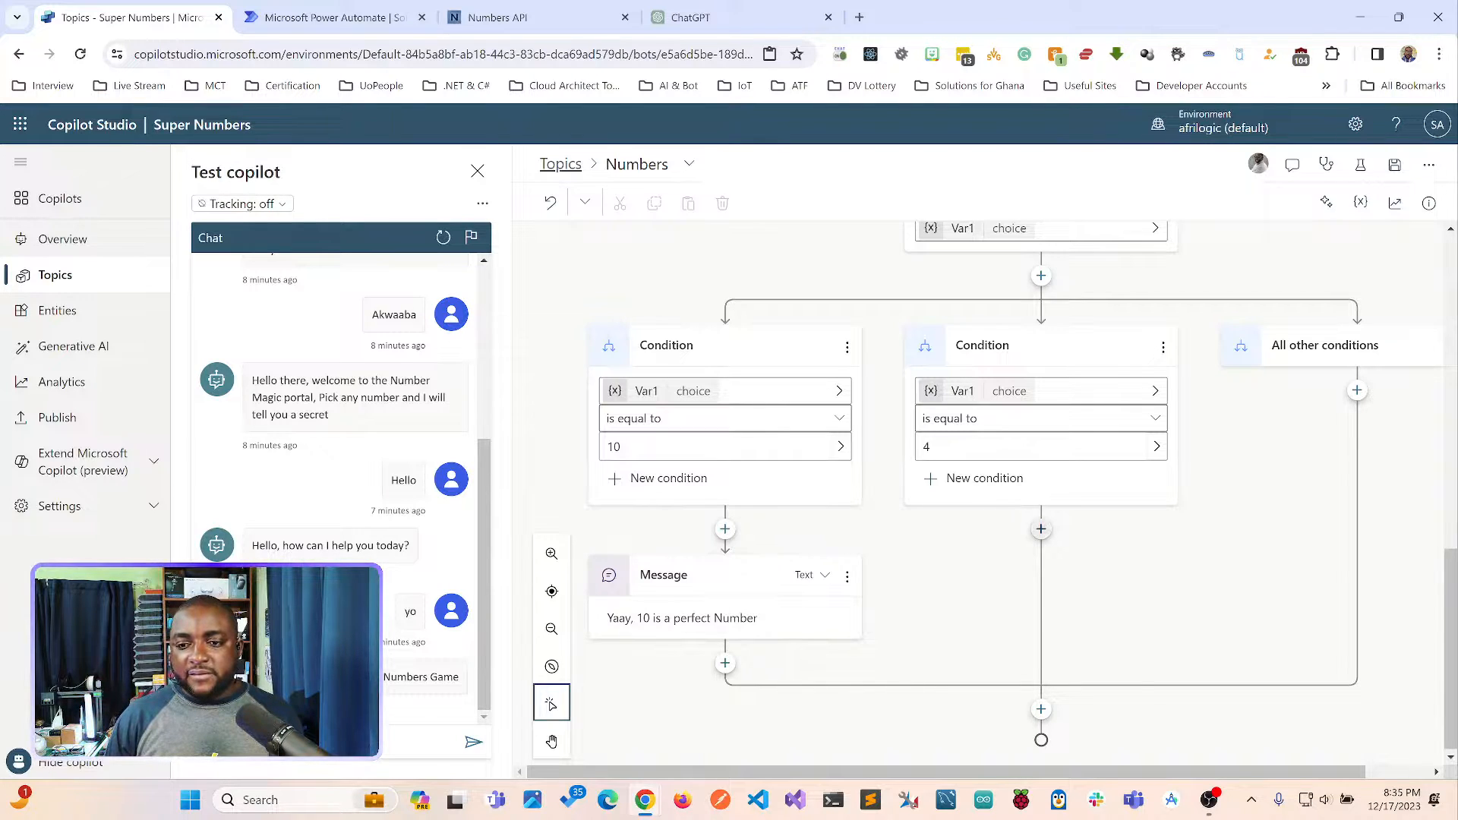
Add a message under the condition for 4 reading "Wow! Did you know it's been 4 years" followed by the presenter's first name.
{"action": "left_click", "coordinate": [1041, 530]}
{"action": "left_click", "coordinate": [1011, 590]}
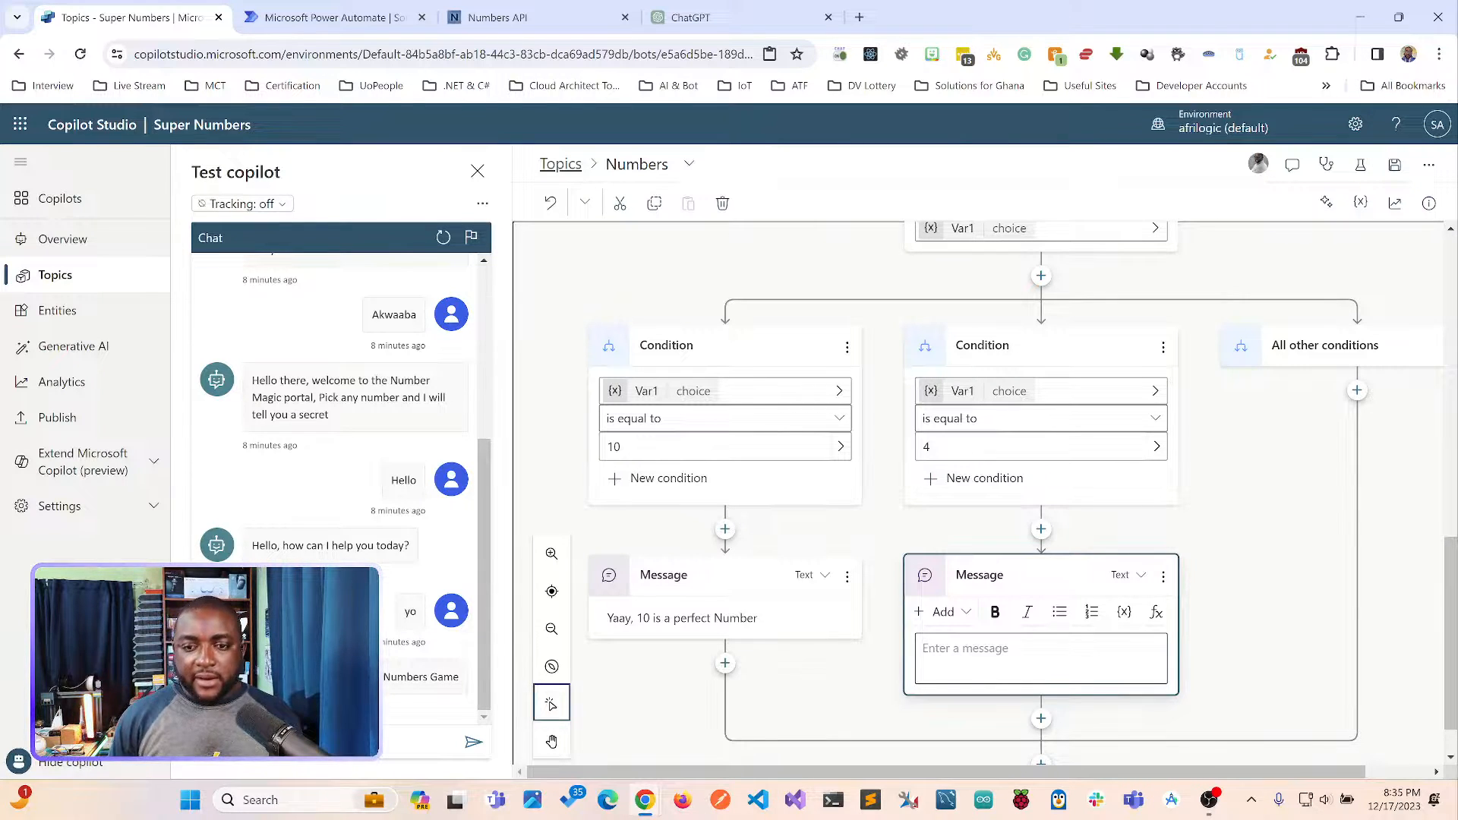
{"action": "left_click", "coordinate": [1018, 655]}
{"action": "type", "text": "Wow!"}
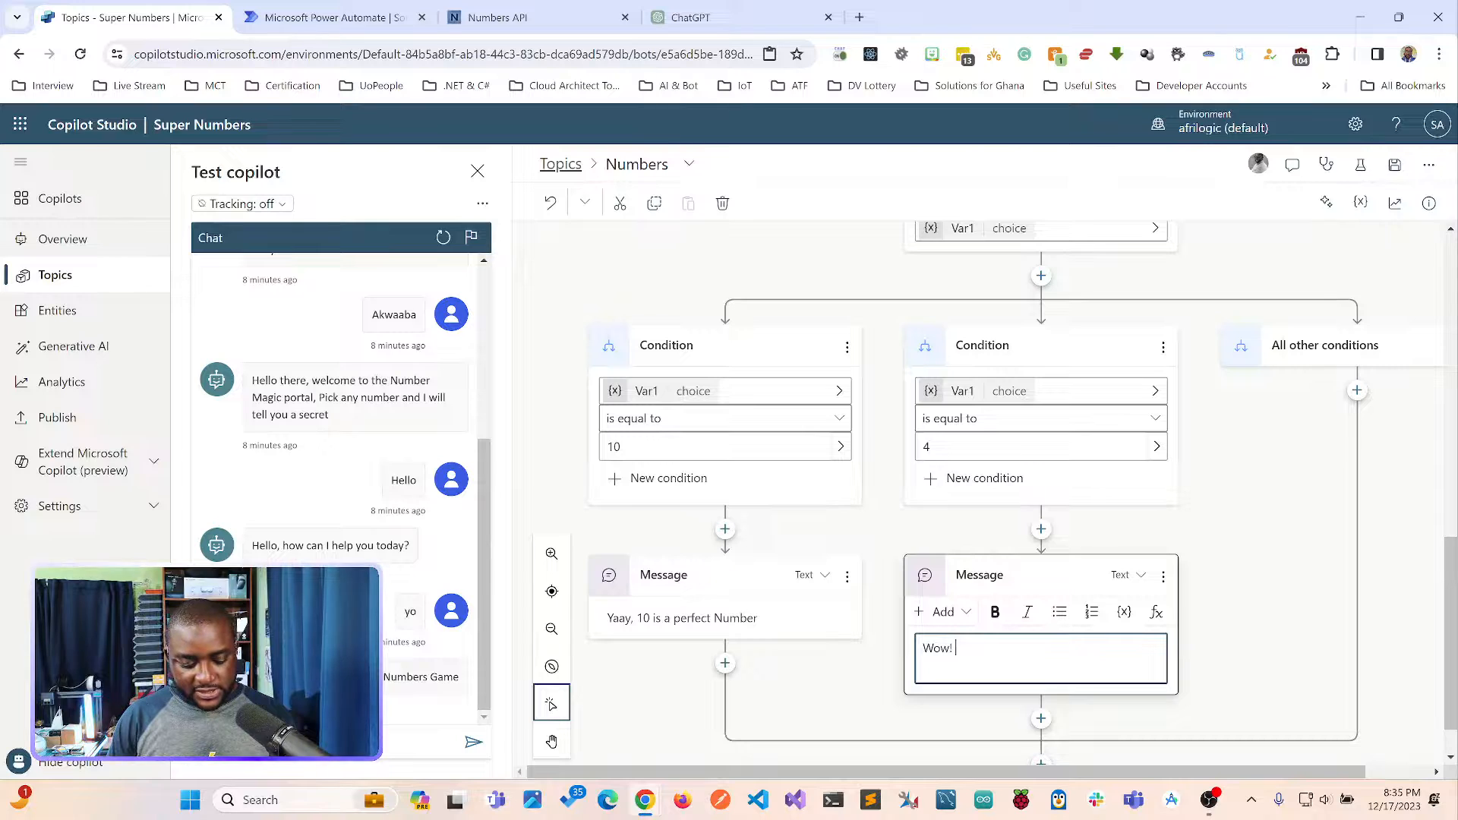
{"action": "type", "text": " Did you "}
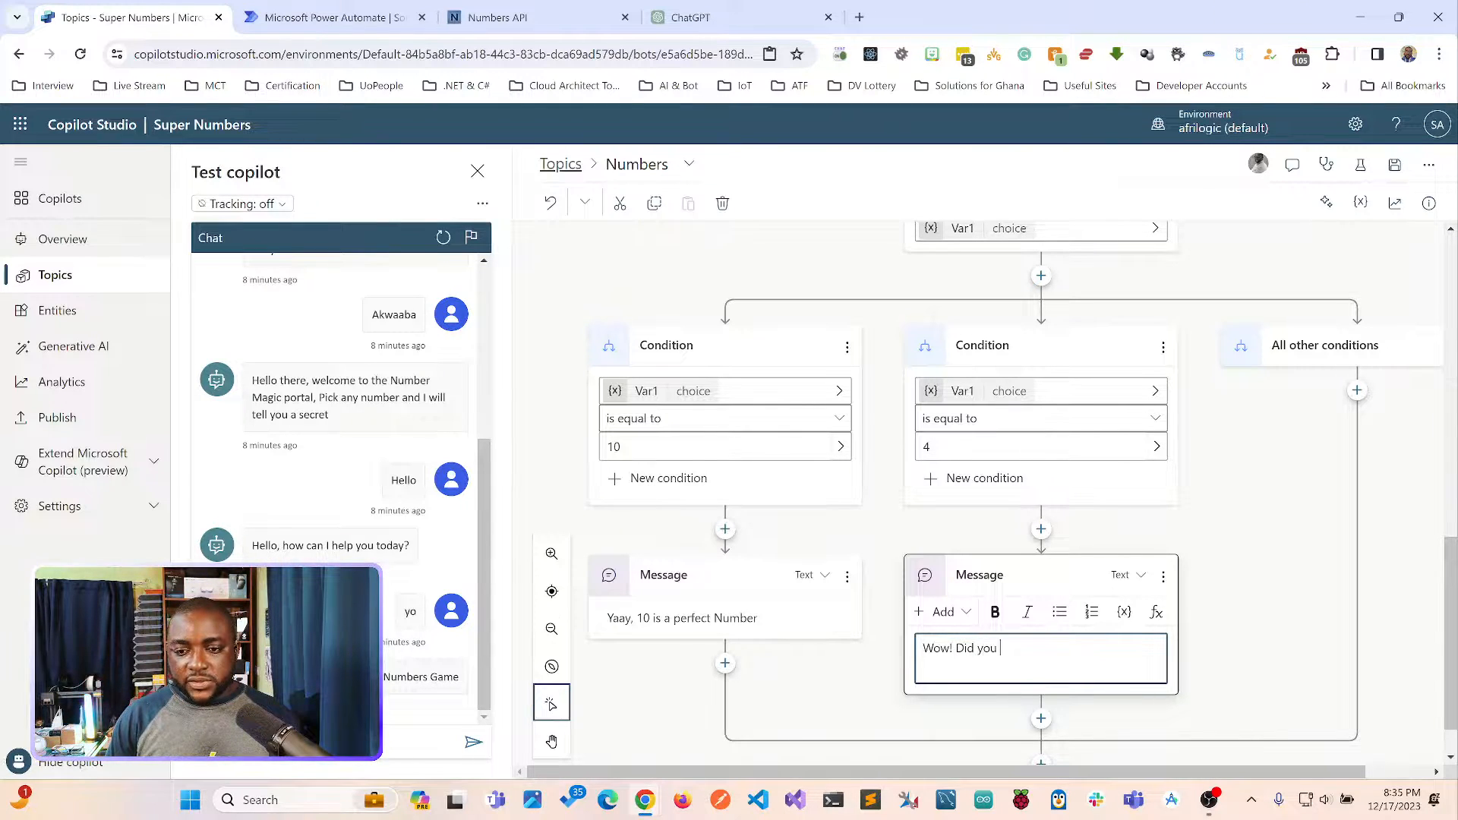
{"action": "type", "text": "know it"}
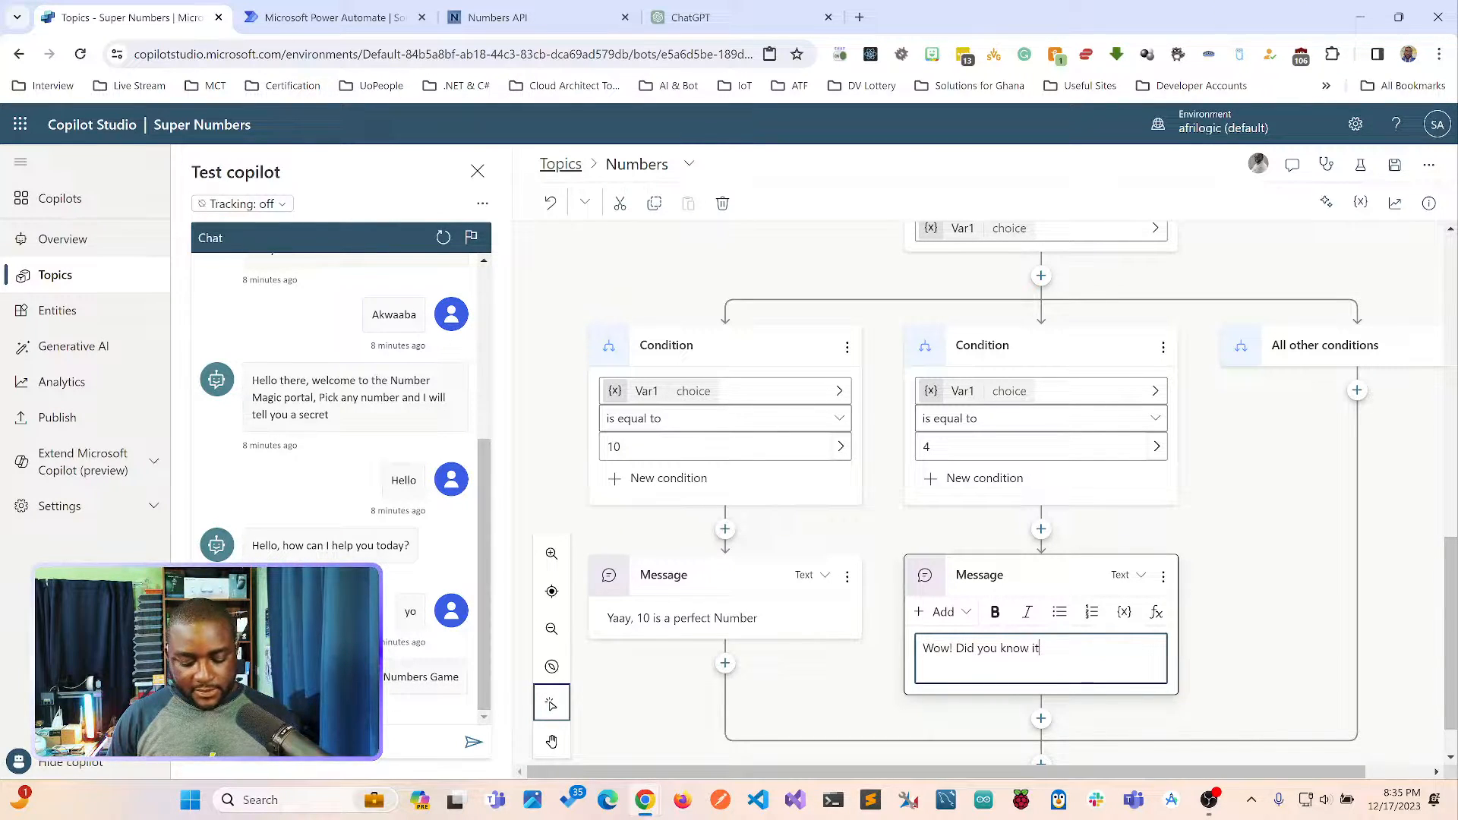
{"action": "type", "text": "'s been 4 "}
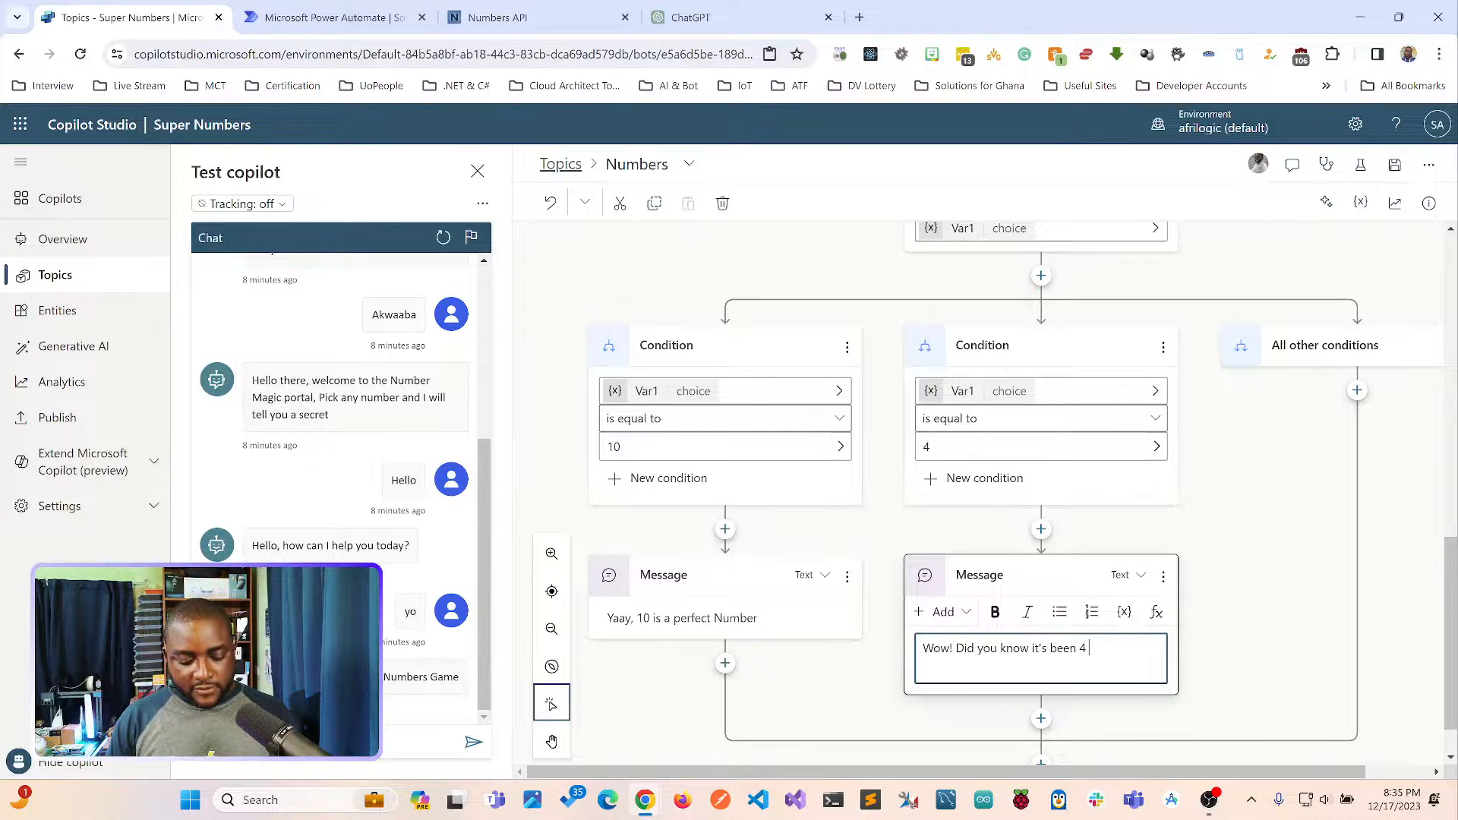
{"action": "type", "text": "Years I star"}
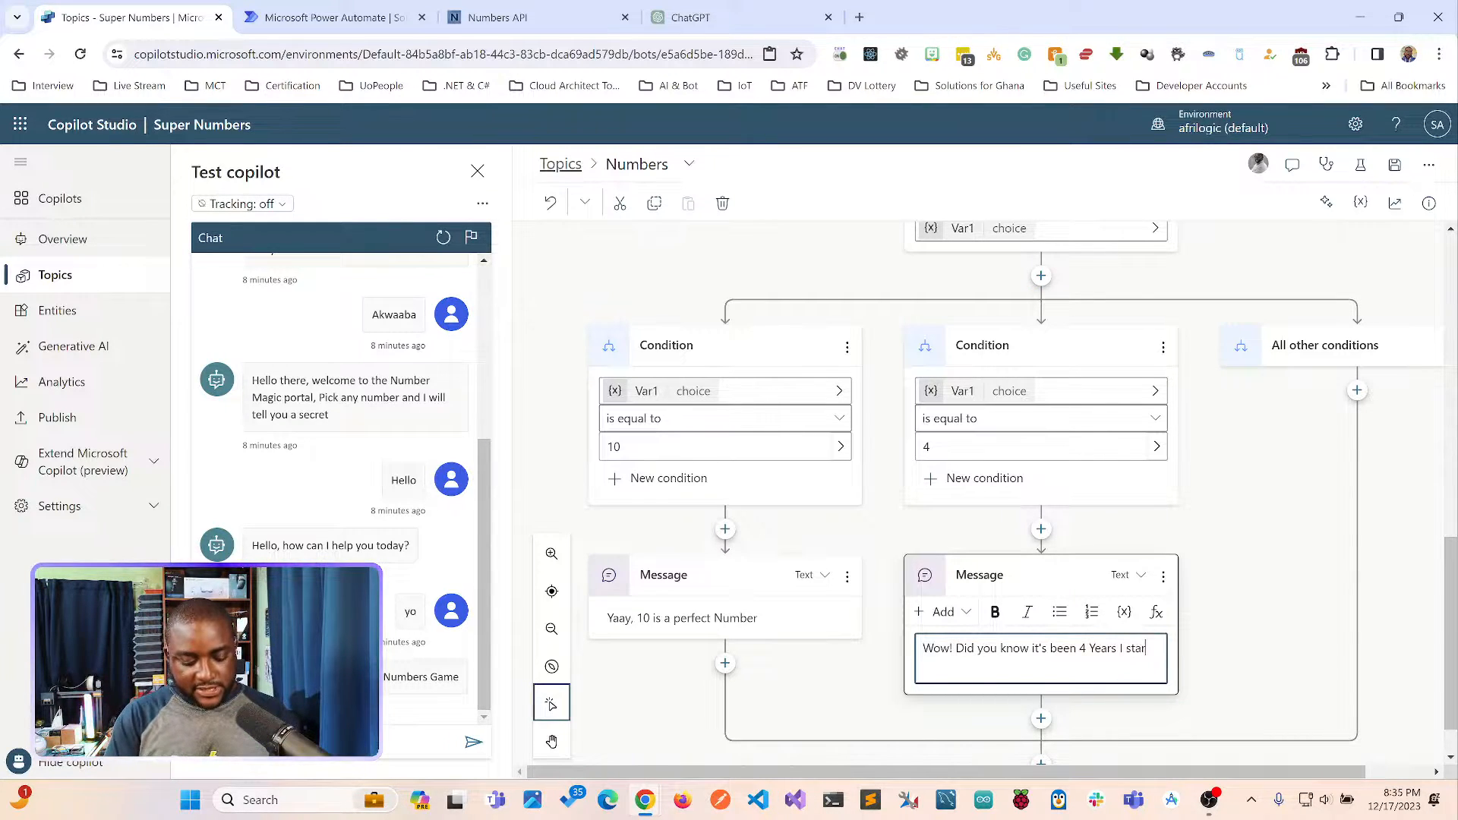
{"action": "type", "text": "ted"}
{"action": "key", "text": "BackSpace"}
{"action": "key", "text": "BackSpace"}
{"action": "key", "text": "BackSpace"}
{"action": "key", "text": "BackSpace"}
{"action": "key", "text": "BackSpace"}
{"action": "key", "text": "BackSpace"}
{"action": "key", "text": "BackSpace"}
{"action": "key", "text": "BackSpace"}
{"action": "key", "text": "BackSpace"}
{"action": "key", "text": "BackSpace"}
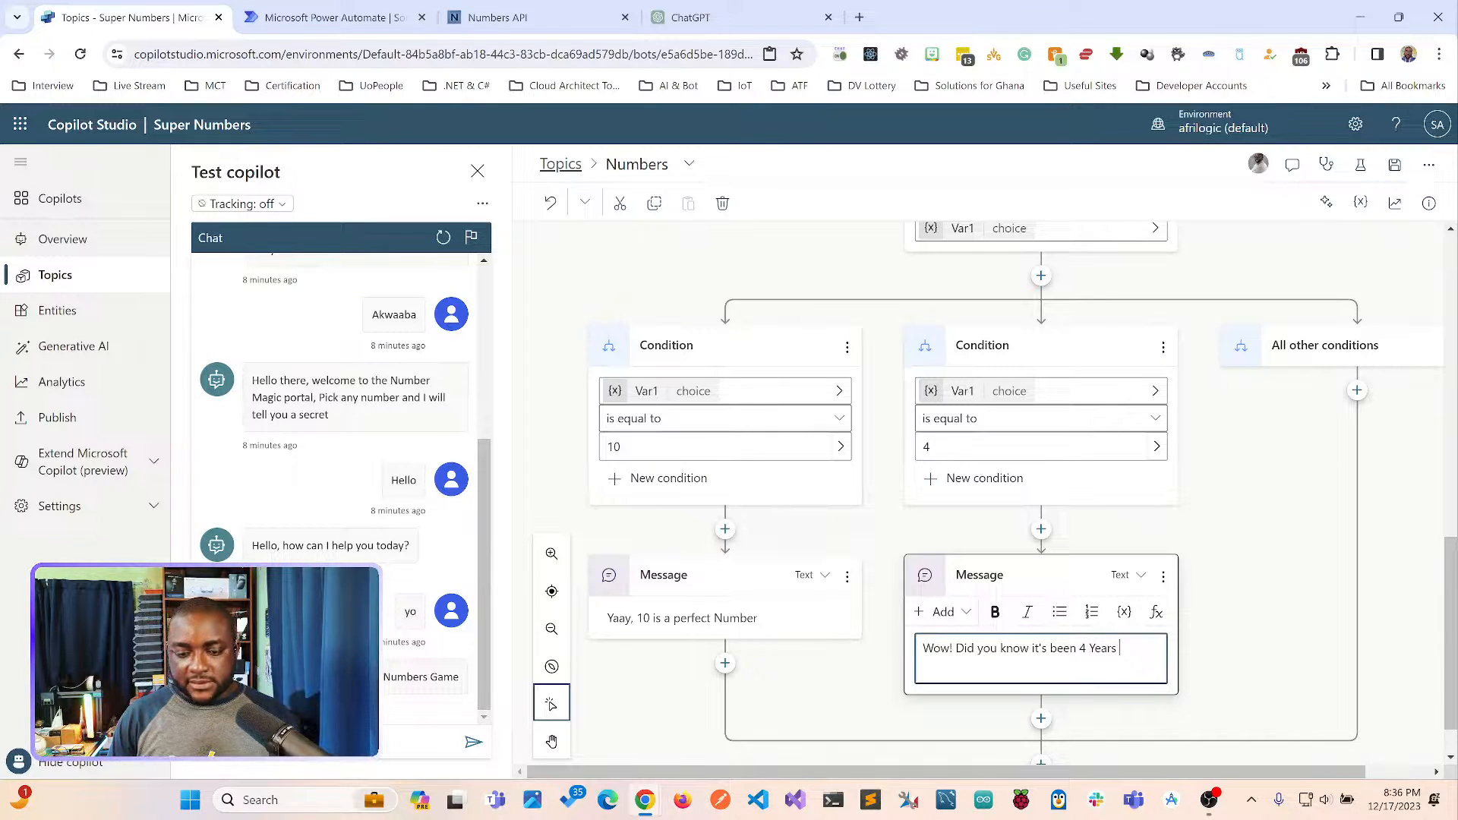
{"action": "type", "text": "Samuel"}
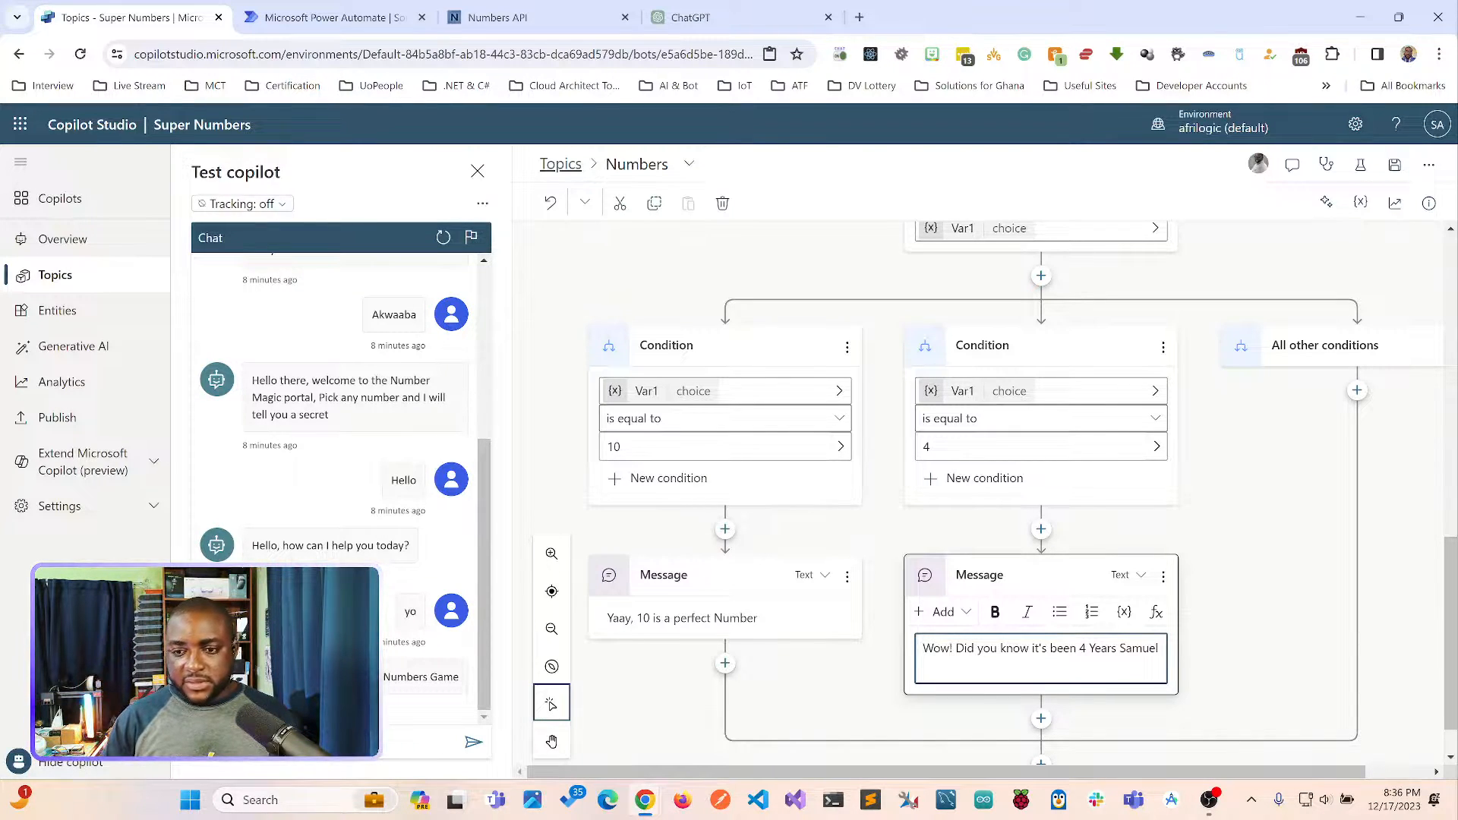
{"action": "key", "text": "BackSpace"}
{"action": "type", "text": "y"}
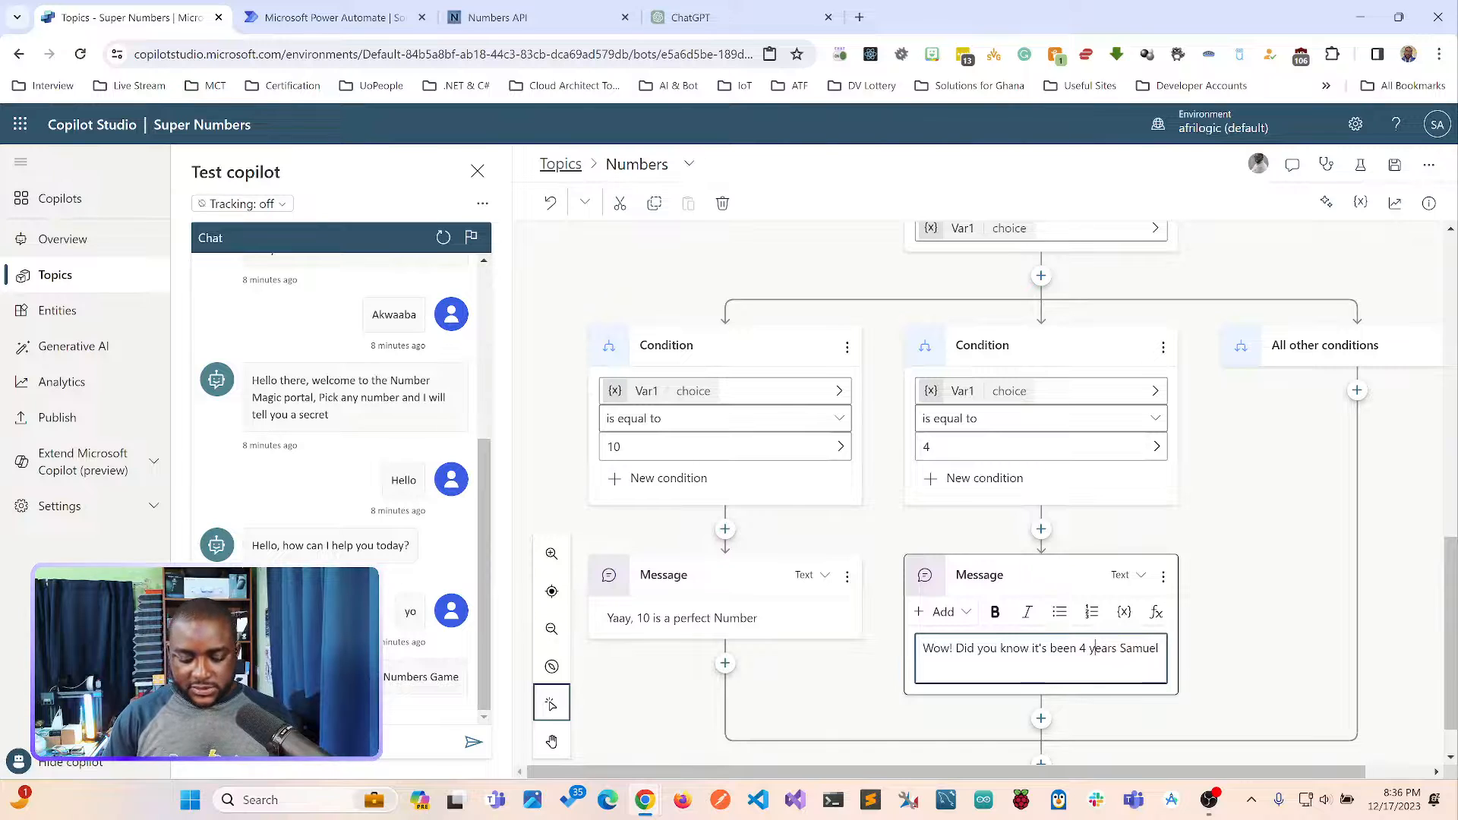
{"action": "key", "text": "Escape"}
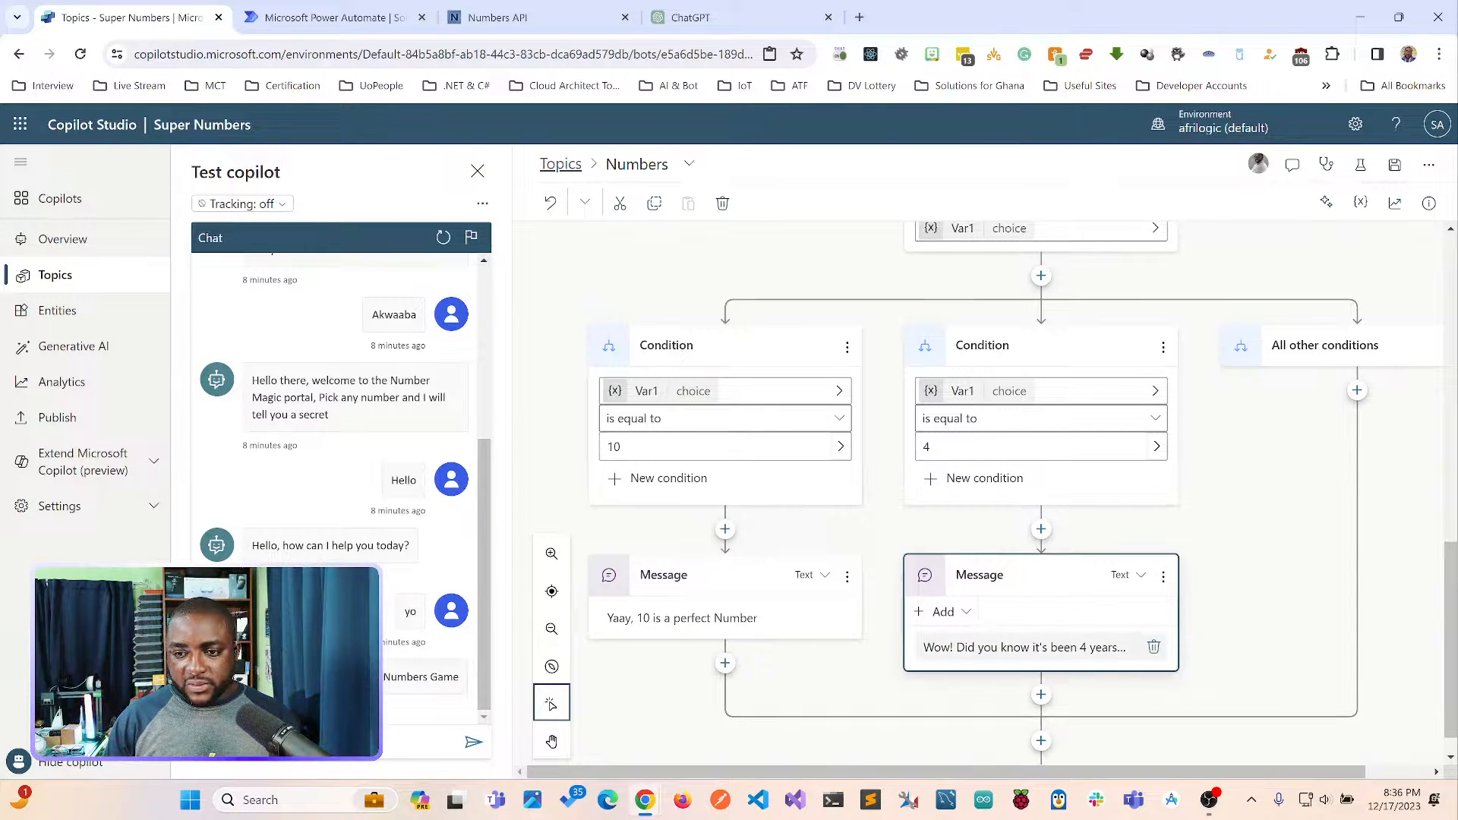
Complete the message under the condition for 4 with "started his live Streams?" after the name.
{"action": "left_click", "coordinate": [1119, 648]}
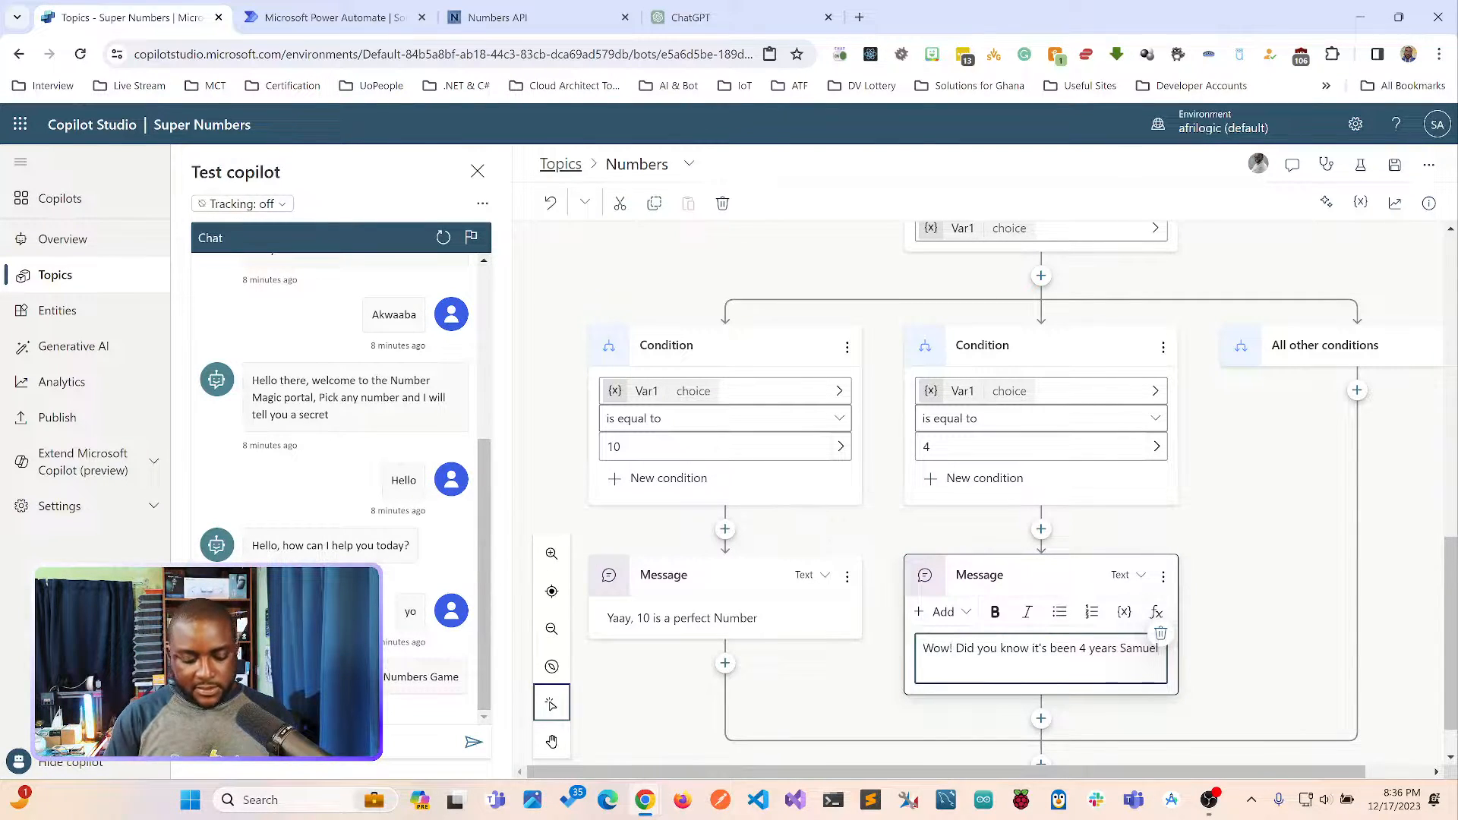
{"action": "key", "text": "BackSpace"}
{"action": "type", "text": "l"}
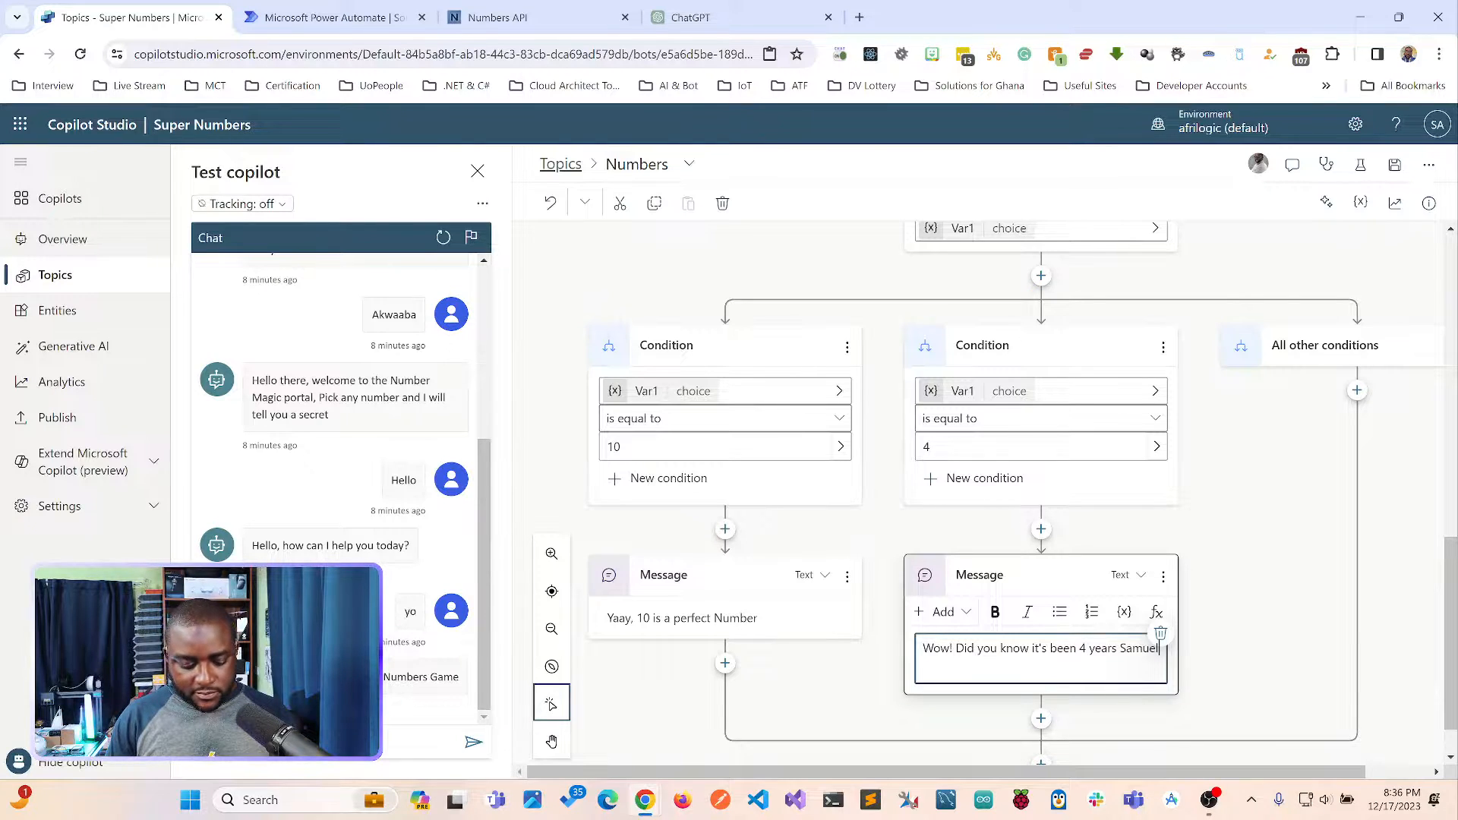
{"action": "type", "text": " started"}
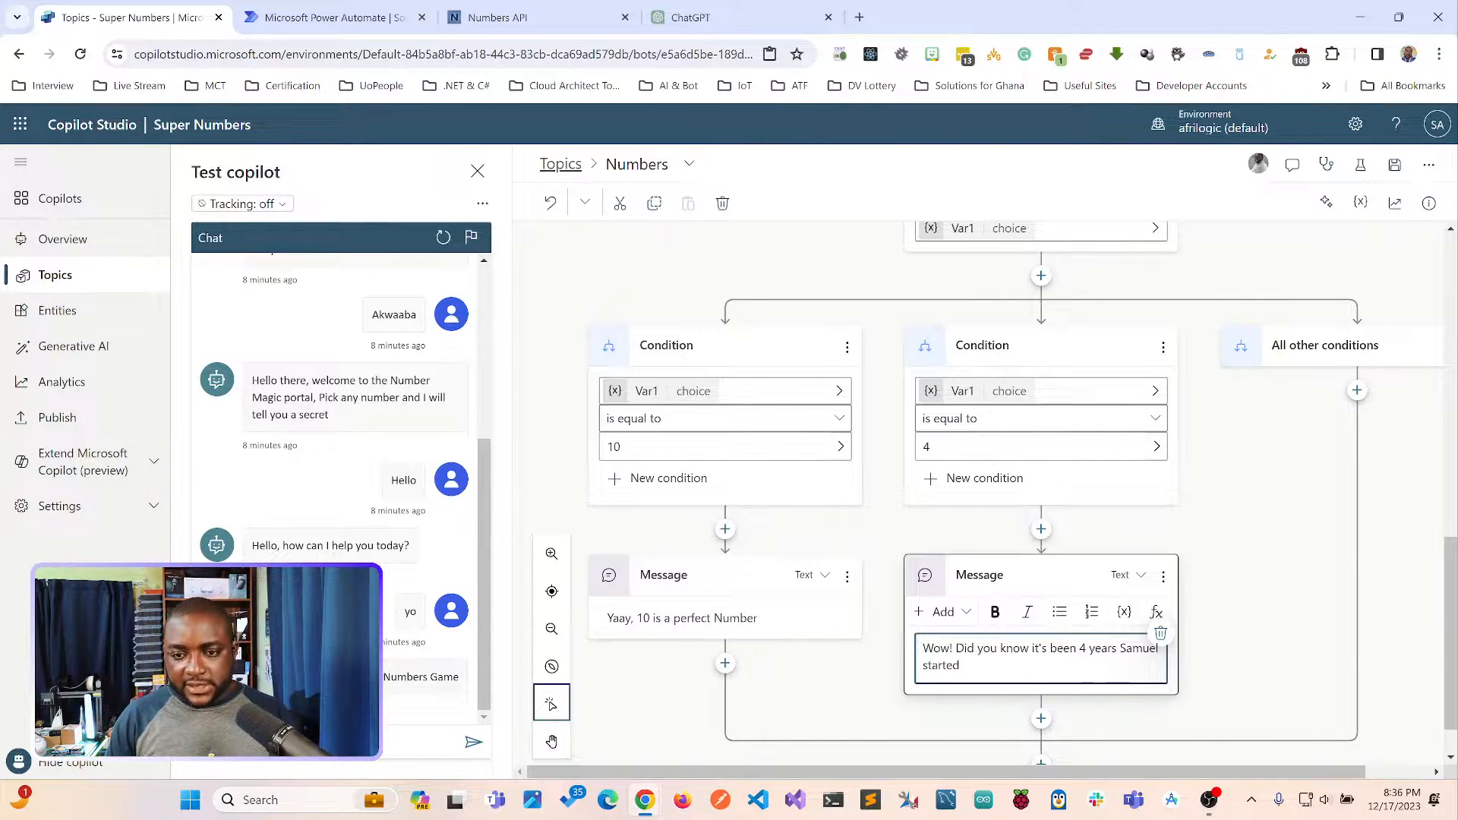
{"action": "type", "text": " his live S"}
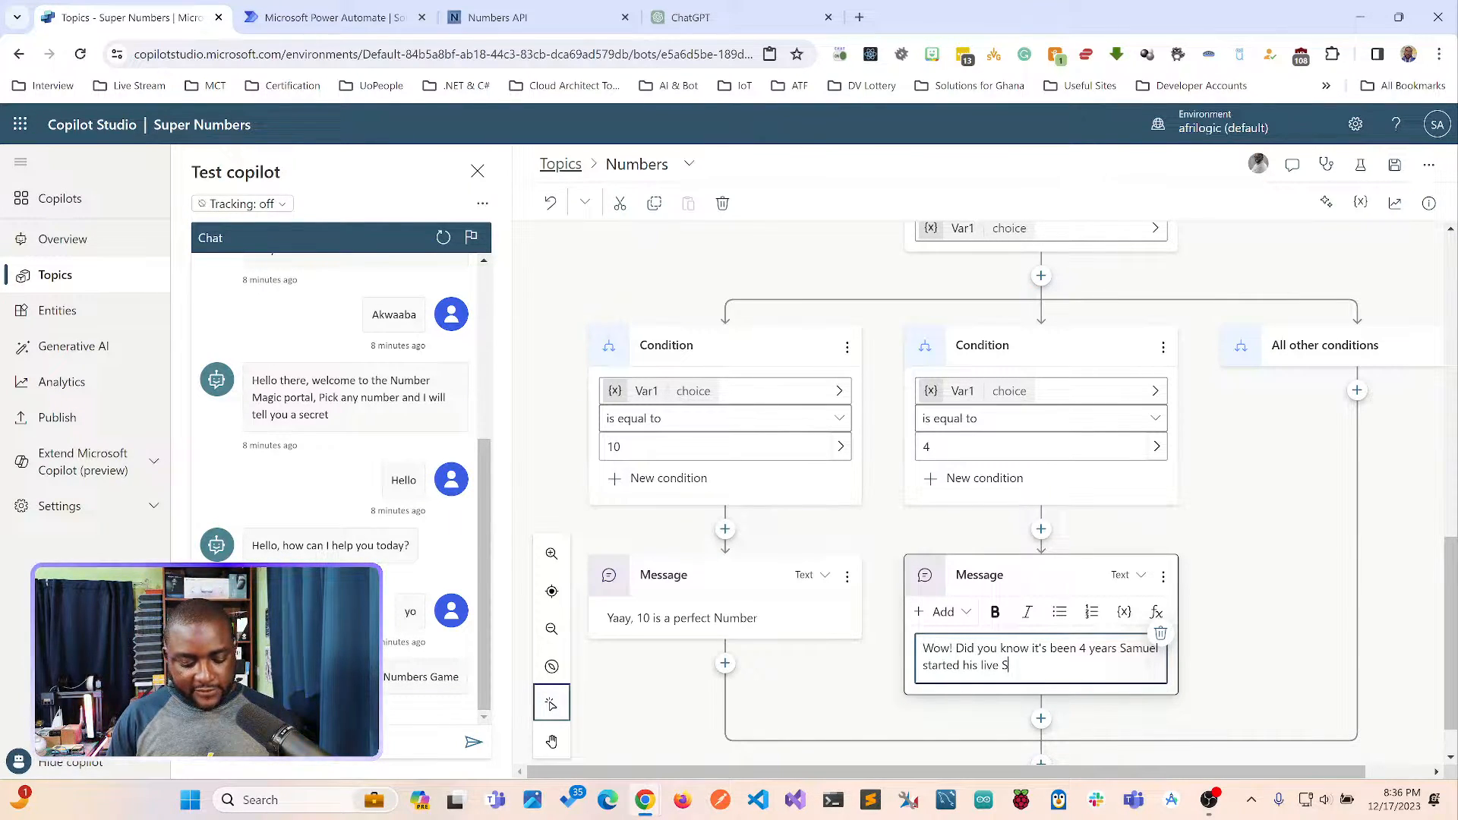
{"action": "type", "text": "tresma"}
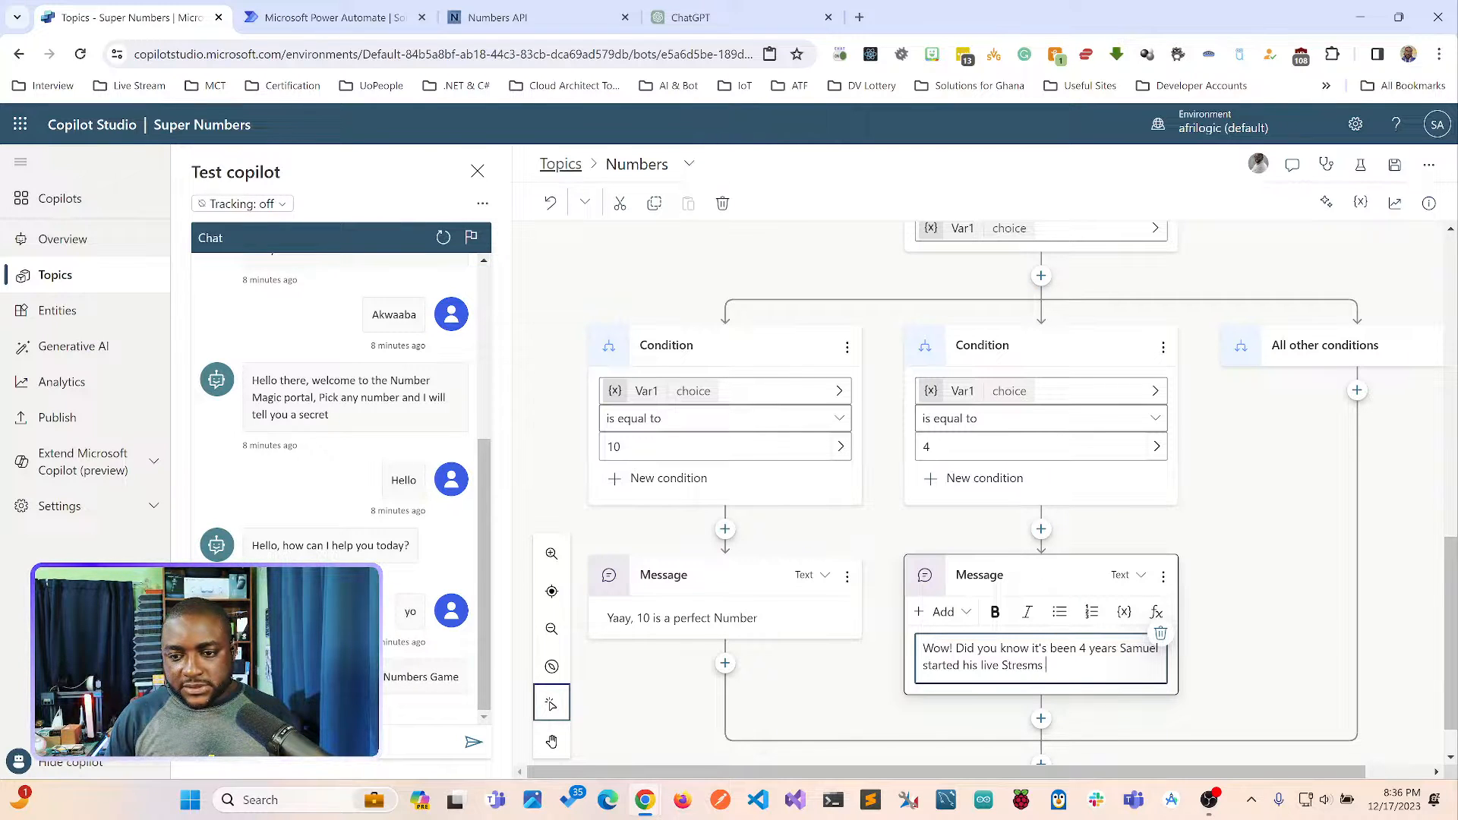
{"action": "key", "text": "BackSpace"}
{"action": "key", "text": "BackSpace"}
{"action": "type", "text": "a"}
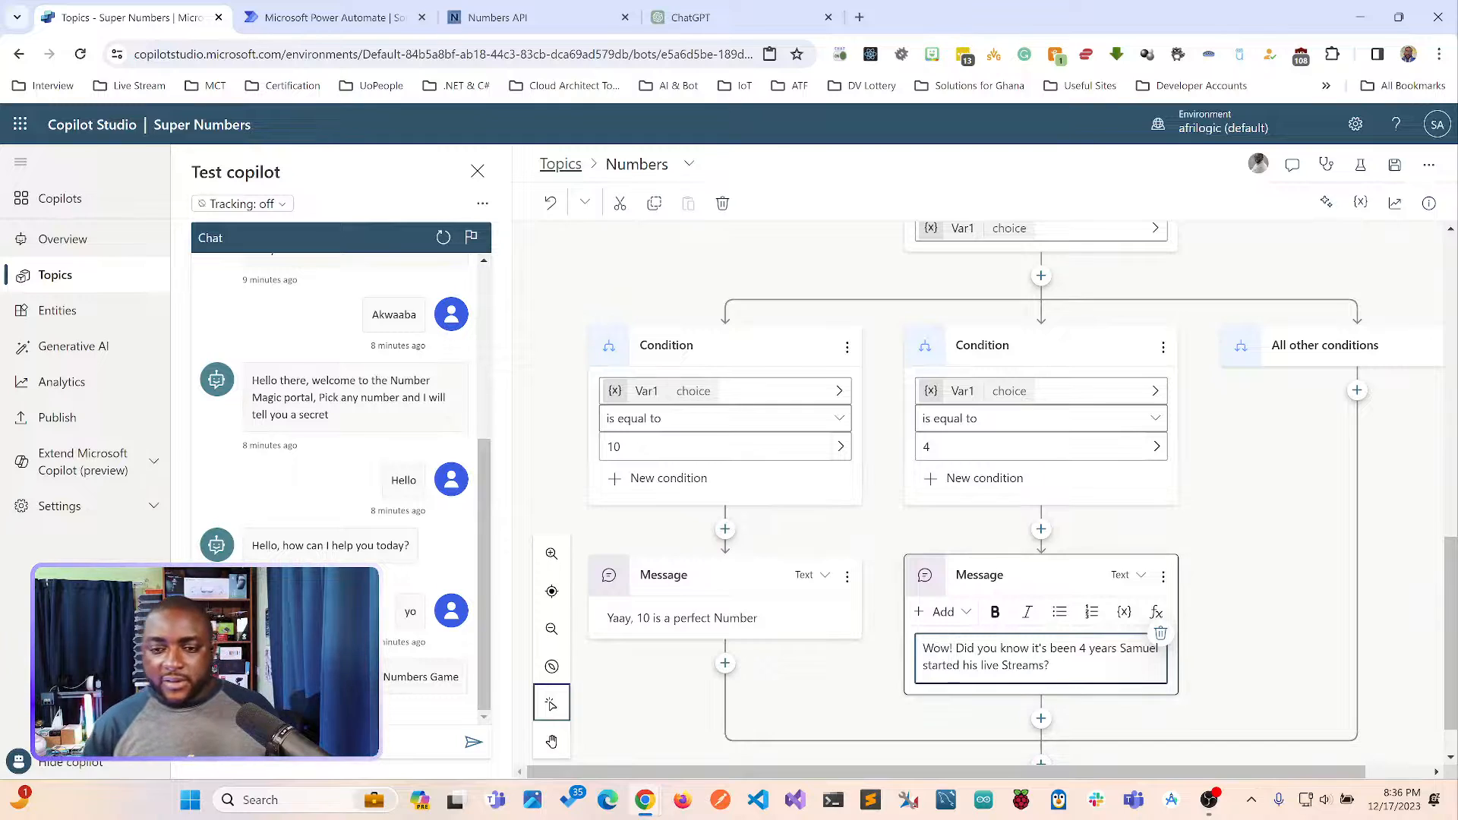
{"action": "key", "text": "Escape"}
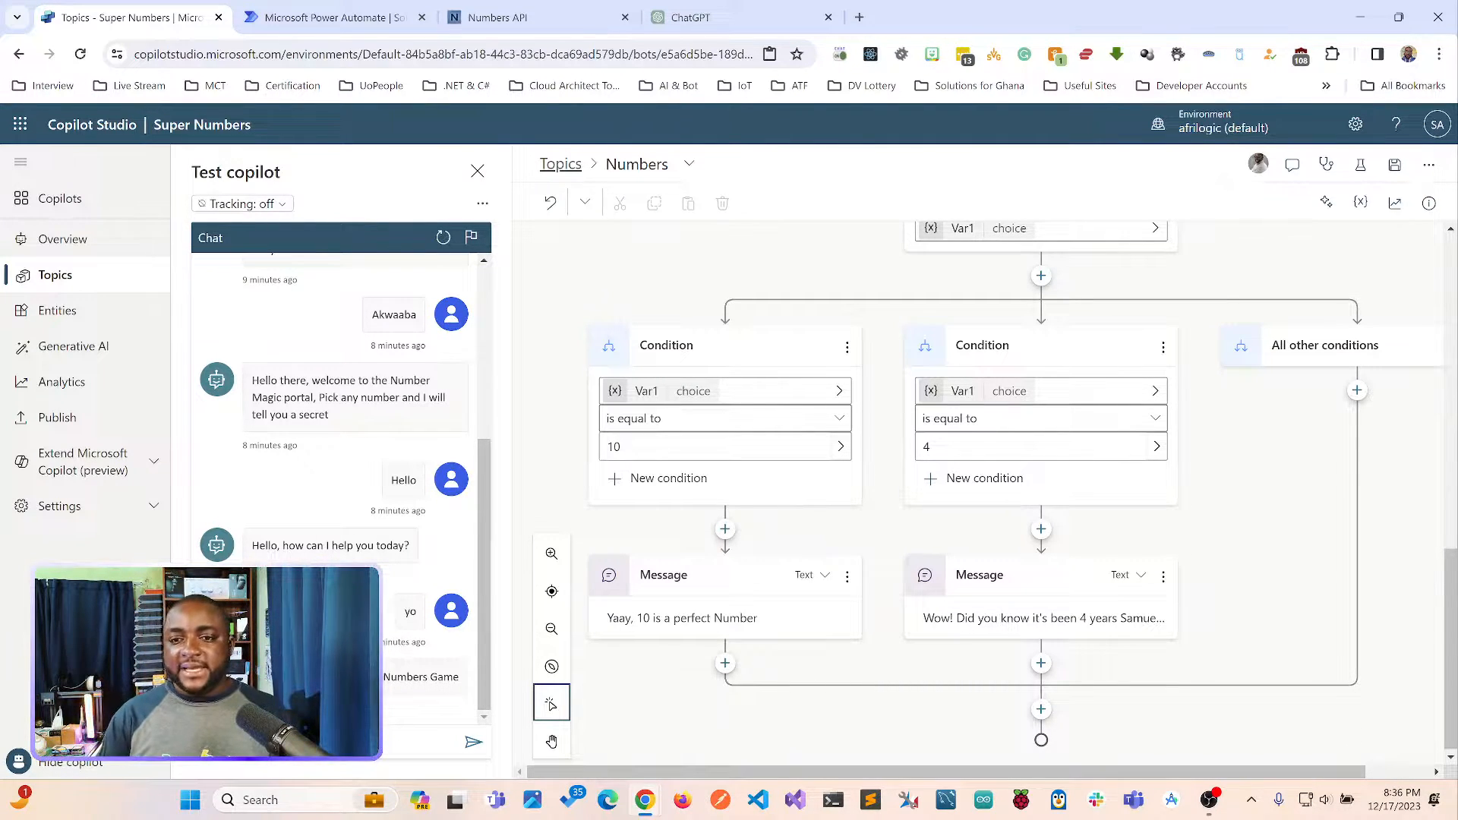
Add an empty message node under the All other conditions branch.
{"action": "scroll", "coordinate": [1155, 372], "scroll_direction": "up", "scroll_amount": 5}
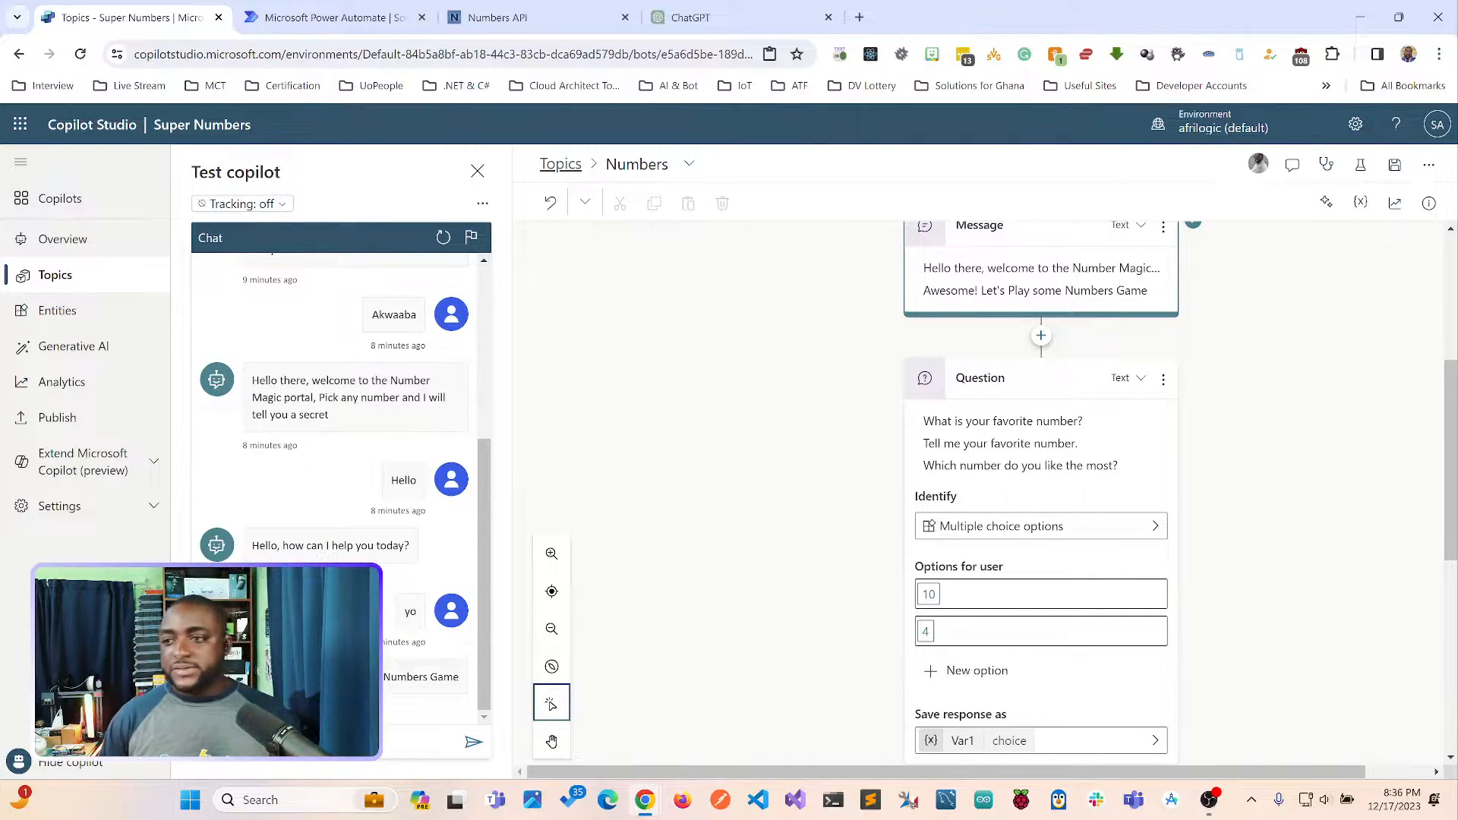
{"action": "scroll", "coordinate": [1041, 494], "scroll_direction": "down", "scroll_amount": 5}
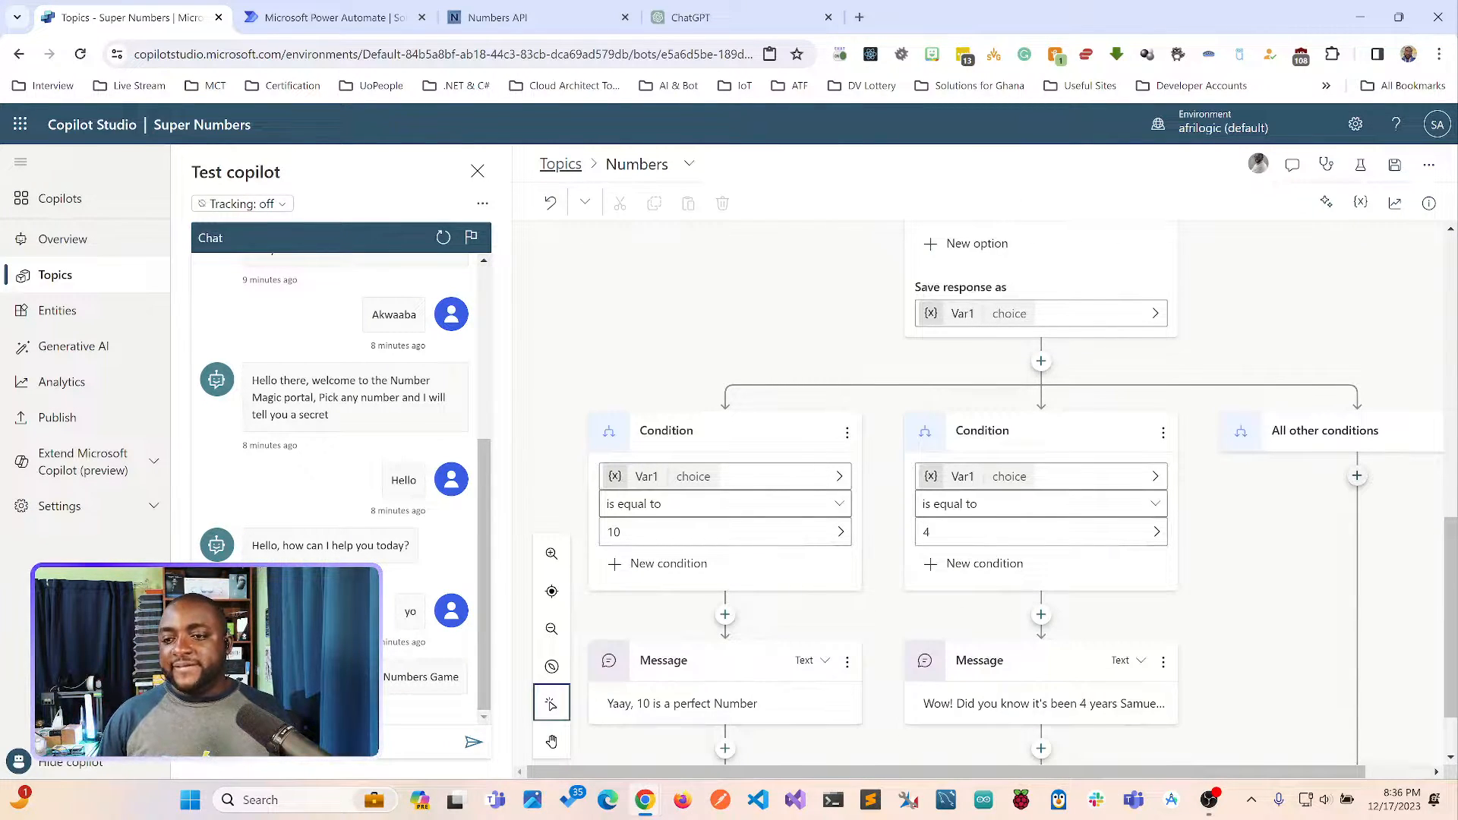
{"action": "left_click", "coordinate": [1357, 475]}
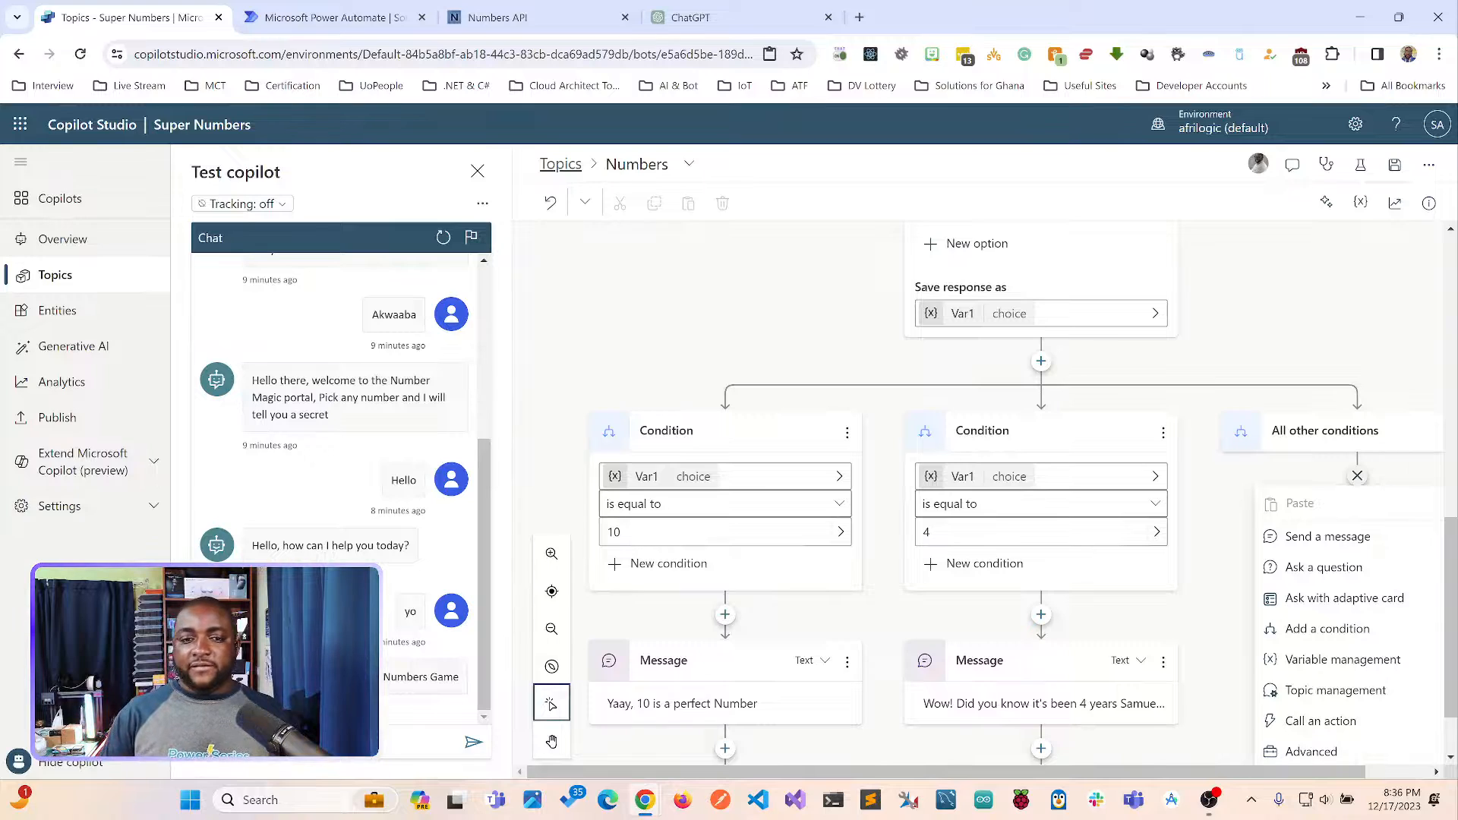
{"action": "left_click", "coordinate": [1328, 536]}
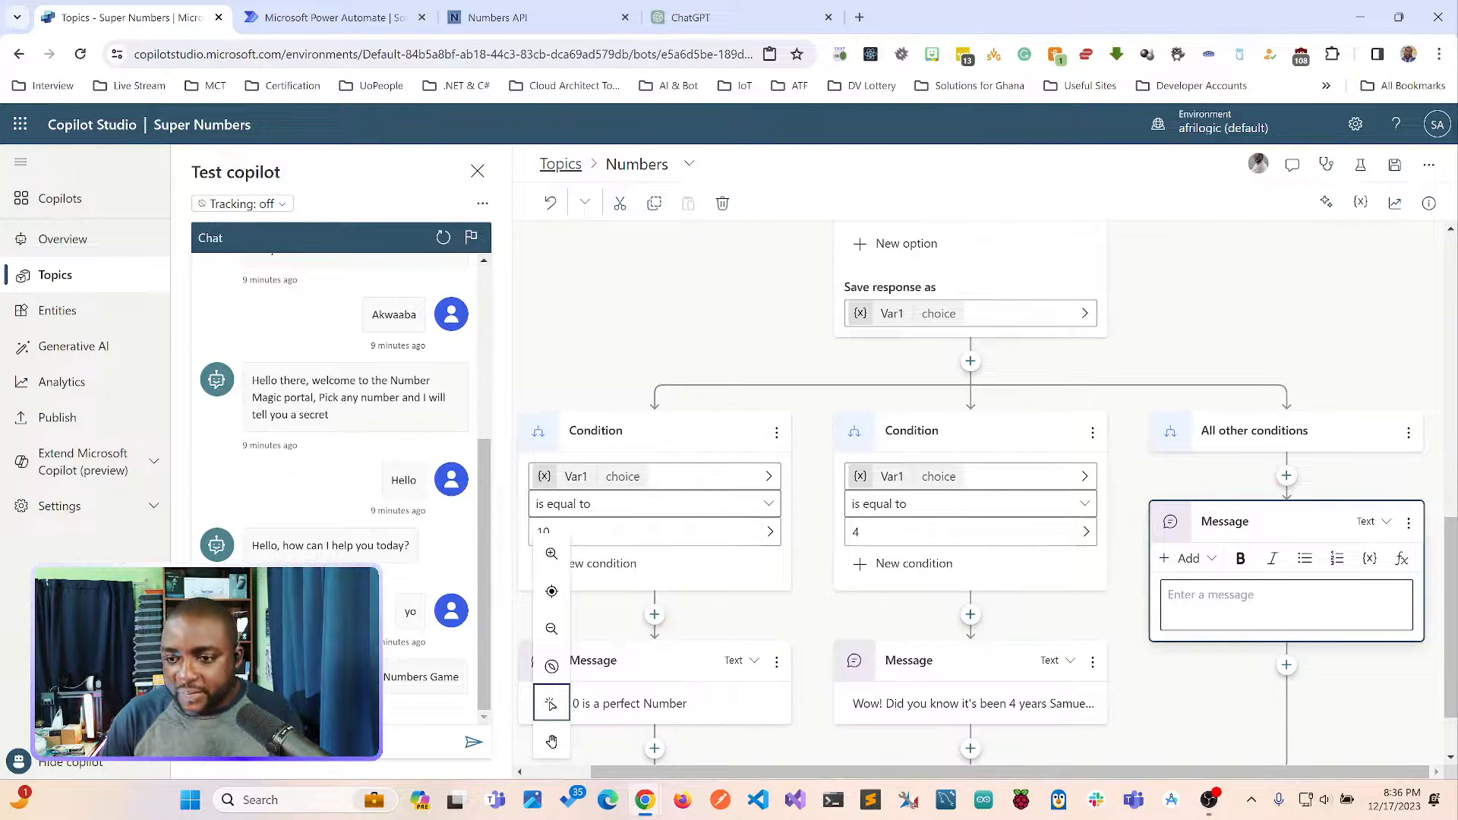
{"action": "left_click", "coordinate": [1215, 327]}
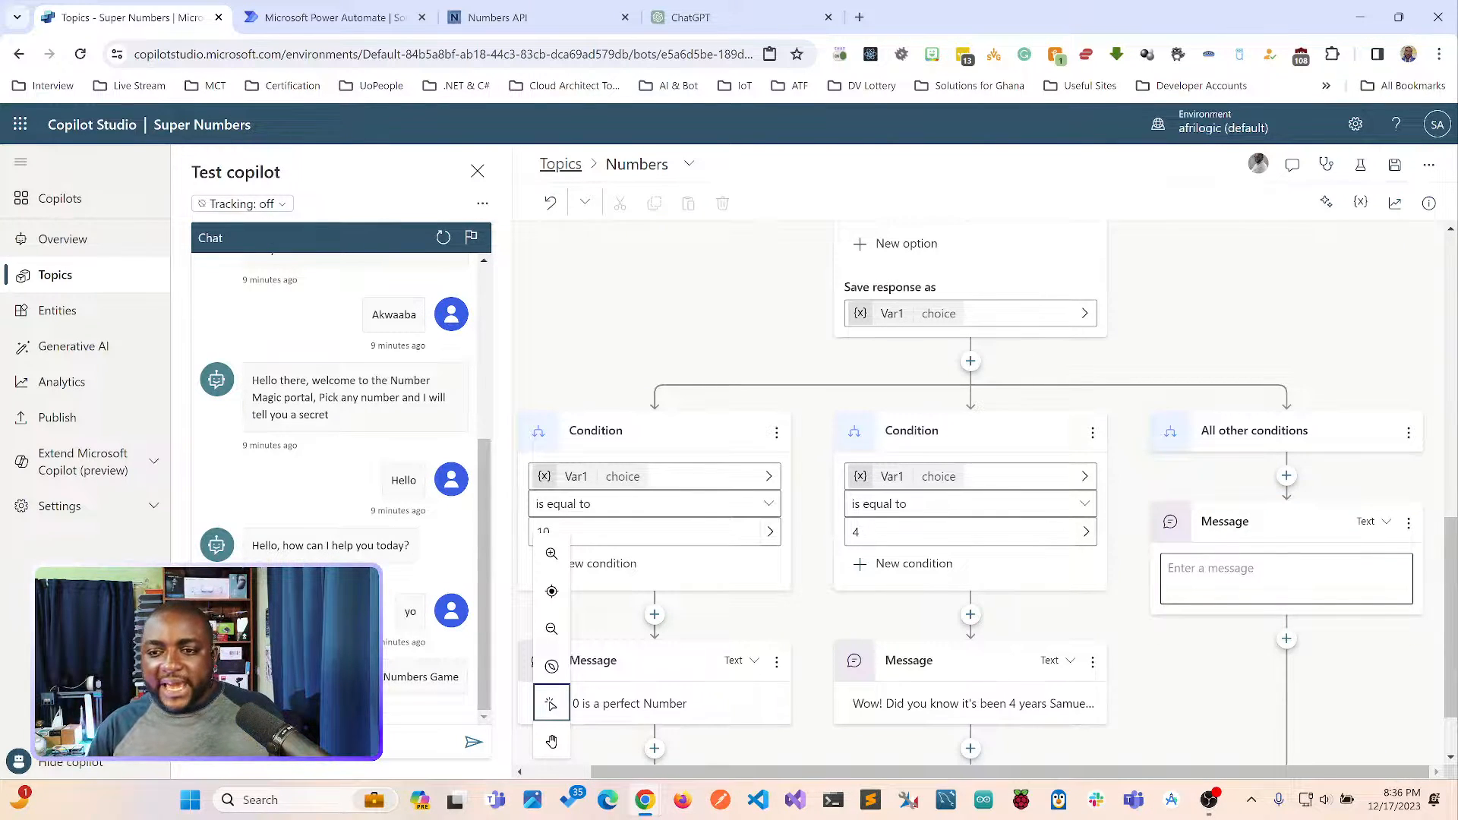
Rename the variable that stores the favorite number response to VarLuckyNumber.
{"action": "scroll", "coordinate": [980, 493], "scroll_direction": "up", "scroll_amount": 1}
{"action": "scroll", "coordinate": [980, 494], "scroll_direction": "up", "scroll_amount": 1}
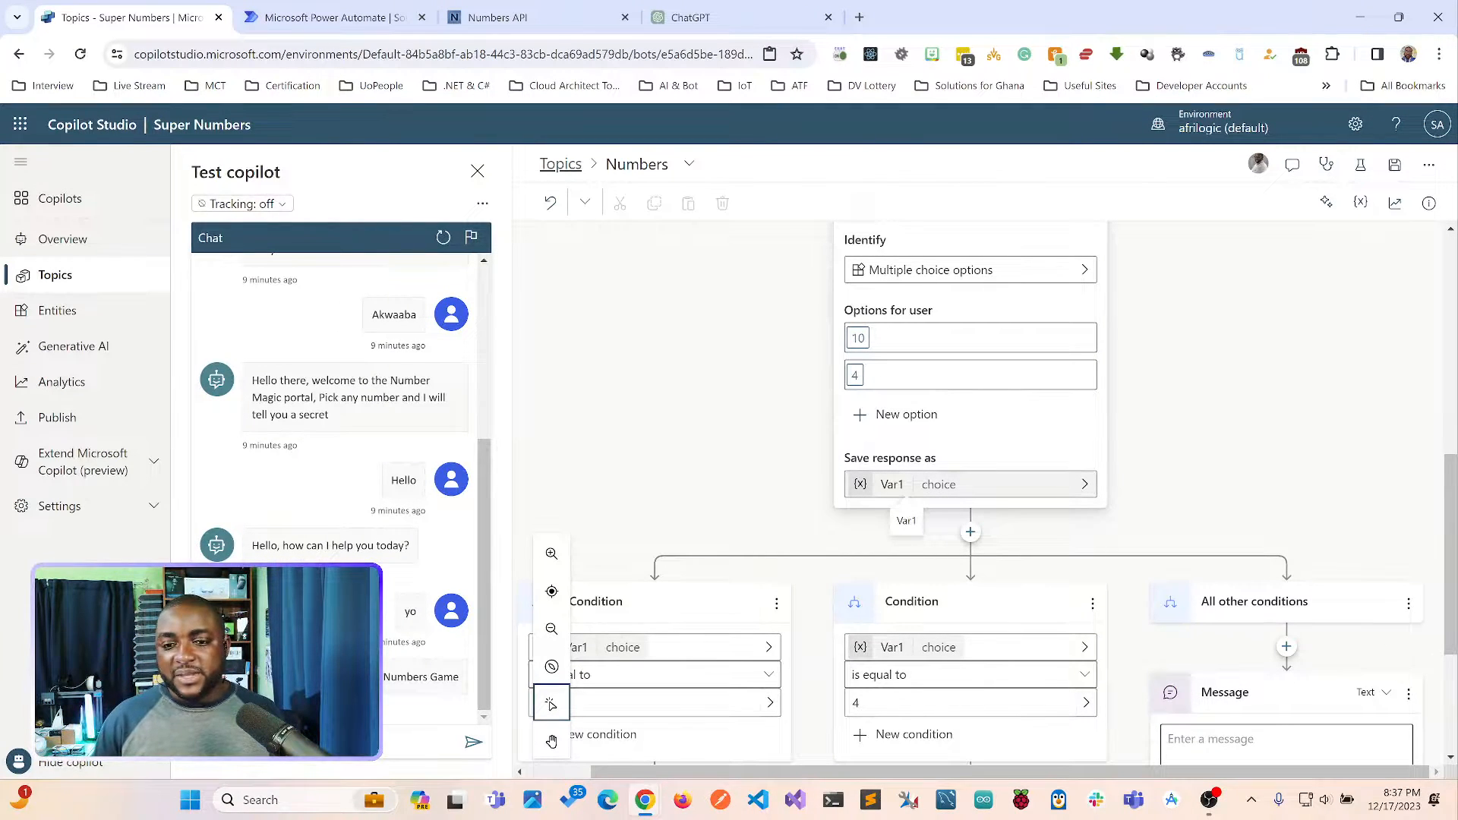
{"action": "scroll", "coordinate": [970, 456], "scroll_direction": "up", "scroll_amount": 2}
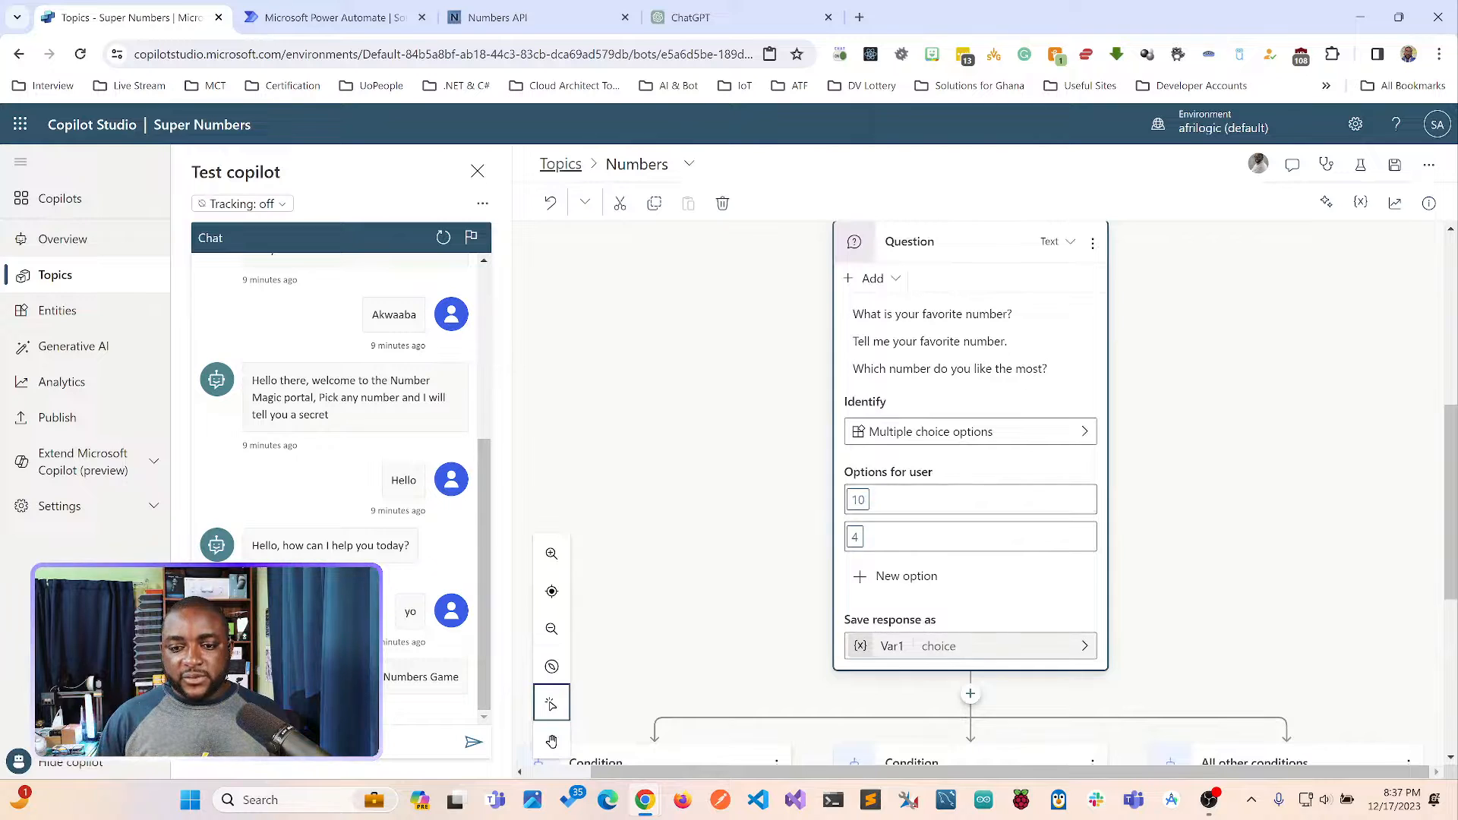
{"action": "left_click", "coordinate": [971, 646]}
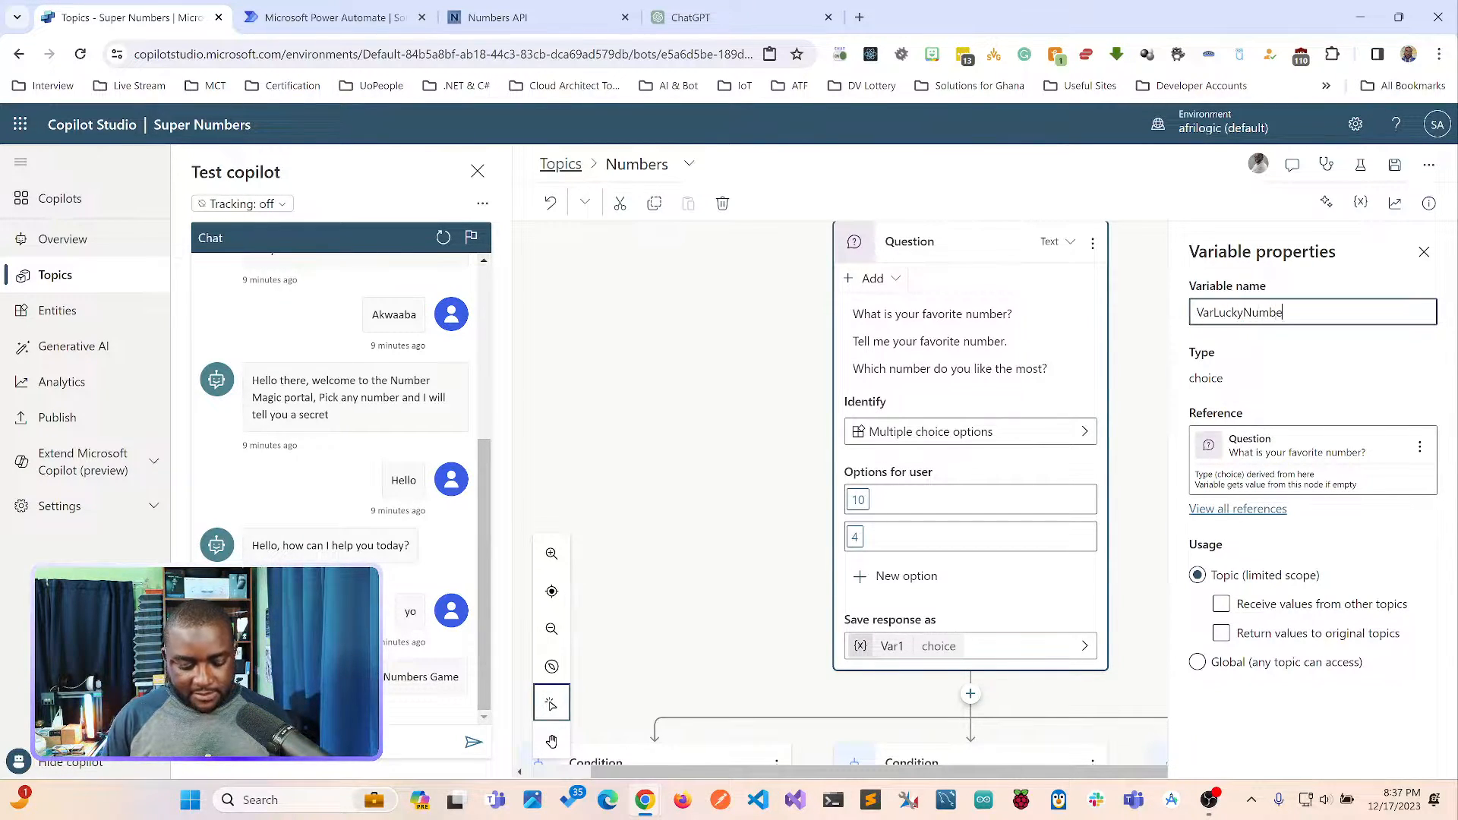
{"action": "type", "text": "r"}
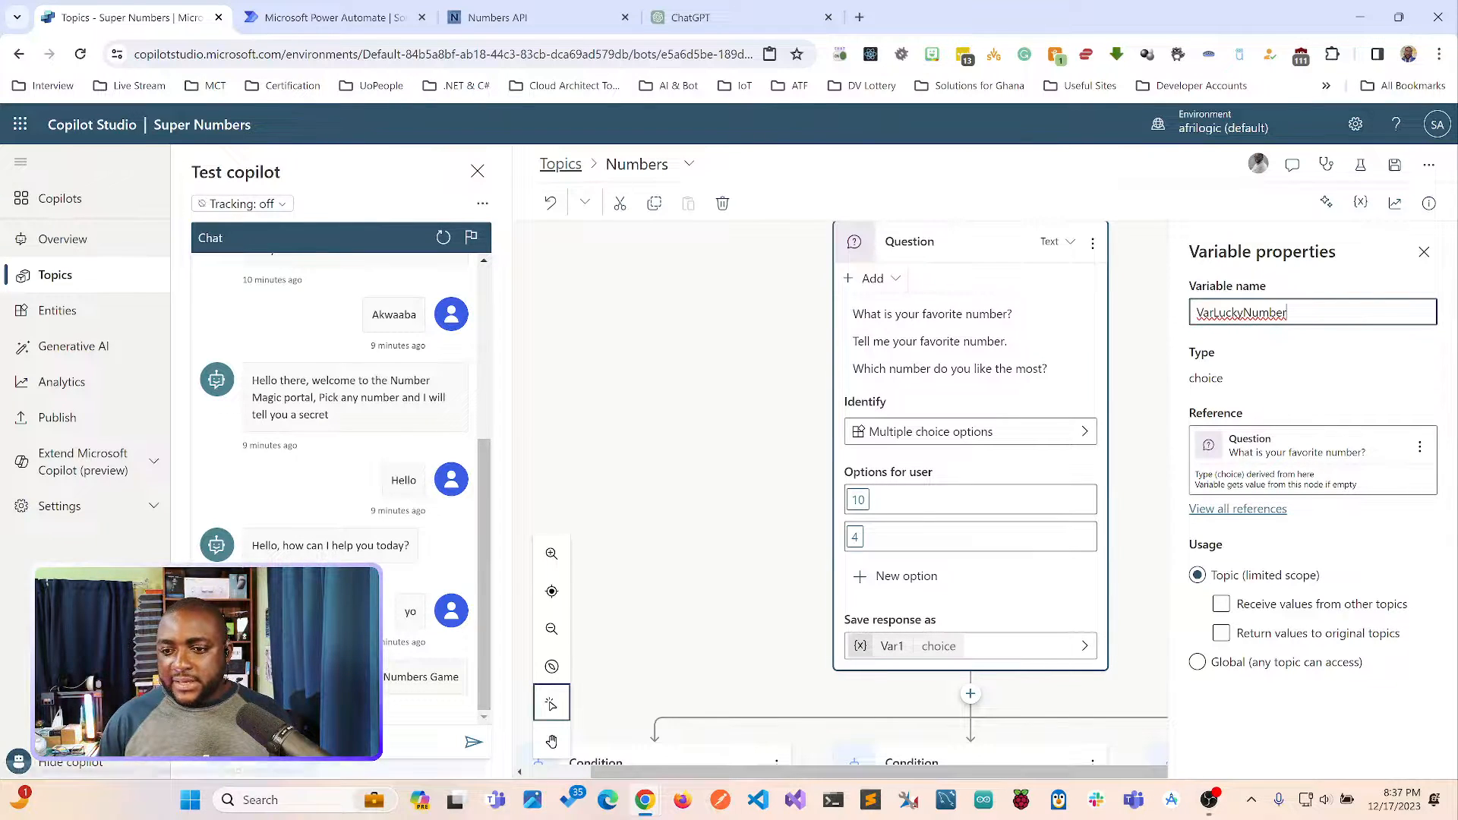
{"action": "key", "text": "Return"}
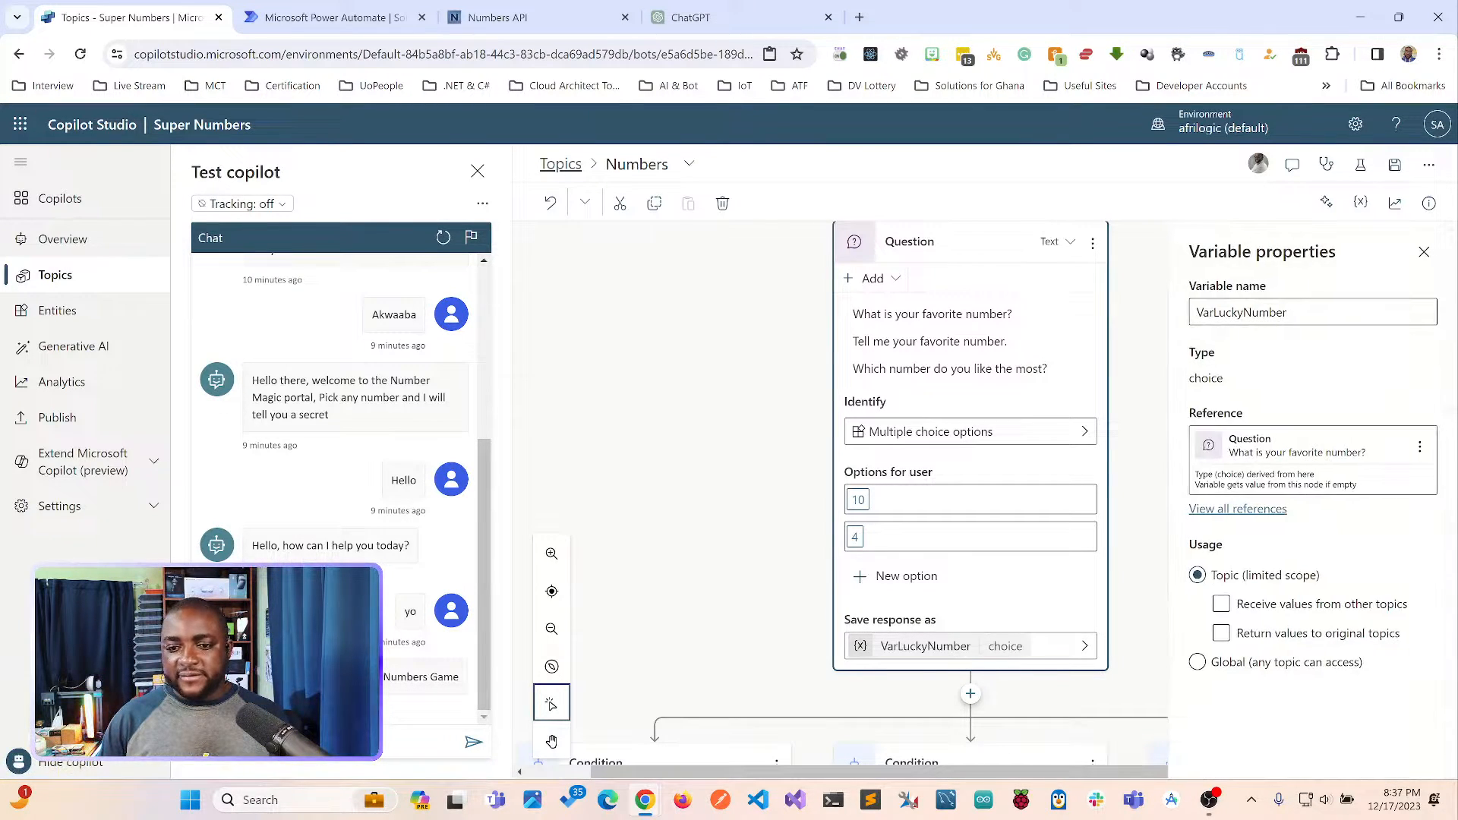
{"action": "scroll", "coordinate": [849, 494], "scroll_direction": "down", "scroll_amount": 2}
{"action": "scroll", "coordinate": [849, 494], "scroll_direction": "down", "scroll_amount": 3}
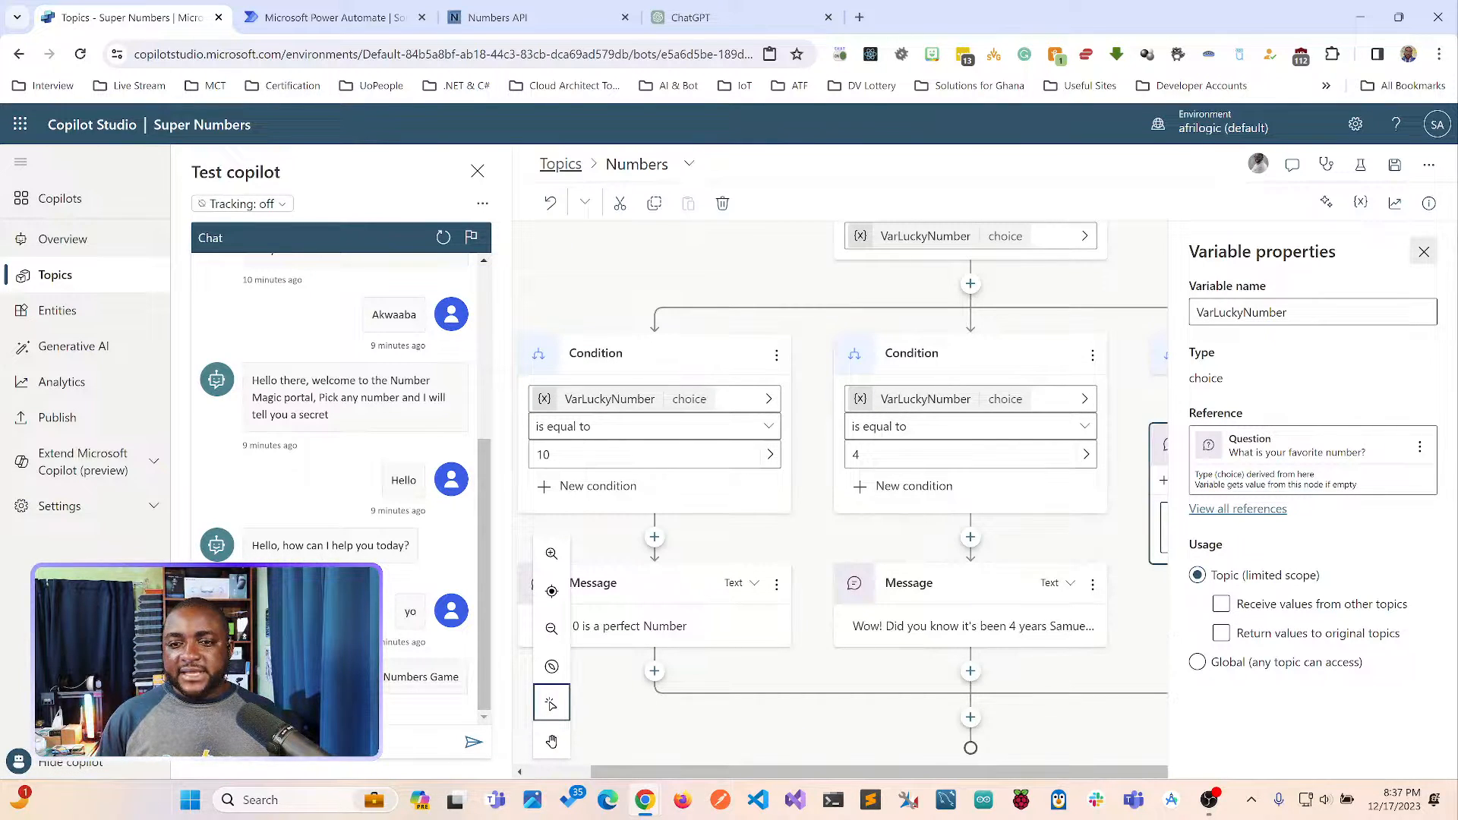
Fill the All other conditions message with the VarLuckyNumber variable followed by "!! that is not a bad number" and save the topic.
{"action": "left_click", "coordinate": [1424, 251]}
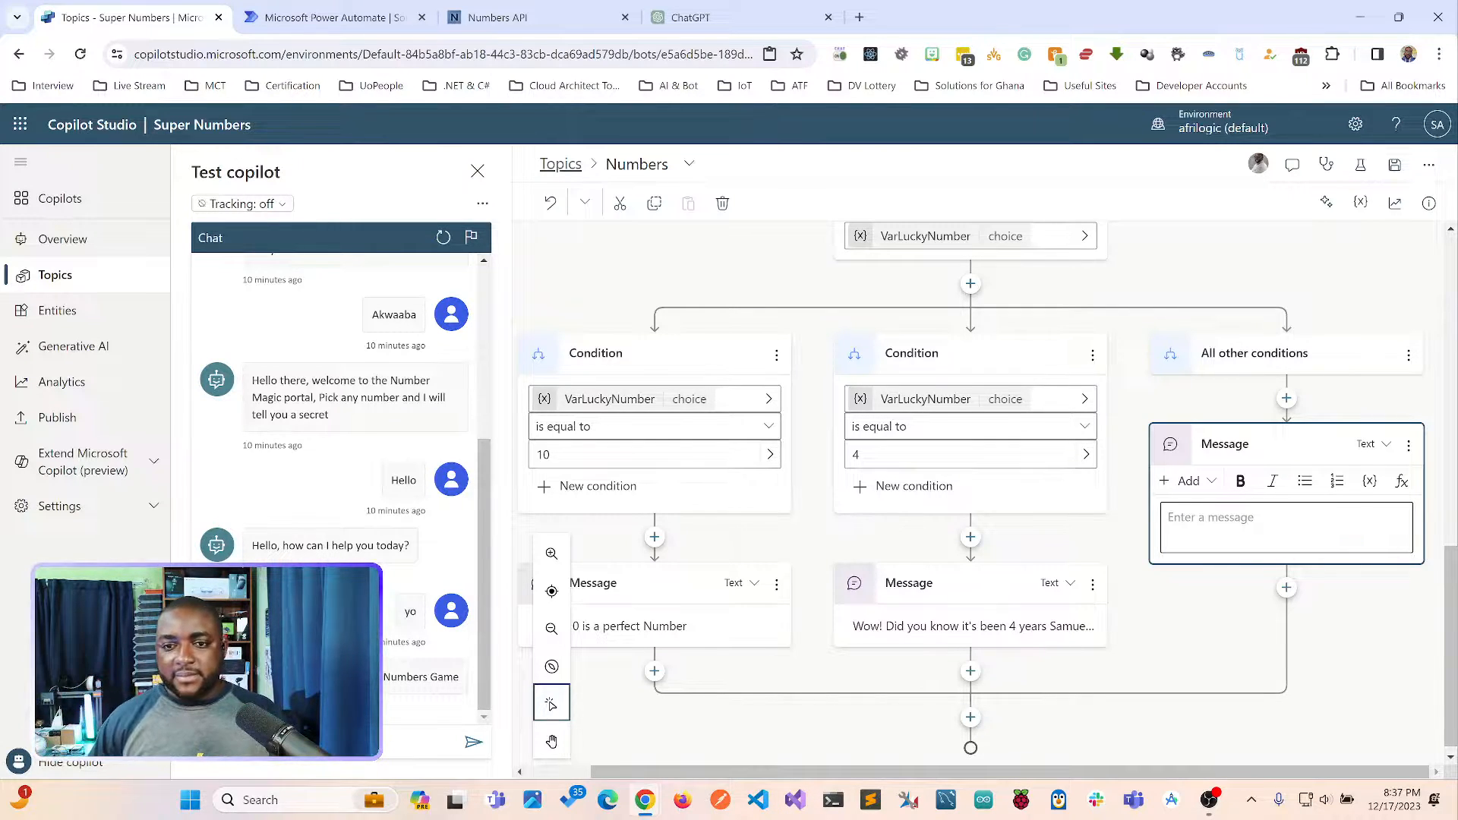
{"action": "left_click", "coordinate": [1246, 522]}
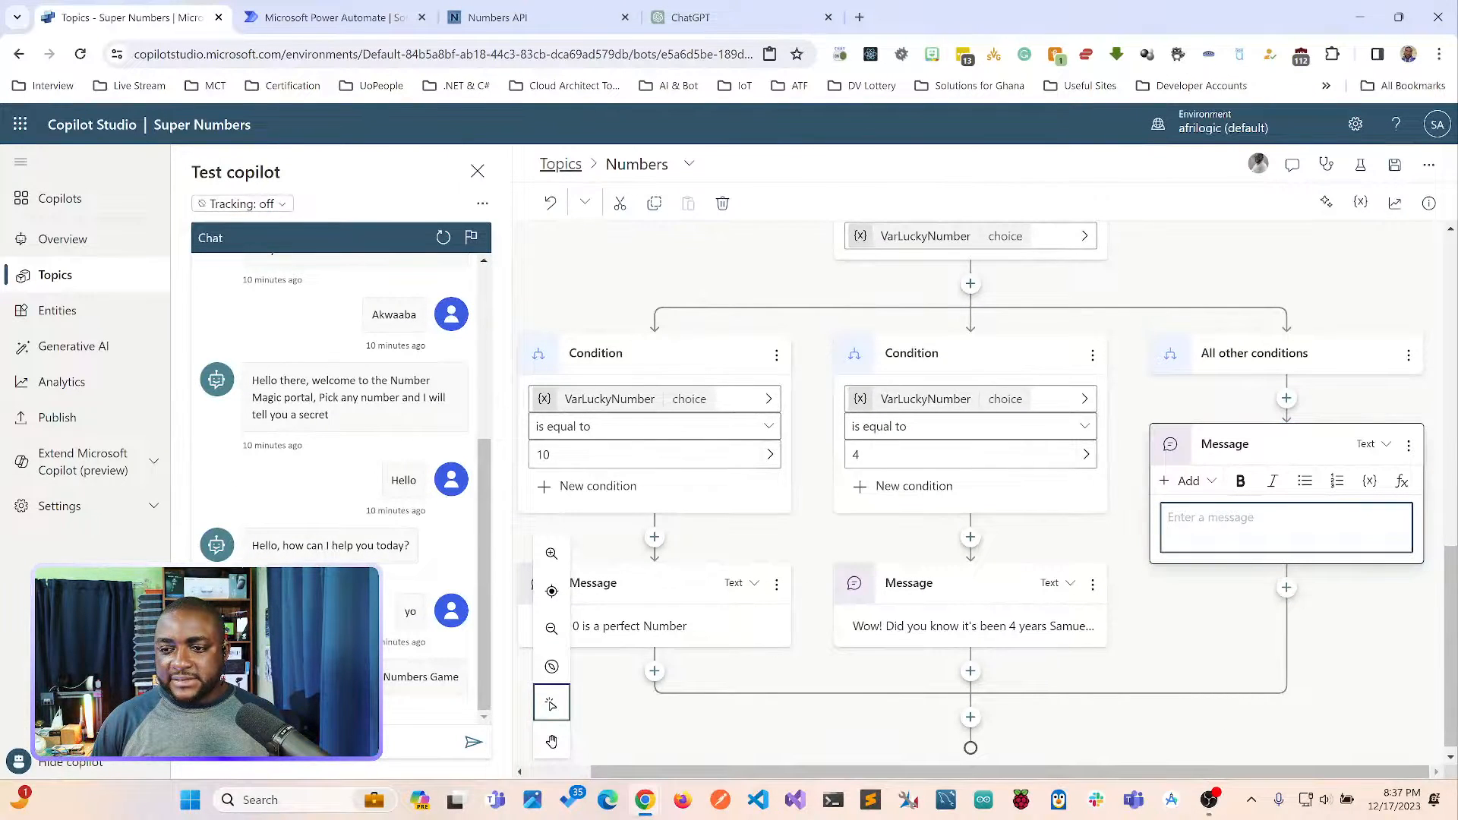
{"action": "left_click", "coordinate": [1369, 481]}
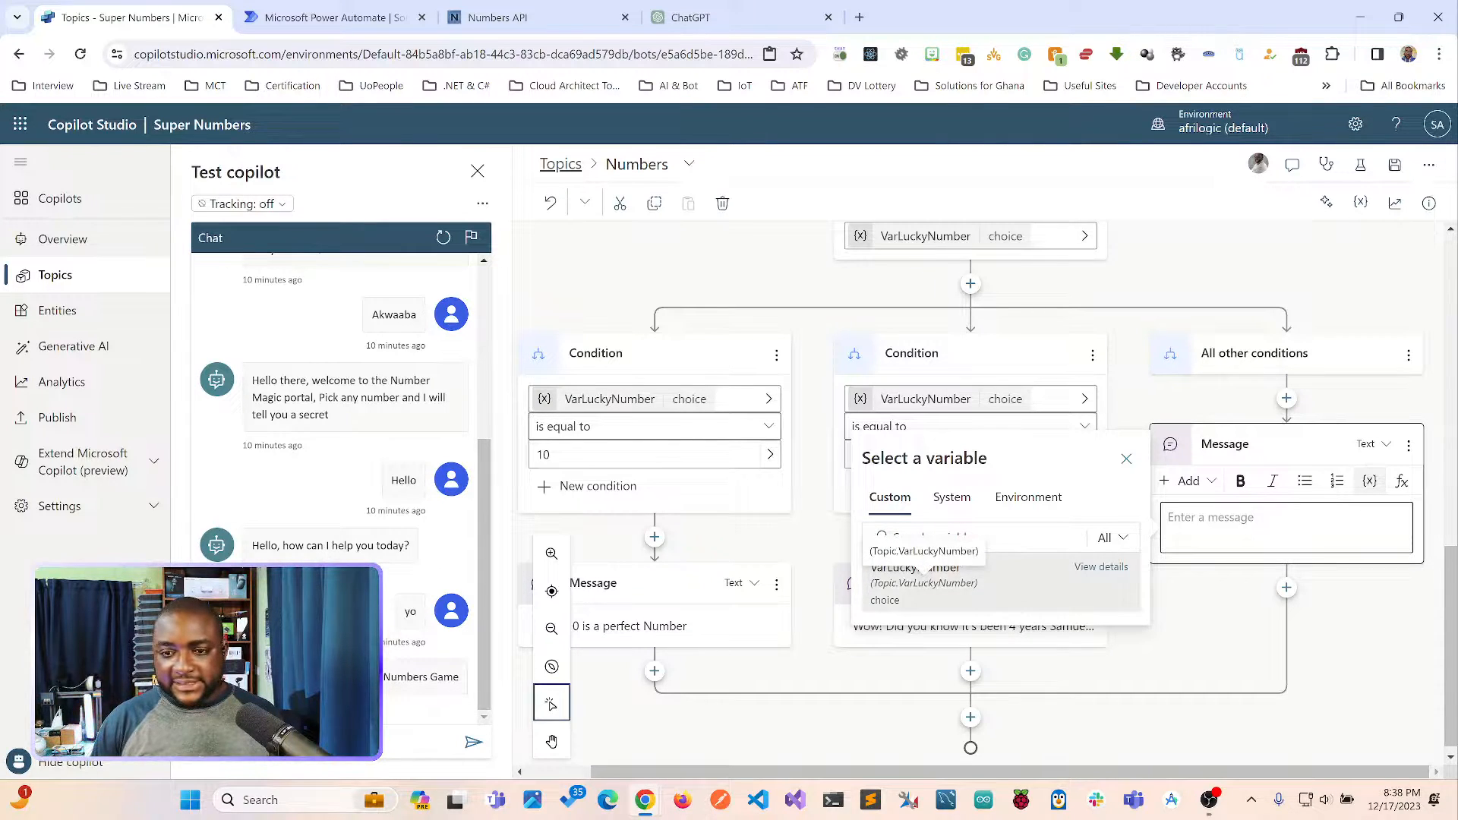
{"action": "left_click", "coordinate": [924, 571]}
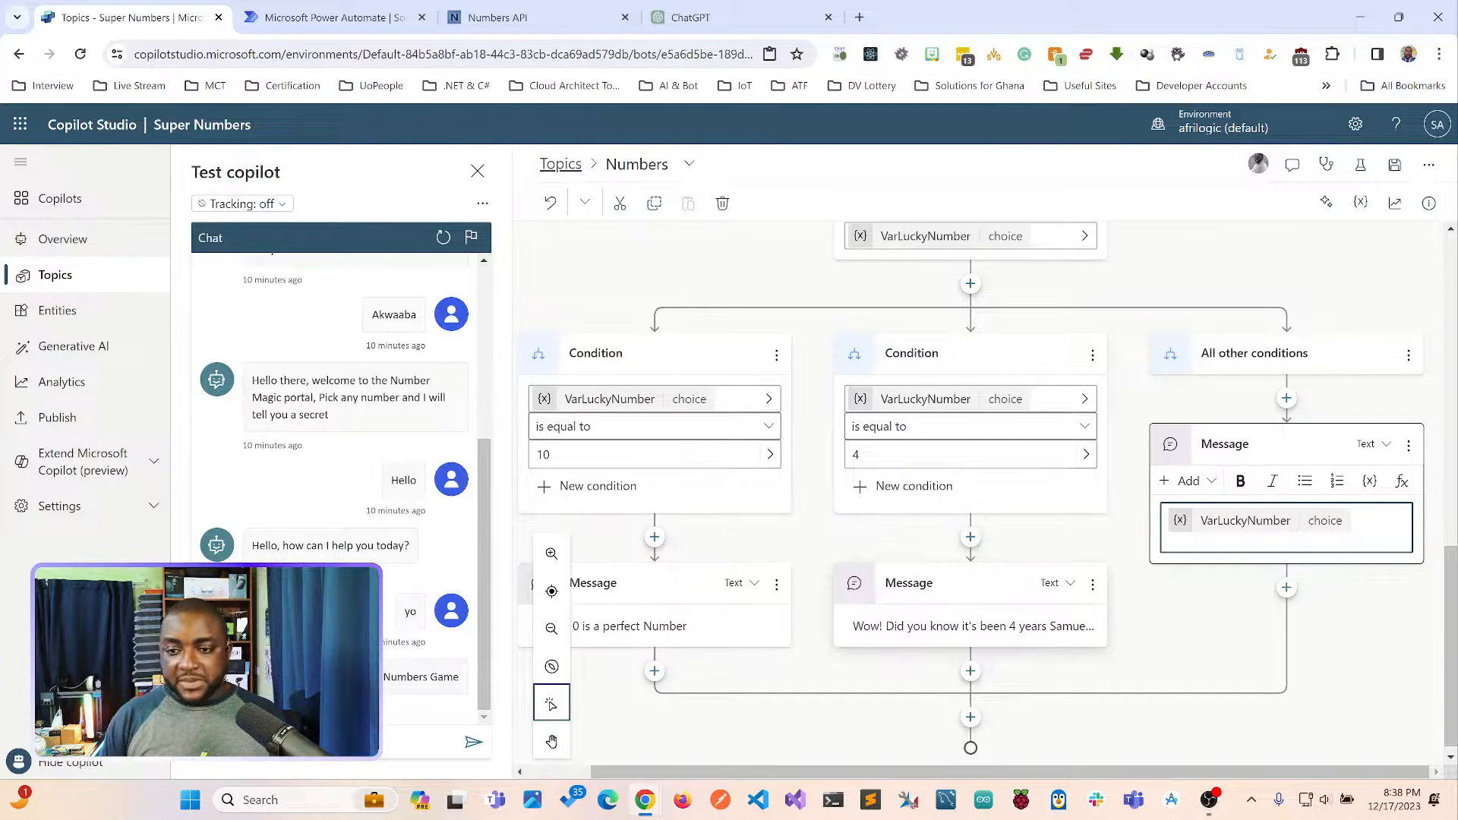
{"action": "type", "text": "!!"}
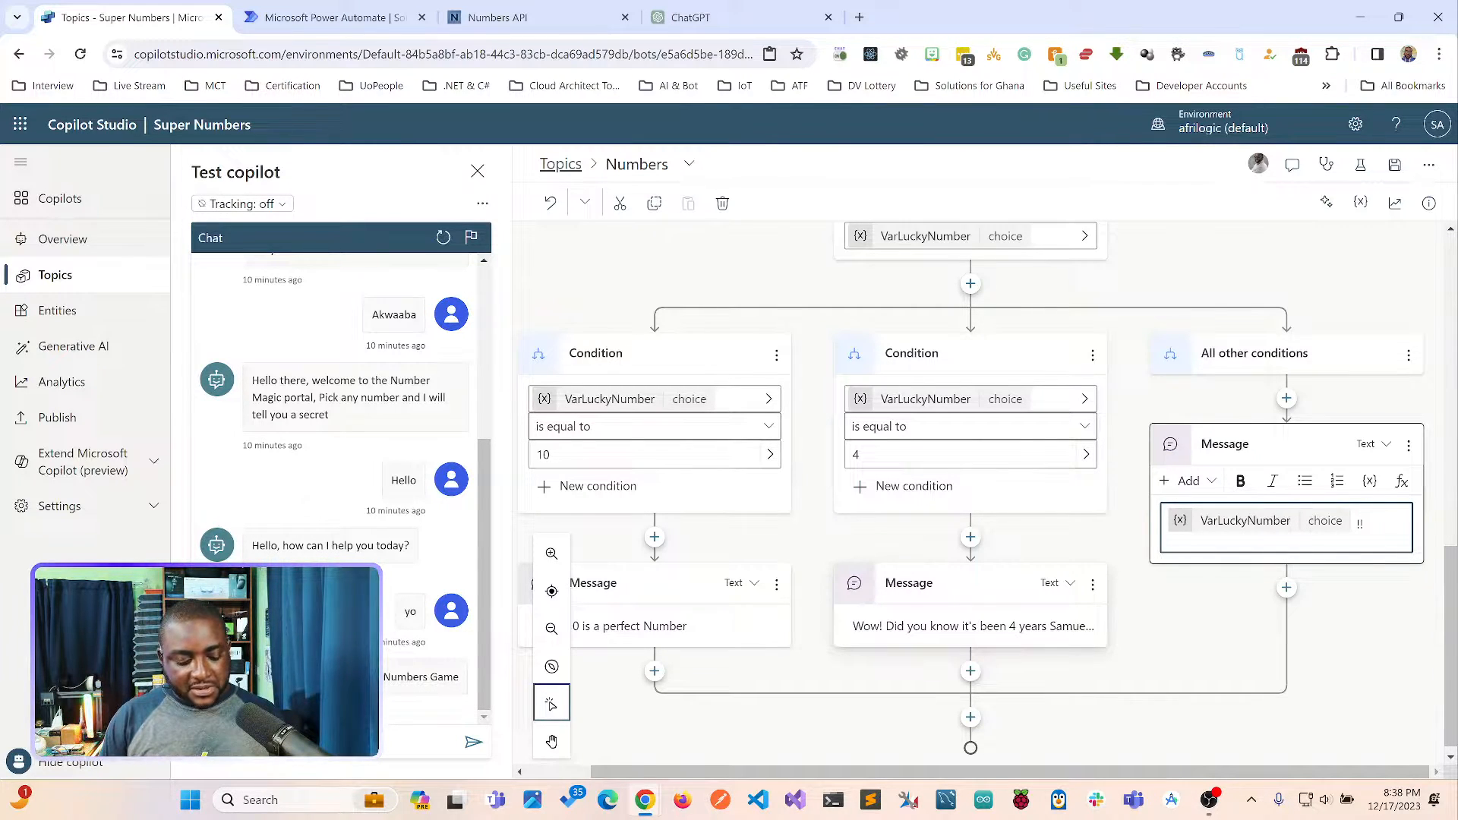
{"action": "type", "text": " that is not a bad number"}
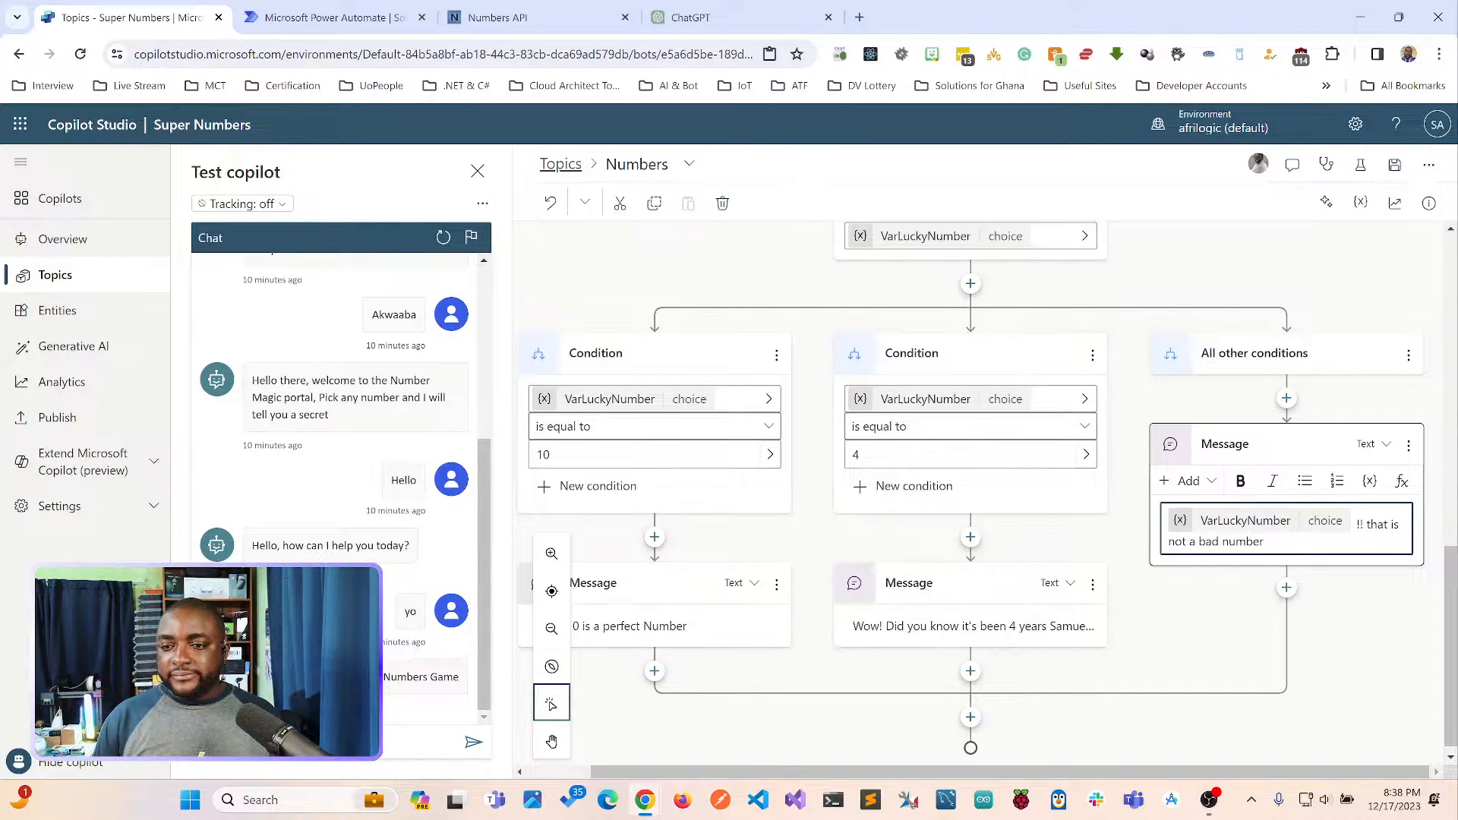
{"action": "key", "text": "Escape"}
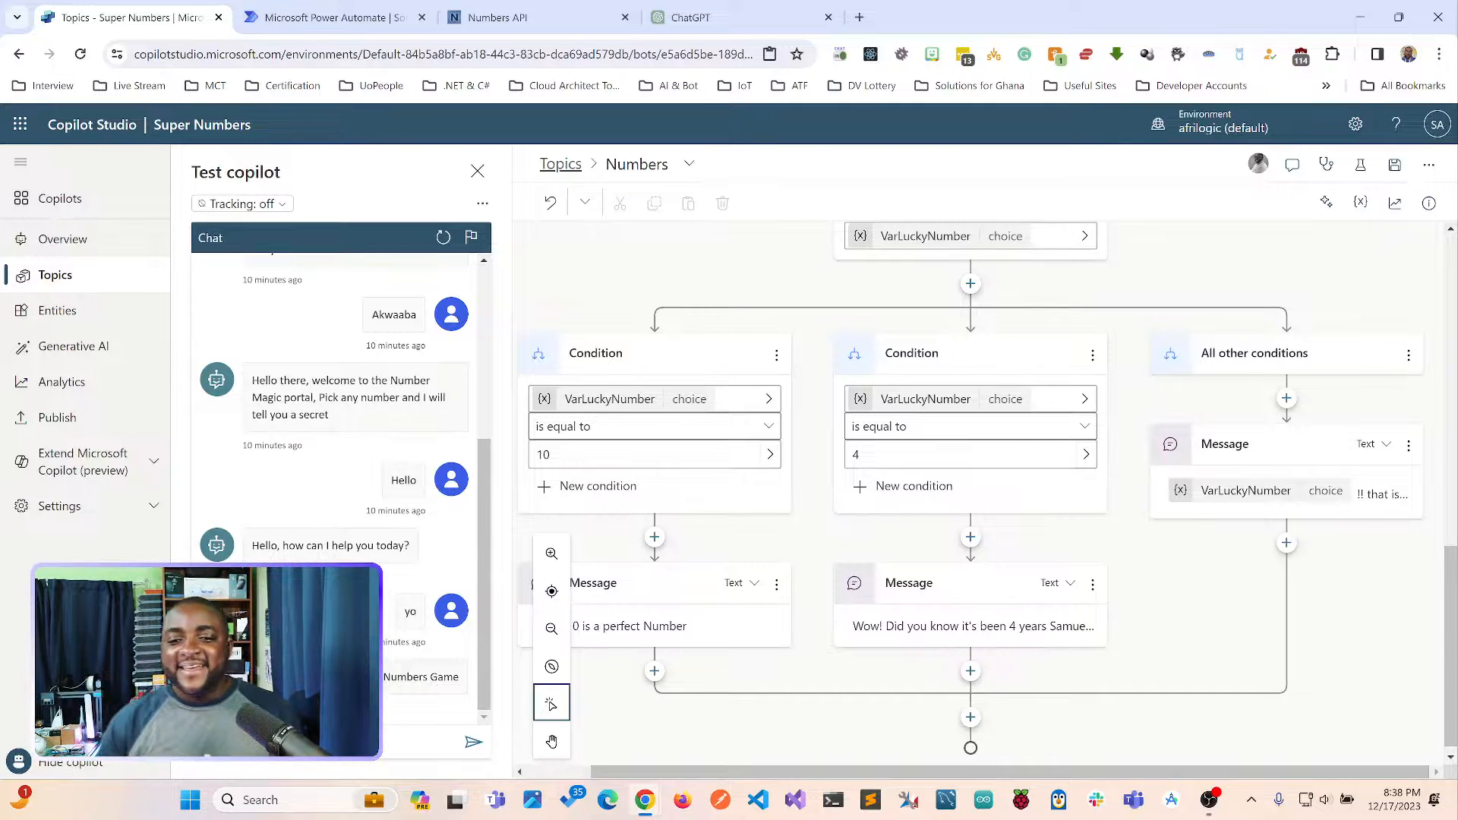
{"action": "left_click", "coordinate": [1394, 165]}
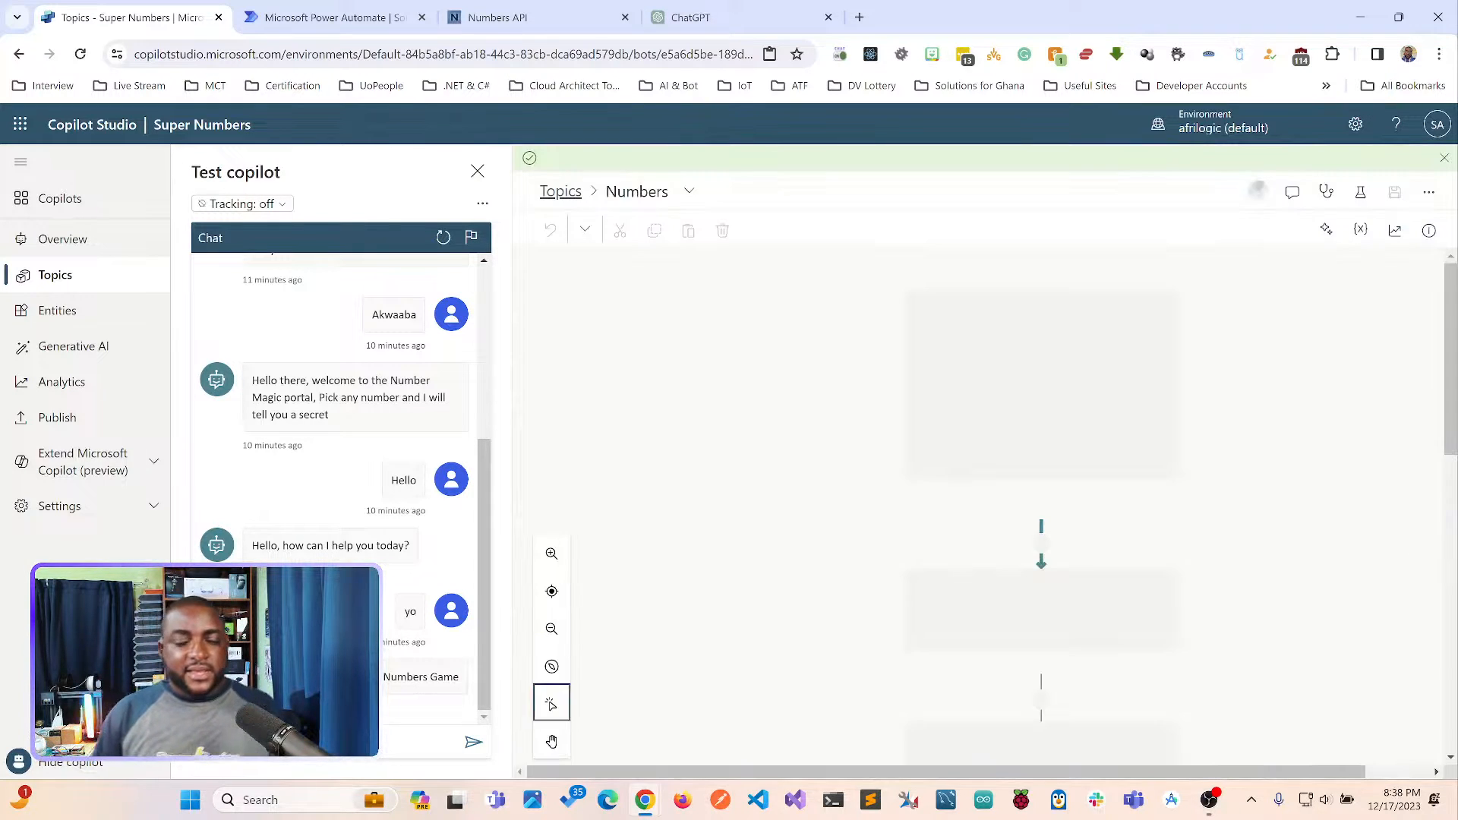
Test the copilot by sending "numbers" in the test chat and answering the favorite number question with 4.
{"action": "scroll", "coordinate": [980, 501], "scroll_direction": "down", "scroll_amount": 7}
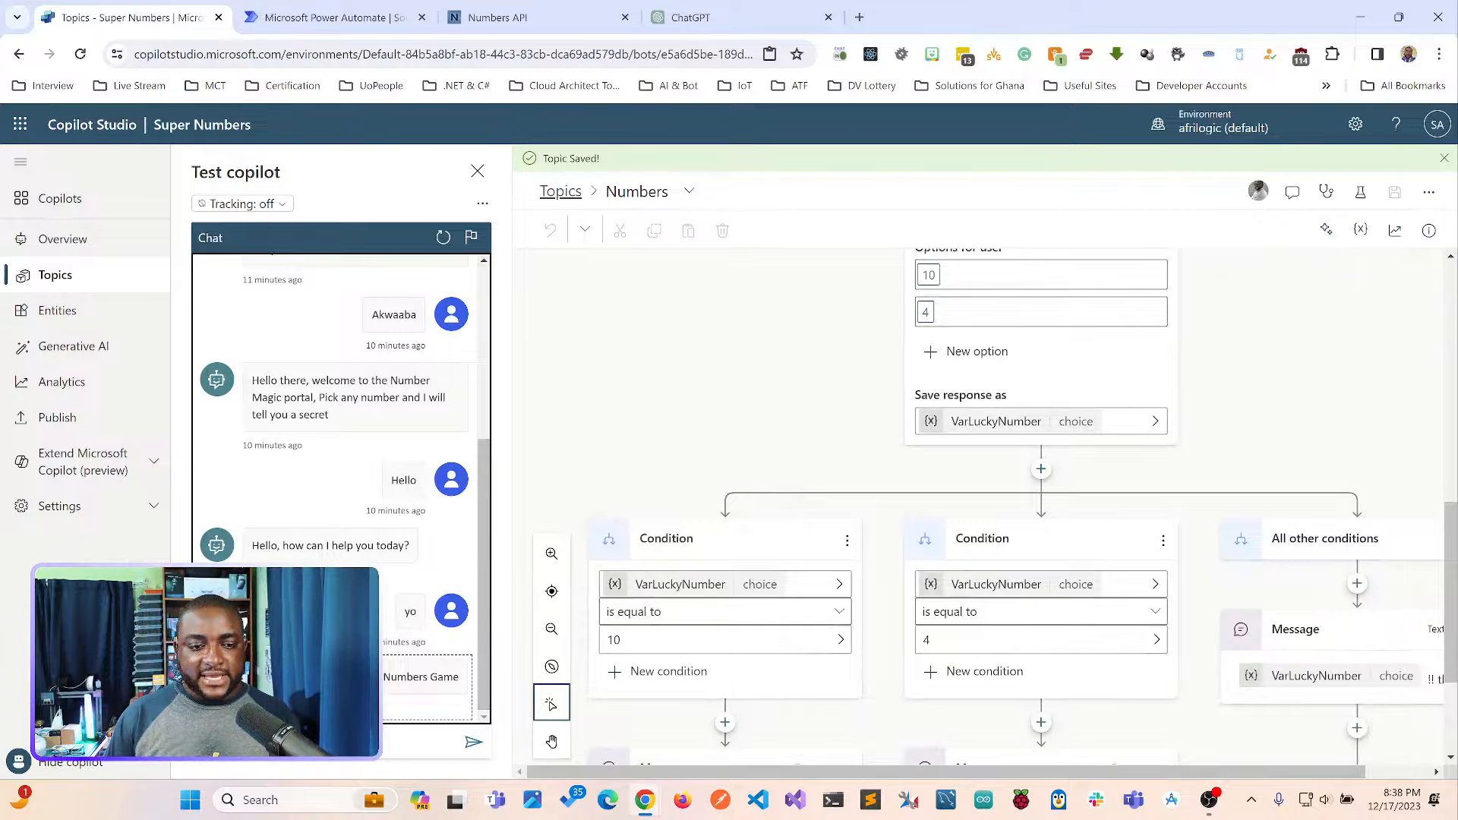
{"action": "left_click", "coordinate": [326, 742]}
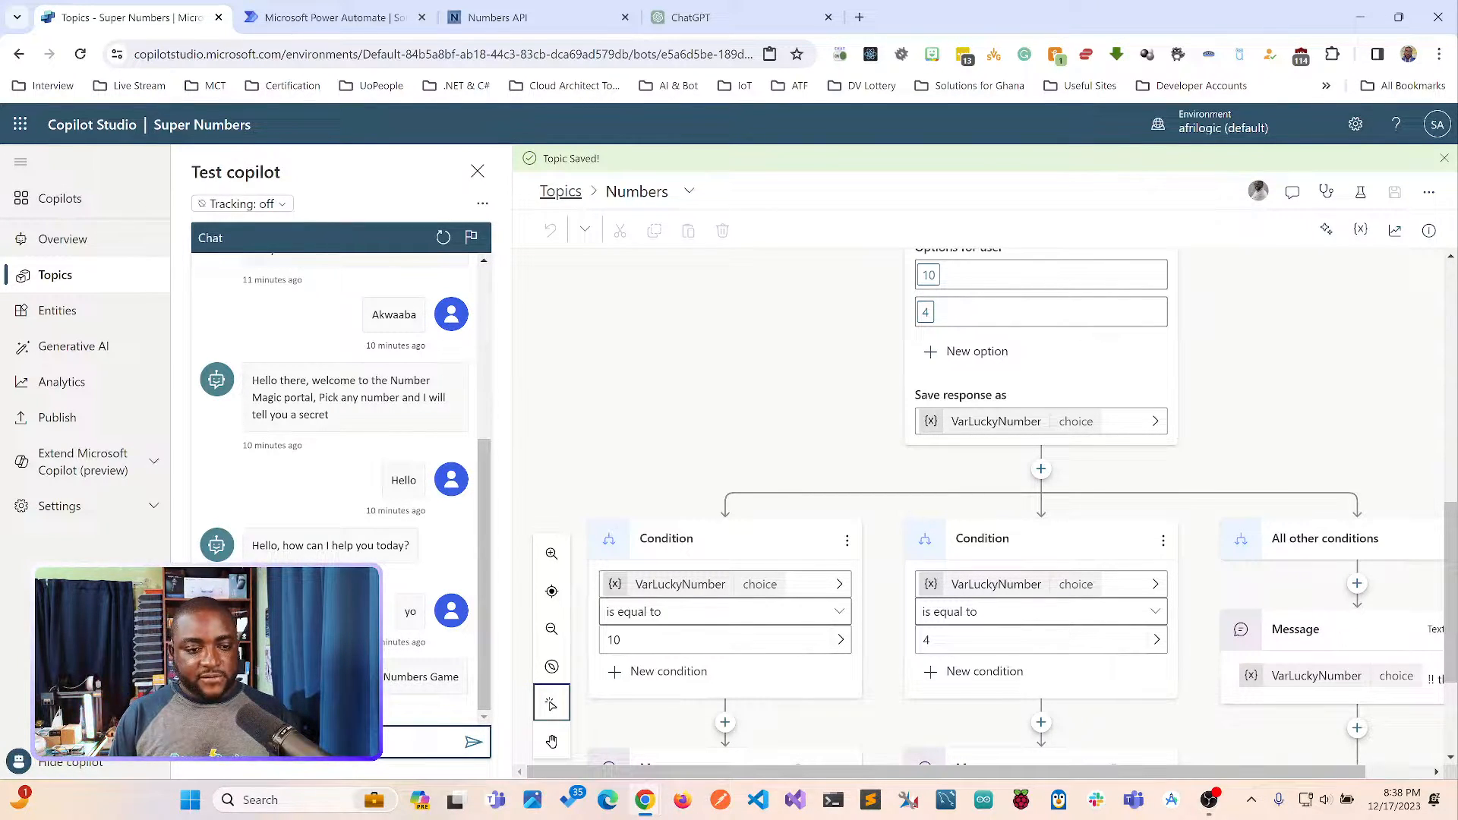
{"action": "key", "text": "Return"}
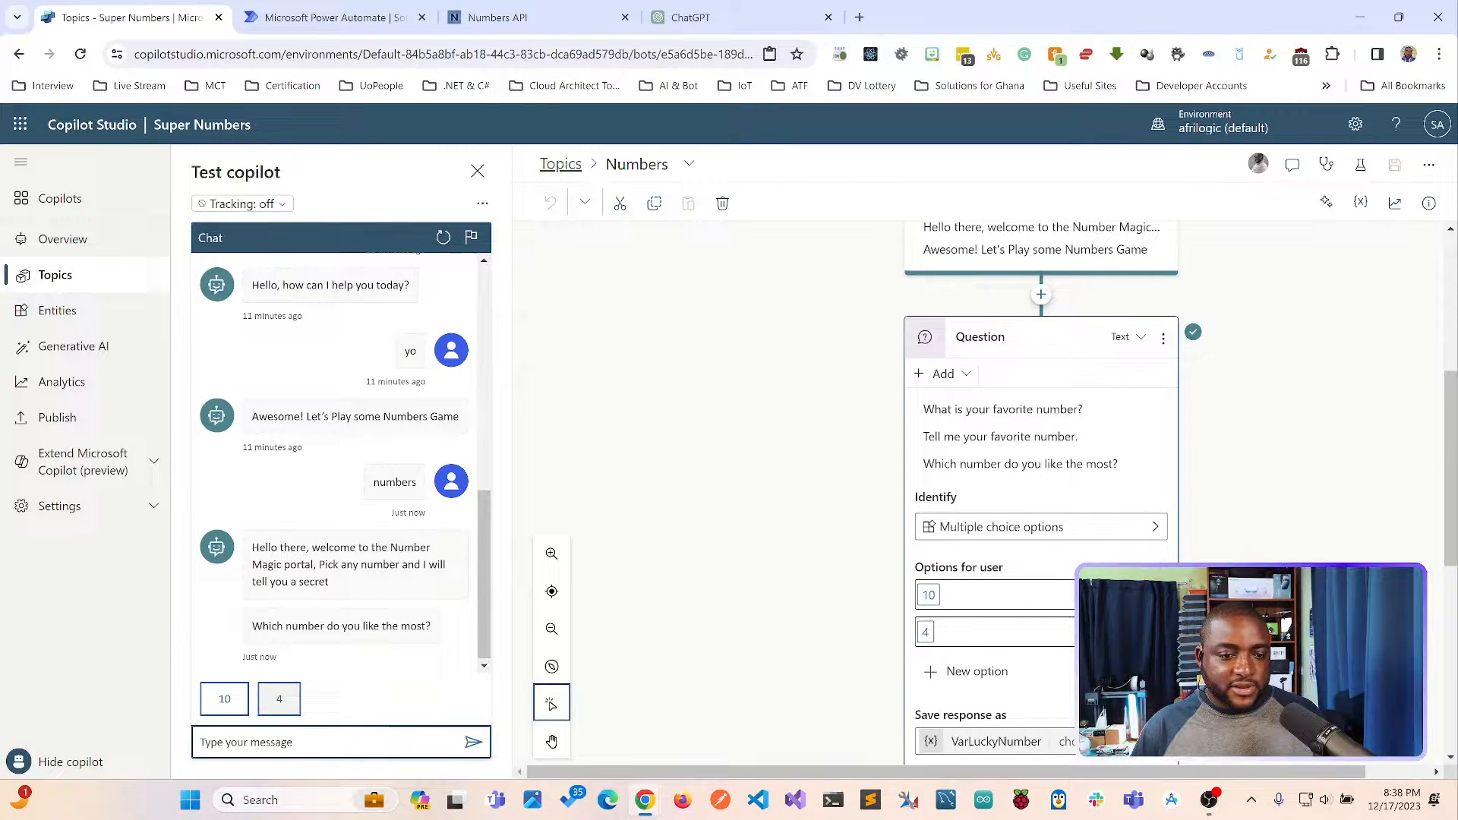
{"action": "left_click", "coordinate": [239, 589]}
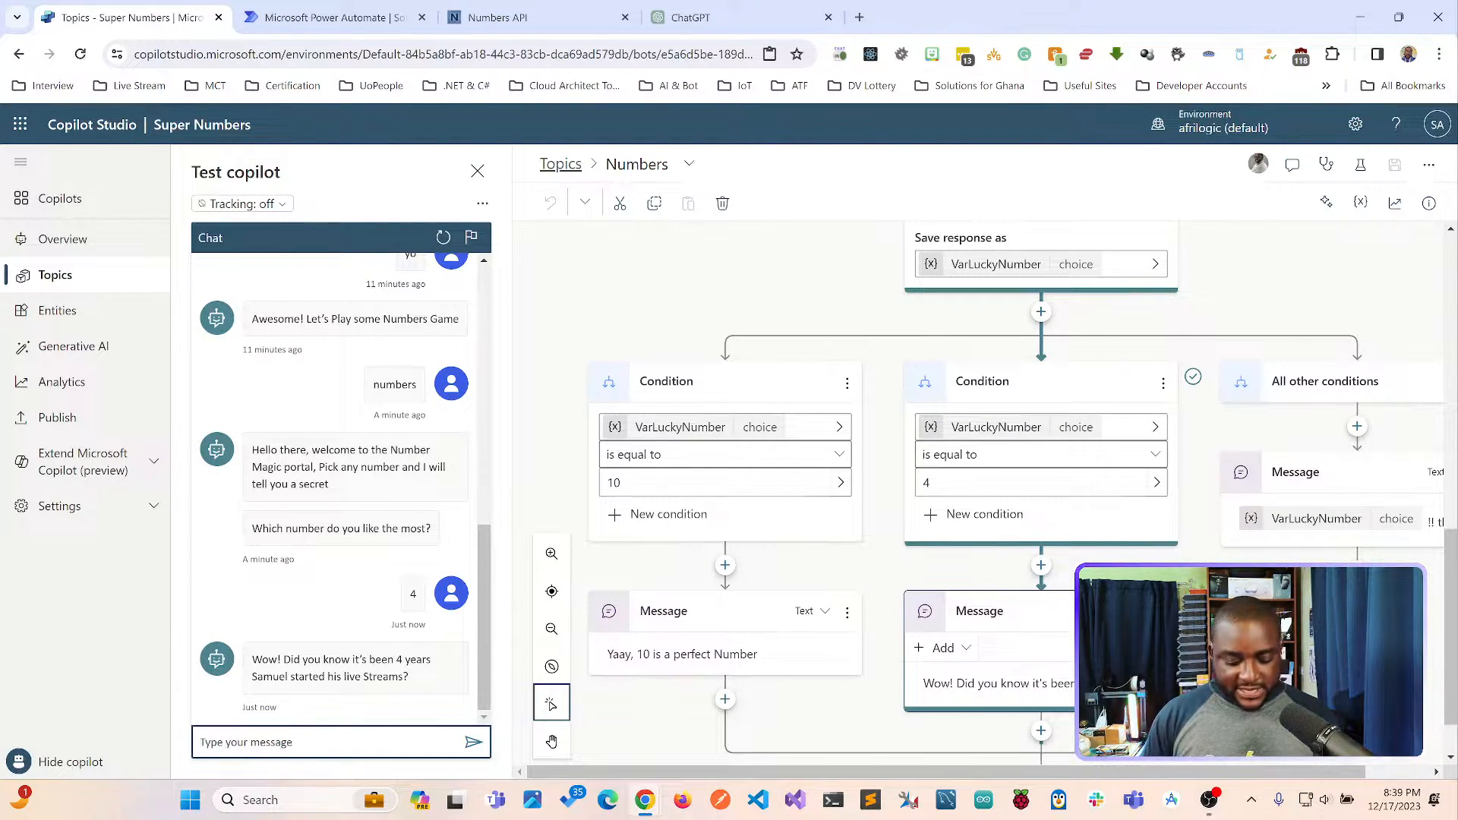
Trigger the topic again in the test chat with "numbers" and answer with the unlisted number 16.
{"action": "type", "text": "numbers"}
{"action": "key", "text": "Return"}
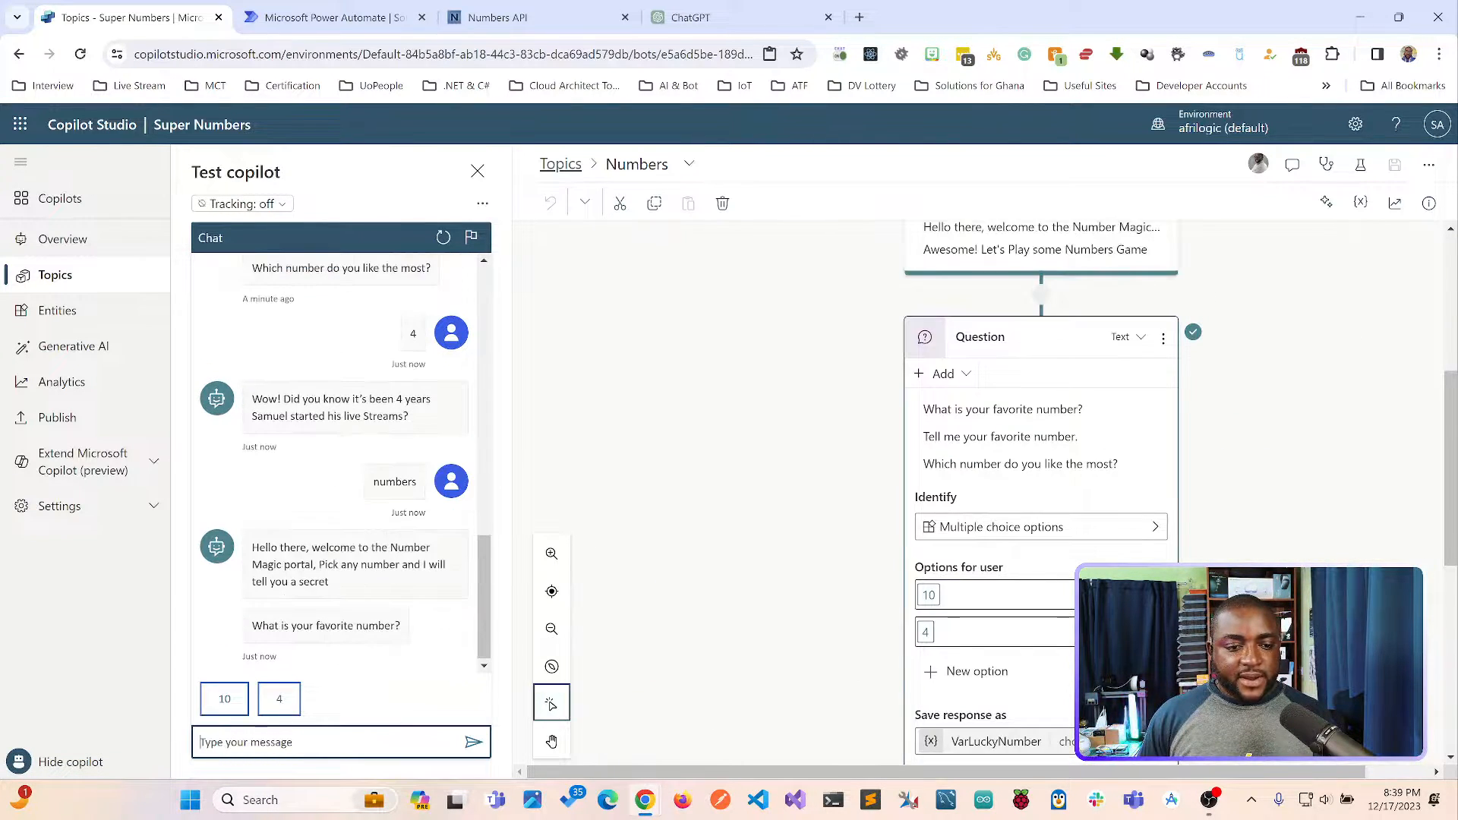
{"action": "type", "text": "16"}
{"action": "key", "text": "Return"}
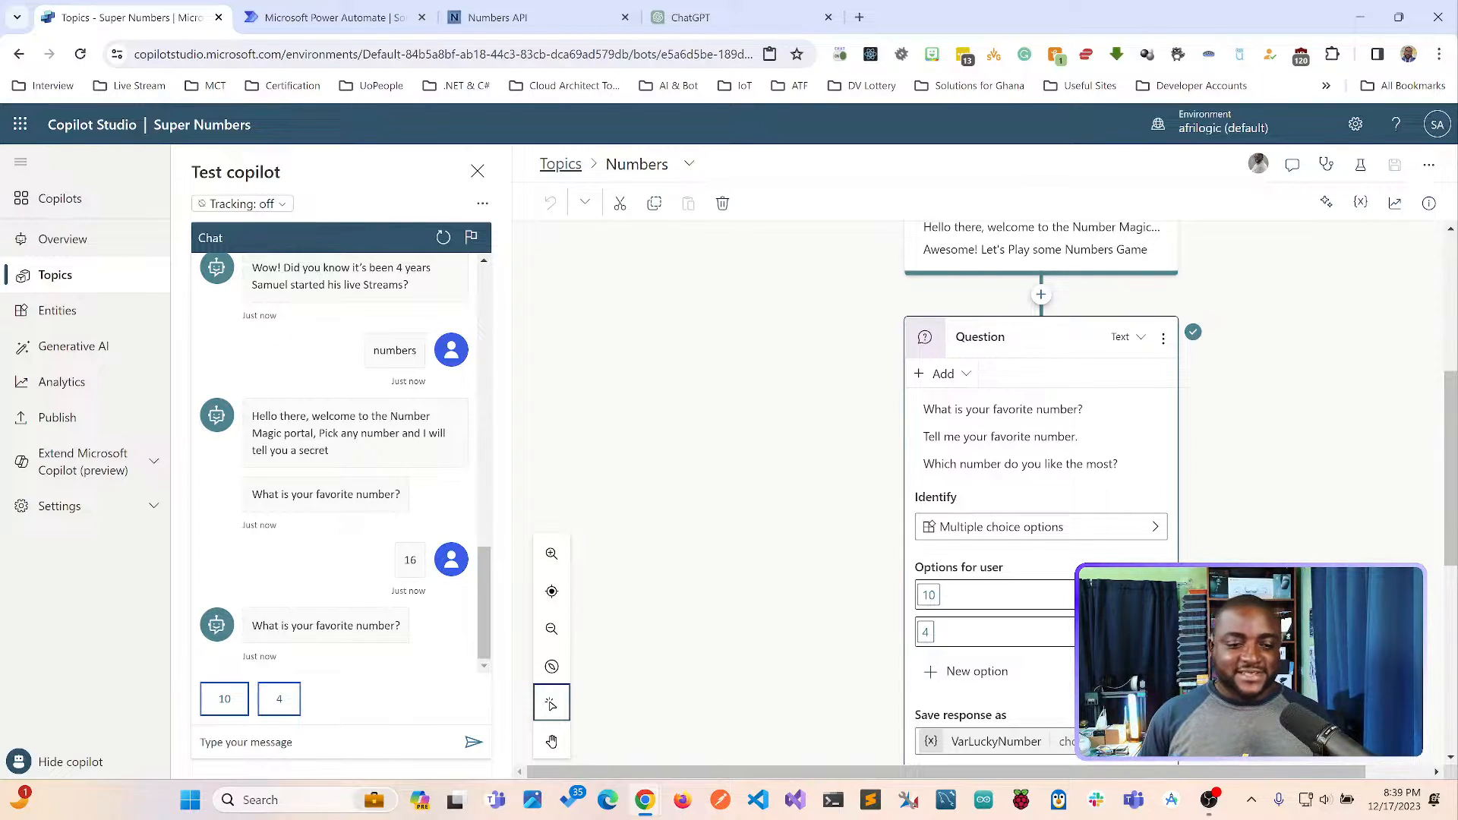
Answer the repeated favorite number question with 2 and check which condition branch the topic follows.
{"action": "left_click", "coordinate": [326, 742]}
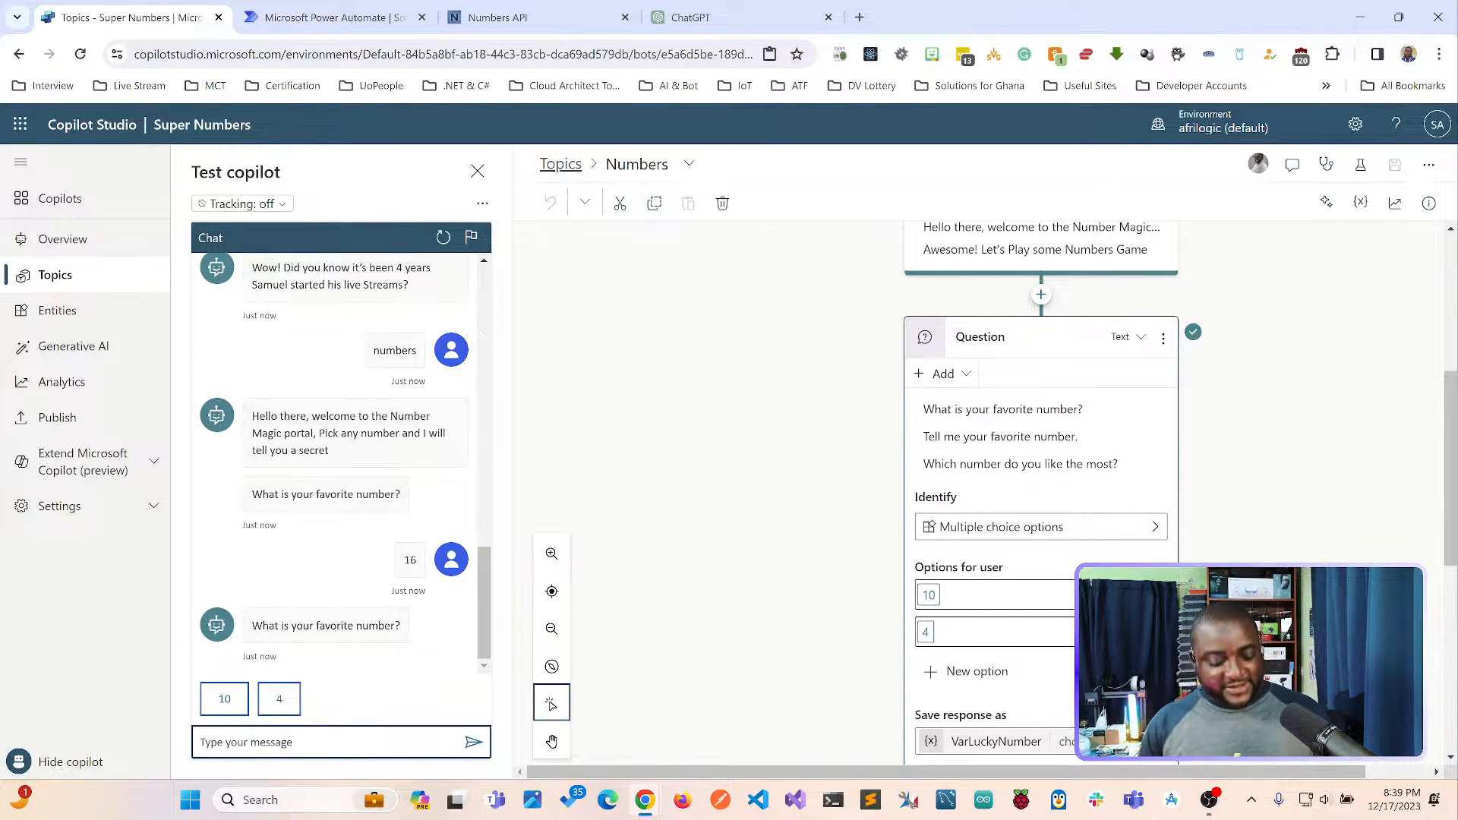
{"action": "type", "text": "2"}
{"action": "key", "text": "Return"}
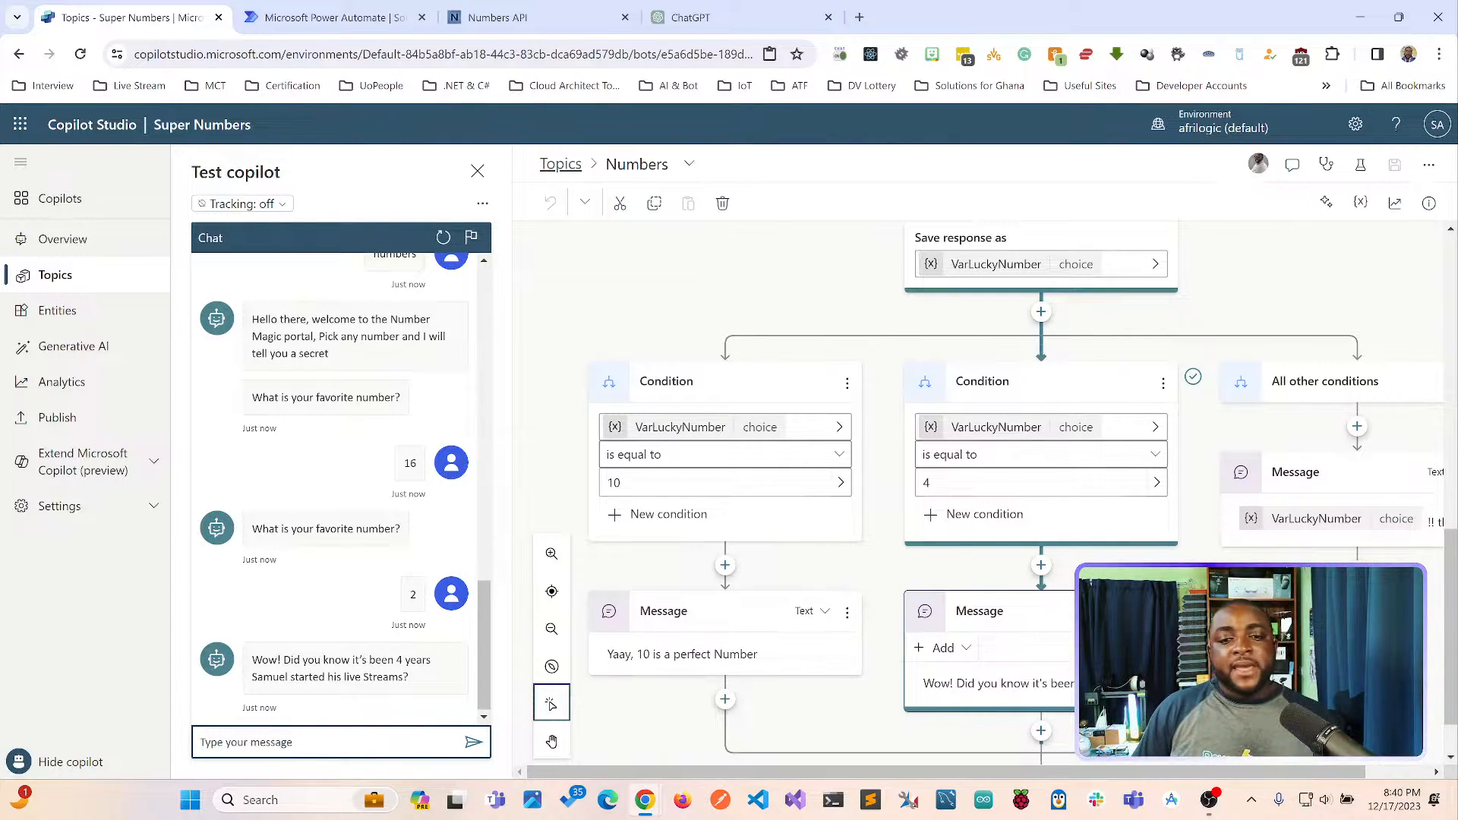
{"action": "scroll", "coordinate": [835, 486], "scroll_direction": "down", "scroll_amount": 1}
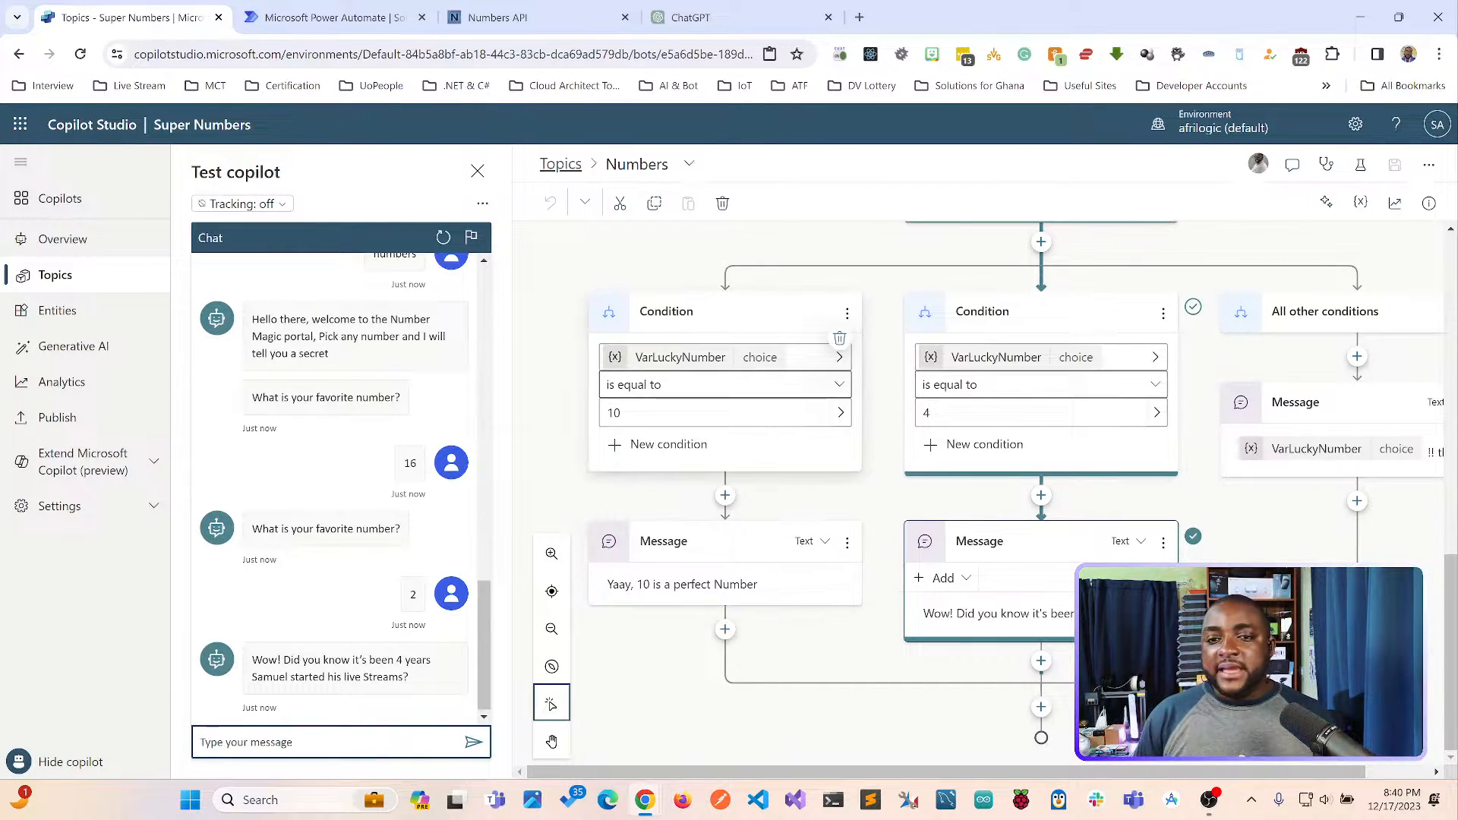
{"action": "scroll", "coordinate": [980, 486], "scroll_direction": "up", "scroll_amount": 3}
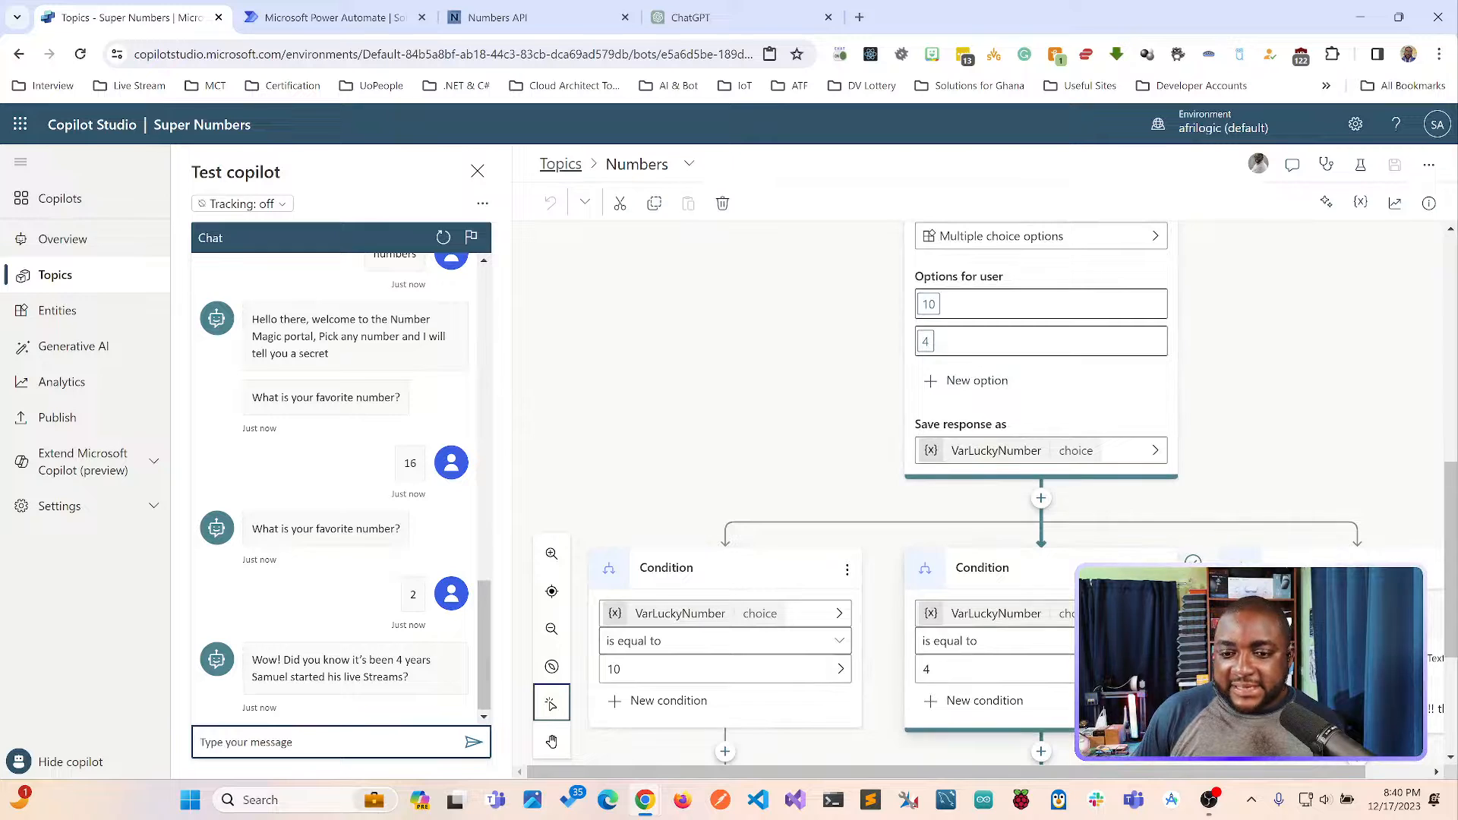
{"action": "scroll", "coordinate": [979, 486], "scroll_direction": "down", "scroll_amount": 3}
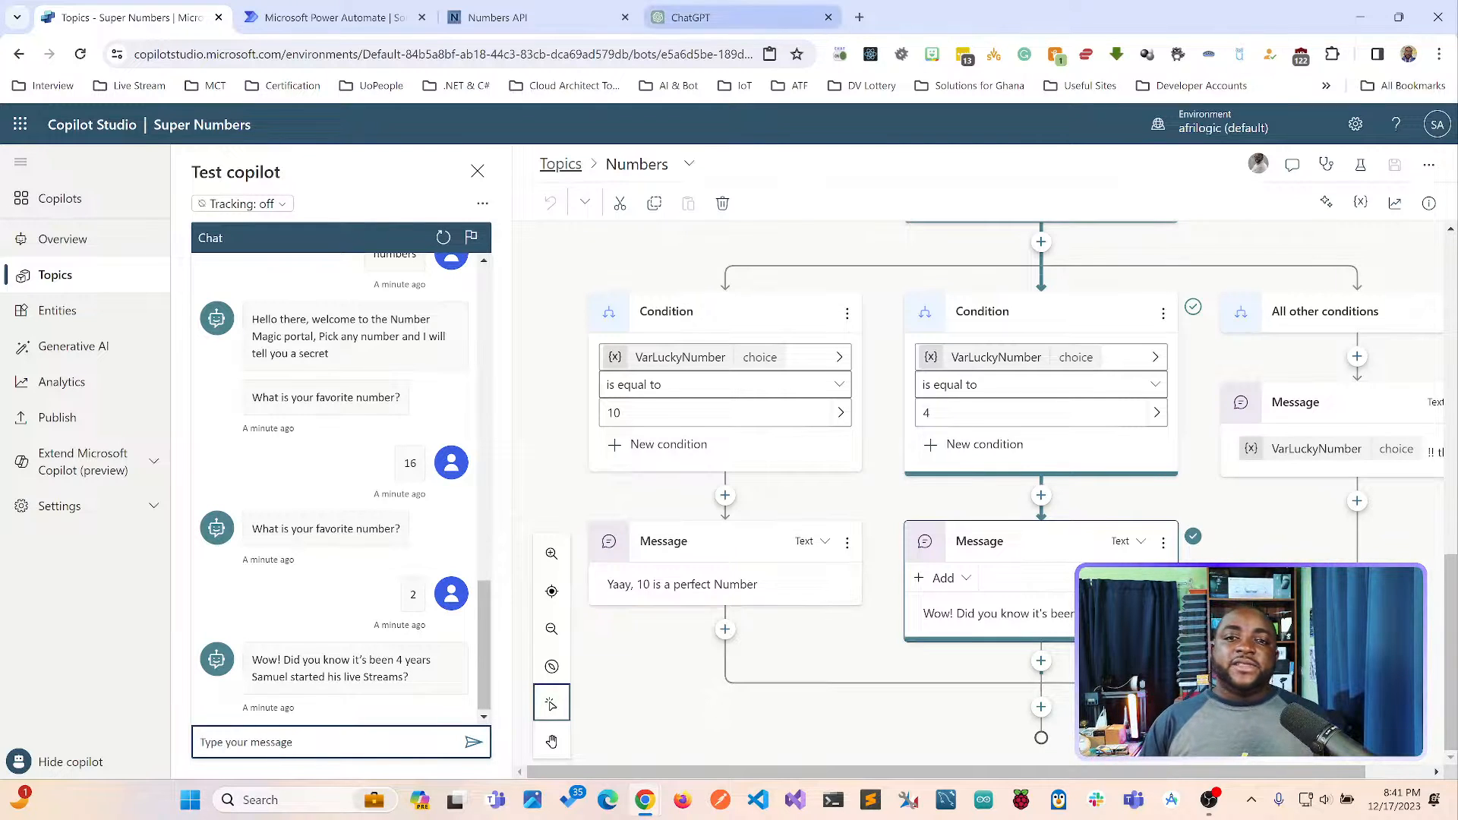
Close the ChatGPT page and look up the fact for 12 on the Numbers API site at numbersapi.com/#12.
{"action": "left_click", "coordinate": [828, 17]}
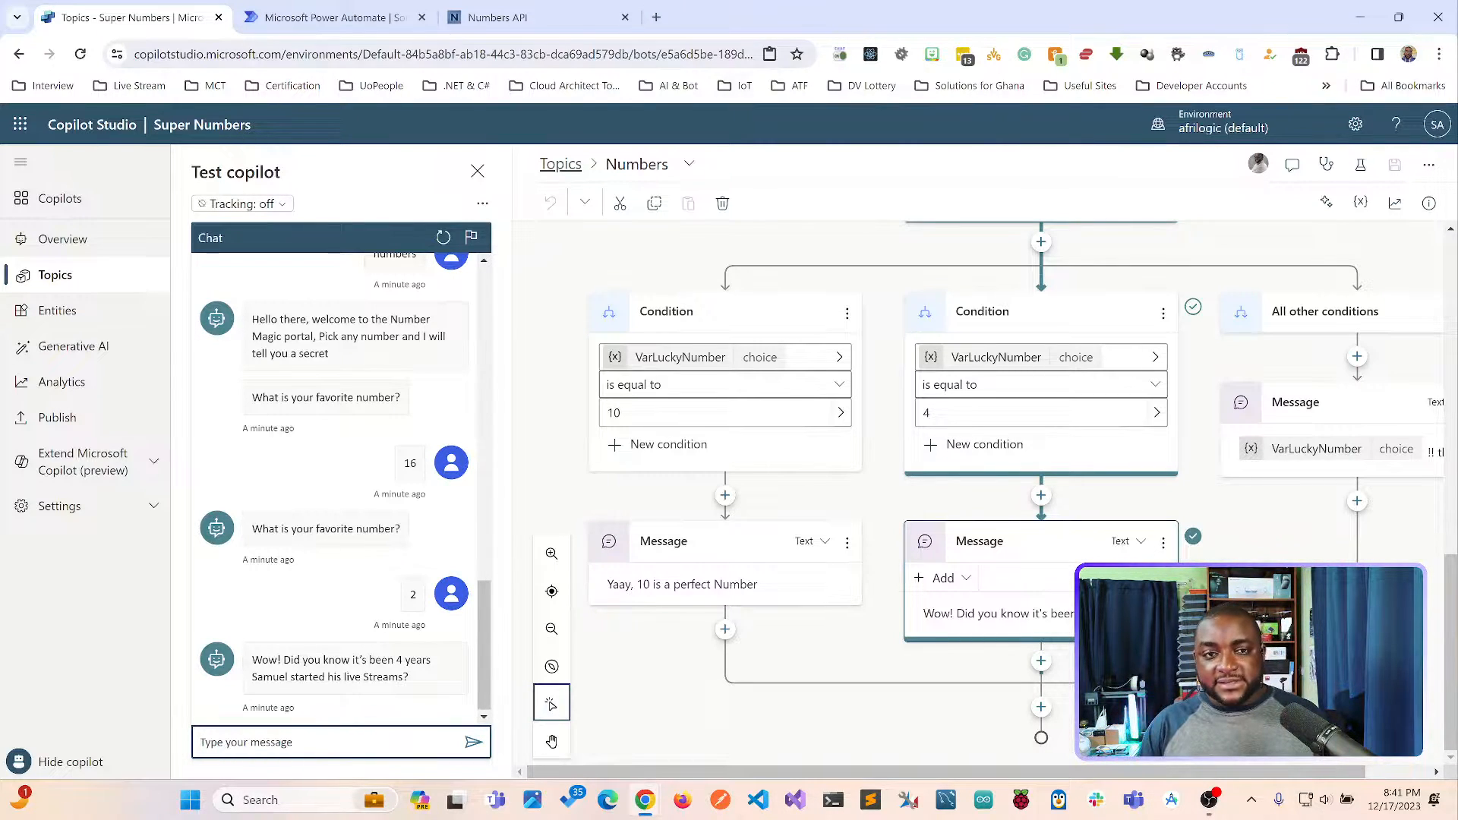
{"action": "left_click", "coordinate": [497, 17]}
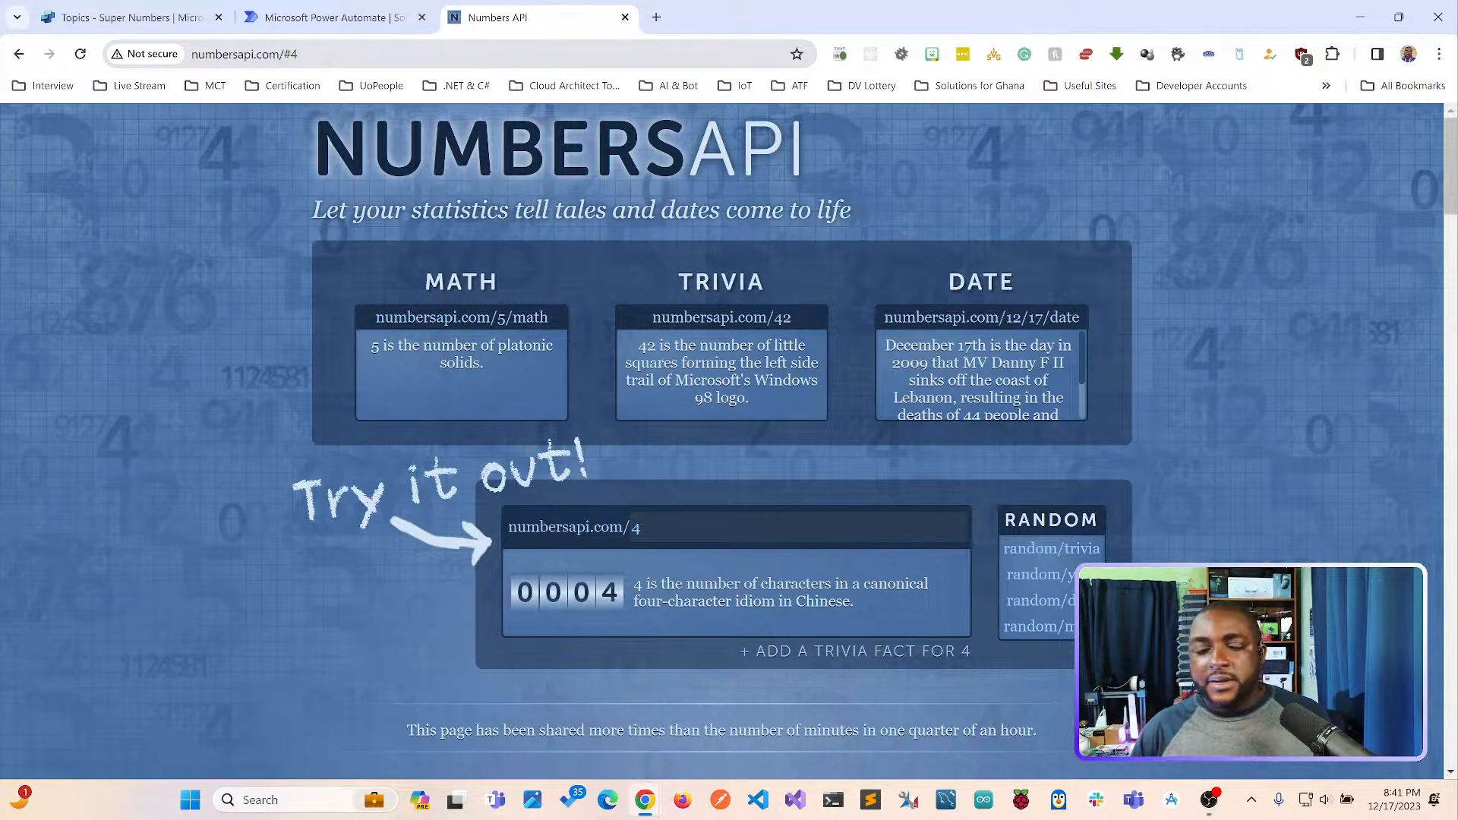
{"action": "left_click", "coordinate": [301, 54]}
{"action": "left_click", "coordinate": [301, 54]}
{"action": "key", "text": "BackSpace"}
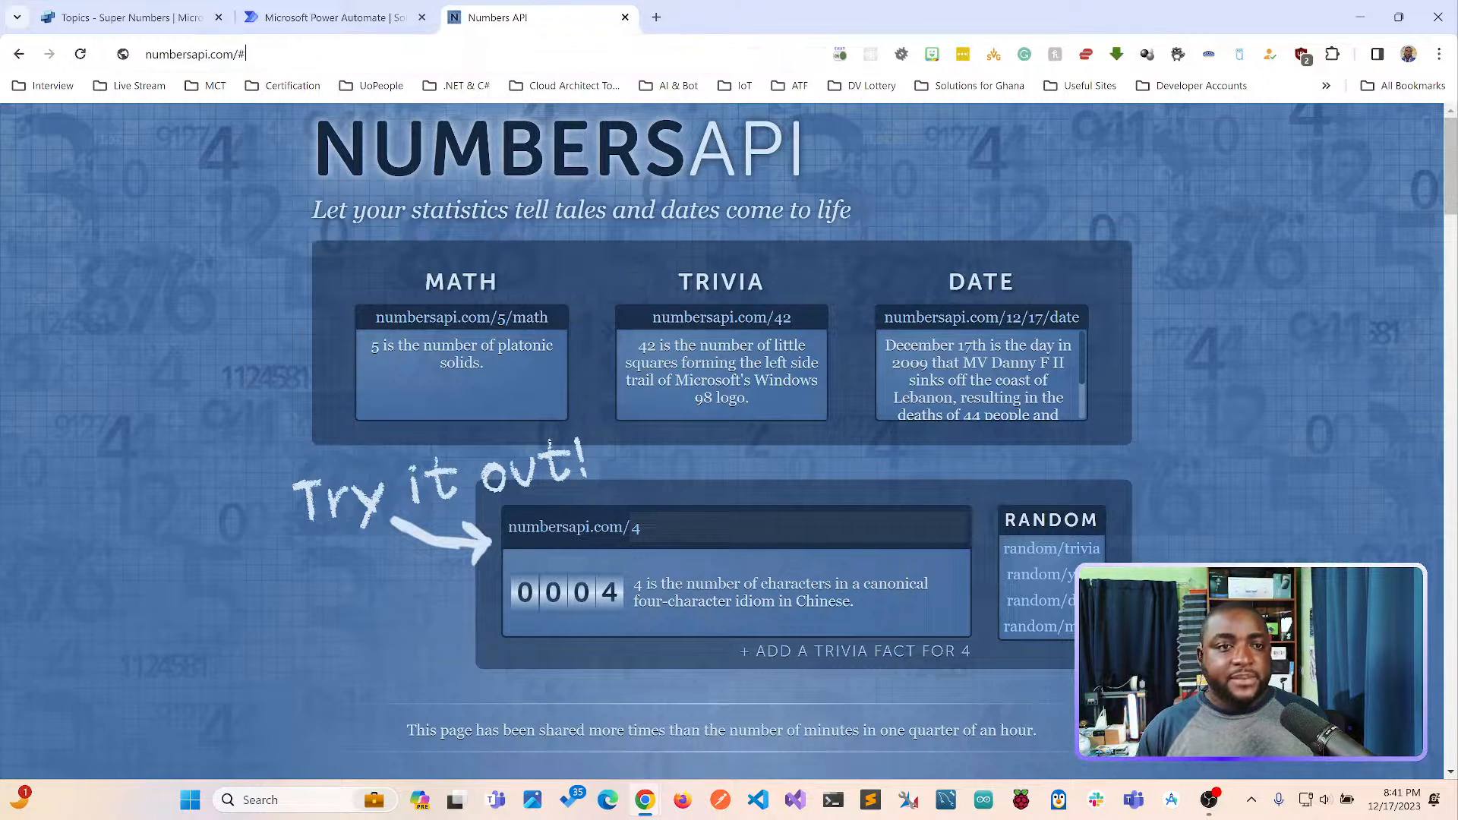
{"action": "type", "text": "12"}
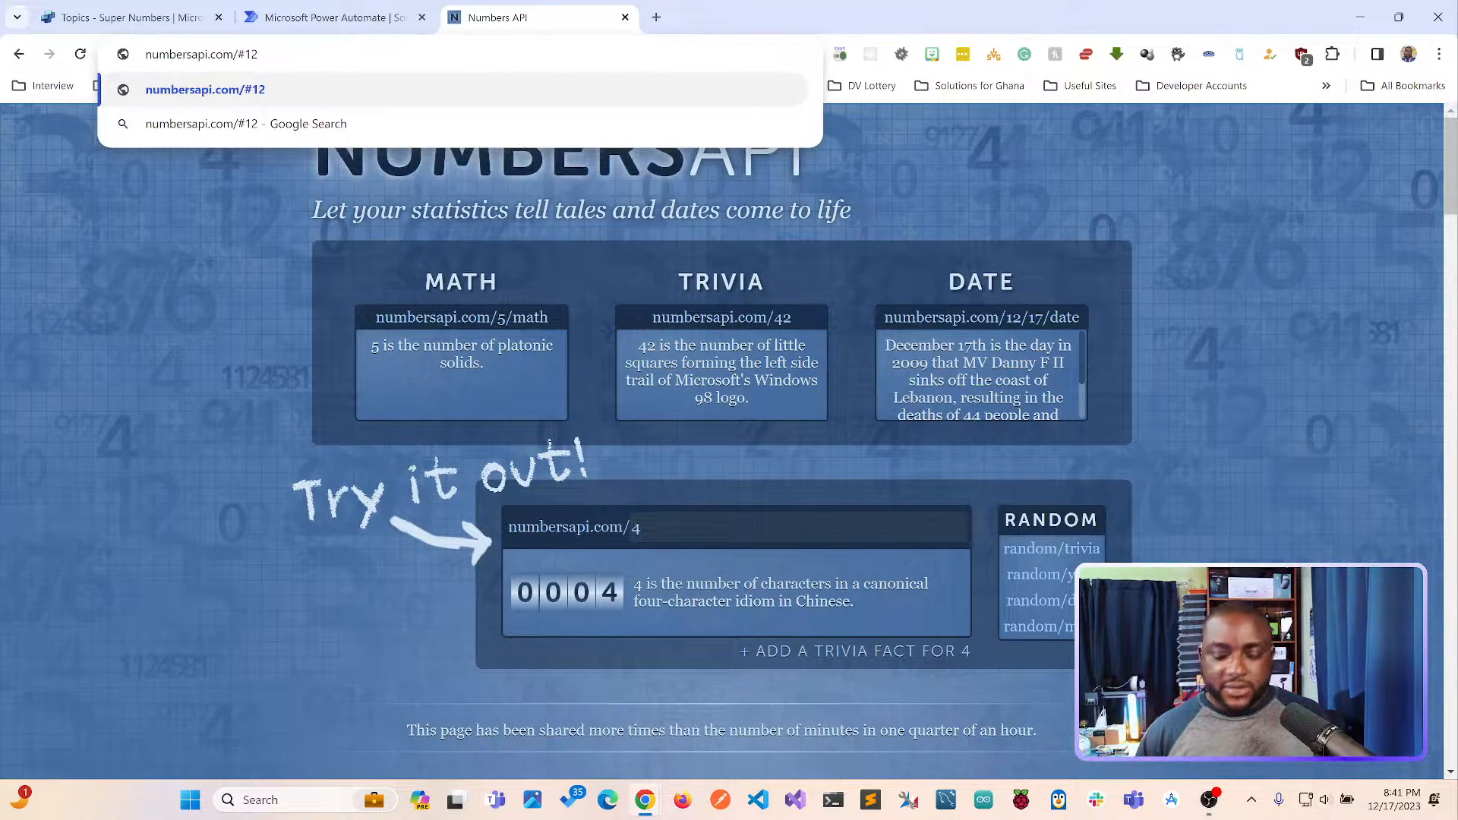
{"action": "key", "text": "Return"}
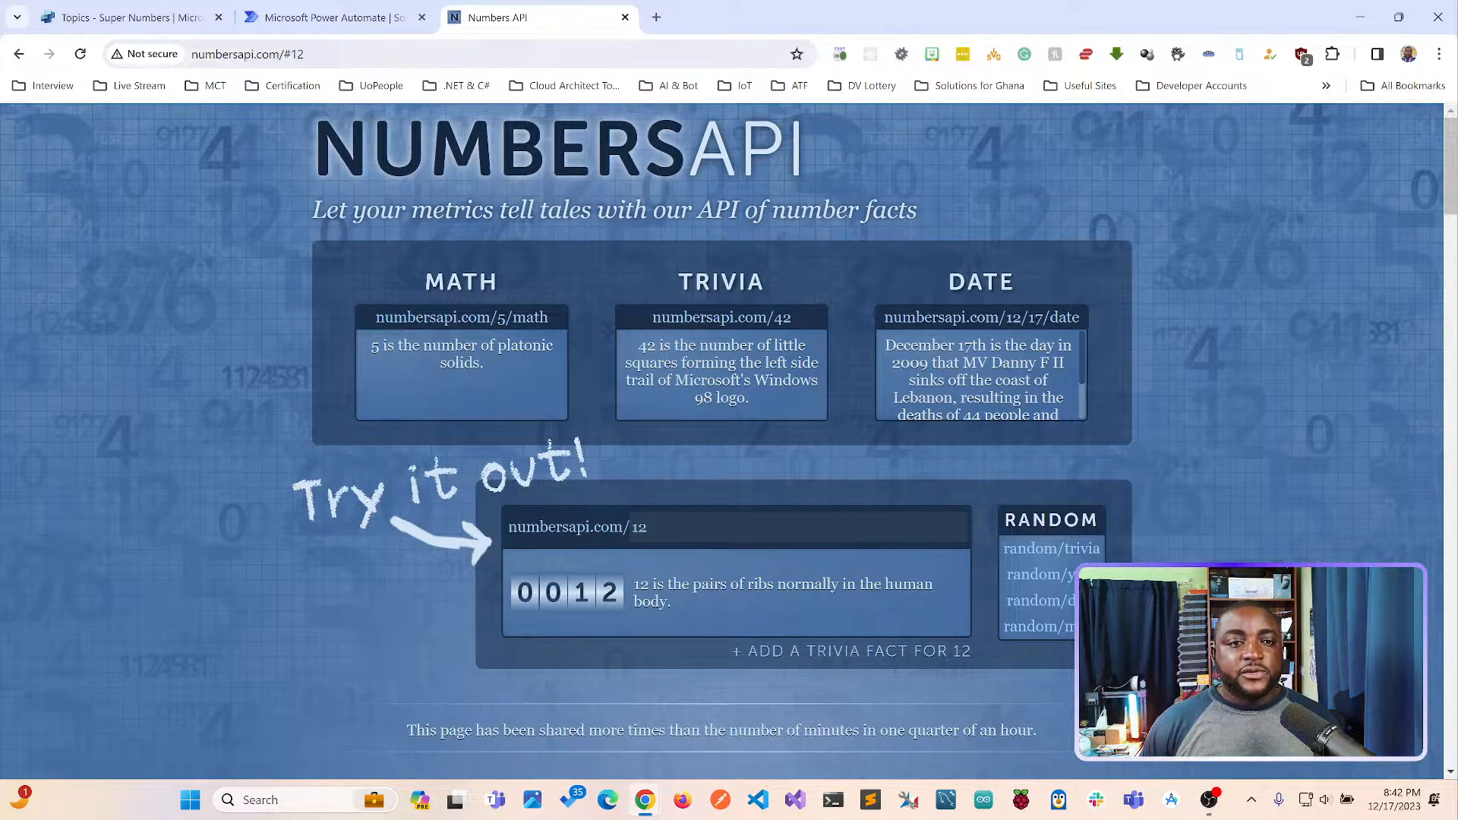
Look up the fact for 15 on the Numbers API site by changing the address to numbersapi.com/#15.
{"action": "key", "text": "ctrl+l"}
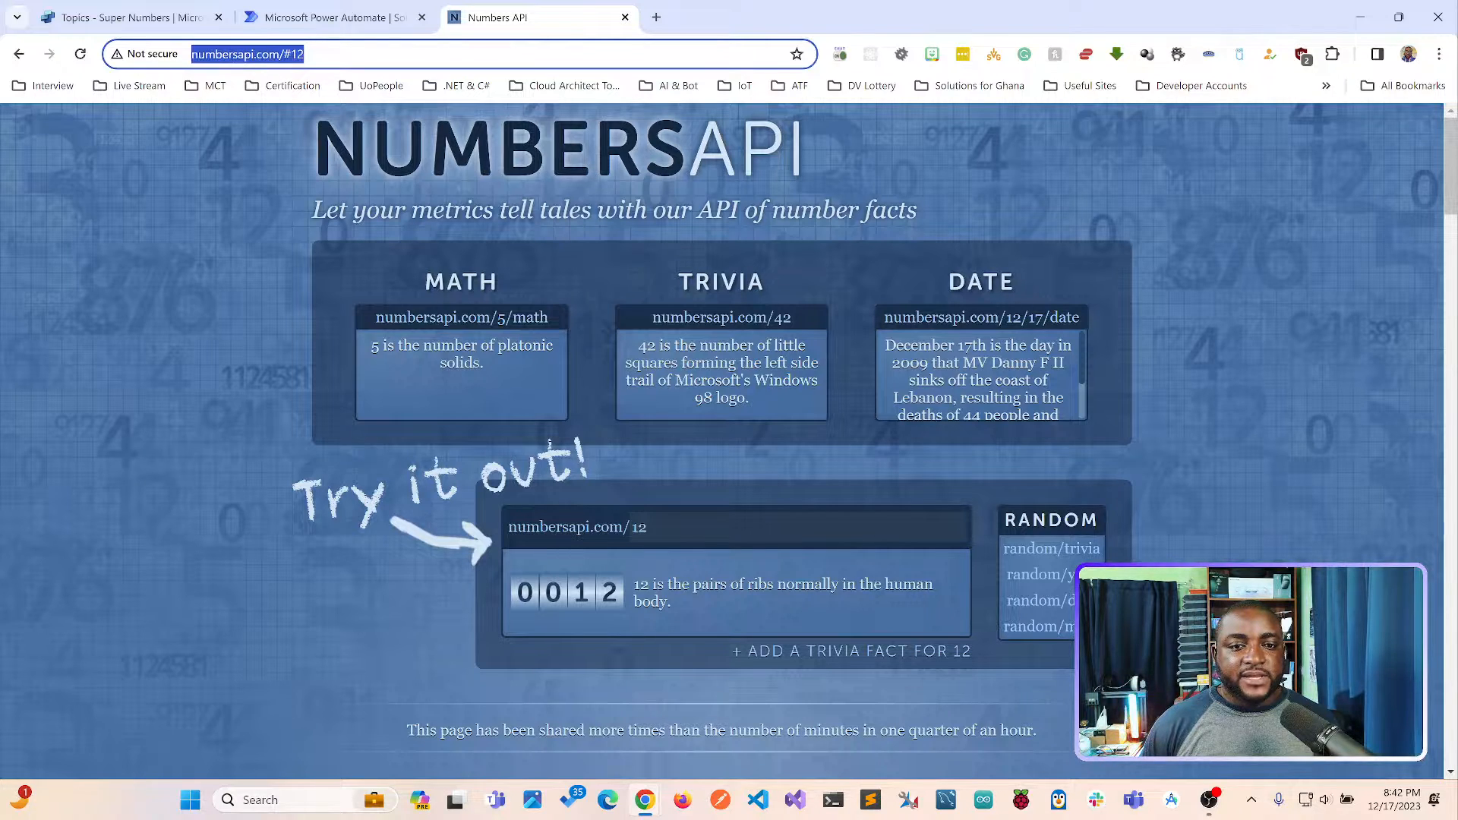
{"action": "left_click", "coordinate": [305, 54]}
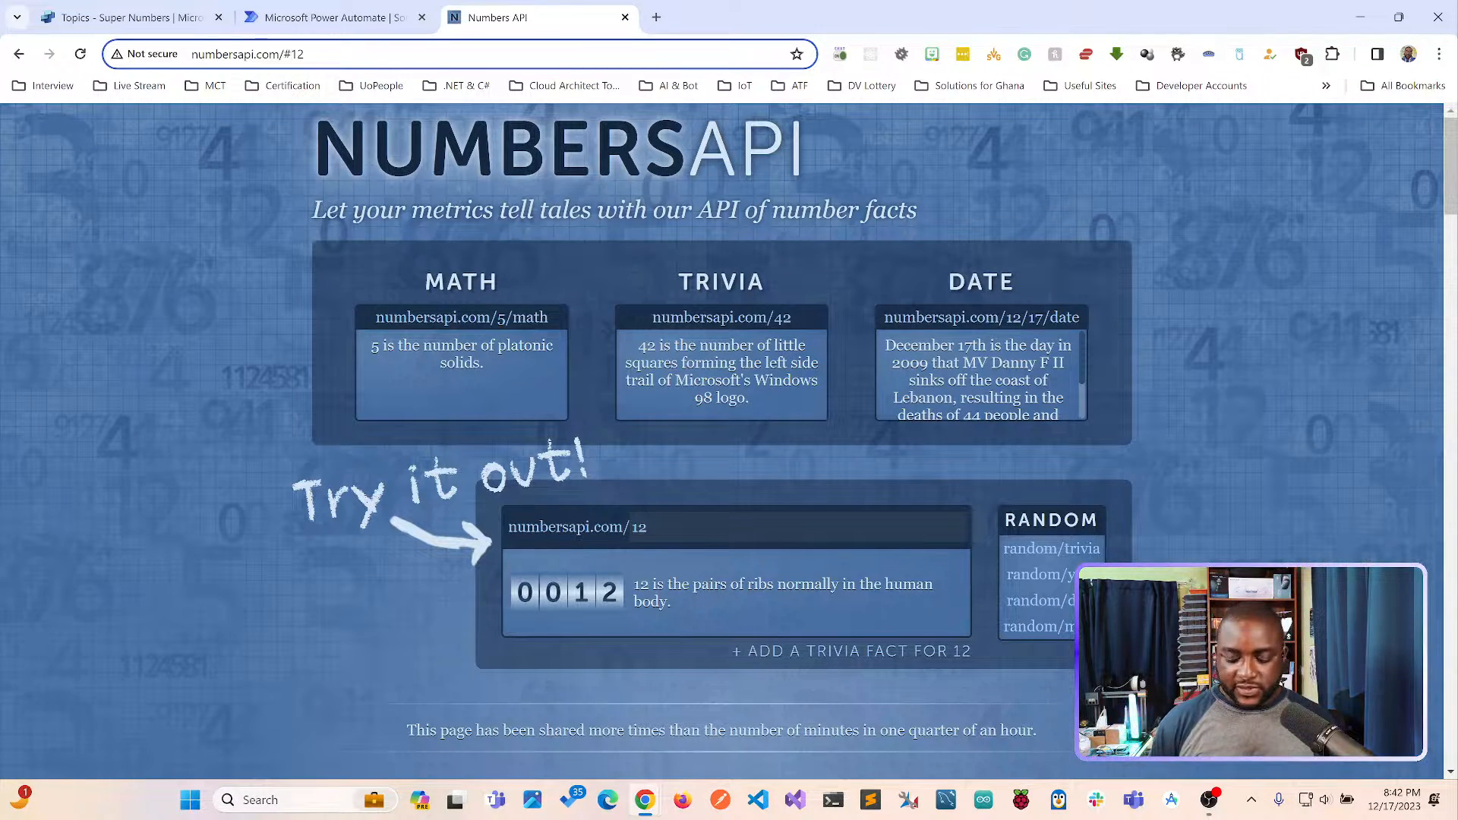
{"action": "key", "text": "BackSpace"}
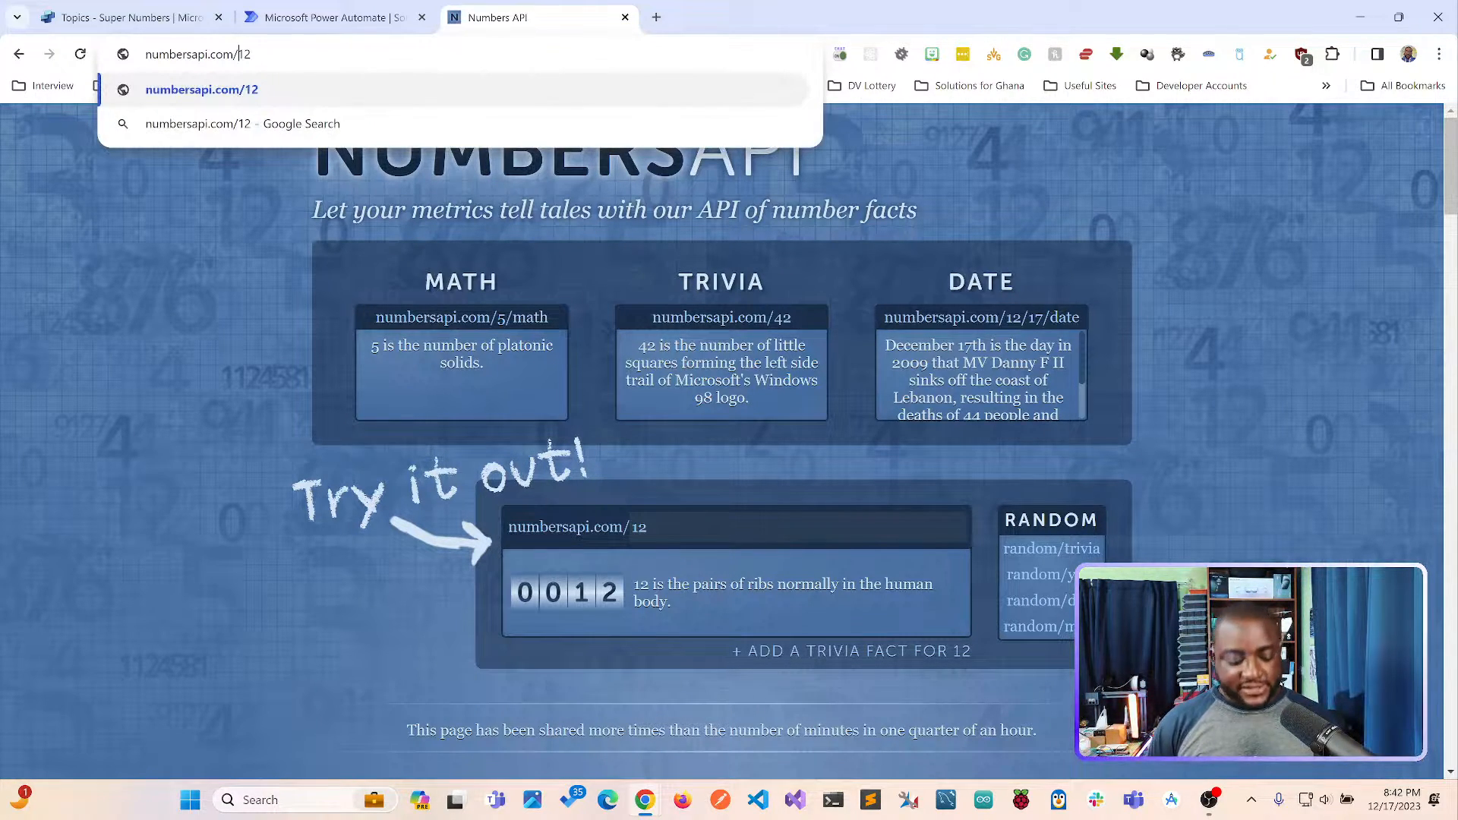
{"action": "type", "text": "#"}
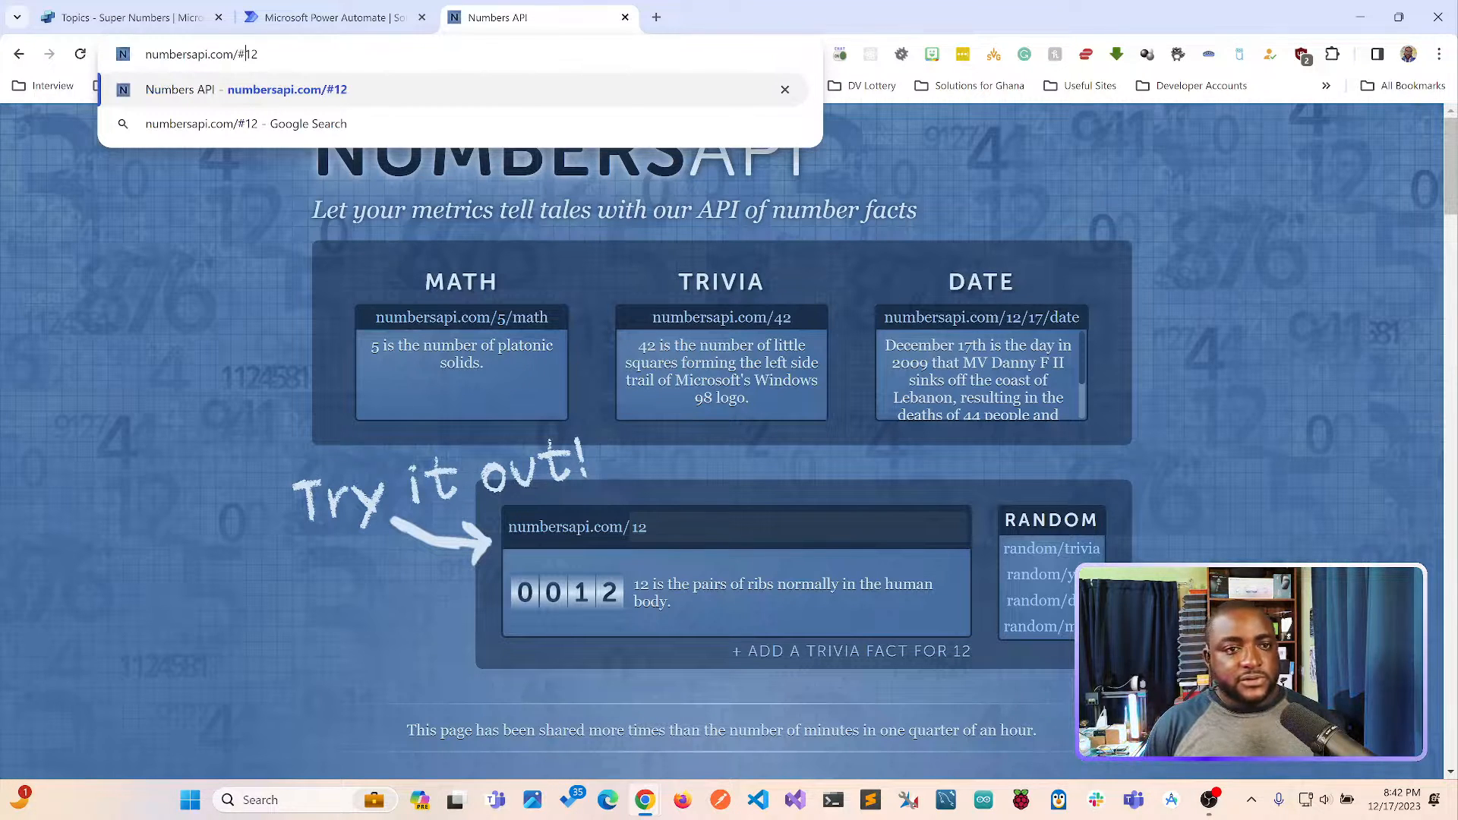
{"action": "key", "text": "BackSpace"}
{"action": "type", "text": "5"}
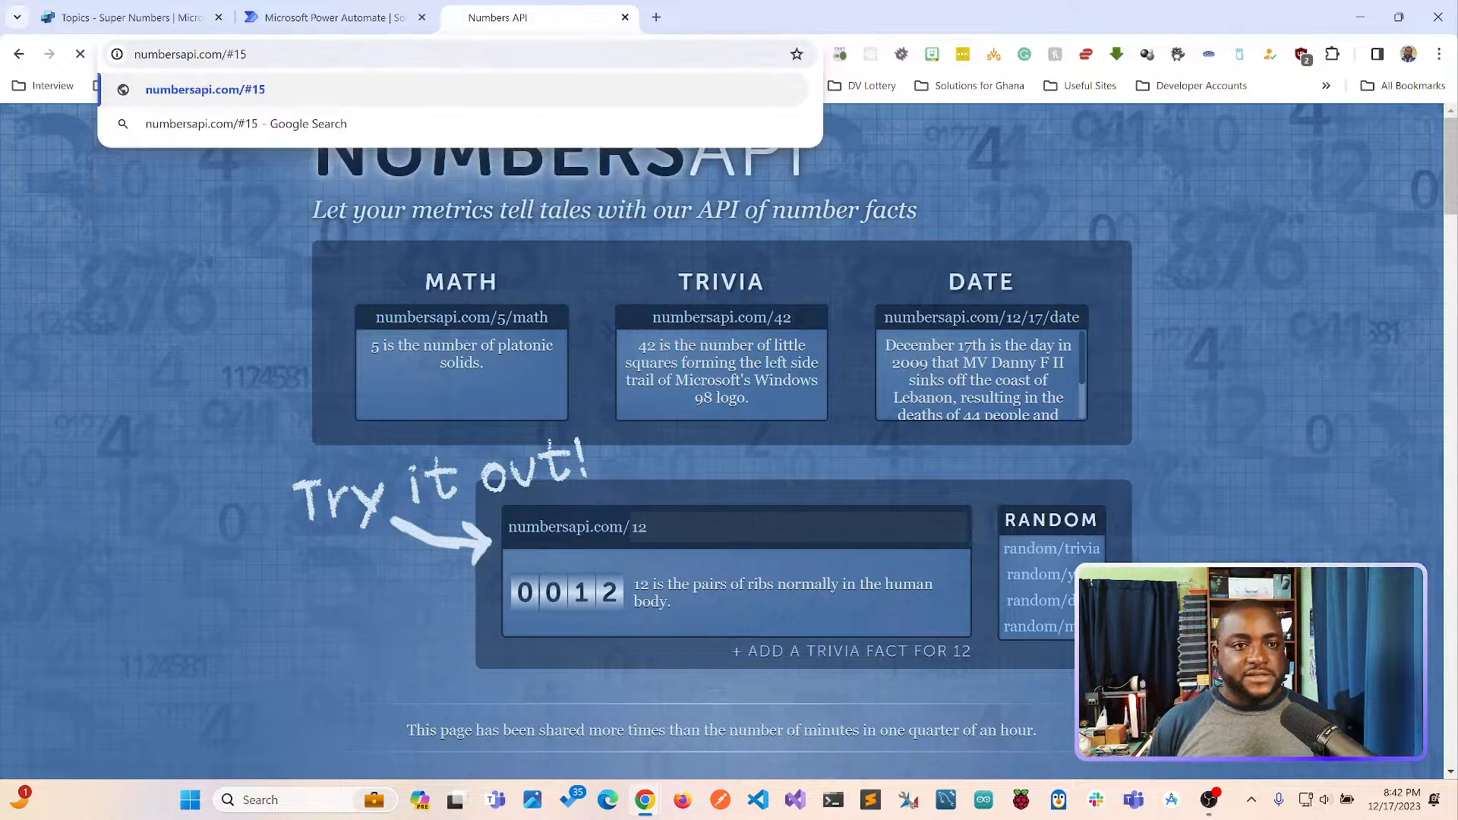
{"action": "key", "text": "Return"}
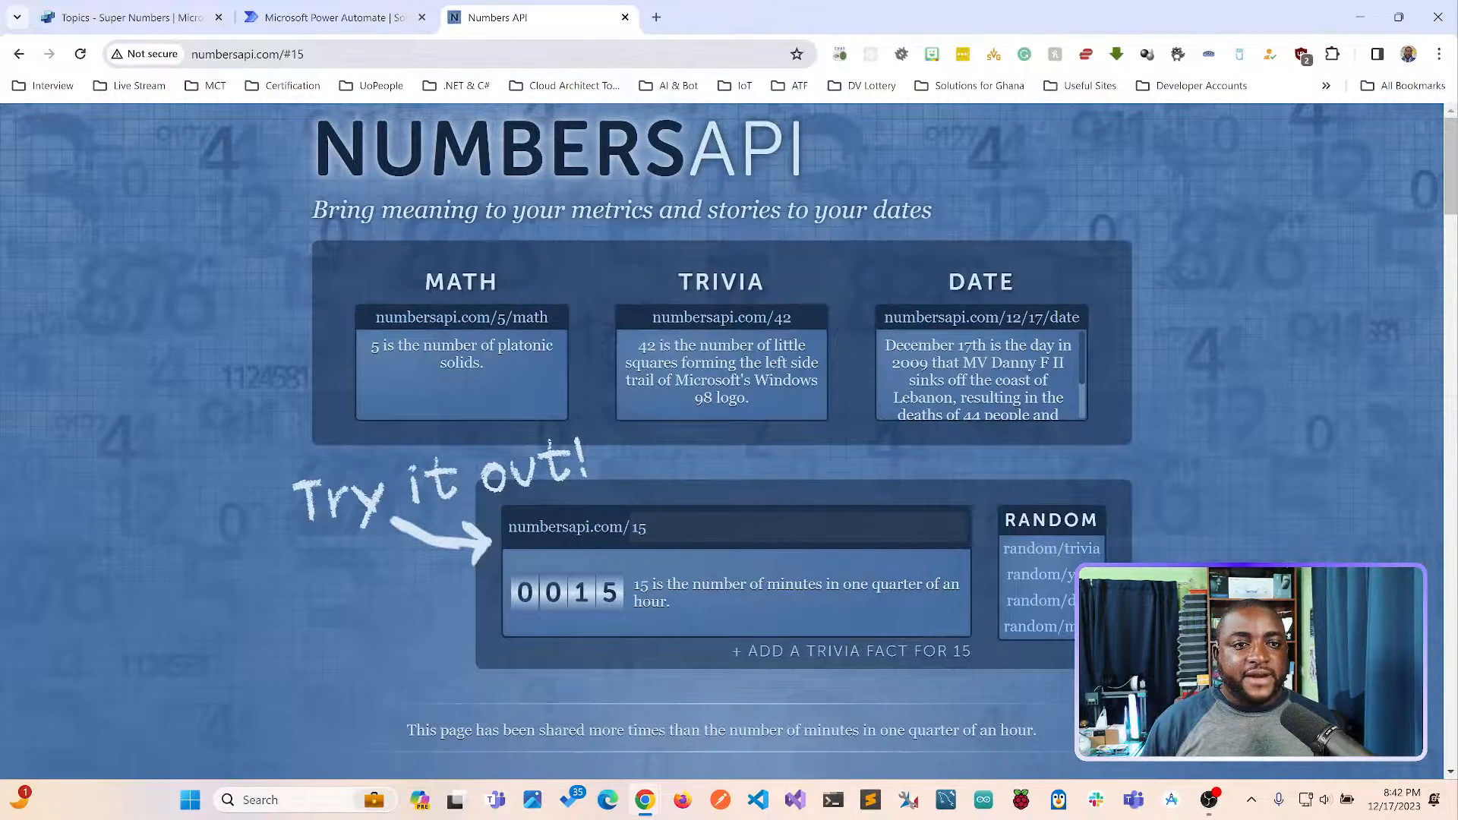
Request the plain-text fact from numbersapi.com/15 by removing the # from the address, and reload it for another fact.
{"action": "left_click", "coordinate": [327, 54]}
{"action": "left_click", "coordinate": [327, 54]}
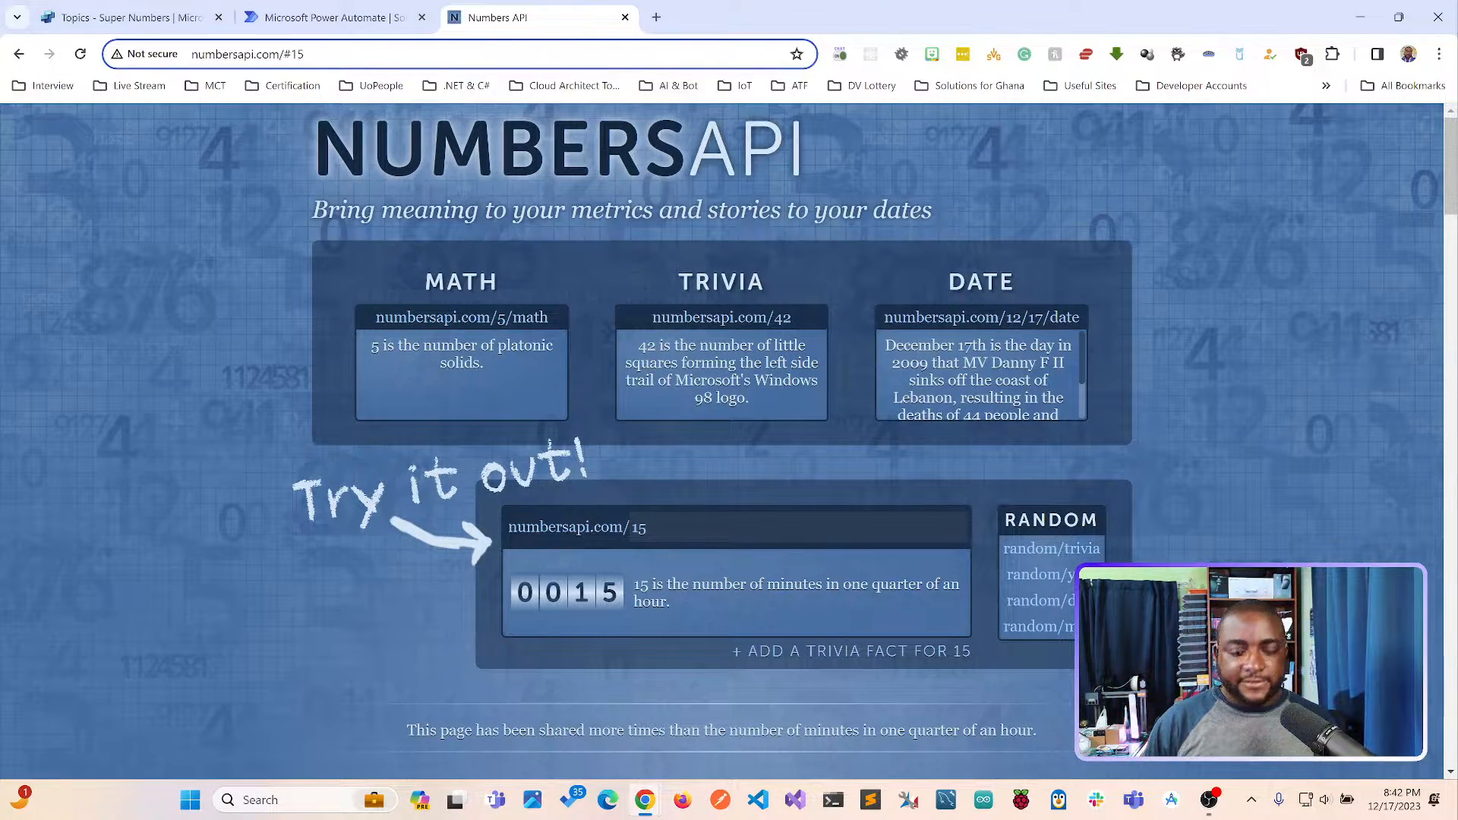
{"action": "key", "text": "BackSpace"}
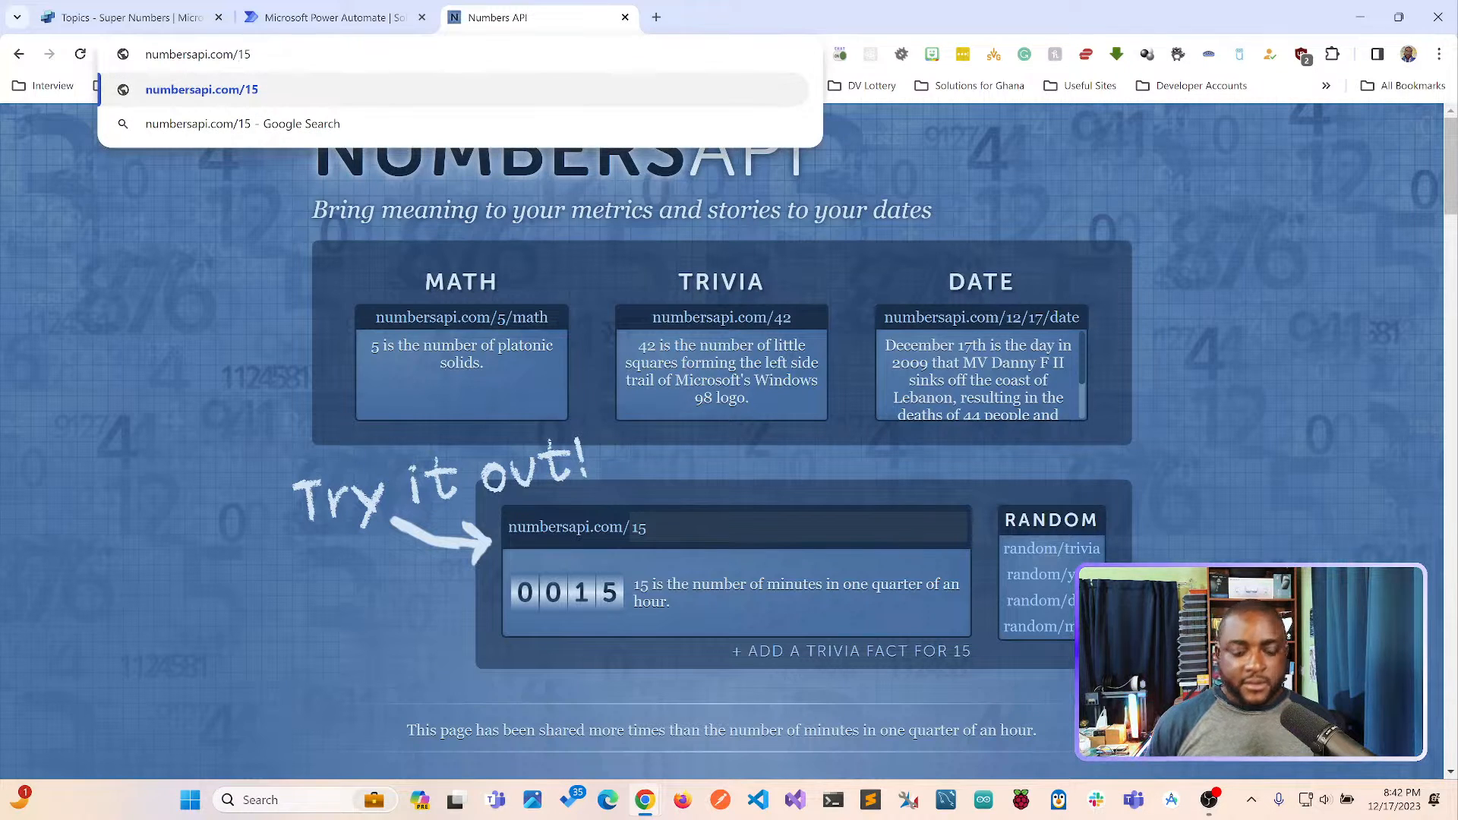
{"action": "key", "text": "Return"}
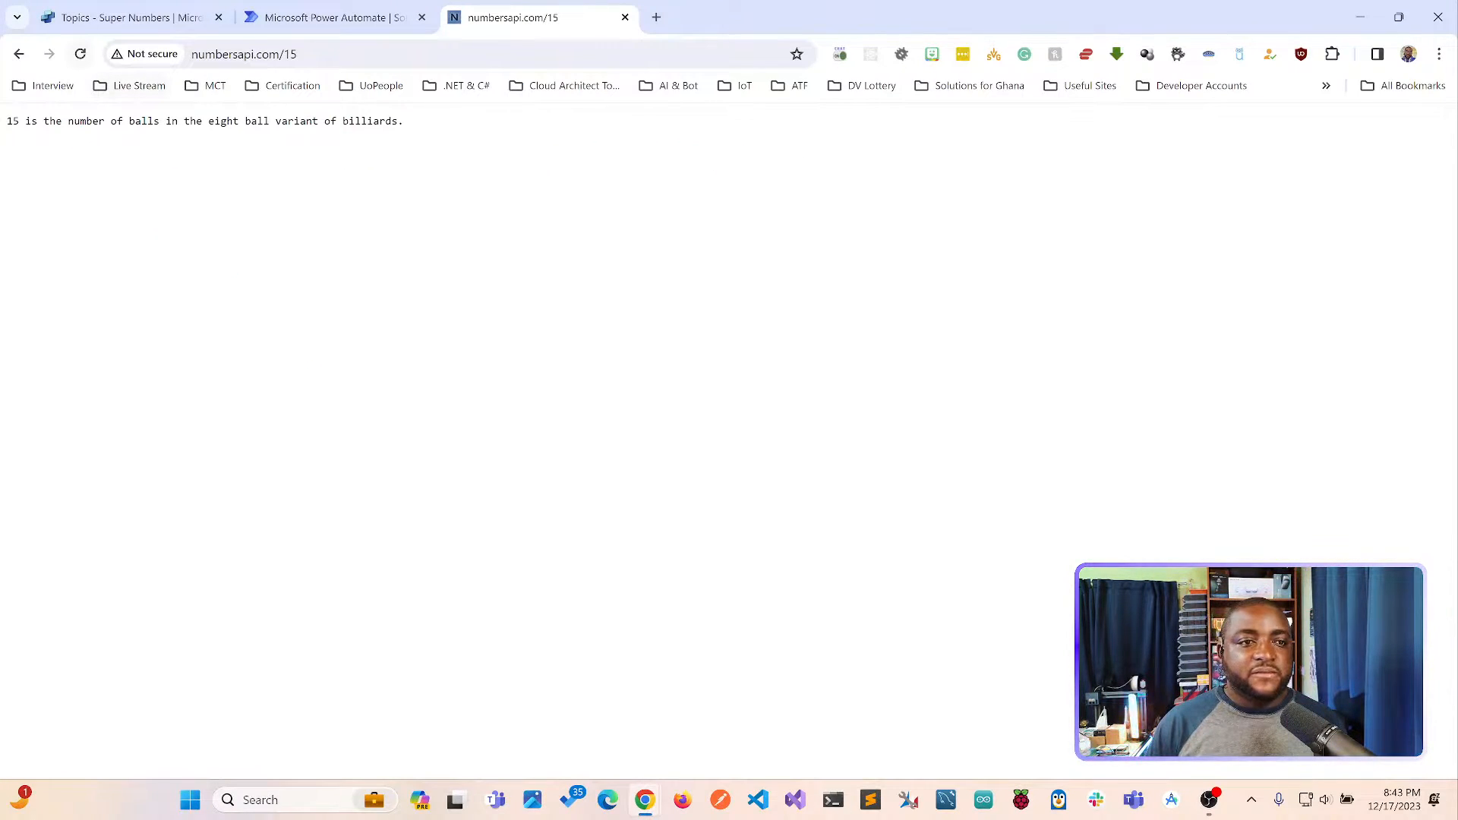
{"action": "left_click", "coordinate": [80, 54]}
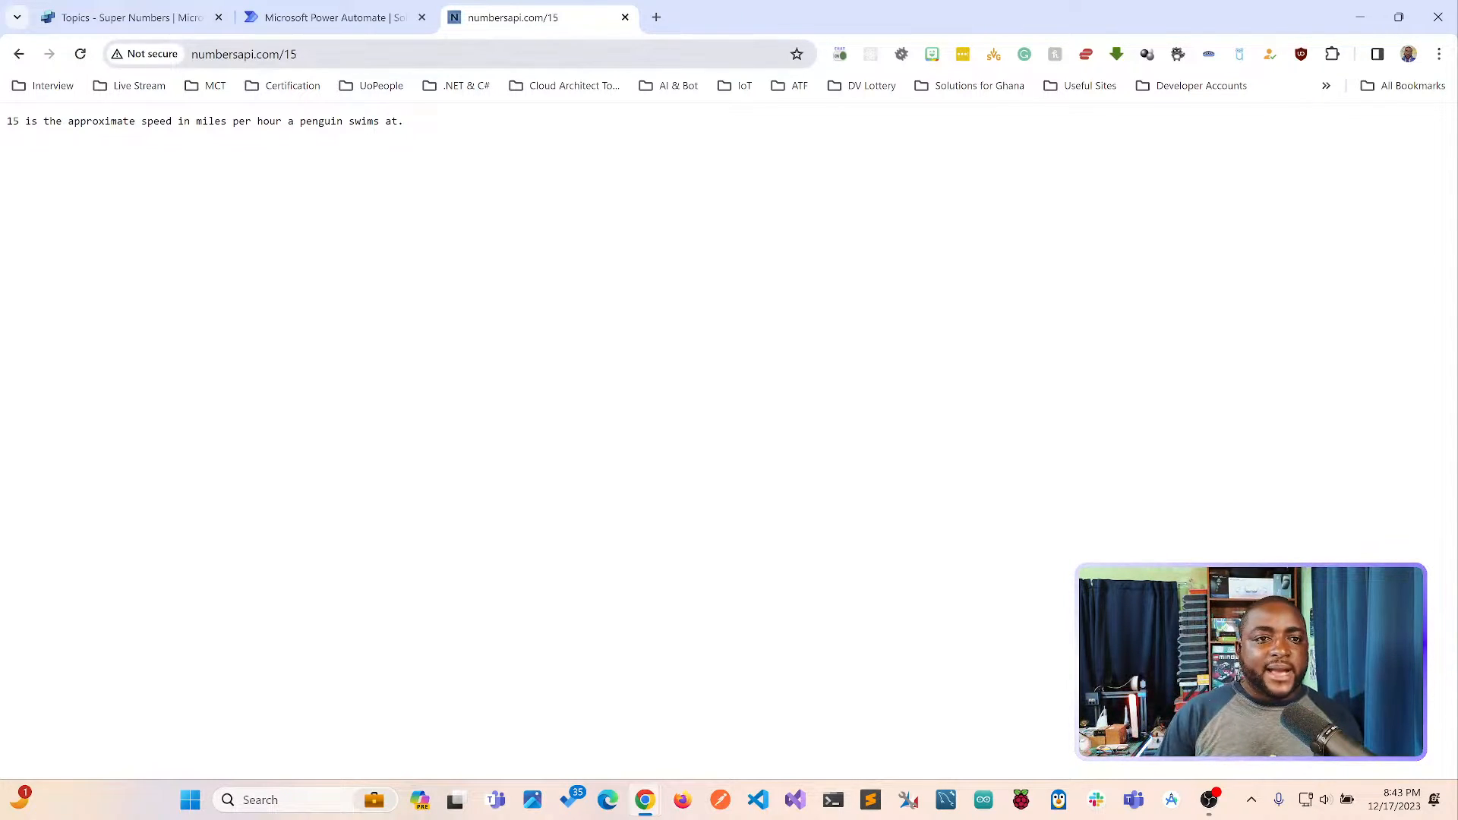
Reopen the Numbers API web page for 15 by changing the address back to numbersapi.com/#15.
{"action": "left_click", "coordinate": [575, 54]}
{"action": "left_click", "coordinate": [575, 55]}
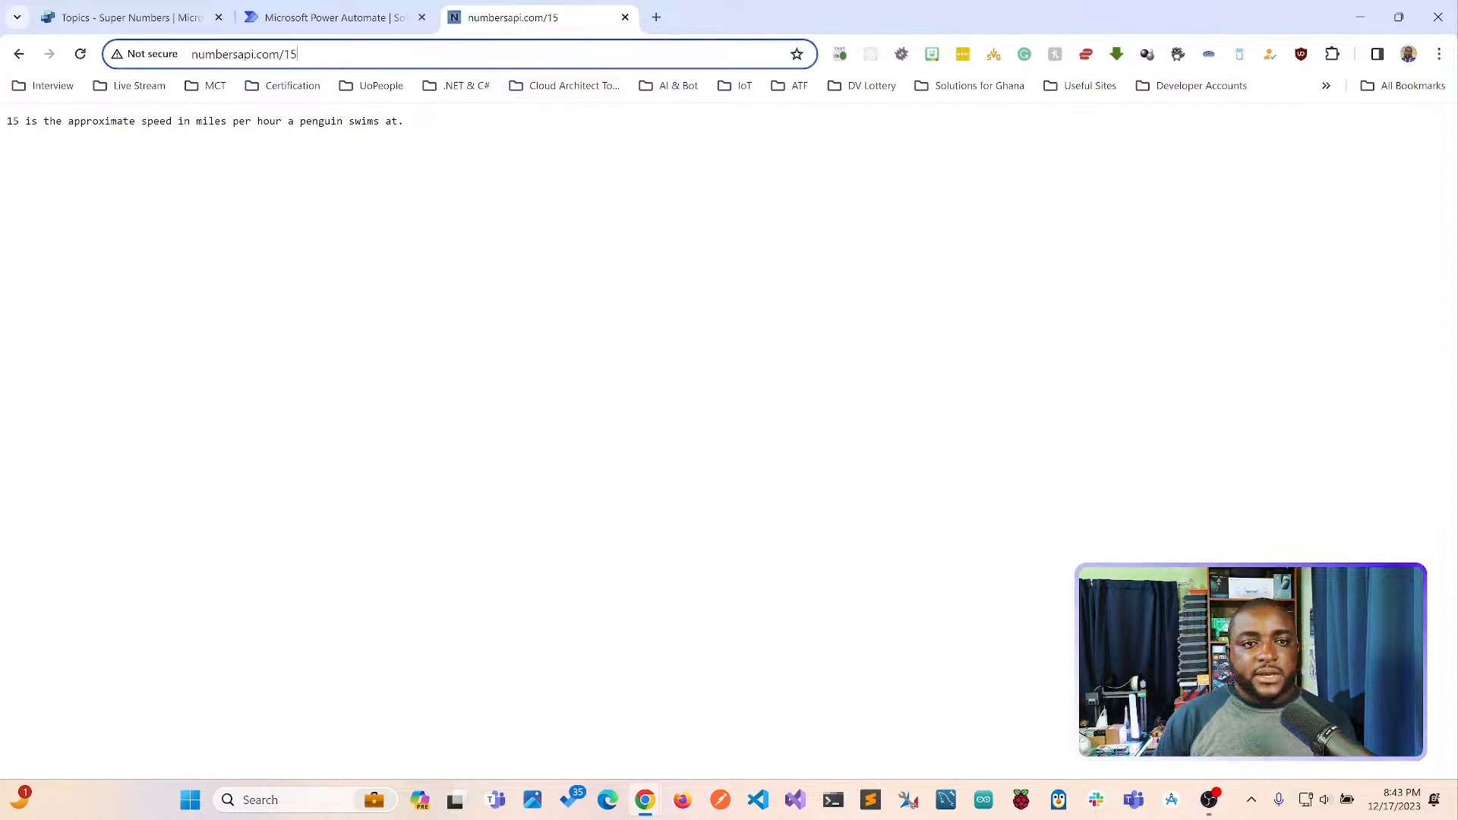
{"action": "type", "text": "#"}
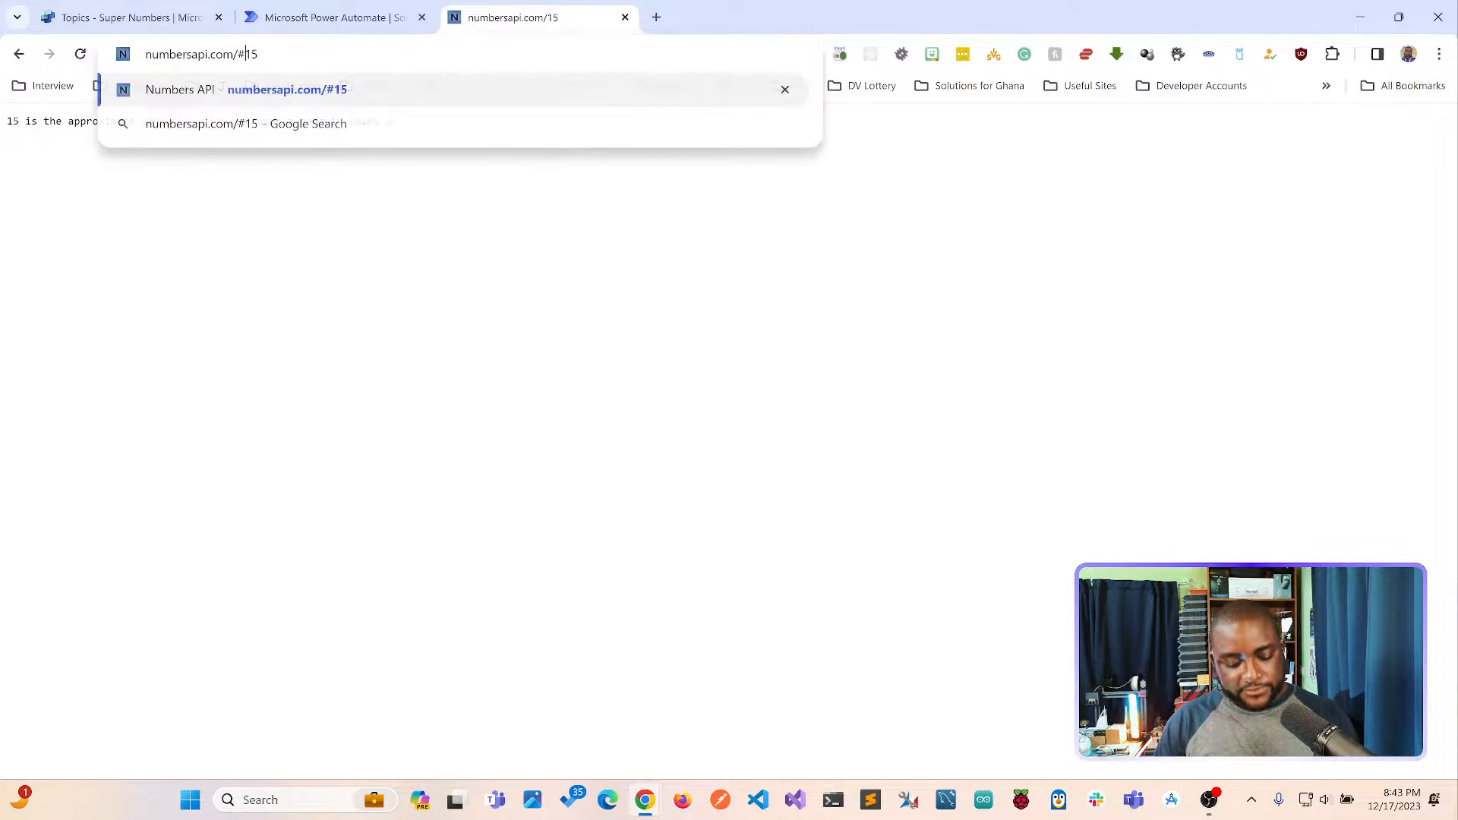
{"action": "key", "text": "Return"}
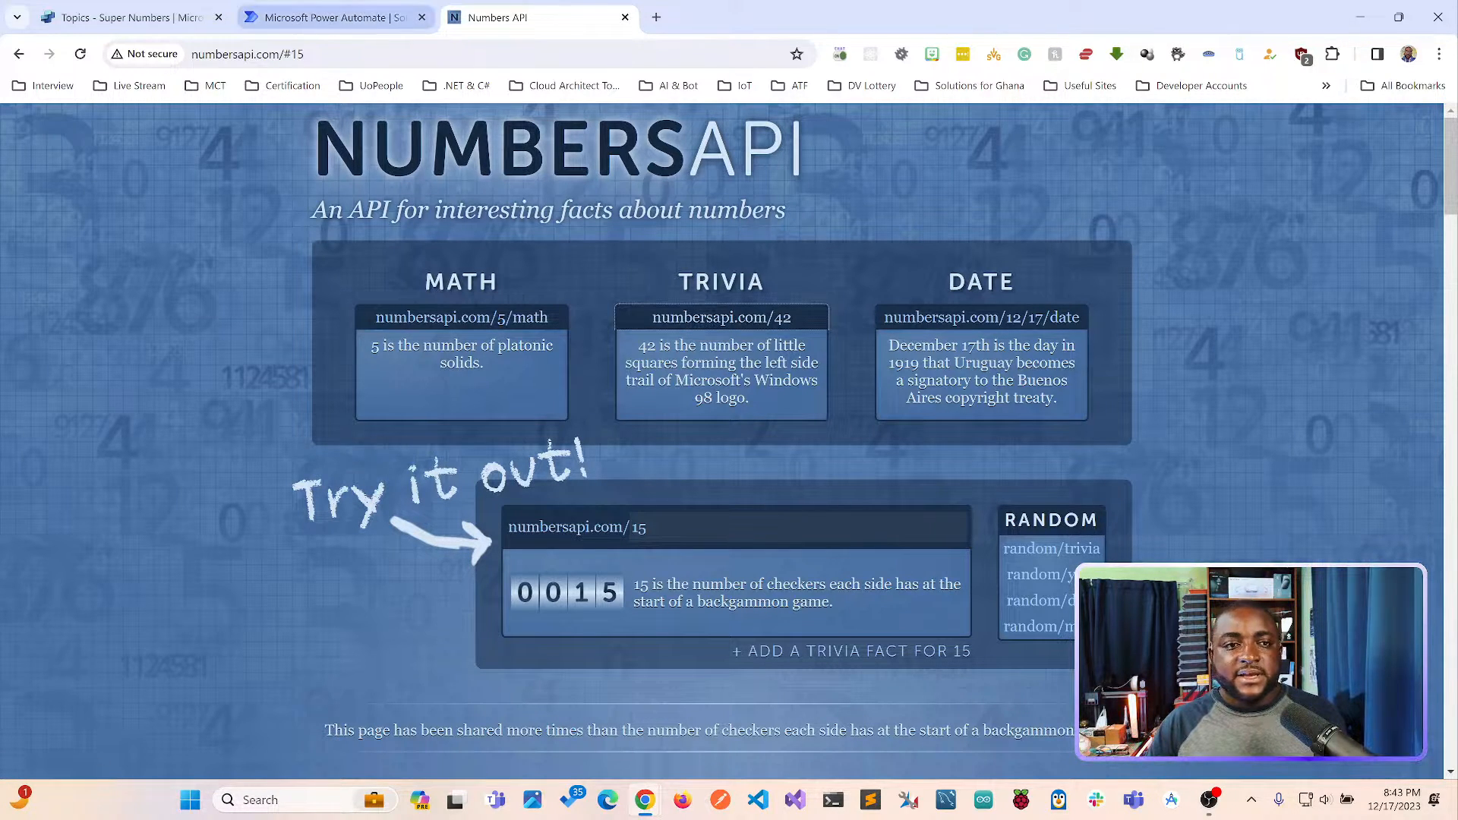
{"action": "left_click_drag", "start_coordinate": [306, 55], "coordinate": [190, 55]}
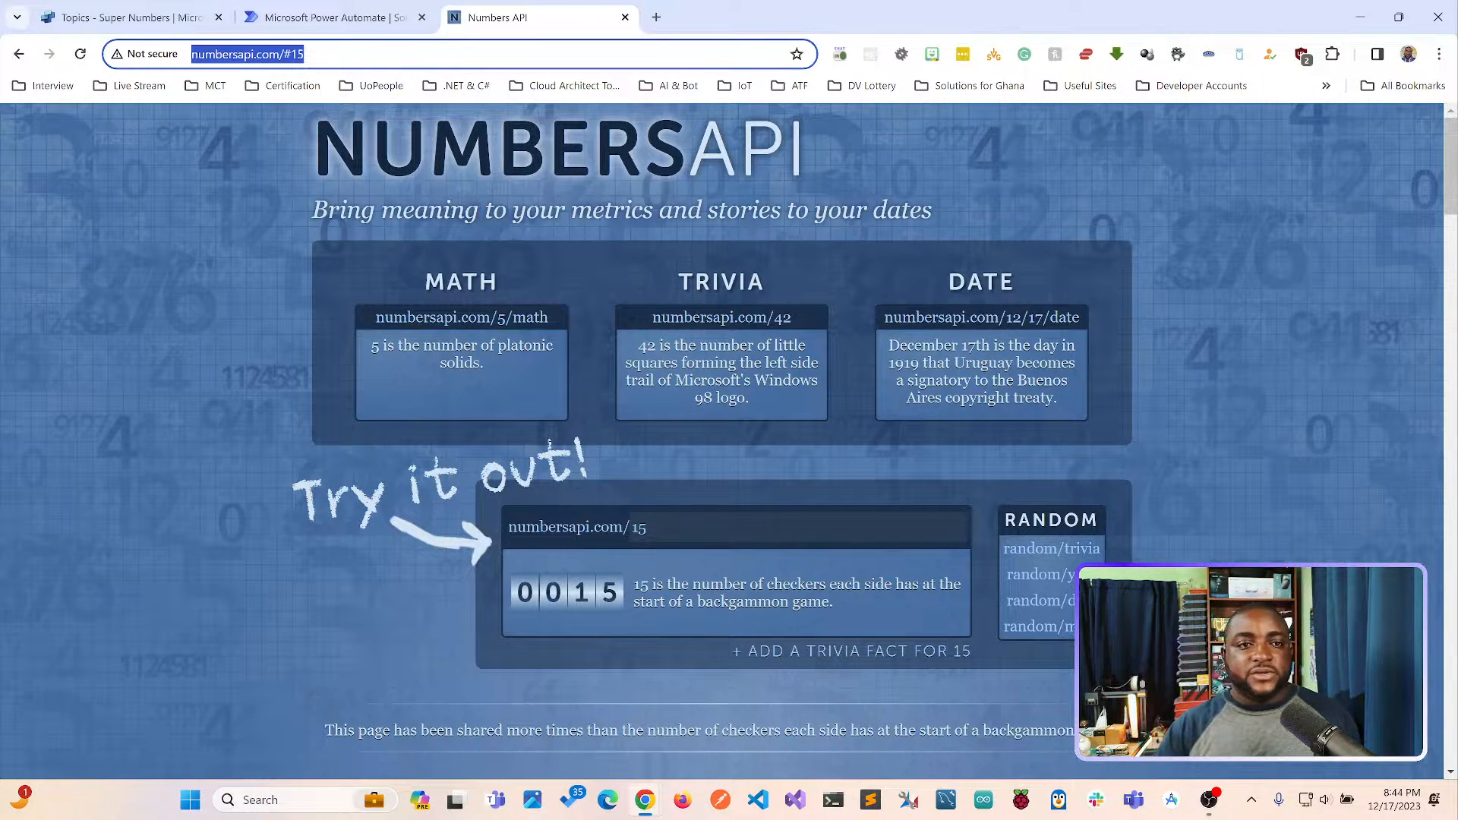
Switch back to Copilot Studio and replace the favorite number question's two user options with Maths and Trivia.
{"action": "left_click", "coordinate": [129, 17]}
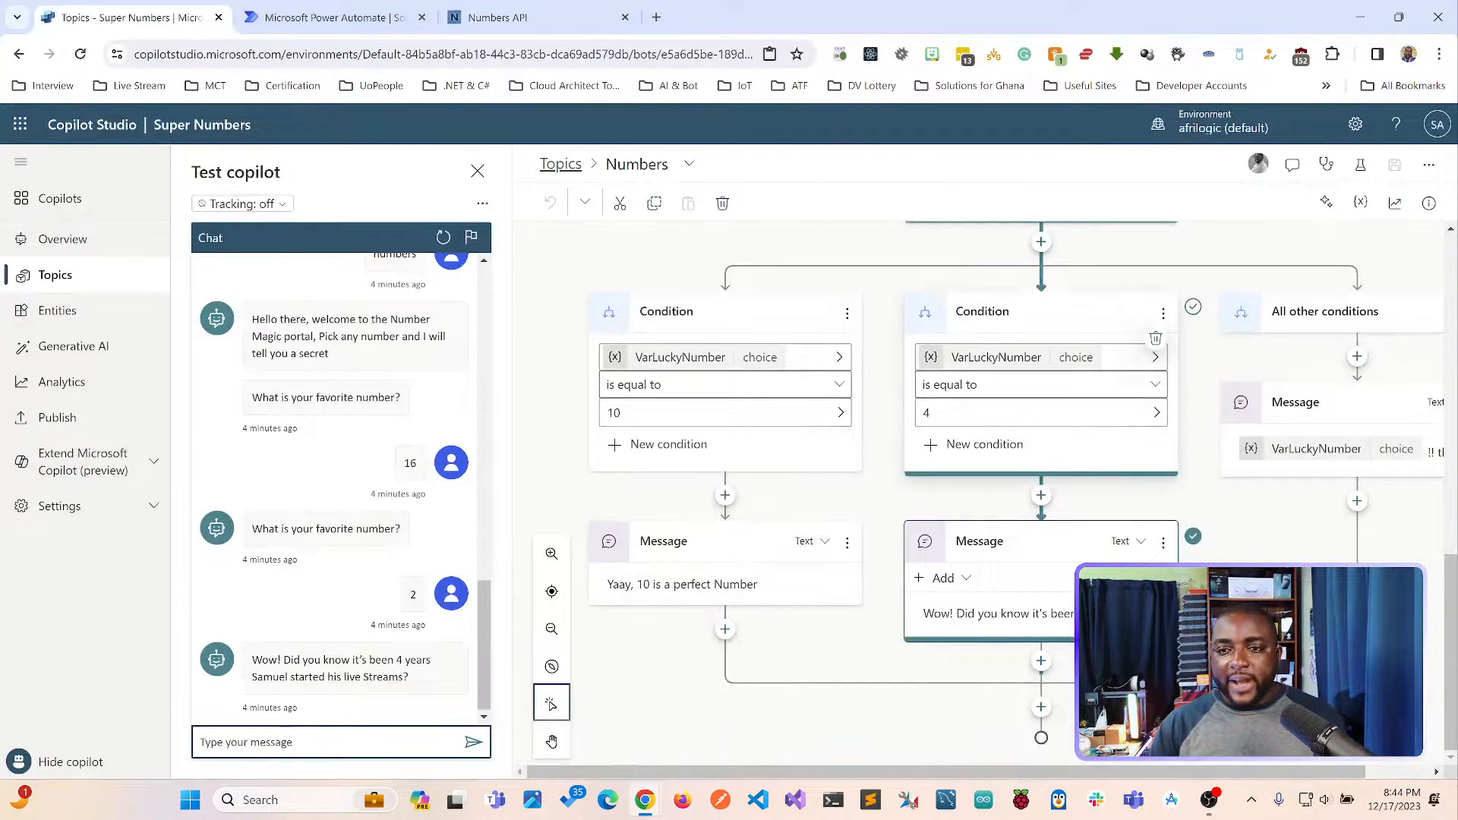
{"action": "scroll", "coordinate": [1040, 410], "scroll_direction": "up", "scroll_amount": 5}
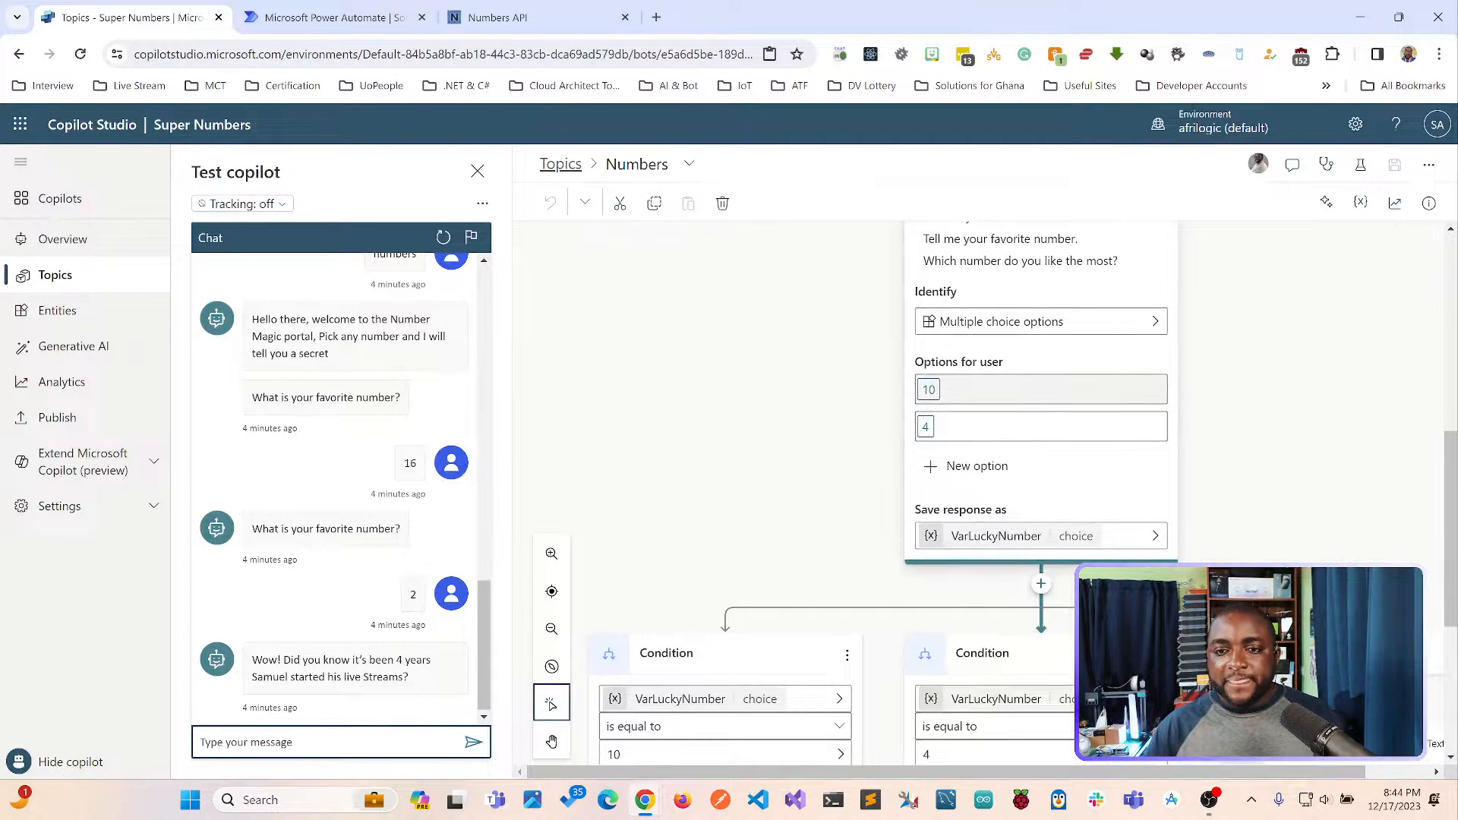
{"action": "scroll", "coordinate": [1040, 410], "scroll_direction": "up", "scroll_amount": 2}
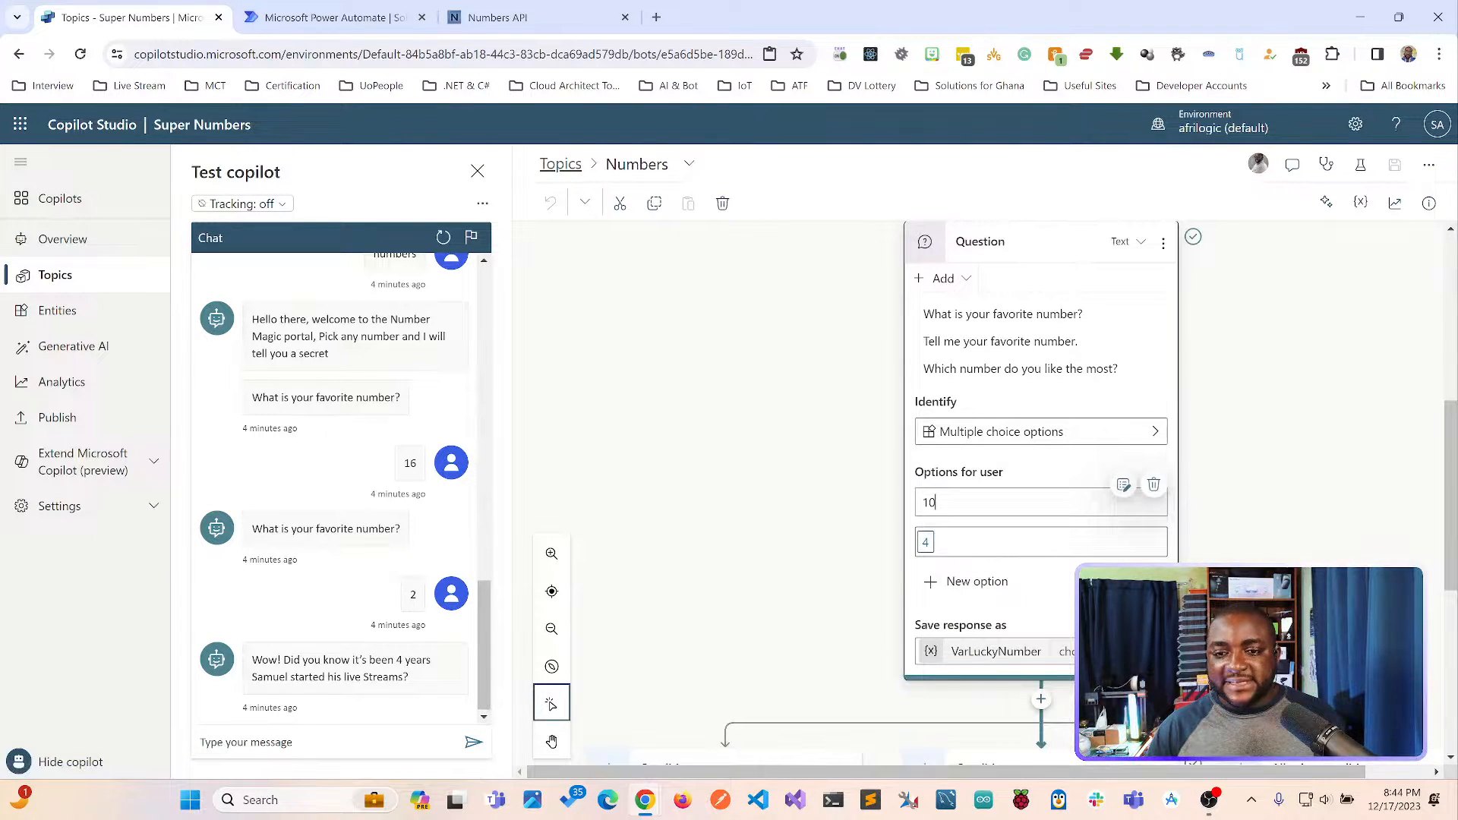
{"action": "key", "text": "BackSpace"}
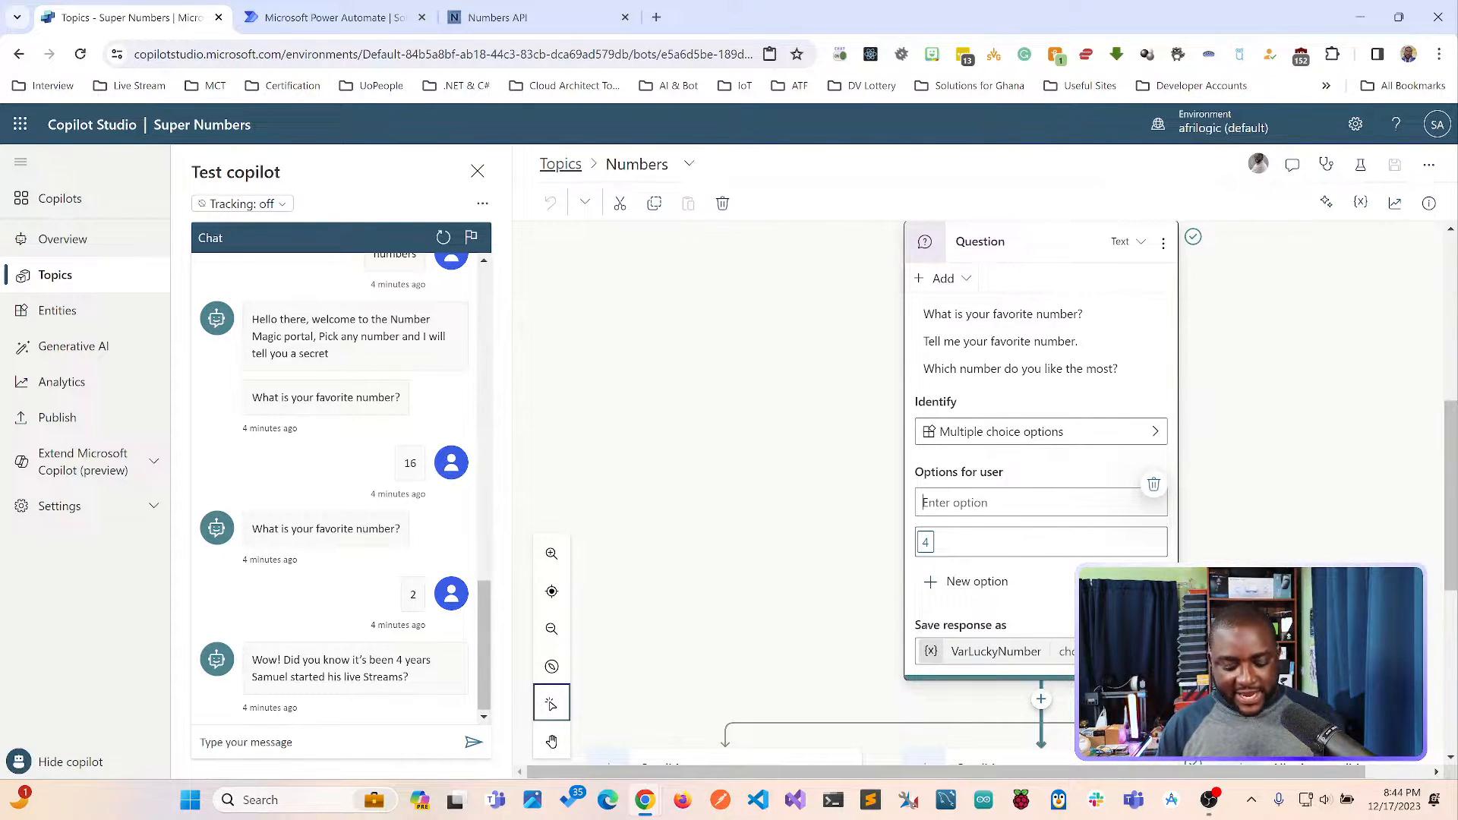
{"action": "type", "text": "Maths"}
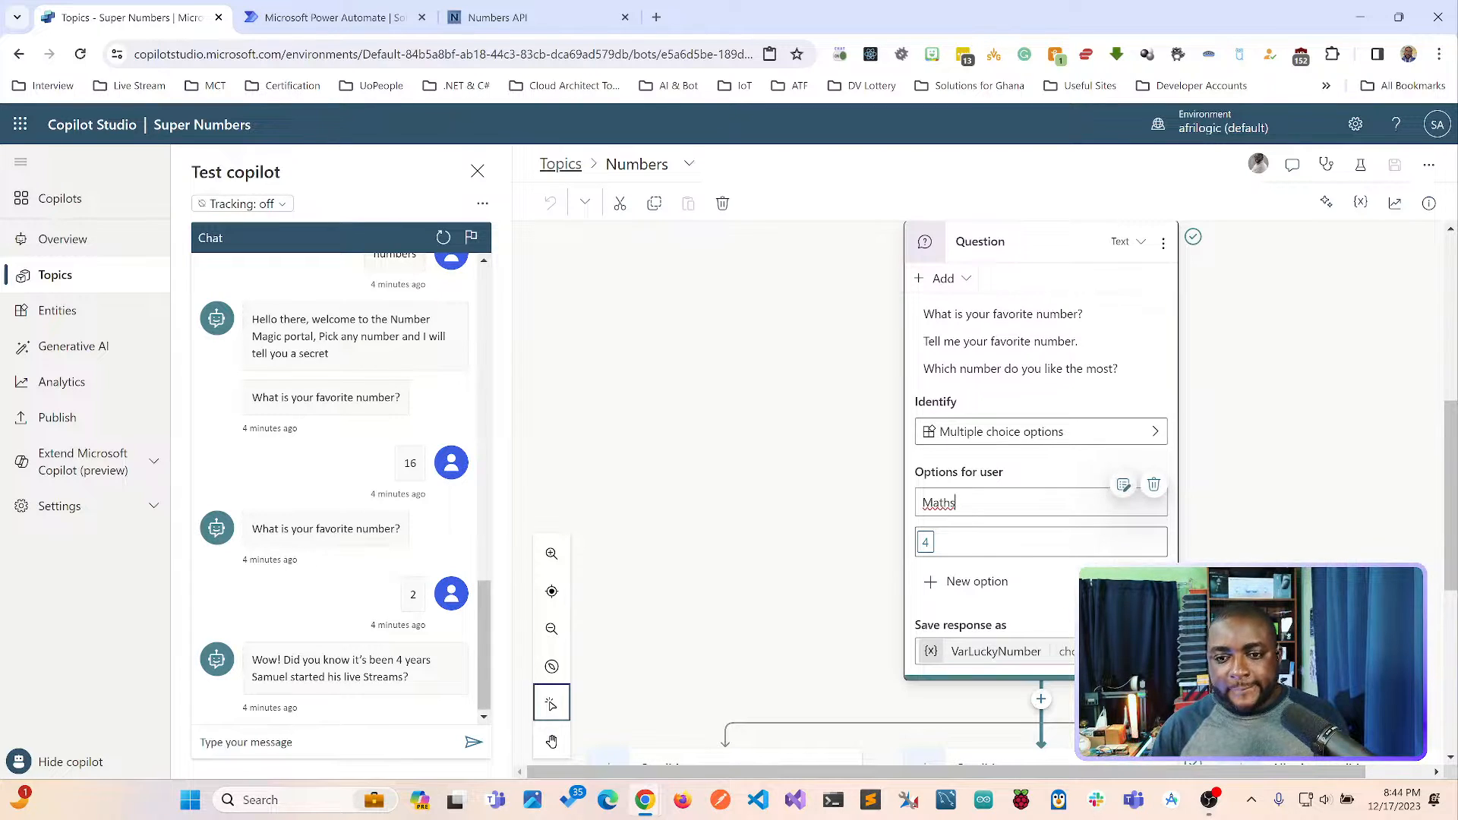
{"action": "key", "text": "Return"}
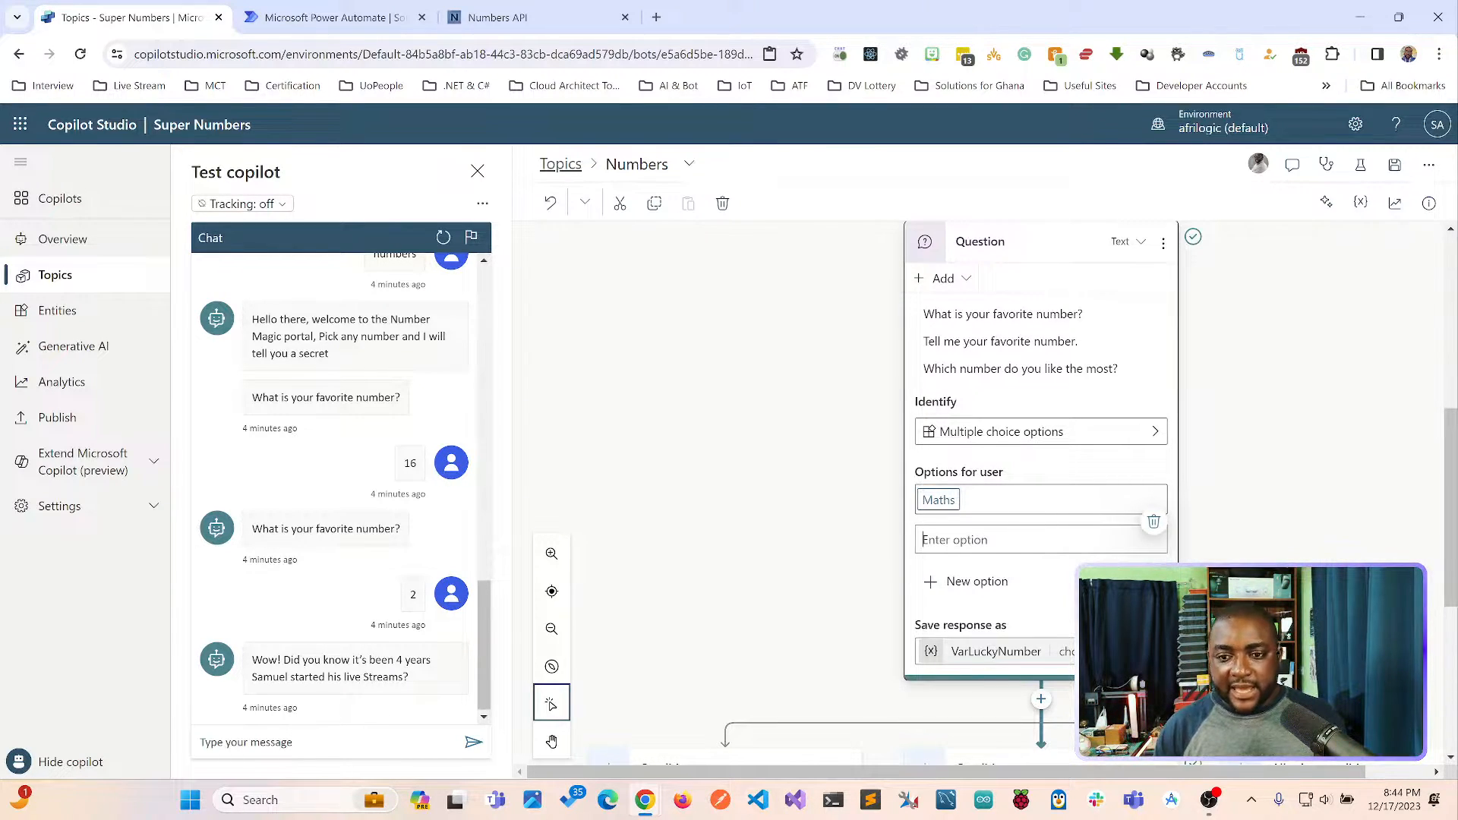
{"action": "type", "text": "Trivia"}
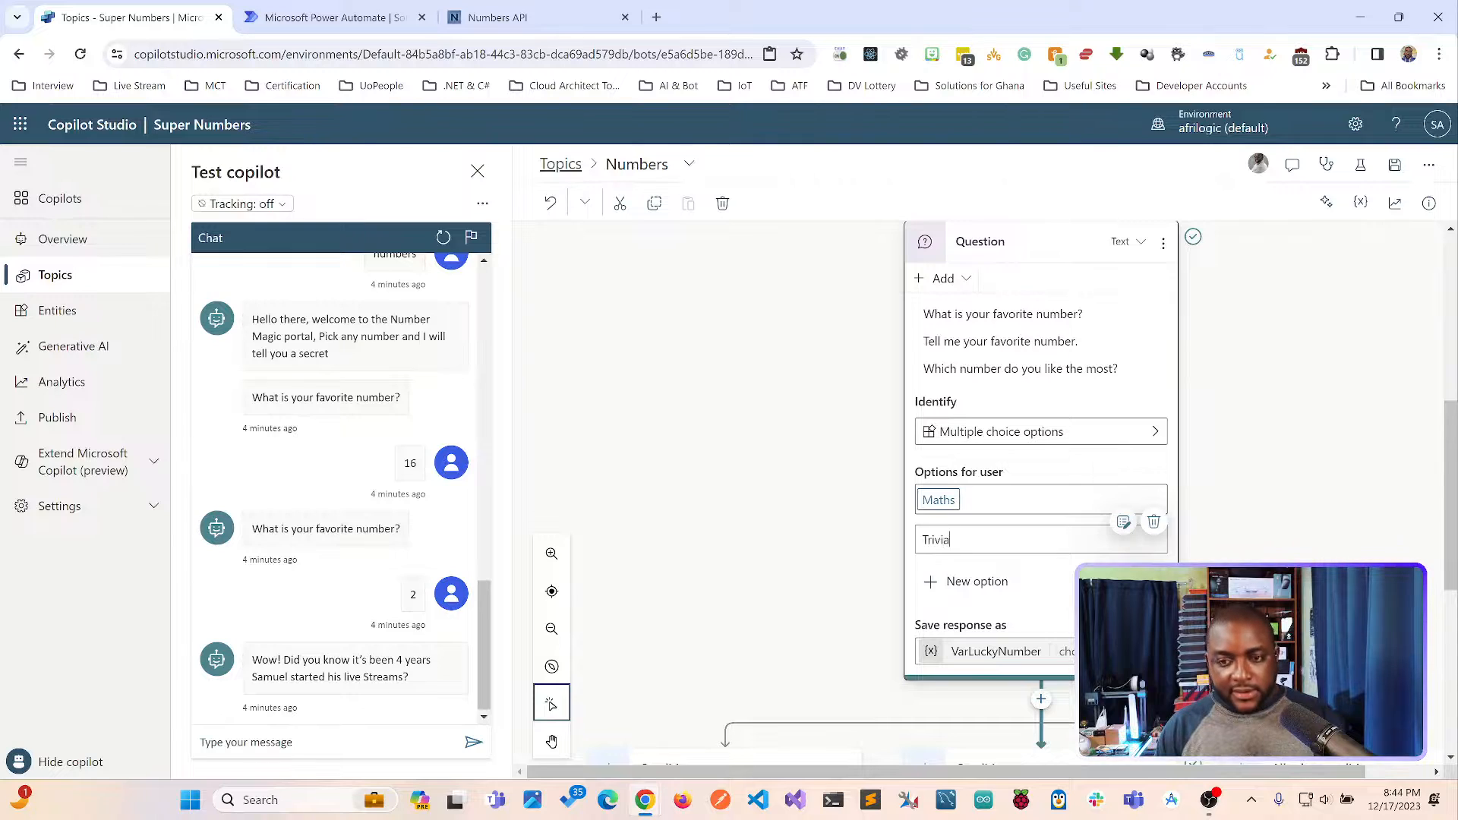
Check the fact categories on the Numbers API page and add Date and Random as further options for the question.
{"action": "left_click", "coordinate": [497, 17]}
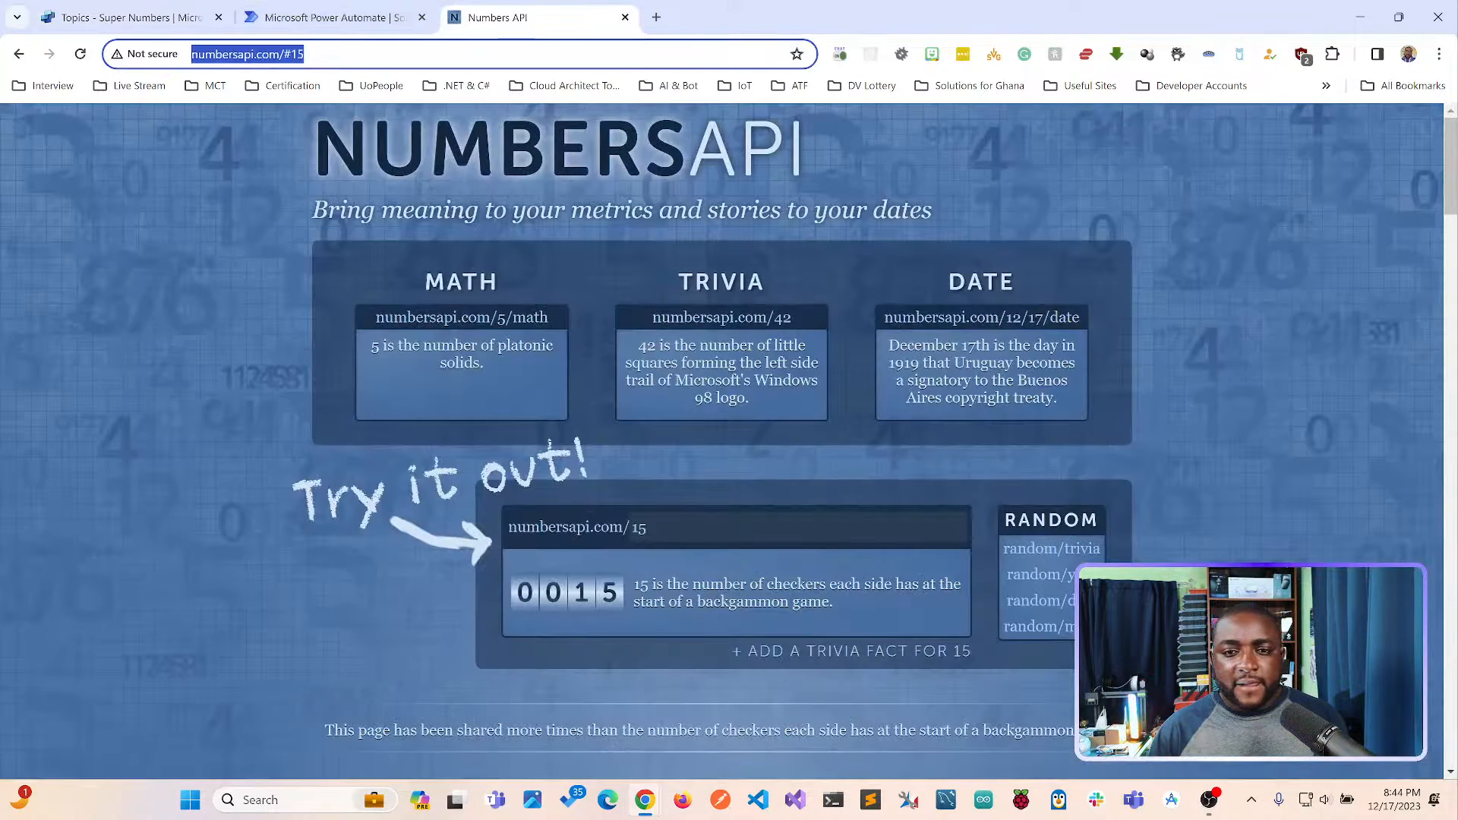
{"action": "left_click", "coordinate": [130, 17]}
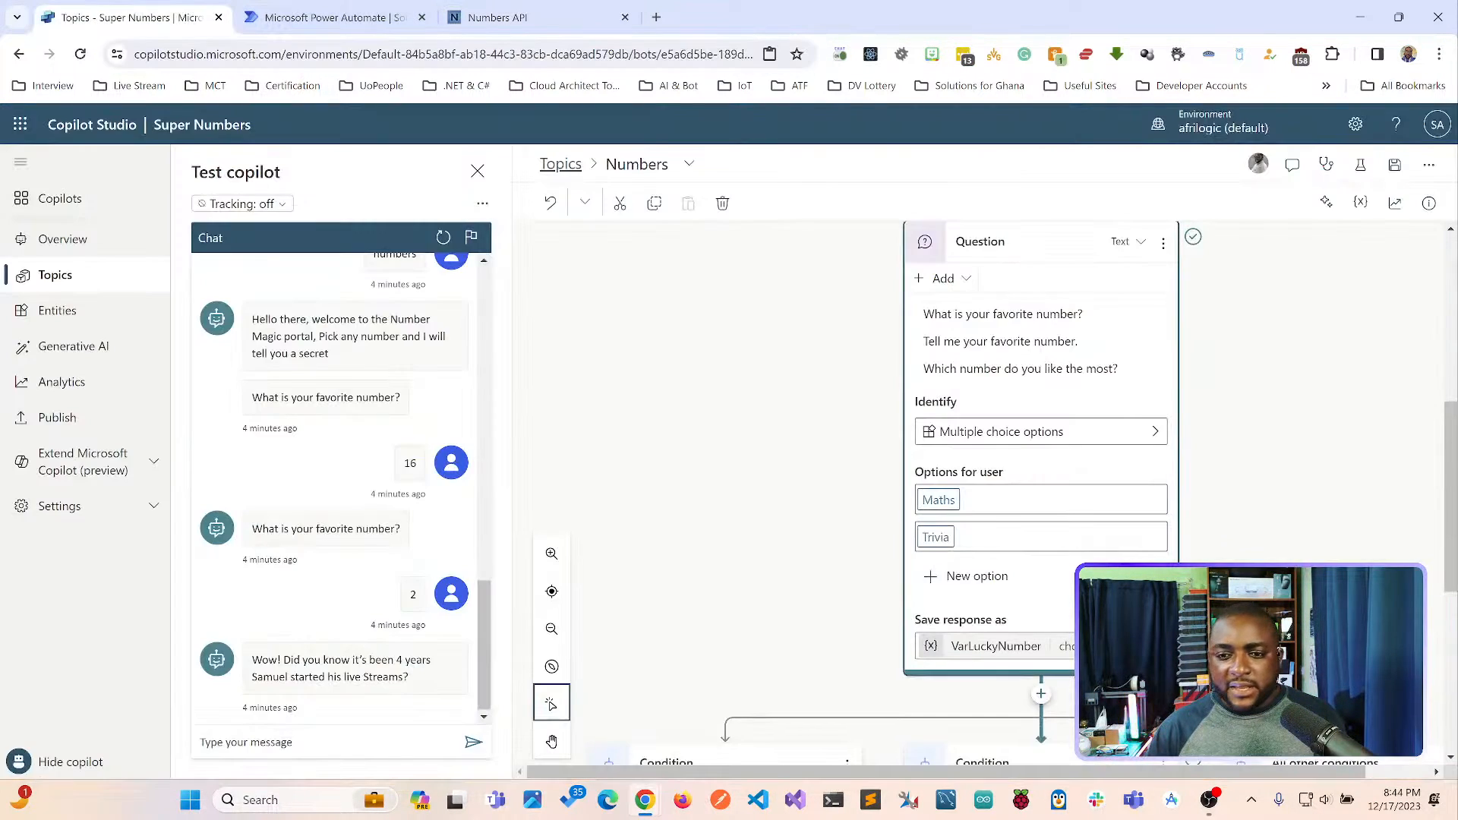
{"action": "left_click", "coordinate": [977, 576]}
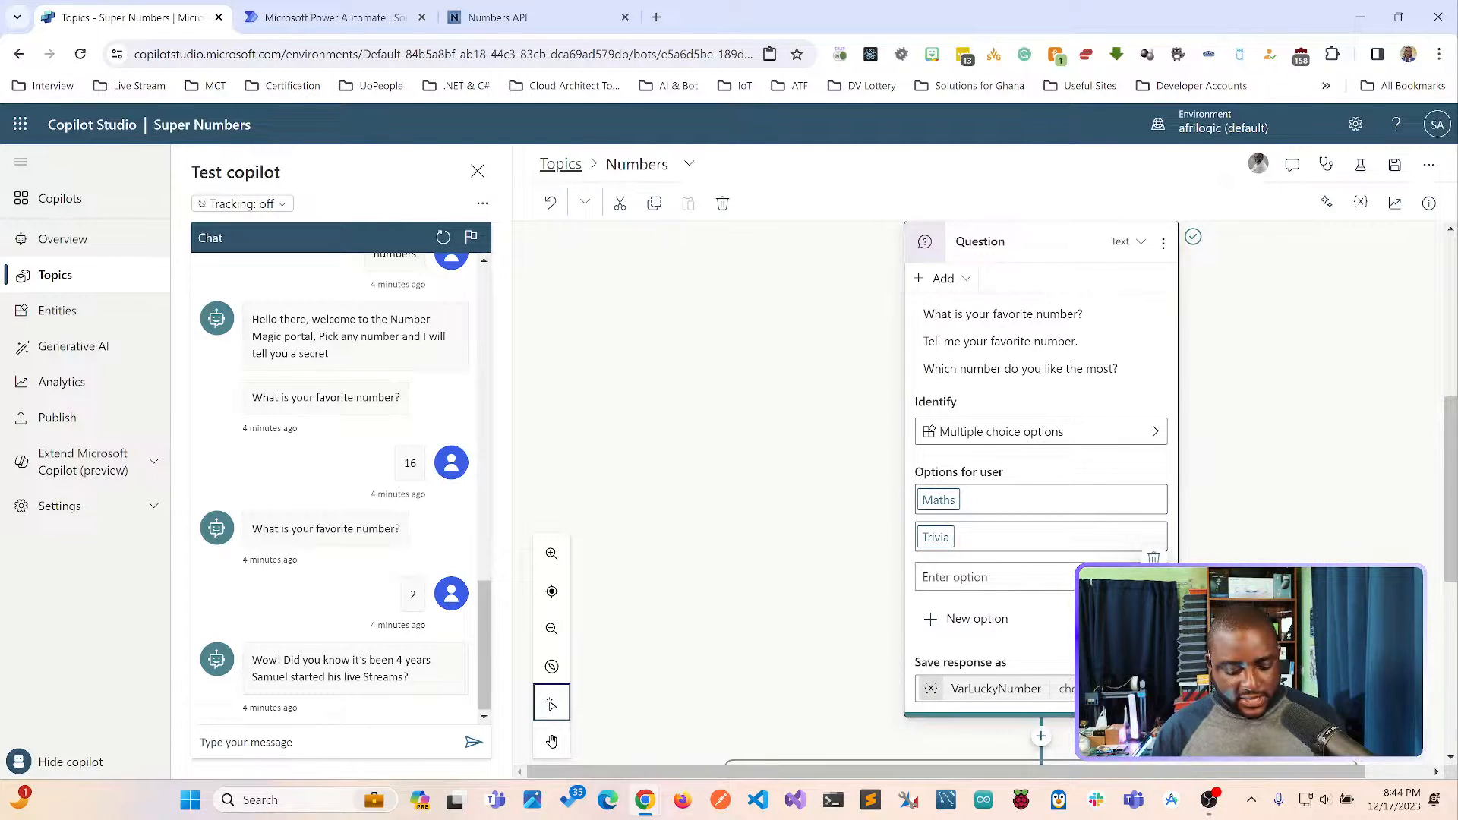
{"action": "type", "text": "Date"}
{"action": "key", "text": "Return"}
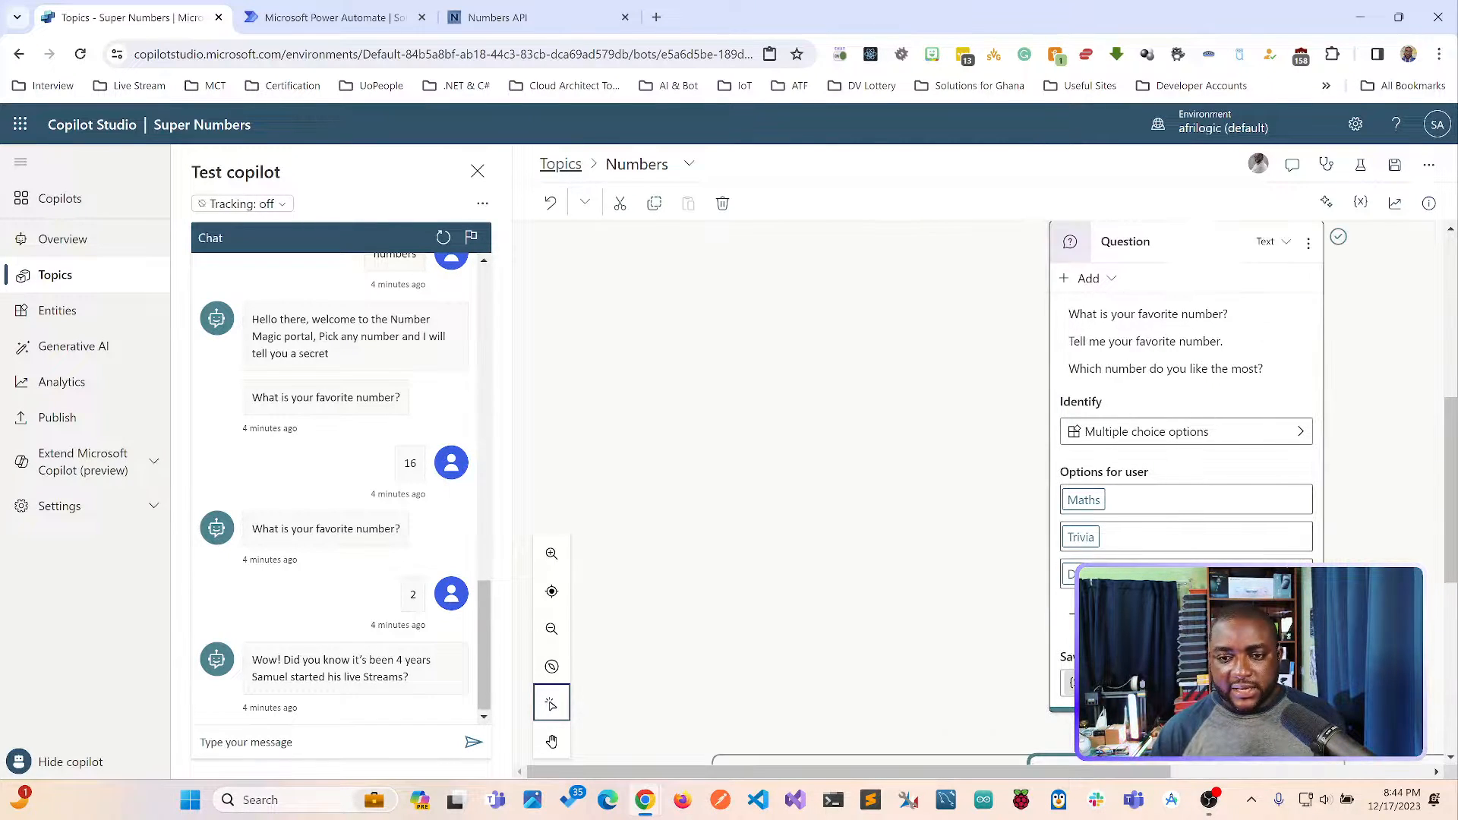
{"action": "left_click", "coordinate": [1110, 613]}
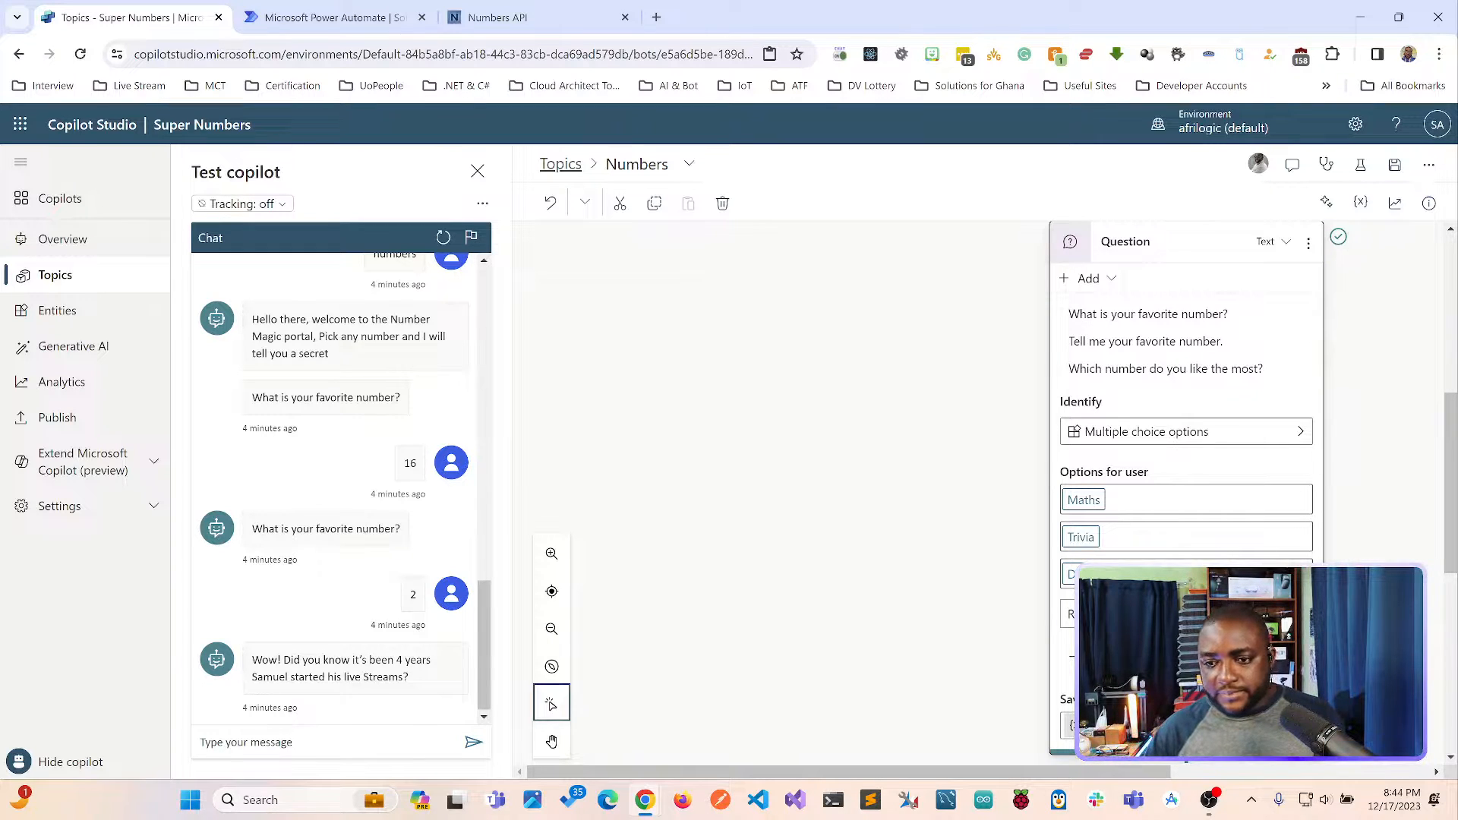
{"action": "key", "text": "Return"}
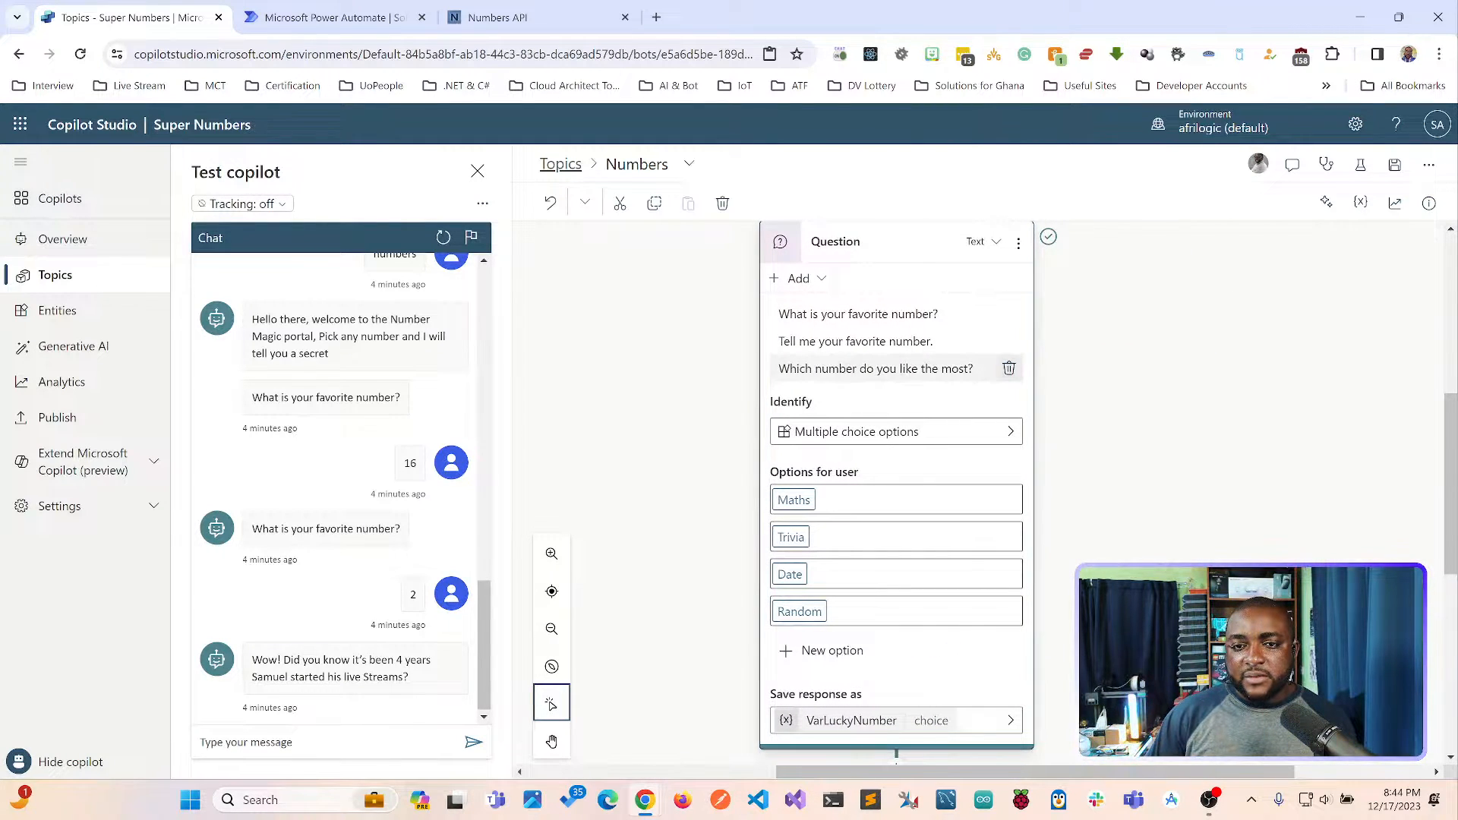
Reduce the question to the single phrasing "How do you want to play?" and save the Numbers topic.
{"action": "left_click", "coordinate": [1009, 368]}
{"action": "left_click", "coordinate": [1009, 341]}
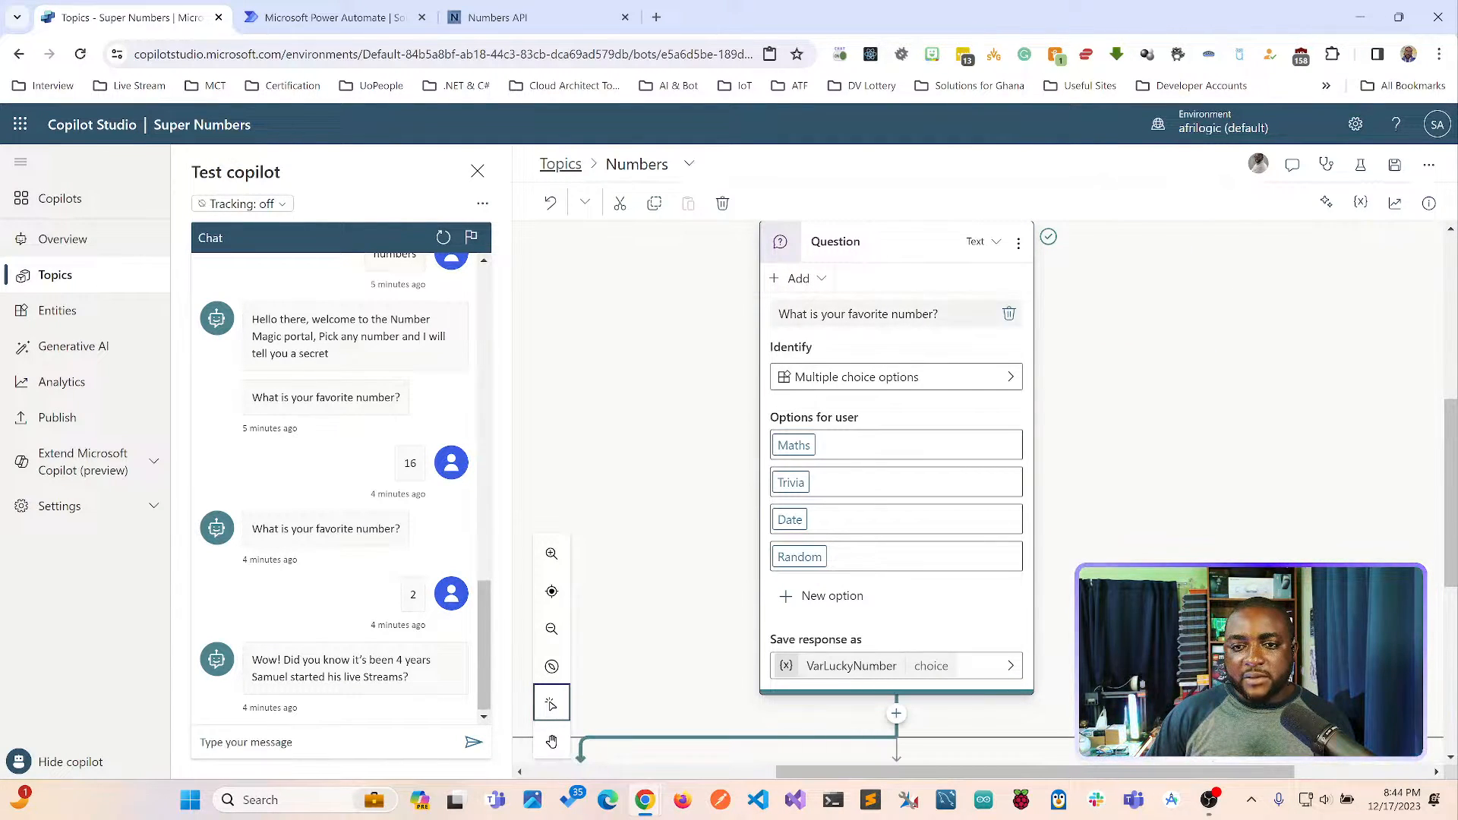
{"action": "triple_click", "coordinate": [913, 315]}
{"action": "type", "text": "Ho"}
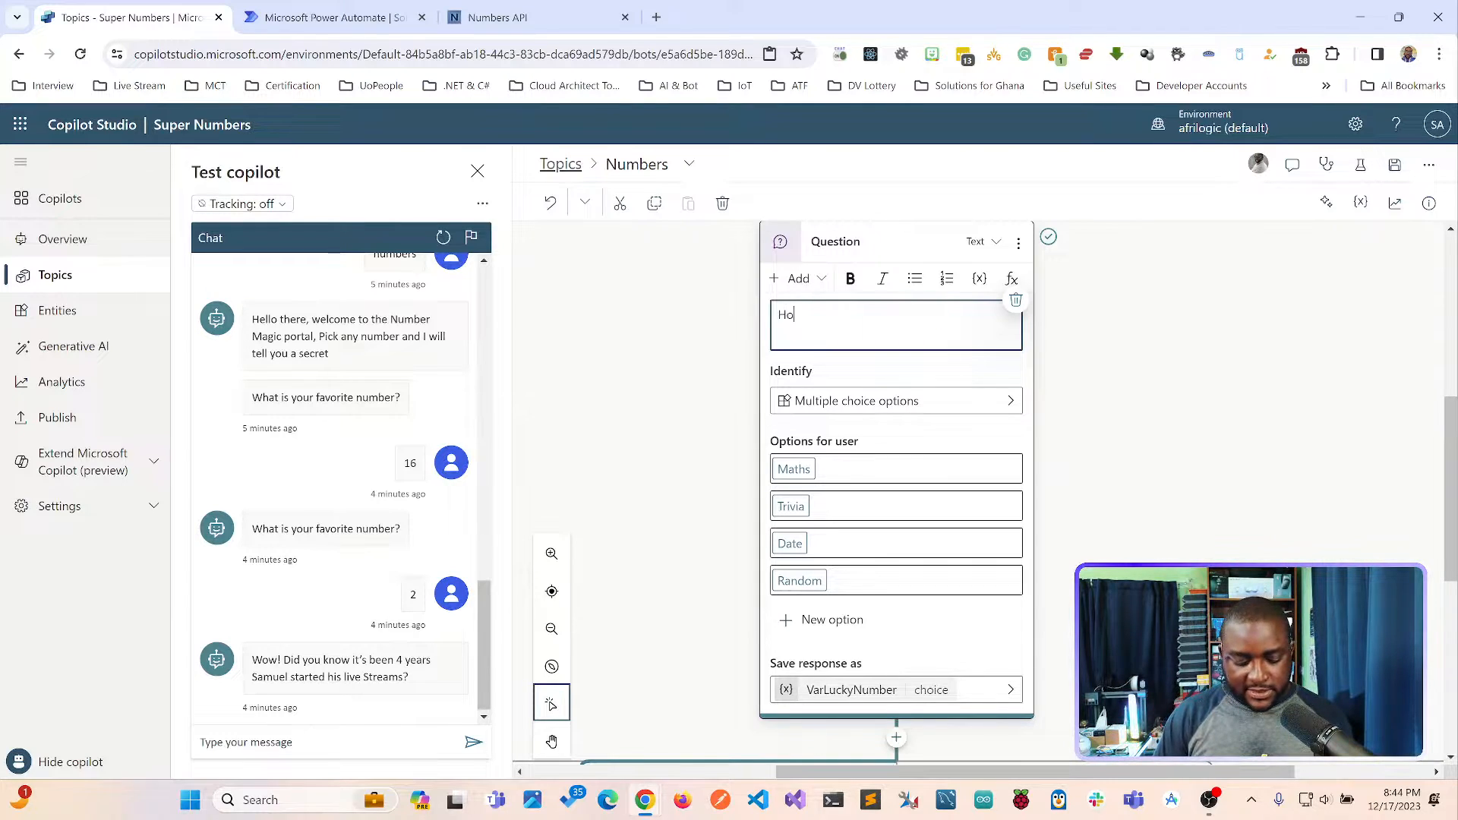
{"action": "type", "text": "w do you want to play"}
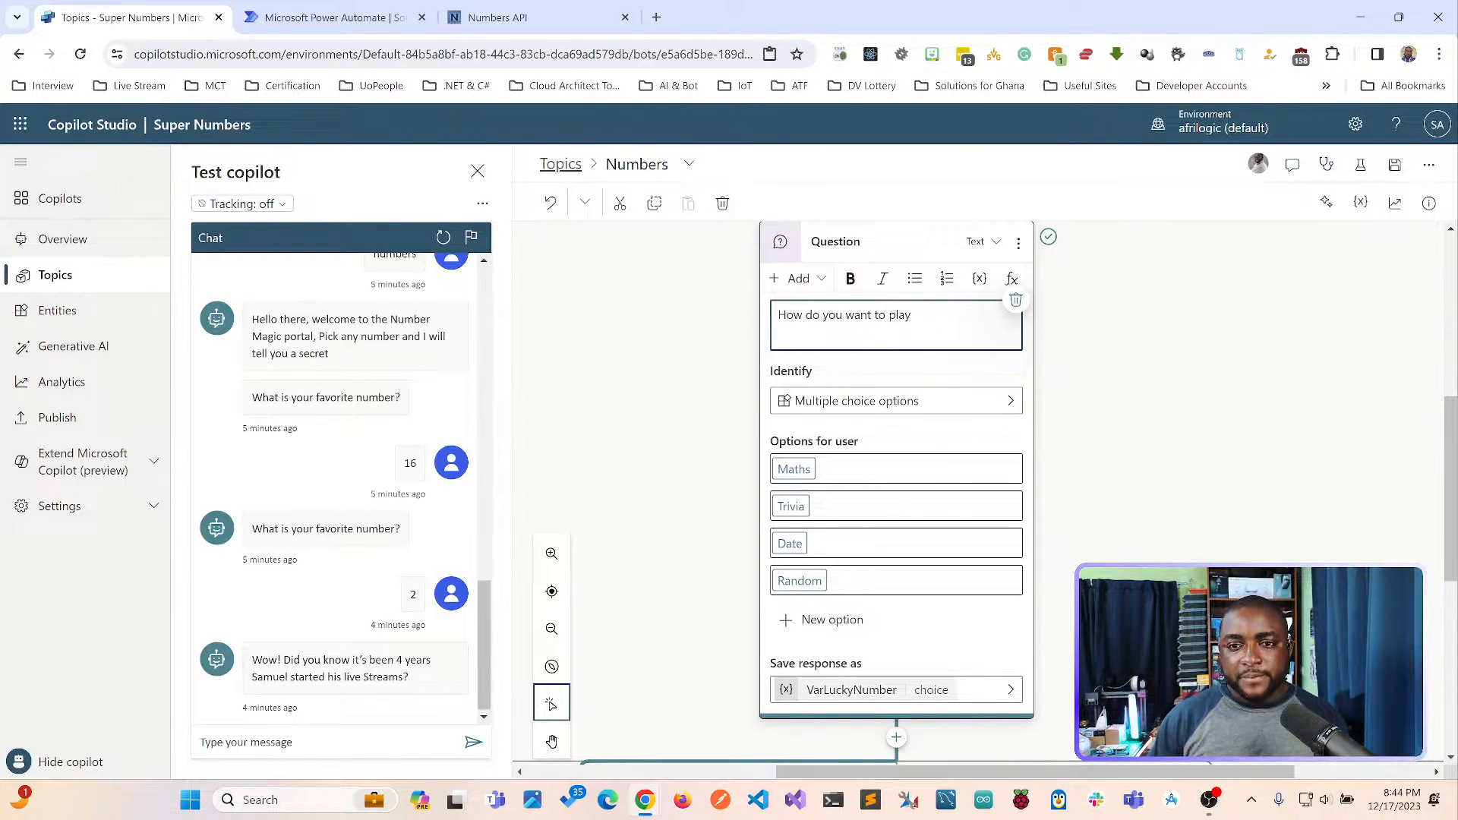
{"action": "type", "text": "?"}
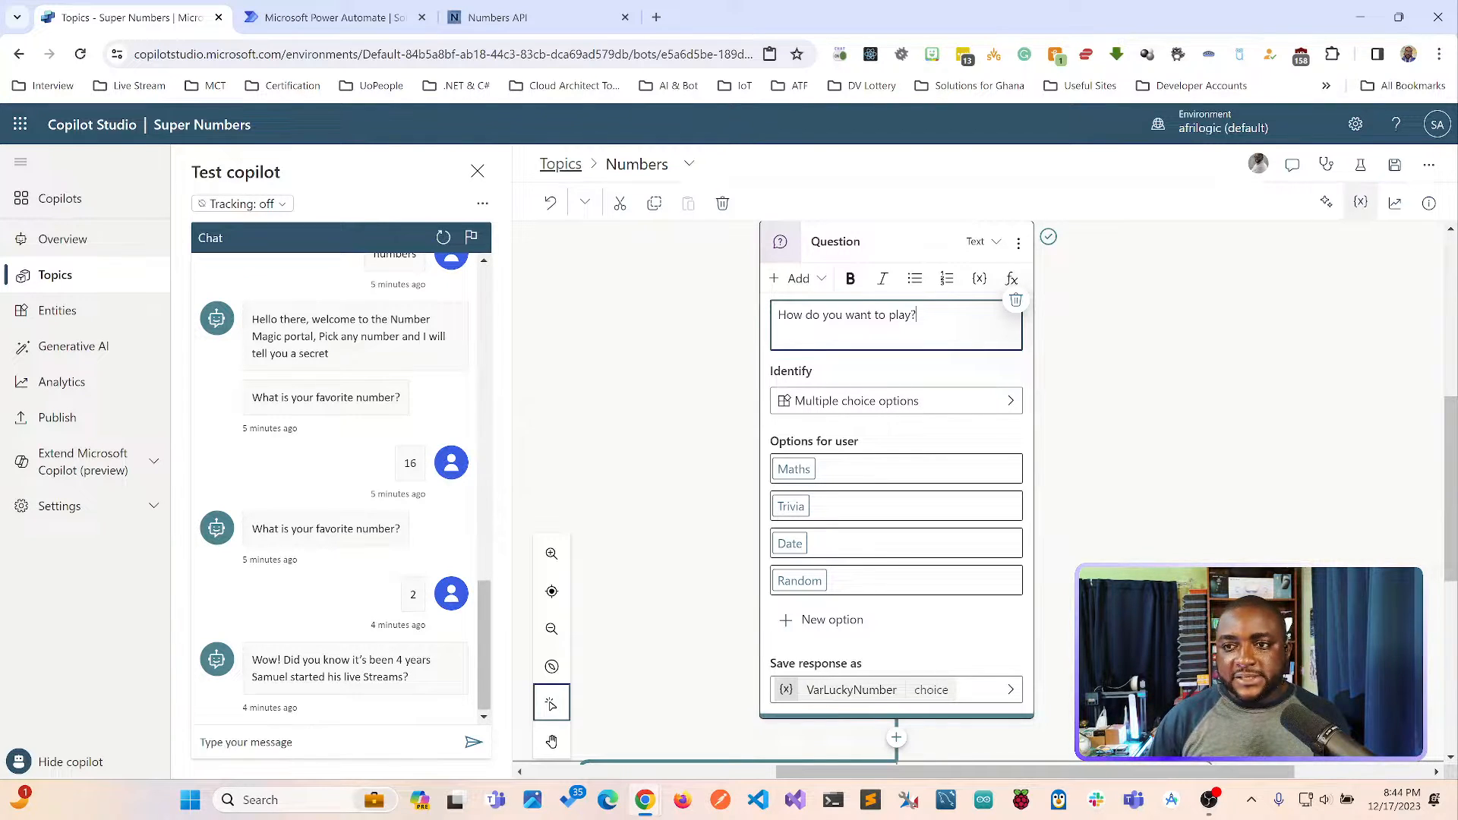
{"action": "left_click", "coordinate": [1395, 165]}
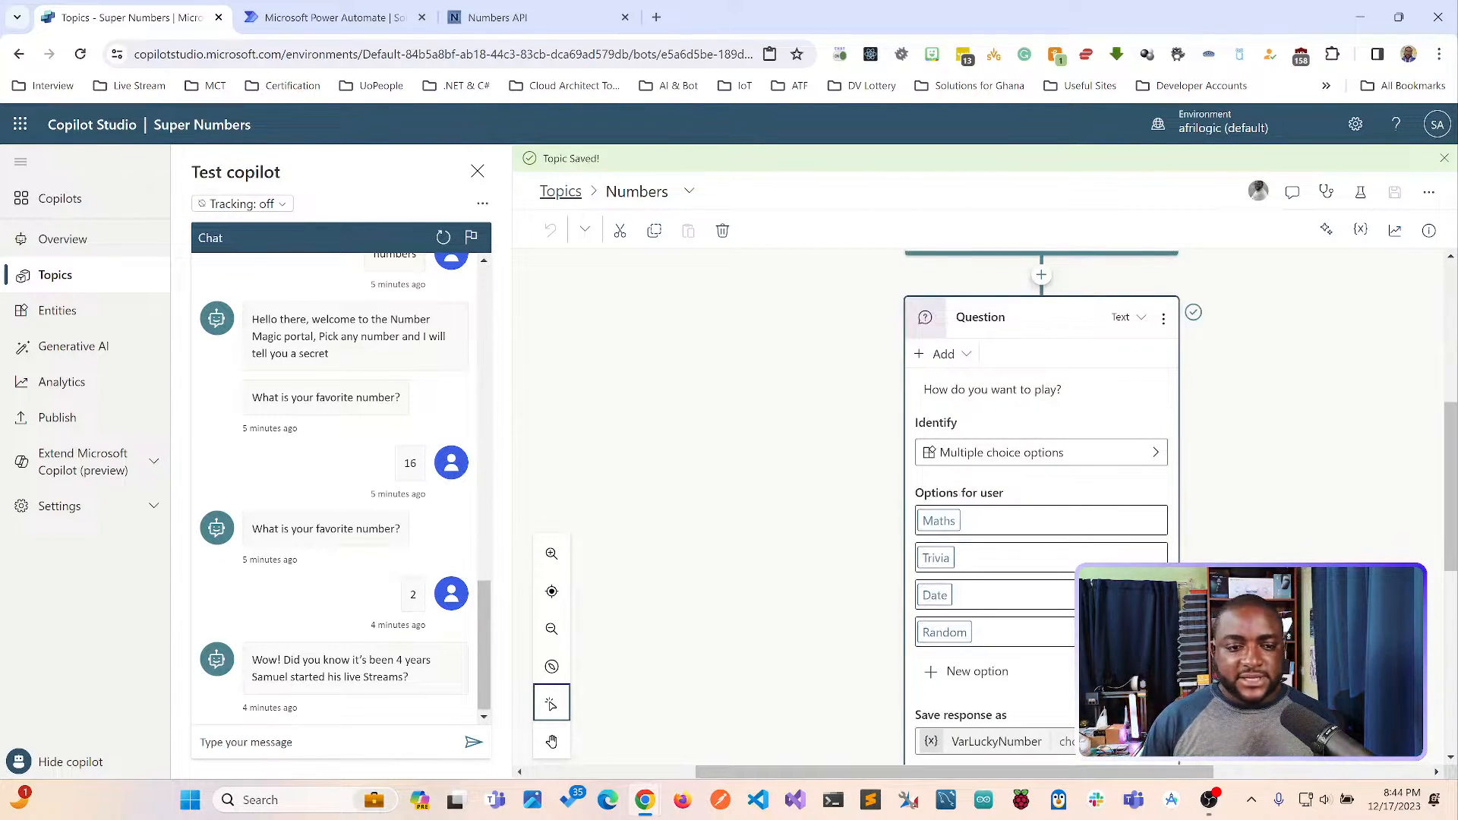
Send "Numbers" in the test chat to try the topic with the new play options.
{"action": "left_click", "coordinate": [319, 742]}
{"action": "type", "text": "Numbers"}
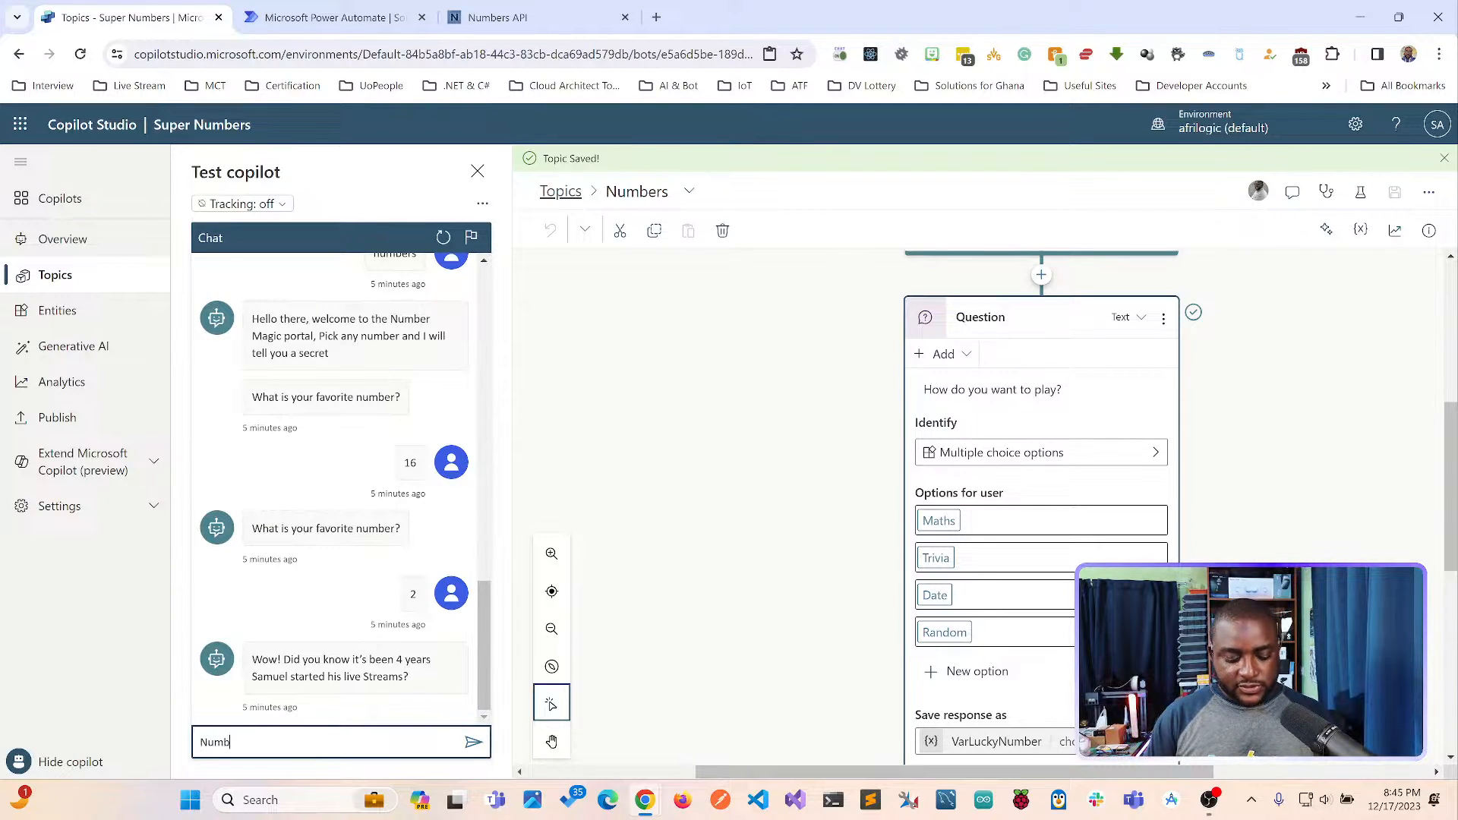
{"action": "key", "text": "Return"}
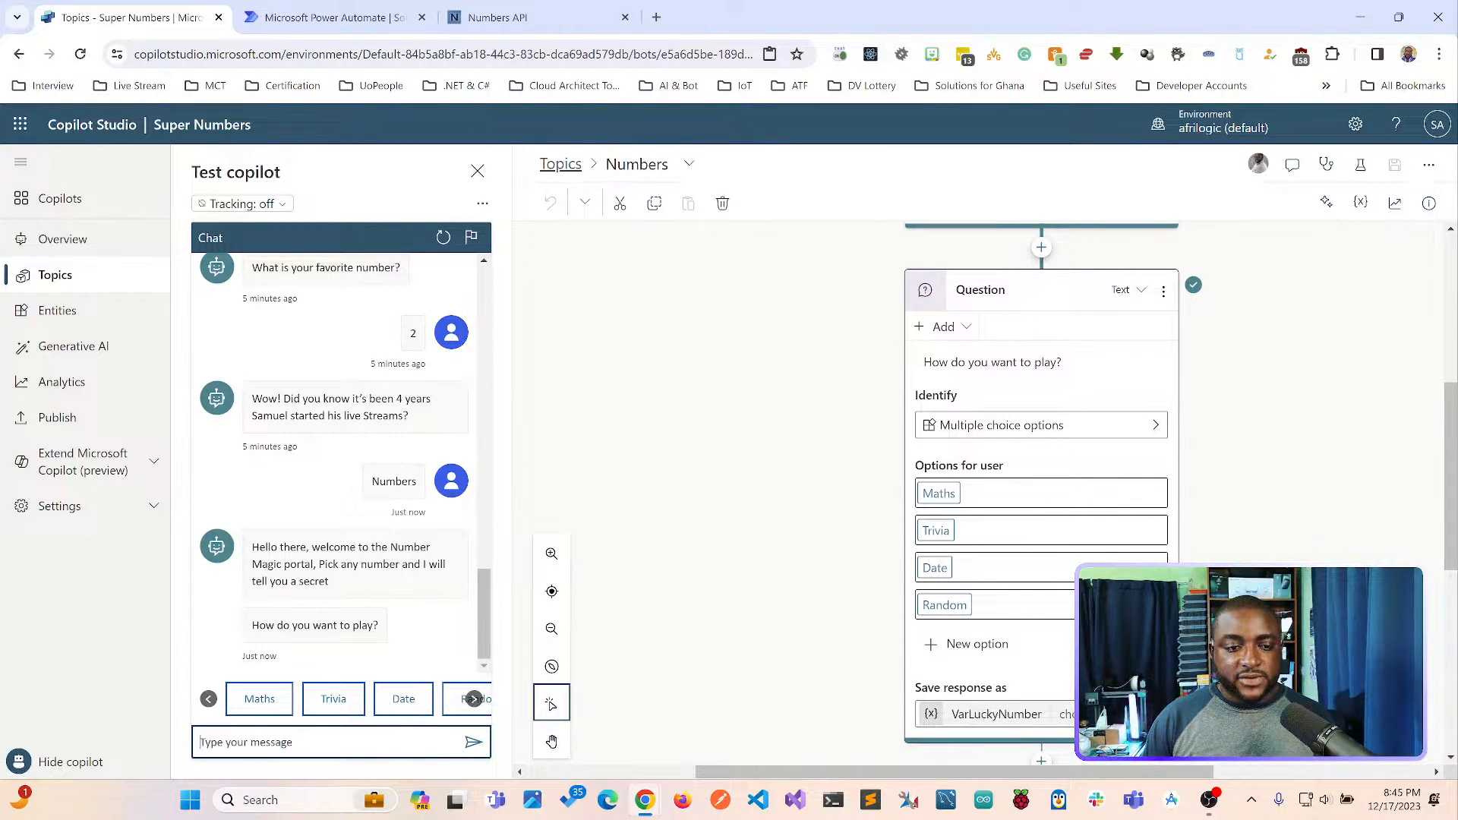
{"action": "left_click", "coordinate": [484, 613]}
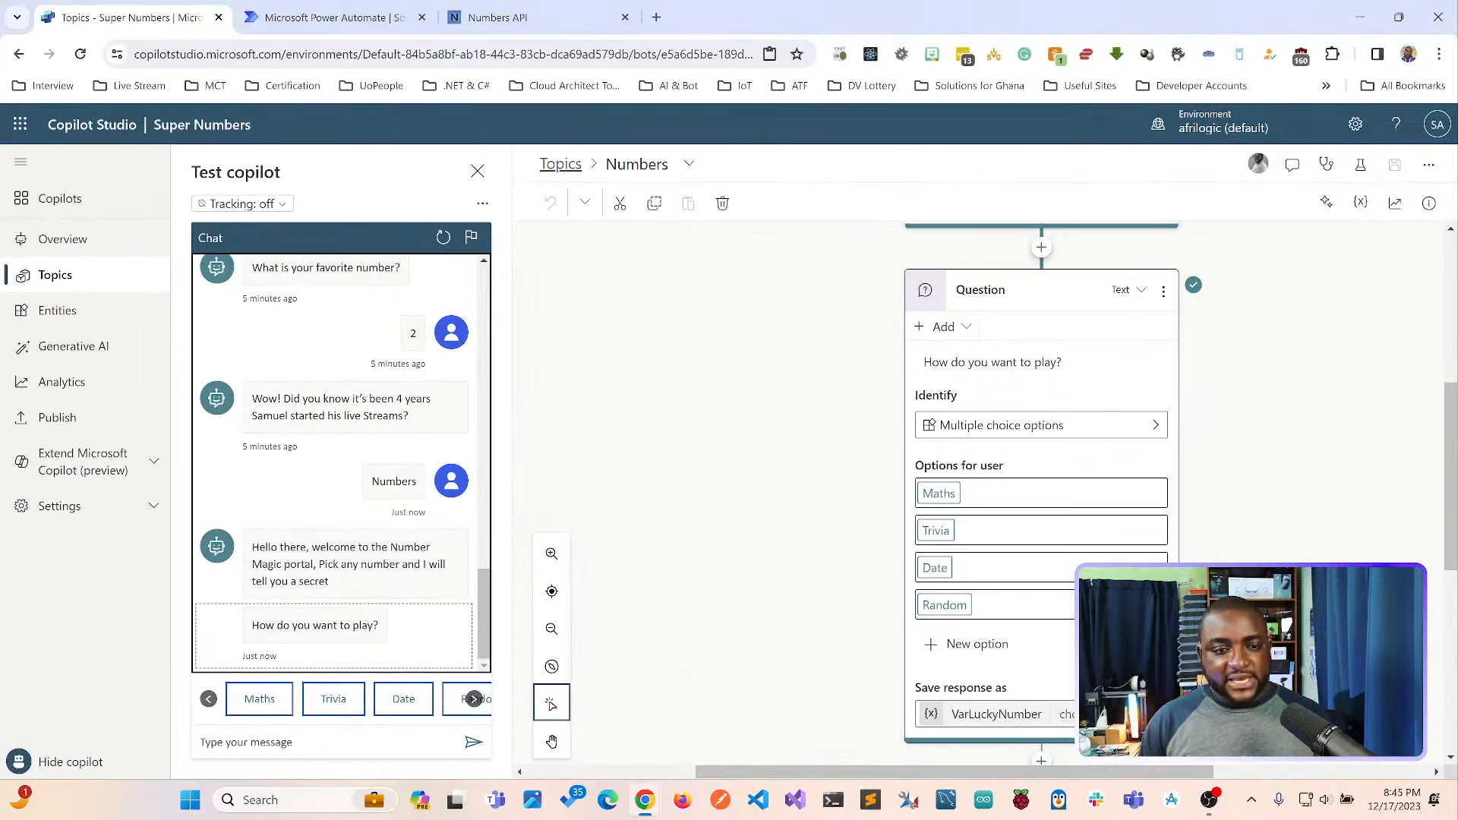
Examine the condition branches below the question for the Maths, Trivia, Date and Random options.
{"action": "scroll", "coordinate": [980, 493], "scroll_direction": "down", "scroll_amount": 7}
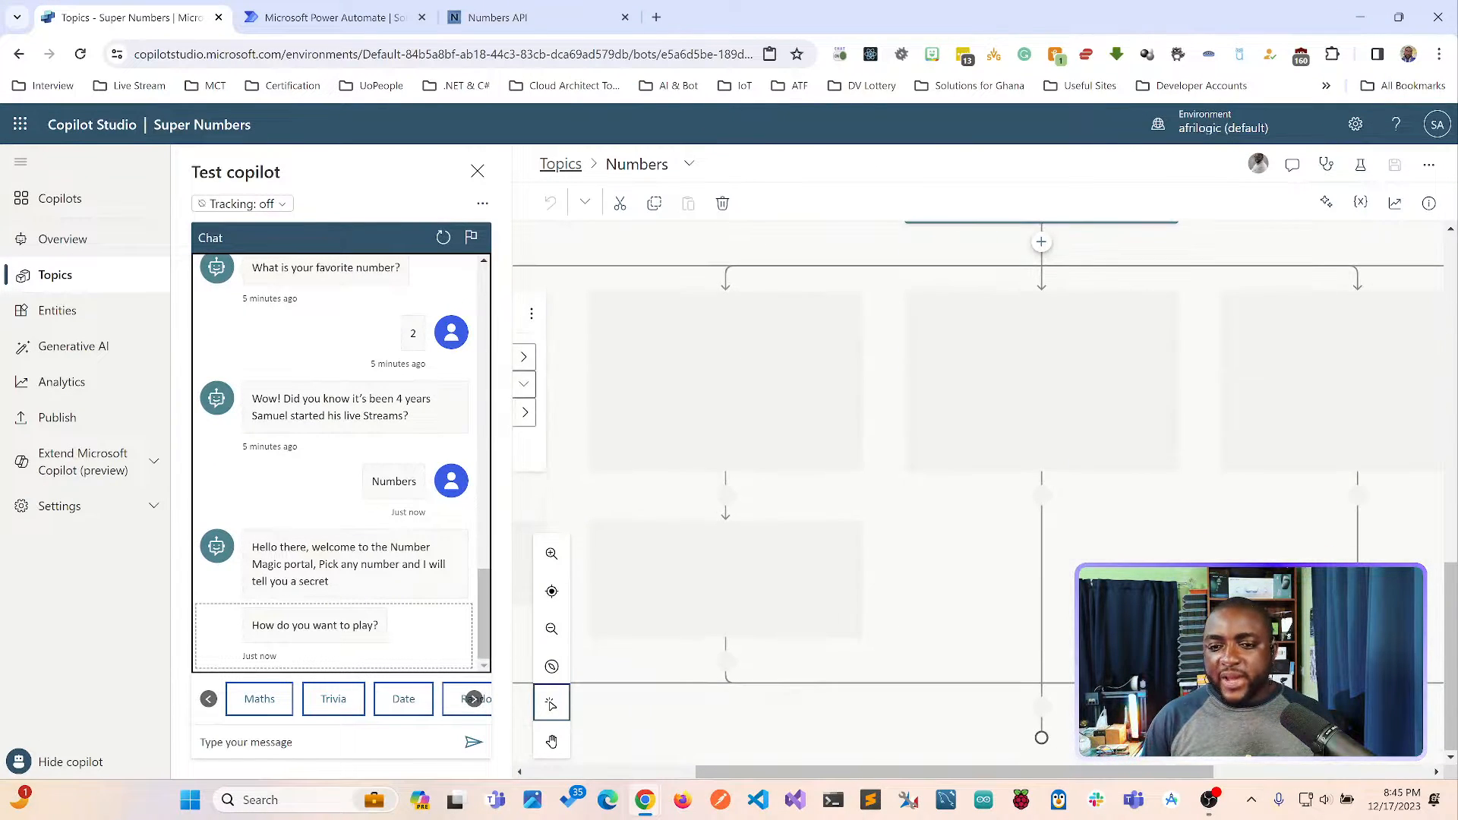
{"action": "left_click_drag", "start_coordinate": [903, 772], "coordinate": [1118, 772]}
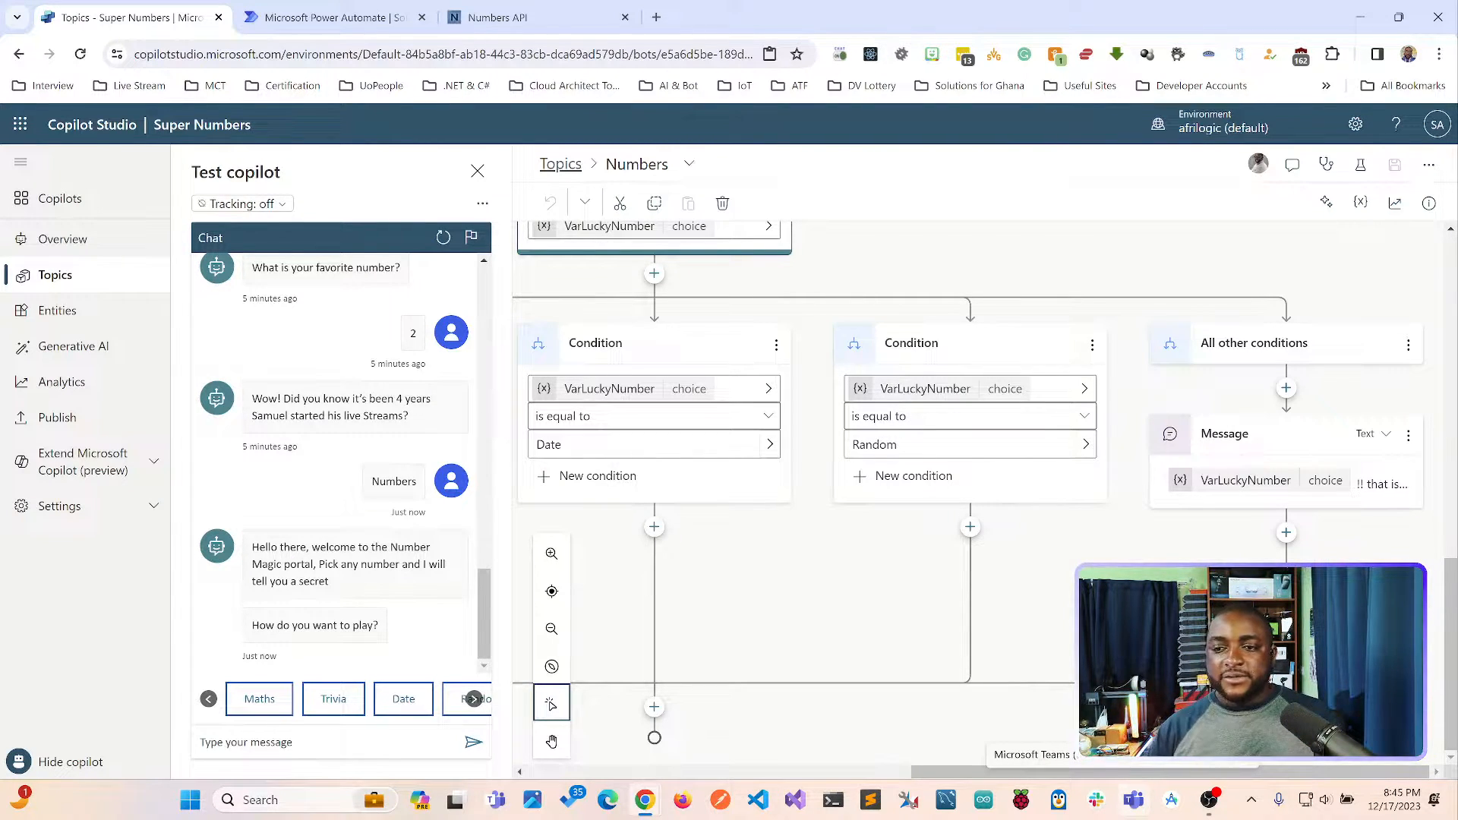
{"action": "left_click_drag", "start_coordinate": [1128, 772], "coordinate": [741, 772]}
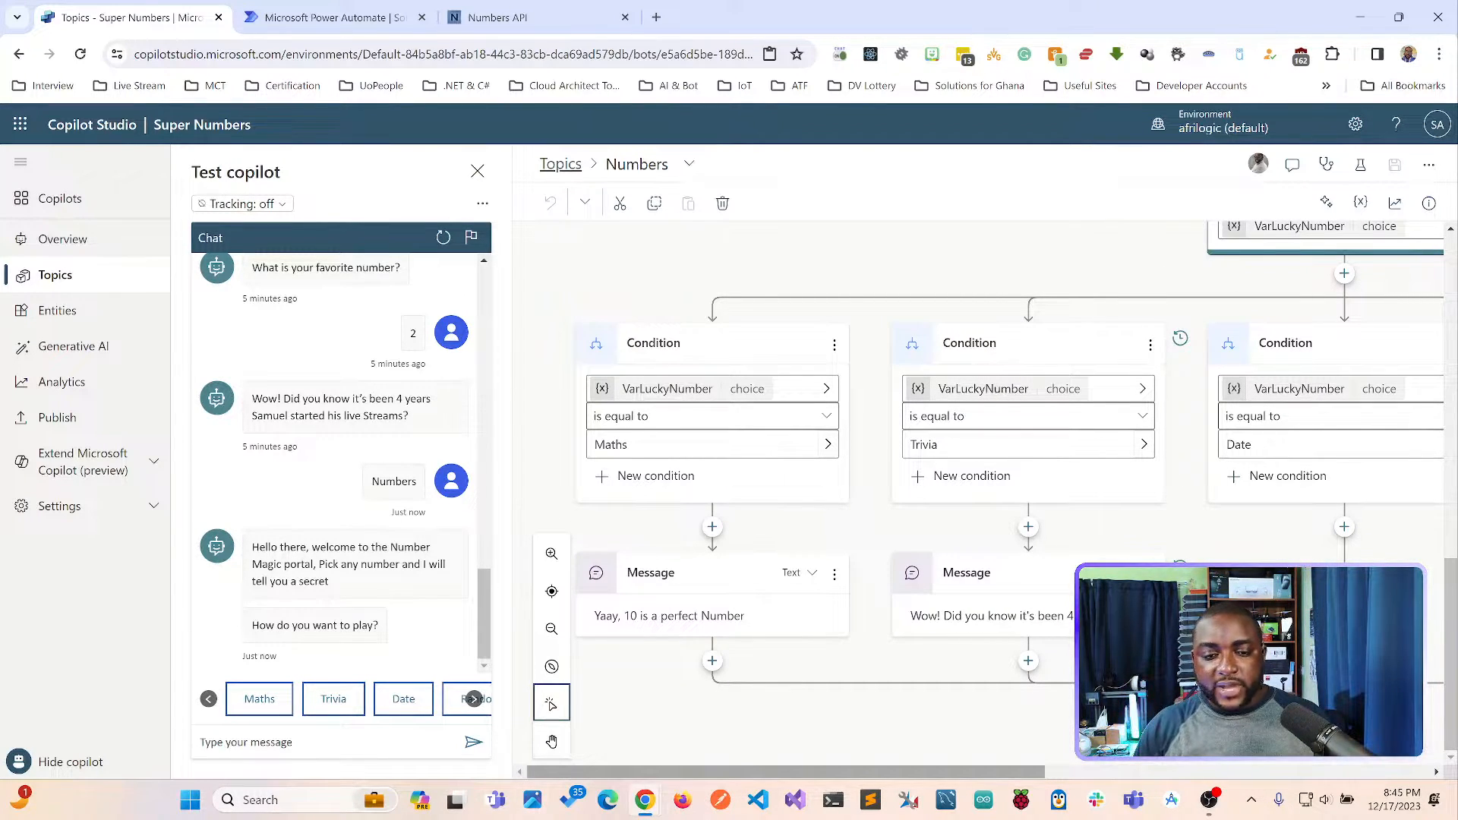
{"action": "left_click_drag", "start_coordinate": [741, 771], "coordinate": [978, 772]}
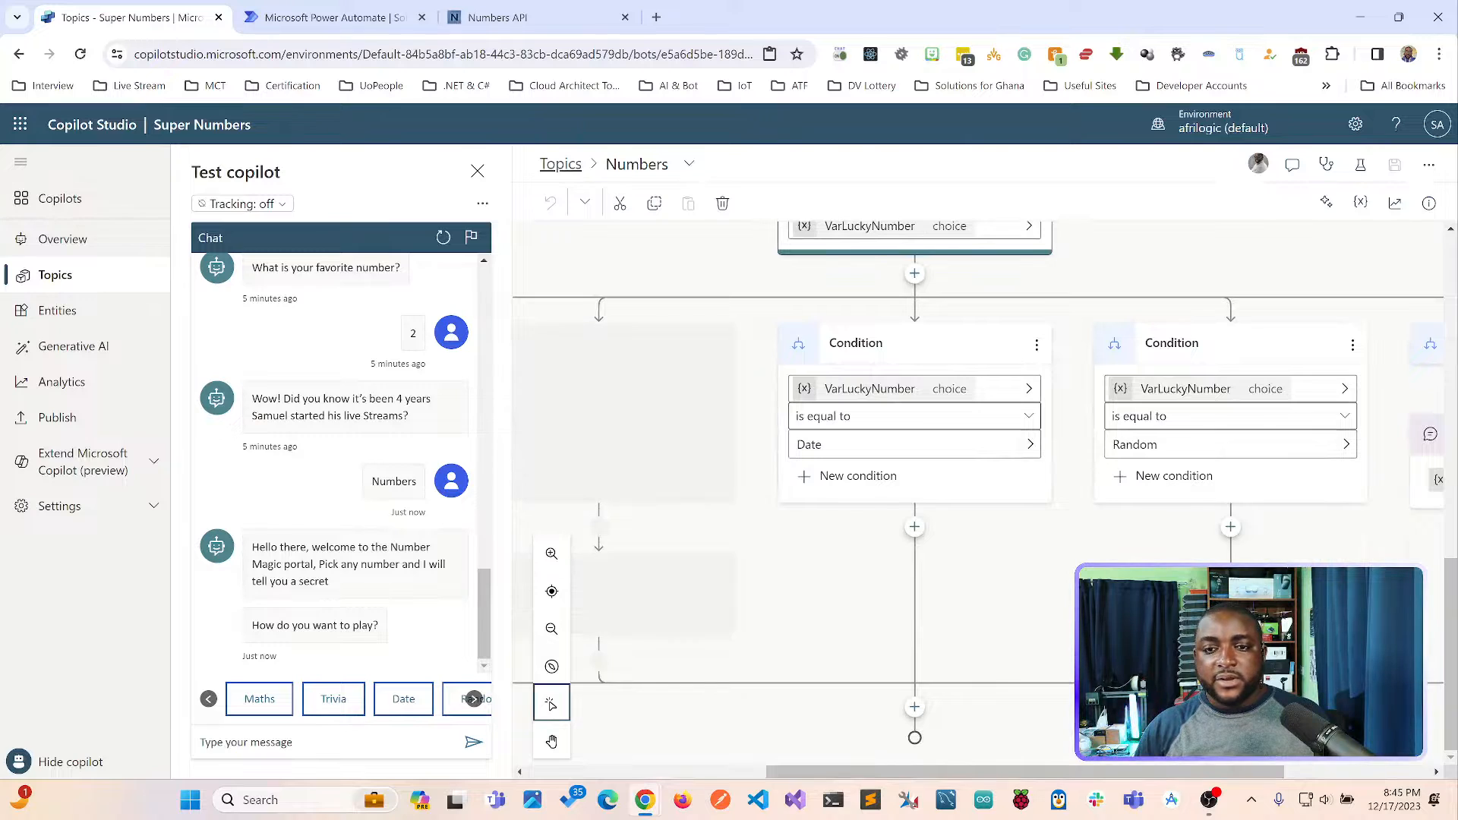
Change what the "How do you want to play?" question identifies to the Number entity and check the condition branches below it.
{"action": "scroll", "coordinate": [914, 486], "scroll_direction": "up", "scroll_amount": 5}
{"action": "scroll", "coordinate": [914, 486], "scroll_direction": "up", "scroll_amount": 1}
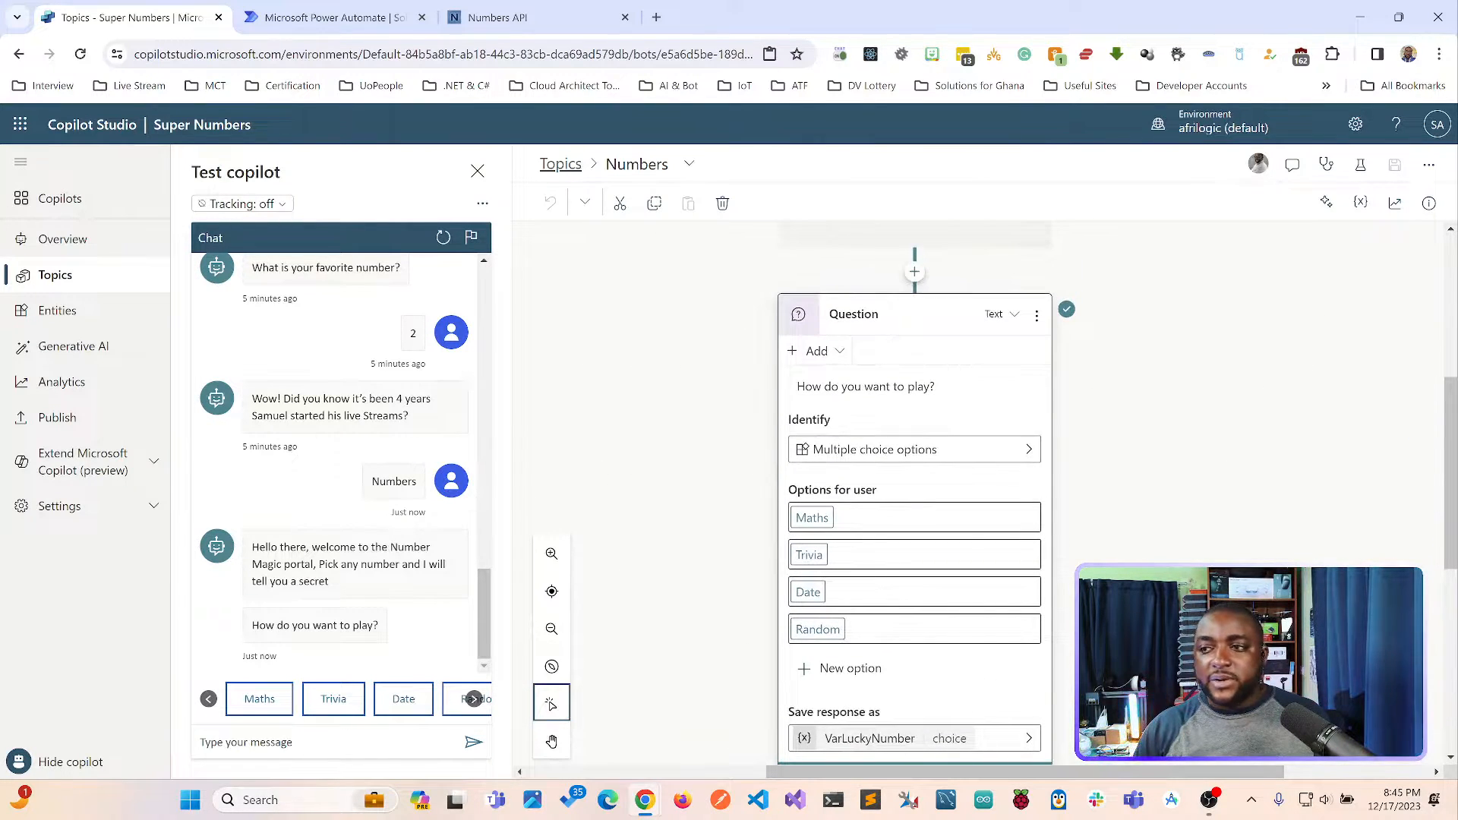
{"action": "left_click", "coordinate": [914, 449]}
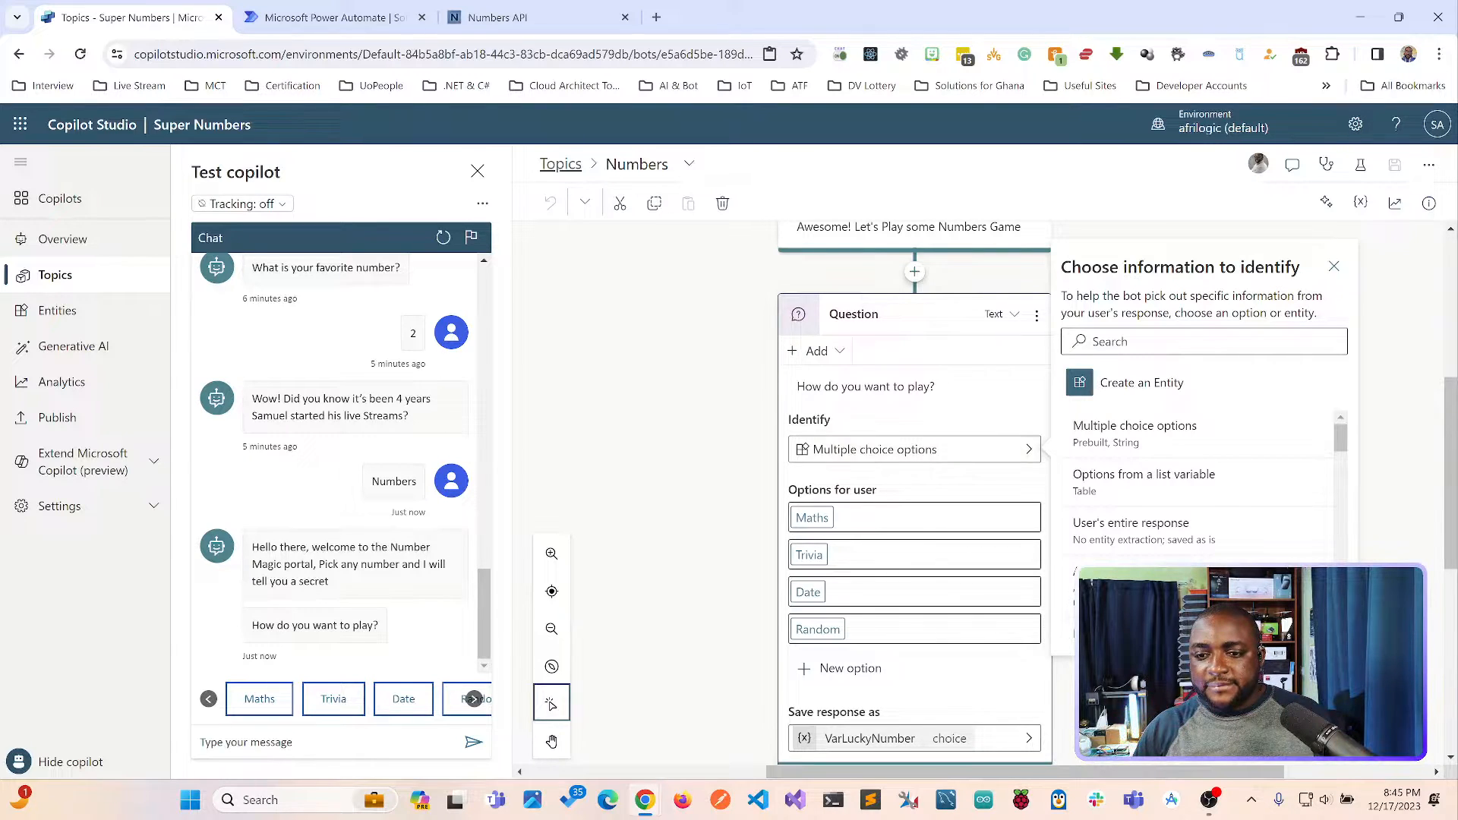
{"action": "scroll", "coordinate": [1200, 478], "scroll_direction": "down", "scroll_amount": 5}
{"action": "scroll", "coordinate": [1204, 440], "scroll_direction": "down", "scroll_amount": 2}
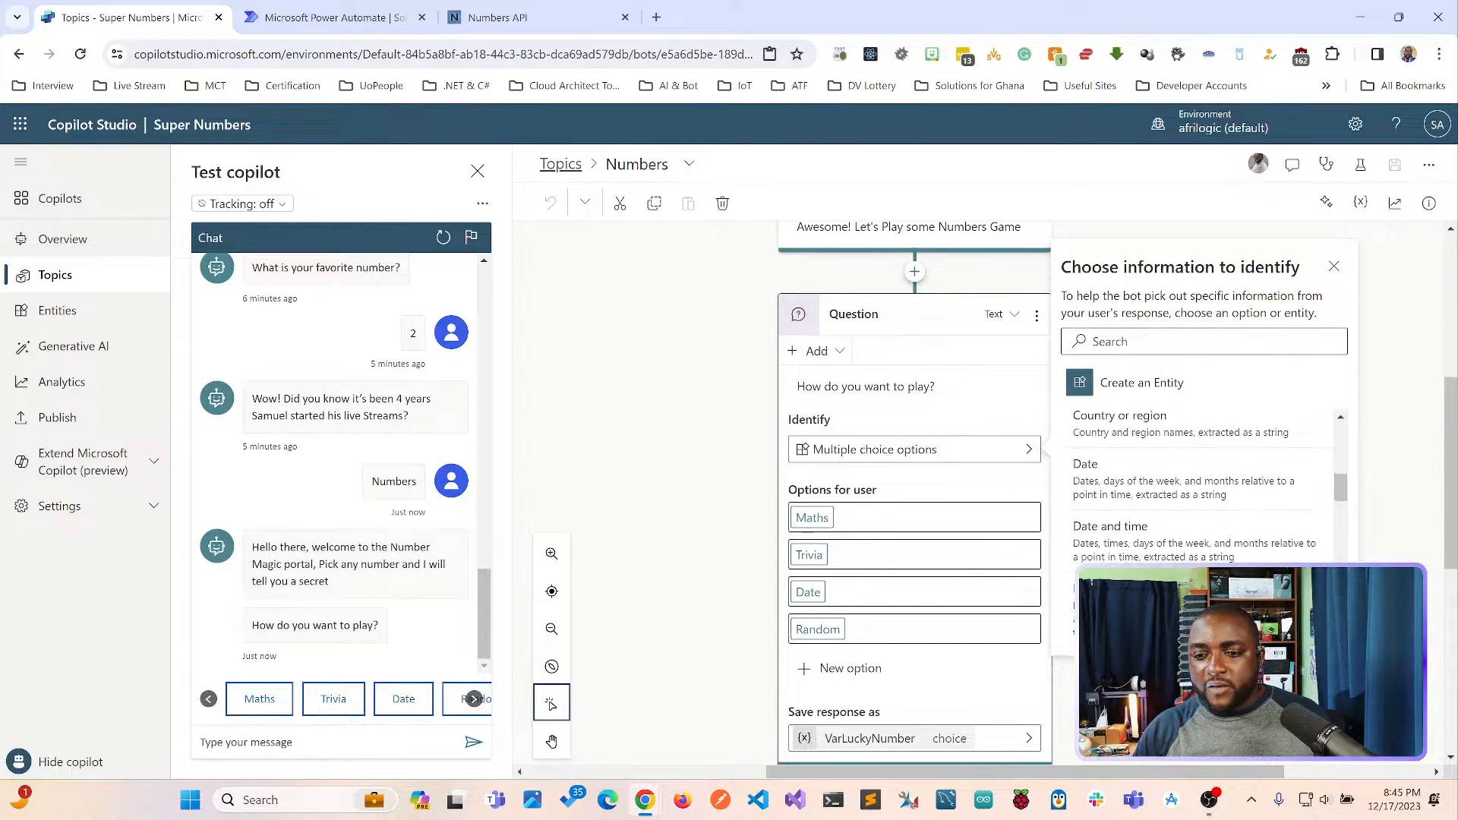
{"action": "left_click", "coordinate": [1139, 342]}
{"action": "type", "text": "numb"}
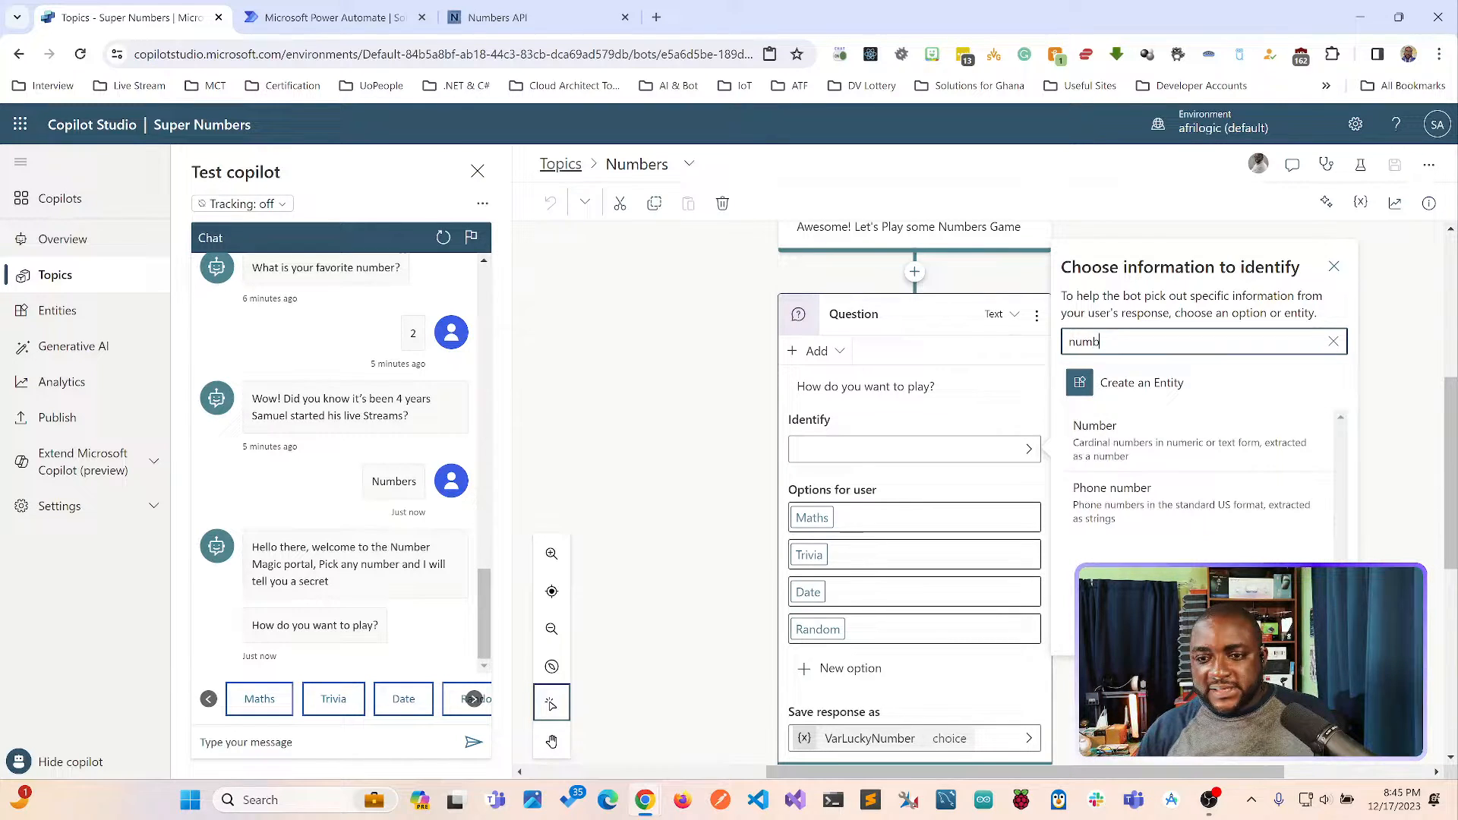
{"action": "left_click", "coordinate": [1197, 441]}
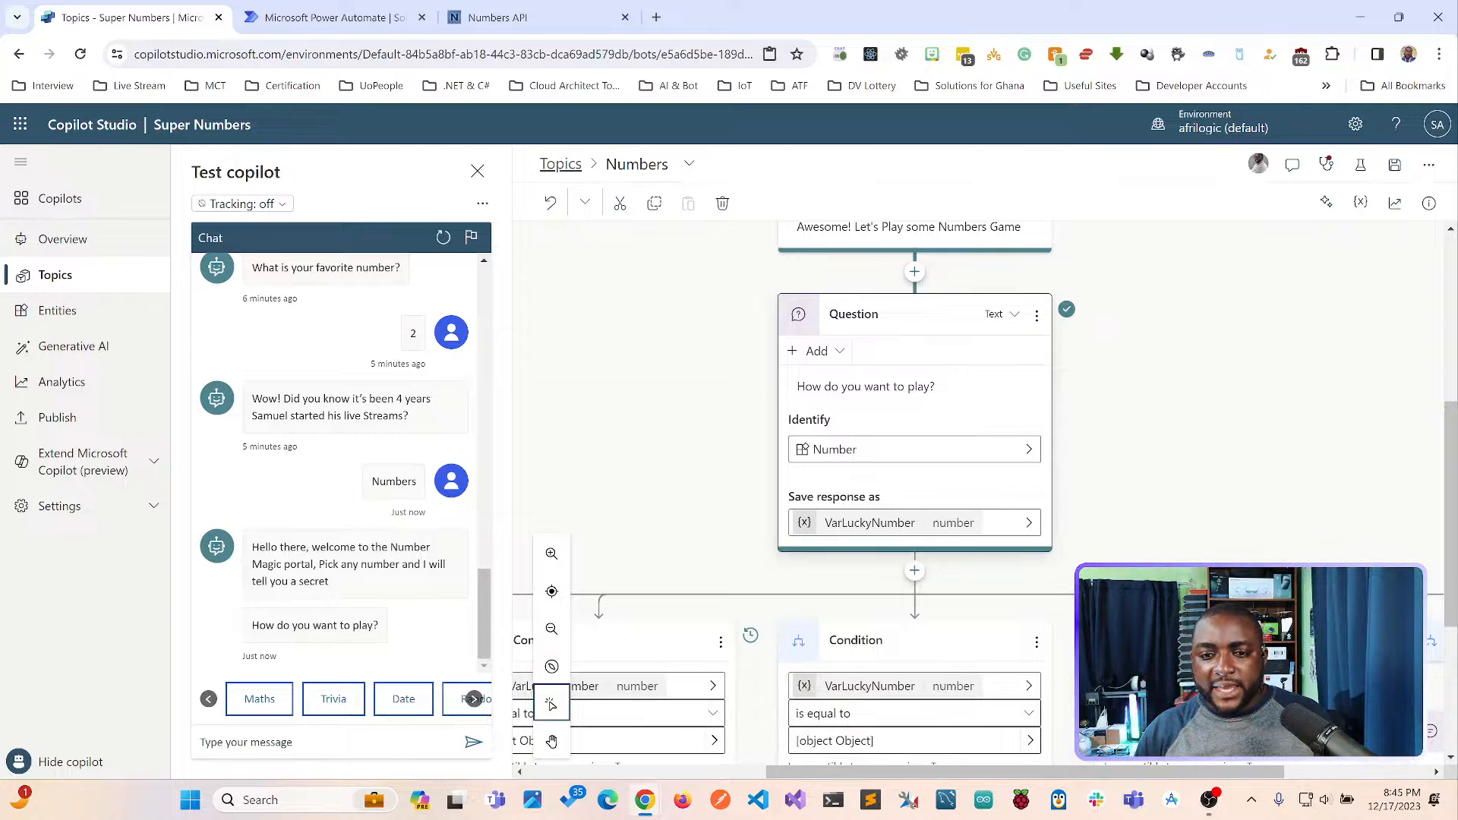
{"action": "scroll", "coordinate": [978, 492], "scroll_direction": "down", "scroll_amount": 1}
{"action": "scroll", "coordinate": [978, 492], "scroll_direction": "down", "scroll_amount": 1}
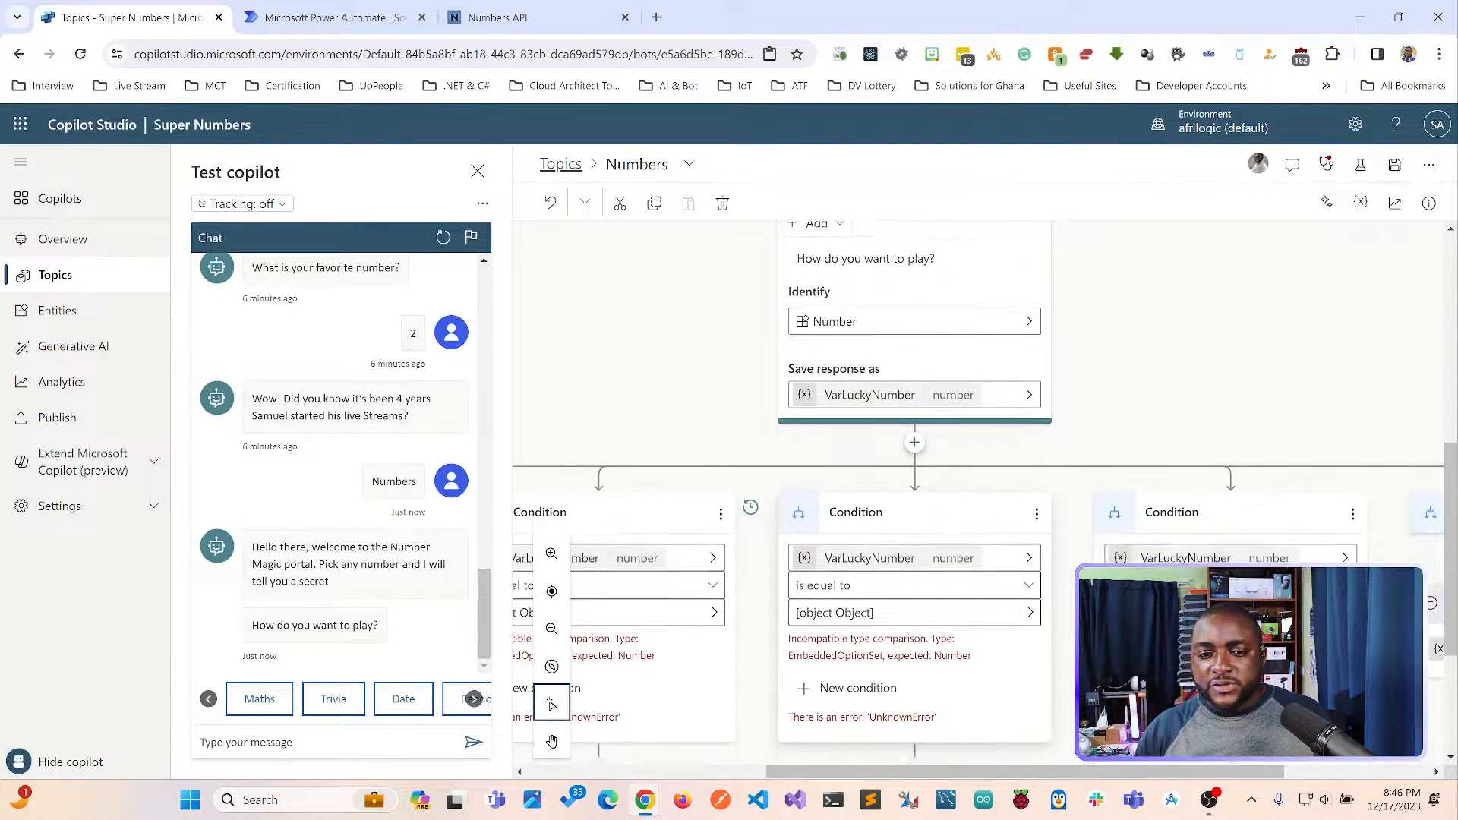
Delete all the condition branches below the "How do you want to play?" question in the Numbers topic.
{"action": "scroll", "coordinate": [978, 492], "scroll_direction": "up", "scroll_amount": 3}
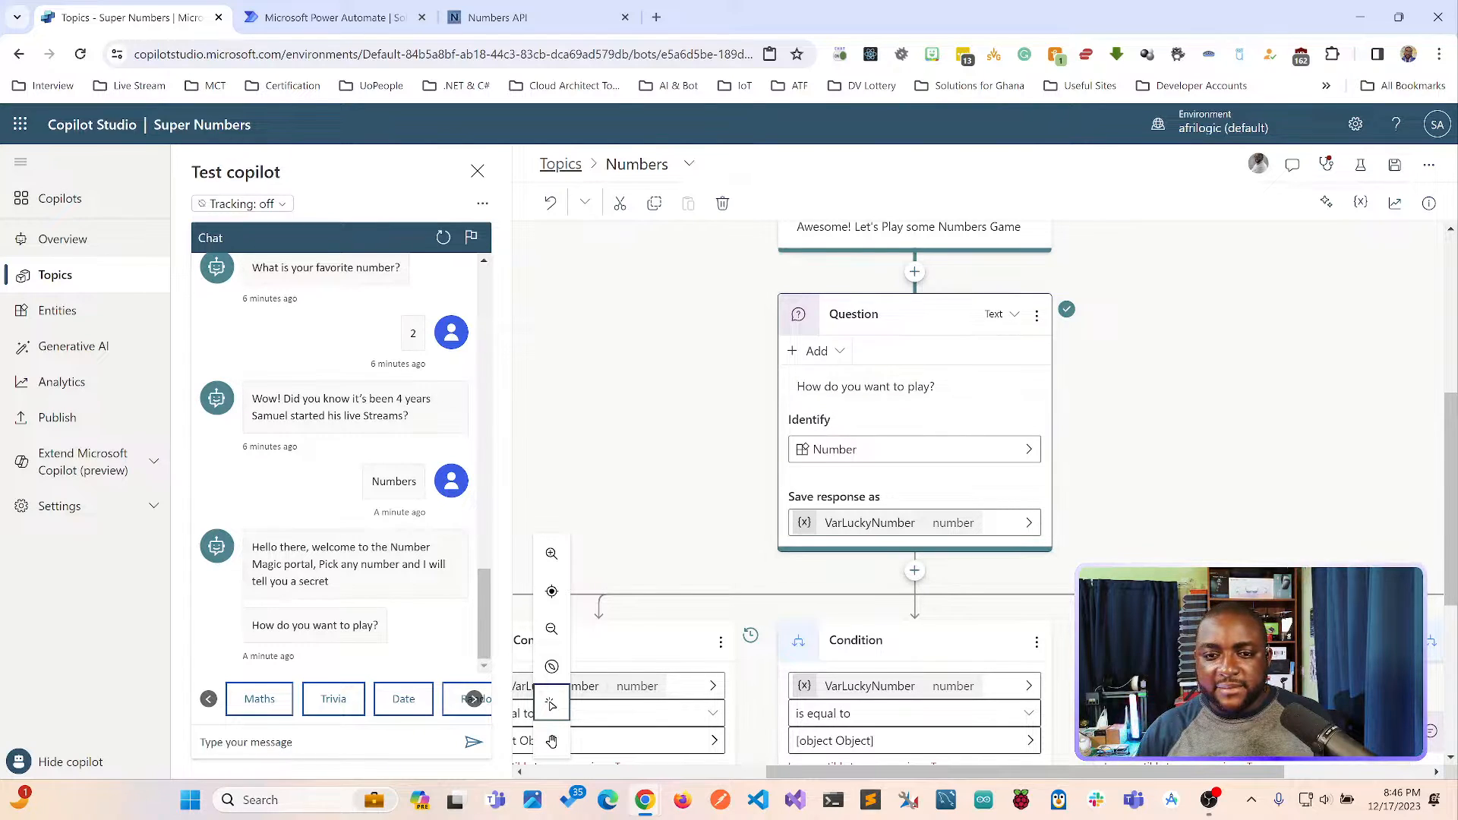
{"action": "scroll", "coordinate": [978, 492], "scroll_direction": "down", "scroll_amount": 2}
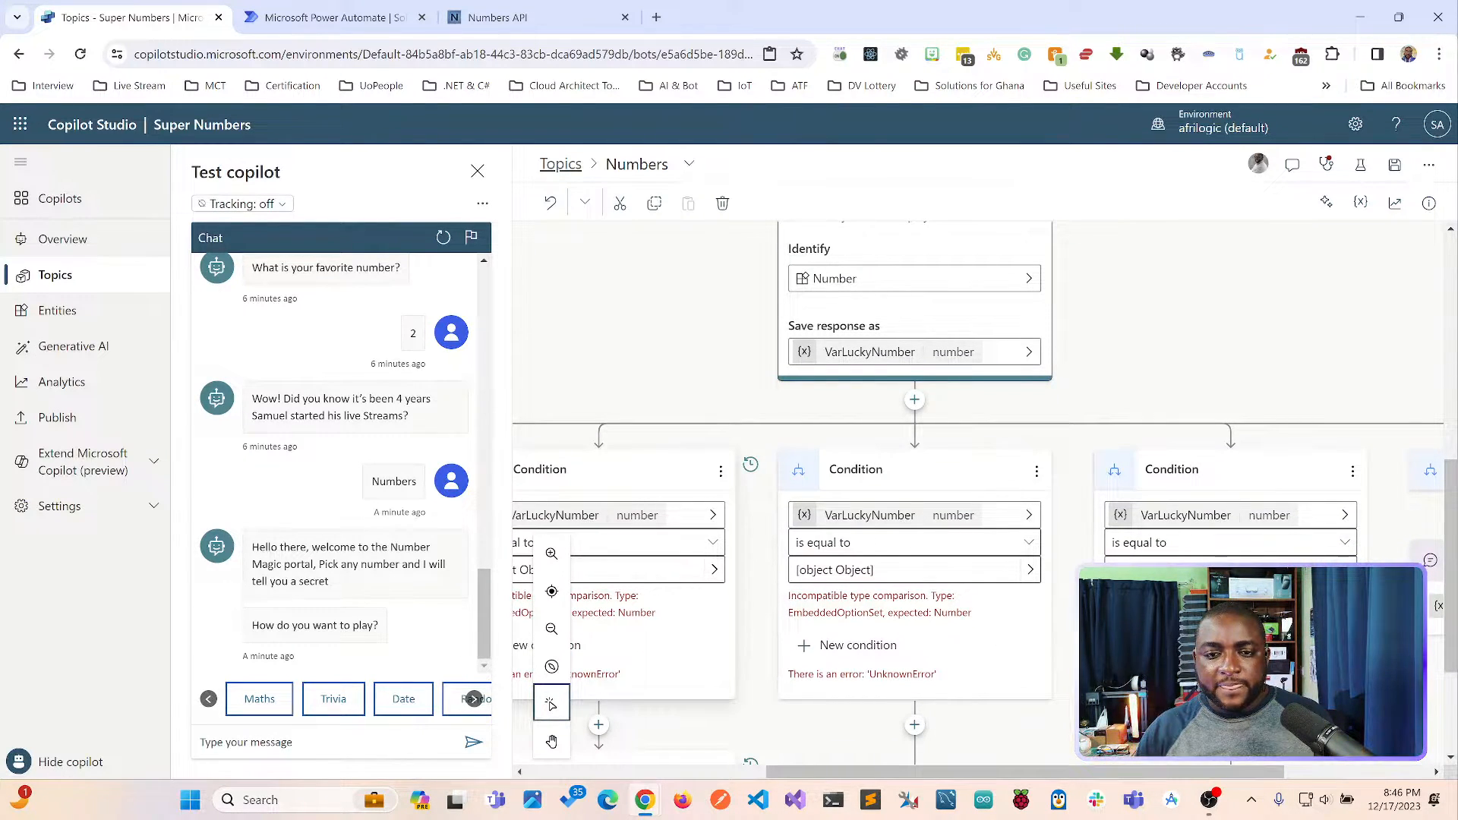
{"action": "left_click", "coordinate": [721, 472]}
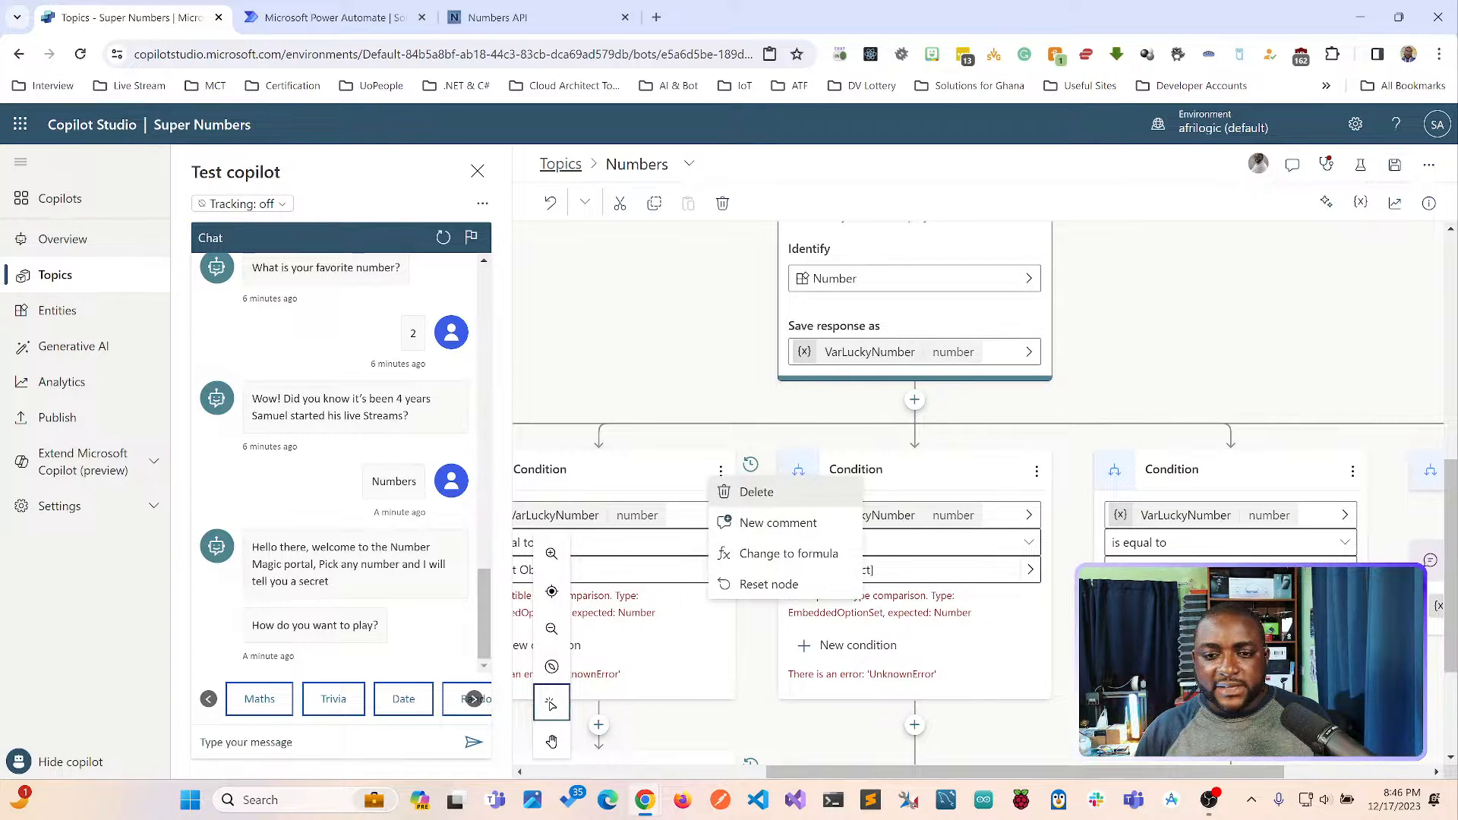
{"action": "left_click", "coordinate": [757, 492]}
{"action": "left_click", "coordinate": [777, 569]}
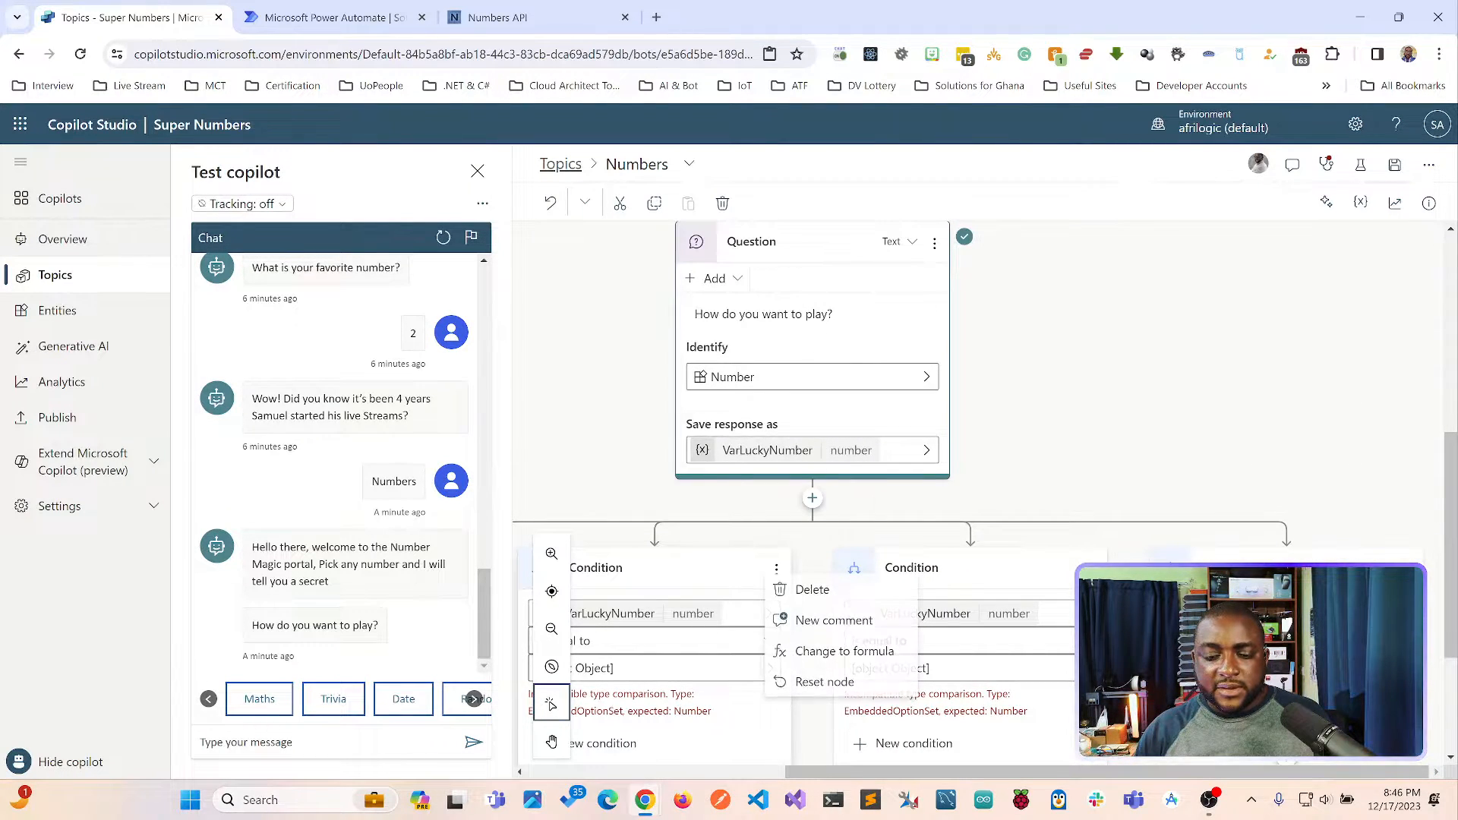
{"action": "left_click", "coordinate": [811, 589]}
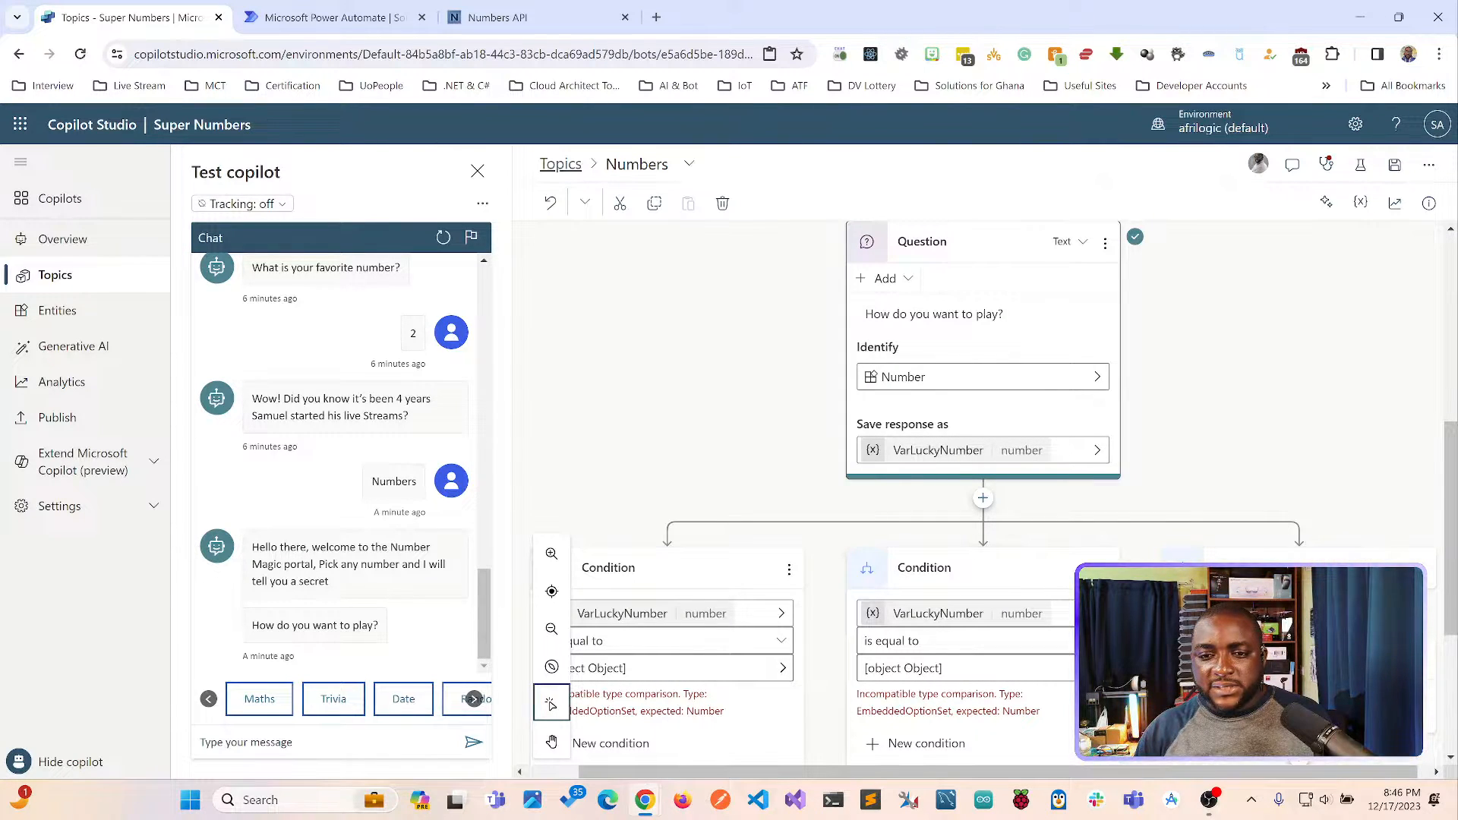
{"action": "left_click", "coordinate": [1005, 569]}
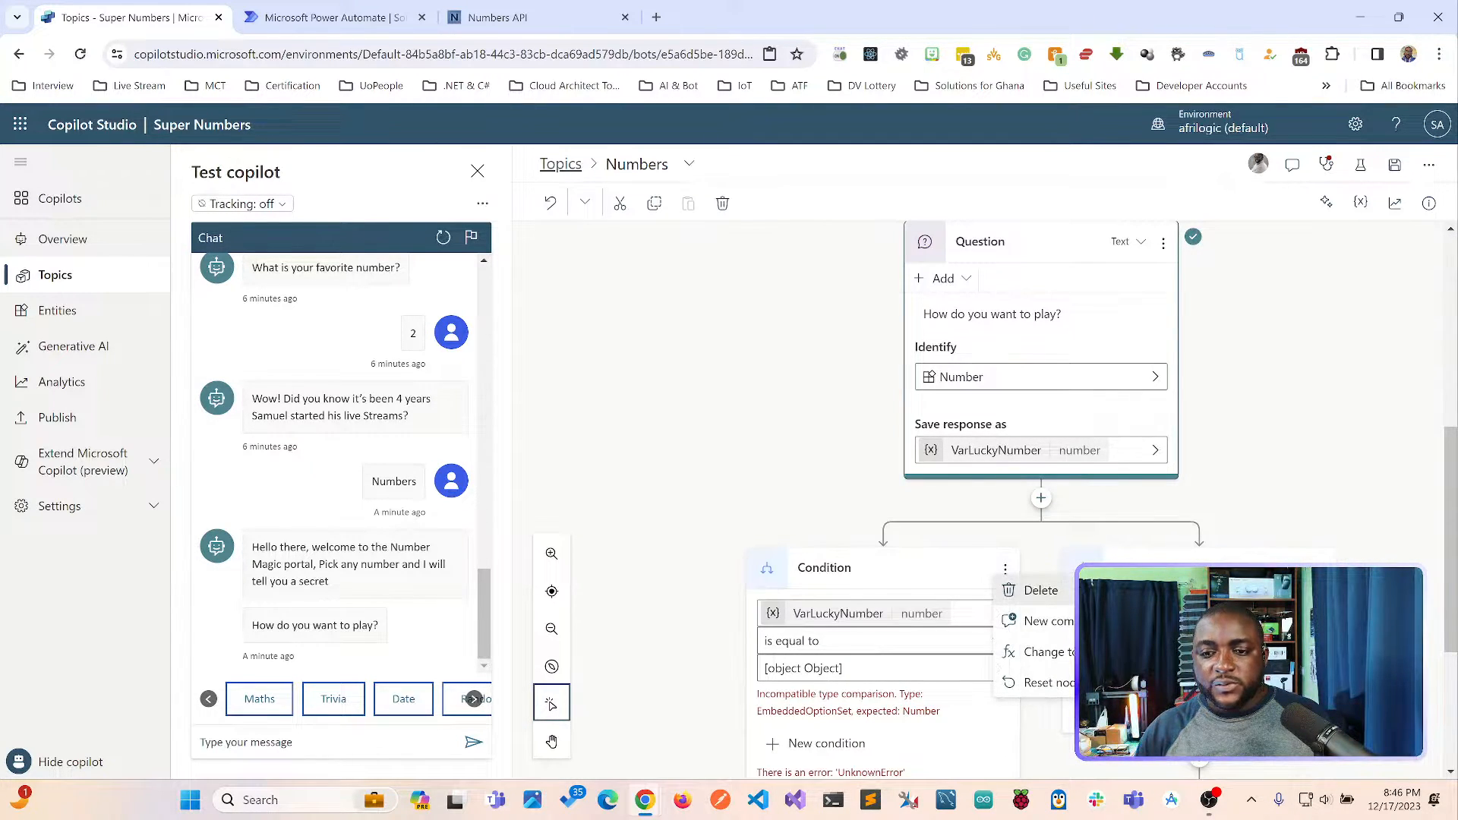
{"action": "left_click", "coordinate": [1037, 590]}
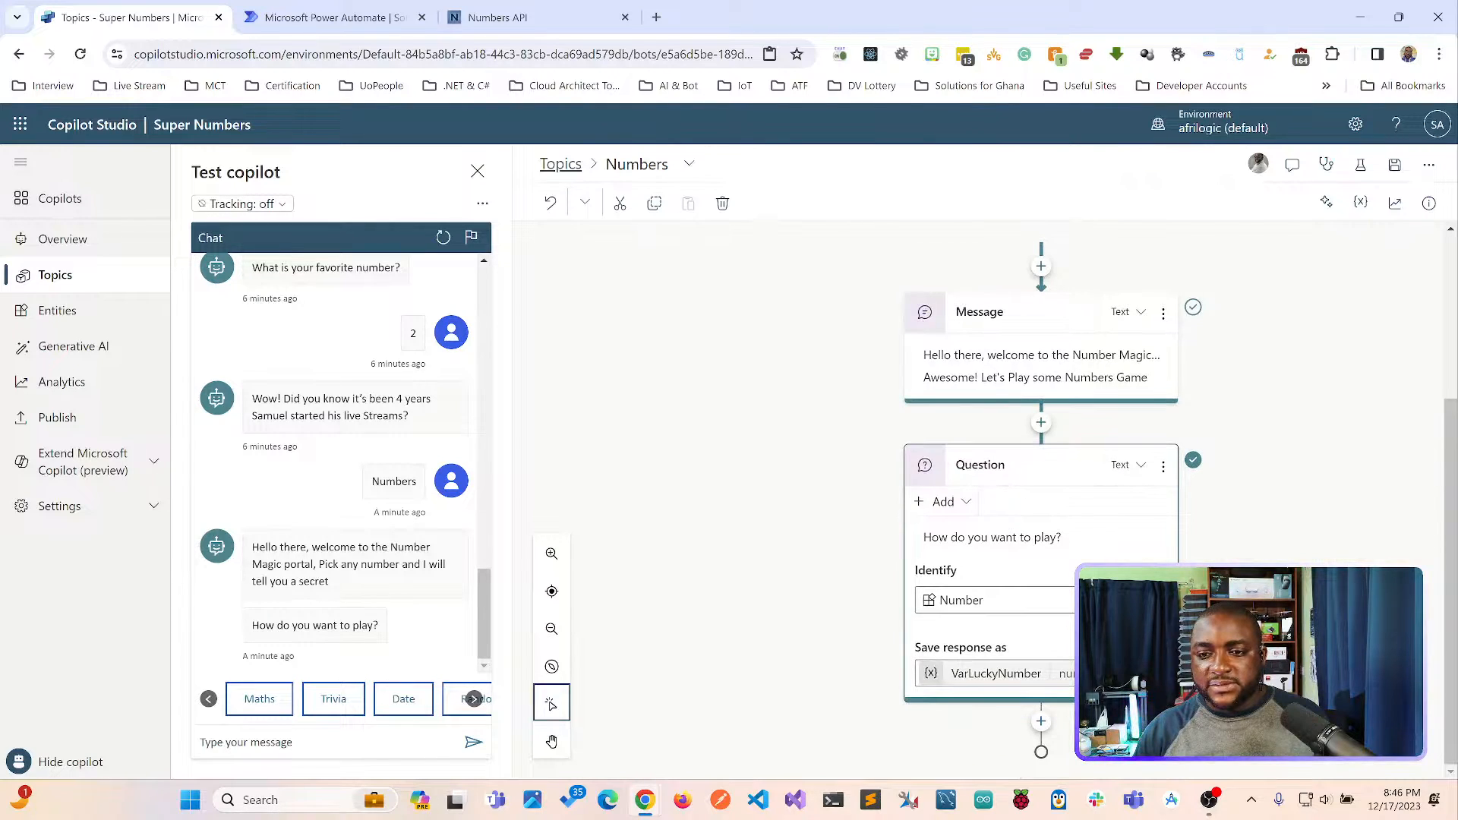
Replace the question's text with "What is your Lucky Number?" and save the Numbers topic.
{"action": "scroll", "coordinate": [1040, 486], "scroll_direction": "up", "scroll_amount": 3}
{"action": "scroll", "coordinate": [1040, 486], "scroll_direction": "down", "scroll_amount": 2}
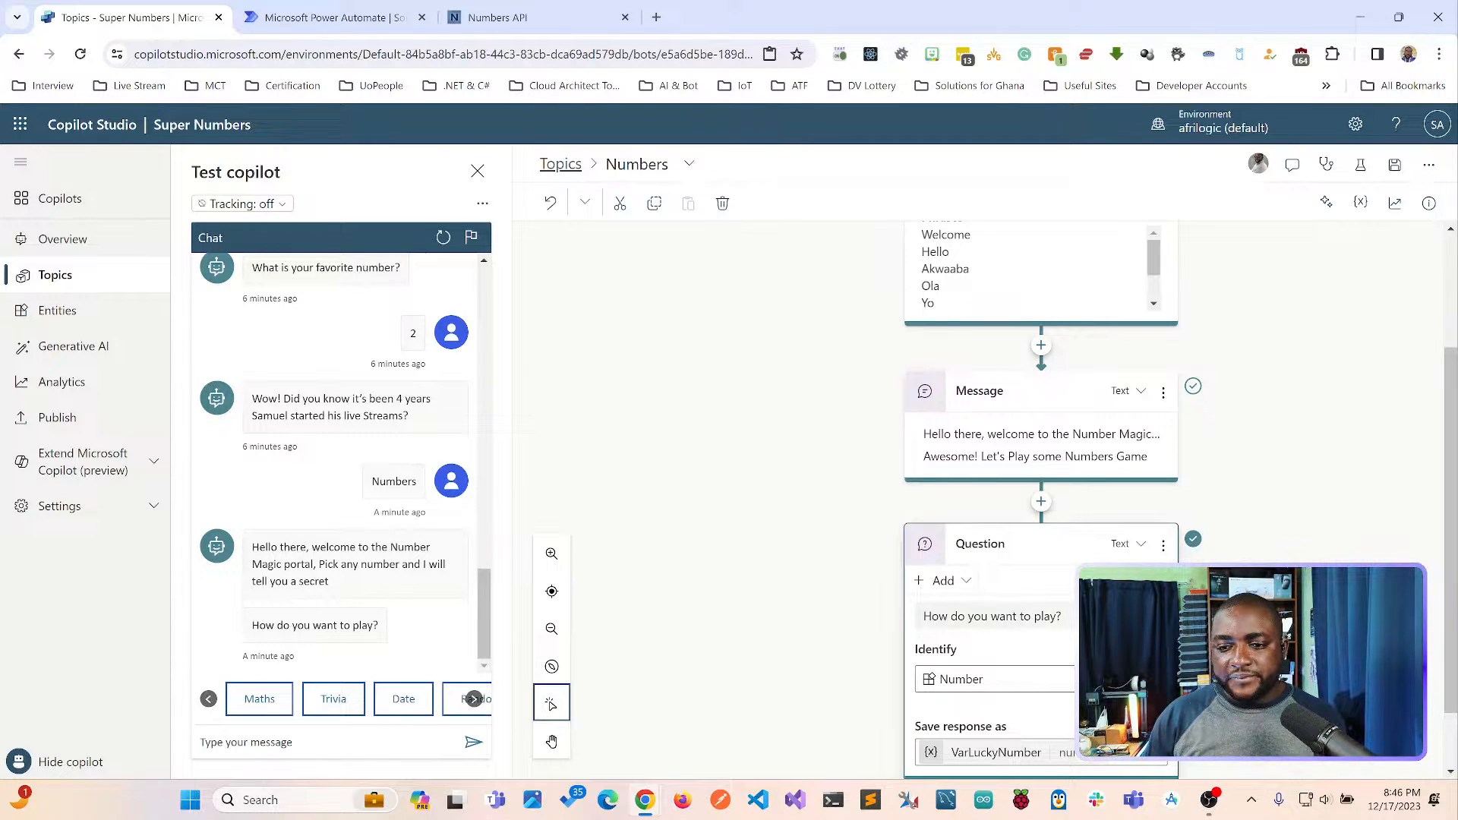
{"action": "double_click", "coordinate": [1044, 615]}
{"action": "key", "text": "ctrl+a"}
{"action": "type", "text": "WHats"}
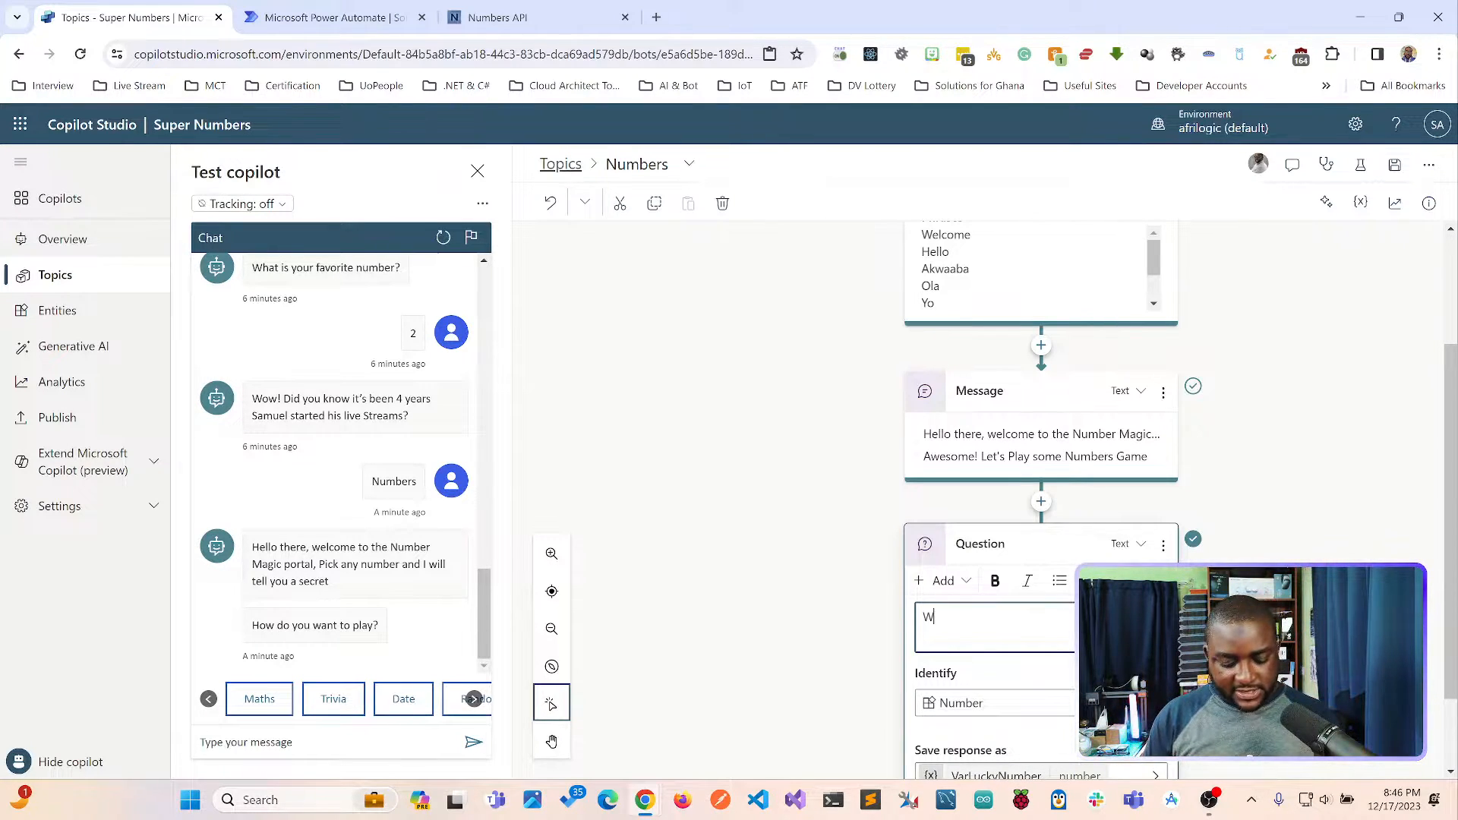
{"action": "key", "text": "BackSpace"}
{"action": "key", "text": "BackSpace"}
{"action": "key", "text": "BackSpace"}
{"action": "key", "text": "BackSpace"}
{"action": "key", "text": "BackSpace"}
{"action": "type", "text": "hat "}
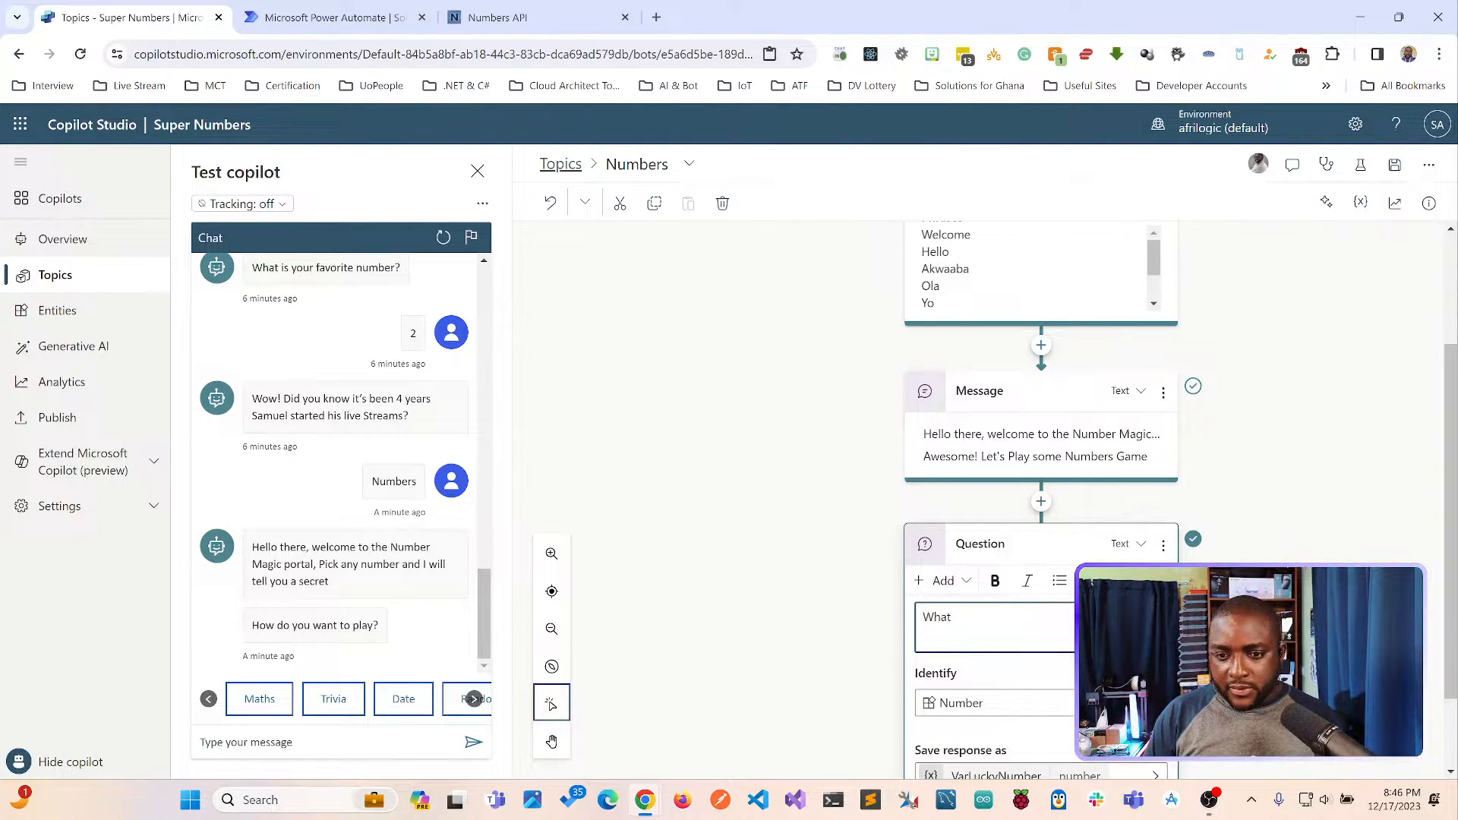
{"action": "type", "text": "is your favou"}
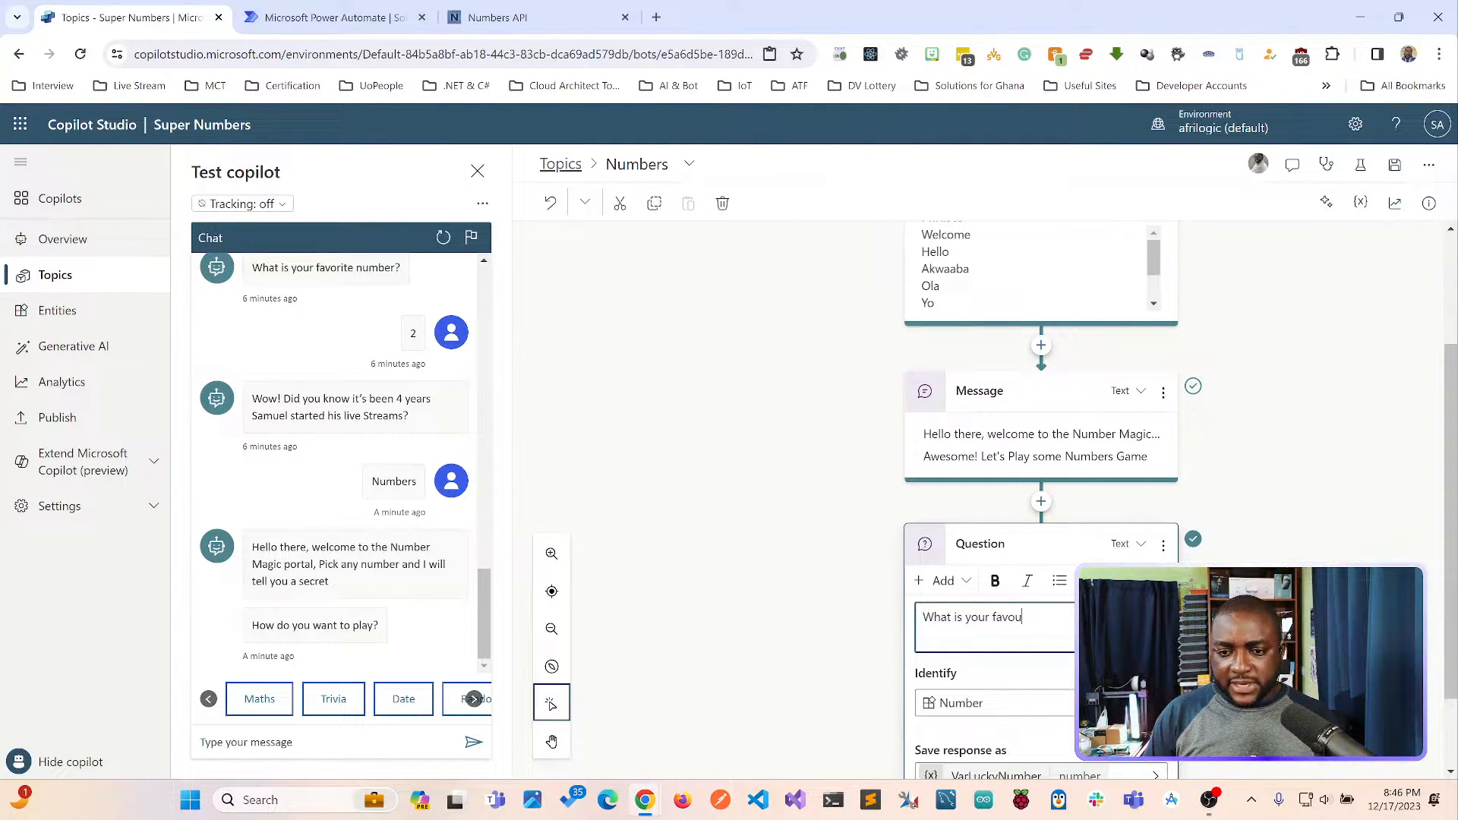
{"action": "key", "text": "BackSpace"}
{"action": "key", "text": "BackSpace"}
{"action": "key", "text": "BackSpace"}
{"action": "key", "text": "BackSpace"}
{"action": "key", "text": "BackSpace"}
{"action": "type", "text": "Luck"}
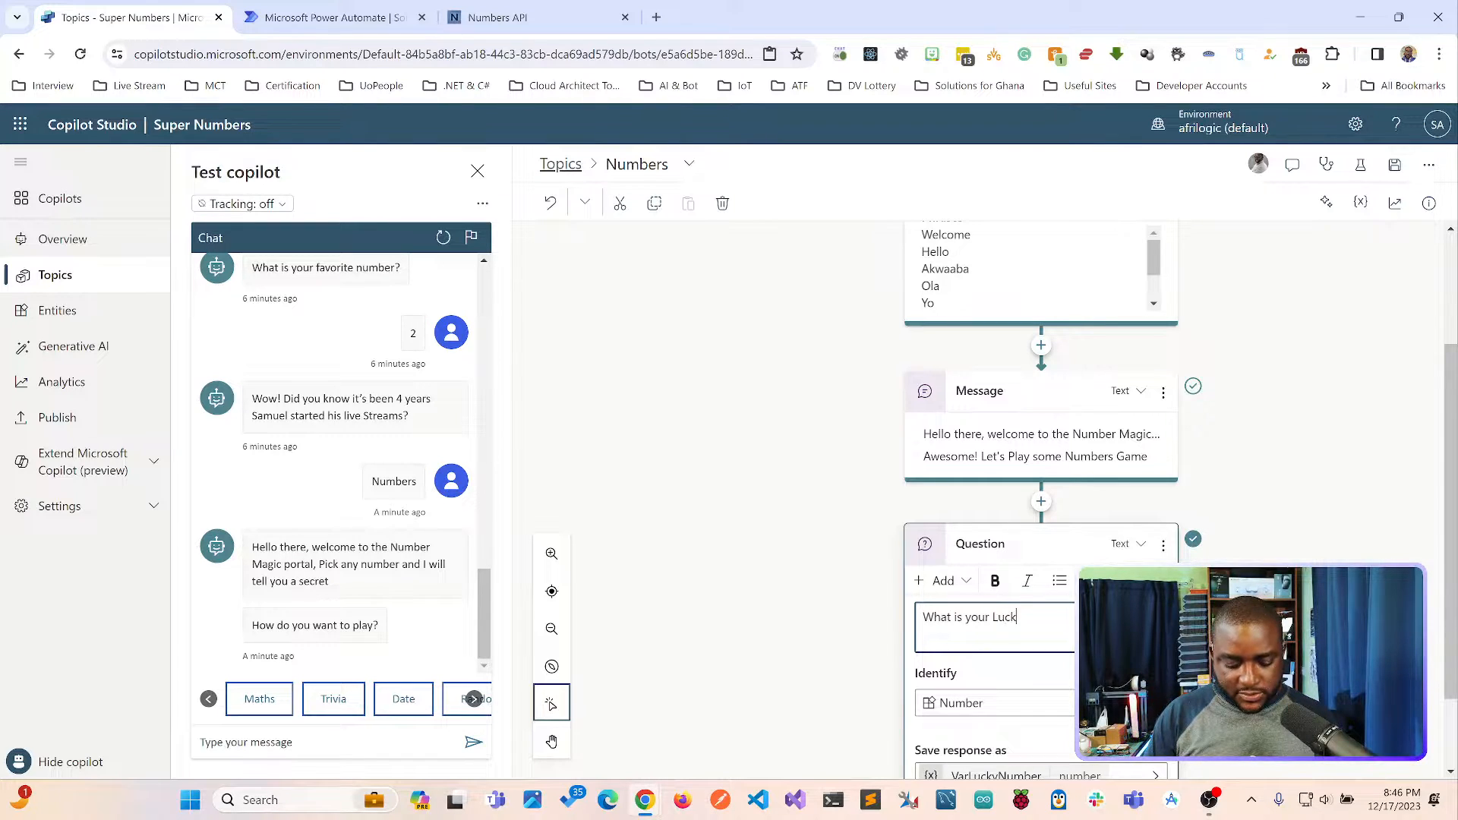
{"action": "type", "text": "y Number?"}
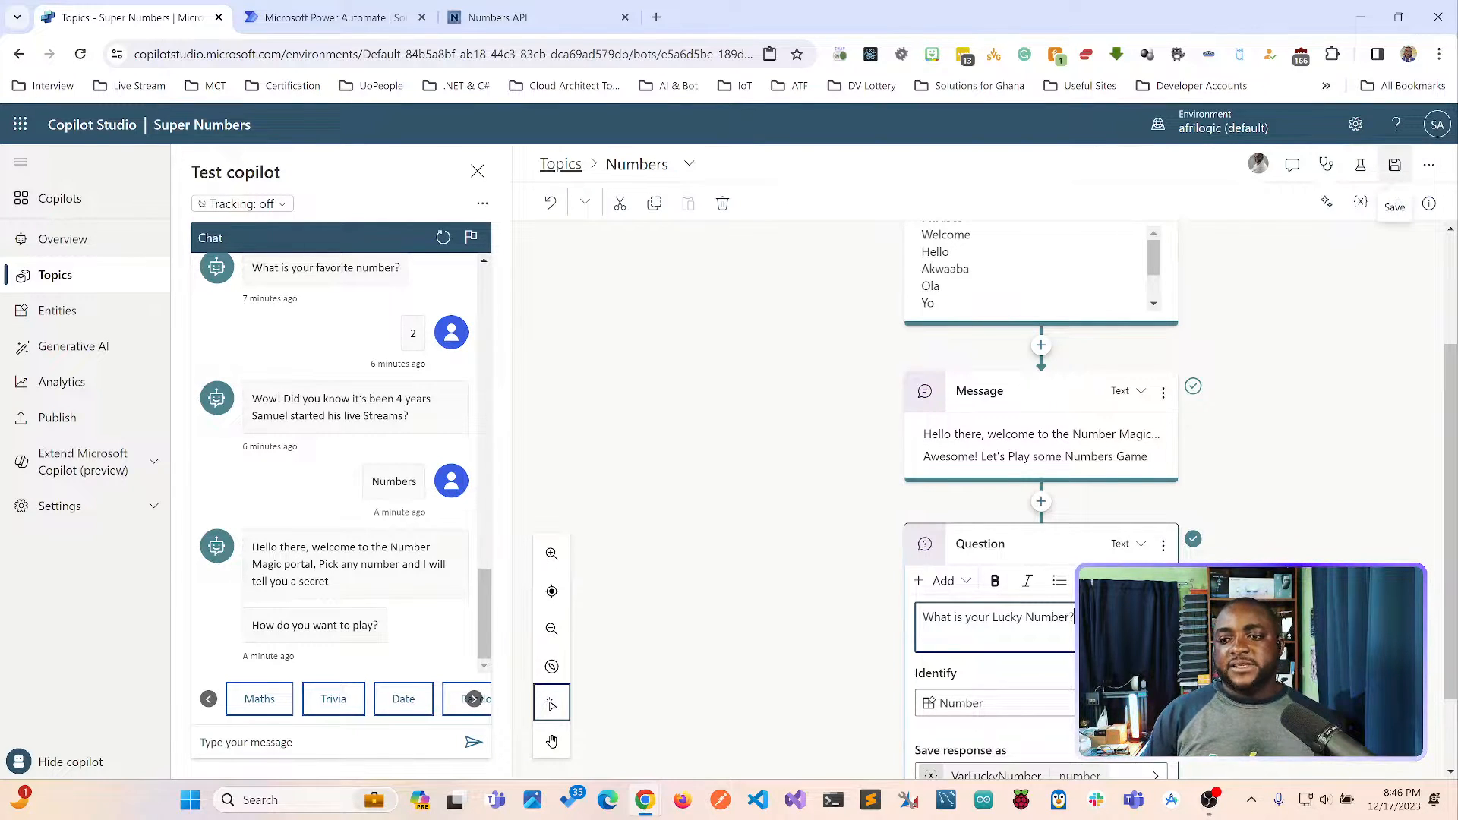
{"action": "left_click", "coordinate": [1394, 165]}
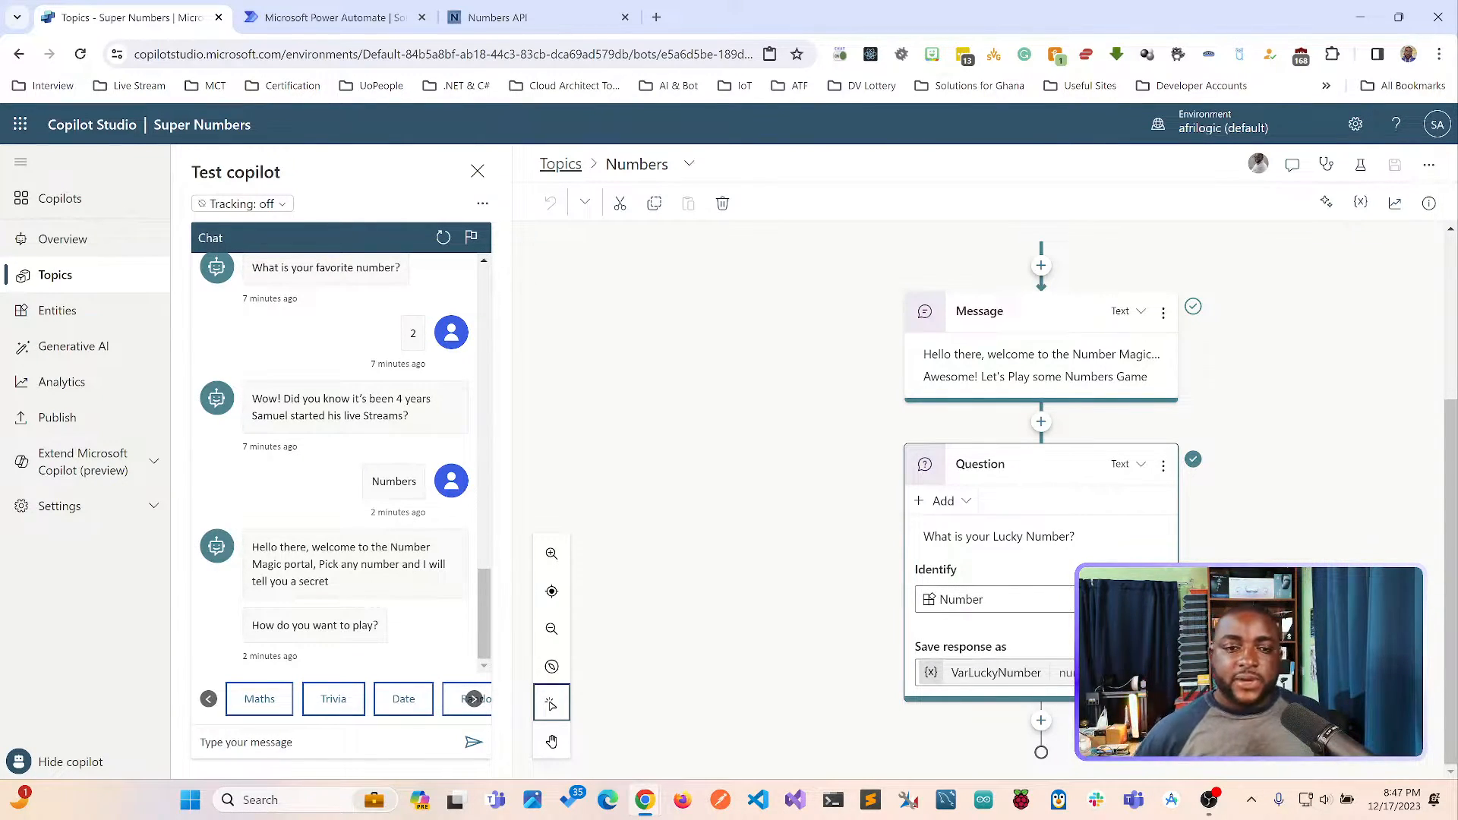
Open the selection of actions that can be called after the lucky number question.
{"action": "left_click", "coordinate": [1040, 720]}
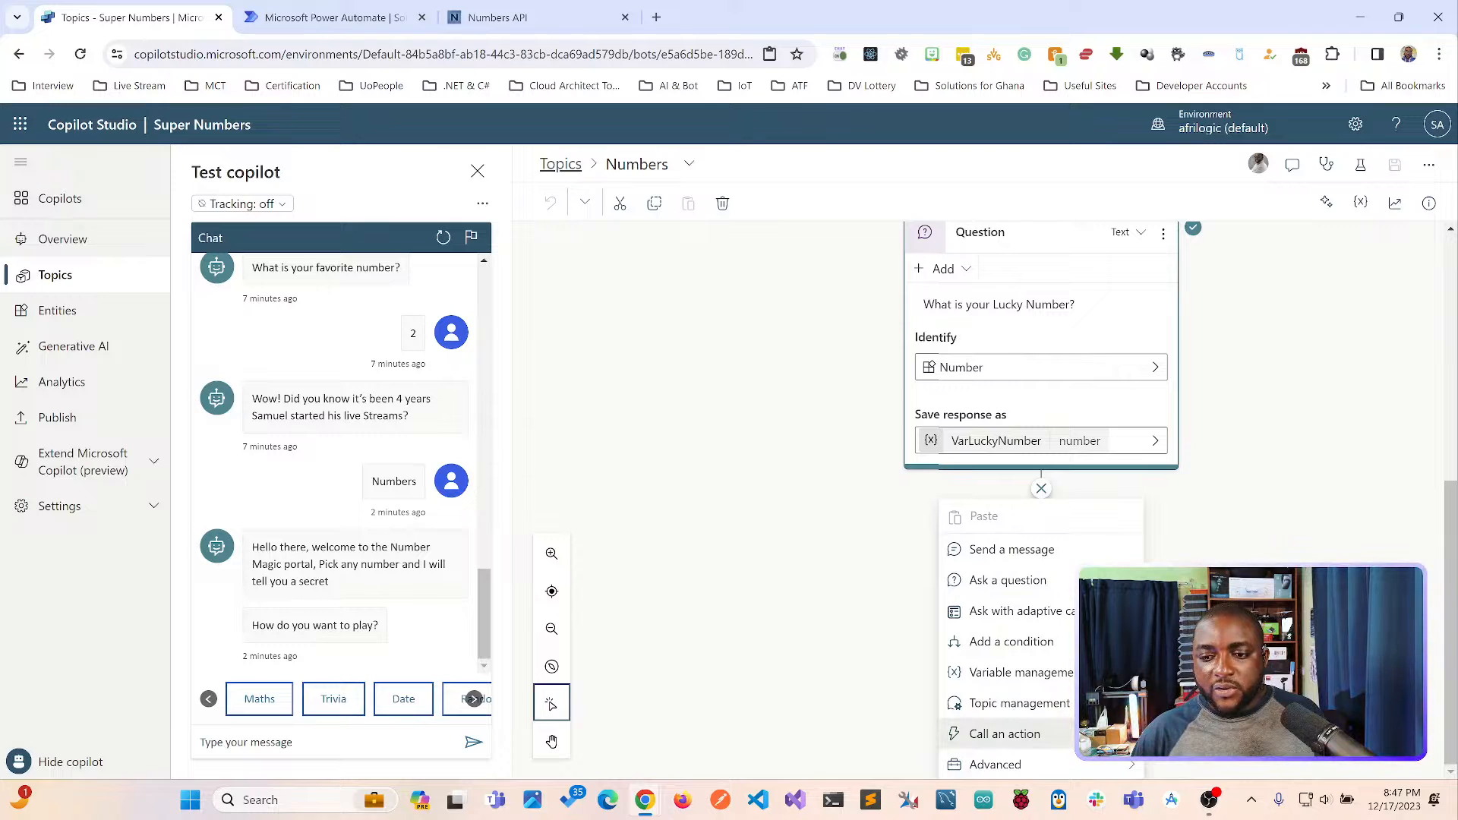
{"action": "left_click", "coordinate": [1005, 733]}
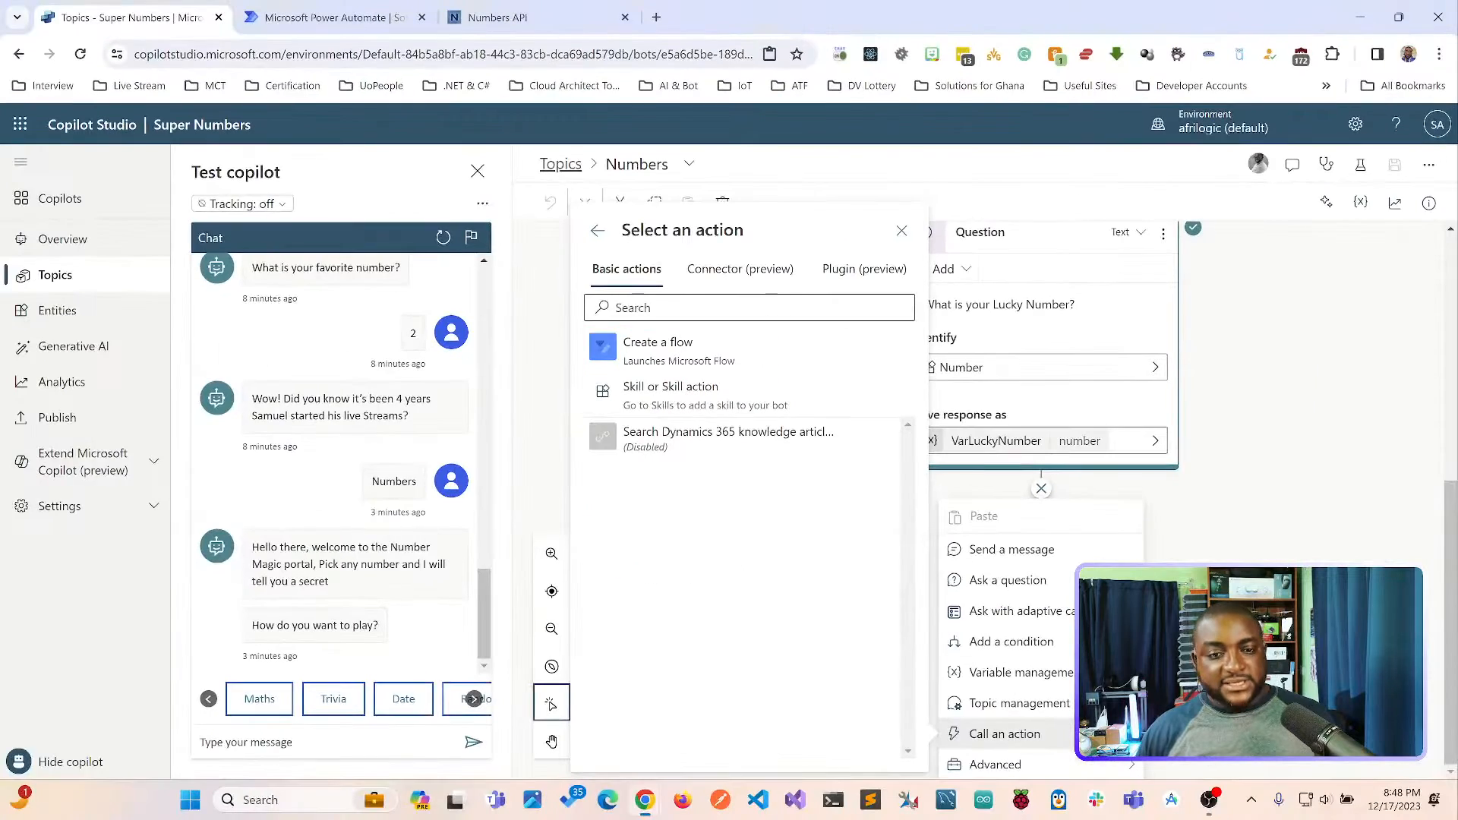
Switch to Power Automate and start a new automated cloud flow in the Default Solution.
{"action": "left_click", "coordinate": [334, 18]}
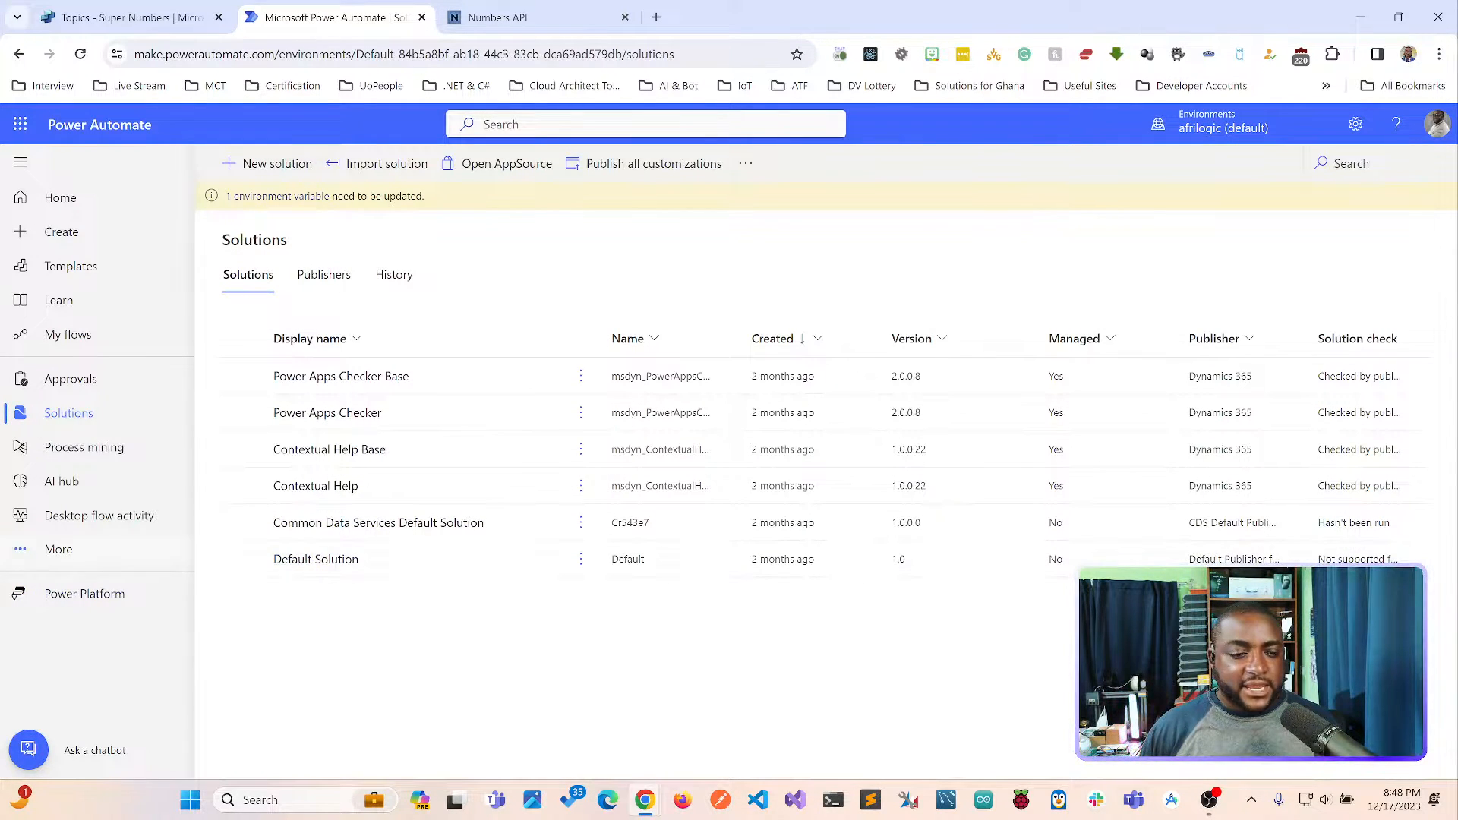
{"action": "left_click", "coordinate": [316, 559]}
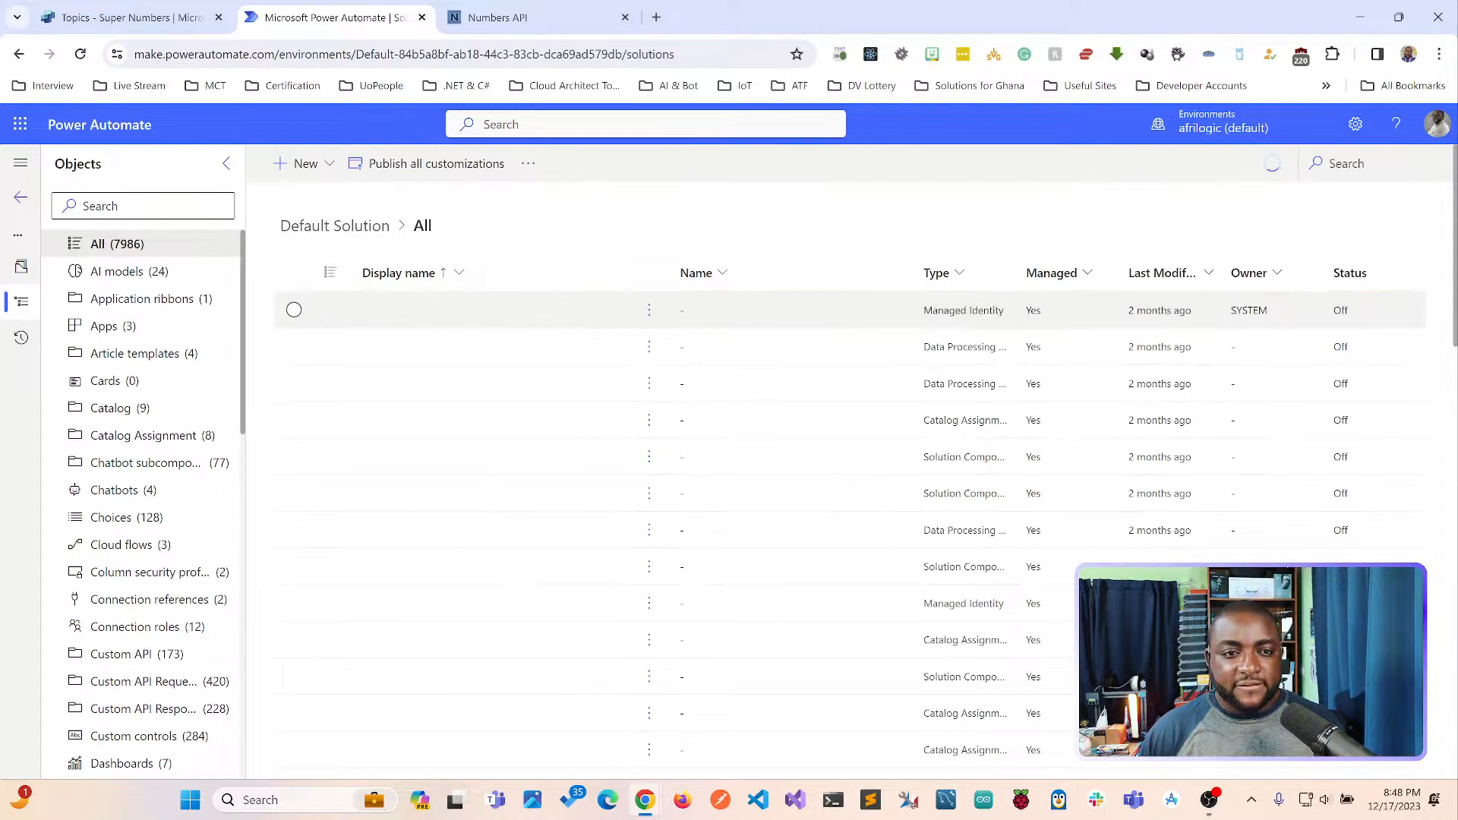
{"action": "left_click", "coordinate": [302, 163]}
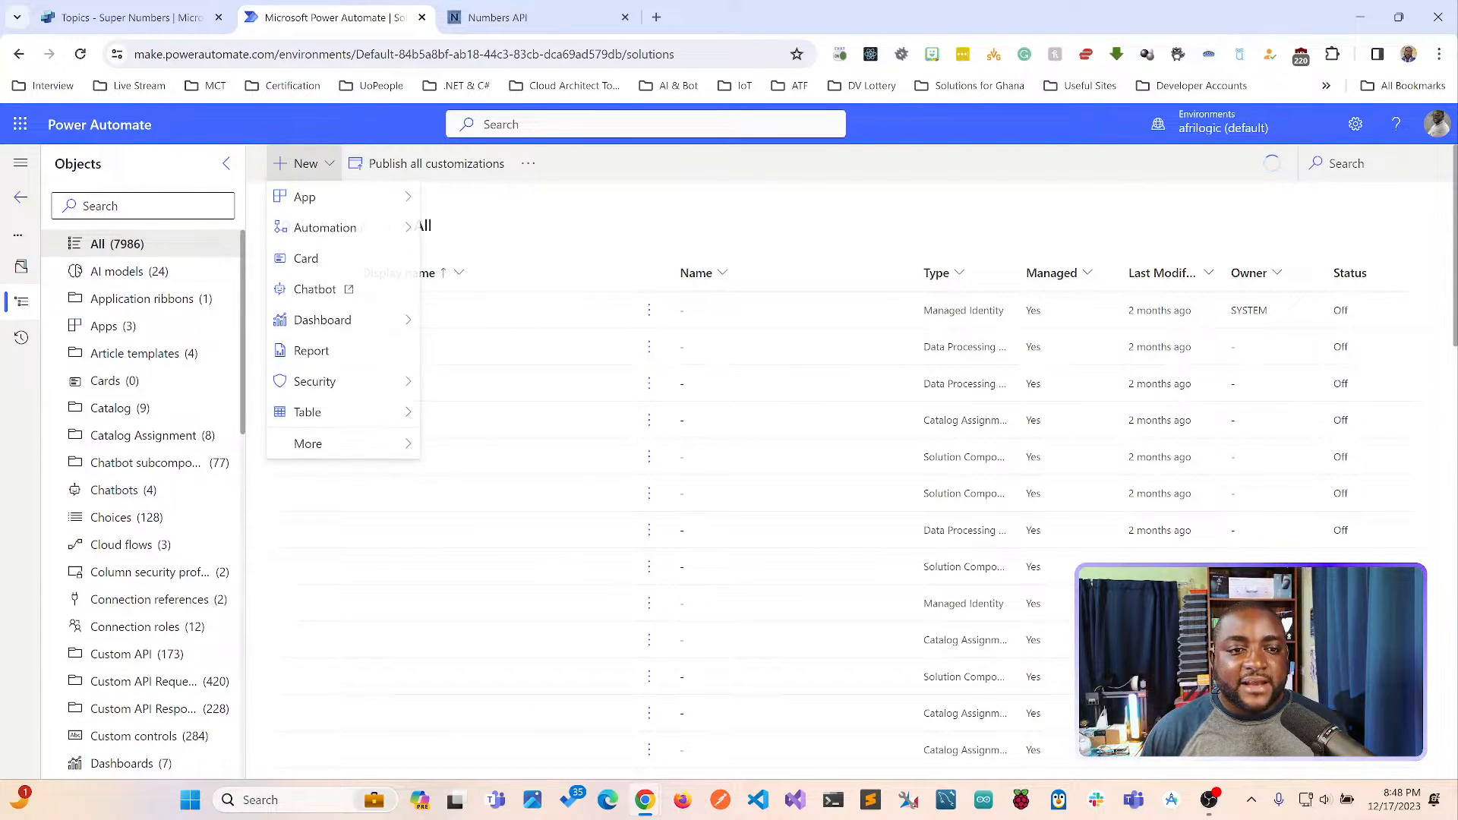
{"action": "mouse_move", "coordinate": [334, 228]}
{"action": "mouse_move", "coordinate": [486, 229]}
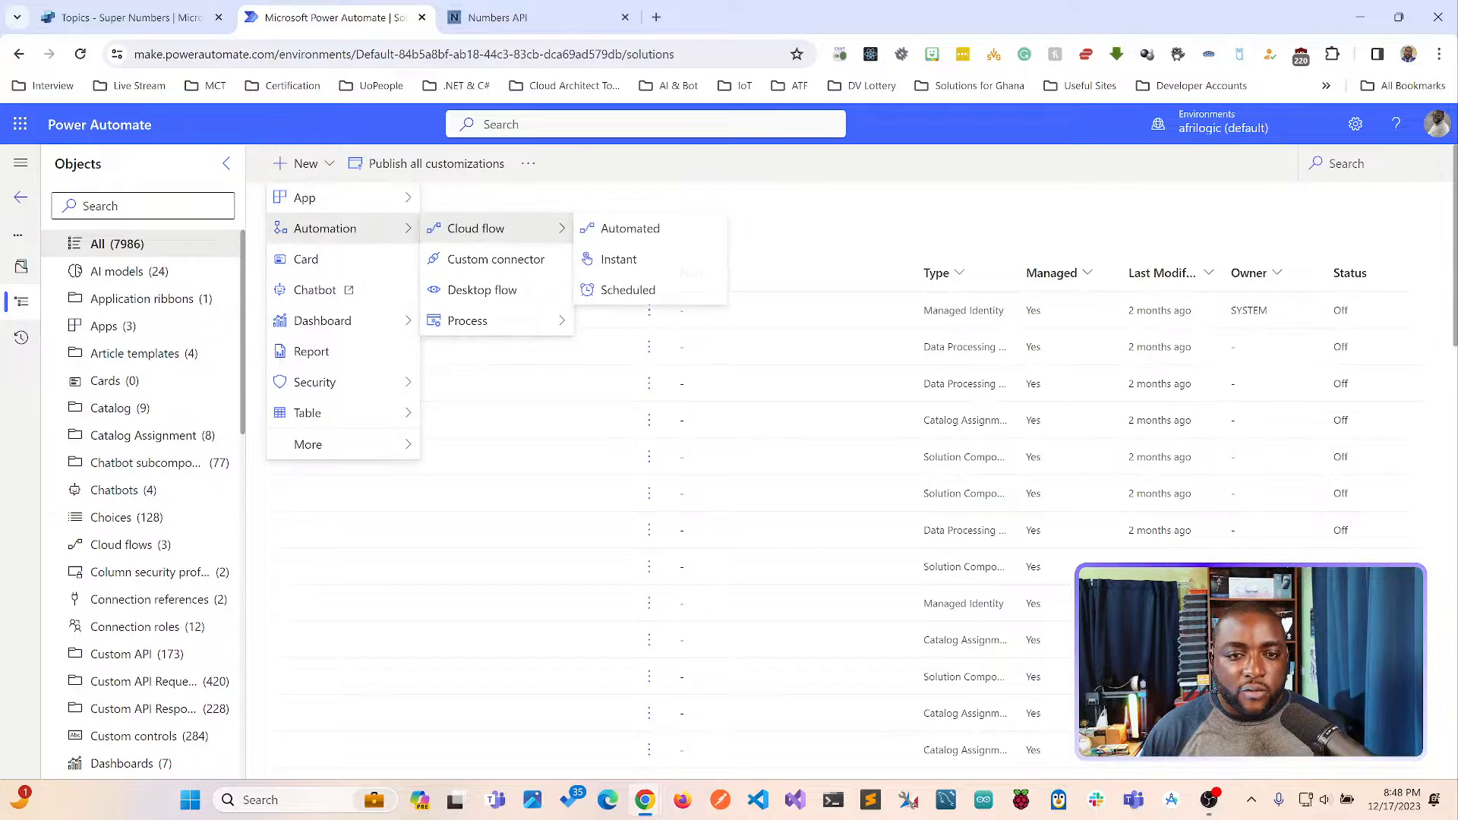
{"action": "left_click", "coordinate": [630, 228]}
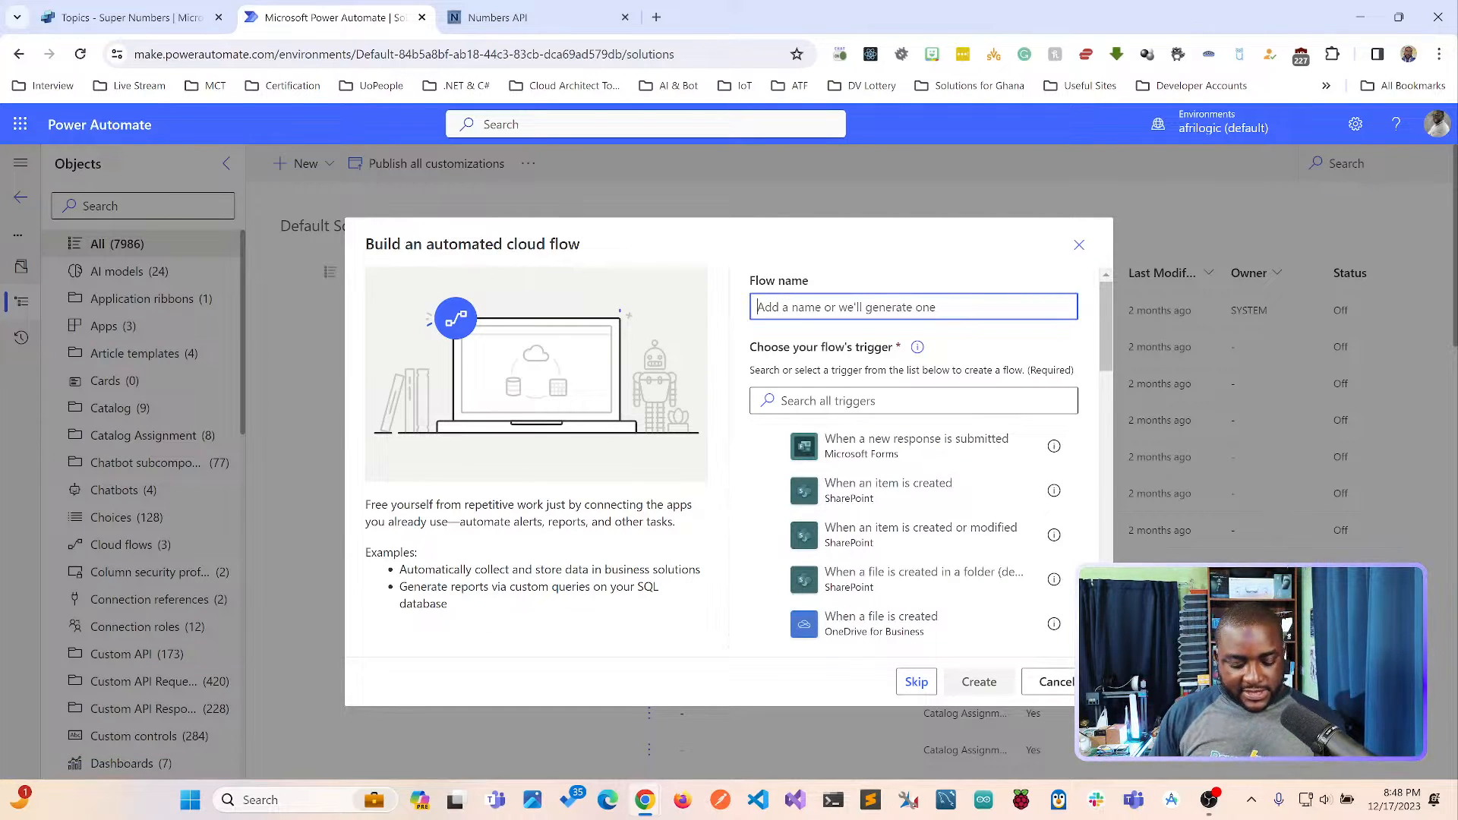
Name the automated cloud flow "Lucky Number Agent".
{"action": "type", "text": "Copilot Studio"}
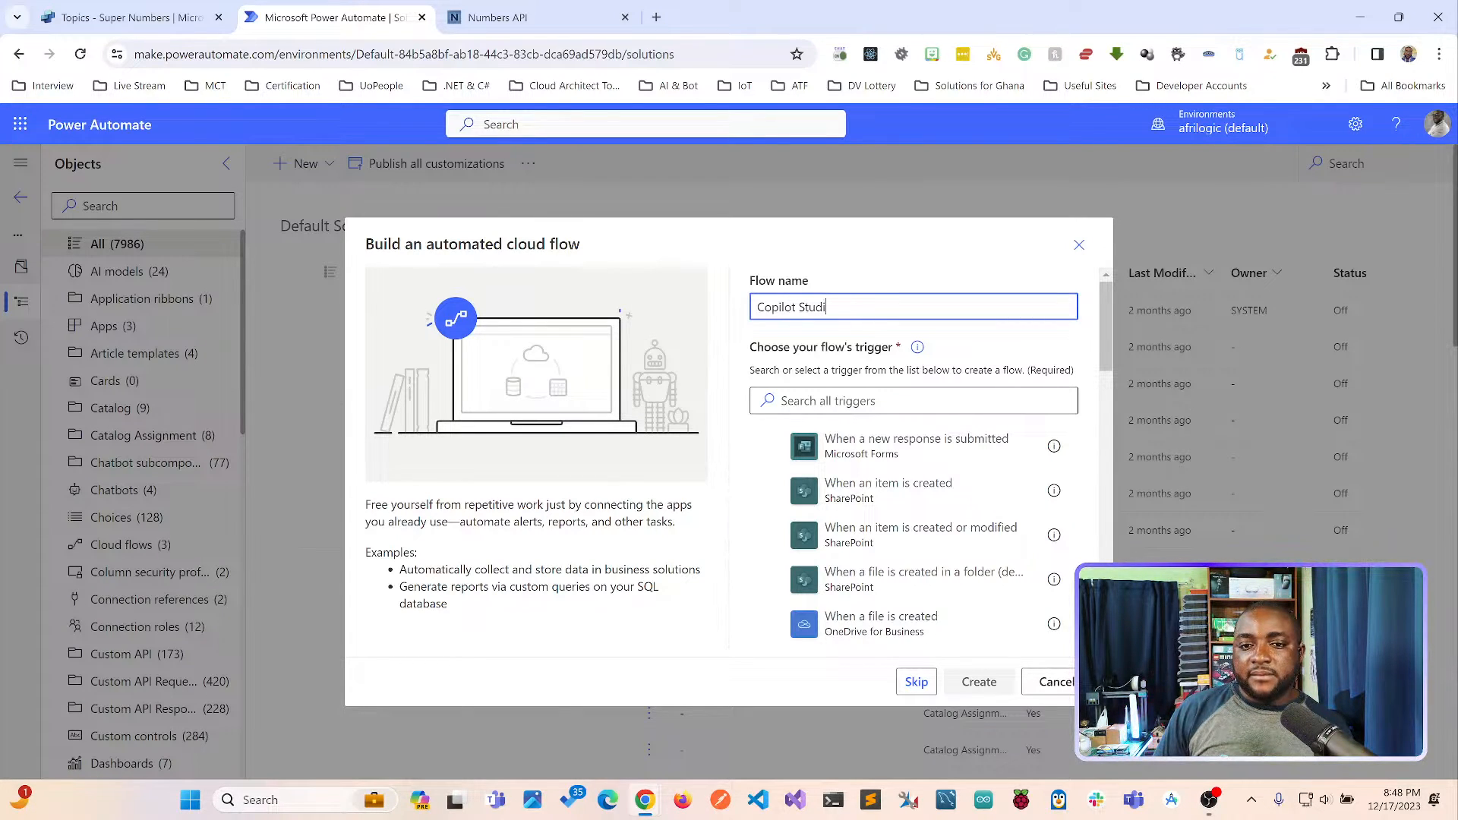
{"action": "key", "text": "BackSpace"}
{"action": "key", "text": "BackSpace"}
{"action": "key", "text": "BackSpace"}
{"action": "key", "text": "BackSpace"}
{"action": "key", "text": "BackSpace"}
{"action": "key", "text": "BackSpace"}
{"action": "key", "text": "BackSpace"}
{"action": "key", "text": "BackSpace"}
{"action": "key", "text": "BackSpace"}
{"action": "key", "text": "BackSpace"}
{"action": "key", "text": "BackSpace"}
{"action": "key", "text": "BackSpace"}
{"action": "key", "text": "BackSpace"}
{"action": "key", "text": "BackSpace"}
{"action": "type", "text": "L"}
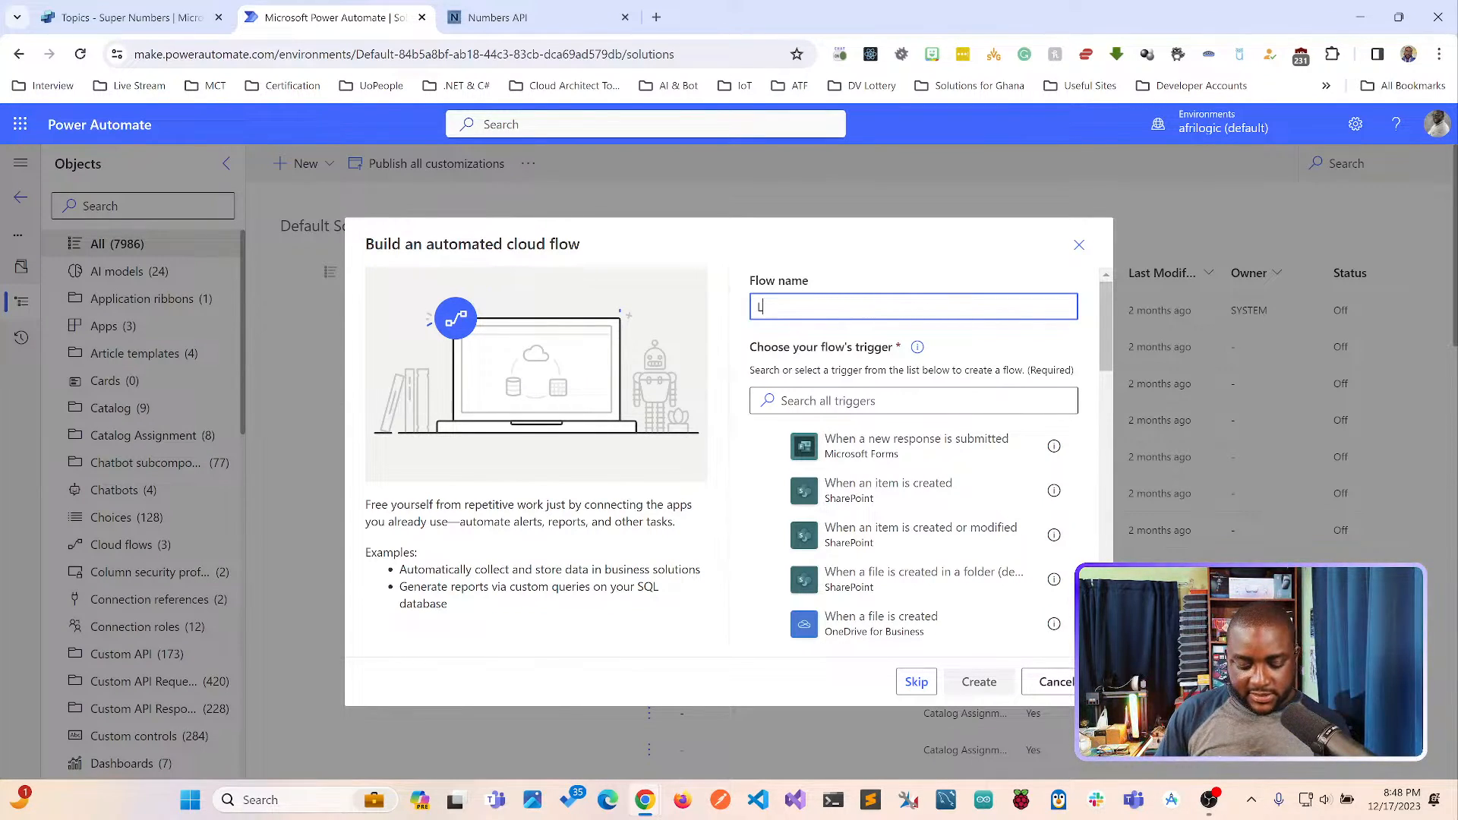
{"action": "type", "text": "ucky Number Agent"}
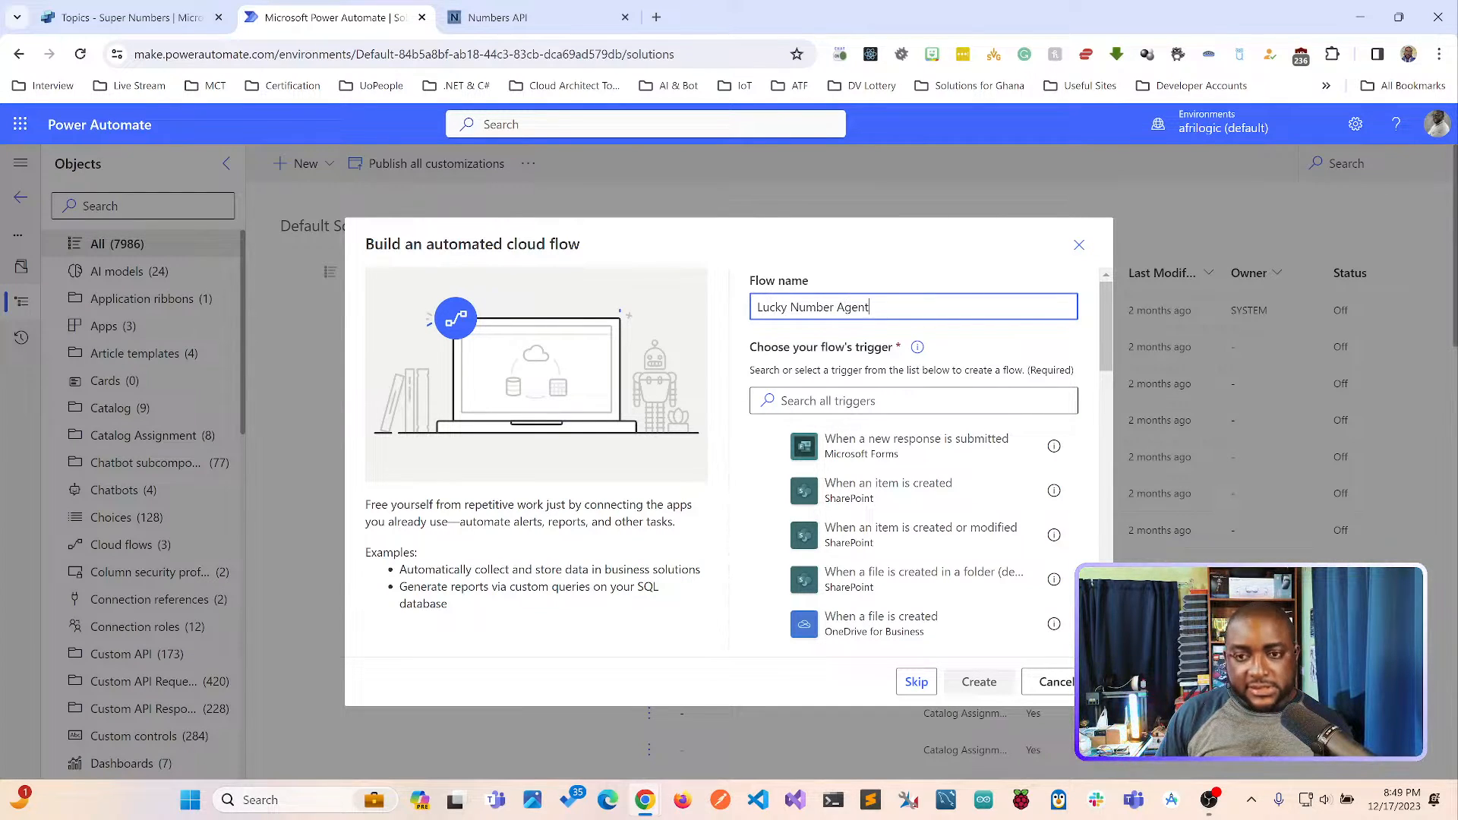
Search the flow's triggers for "Copilot Studio" and for "Virtual A".
{"action": "left_click", "coordinate": [815, 400]}
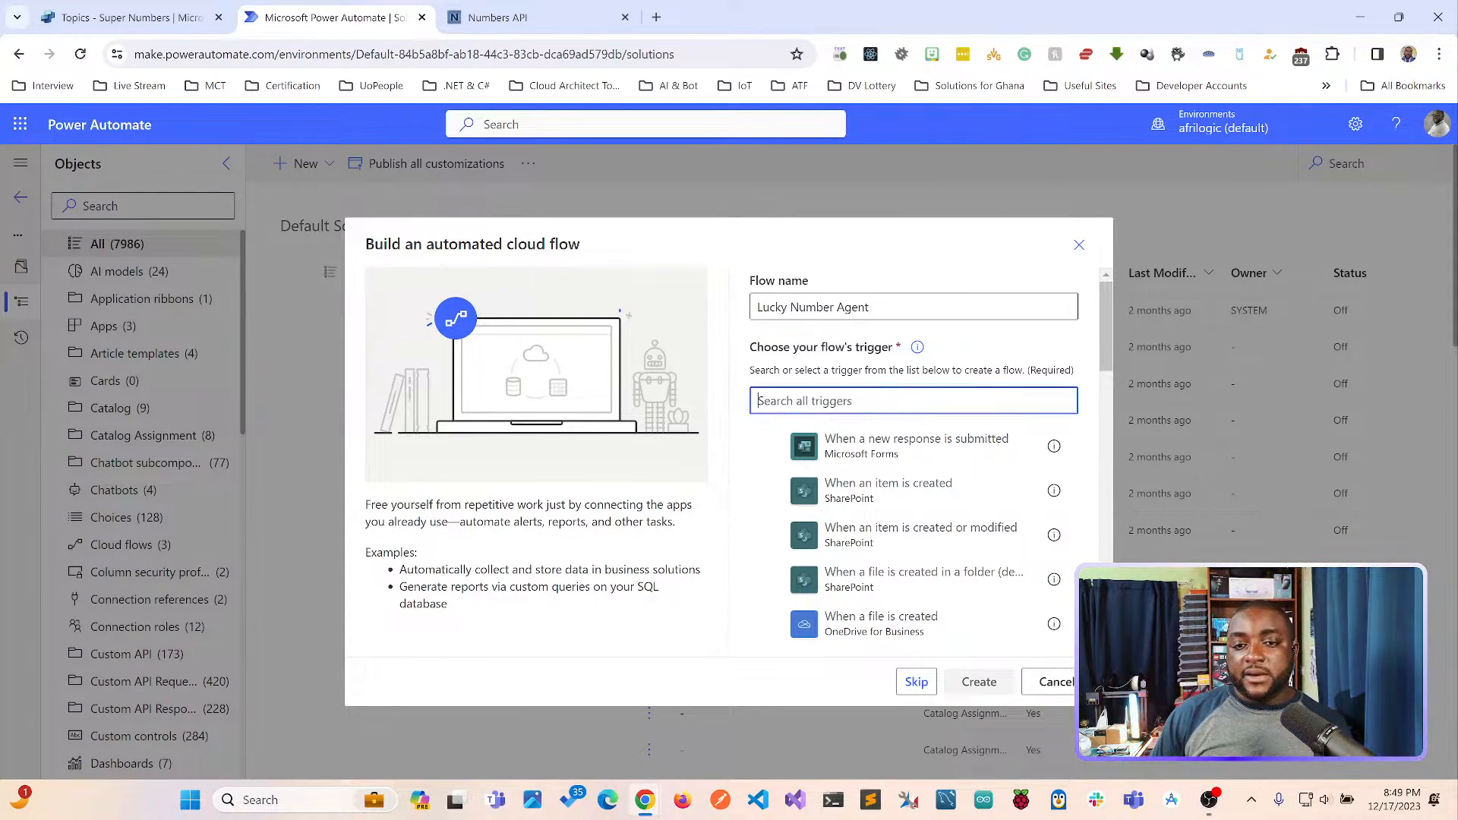
{"action": "type", "text": "Copilot S"}
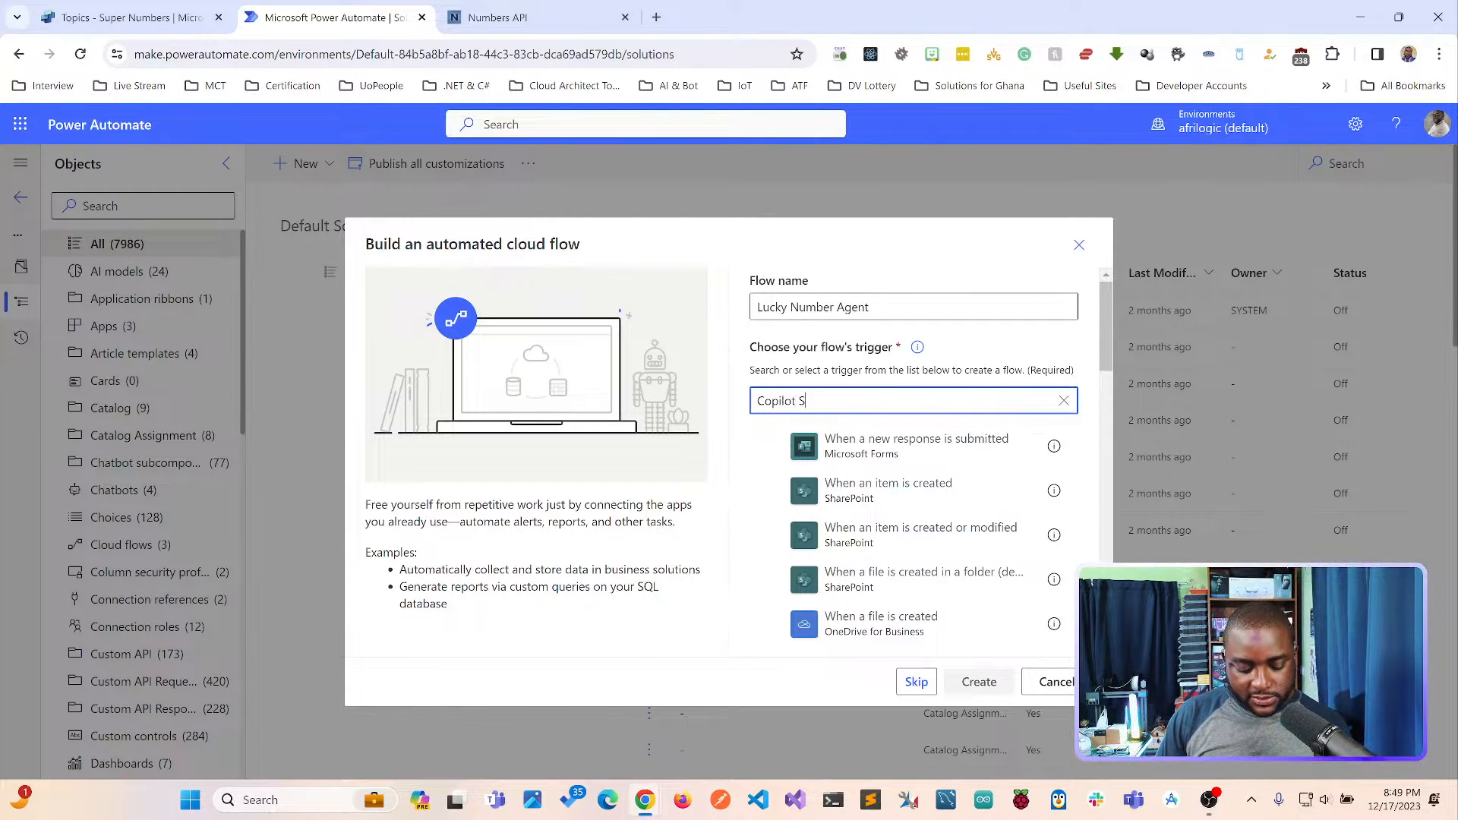
{"action": "type", "text": "tudio"}
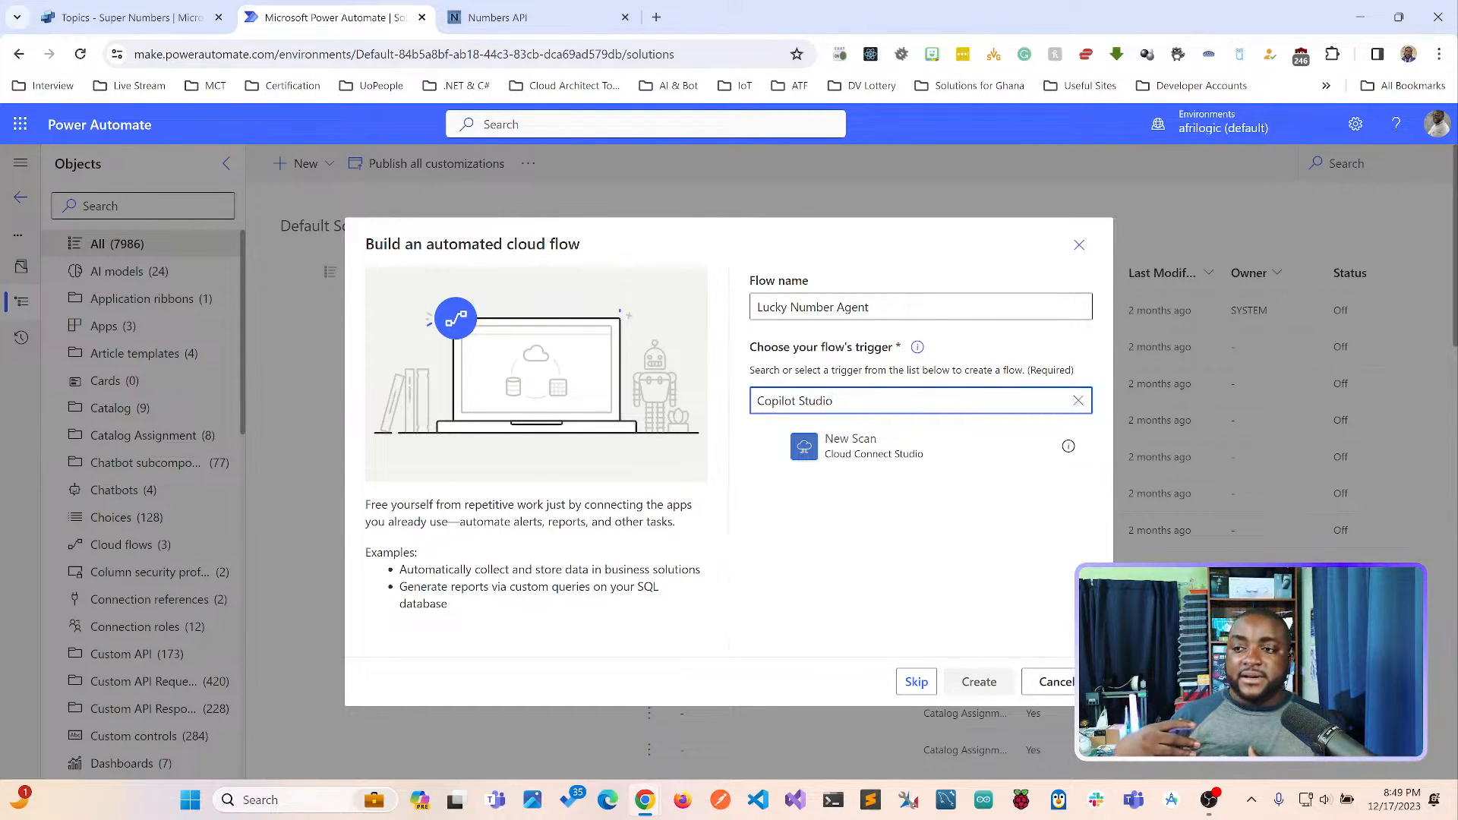
{"action": "key", "text": "ctrl+a"}
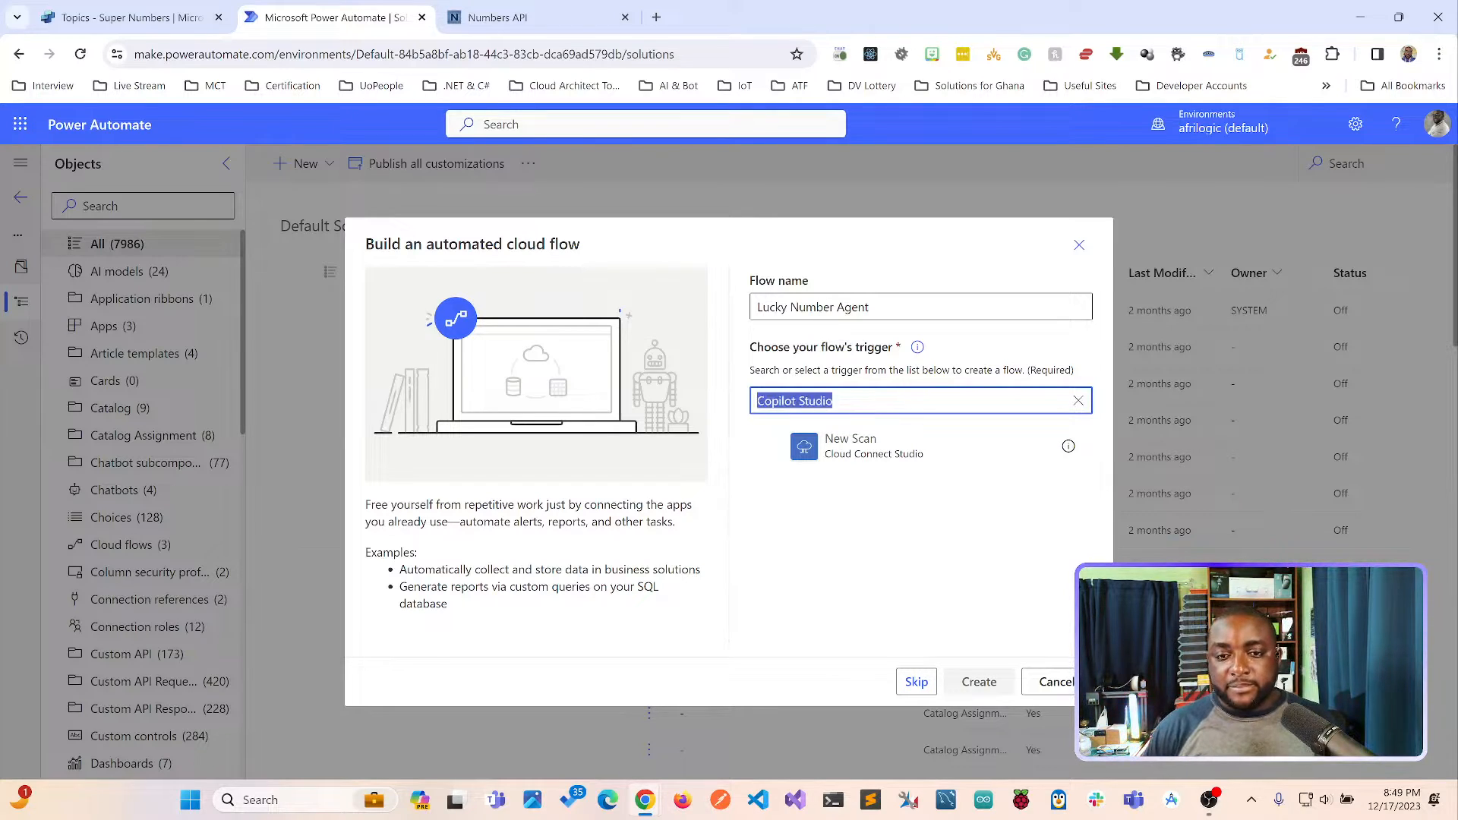
{"action": "type", "text": "Virtual A"}
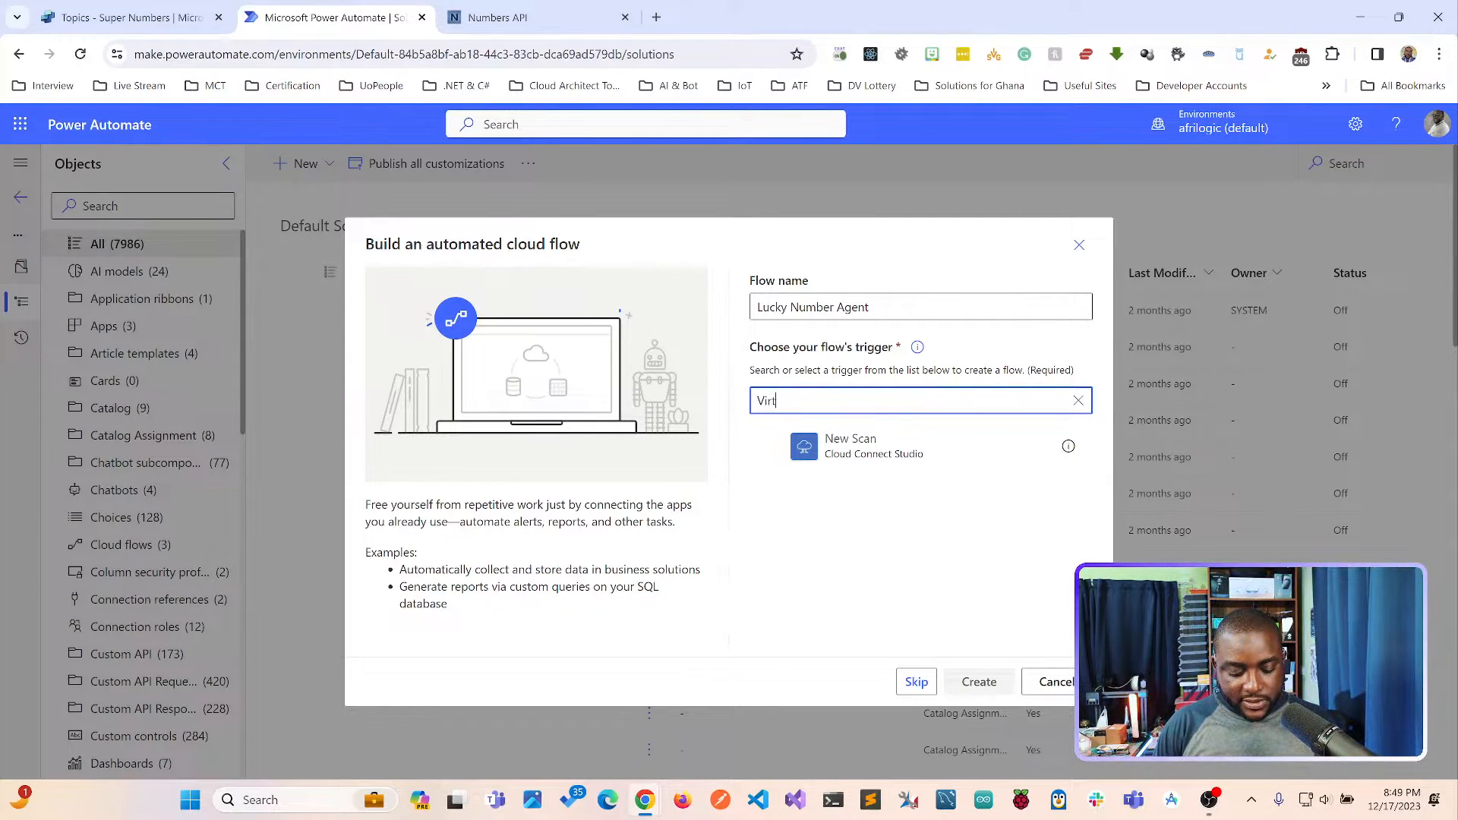
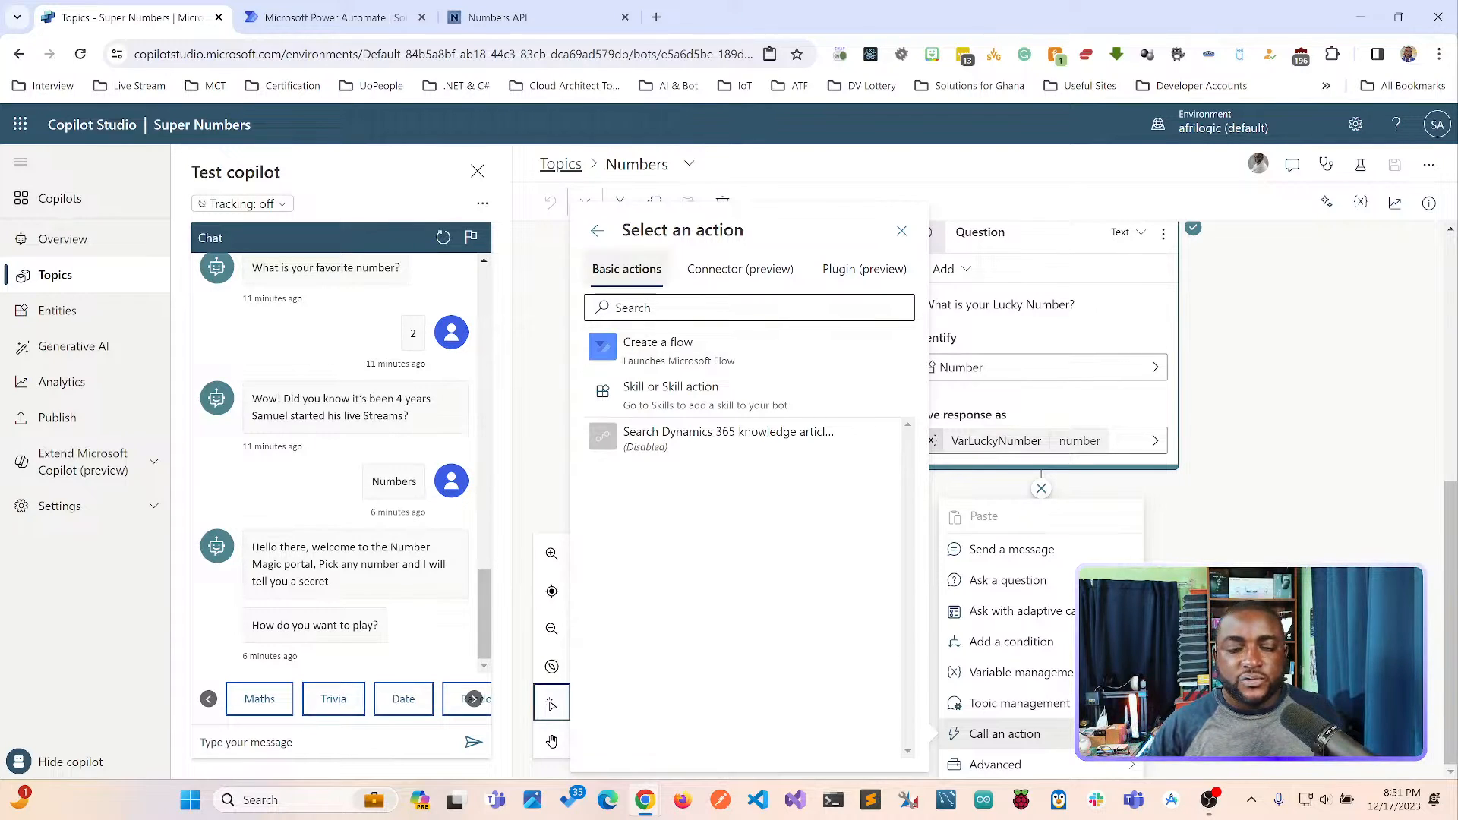
Switch to Power Automate and create the Lucky Number Agent flow with the trigger for Power Virtual Agents calling a flow.
{"action": "key", "text": "ctrl+Tab"}
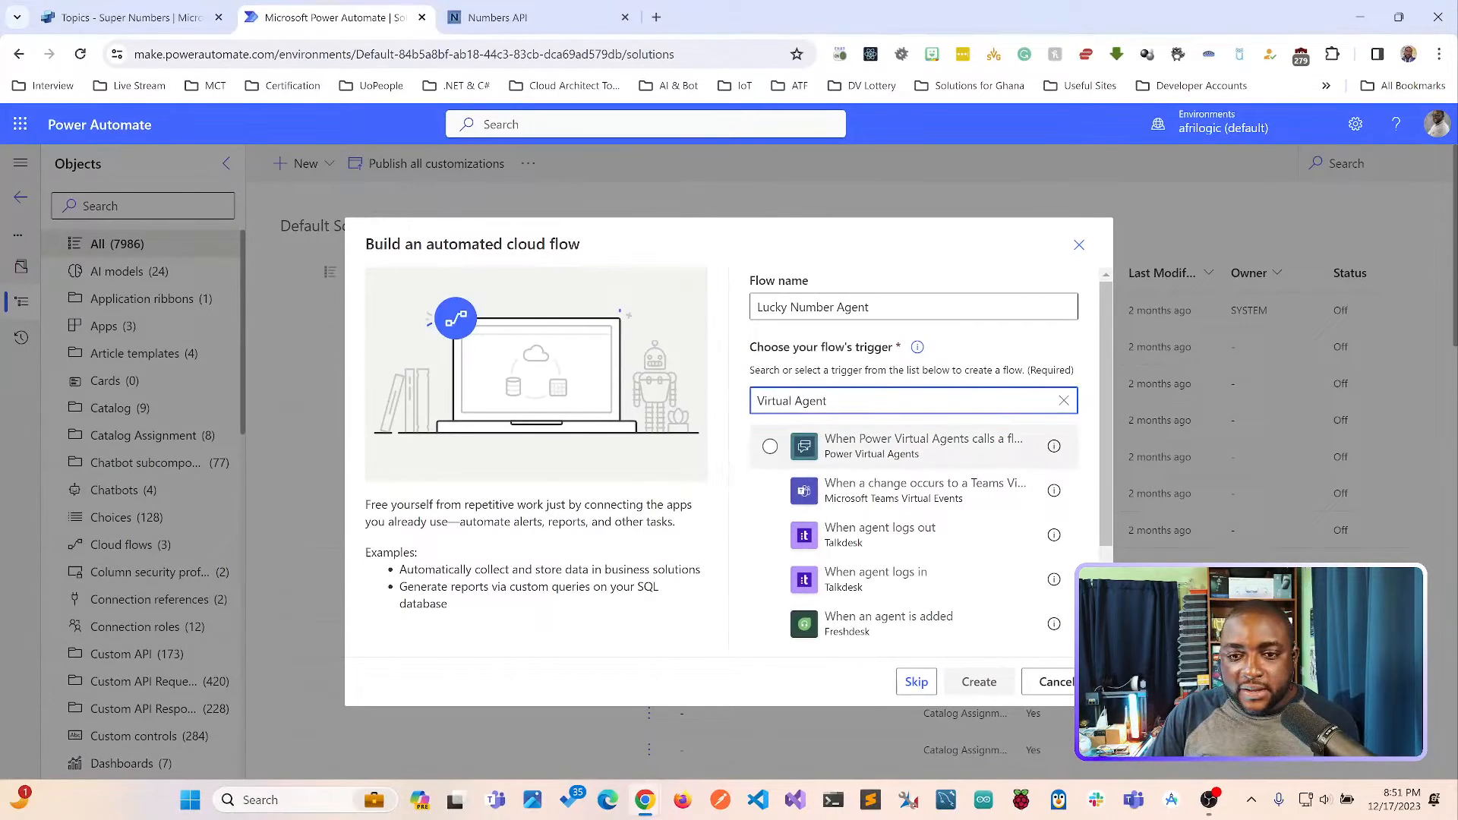
{"action": "left_click", "coordinate": [1063, 439]}
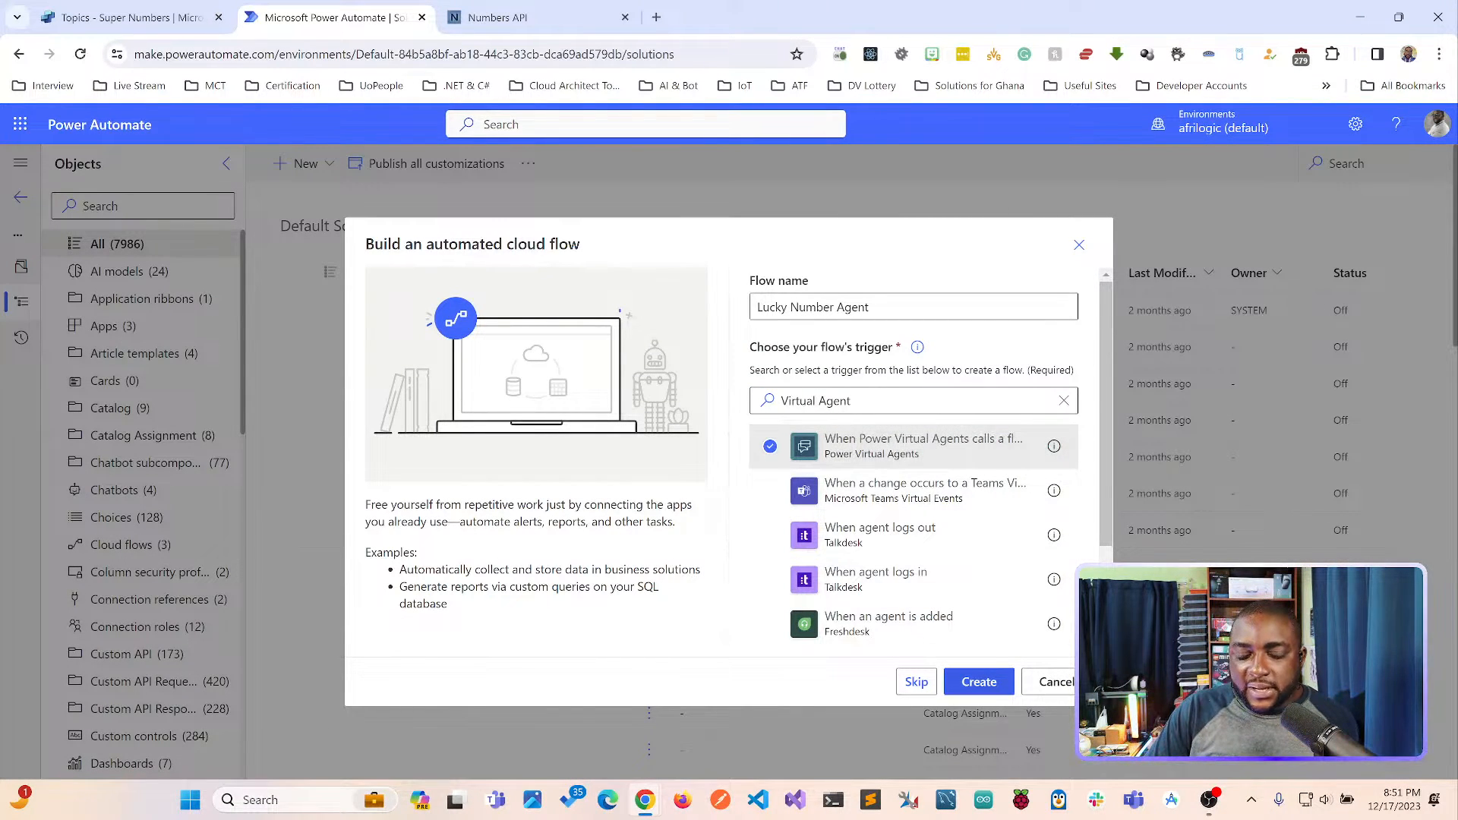
{"action": "left_click", "coordinate": [979, 682]}
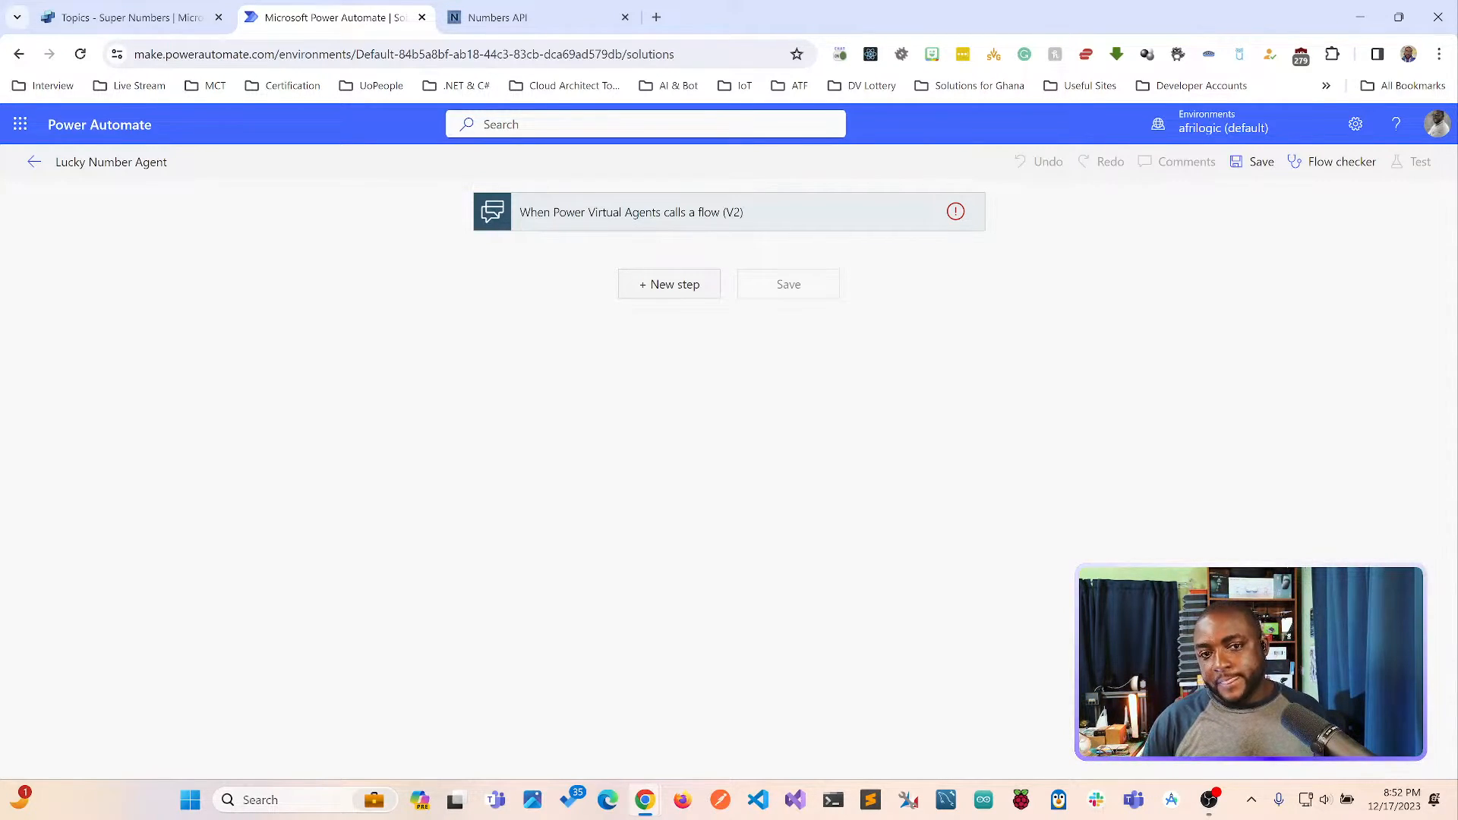
Start adding a step after the Power Virtual Agents trigger and search the operations for "http" and "request".
{"action": "left_click", "coordinate": [669, 284]}
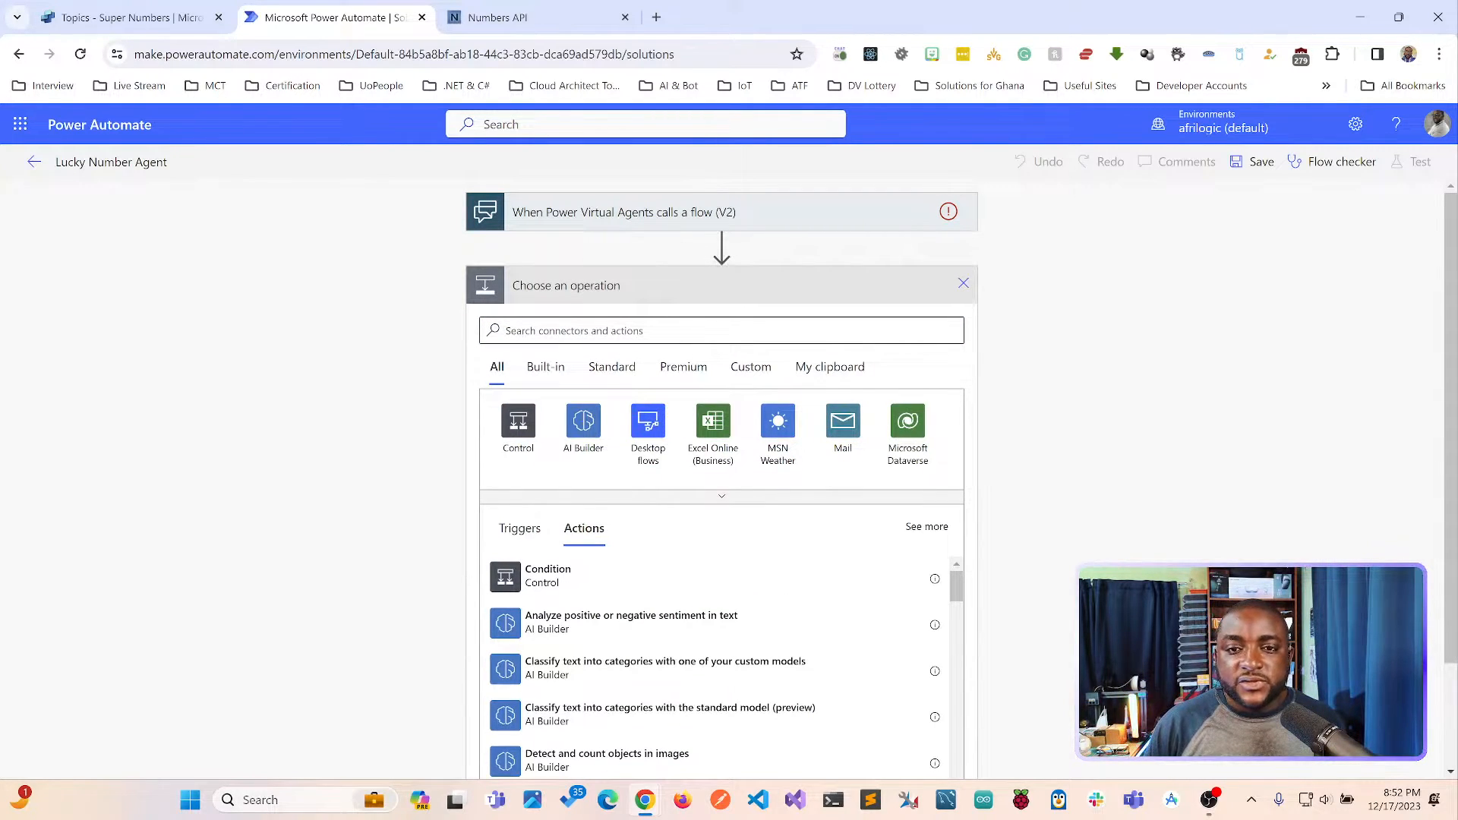
{"action": "left_click", "coordinate": [962, 284]}
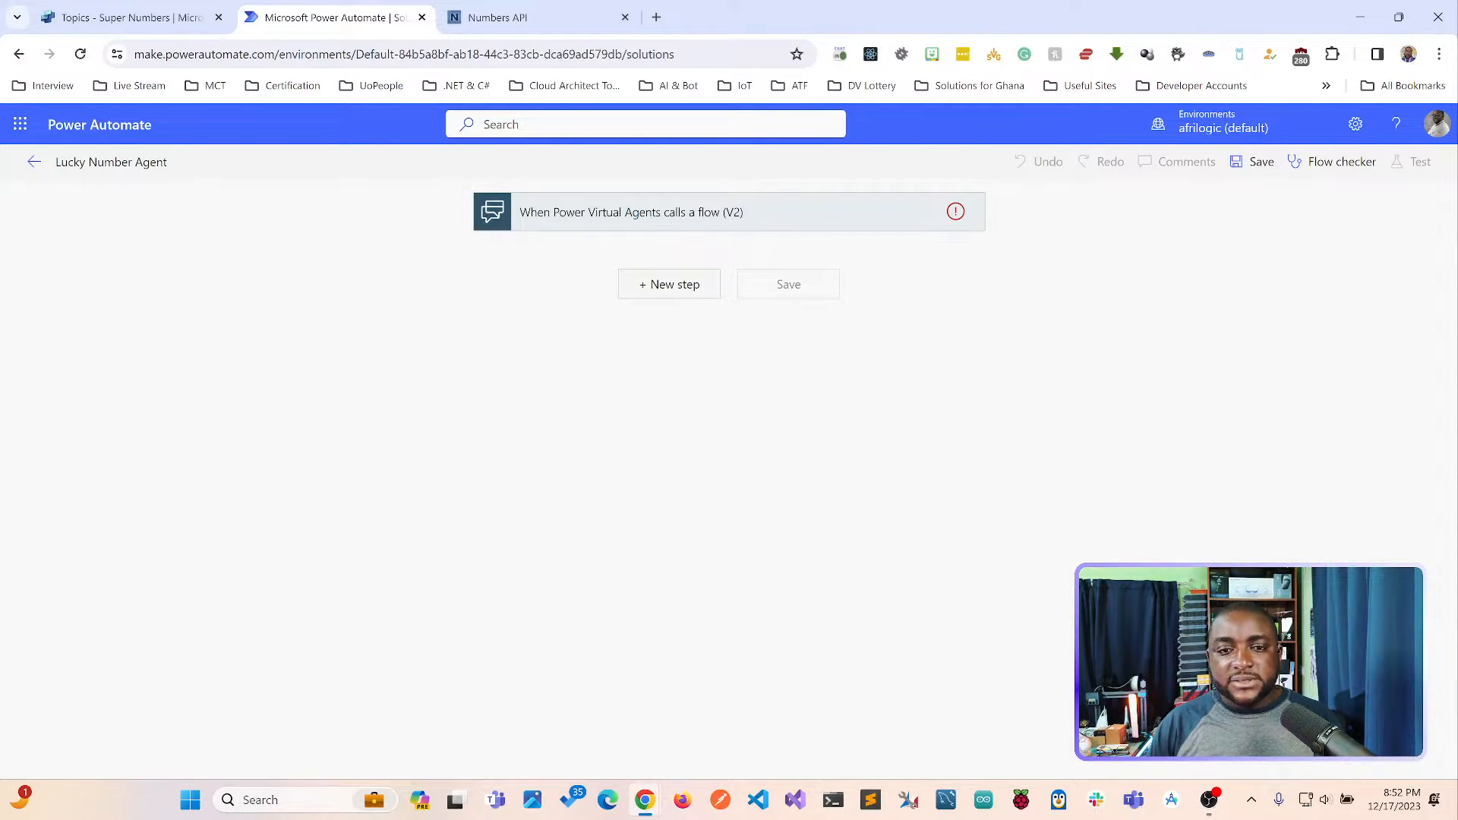
{"action": "left_click", "coordinate": [669, 284]}
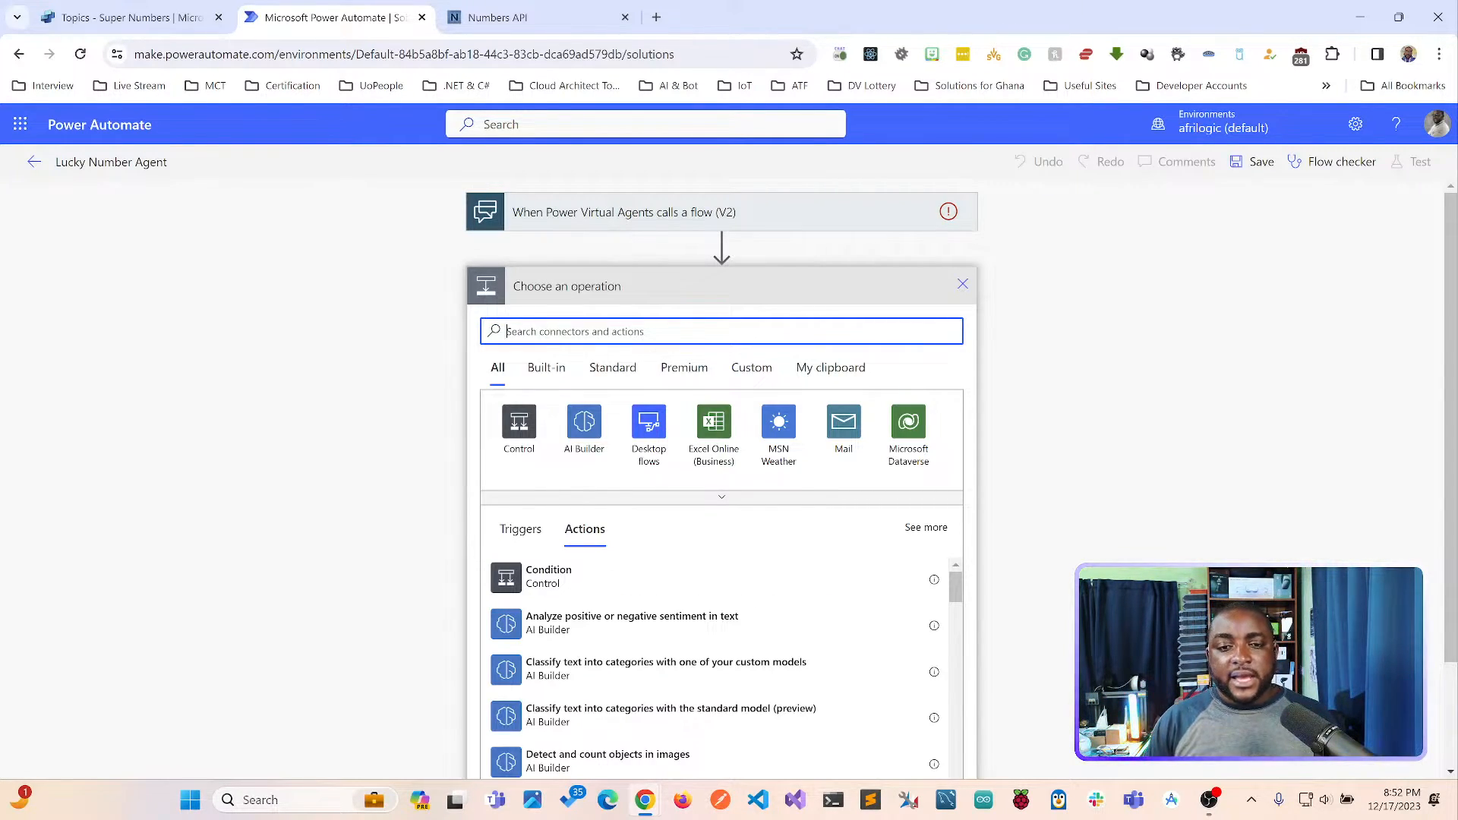
{"action": "type", "text": "http"}
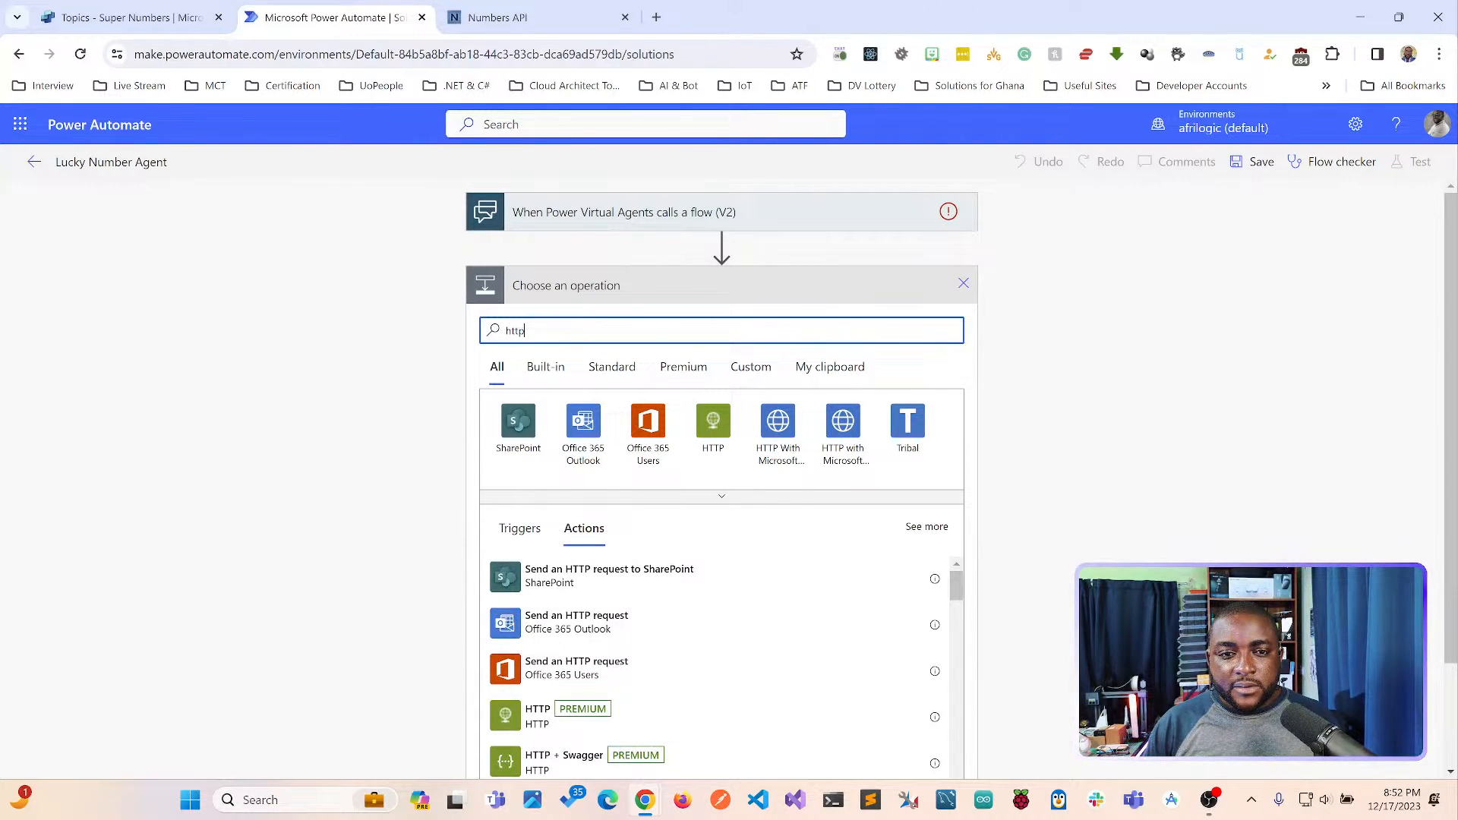
{"action": "key", "text": "ctrl+a"}
{"action": "type", "text": "request"}
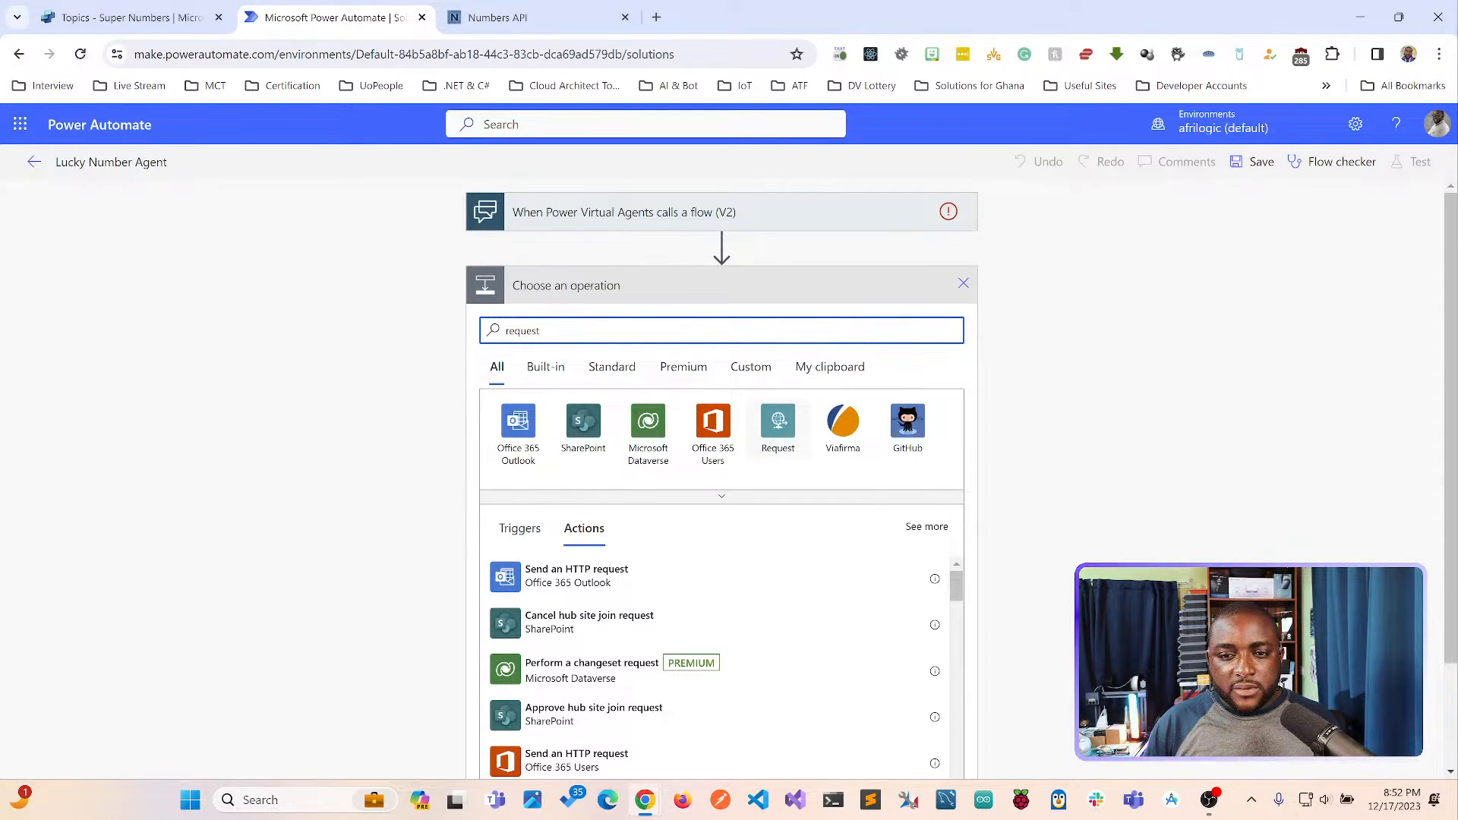
Add the Response action from the Request connector after the Power Virtual Agents trigger.
{"action": "left_click", "coordinate": [777, 422]}
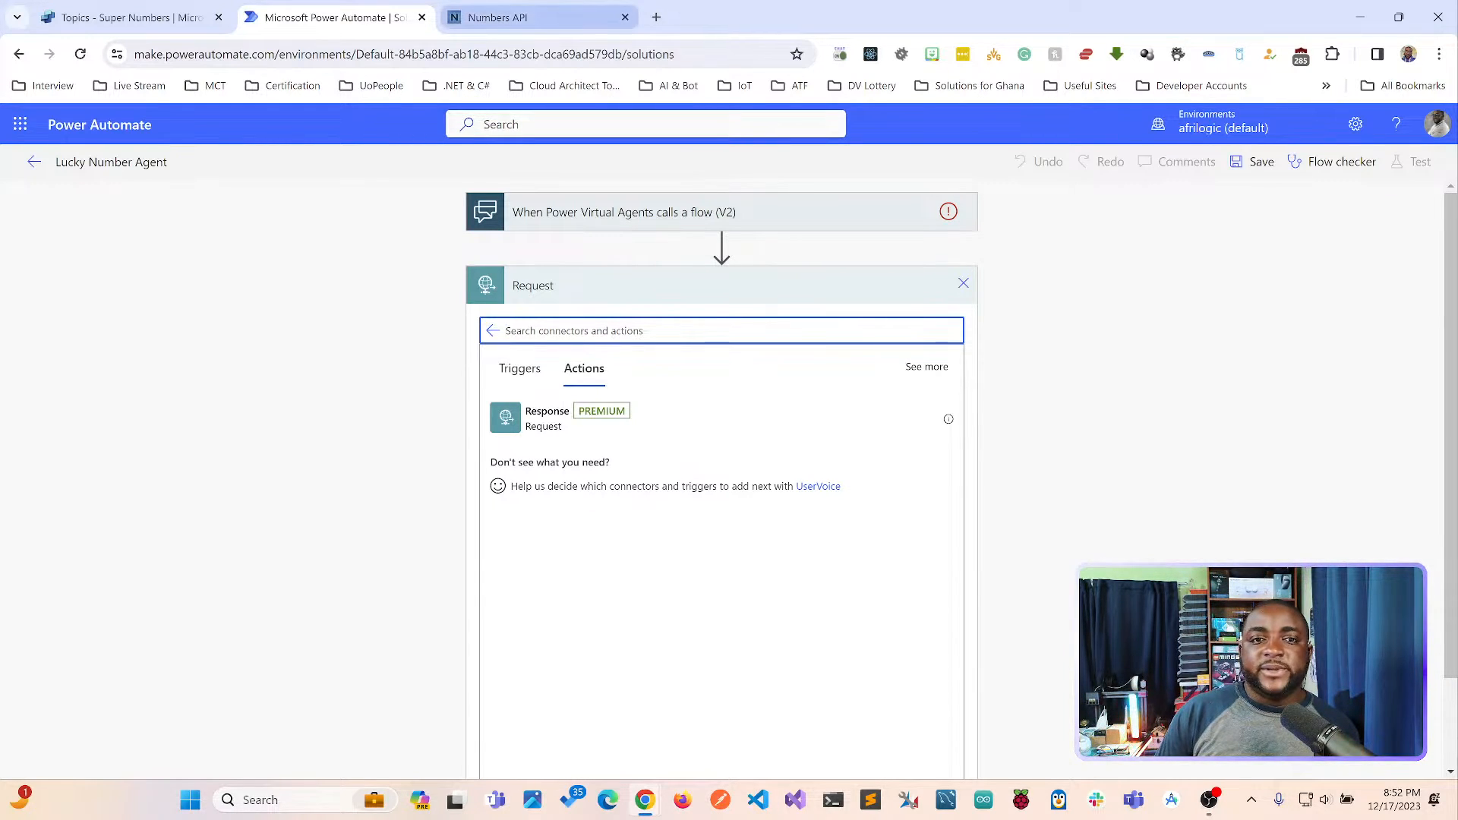
{"action": "left_click", "coordinate": [497, 17]}
{"action": "left_click", "coordinate": [334, 17]}
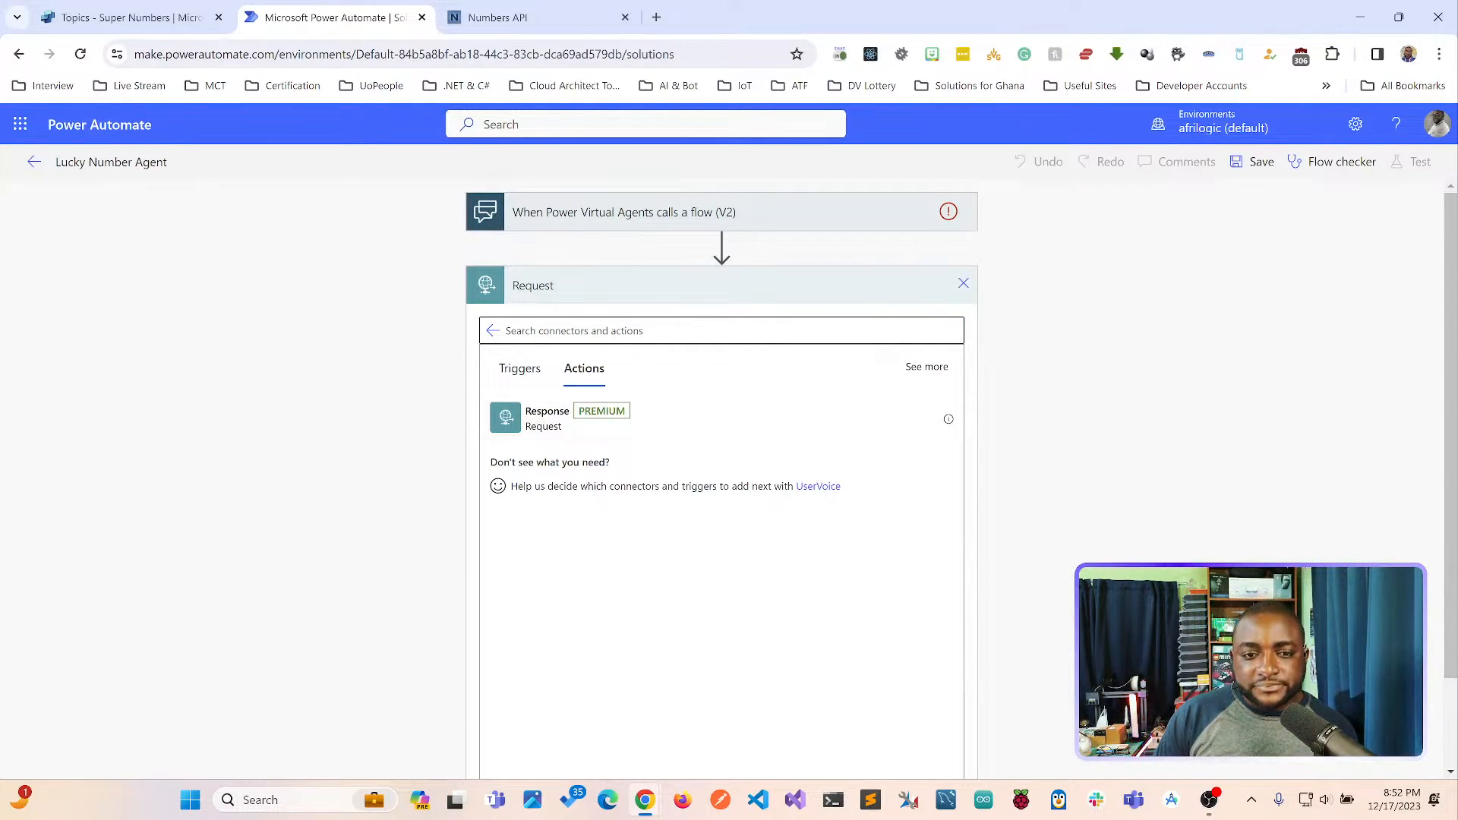
{"action": "left_click", "coordinate": [583, 331]}
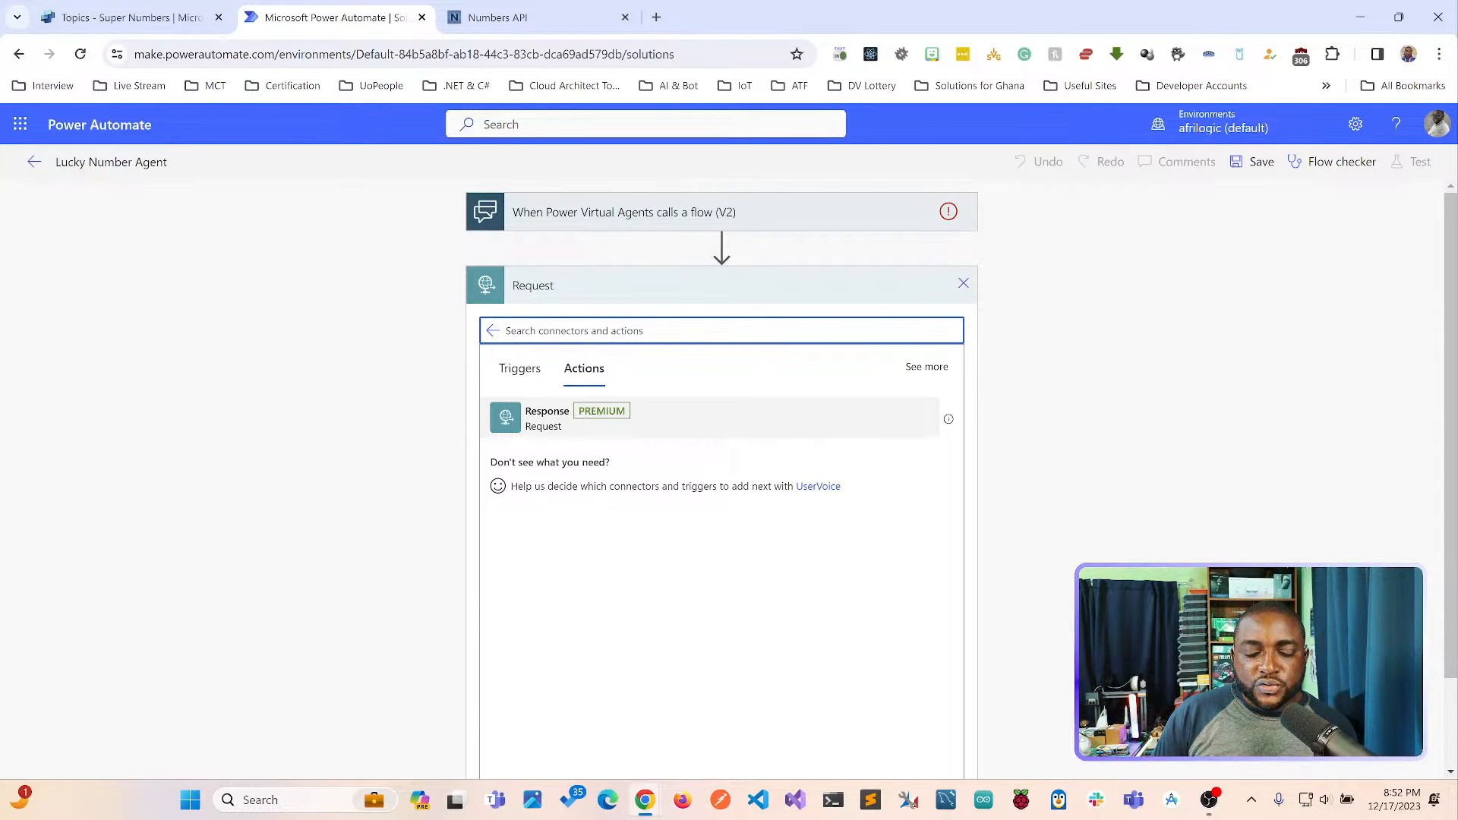
{"action": "left_click", "coordinate": [547, 417]}
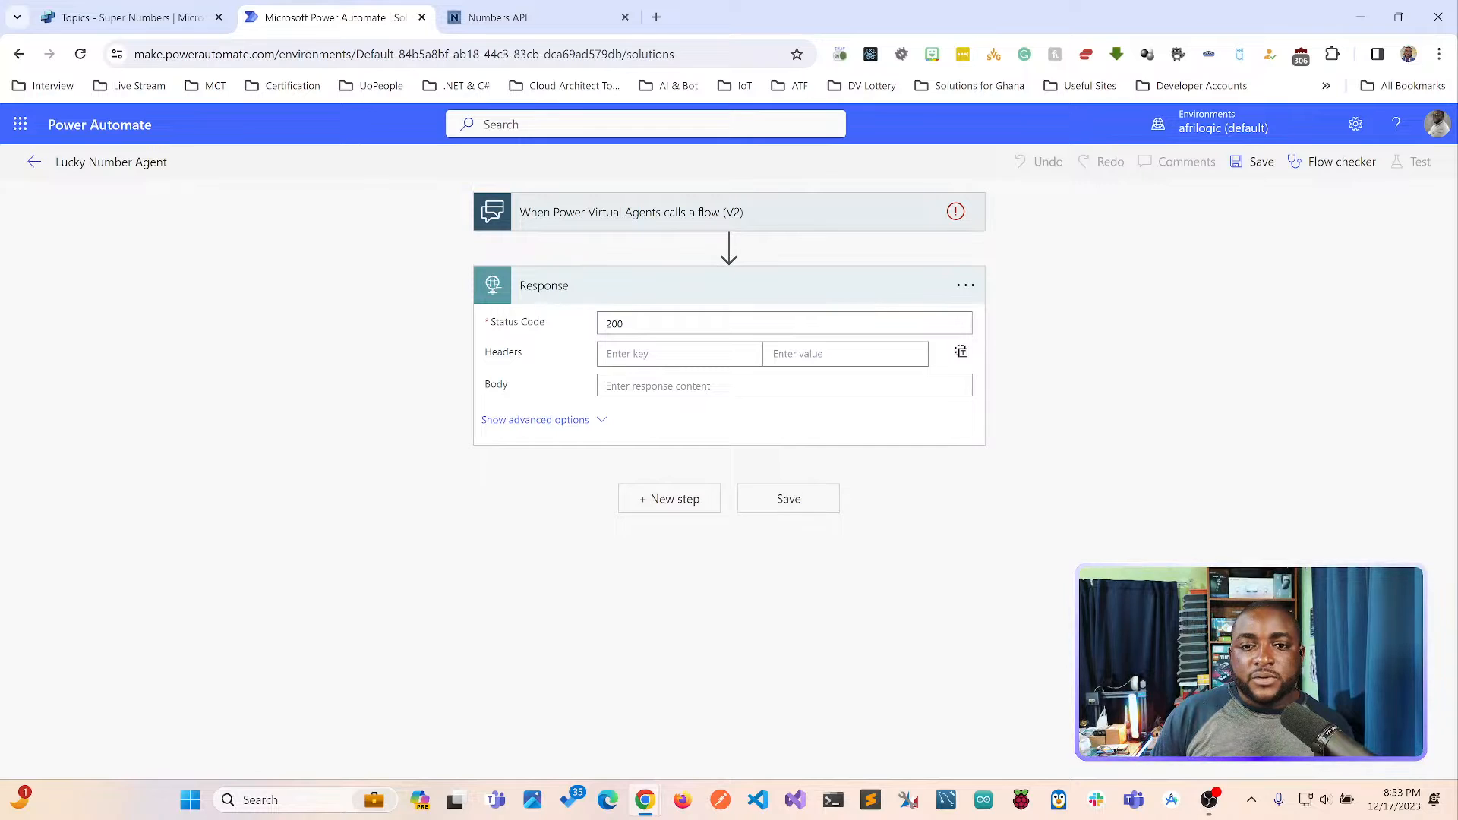
Delete the Response action from the flow.
{"action": "left_click", "coordinate": [638, 286]}
{"action": "left_click", "coordinate": [638, 286]}
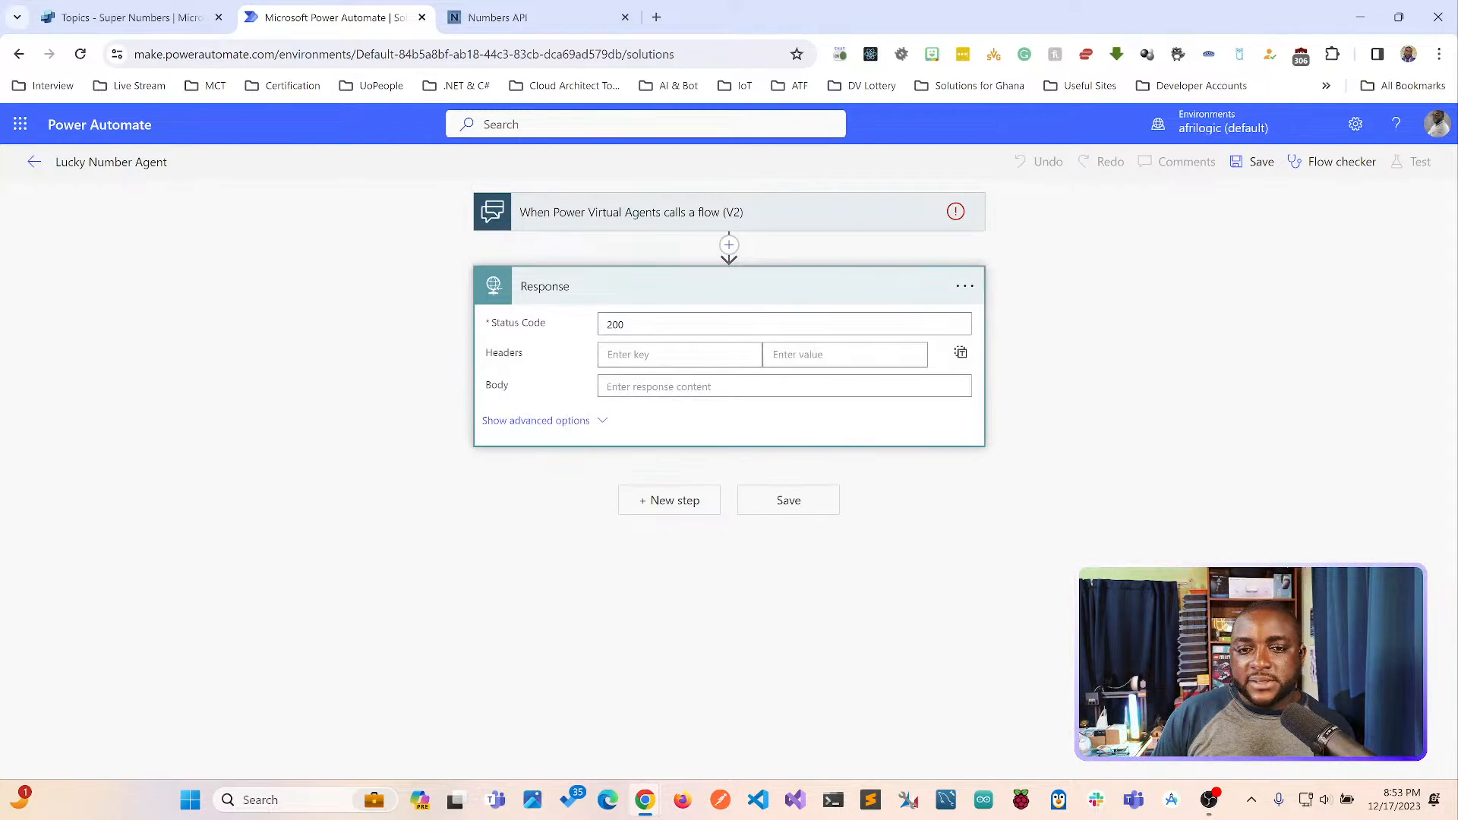
{"action": "left_click", "coordinate": [965, 286]}
{"action": "left_click", "coordinate": [1033, 494]}
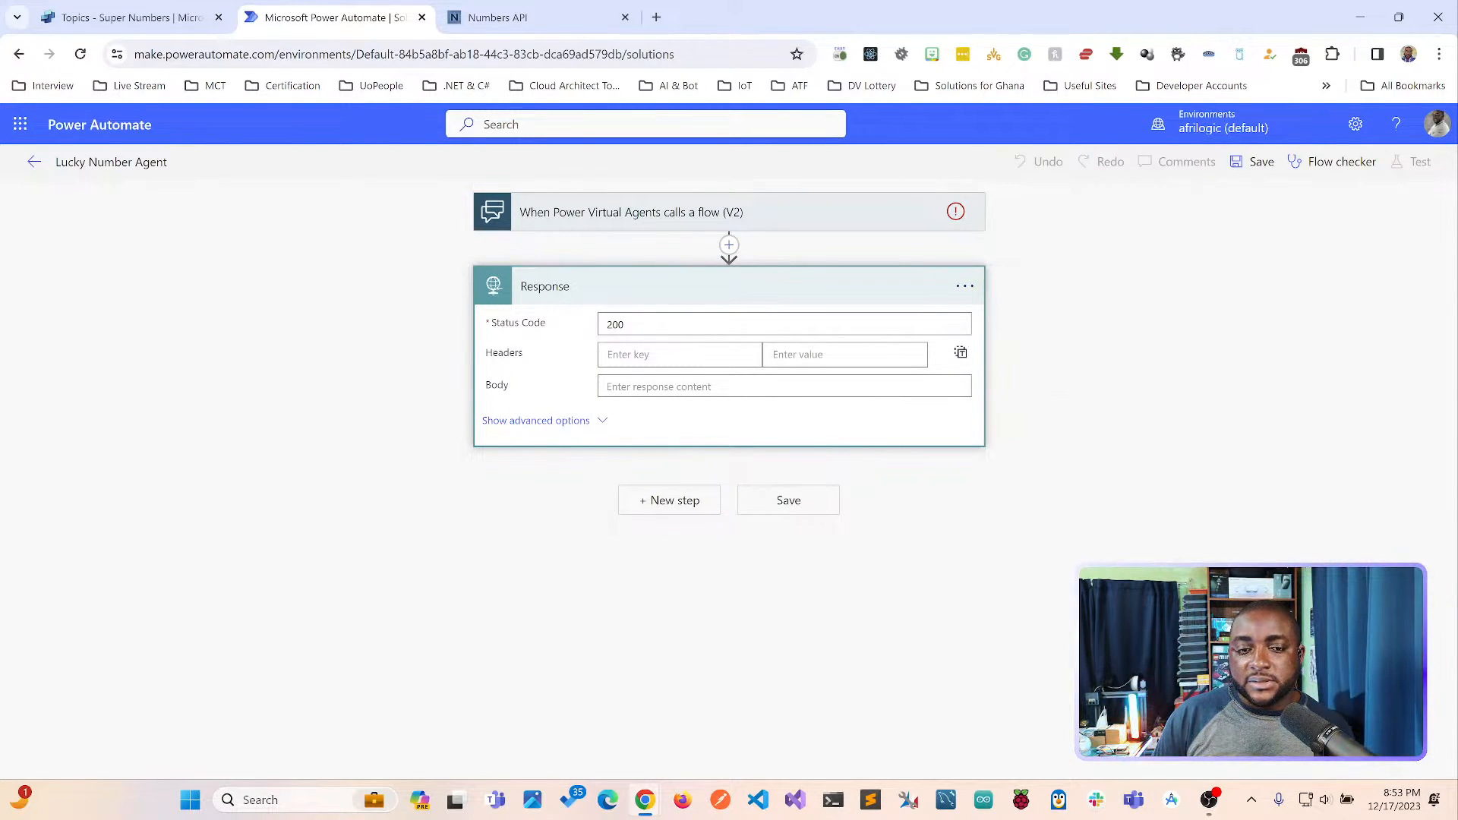
{"action": "left_click", "coordinate": [740, 501]}
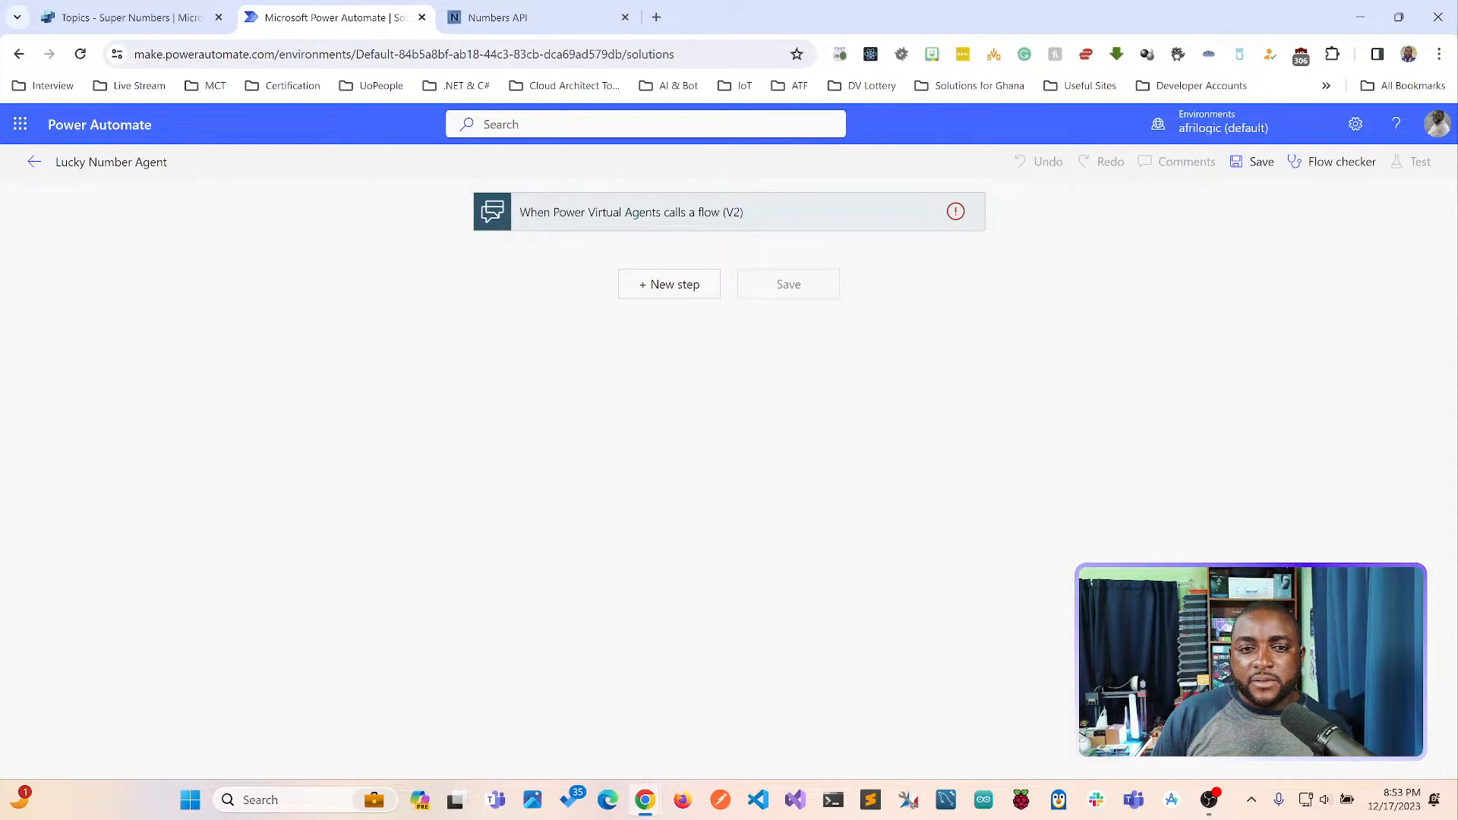
Try to expand the Power Virtual Agents trigger, and reload the page to discard the unsaved flow.
{"action": "double_click", "coordinate": [570, 213]}
{"action": "left_click", "coordinate": [570, 212]}
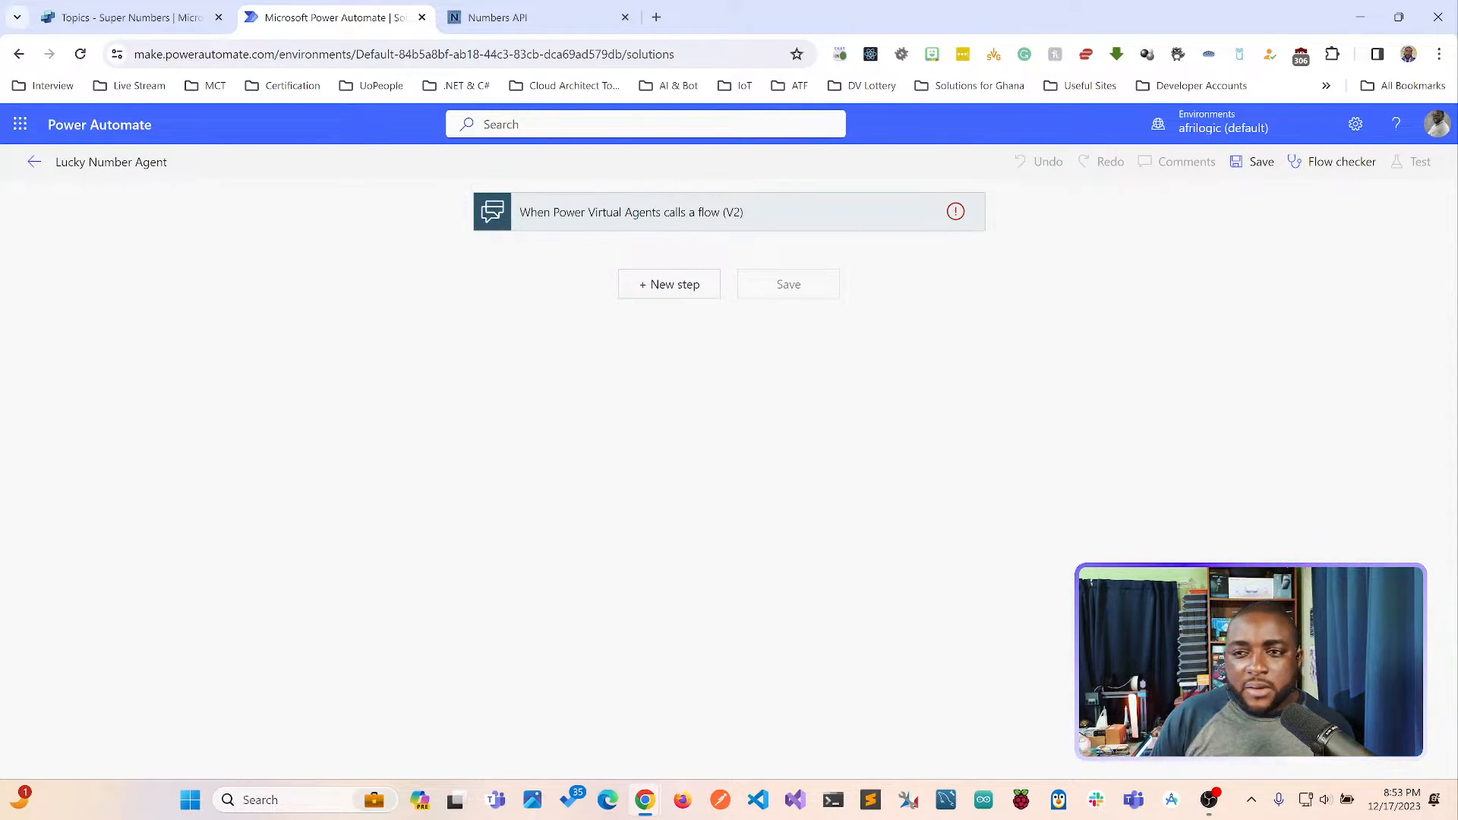
{"action": "left_click", "coordinate": [80, 54]}
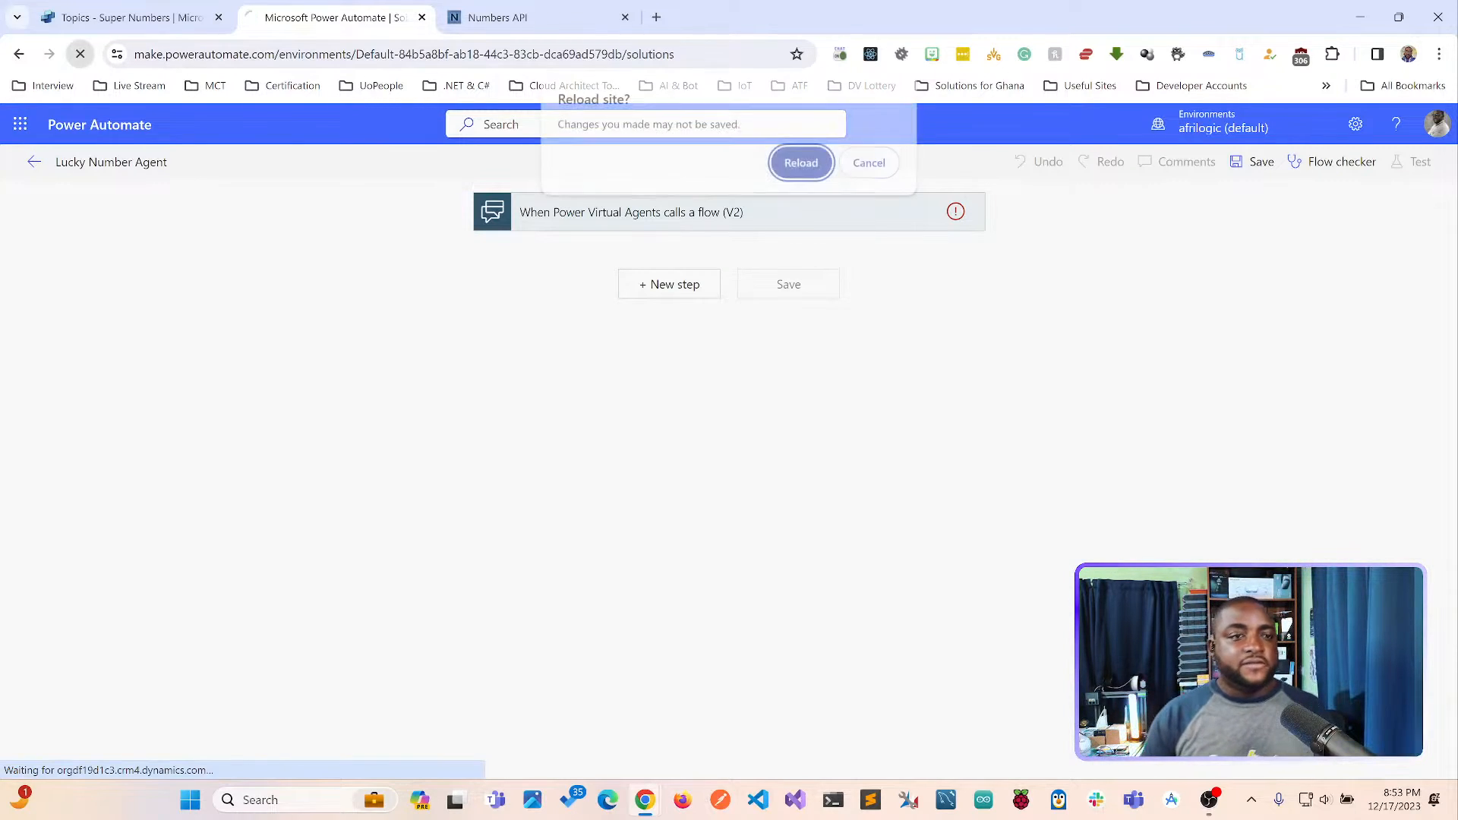
{"action": "key", "text": "Return"}
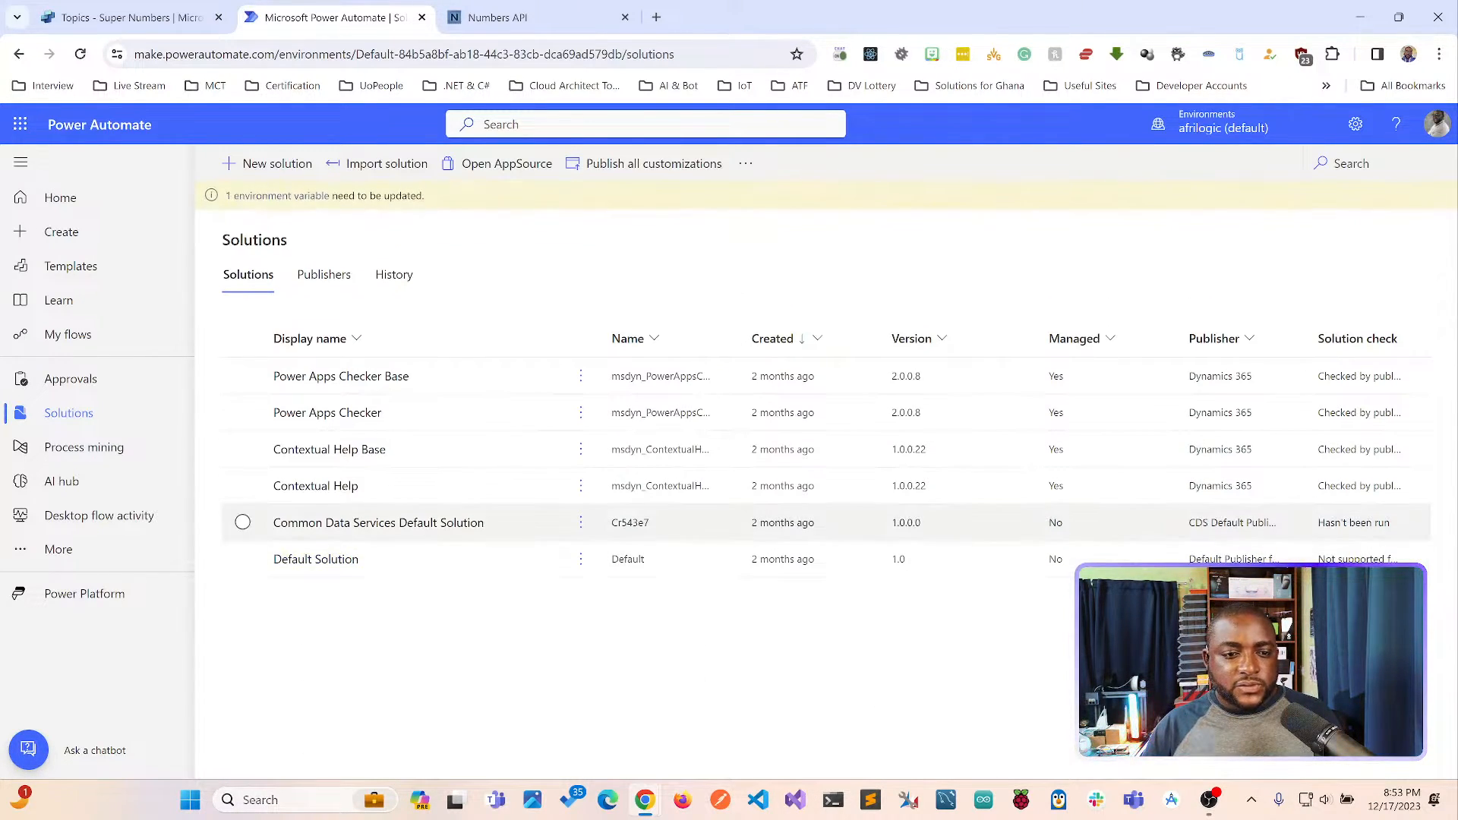
Open the Default Solution and start a new automated cloud flow in it.
{"action": "left_click", "coordinate": [316, 559]}
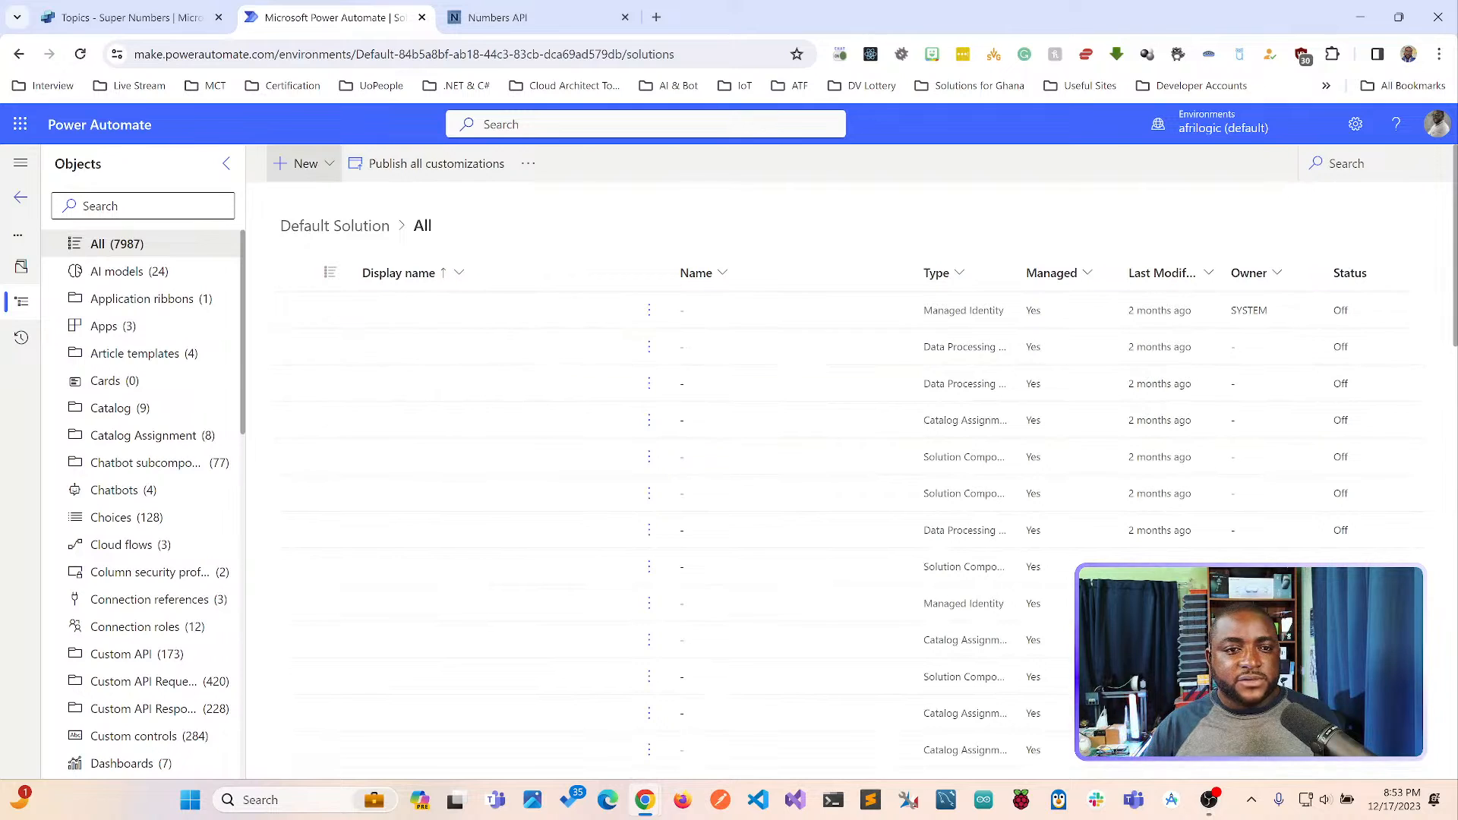
{"action": "left_click", "coordinate": [299, 164]}
{"action": "mouse_move", "coordinate": [325, 228]}
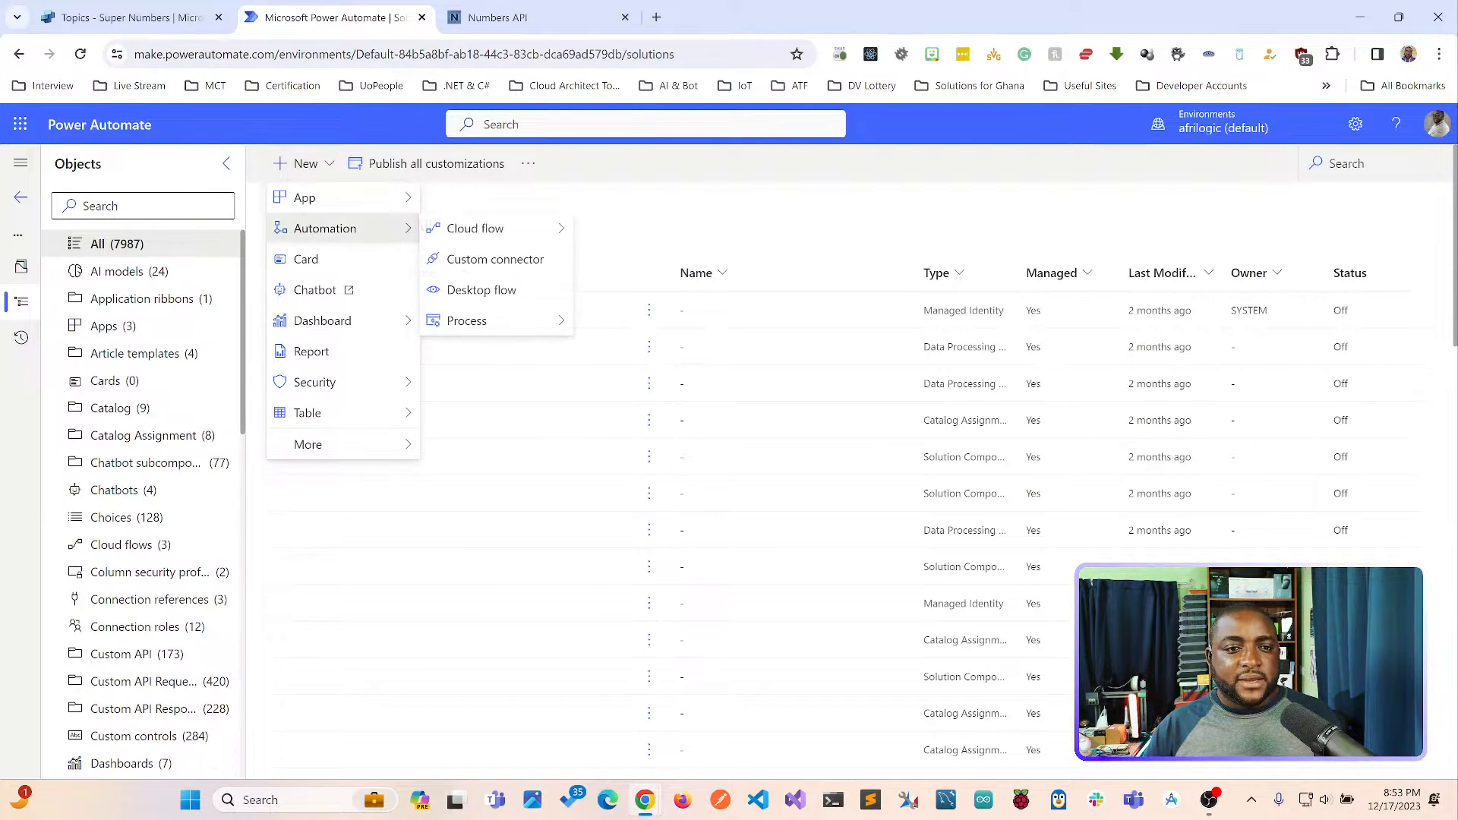
{"action": "mouse_move", "coordinate": [476, 228]}
{"action": "left_click", "coordinate": [630, 228]}
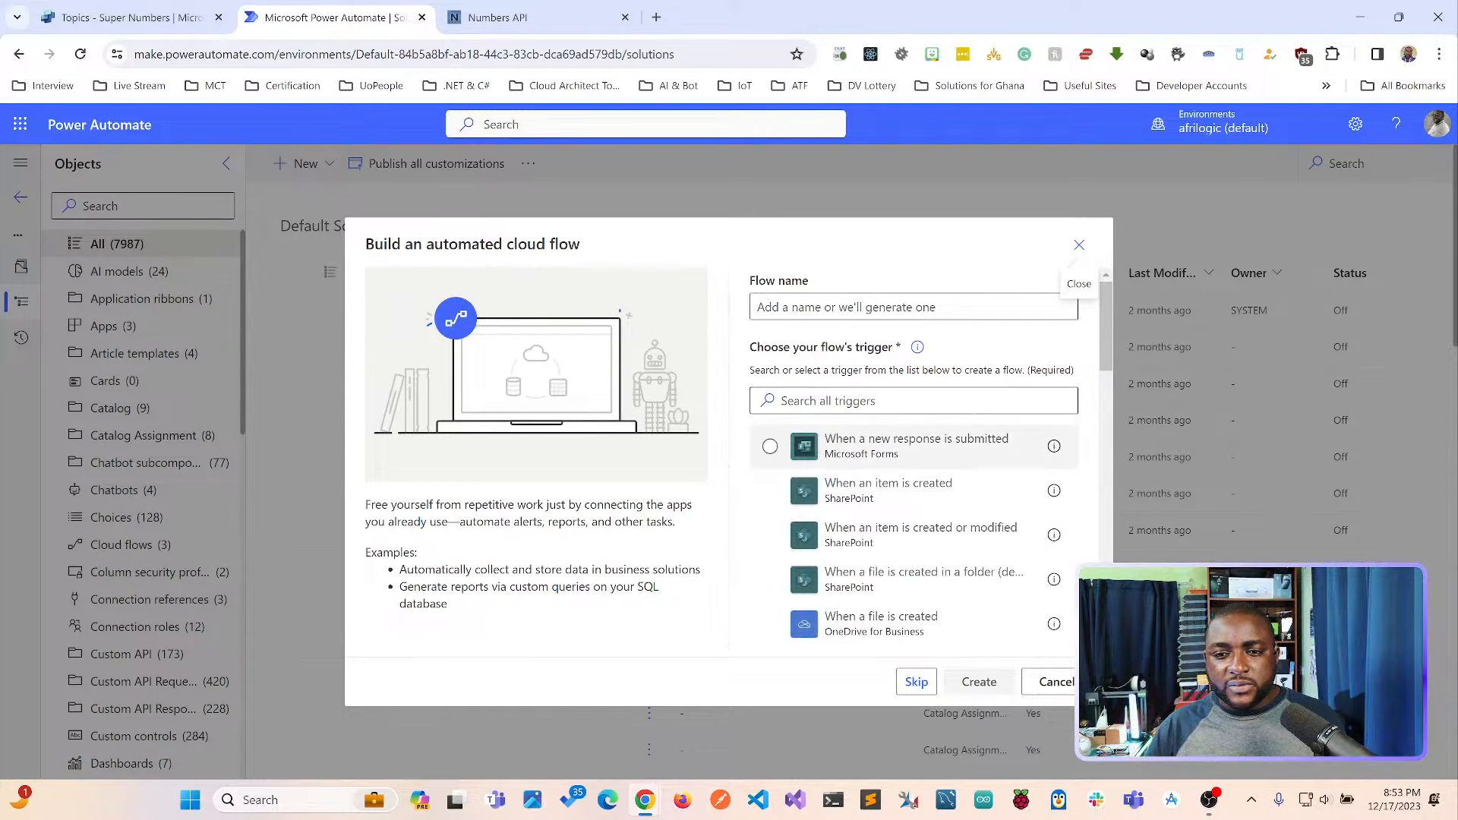
Search the triggers for "Virtual Agent" and create the unnamed flow with the trigger for Power Virtual Agents calling a flow.
{"action": "left_click", "coordinate": [913, 400]}
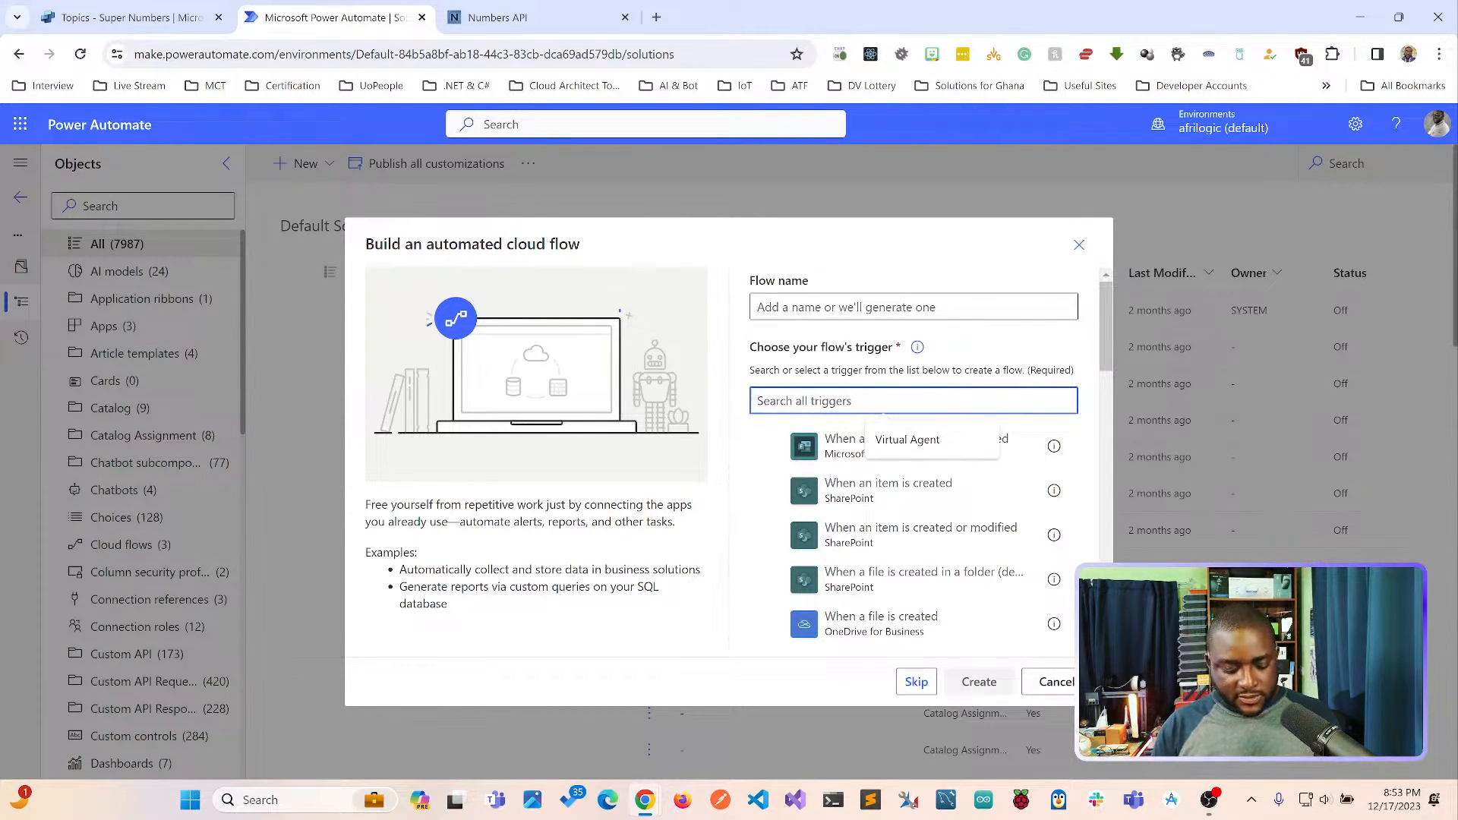
{"action": "type", "text": "Vi"}
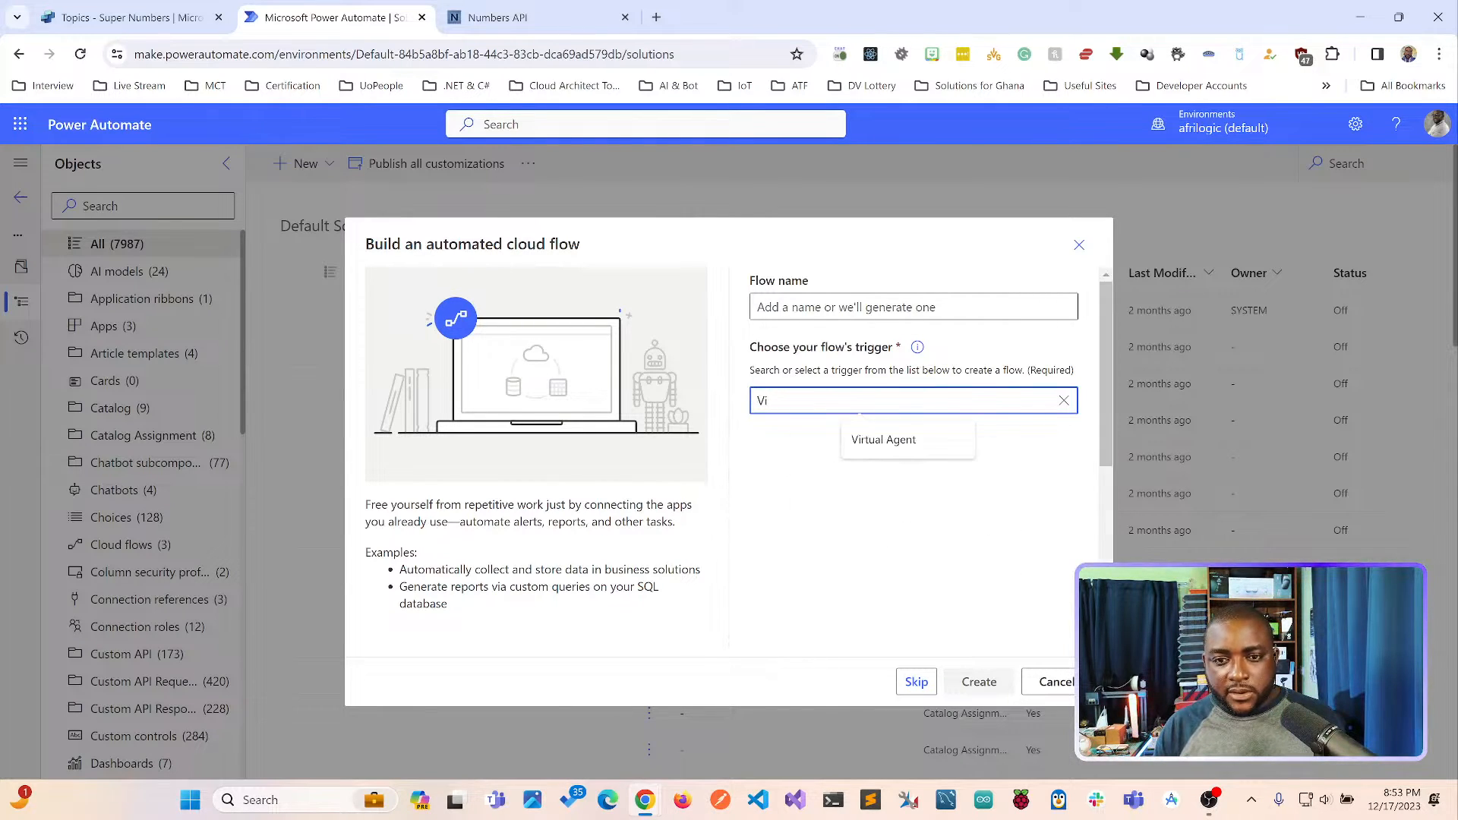
{"action": "type", "text": "rtua"}
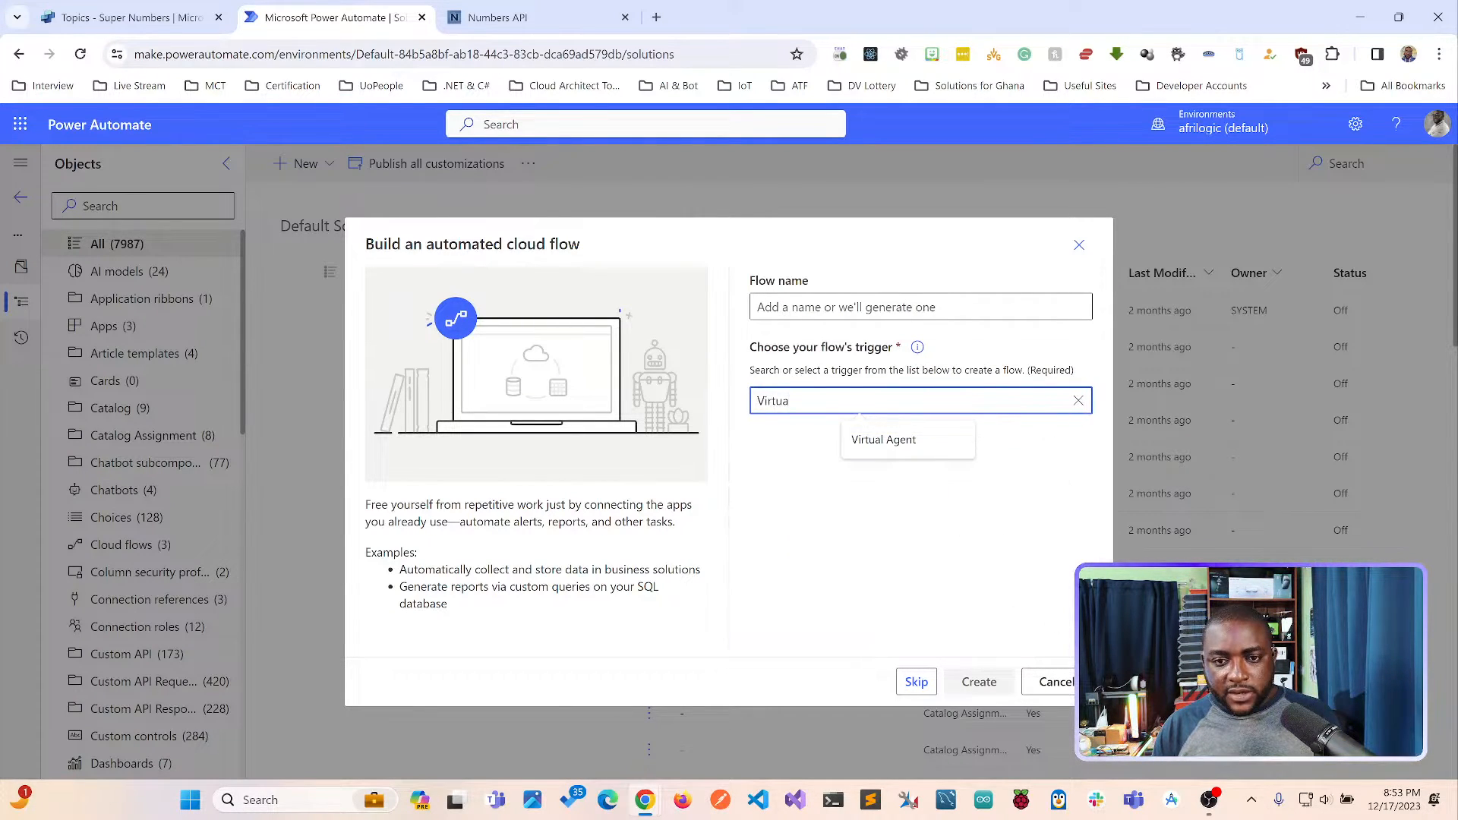
{"action": "type", "text": "l Agent"}
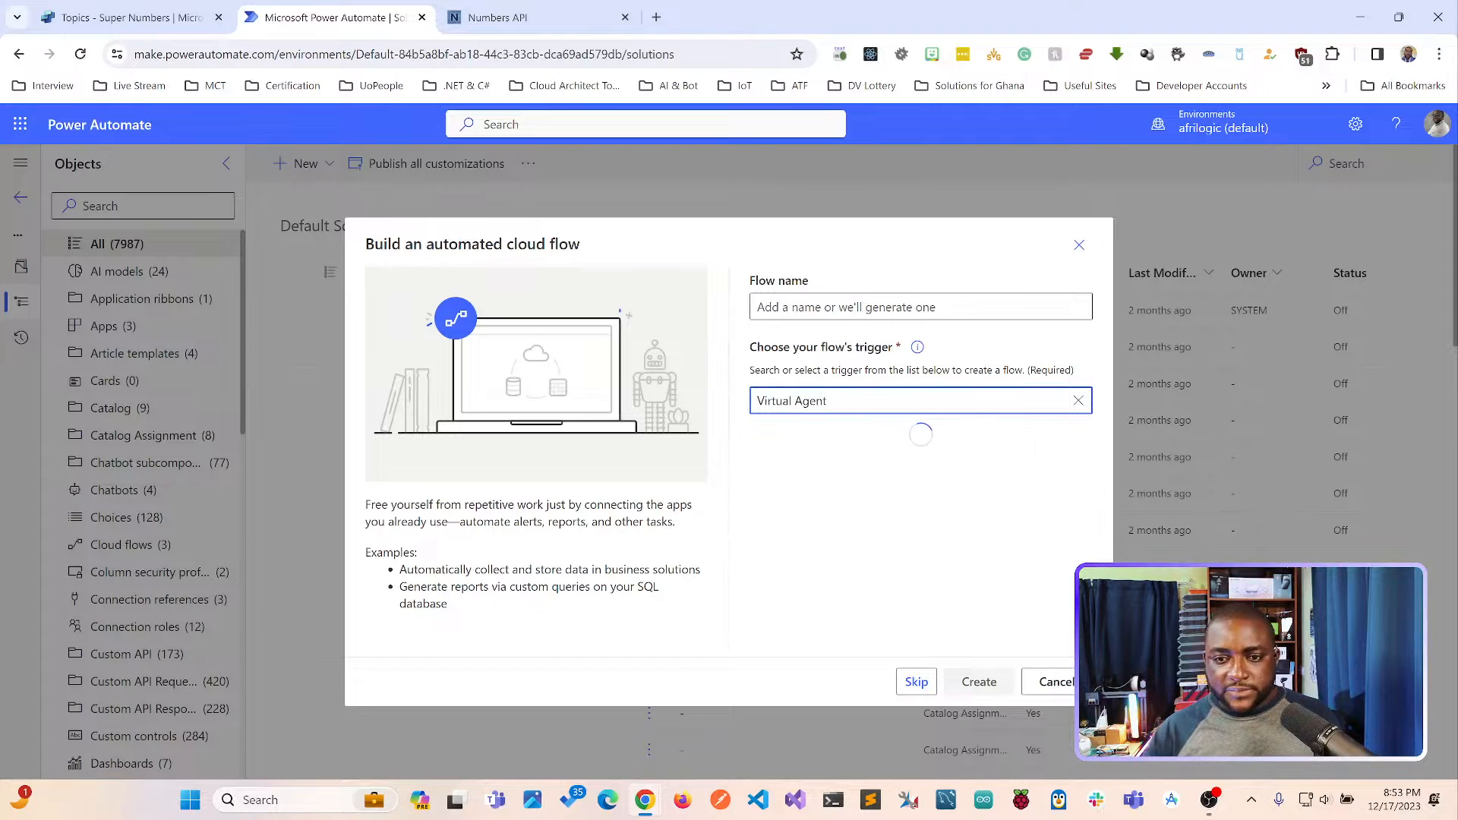
{"action": "left_click", "coordinate": [923, 447]}
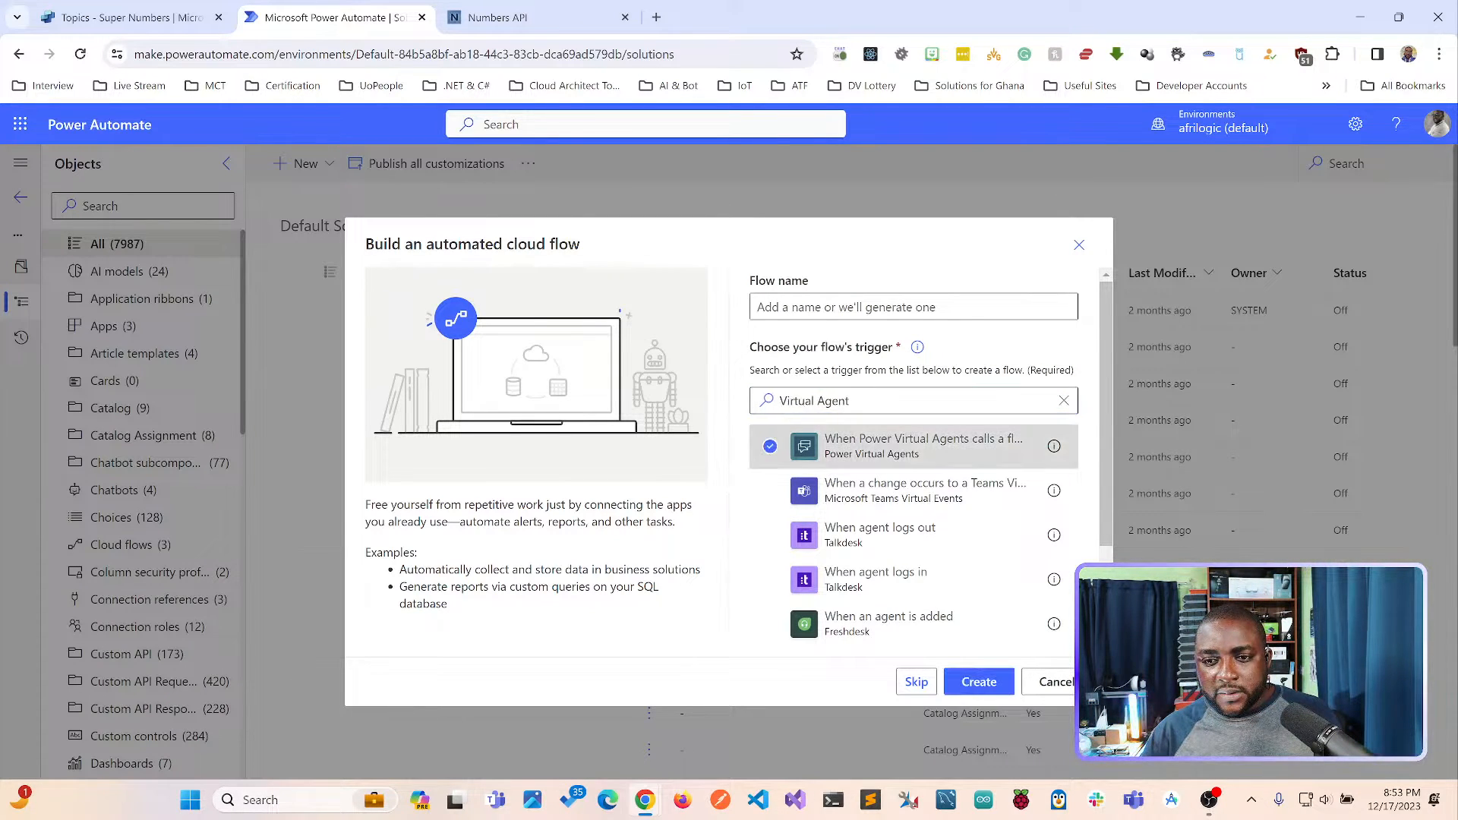
{"action": "mouse_move", "coordinate": [1054, 447]}
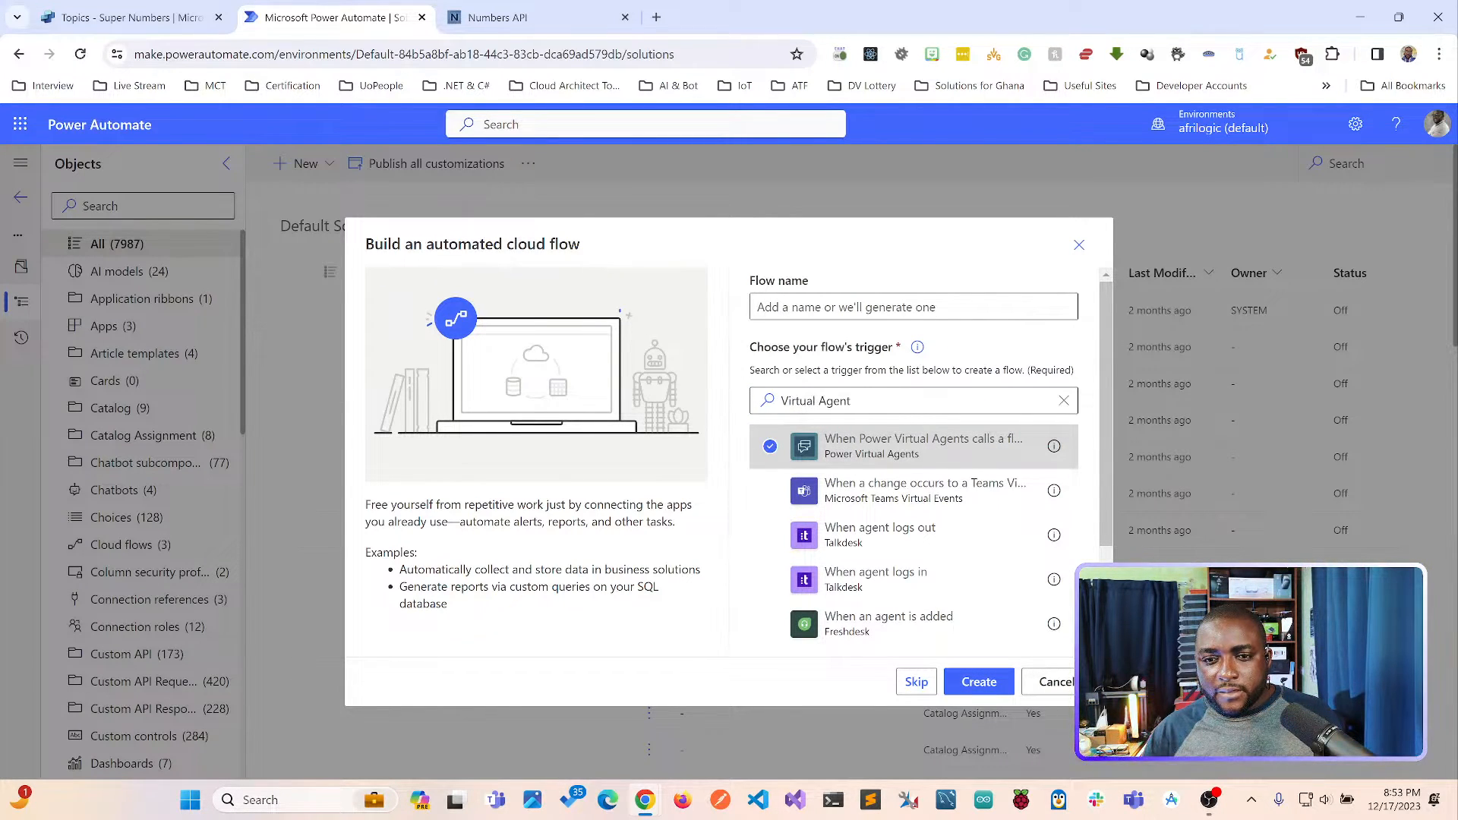
{"action": "left_click", "coordinate": [979, 681]}
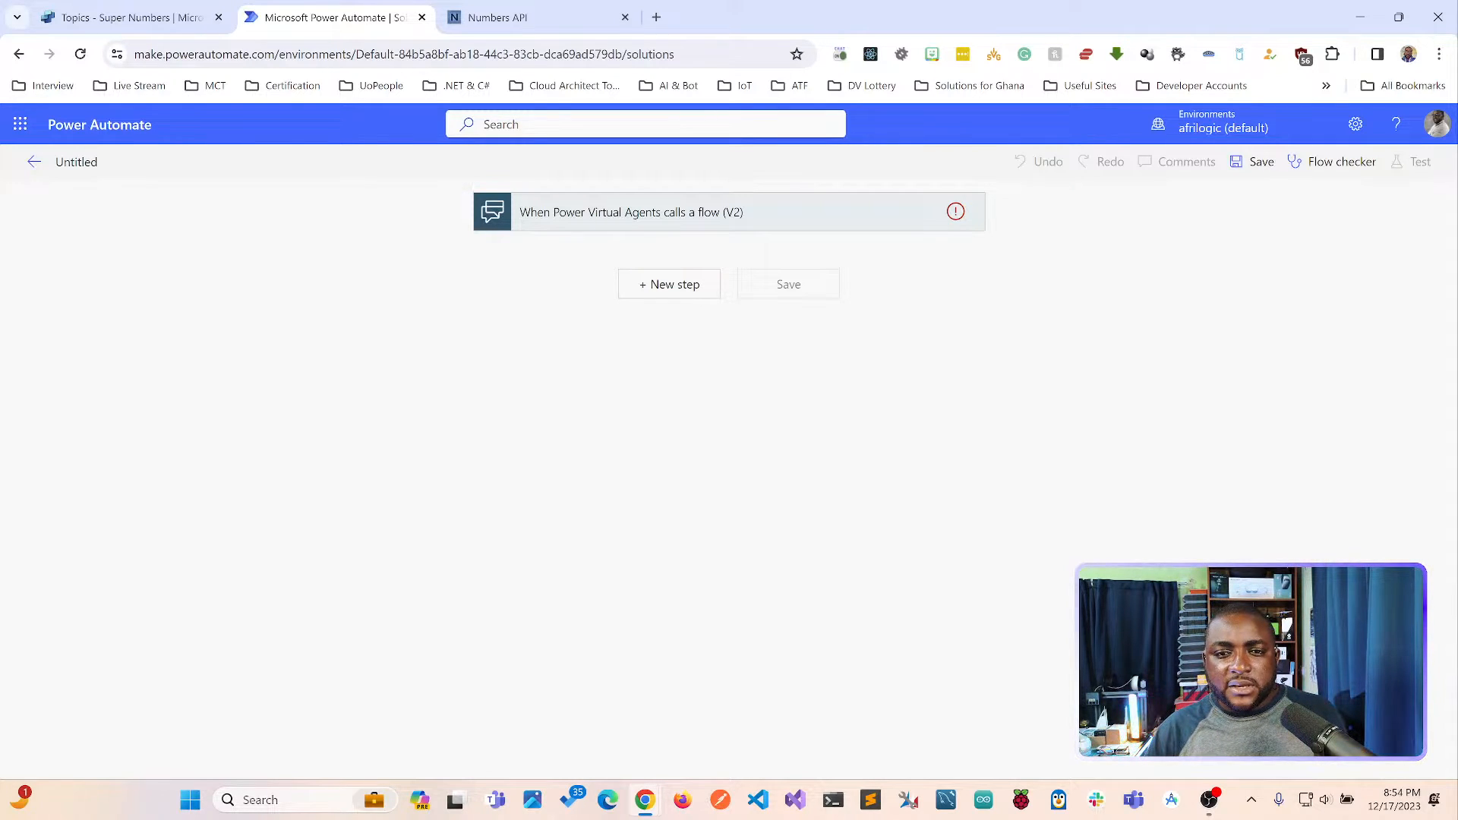
Search the operations for "http" and add the HTTP action after the Power Virtual Agents trigger.
{"action": "left_click", "coordinate": [669, 284]}
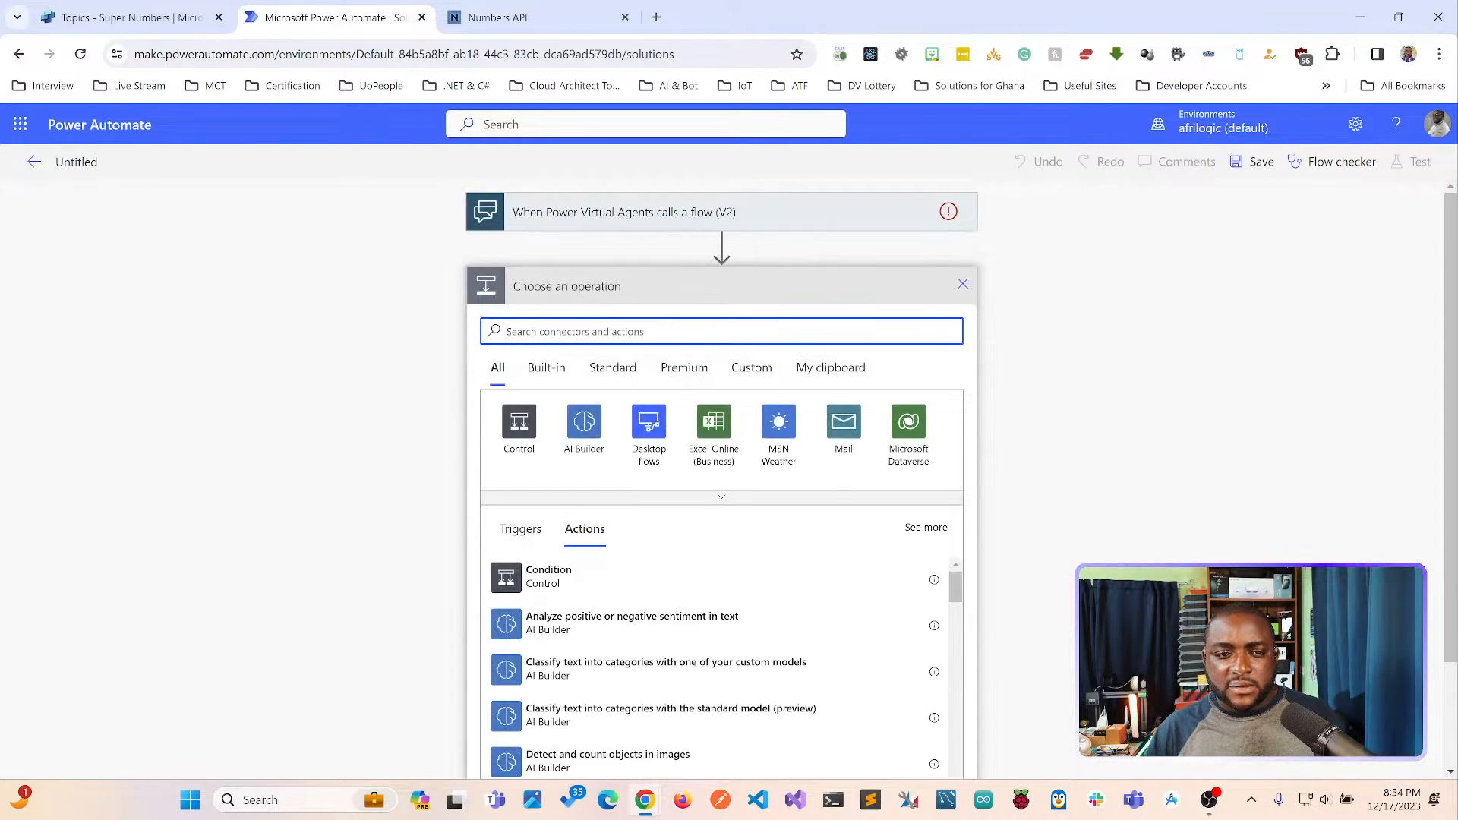
{"action": "type", "text": "hyttp"}
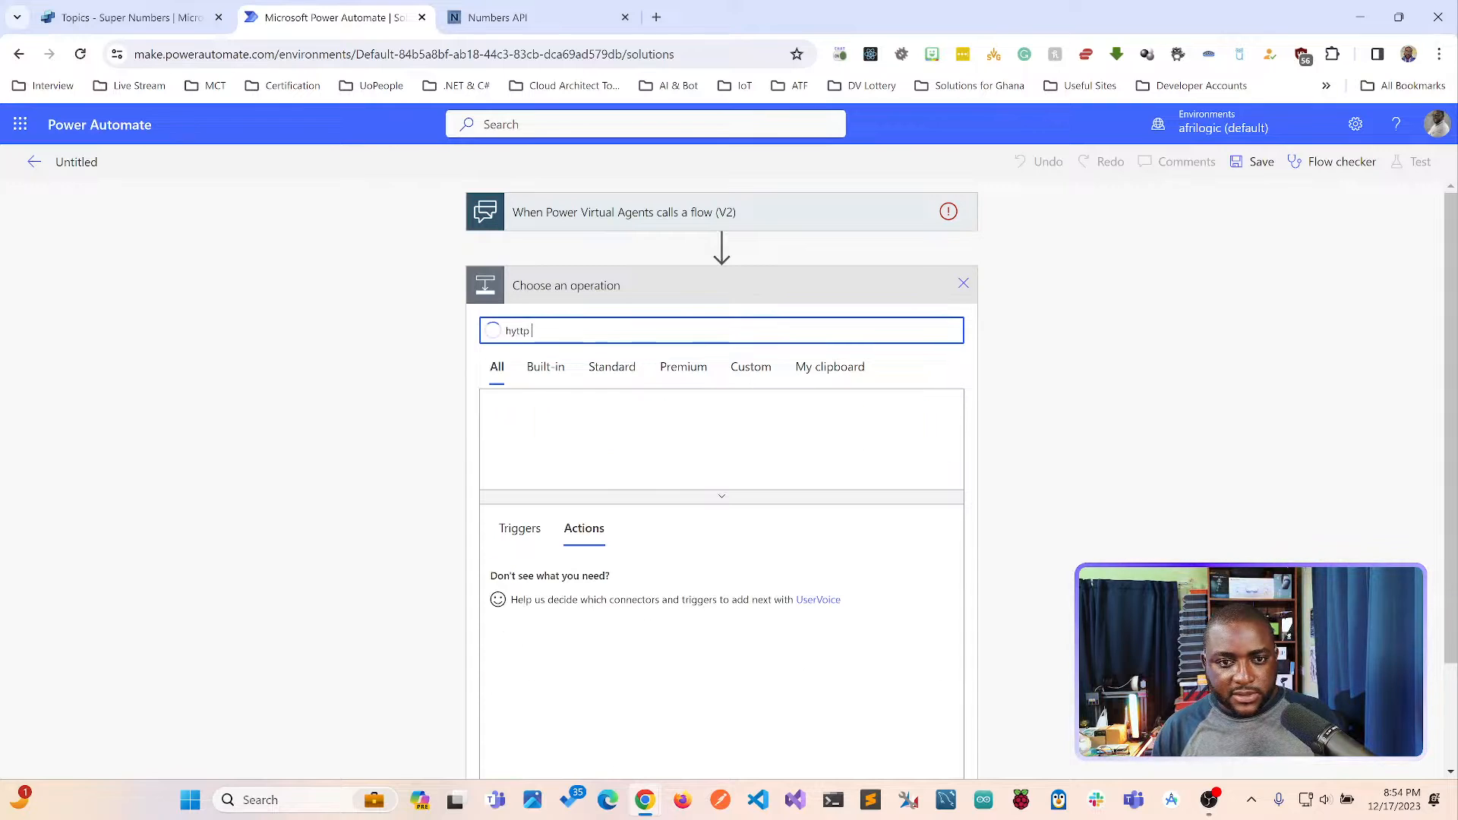
{"action": "key", "text": "BackSpace"}
{"action": "key", "text": "BackSpace"}
{"action": "key", "text": "BackSpace"}
{"action": "key", "text": "BackSpace"}
{"action": "key", "text": "BackSpace"}
{"action": "type", "text": "http"}
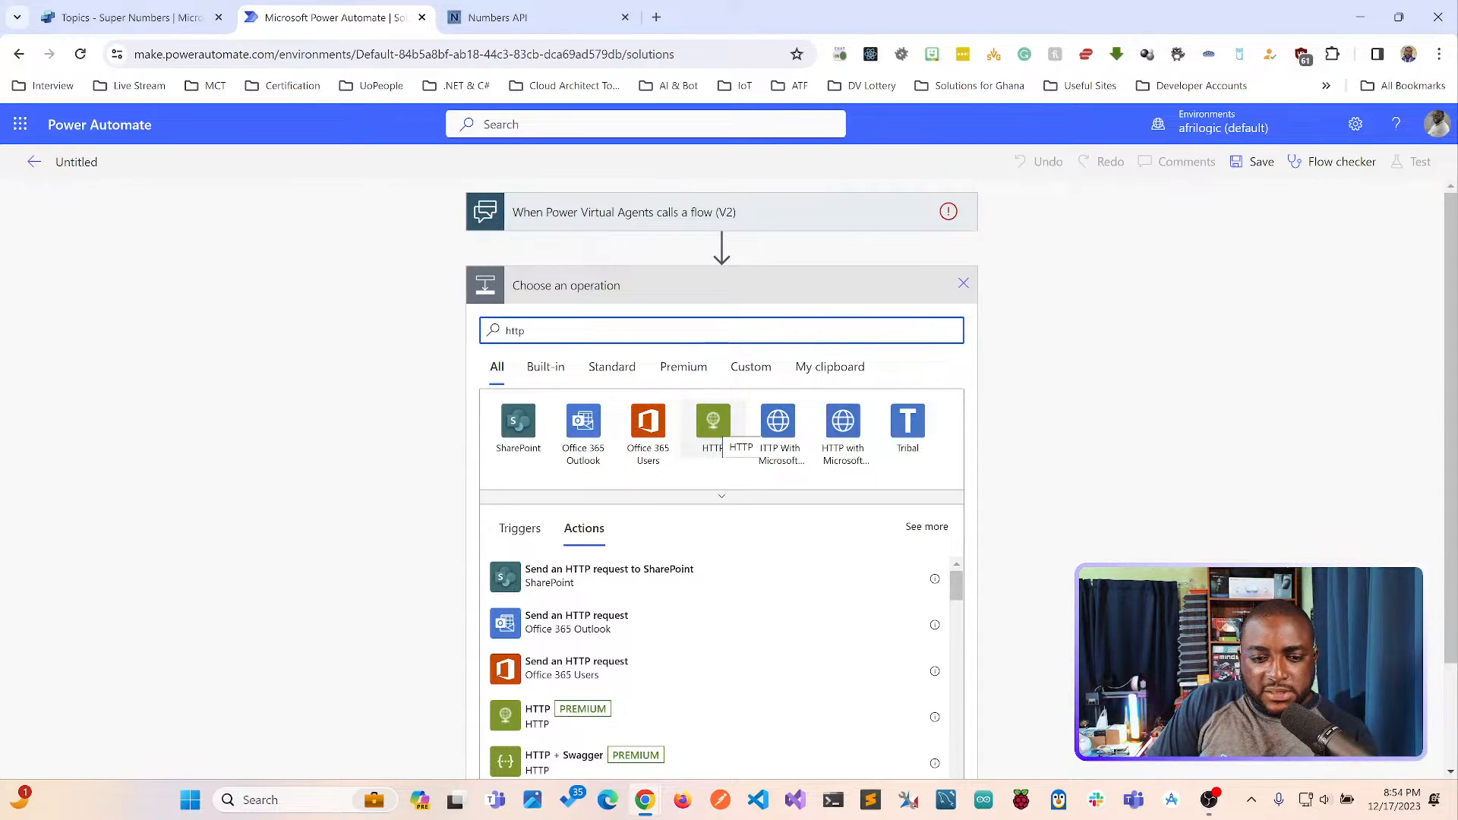
{"action": "left_click", "coordinate": [713, 425]}
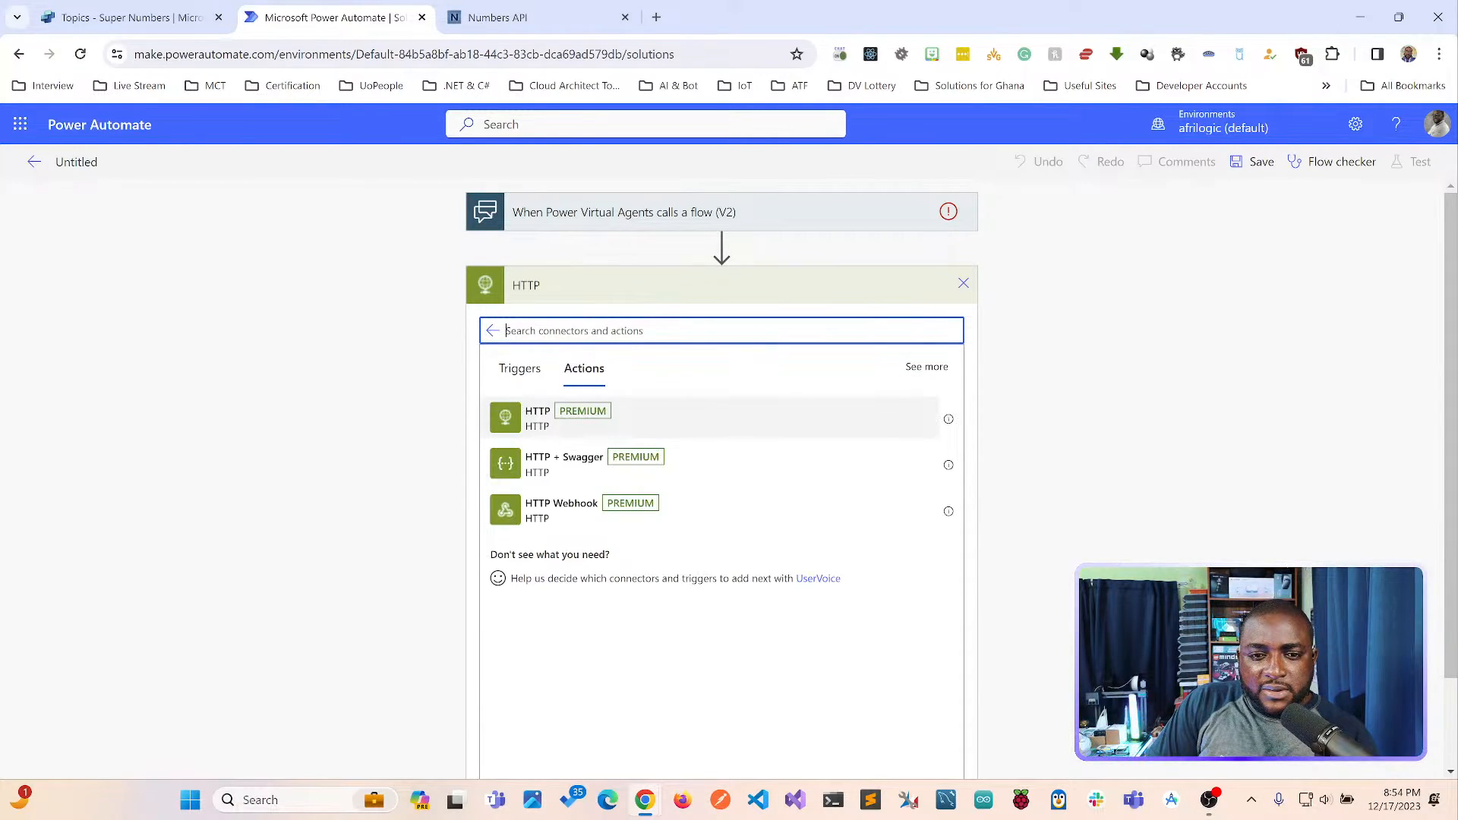
{"action": "left_click", "coordinate": [713, 418]}
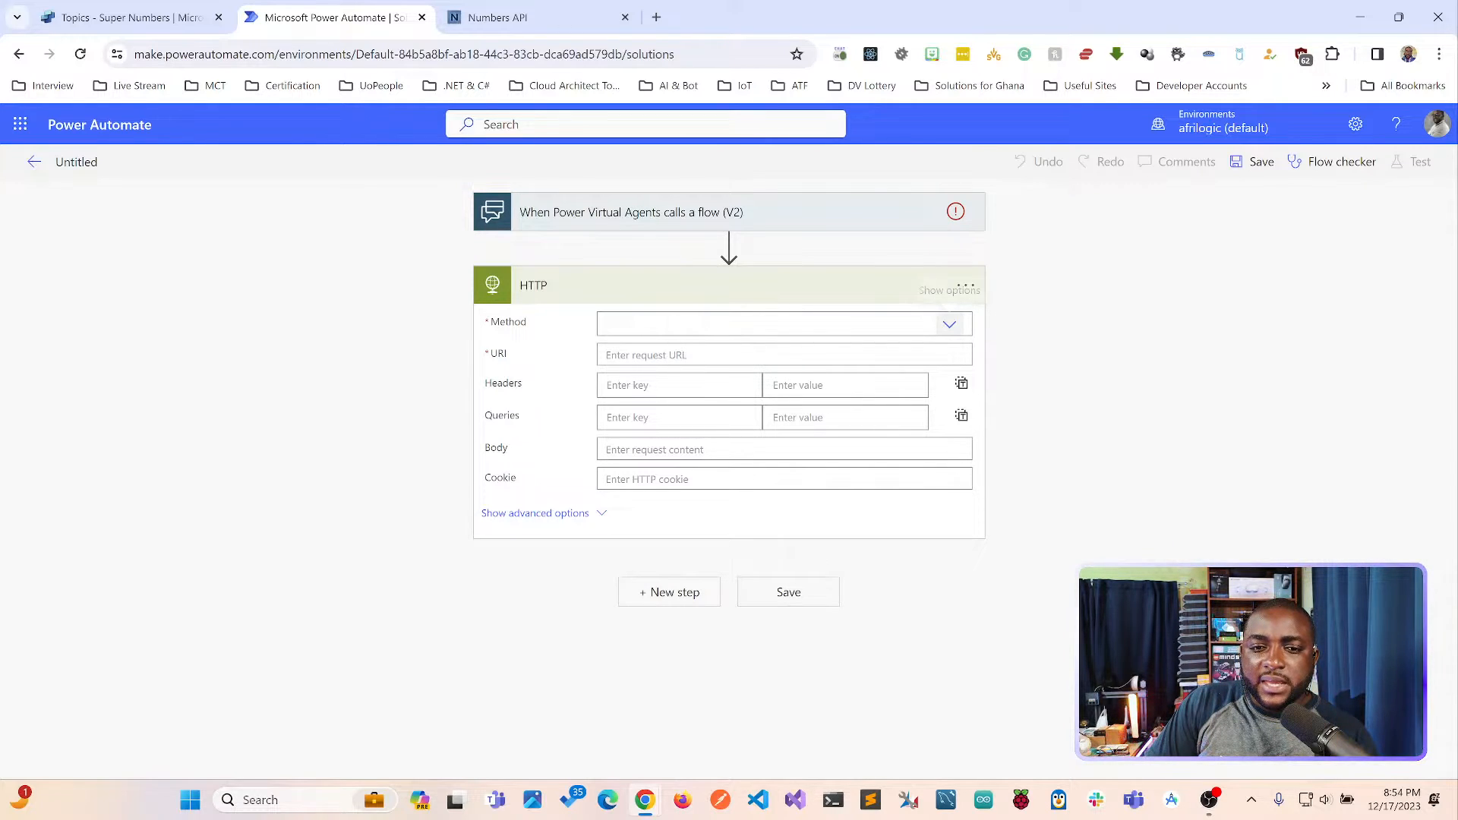
Set the HTTP action's method to GET and switch to the Numbers API page for the request URL.
{"action": "left_click", "coordinate": [949, 324]}
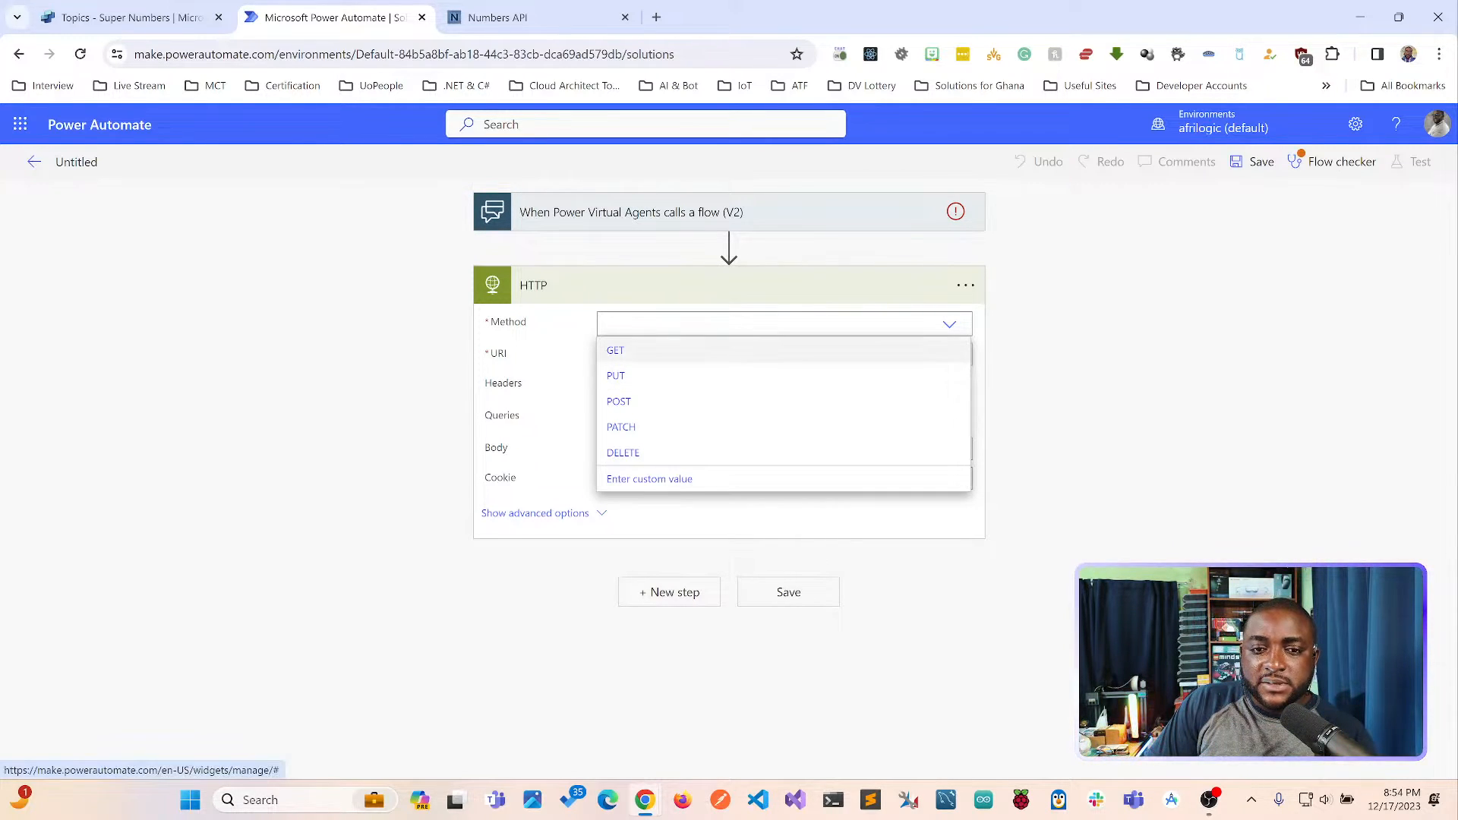
{"action": "left_click", "coordinate": [658, 350]}
{"action": "left_click", "coordinate": [658, 354]}
{"action": "key", "text": "ctrl+Tab"}
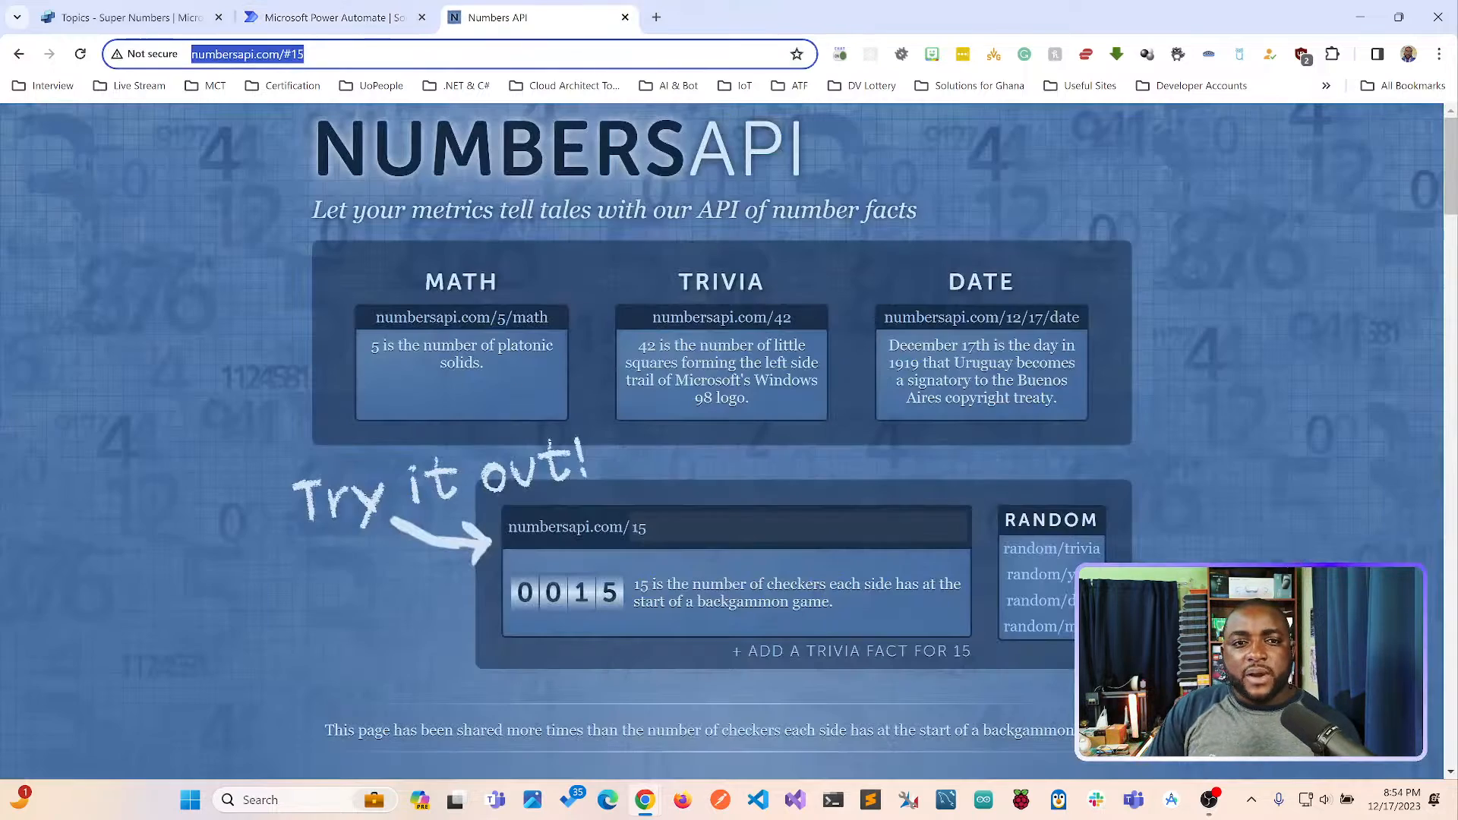
{"action": "left_click", "coordinate": [234, 54]}
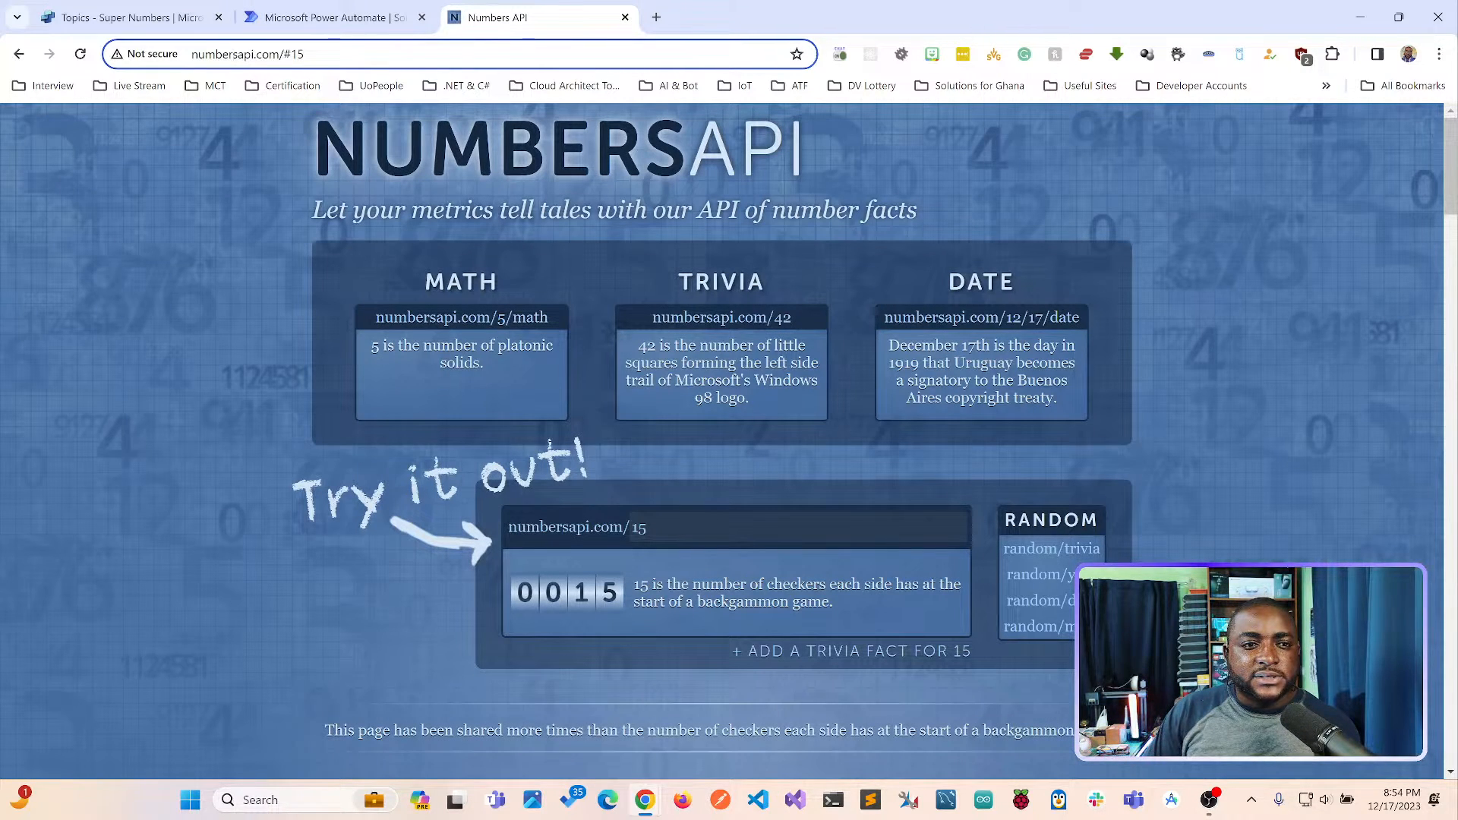
{"action": "left_click_drag", "start_coordinate": [192, 53], "coordinate": [280, 54]}
{"action": "key", "text": "ctrl+c"}
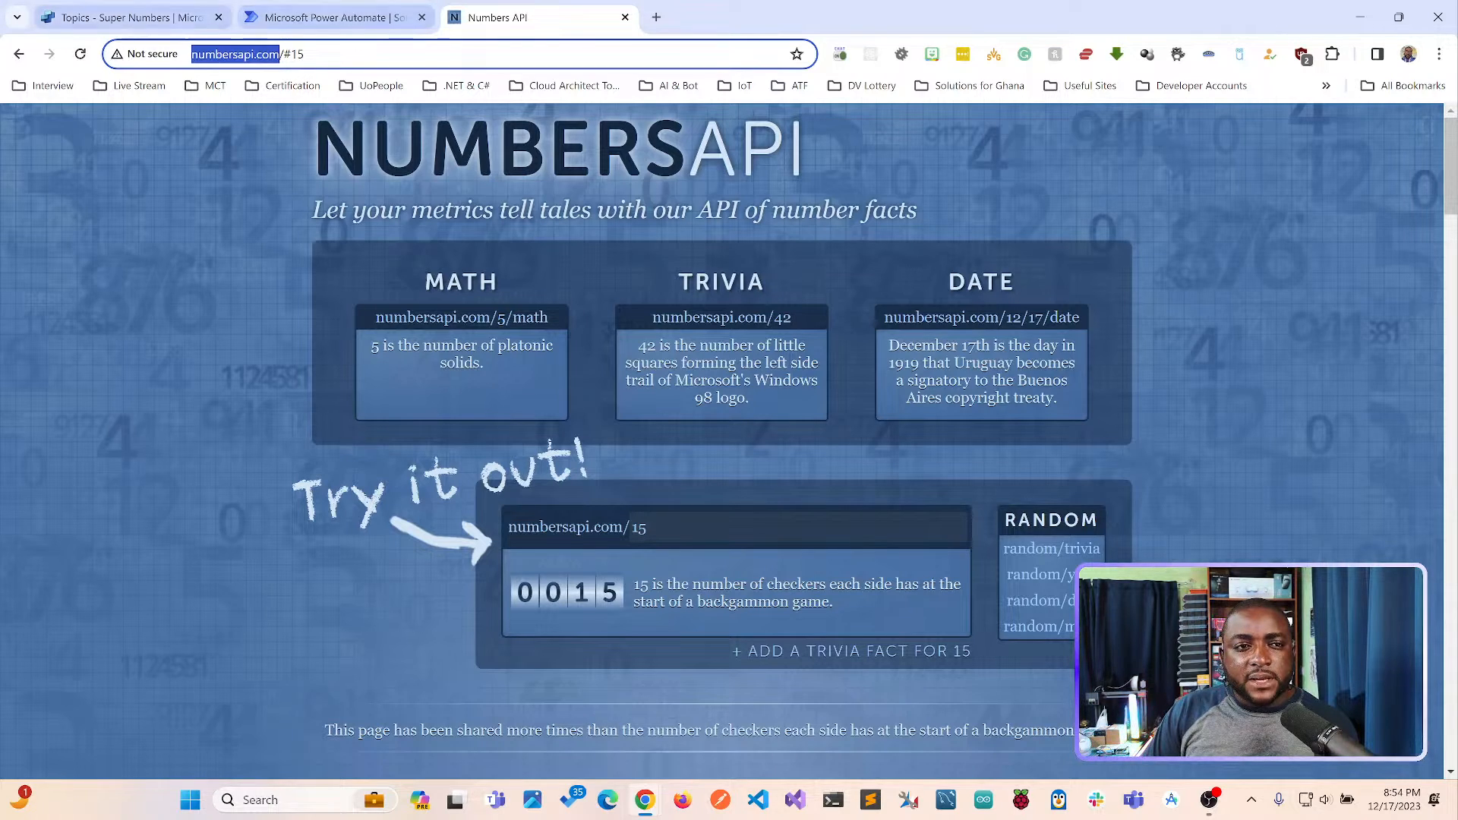
{"action": "left_click", "coordinate": [334, 17]}
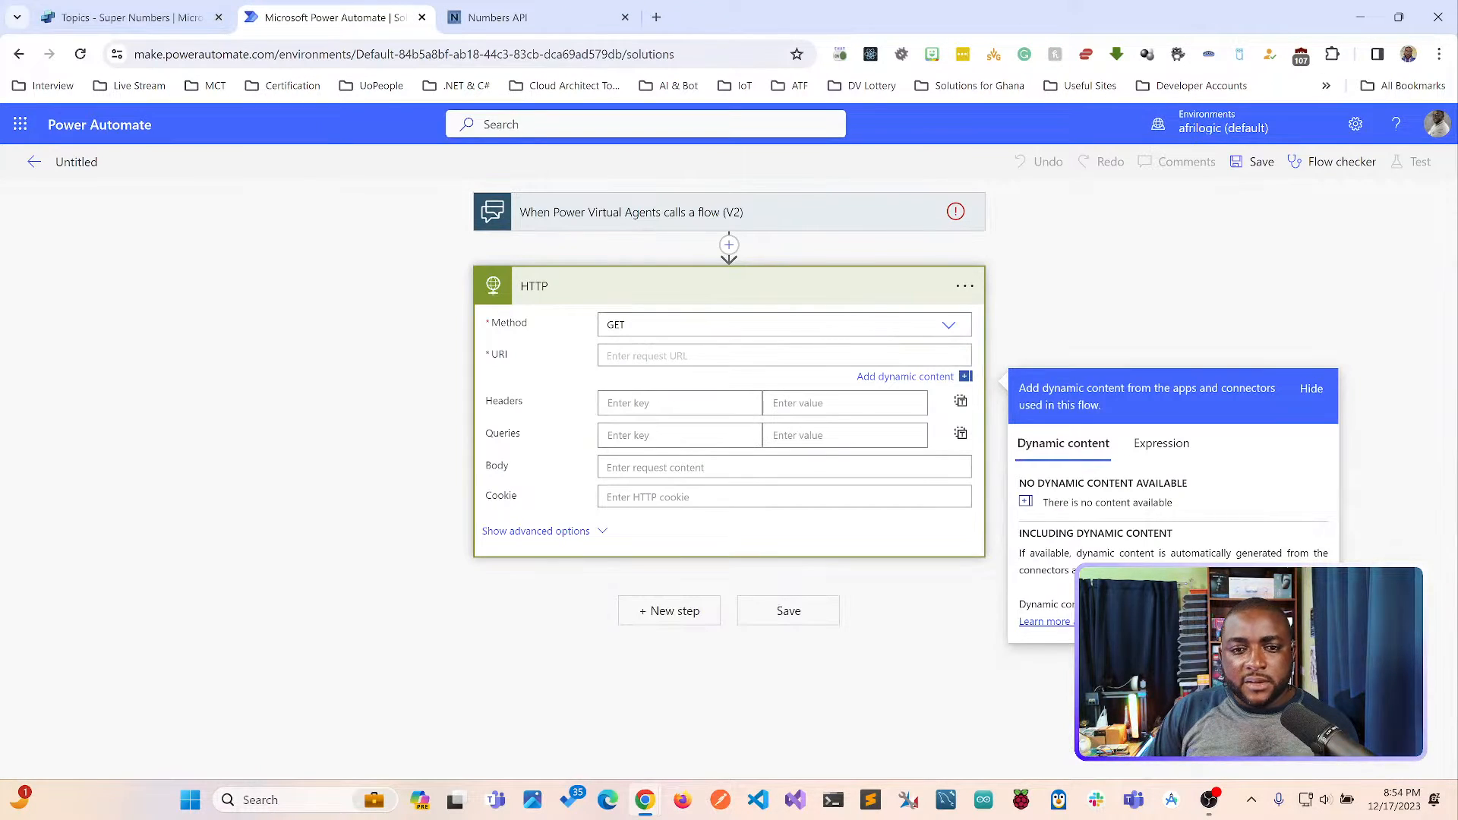
{"action": "key", "text": "ctrl+v"}
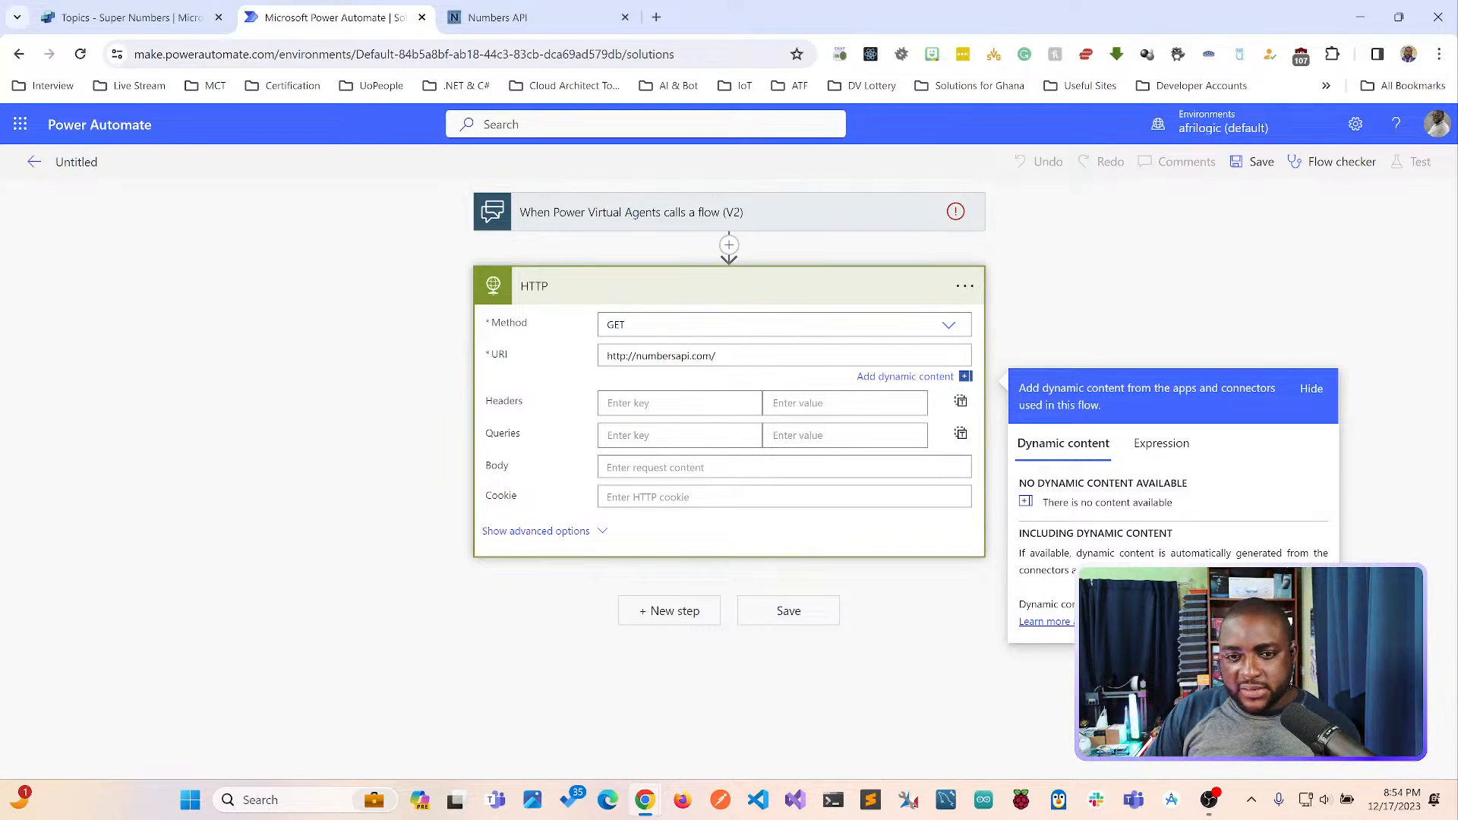
{"action": "left_click", "coordinate": [729, 285]}
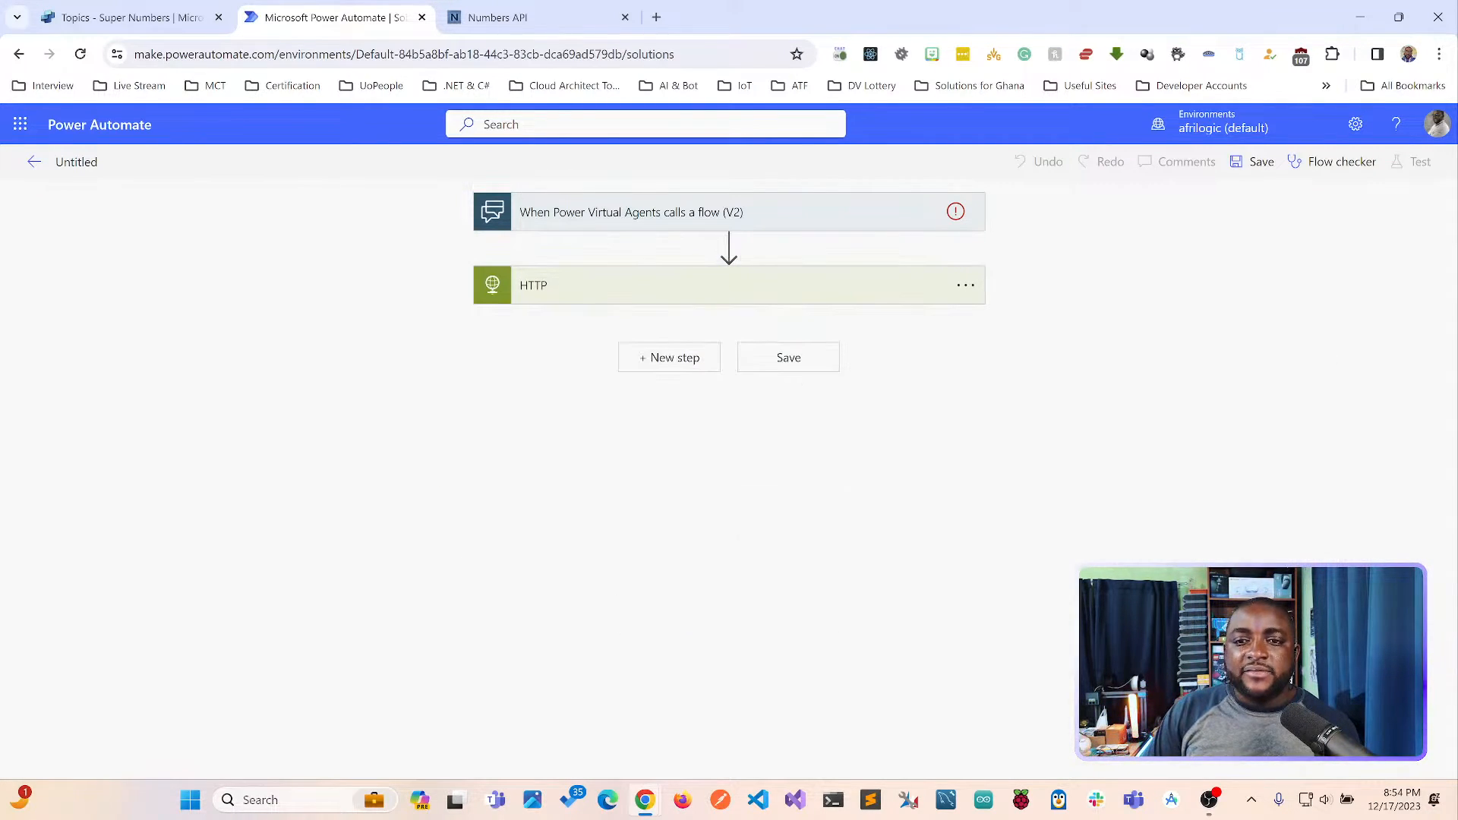
Search the operations for "virtual agent" and add the action that returns values to Power Virtual Agents after the HTTP action.
{"action": "left_click", "coordinate": [670, 357]}
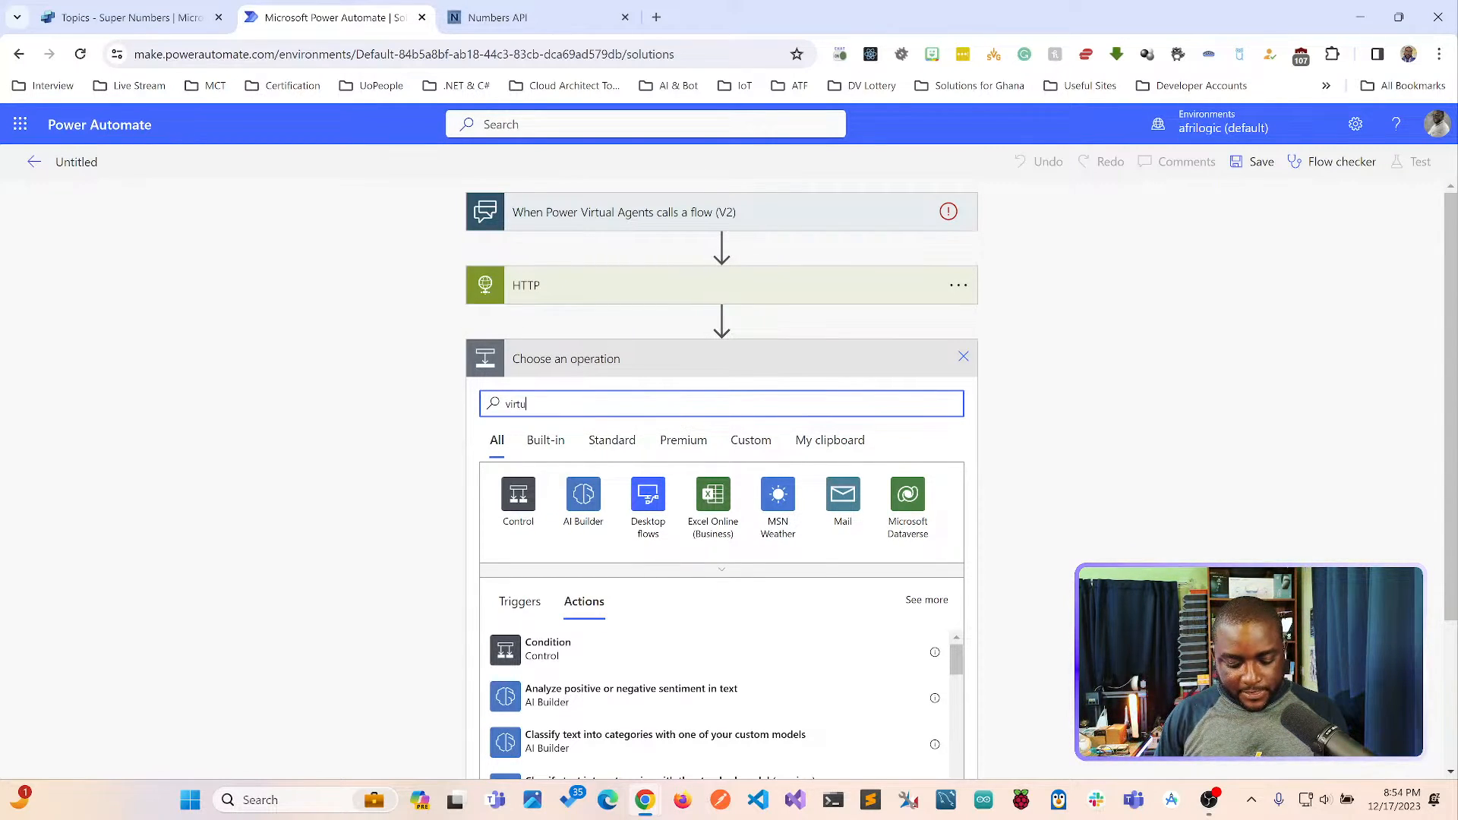
{"action": "type", "text": "agent"}
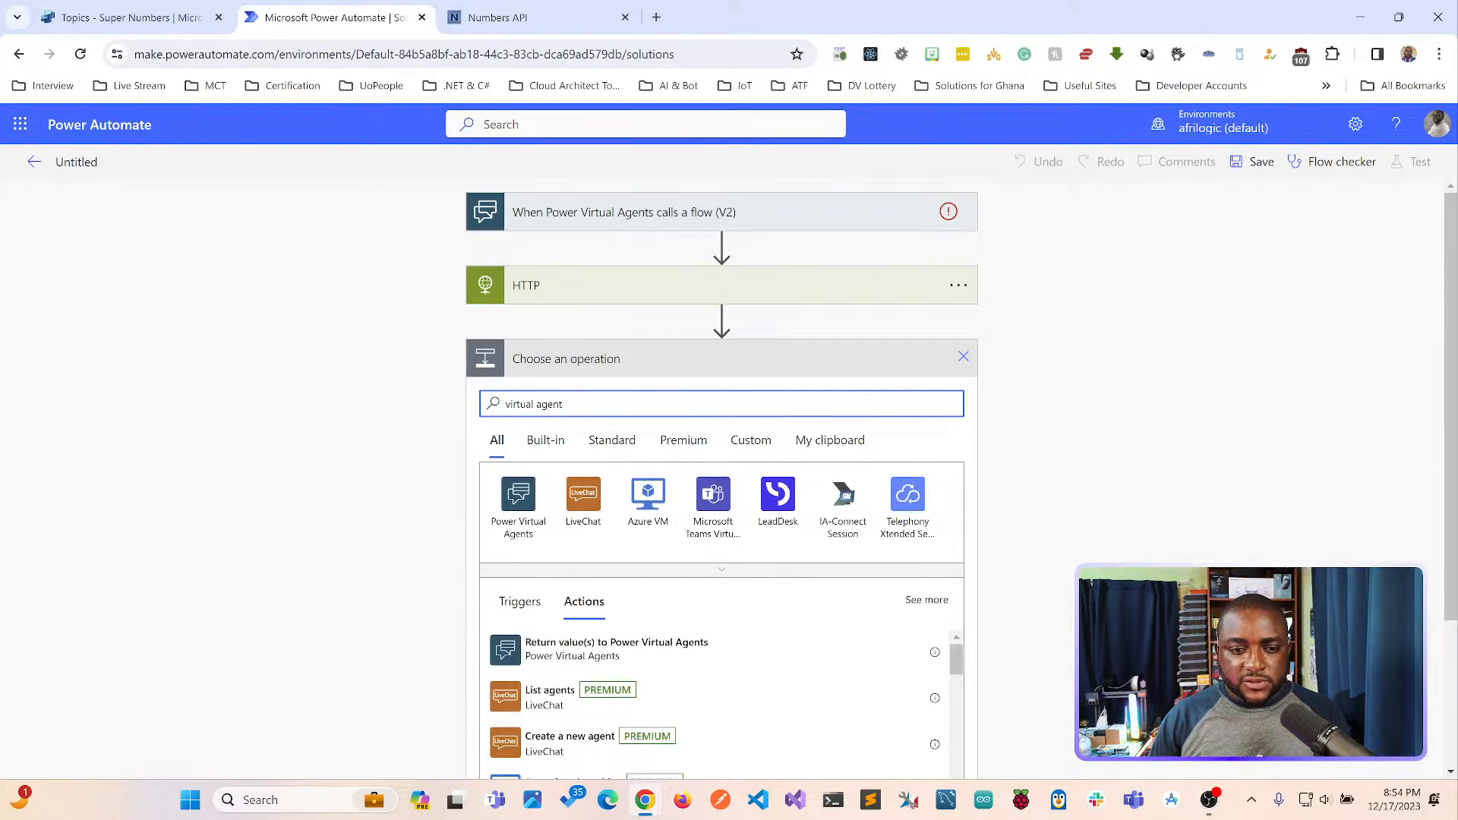
{"action": "left_click", "coordinate": [518, 504]}
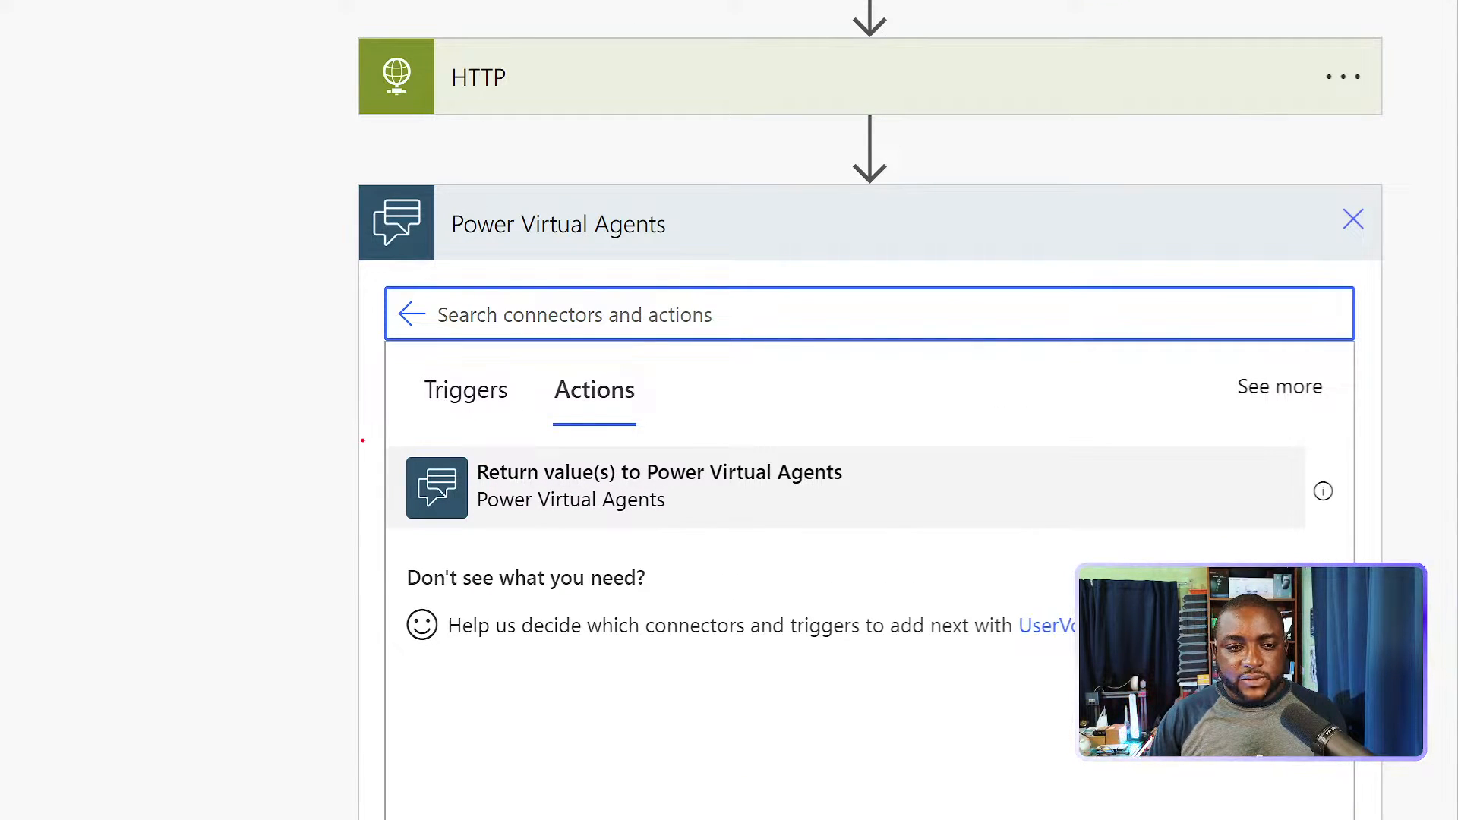
{"action": "left_click_drag", "start_coordinate": [360, 439], "coordinate": [388, 549]}
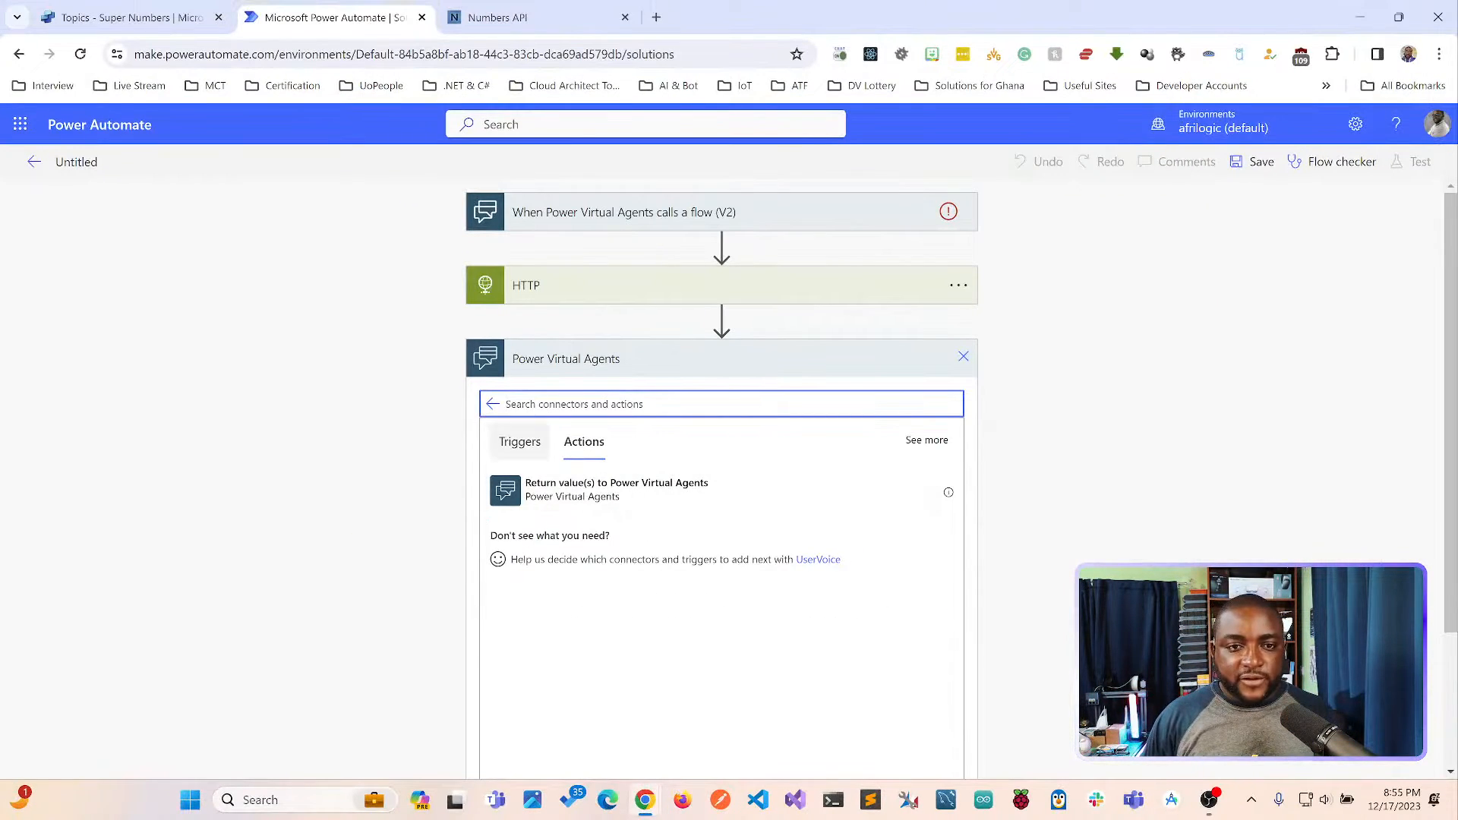
{"action": "left_click", "coordinate": [617, 489]}
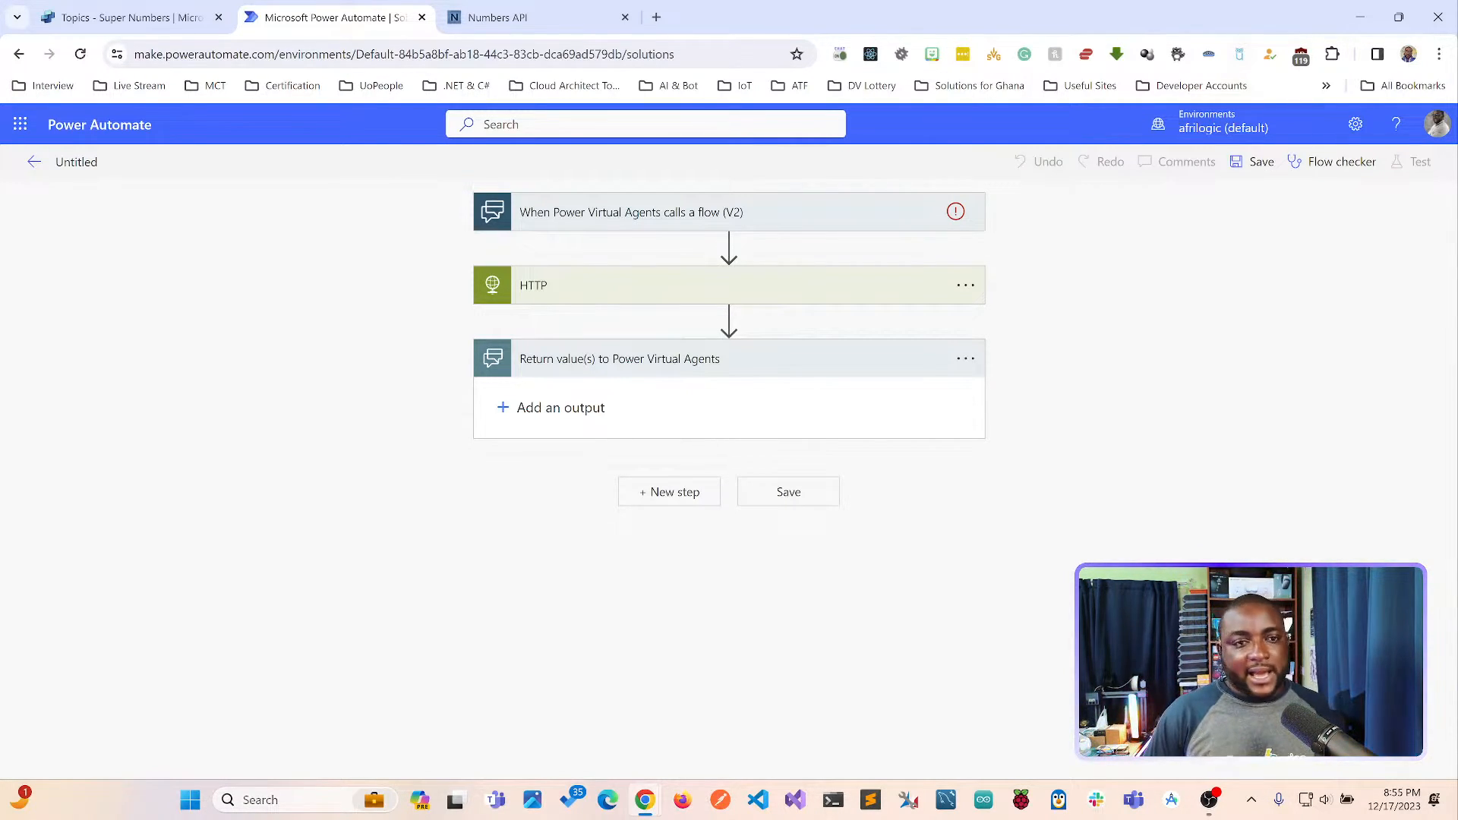
Leave the untitled flow without saving and switch to Copilot Studio to review the Numbers topic from its trigger to the lucky number question.
{"action": "left_click", "coordinate": [35, 162]}
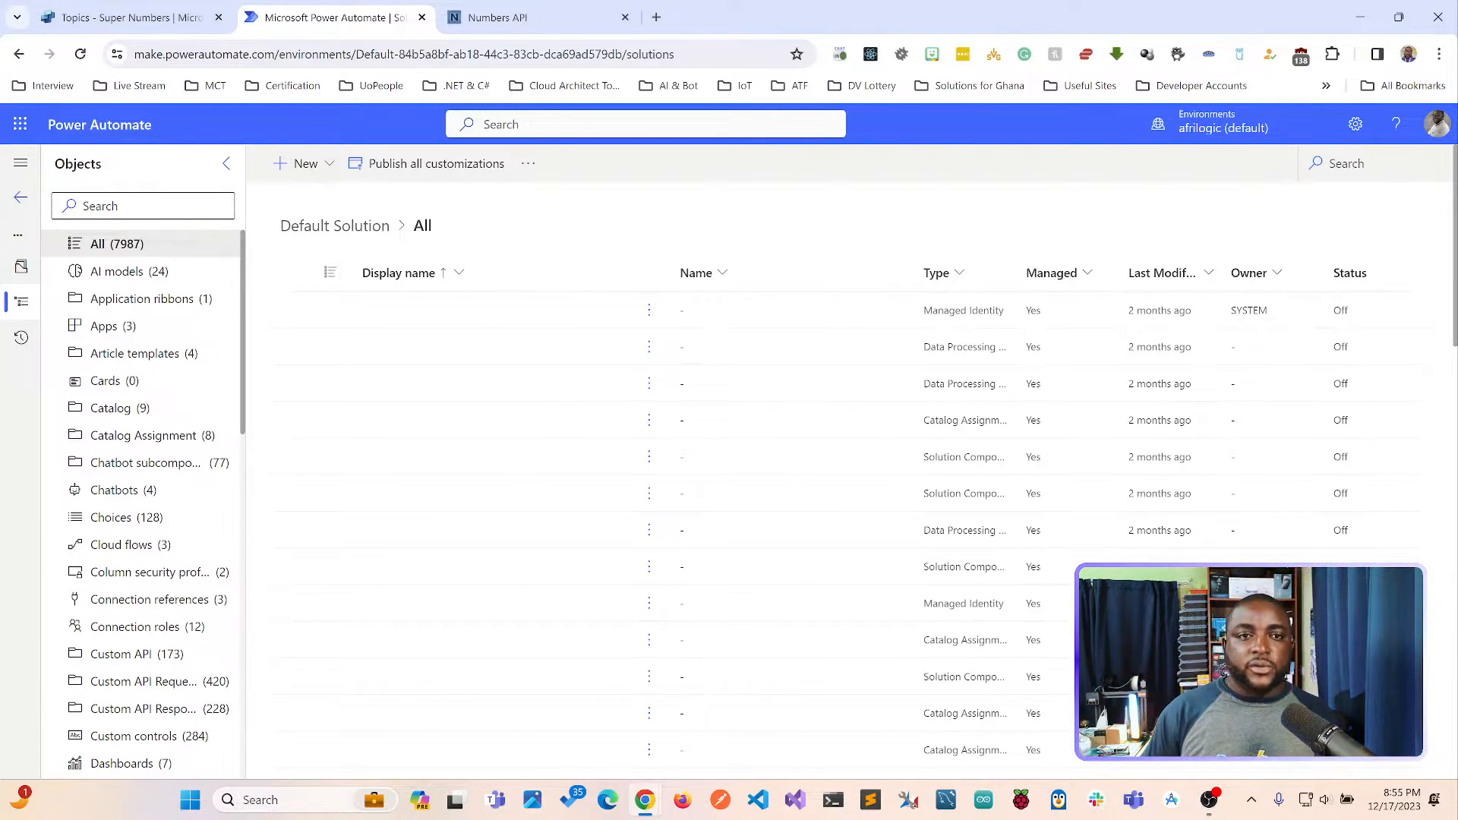
{"action": "left_click", "coordinate": [135, 16]}
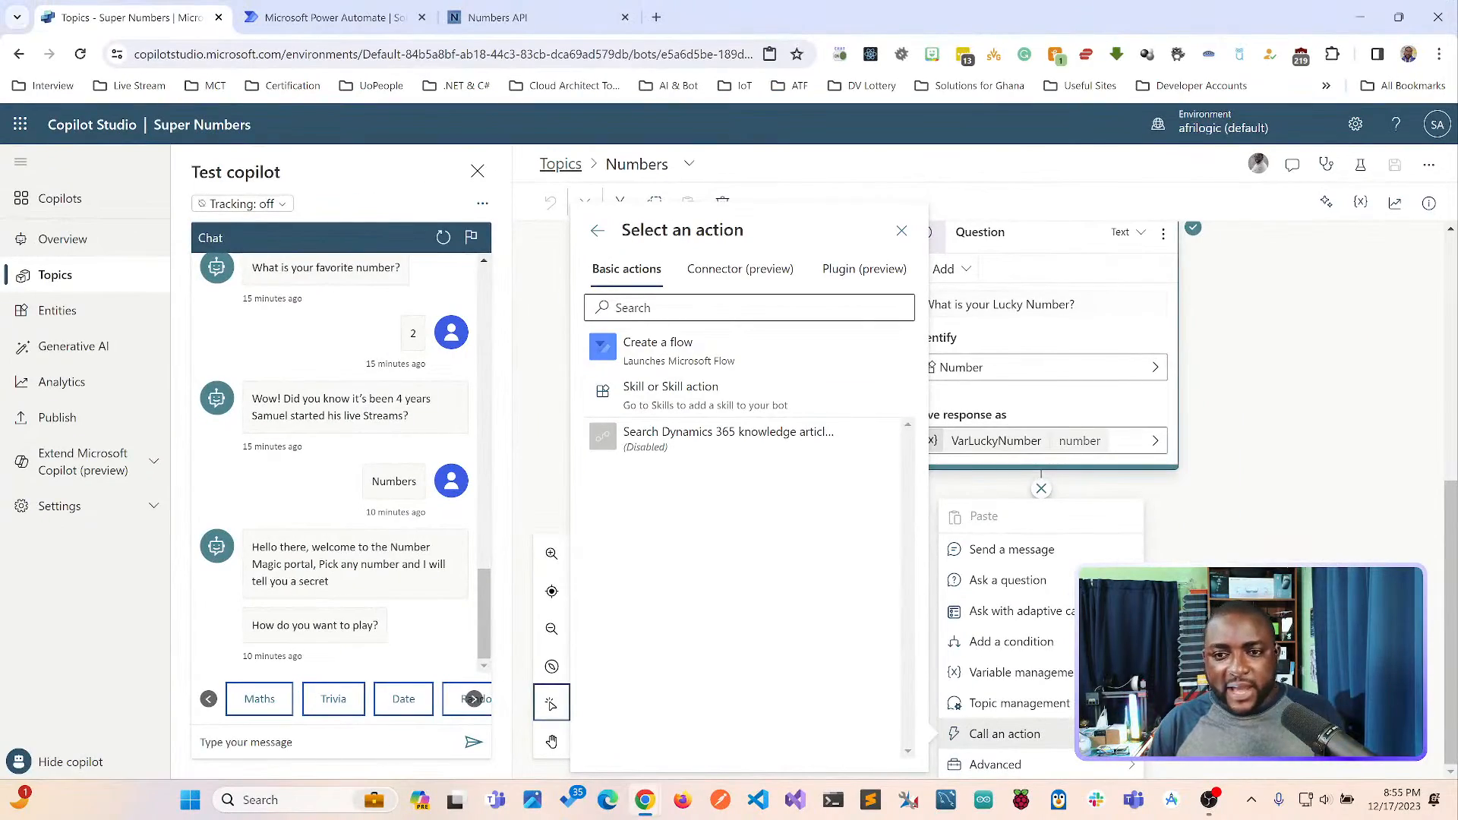
{"action": "left_click", "coordinate": [1260, 380]}
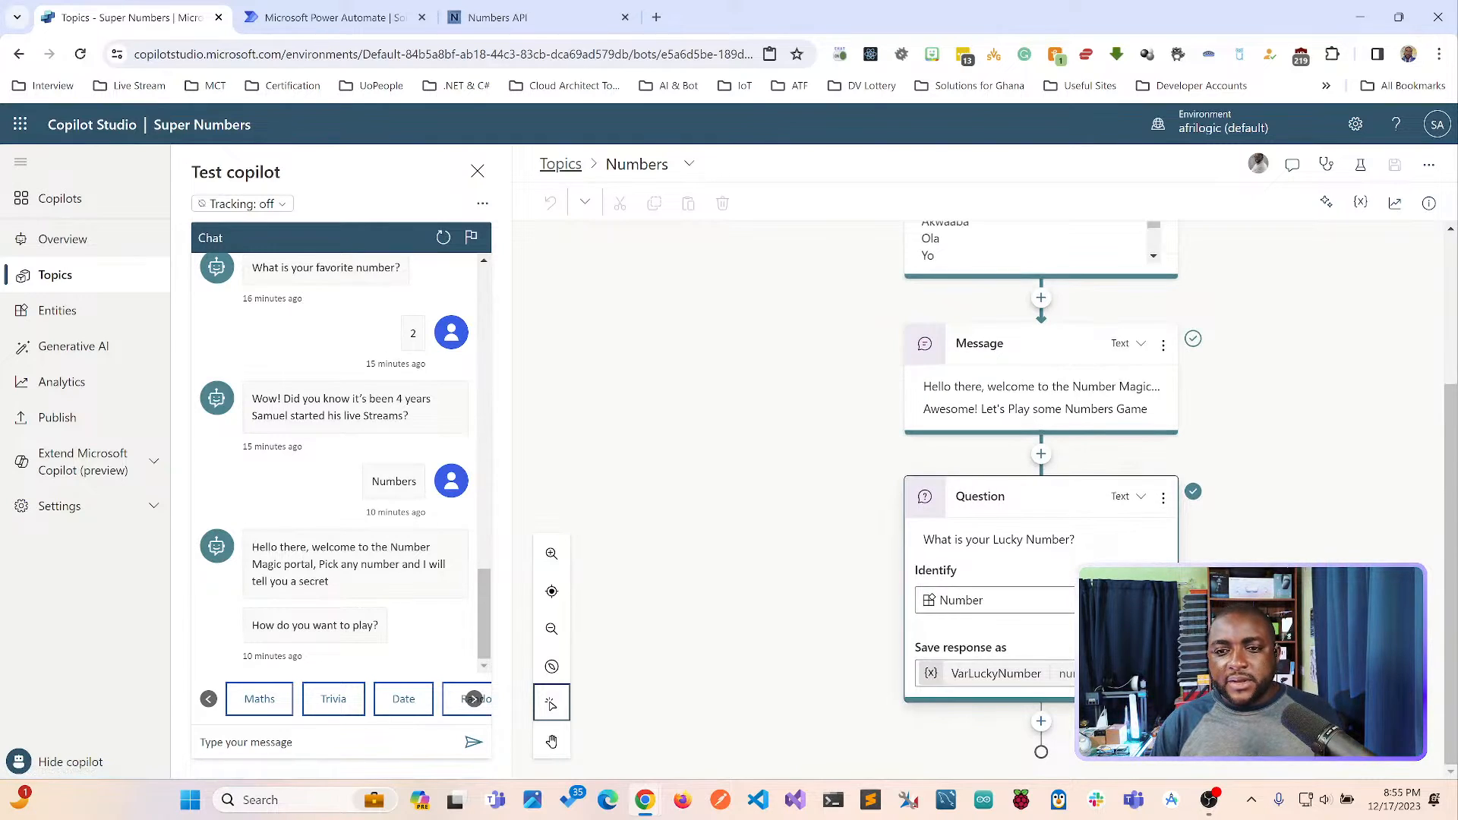
{"action": "scroll", "coordinate": [1056, 342], "scroll_direction": "up", "scroll_amount": 3}
{"action": "scroll", "coordinate": [1056, 342], "scroll_direction": "down", "scroll_amount": 2}
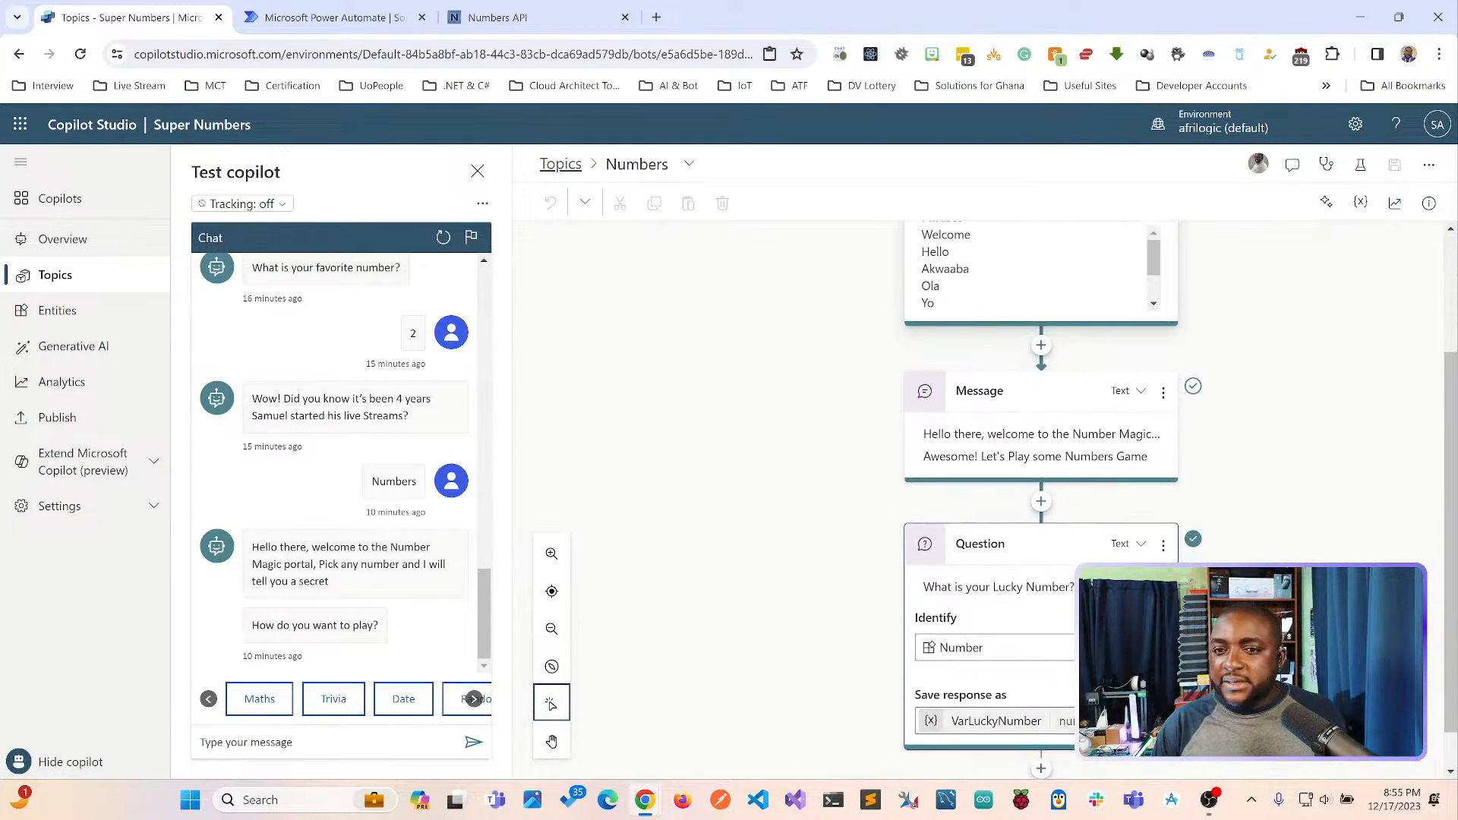
{"action": "scroll", "coordinate": [1041, 456], "scroll_direction": "up", "scroll_amount": 2}
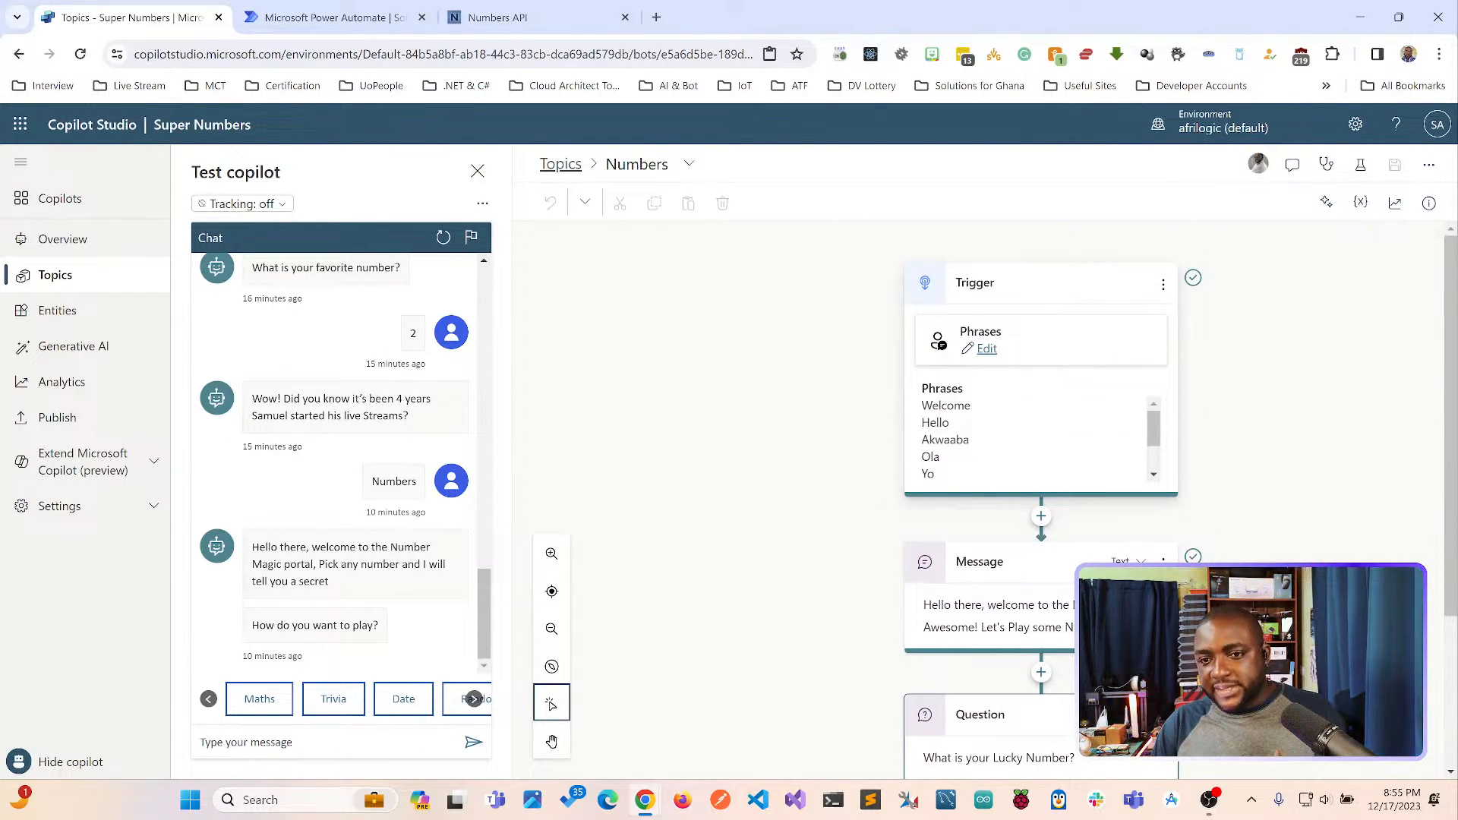
{"action": "scroll", "coordinate": [1040, 440], "scroll_direction": "down", "scroll_amount": 2}
{"action": "scroll", "coordinate": [1040, 440], "scroll_direction": "down", "scroll_amount": 3}
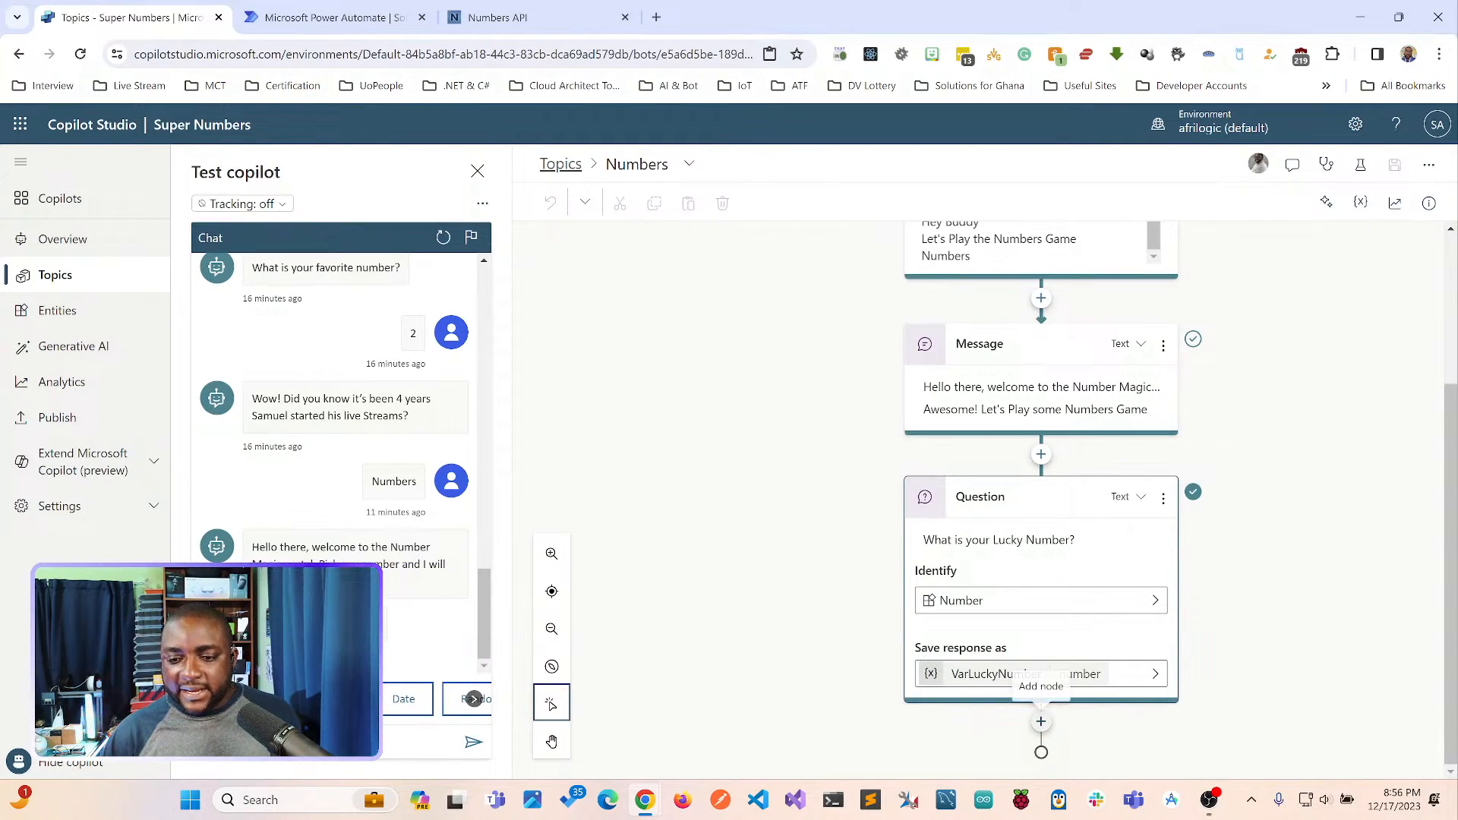
Browse the connector and plugin actions callable after the lucky number question, and create a new flow from the basic actions.
{"action": "left_click", "coordinate": [1041, 721]}
{"action": "left_click", "coordinate": [1005, 734]}
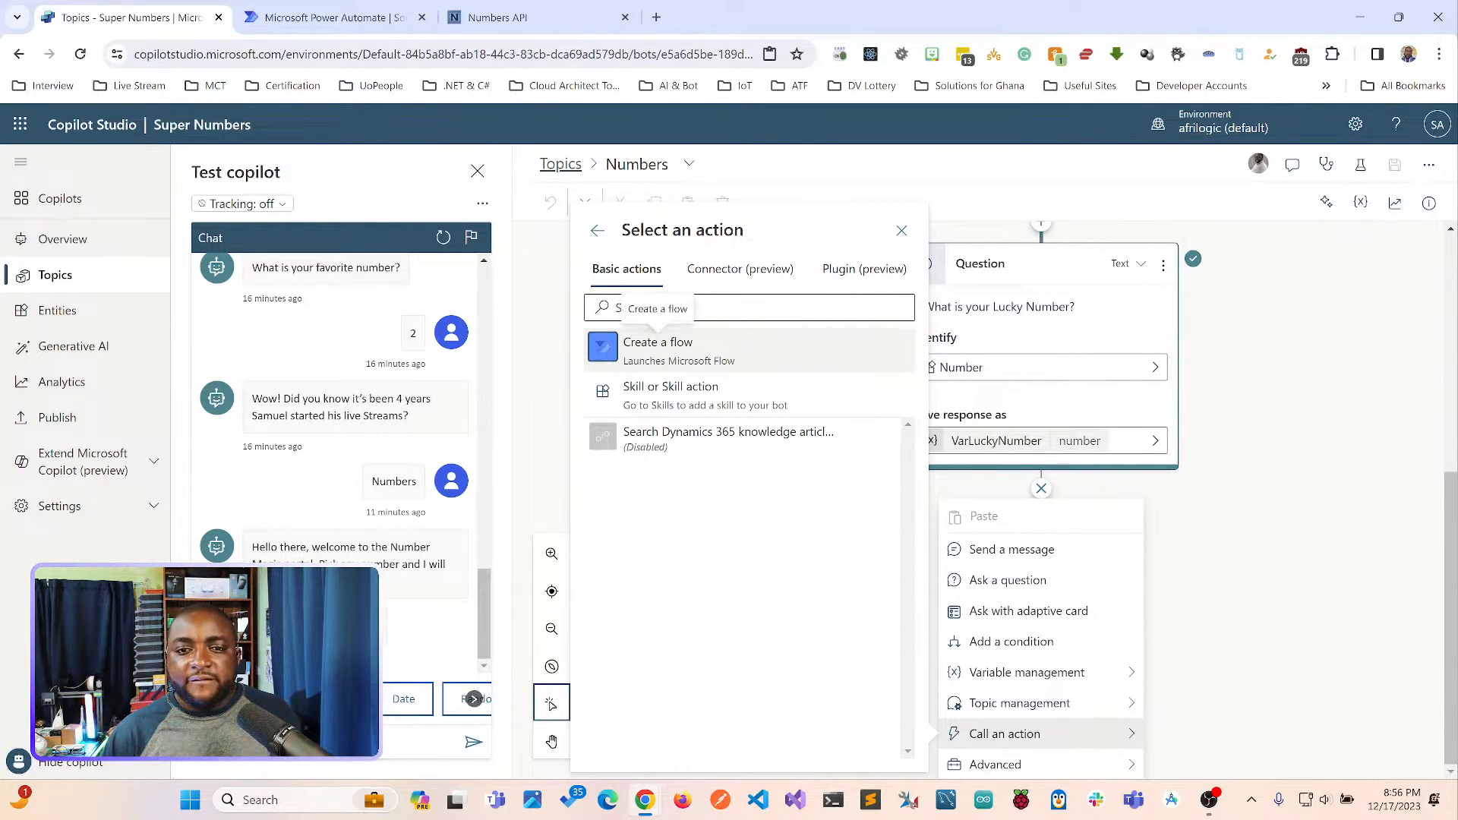
{"action": "left_click", "coordinate": [740, 269]}
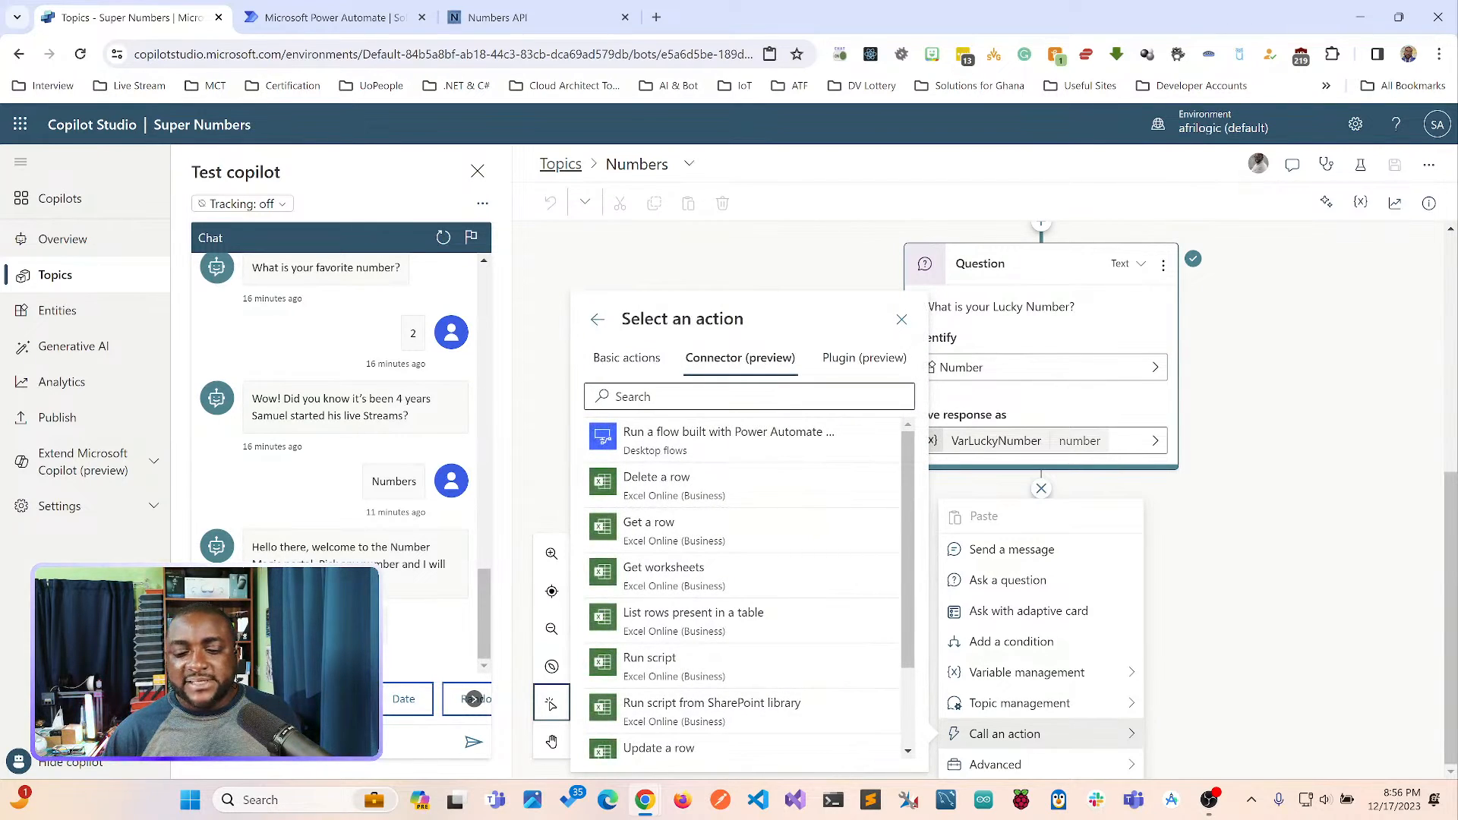
{"action": "scroll", "coordinate": [722, 524], "scroll_direction": "down", "scroll_amount": 2}
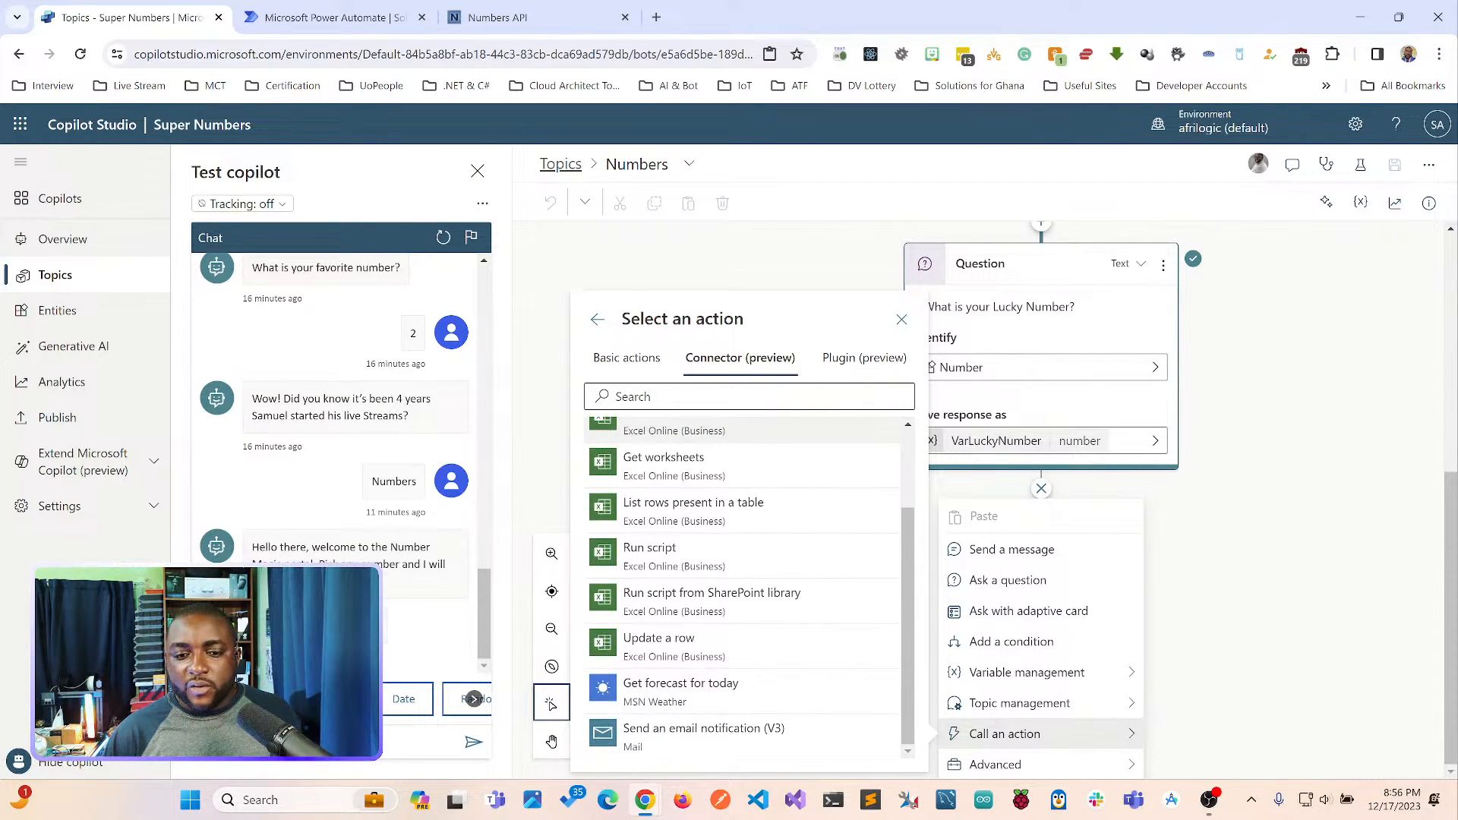
{"action": "scroll", "coordinate": [729, 646], "scroll_direction": "up", "scroll_amount": 2}
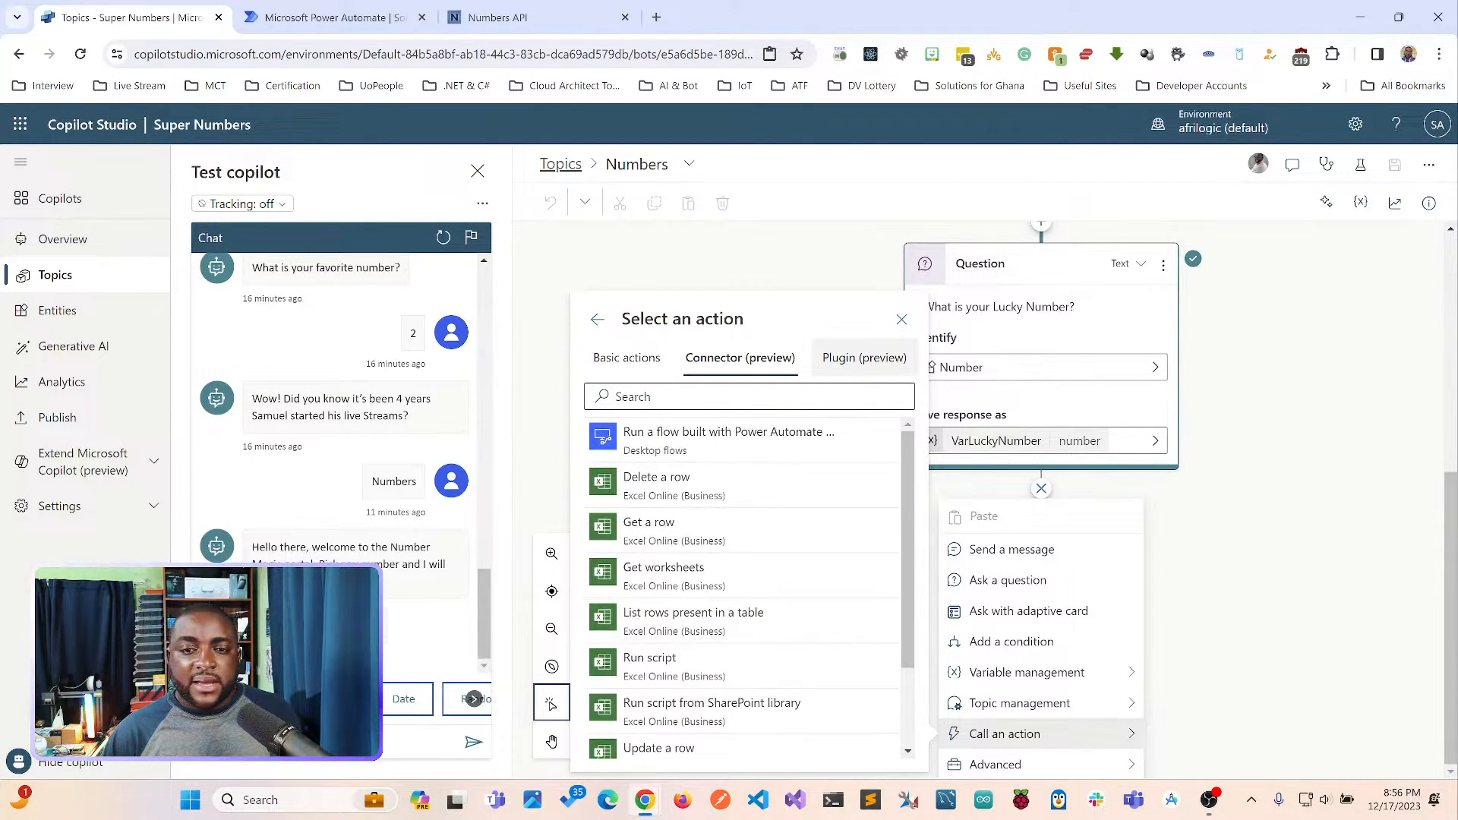
{"action": "left_click", "coordinate": [864, 357]}
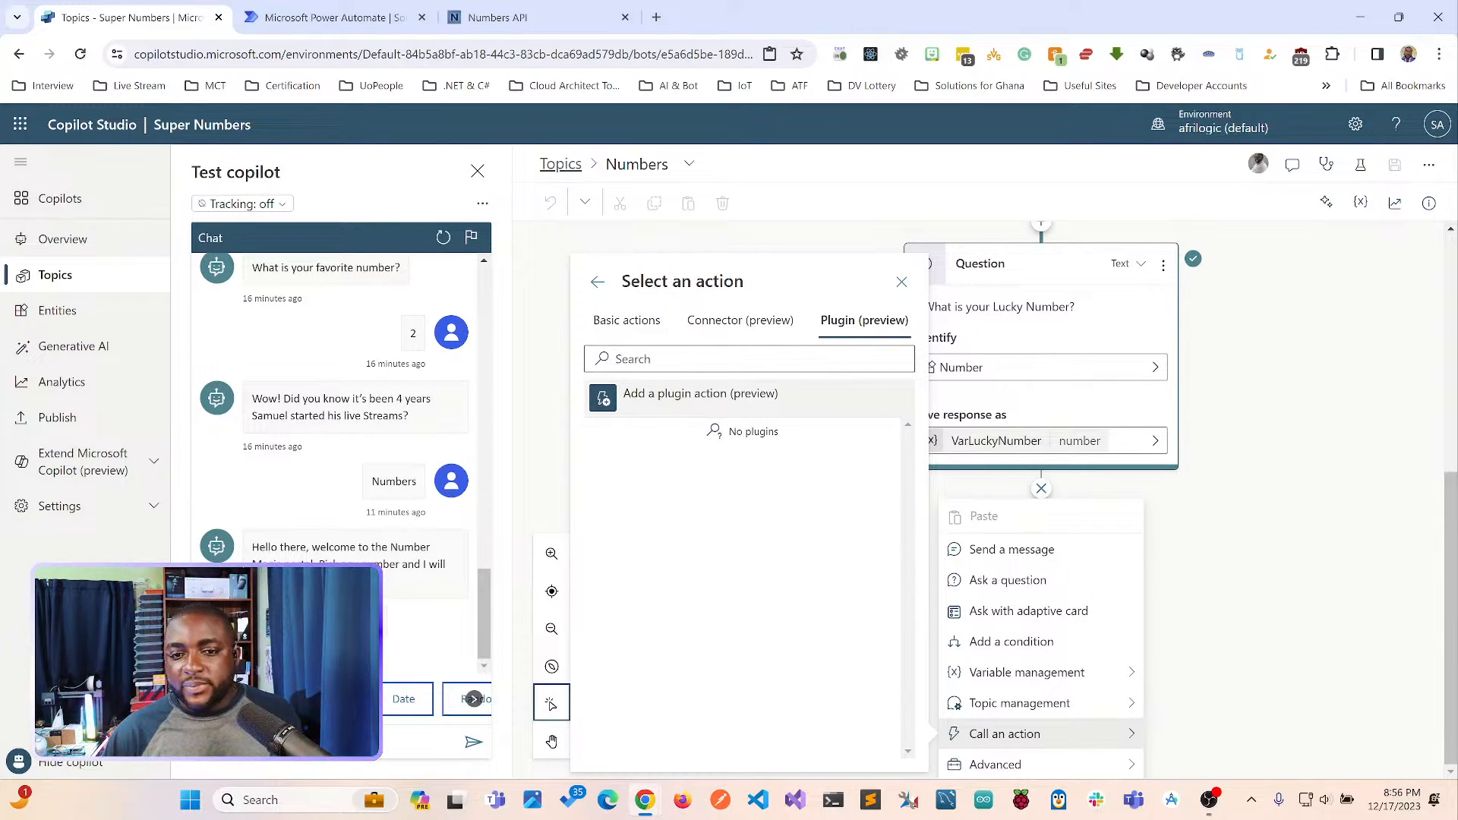
{"action": "left_click", "coordinate": [626, 321]}
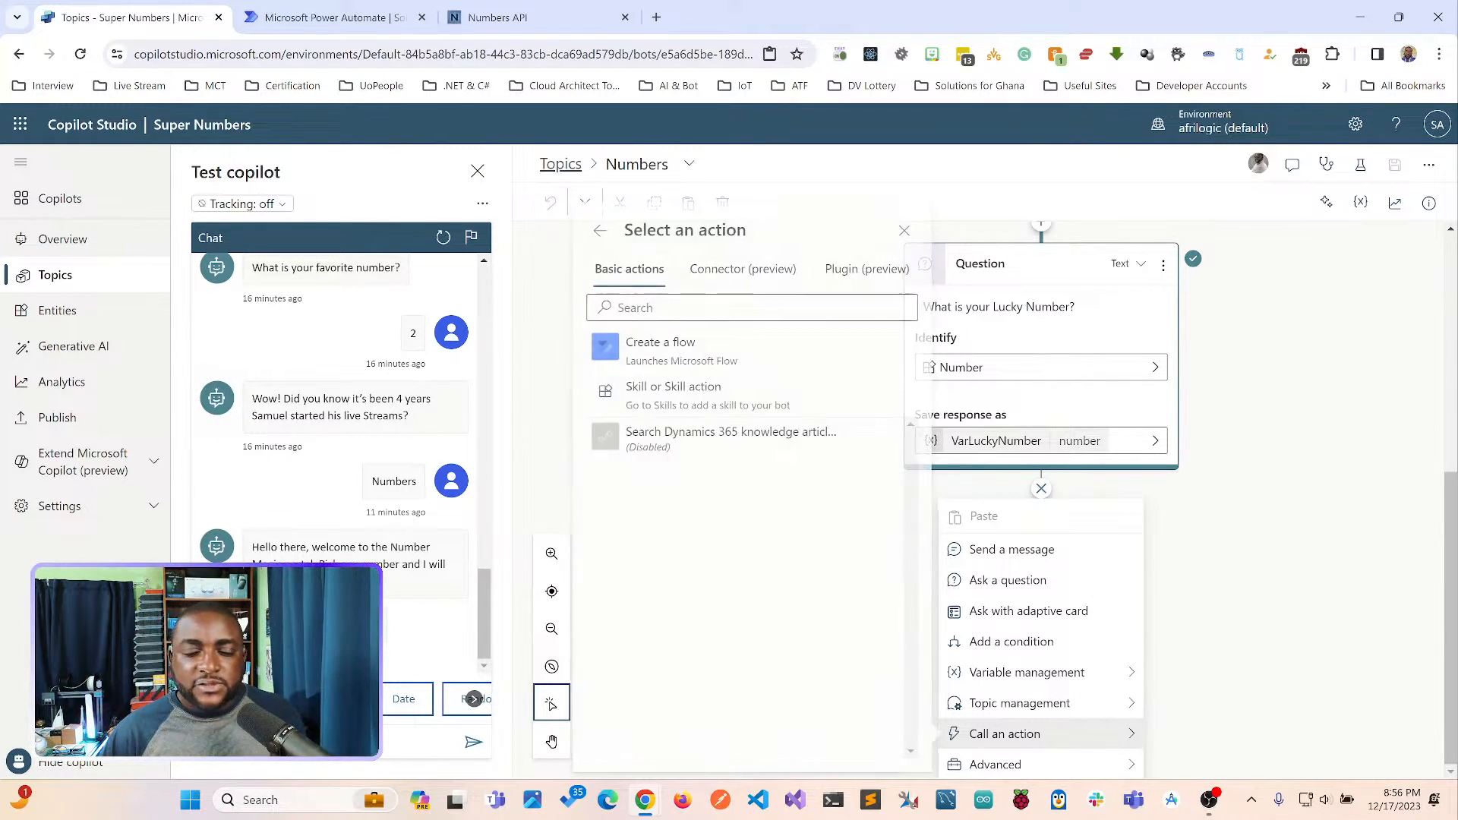
{"action": "left_click", "coordinate": [659, 348]}
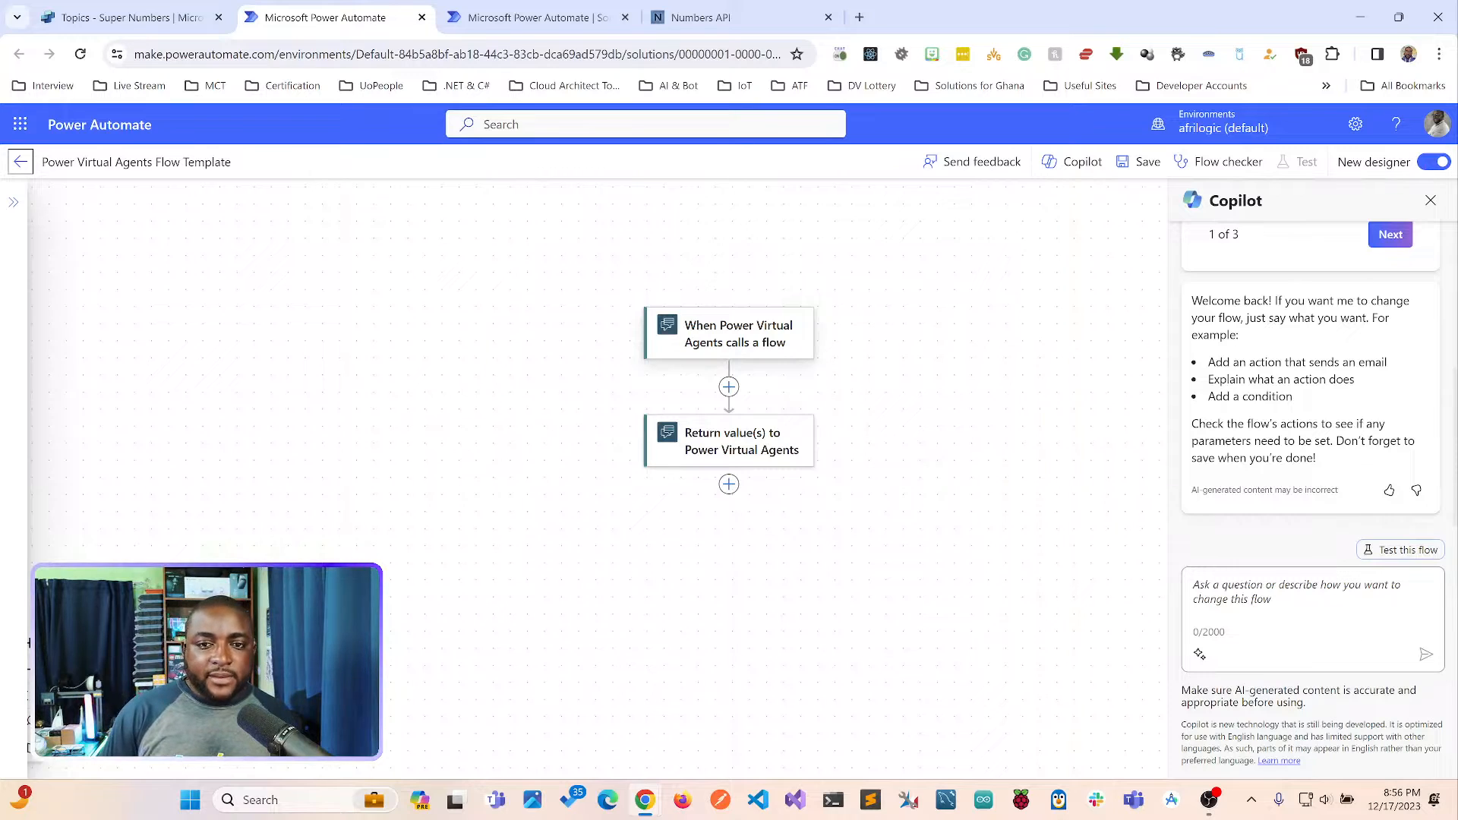
Open the parameters of the template flow's trigger for Power Virtual Agents calling a flow.
{"action": "left_click", "coordinate": [729, 333]}
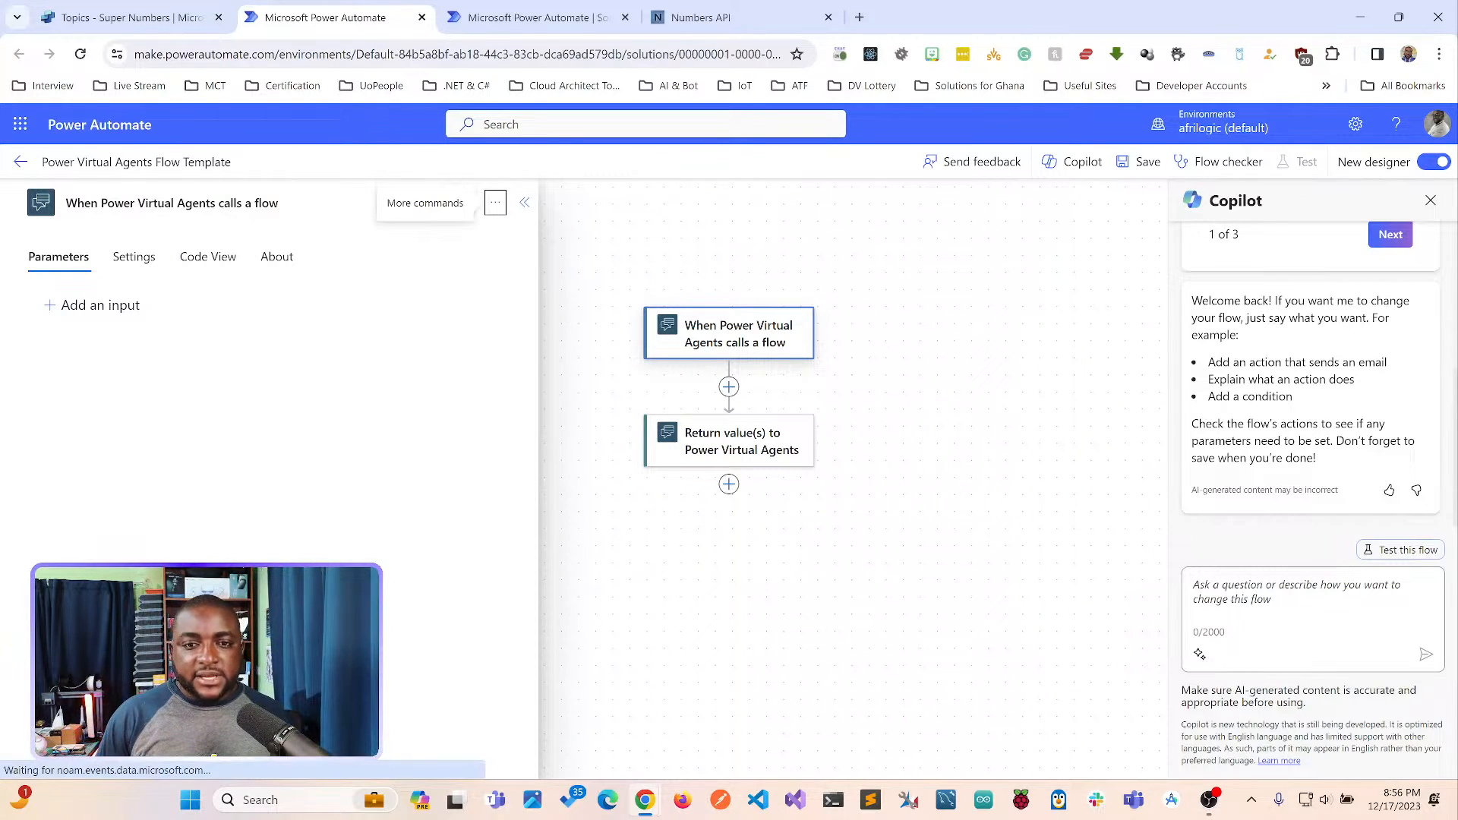